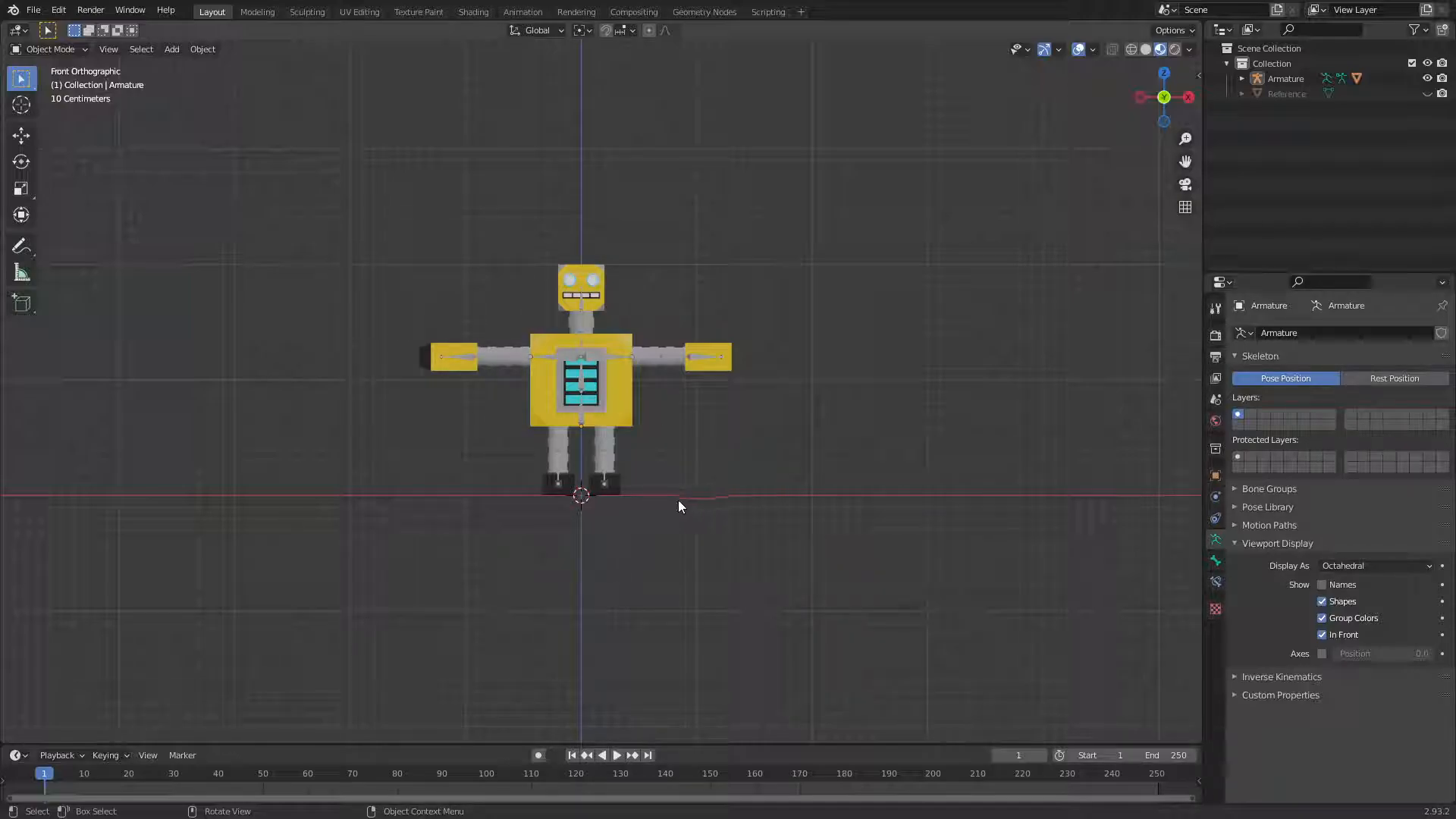
pyautogui.moveTo(760, 457)
pyautogui.mouseDown(button='middle')
pyautogui.moveTo(722, 504)
pyautogui.moveTo(582, 553)
pyautogui.moveTo(611, 592)
pyautogui.moveTo(747, 507)
pyautogui.moveTo(767, 446)
pyautogui.mouseUp(button='middle')
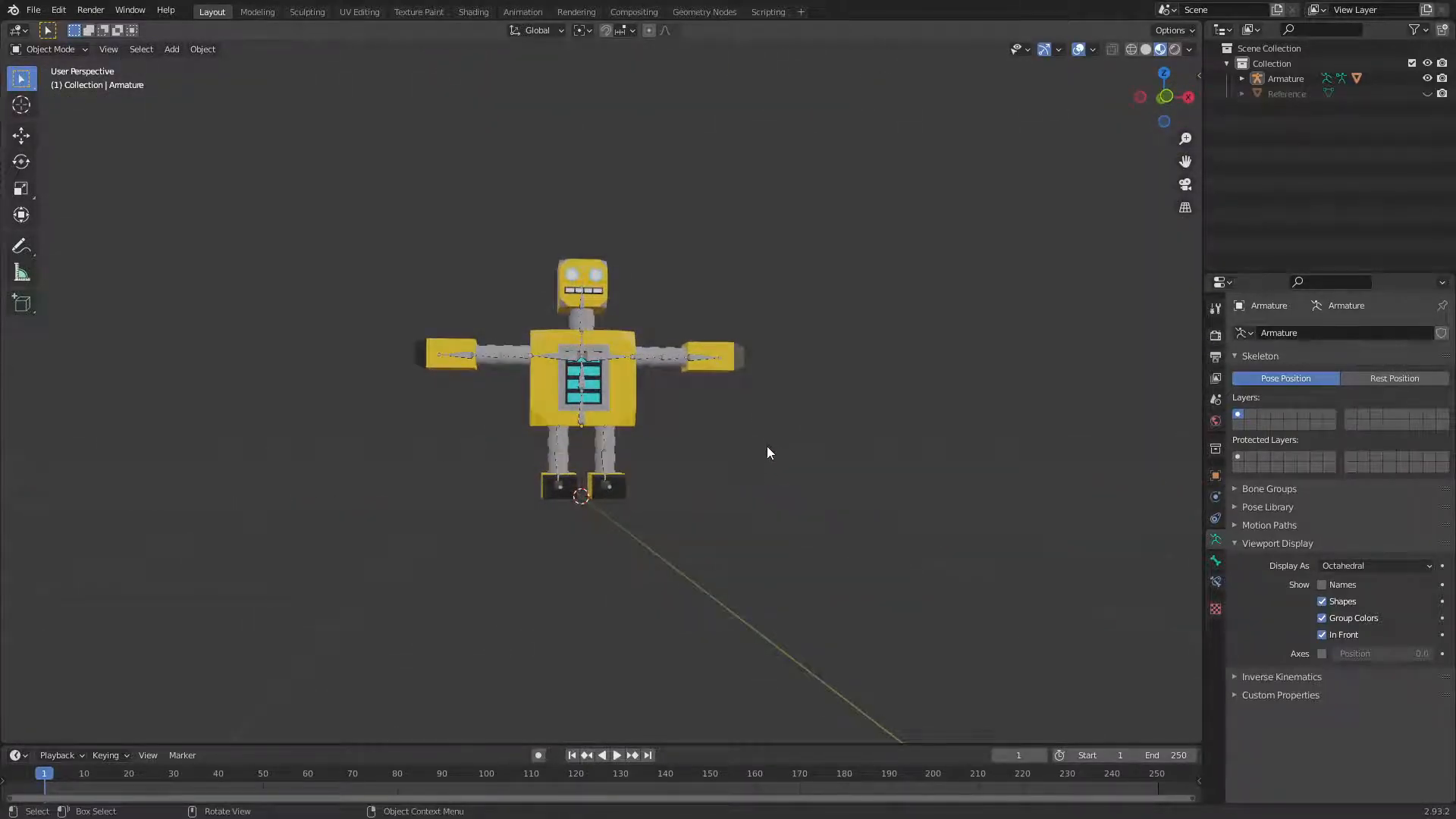
pyautogui.scroll(3, 766, 449)
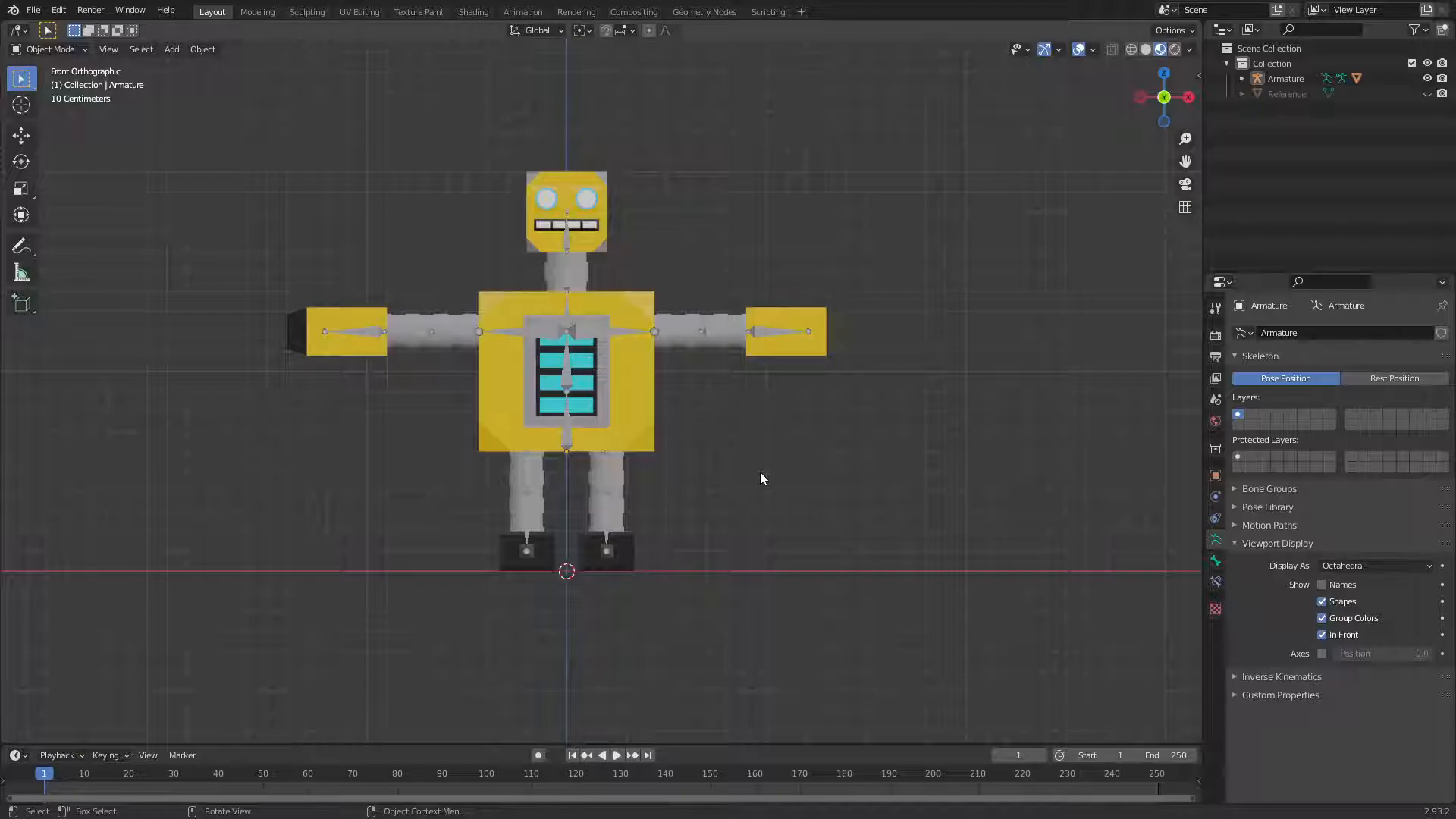
pyautogui.moveTo(760, 472); pyautogui.dragTo(854, 395, button='middle')
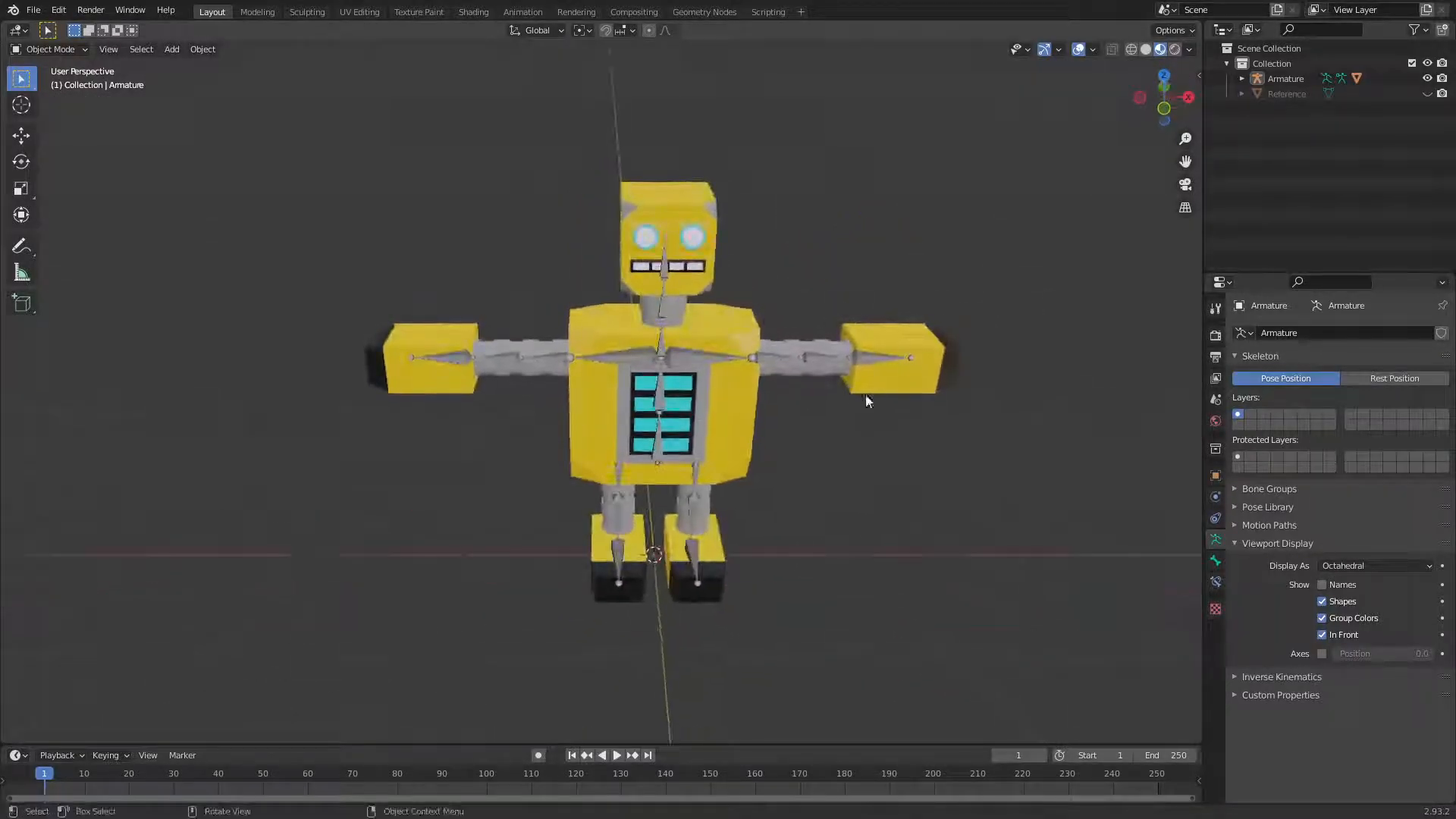
pyautogui.press('KP_1')
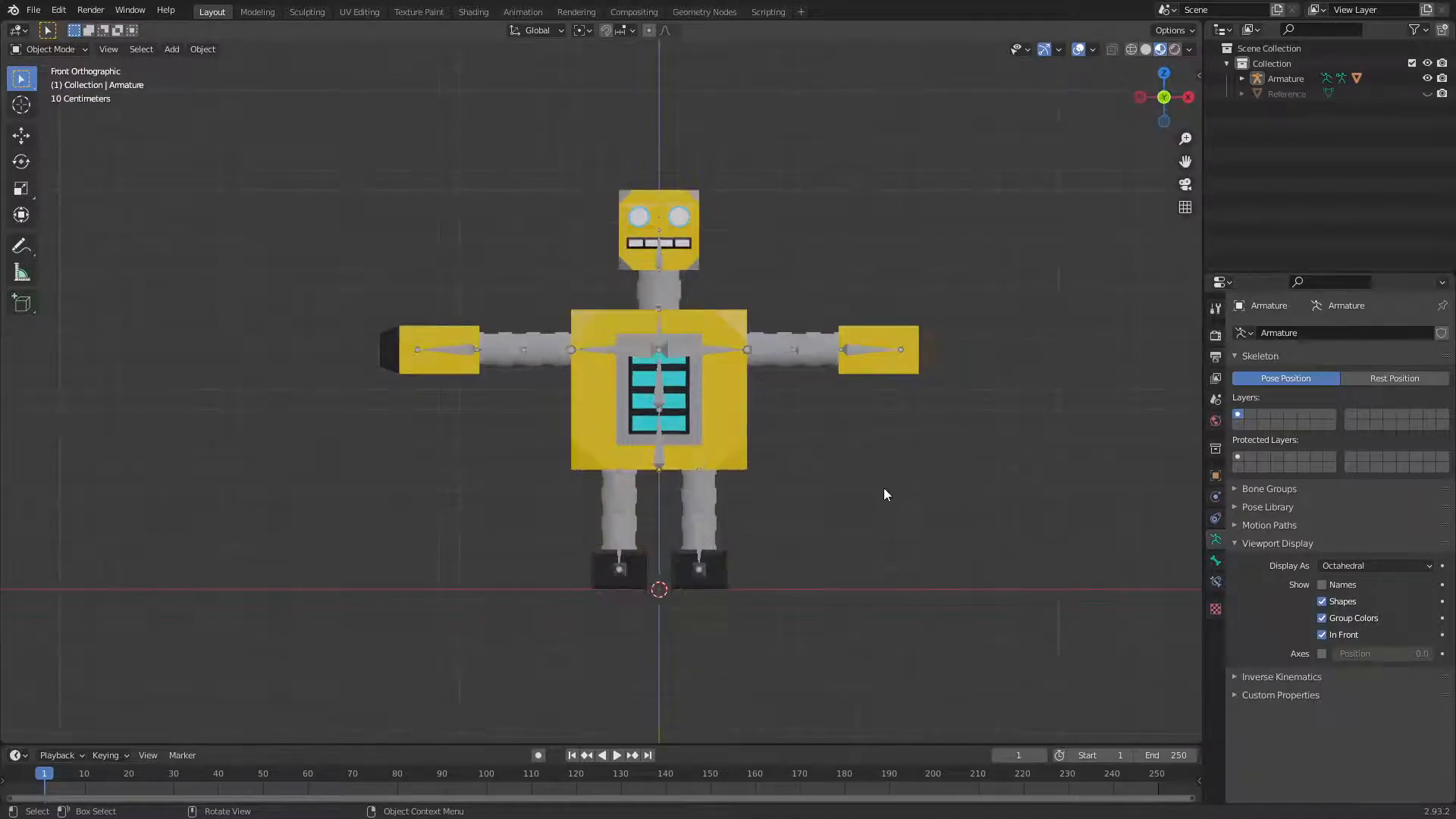
# Split the 3D viewport into two side-by-side areas and switch the robot's armature to Pose Mode
pyautogui.scroll(-3, 895, 477)
pyautogui.keyDown('shift'); pyautogui.moveTo(914, 467); pyautogui.dragTo(793, 537, button='middle'); pyautogui.keyUp('shift')
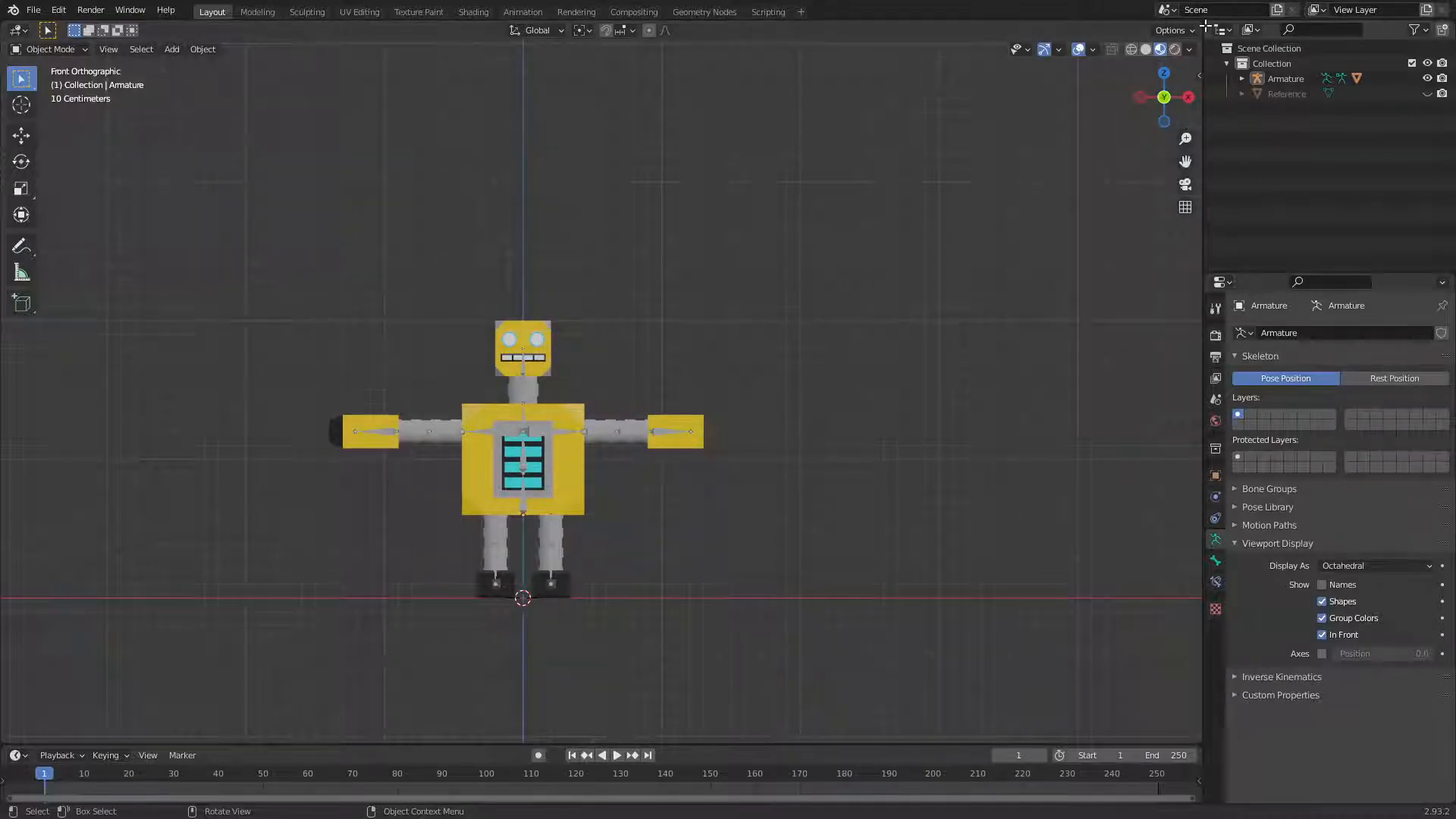
pyautogui.moveTo(1206, 27); pyautogui.dragTo(687, 195)
pyautogui.click(44, 48)
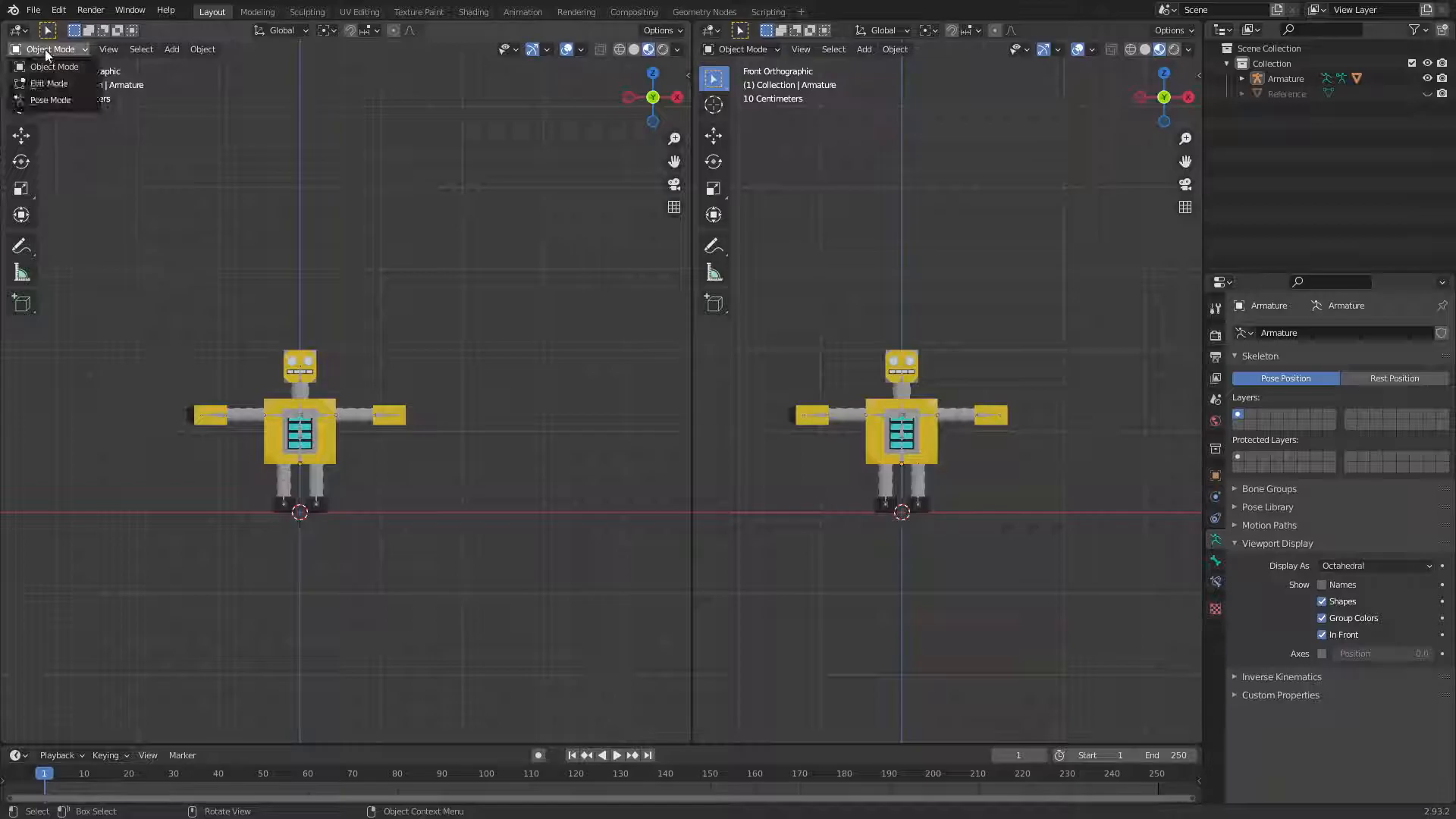
pyautogui.click(43, 98)
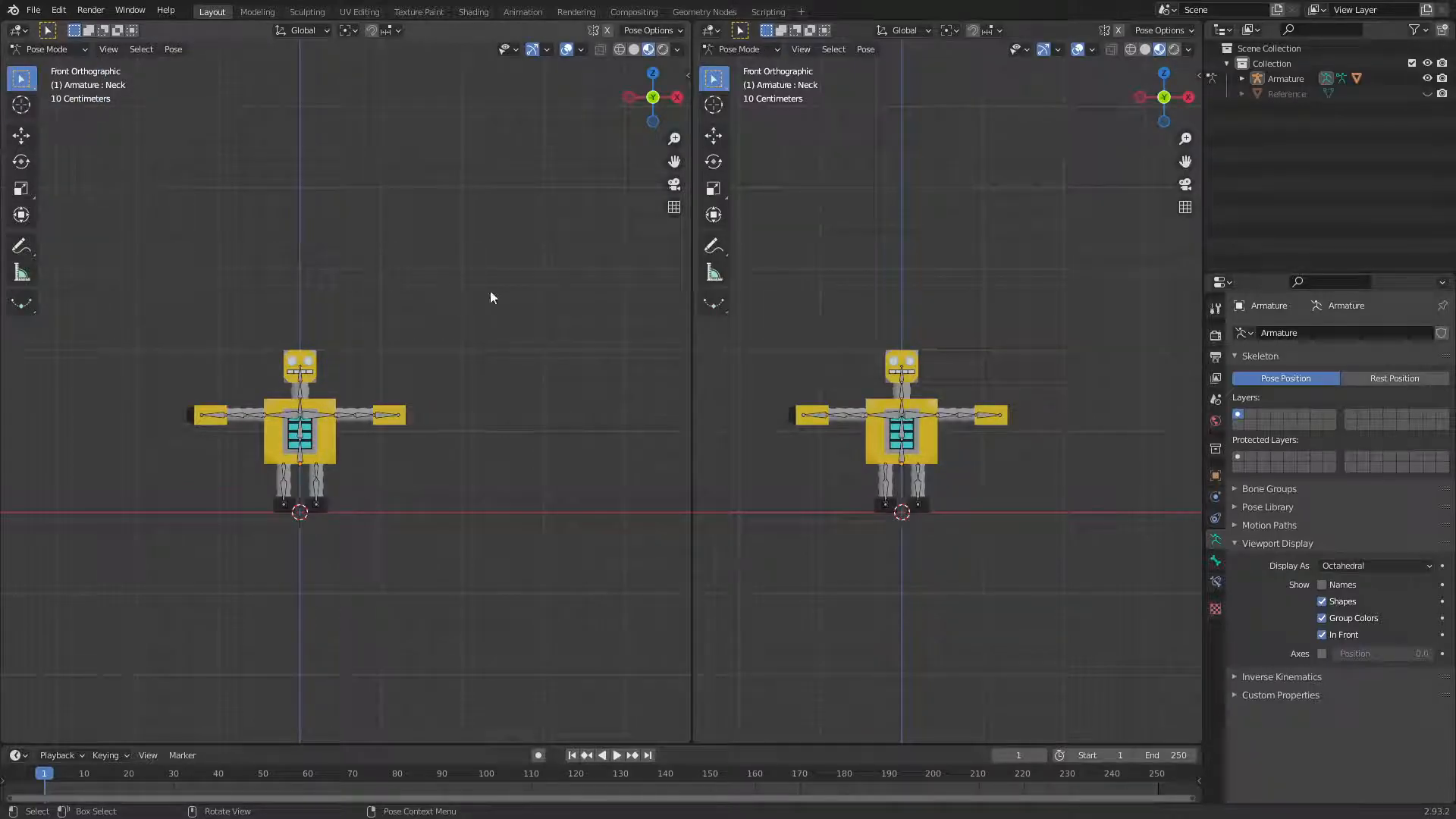
# Turn the second viewport area into a Dope Sheet in Action Editor mode
pyautogui.click(712, 31)
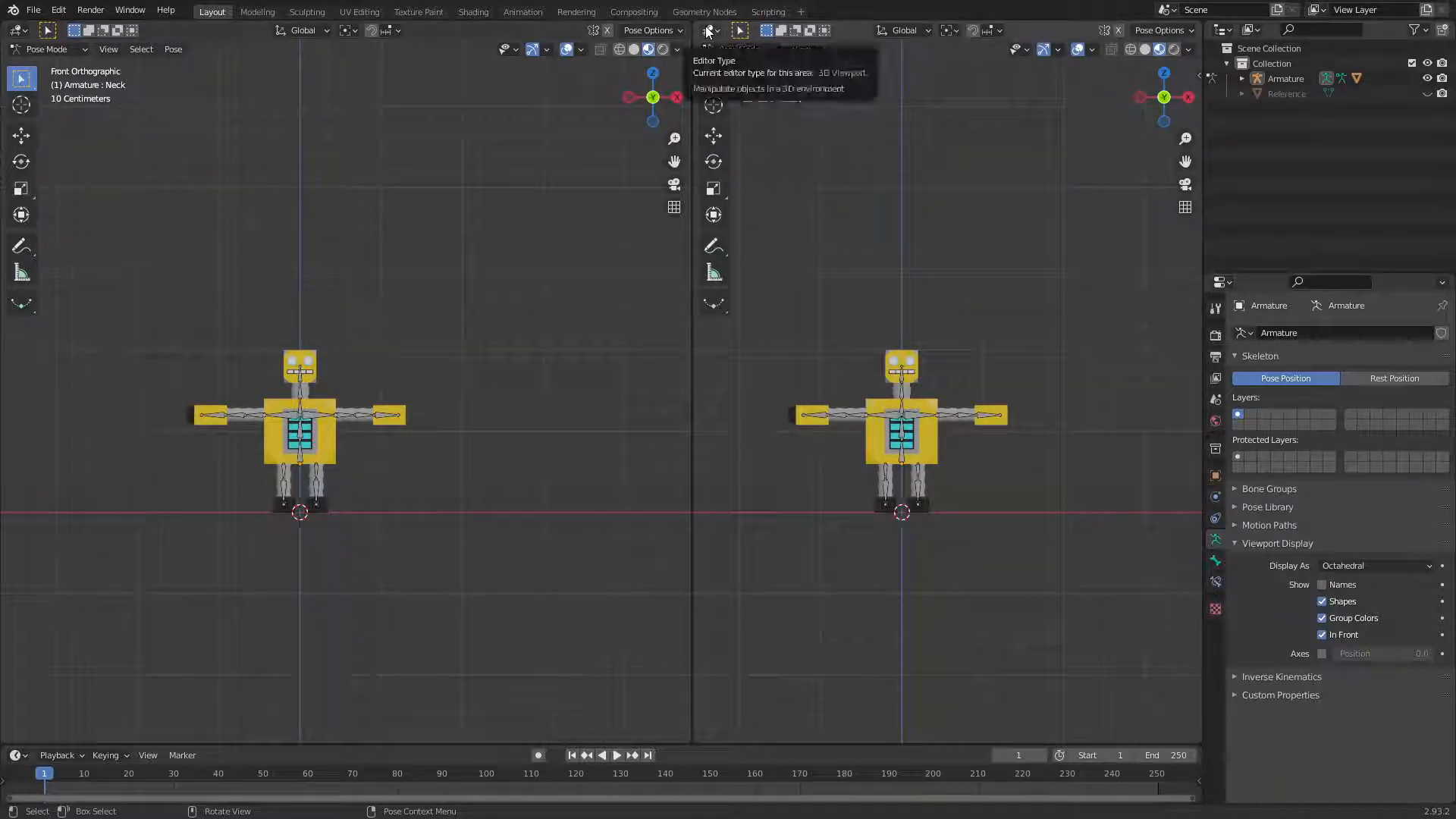
pyautogui.click(709, 30)
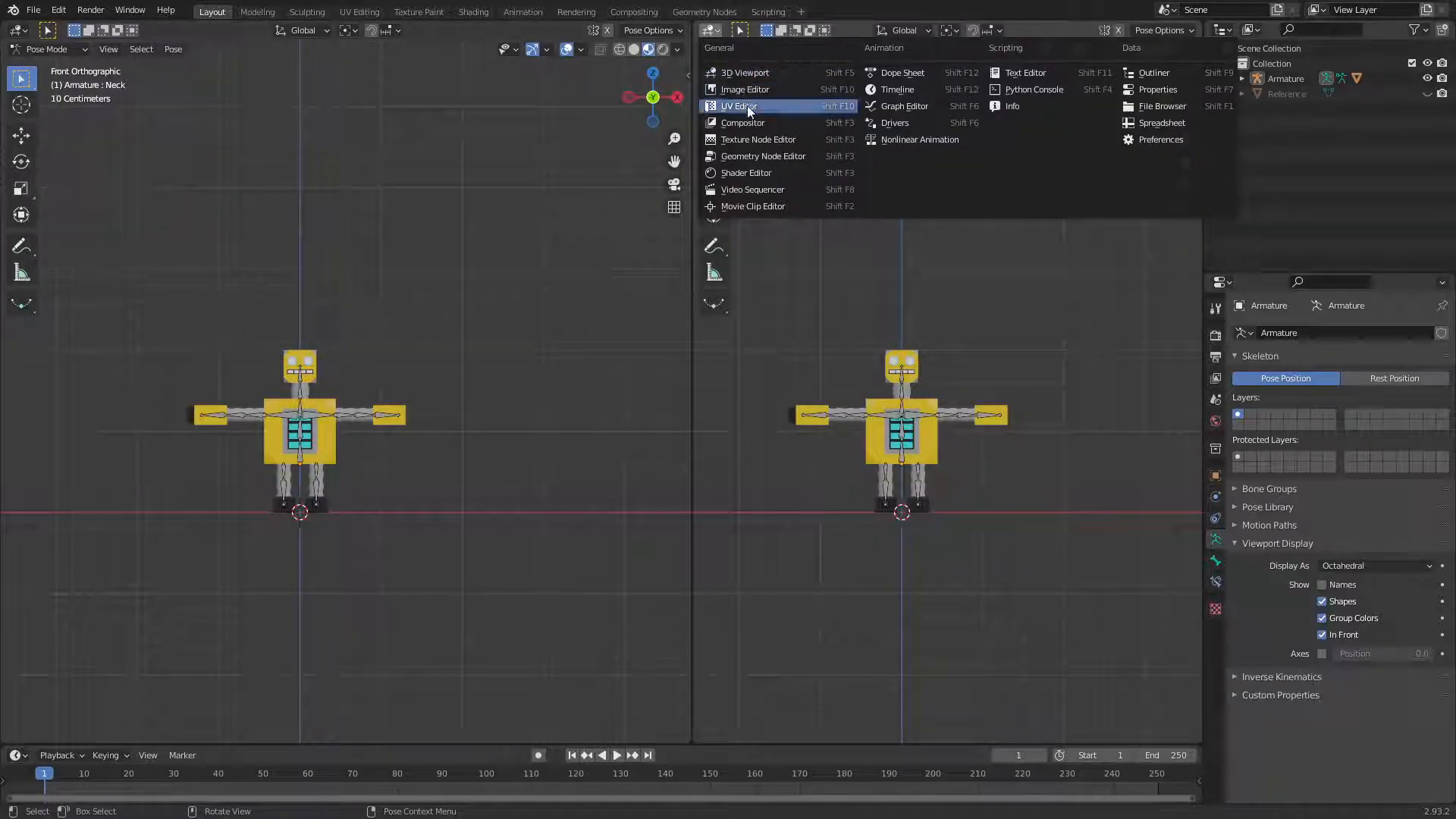
pyautogui.click(894, 72)
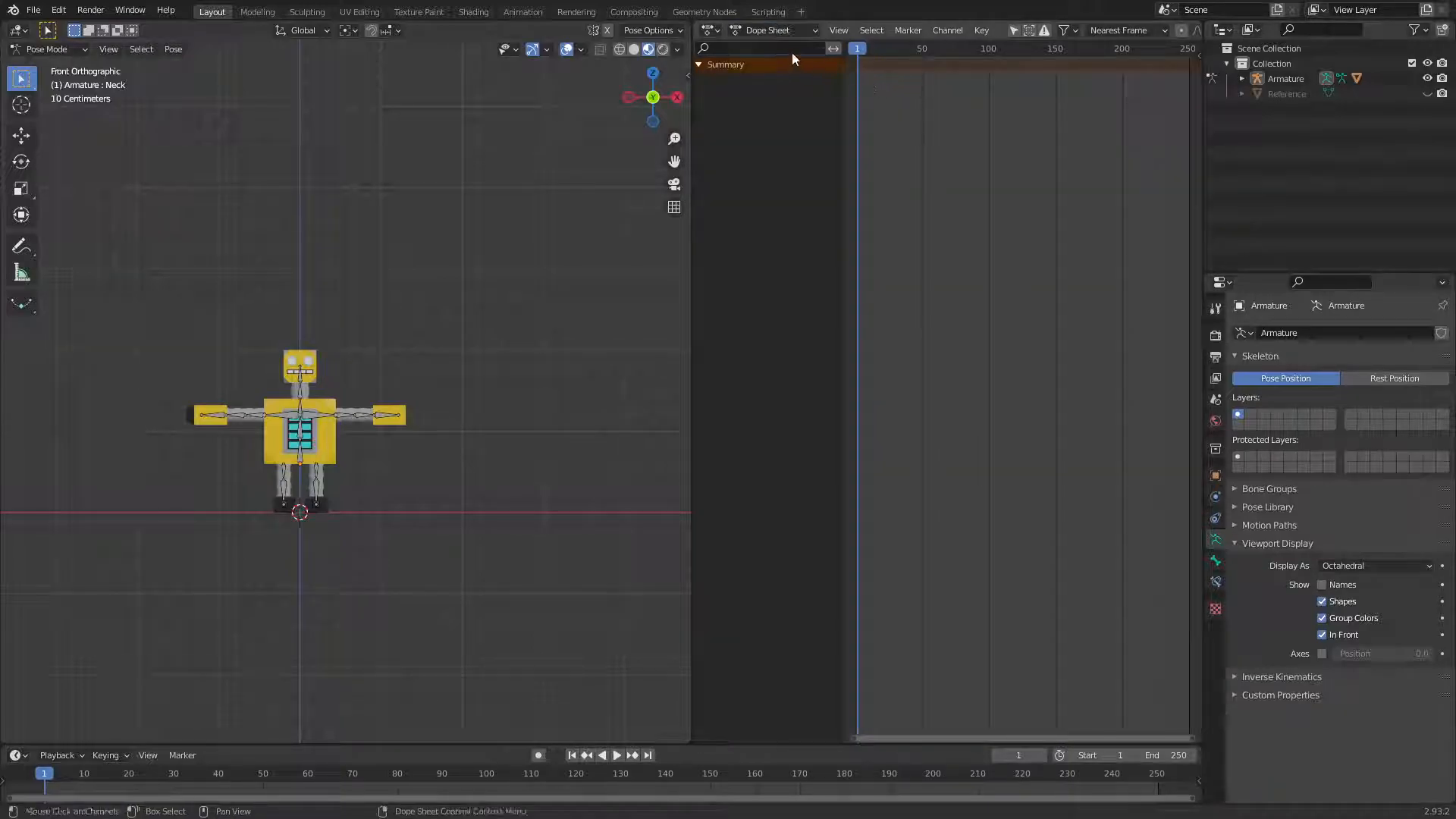
pyautogui.click(807, 30)
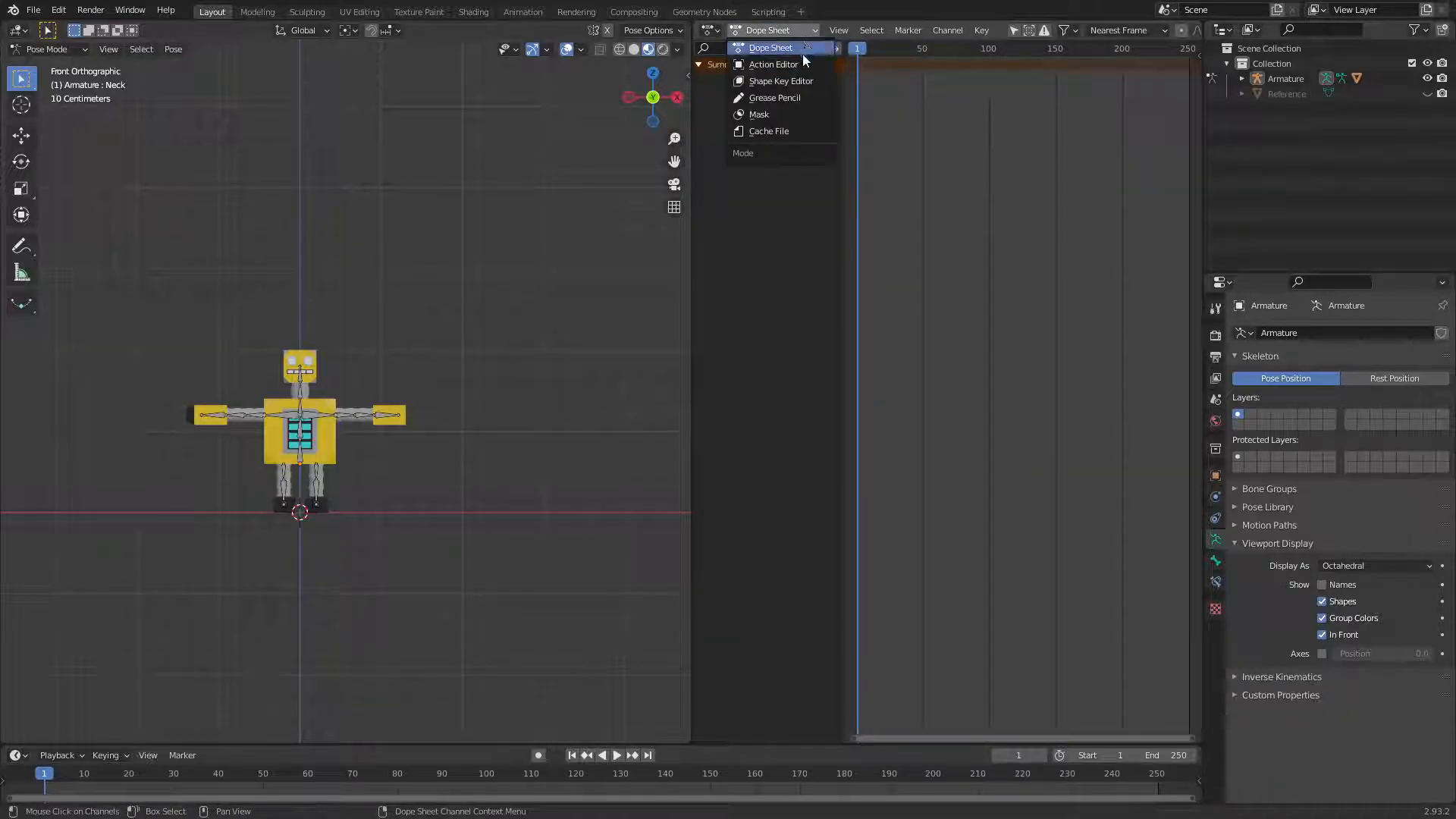
pyautogui.click(803, 59)
# Set the animation's end frame to 24
pyautogui.scroll(-2, 461, 412)
pyautogui.scroll(2, 415, 444)
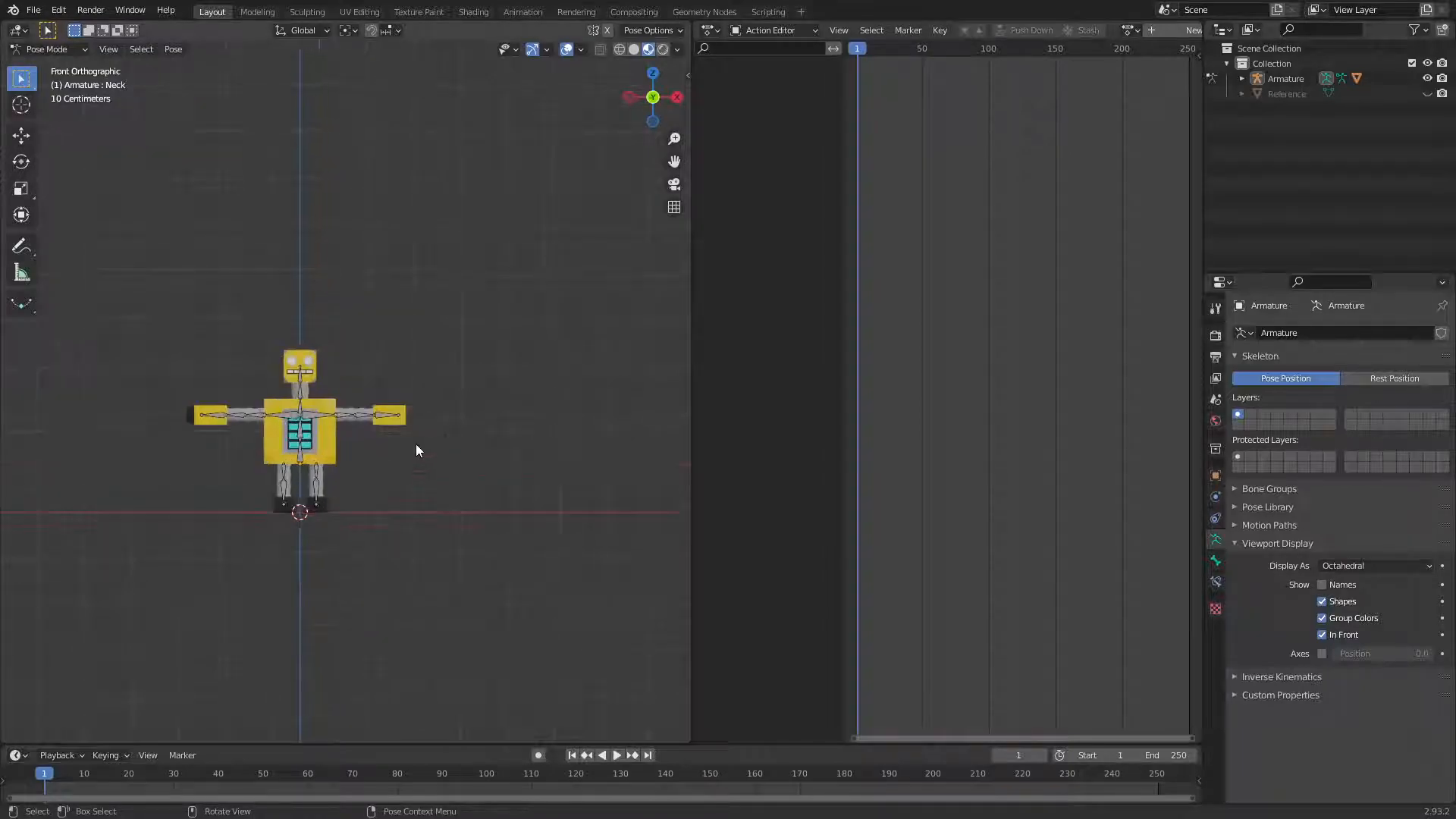
pyautogui.scroll(-2, 872, 349)
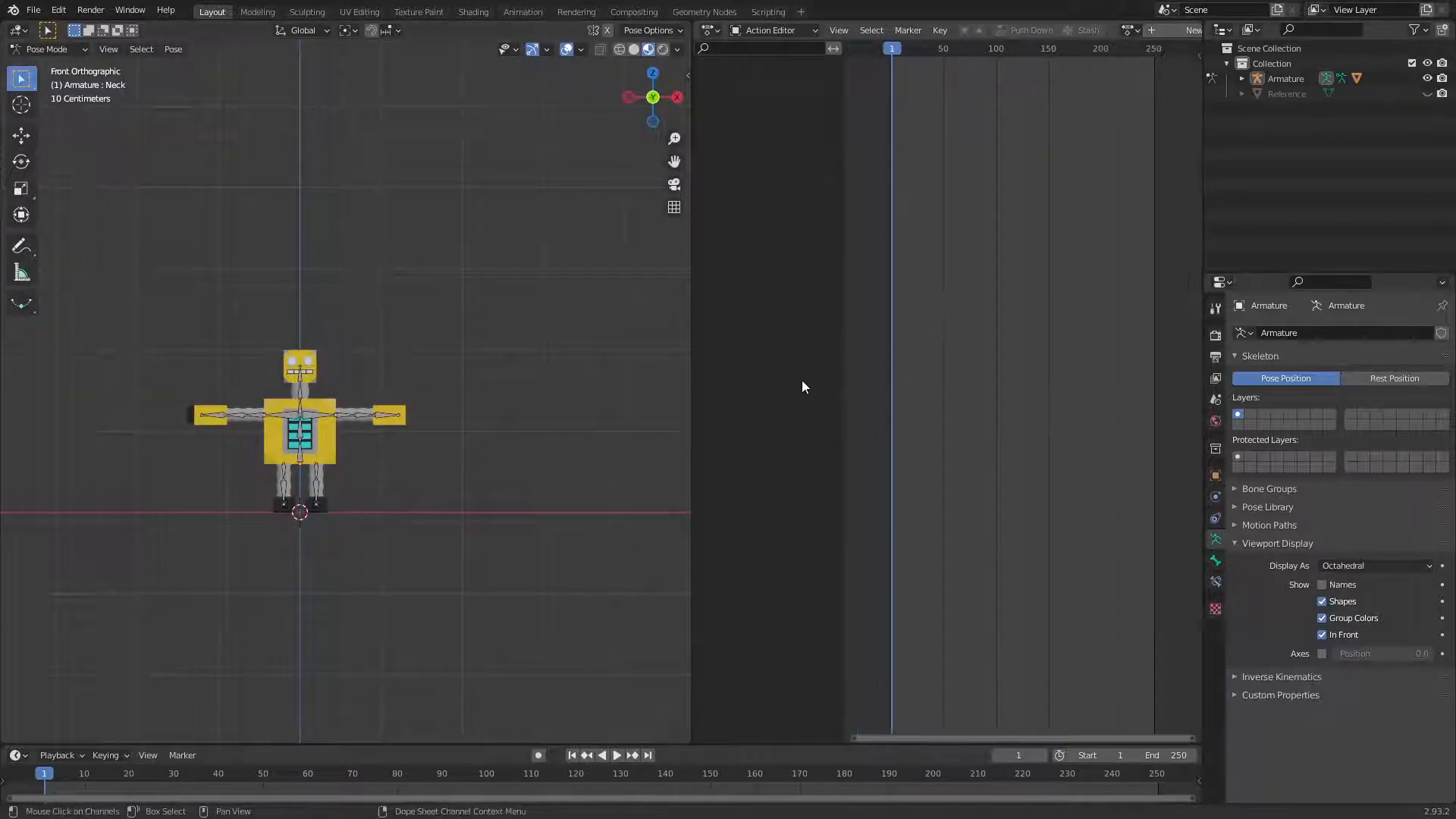
pyautogui.scroll(-2, 861, 379)
pyautogui.click(1163, 755)
pyautogui.write('24')
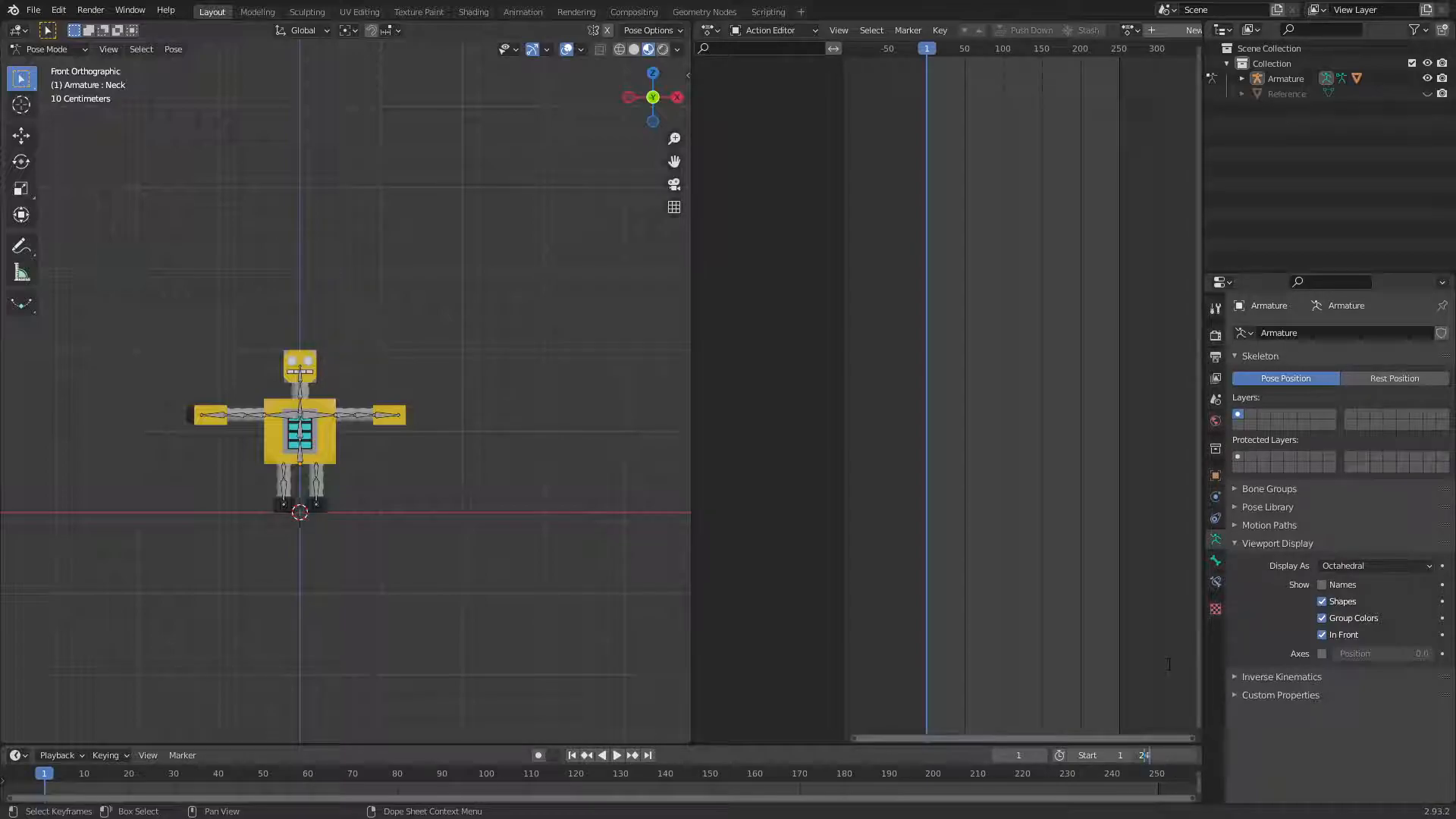
pyautogui.press('Return')
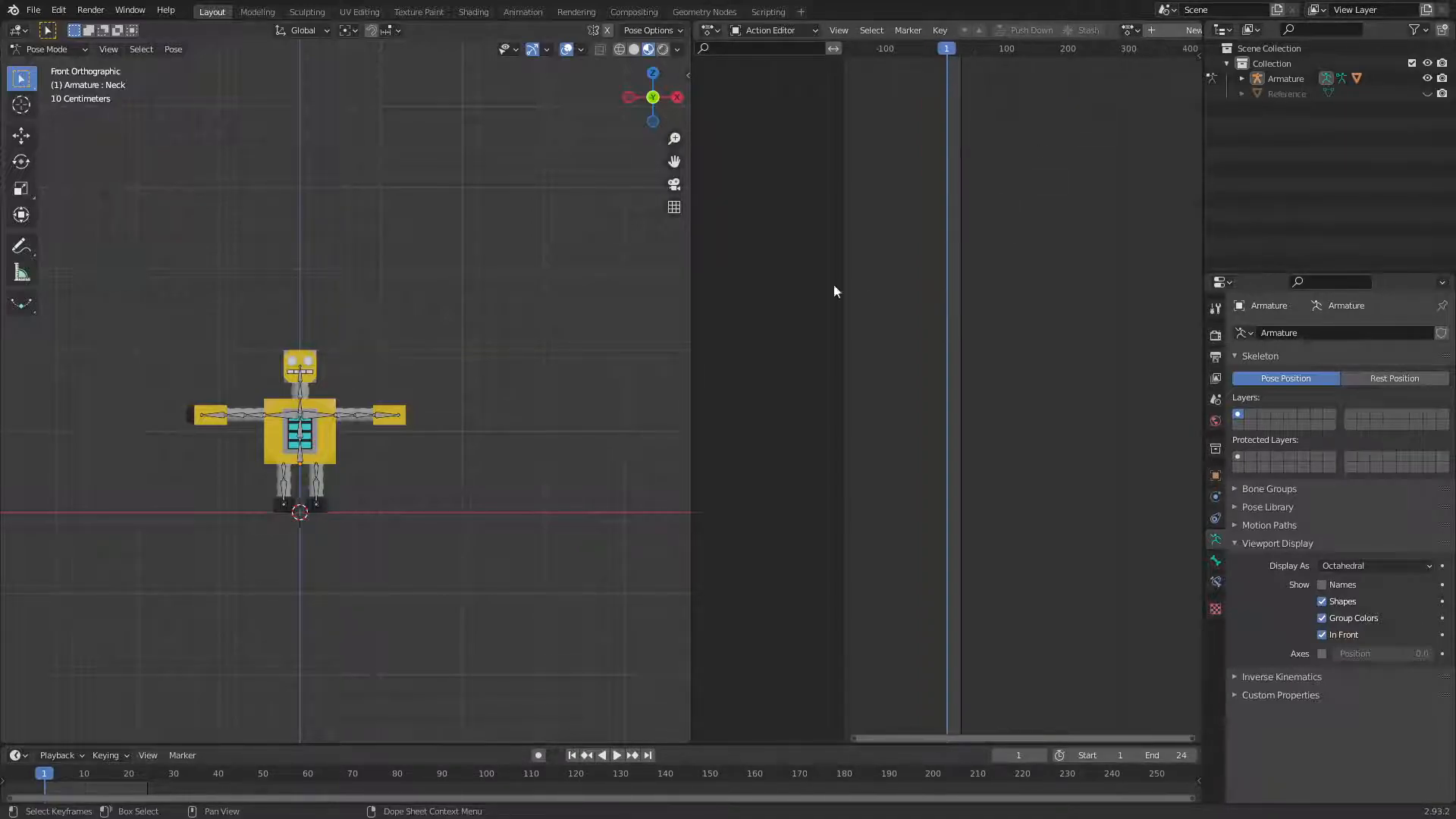
# Widen the Action Editor and create a new action named Idle with a fake user enabled
pyautogui.moveTo(692, 279); pyautogui.dragTo(428, 331)
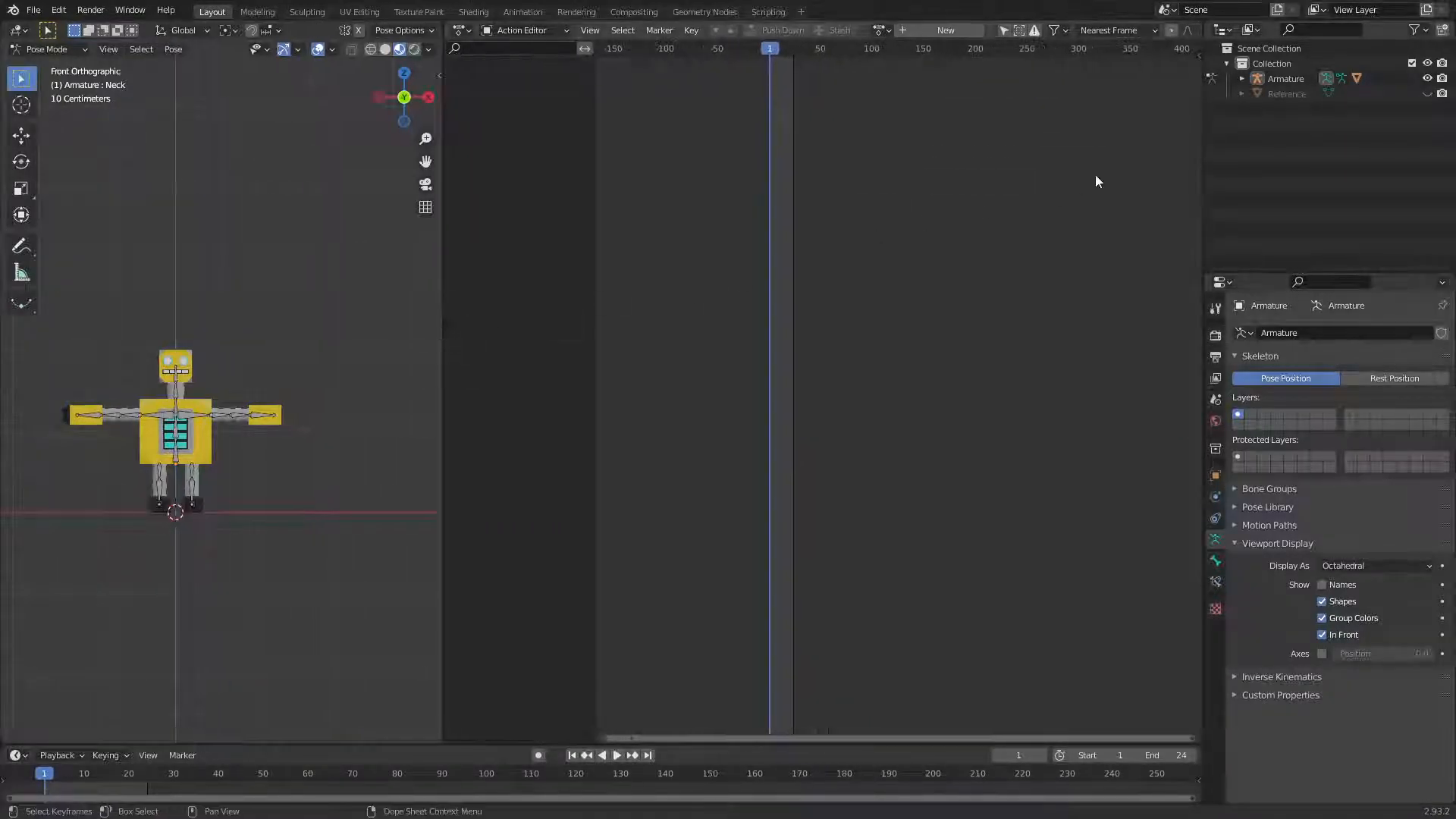
pyautogui.click(904, 26)
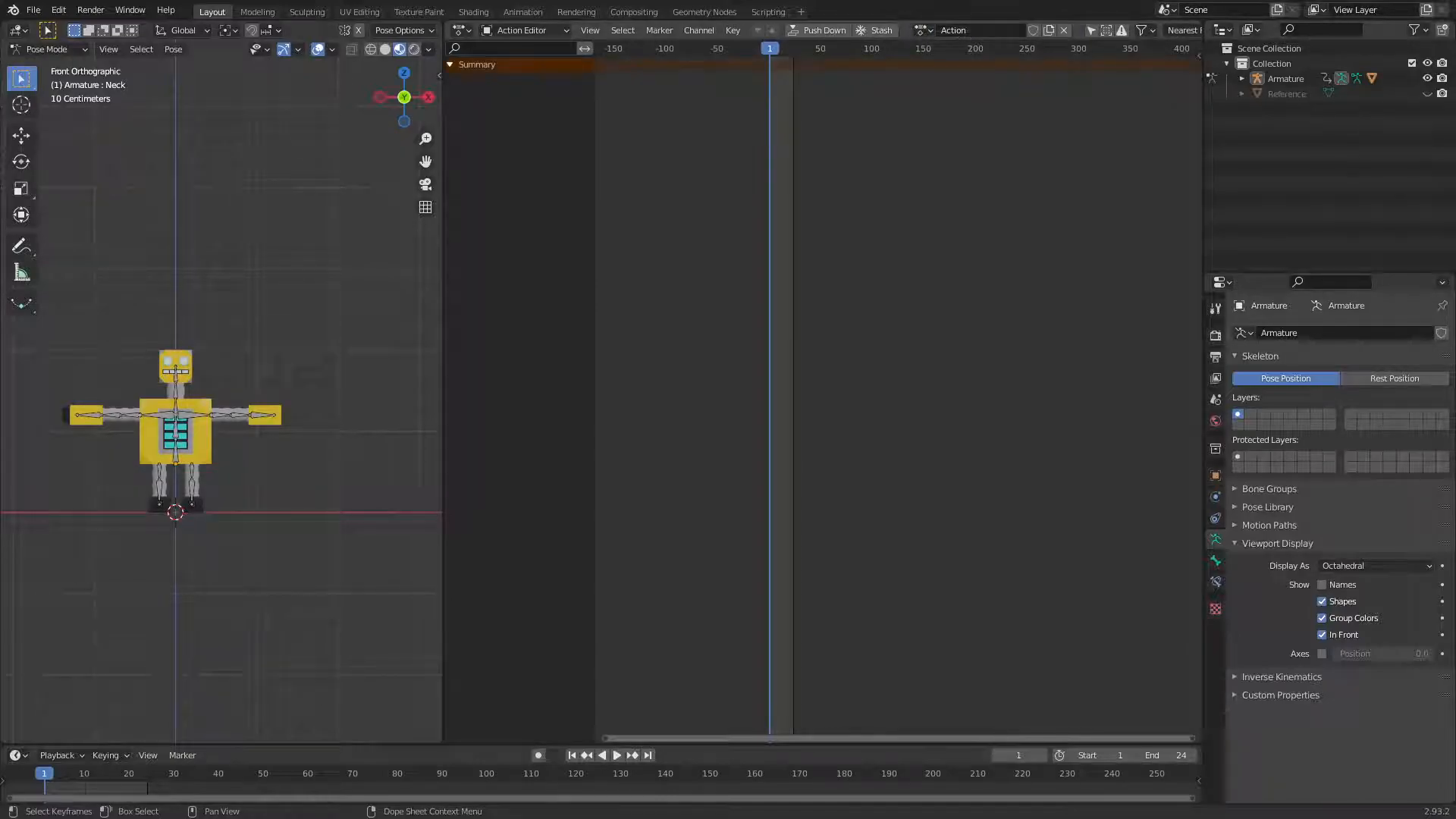
pyautogui.write('Idle')
pyautogui.press('Return')
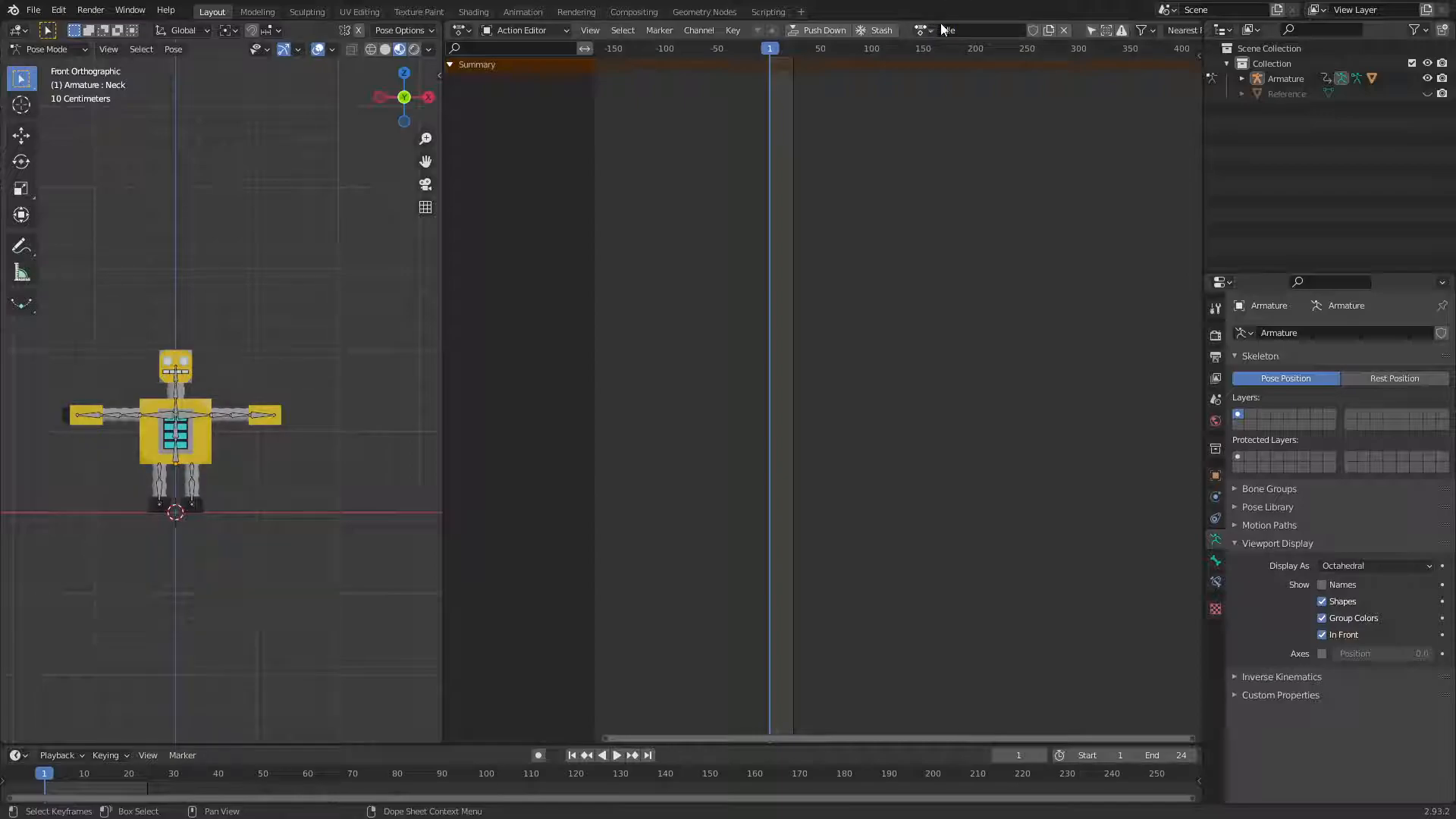
pyautogui.click(1035, 31)
# Set the animation's end frame to 100 and fit the whole frame range in the Action Editor
pyautogui.scroll(4, 766, 514)
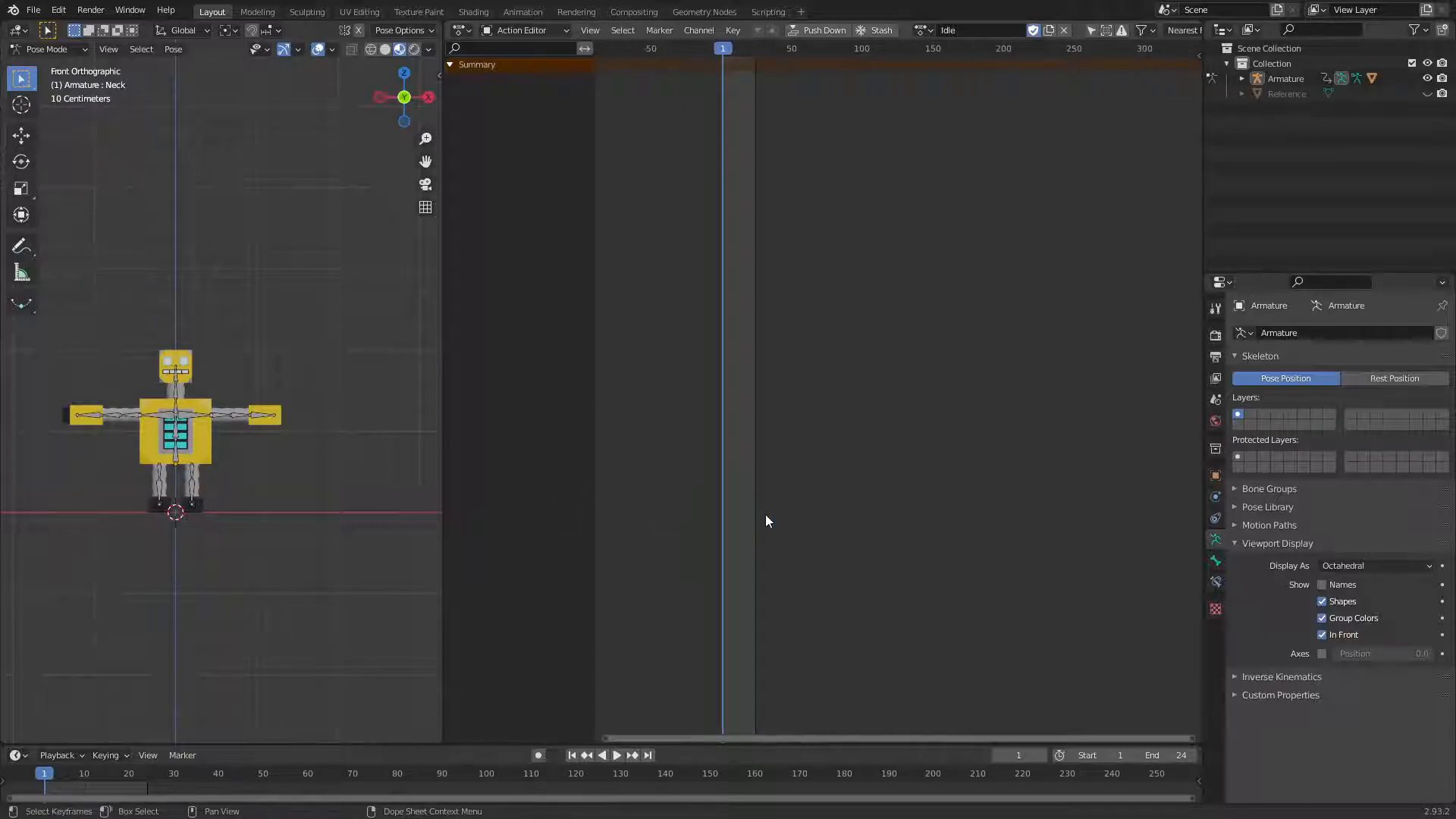
pyautogui.moveTo(834, 735); pyautogui.dragTo(704, 737)
pyautogui.scroll(3, 790, 597)
pyautogui.scroll(3, 791, 597)
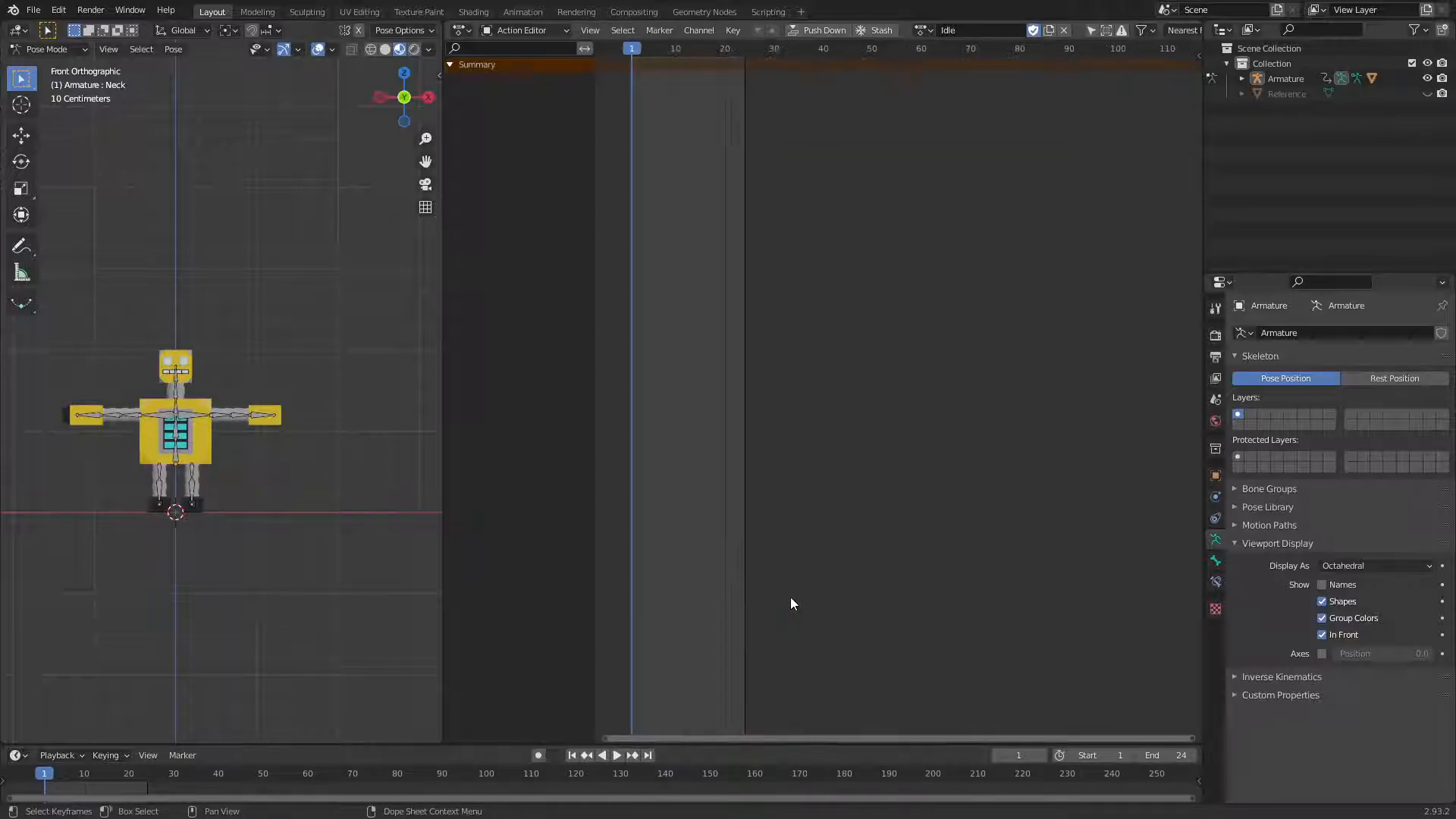
pyautogui.moveTo(807, 736); pyautogui.dragTo(684, 738)
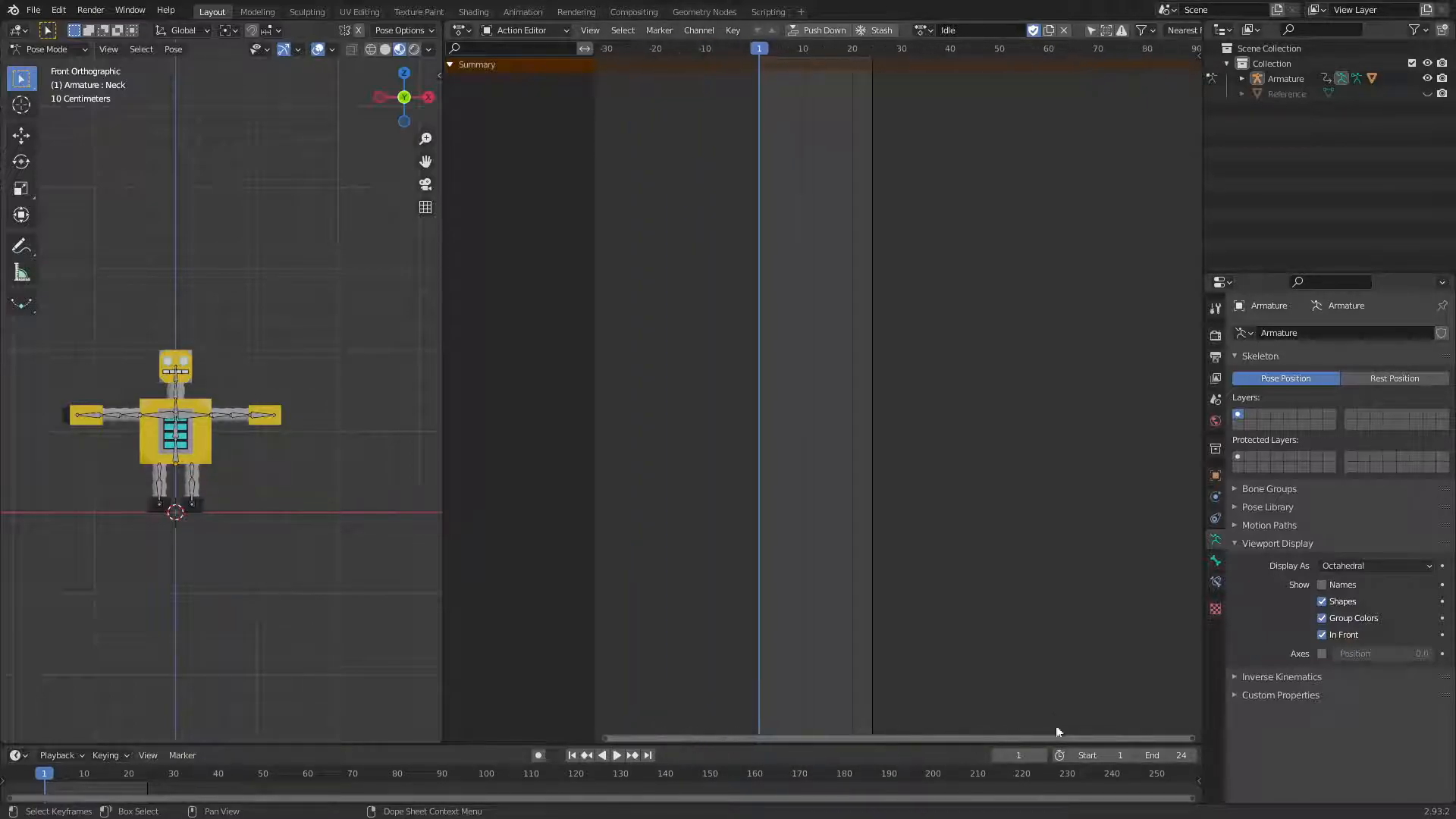
pyautogui.click(1165, 755)
pyautogui.write('100')
pyautogui.press('Return')
pyautogui.moveTo(976, 736); pyautogui.dragTo(1063, 734)
pyautogui.scroll(-2, 1054, 643)
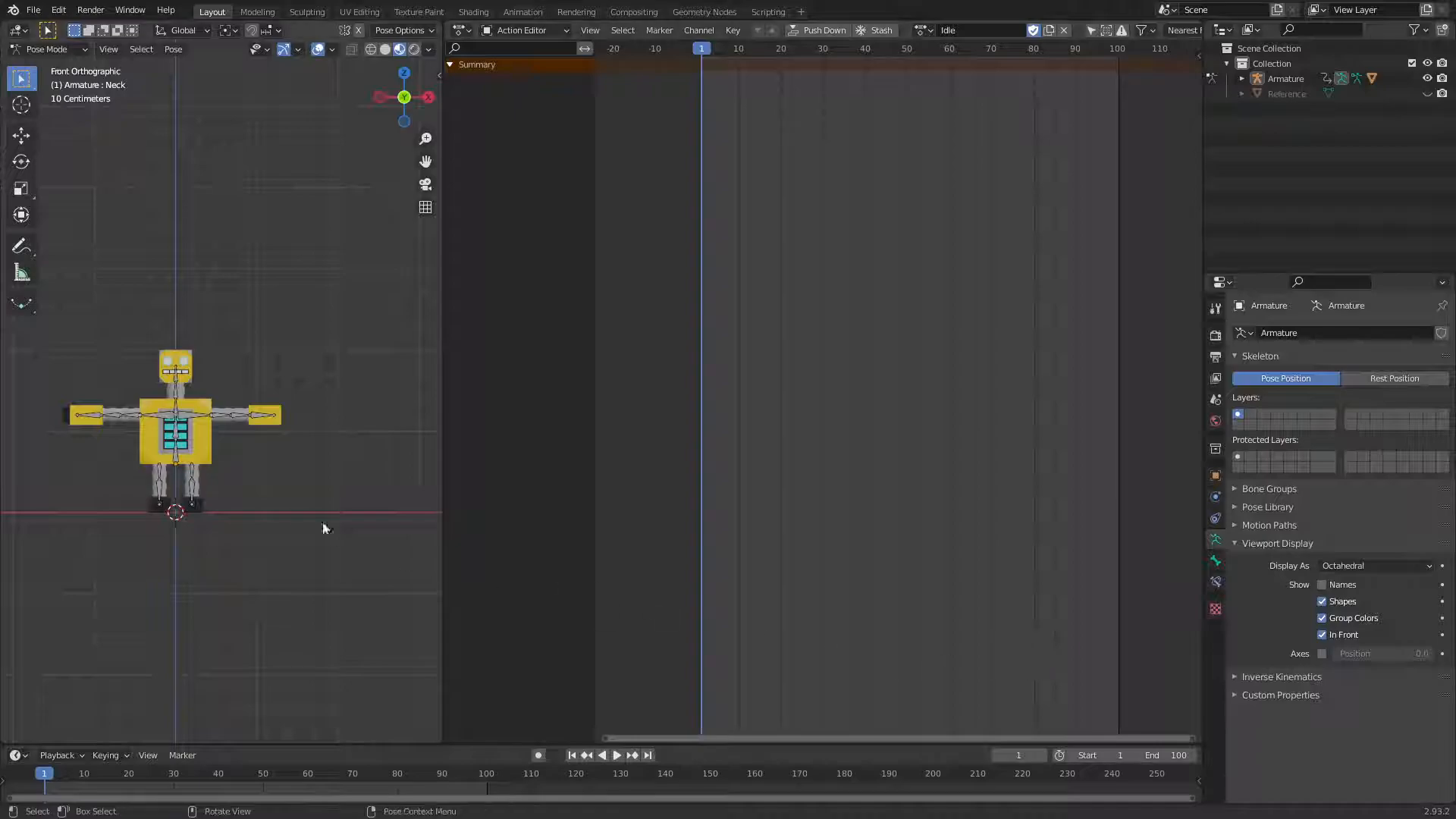
# Lower the robot's left arm to its side by rotating Arm.L, Arm2.L by about 19°, and hand.L in front view
pyautogui.scroll(-2, 227, 508)
pyautogui.scroll(3, 212, 501)
pyautogui.keyDown('shift'); pyautogui.moveTo(272, 486); pyautogui.dragTo(336, 519, button='middle'); pyautogui.keyUp('shift')
pyautogui.scroll(3, 319, 531)
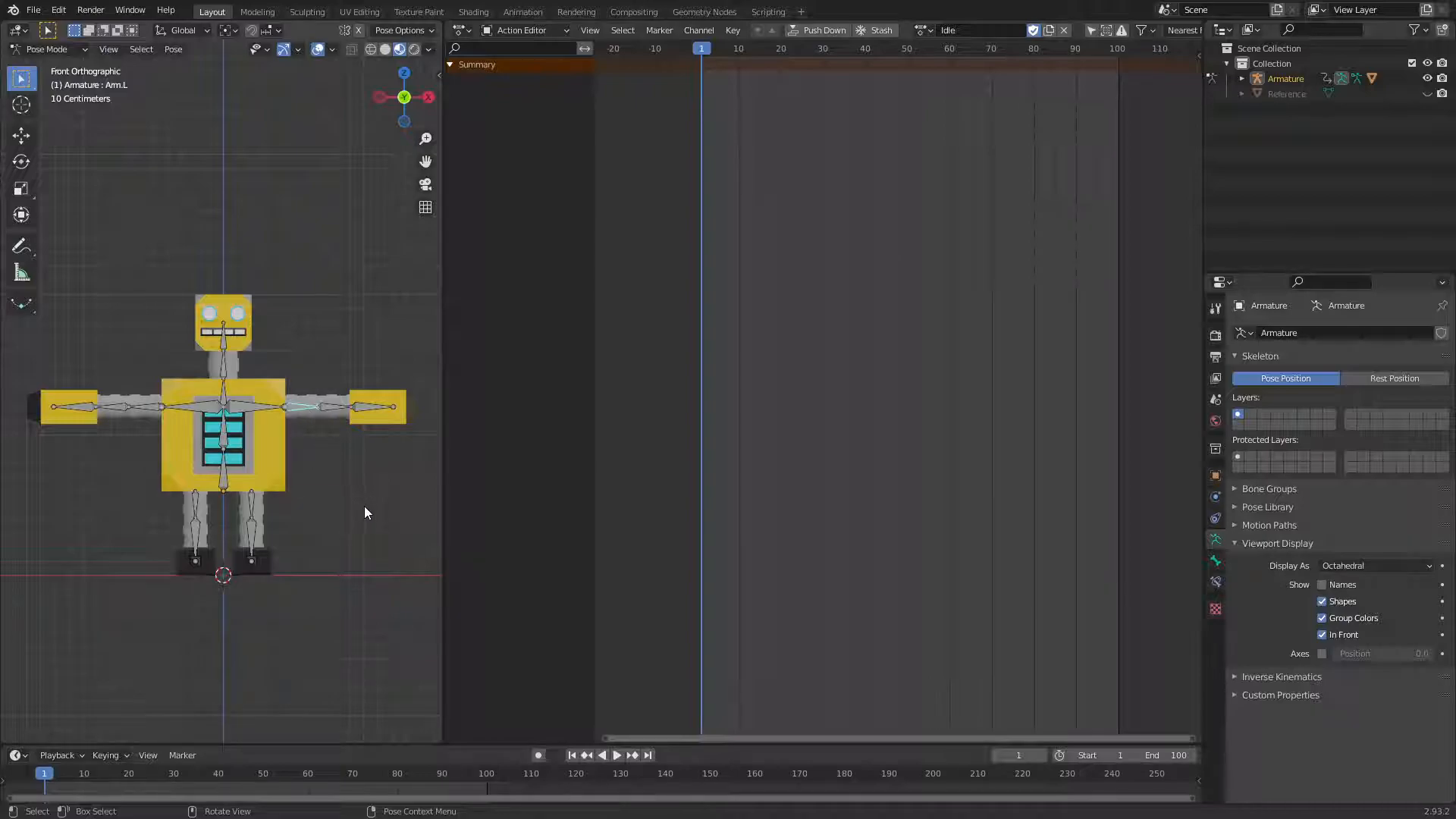
pyautogui.press('r')
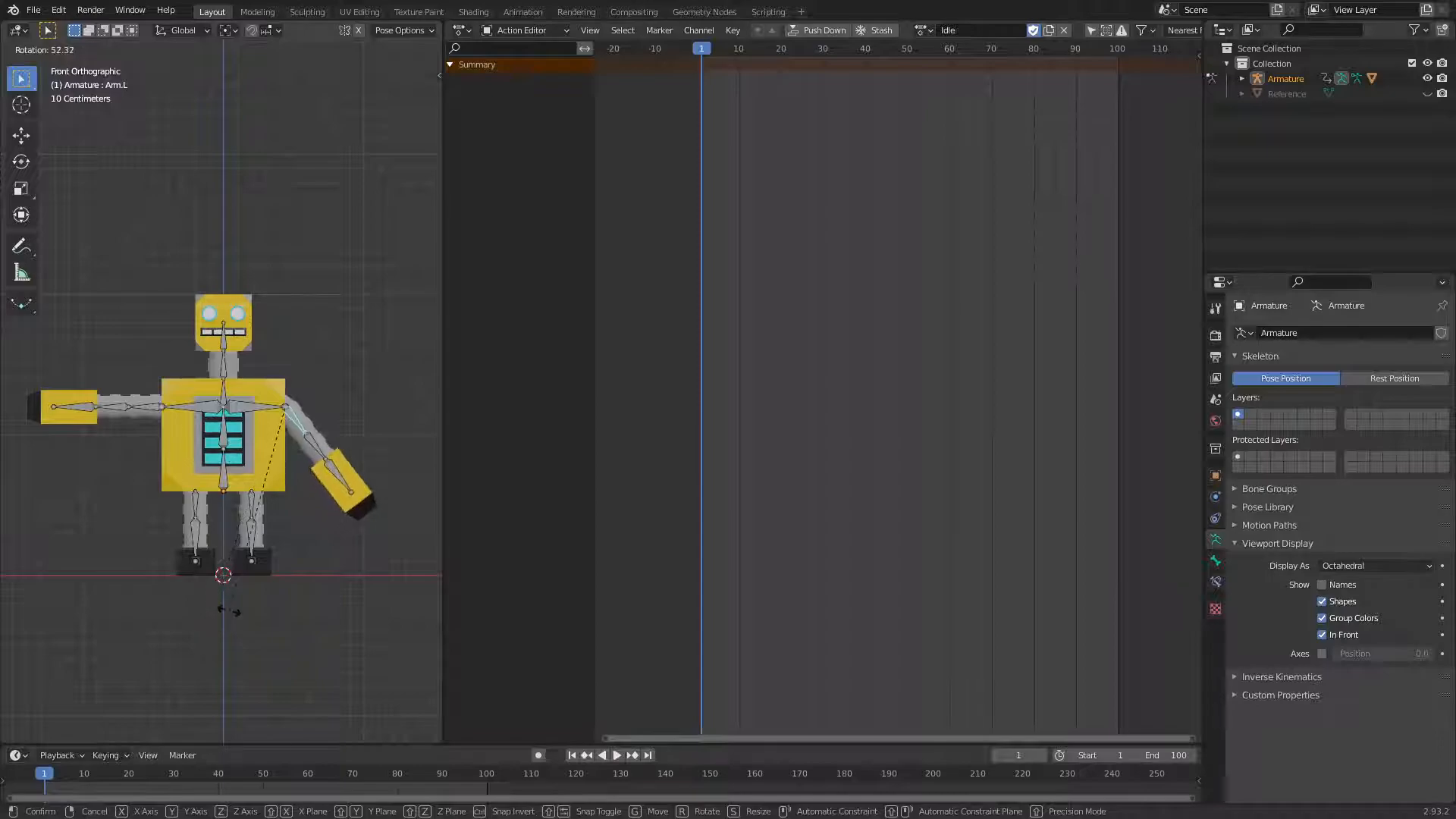
pyautogui.click(197, 618)
pyautogui.click(310, 449)
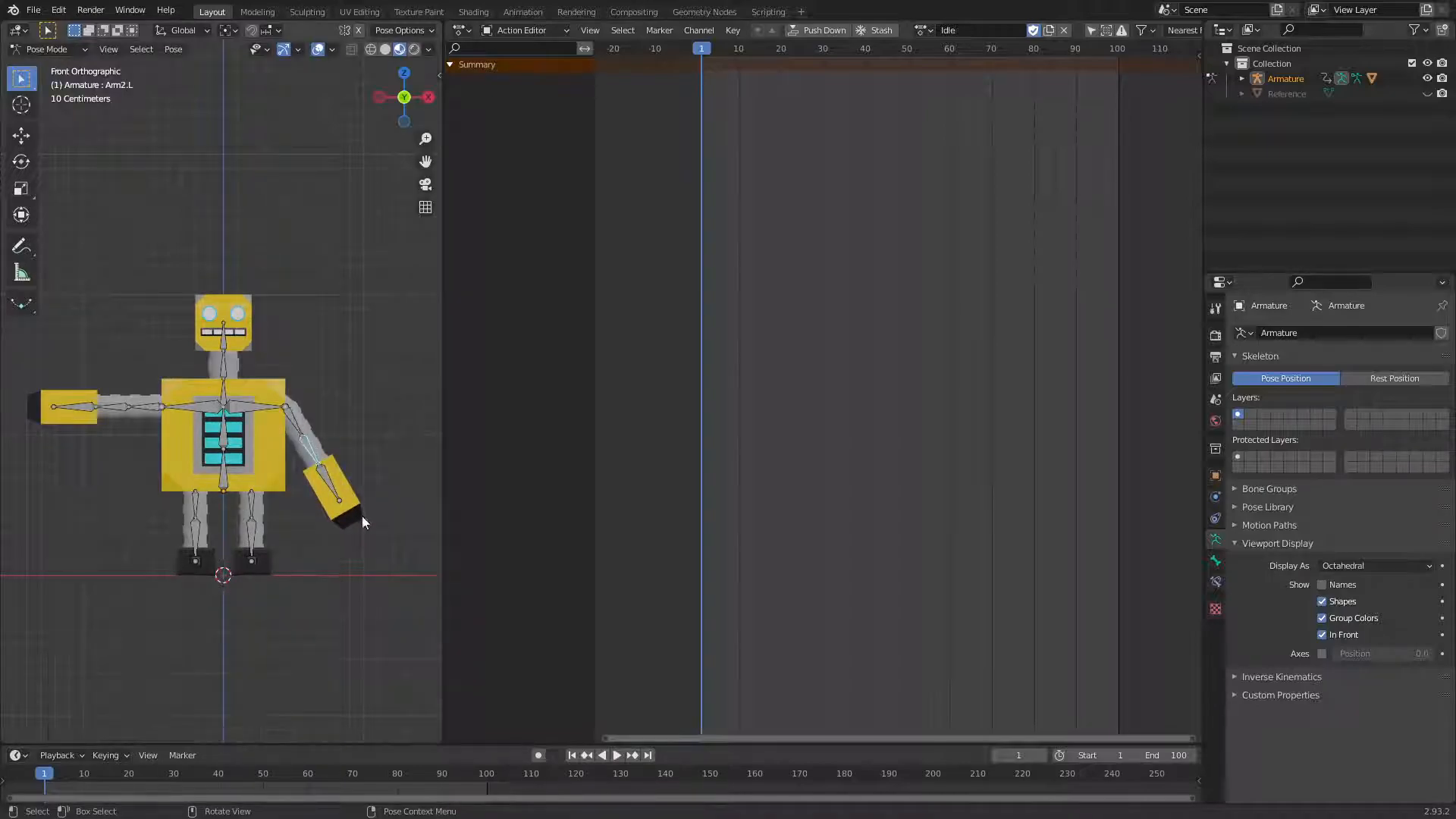
pyautogui.press('r')
pyautogui.click(337, 571)
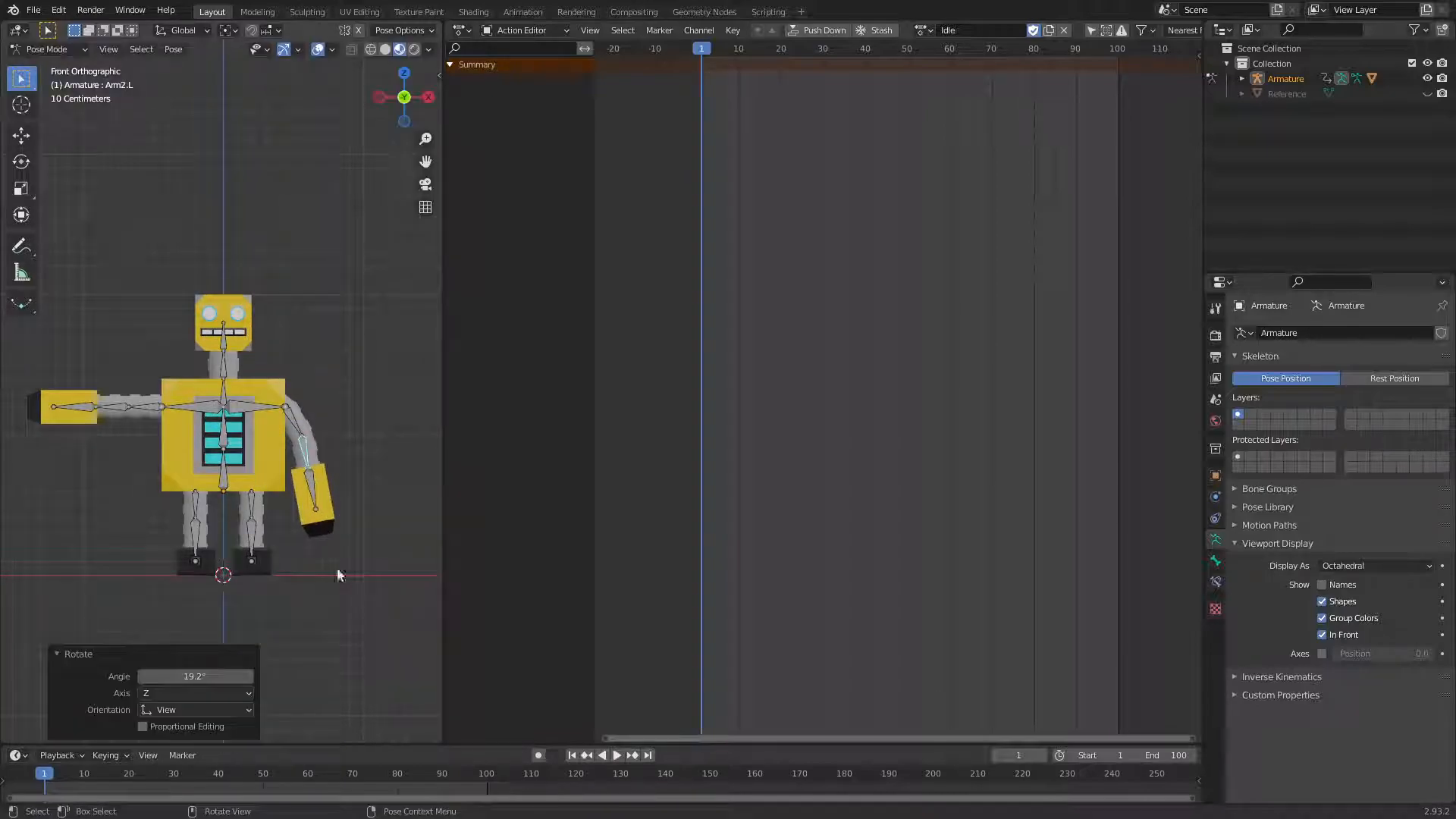
pyautogui.click(313, 483)
pyautogui.press('r')
pyautogui.click(371, 548)
# Lower the robot's right arm to its side by rotating Arm.R, Arm2.R and hand.R, roughly mirroring the left arm
pyautogui.click(193, 429)
pyautogui.click(150, 410)
pyautogui.press('r')
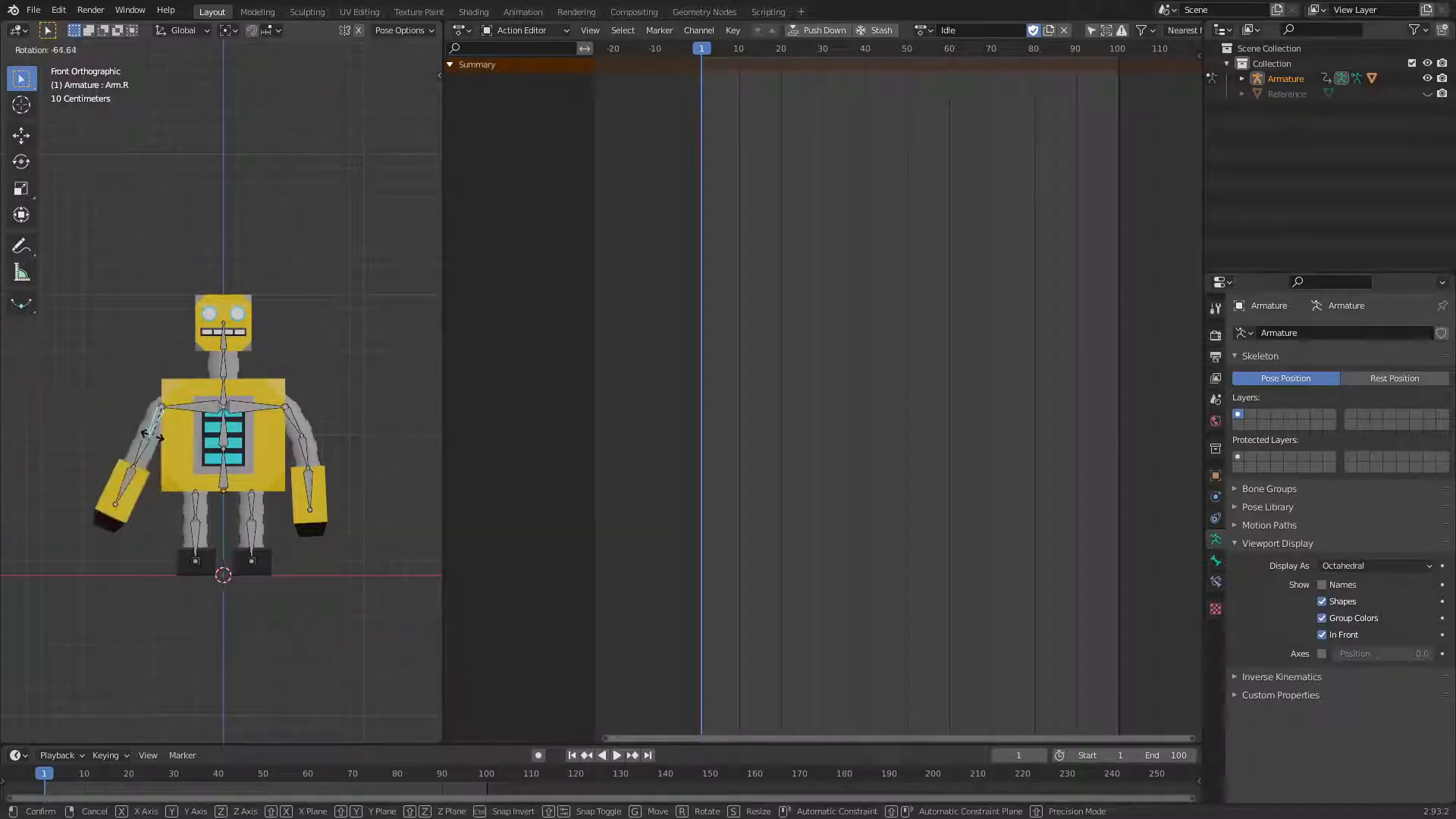
pyautogui.click(138, 440)
pyautogui.press('r')
pyautogui.click(140, 453)
pyautogui.click(130, 480)
pyautogui.press('r')
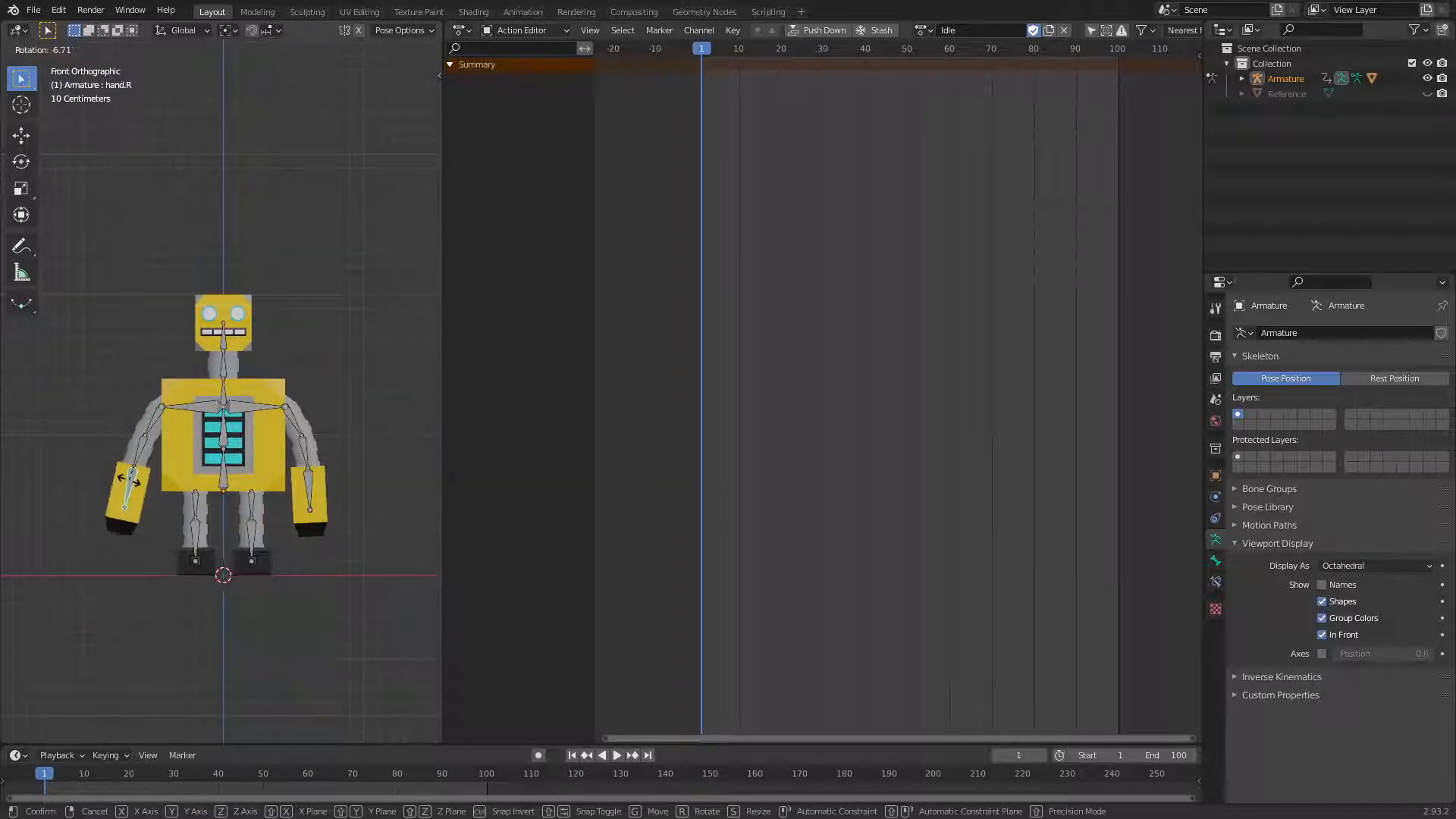
pyautogui.click(133, 484)
# Insert a Location, Rotation & Scale keyframe for all of the armature's bones at frame 1
pyautogui.moveTo(257, 554); pyautogui.dragTo(402, 490, button='middle')
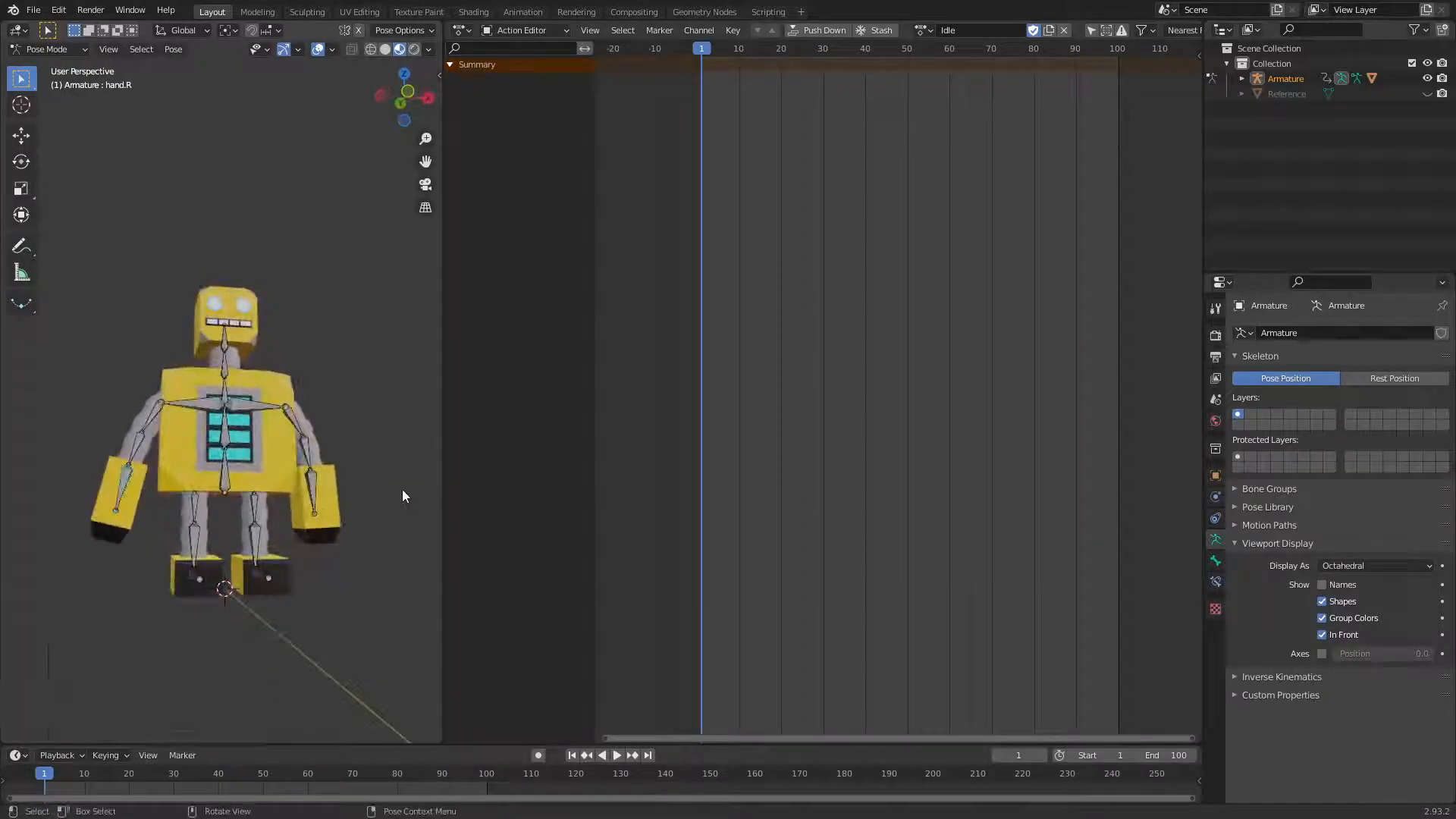
pyautogui.press('KP_1')
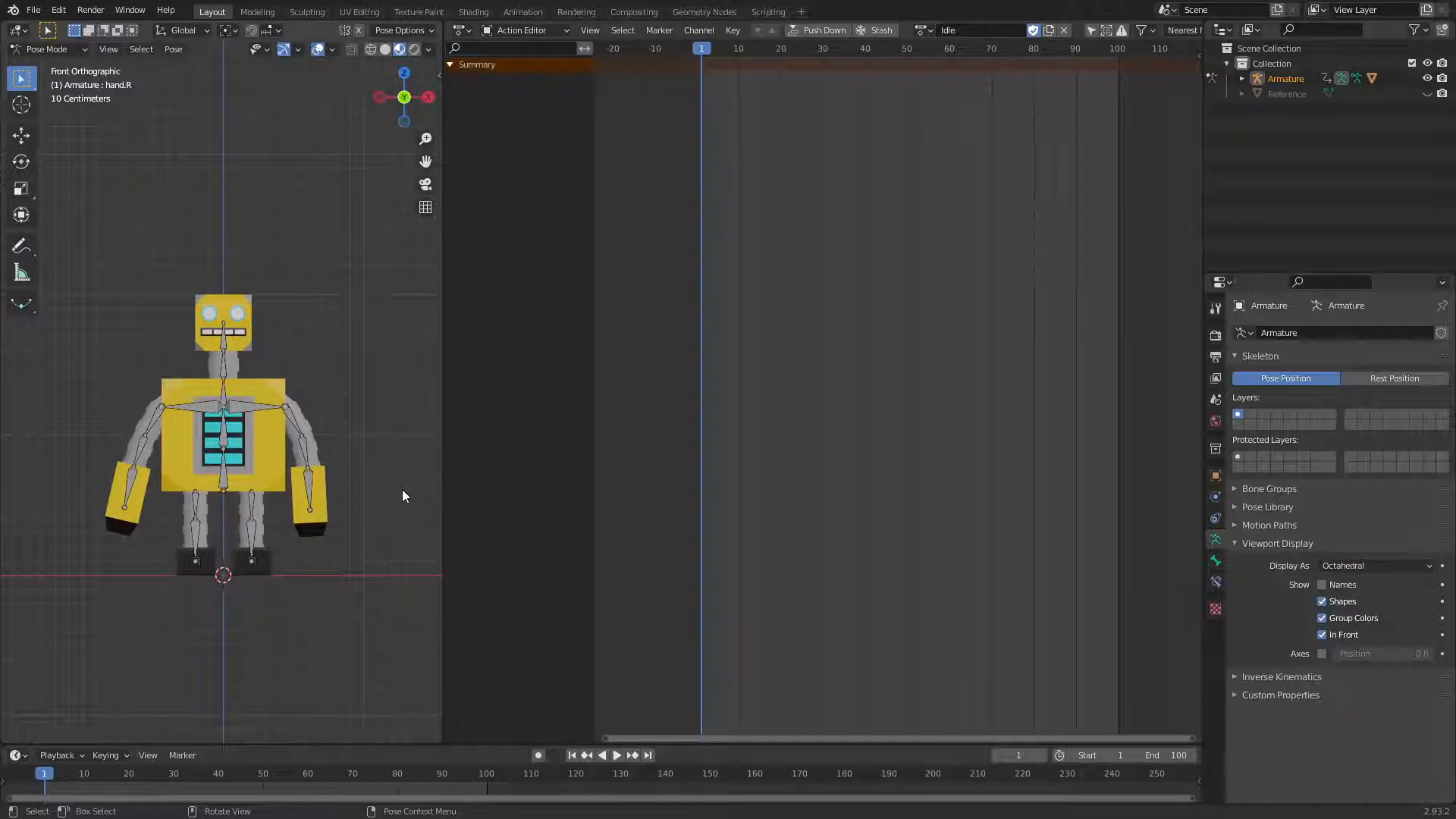
pyautogui.press('a')
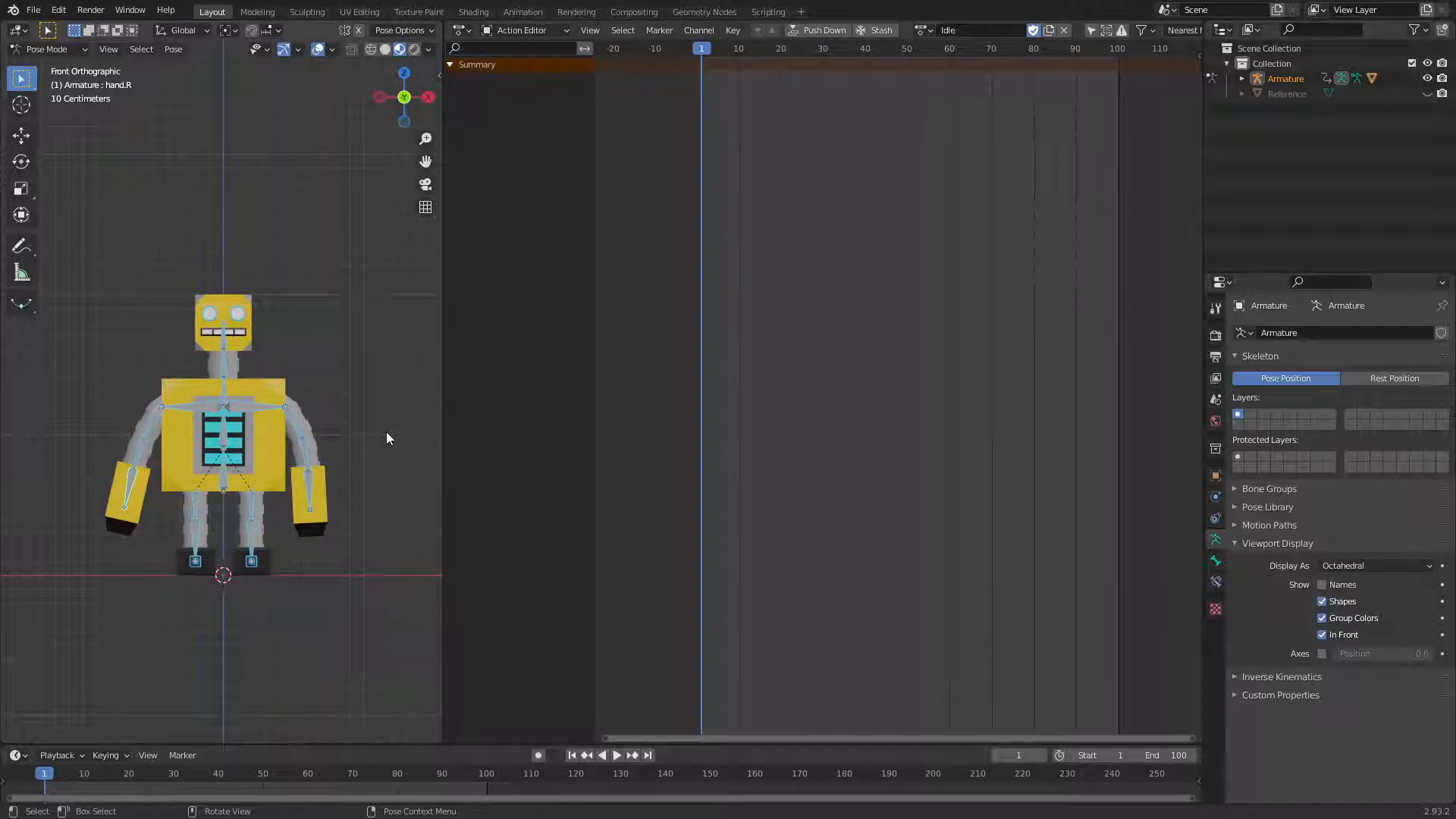
pyautogui.press('i')
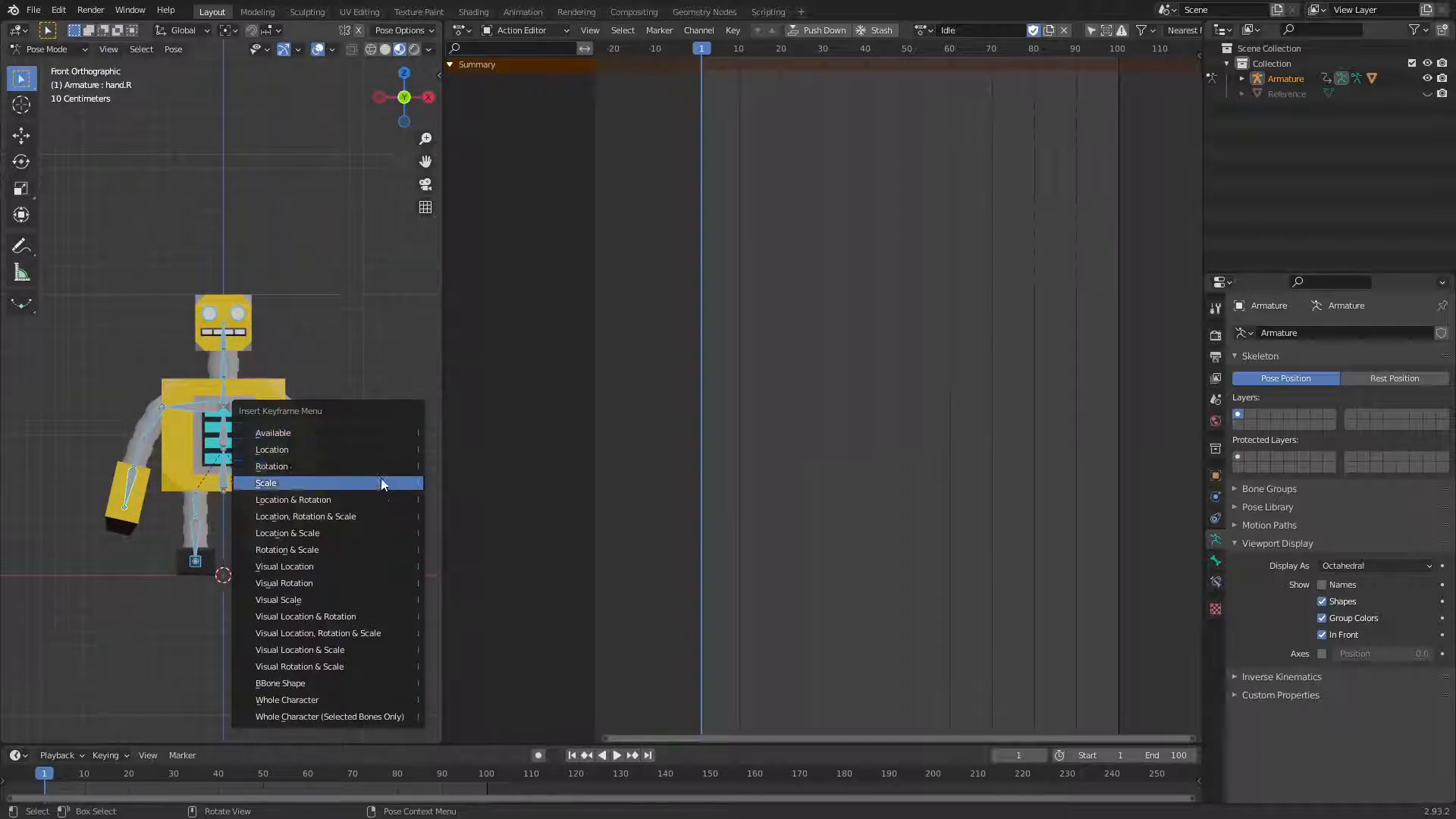
pyautogui.click(347, 517)
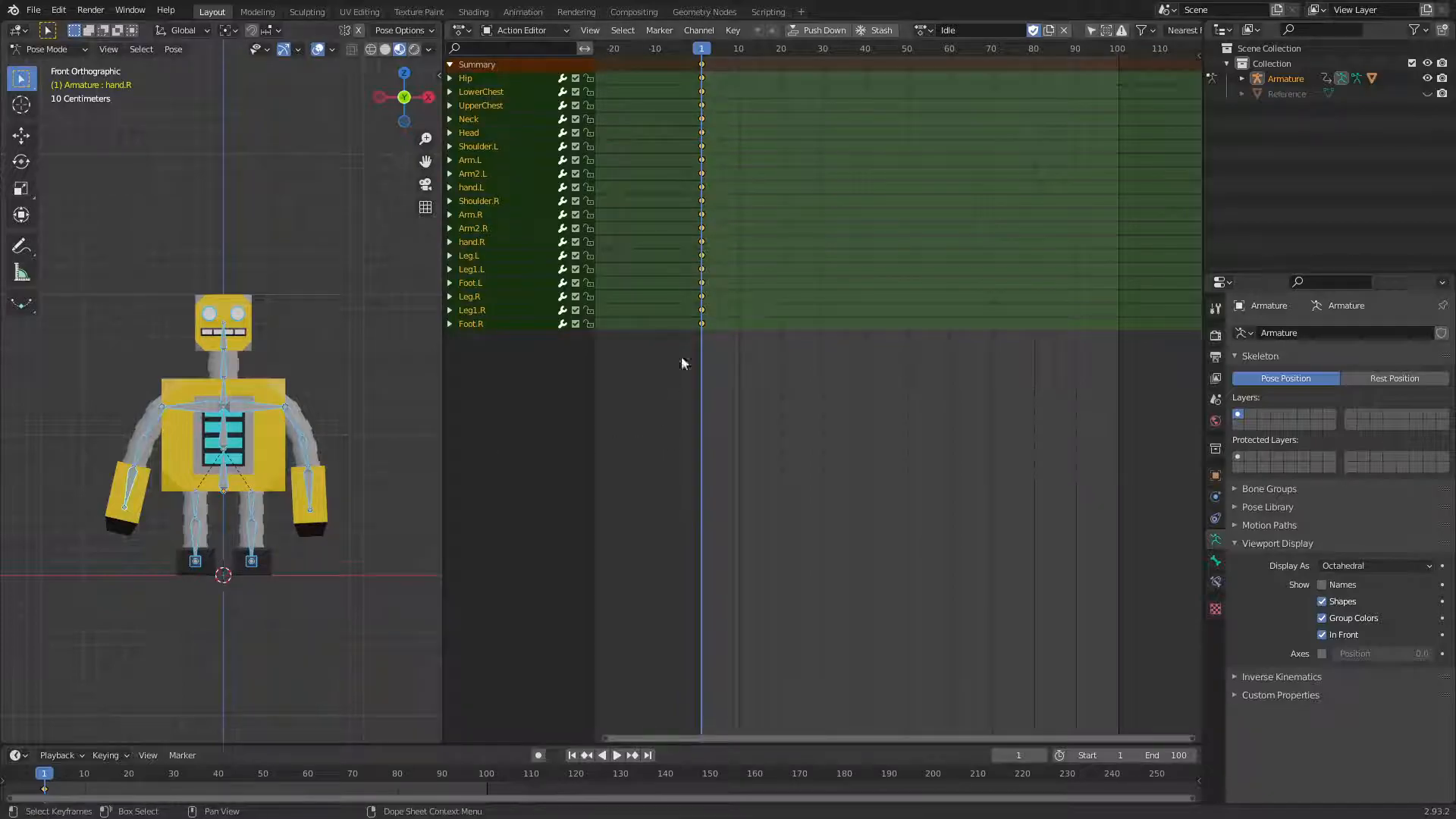
# Copy the pose of all bones and paste it flipped on the X-axis at frame 100
pyautogui.press('space')
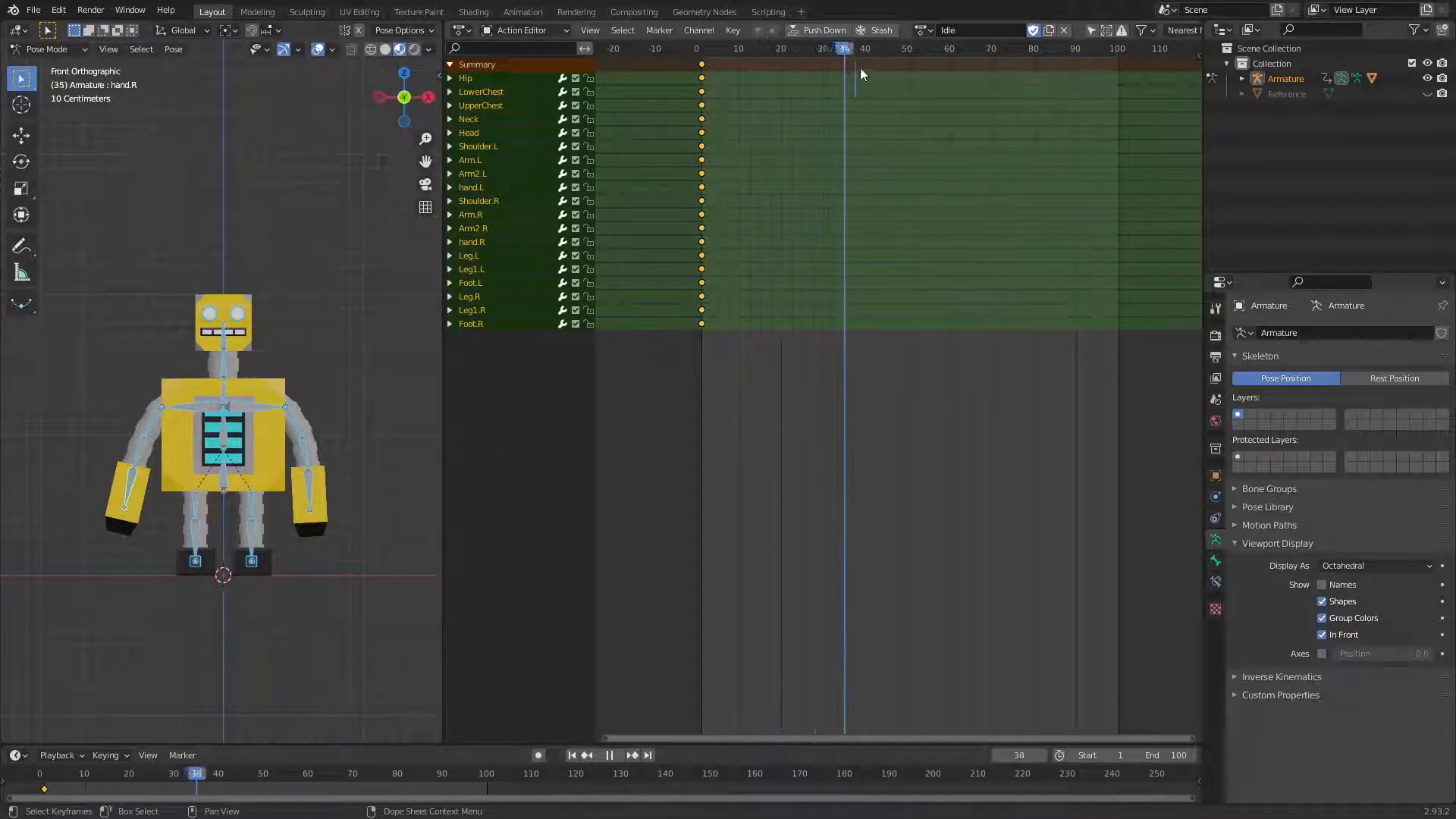
pyautogui.moveTo(909, 70); pyautogui.dragTo(1118, 127)
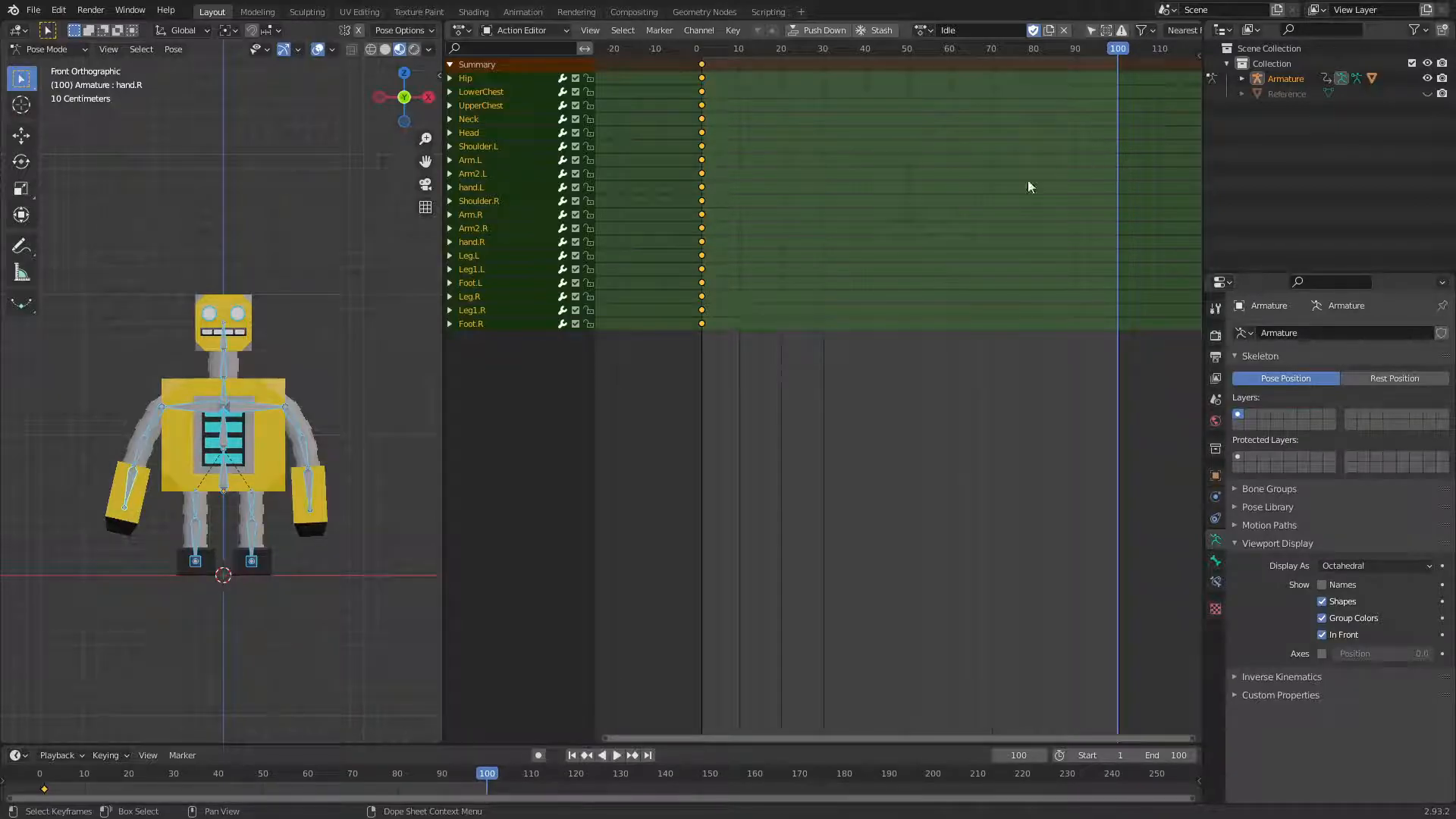
pyautogui.click(357, 434)
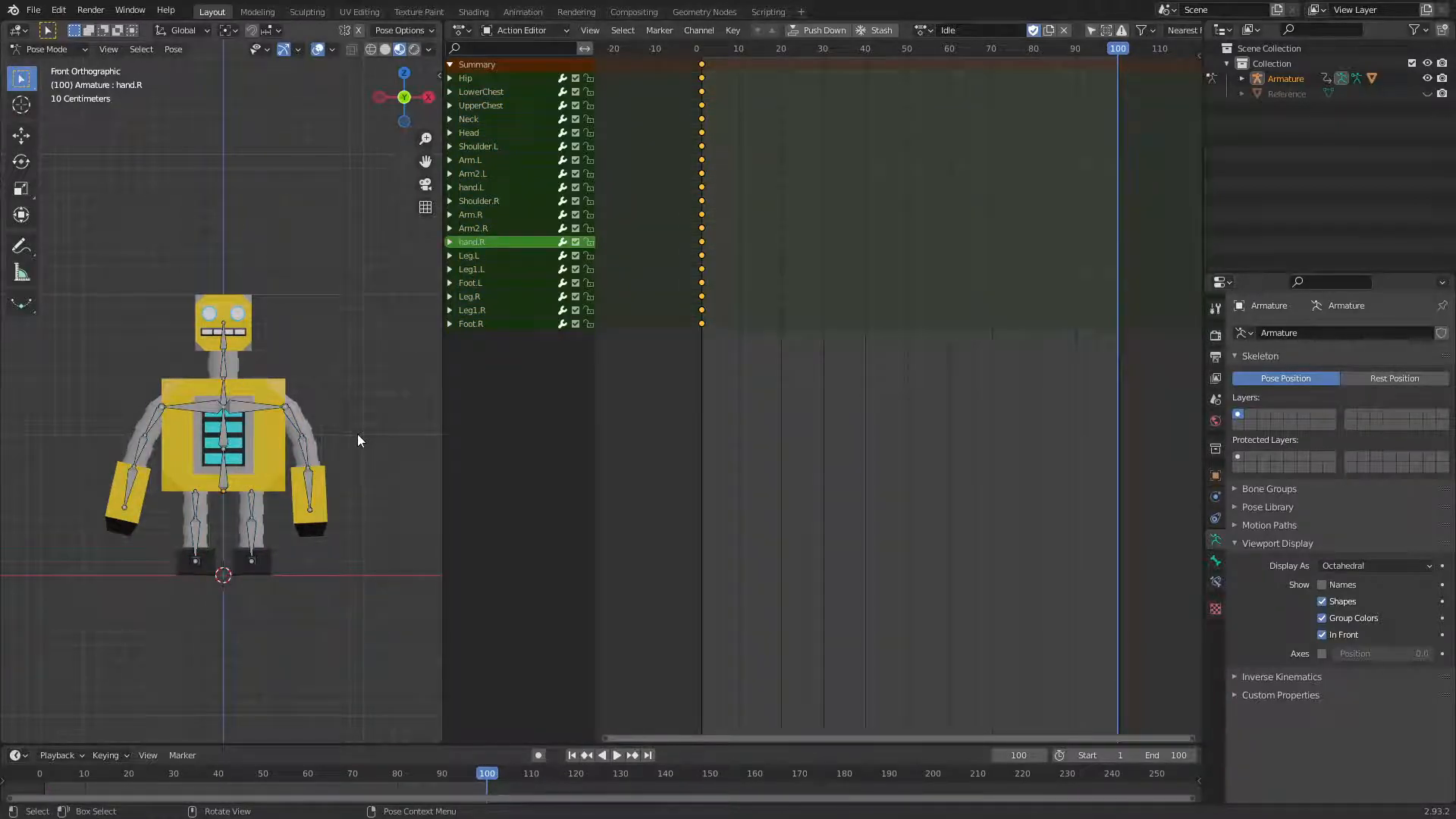
pyautogui.press('a')
pyautogui.hotkey('ctrl', 'c')
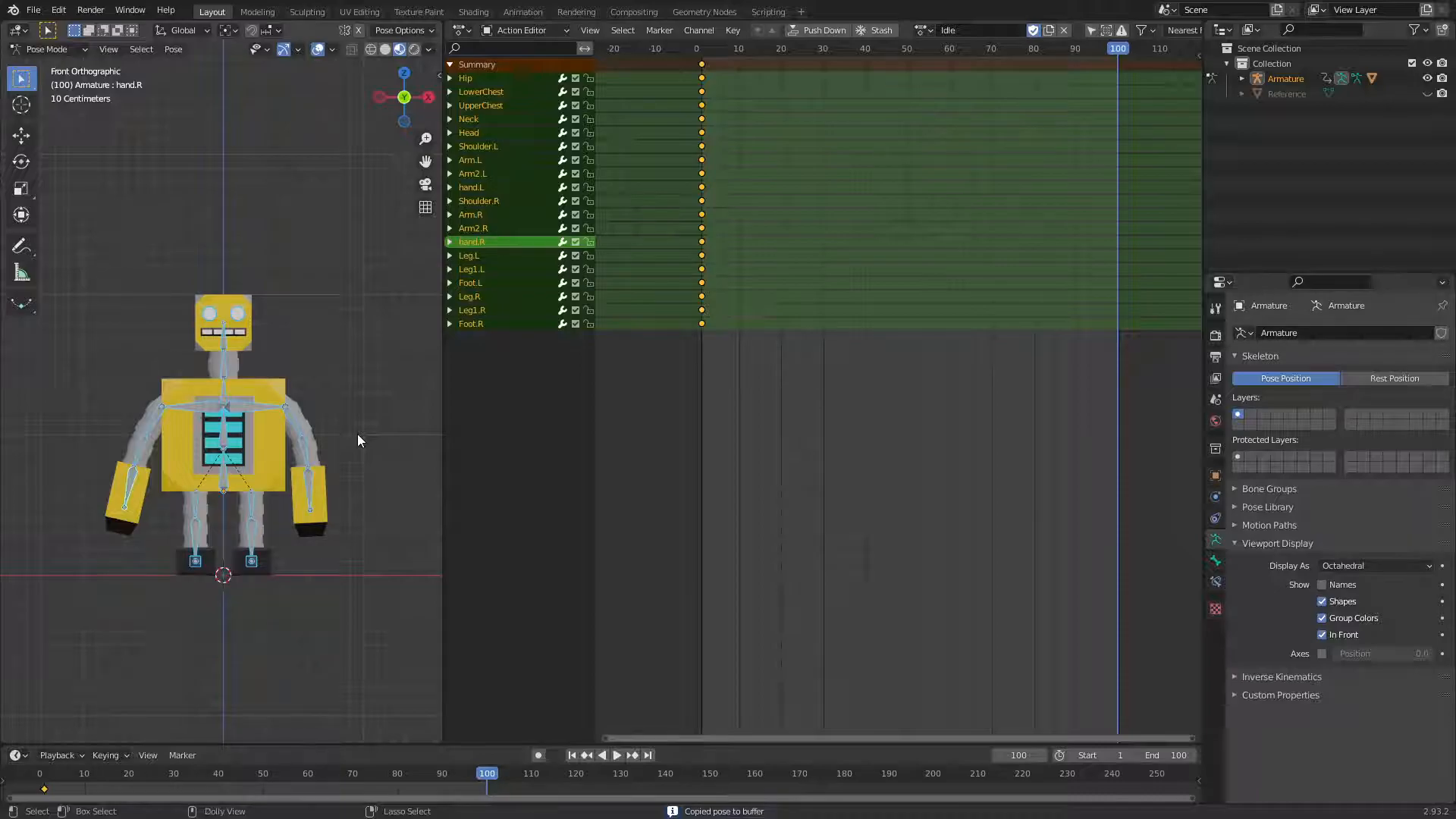
pyautogui.hotkey('ctrl', 'shift', 'v')
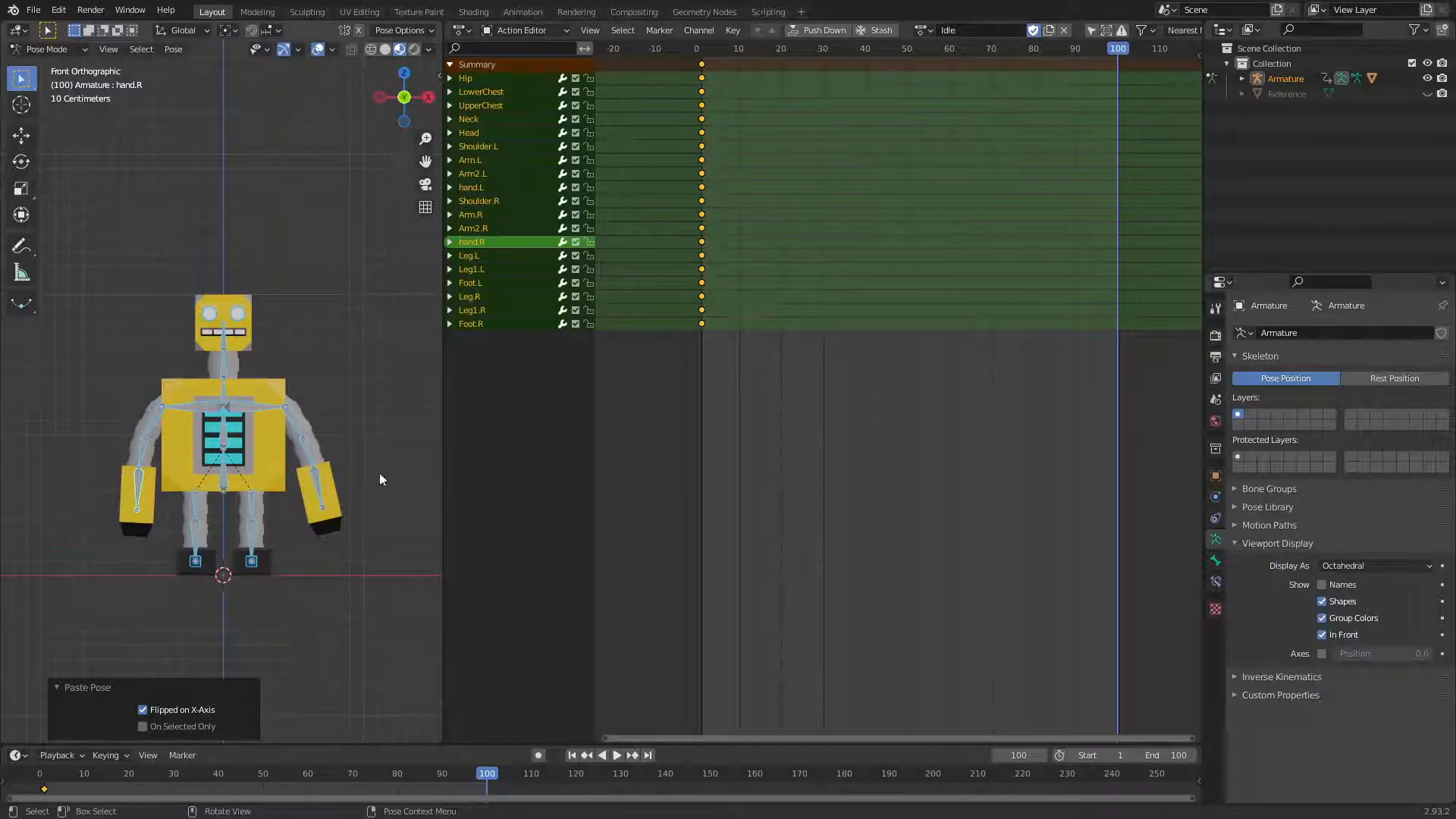
pyautogui.hotkey('ctrl', 'z')
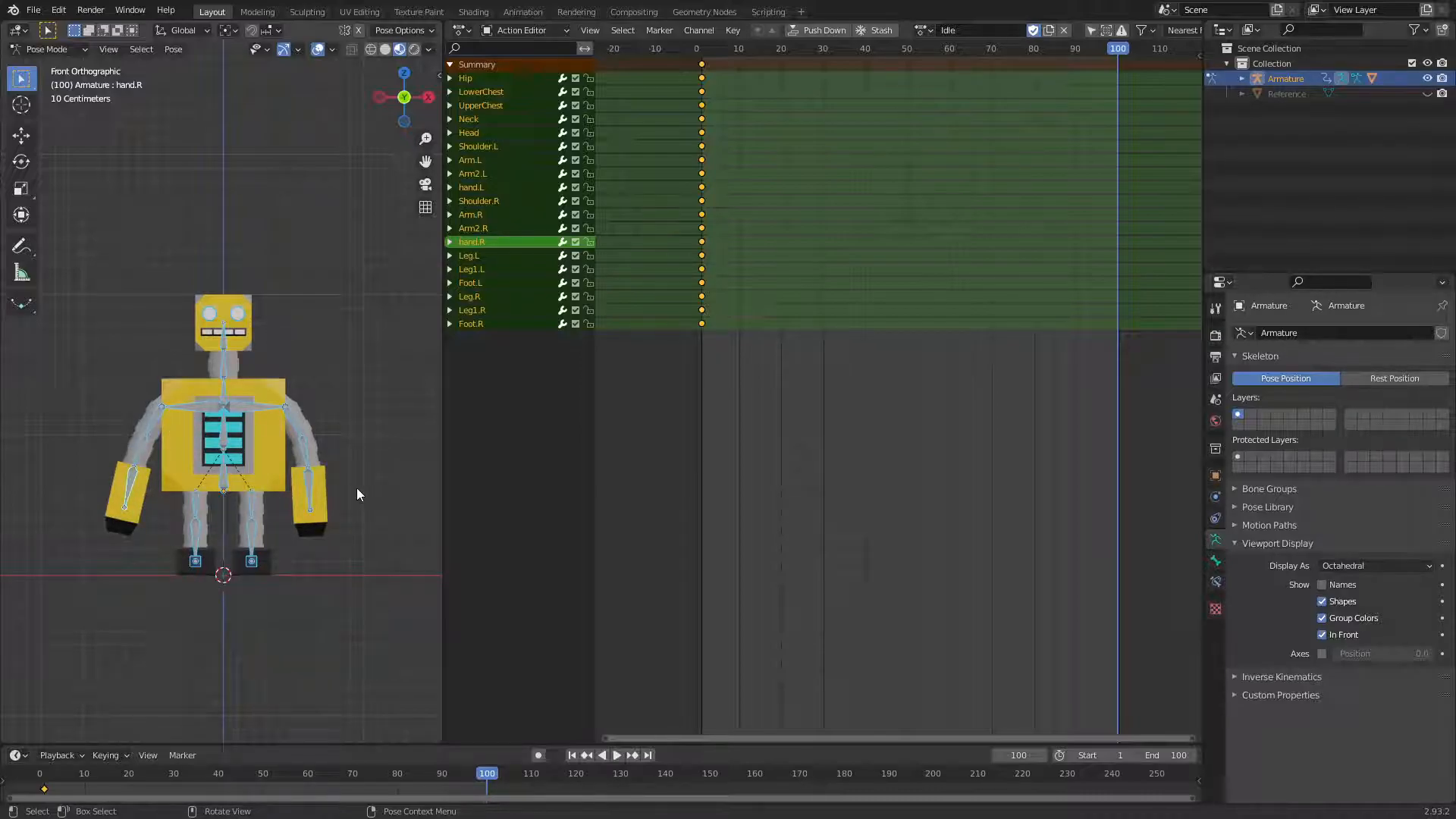
pyautogui.hotkey('ctrl', 'shift', 'v')
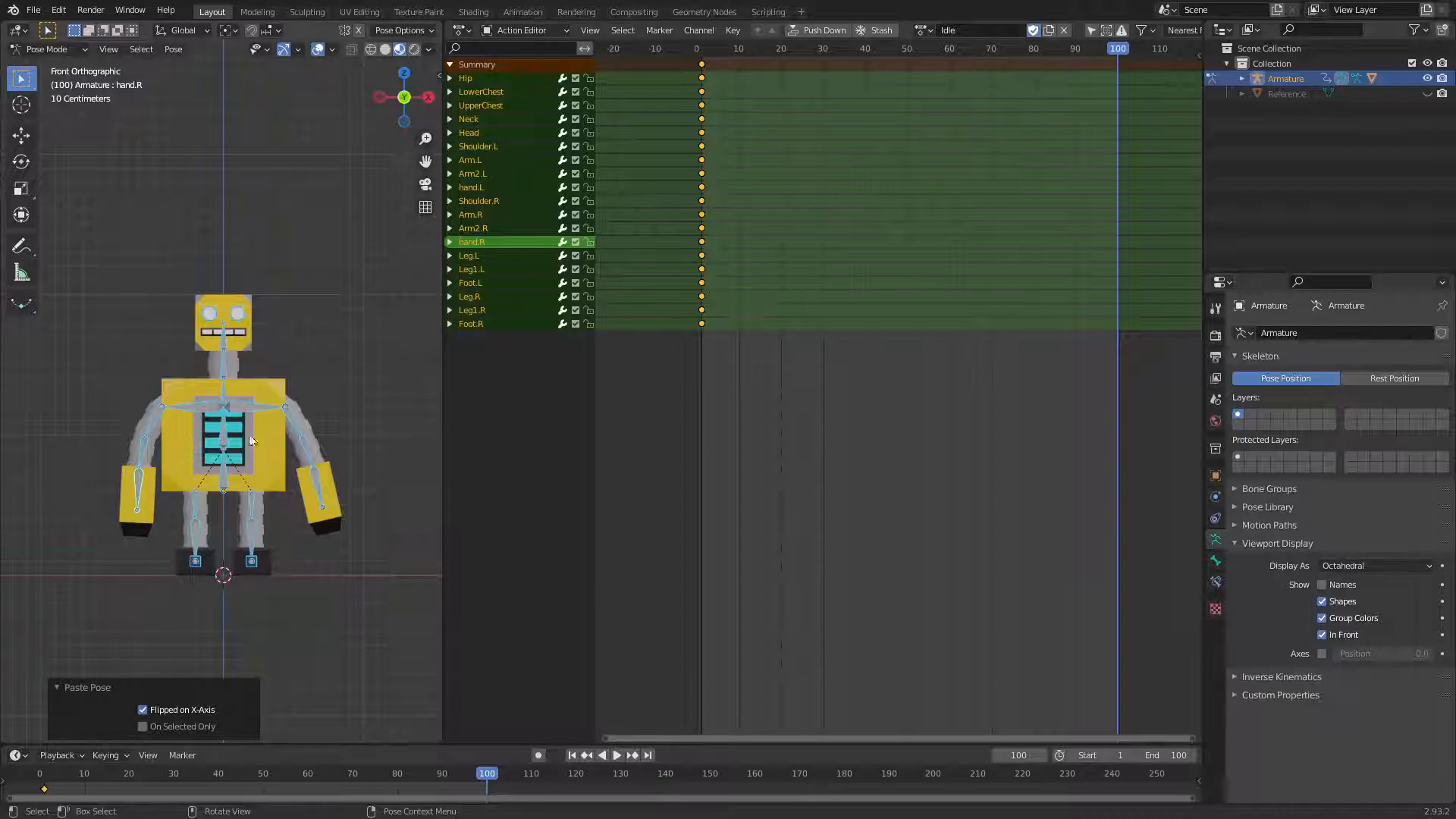
pyautogui.click(183, 708)
pyautogui.click(184, 708)
pyautogui.click(184, 710)
pyautogui.click(183, 710)
# Insert a Location, Rotation & Scale keyframe for all bones in the flipped pose at frame 100
pyautogui.click(367, 392)
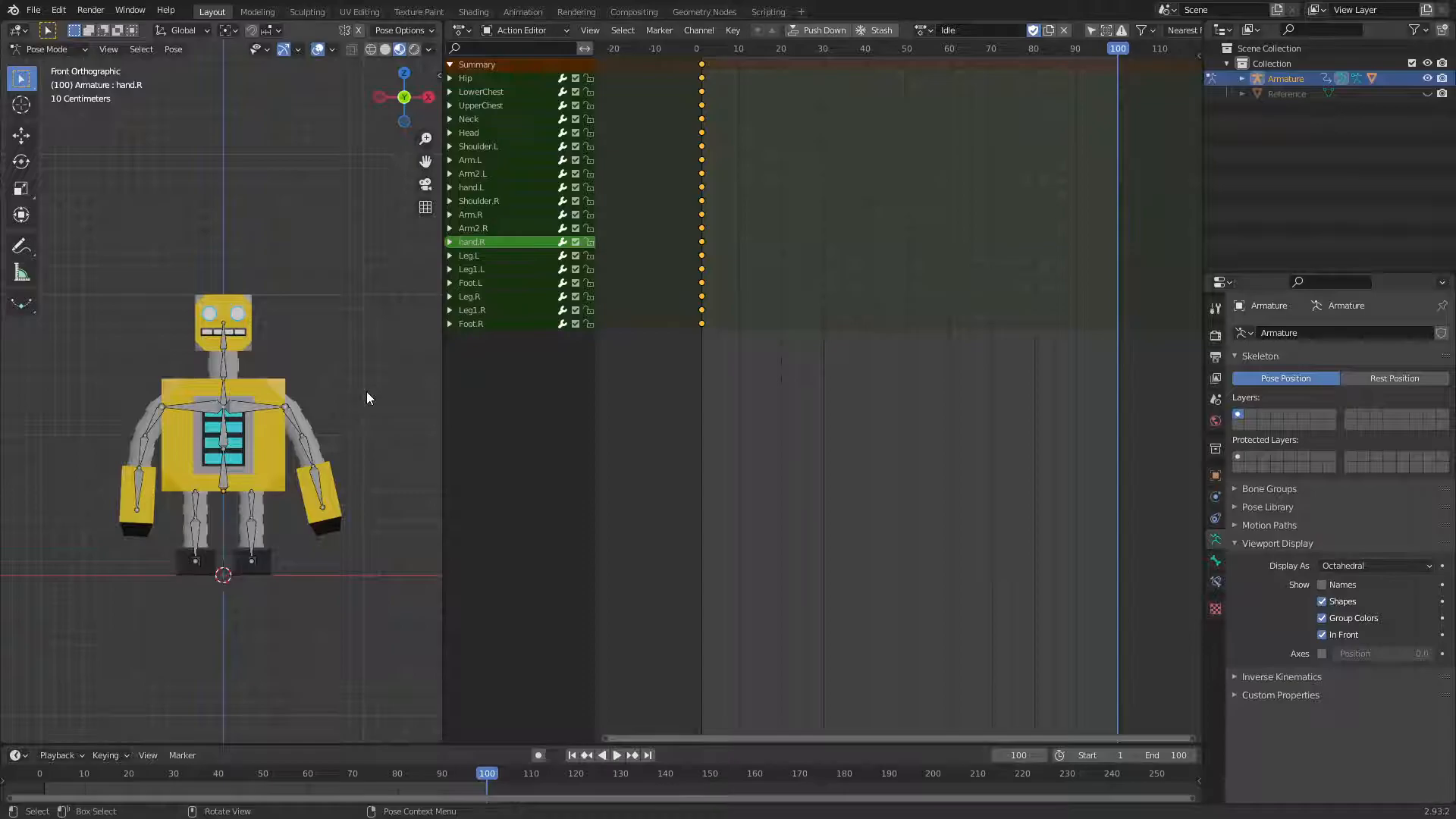
pyautogui.press('a')
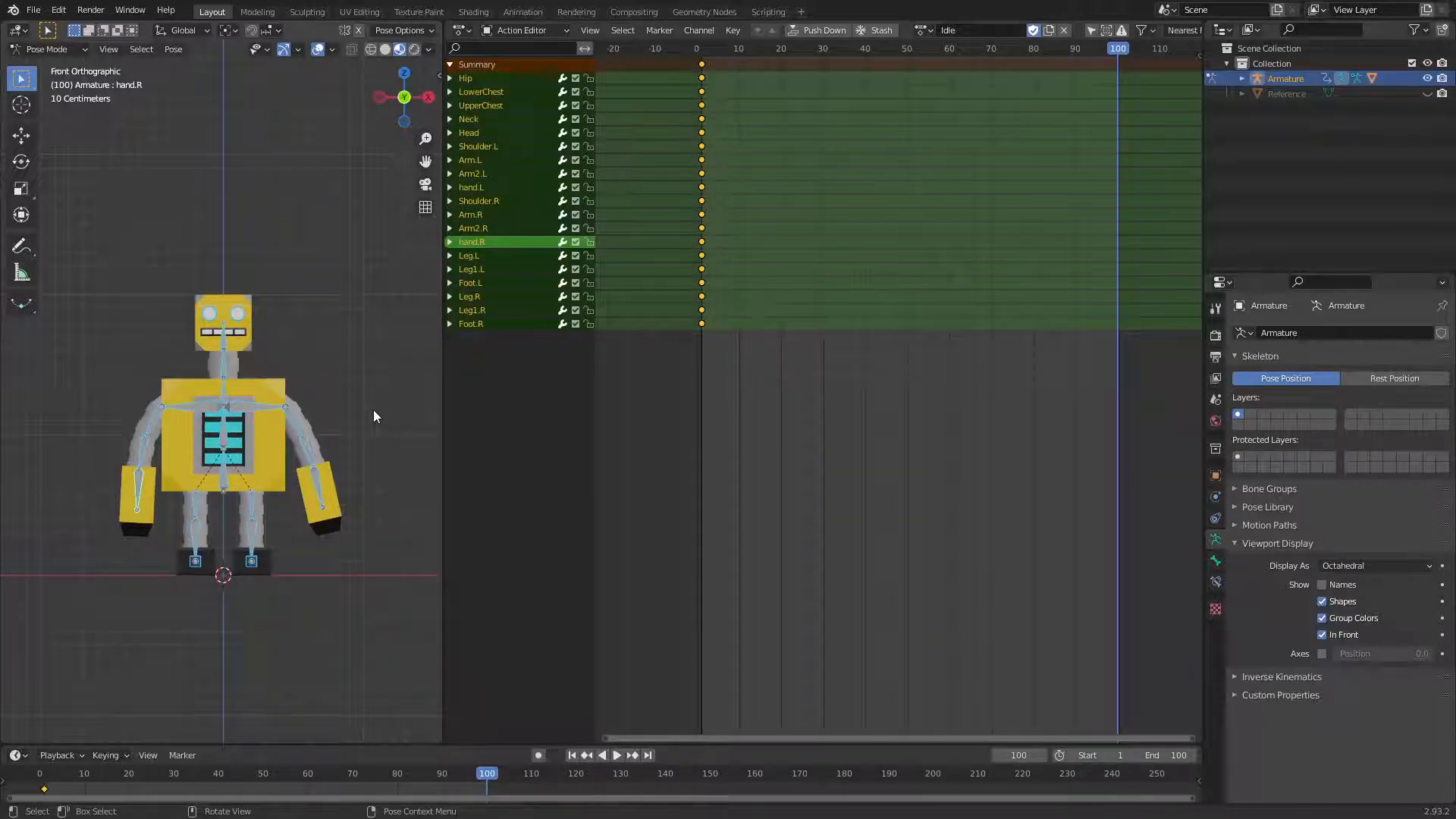
pyautogui.press('i')
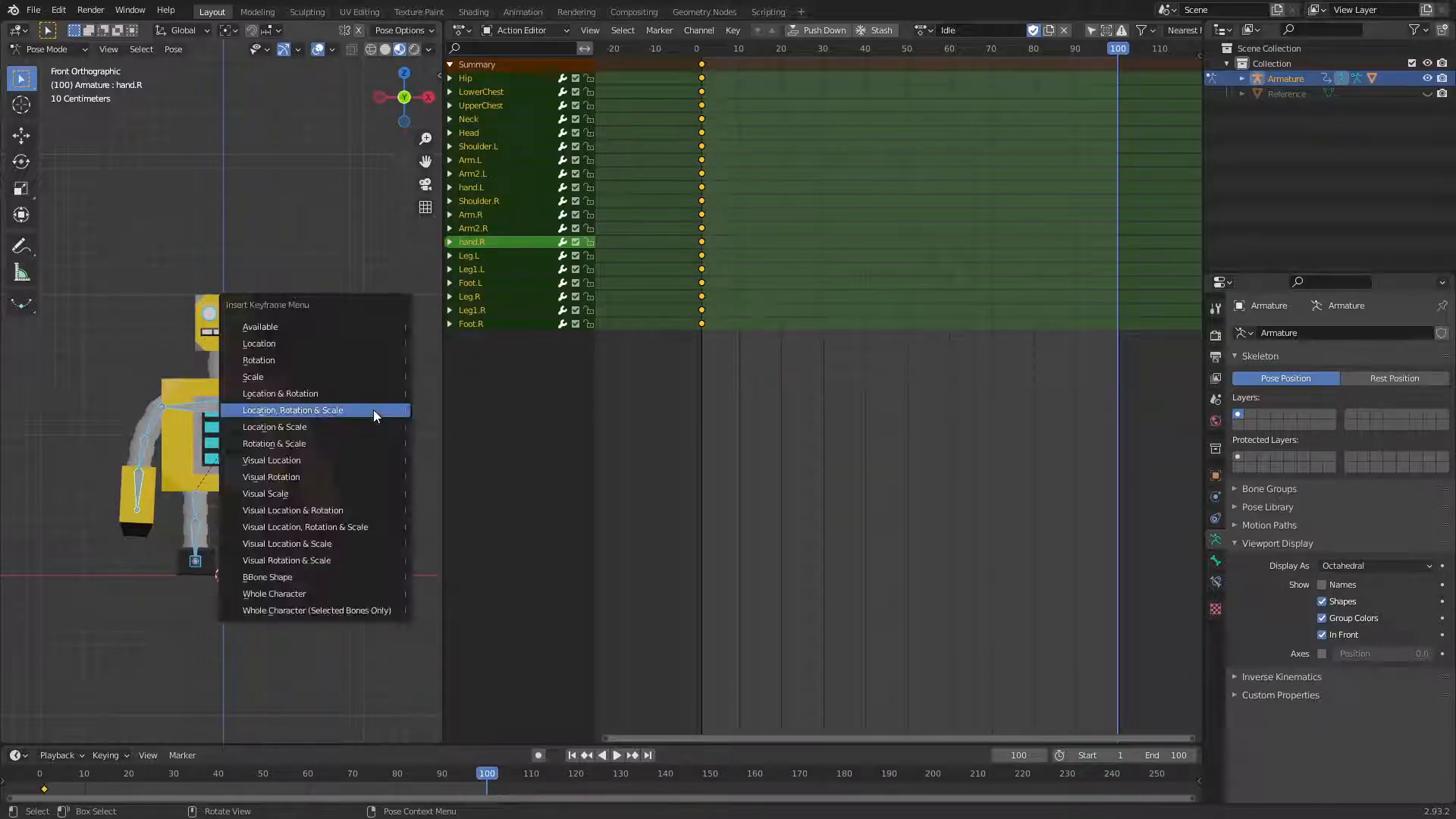
pyautogui.click(373, 409)
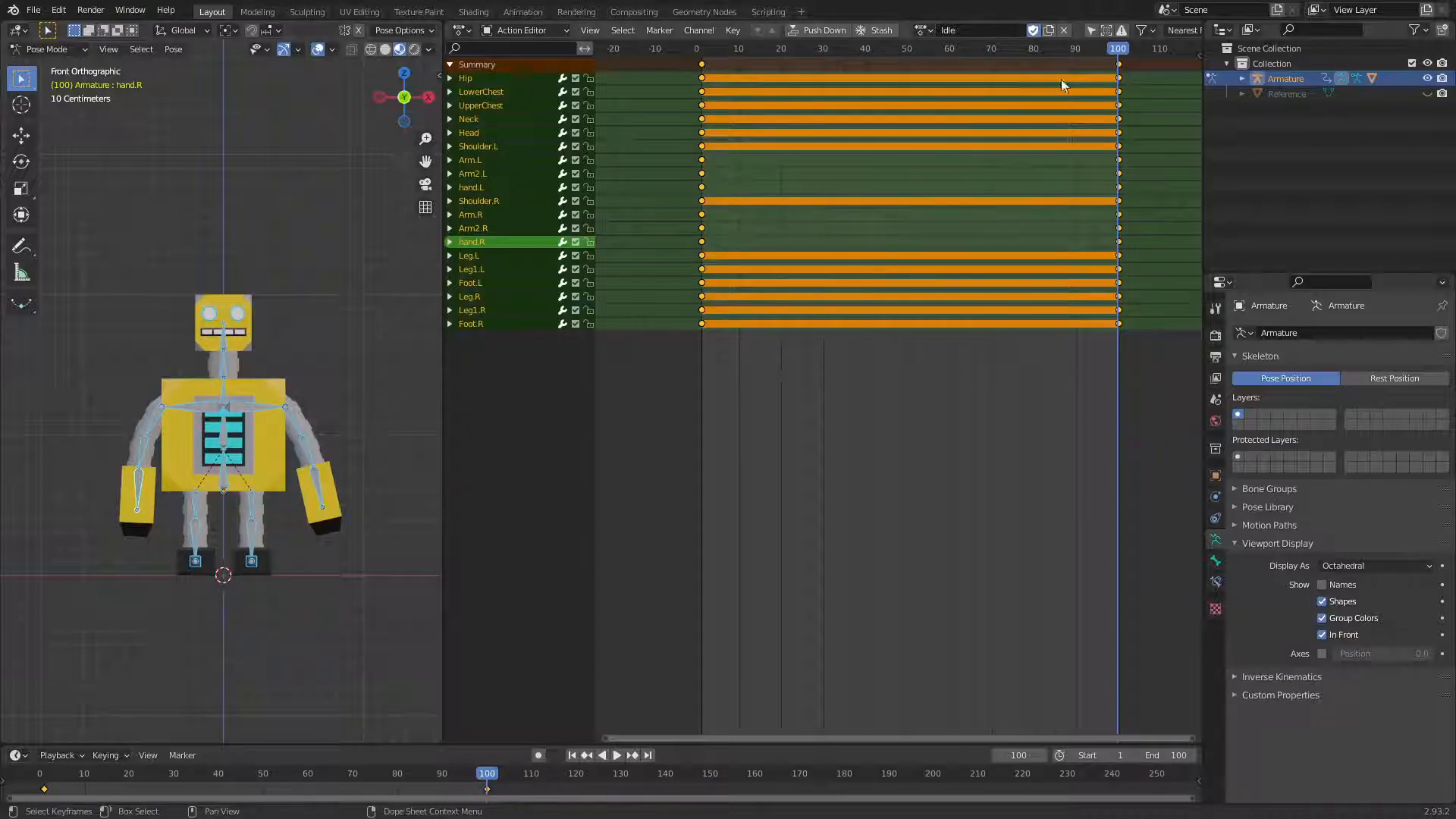
# Return to frame 0 and delete all of the Idle action's keyframes
pyautogui.hotkey('shift', 'ctrl', 'space')
pyautogui.moveTo(803, 101); pyautogui.dragTo(684, 158)
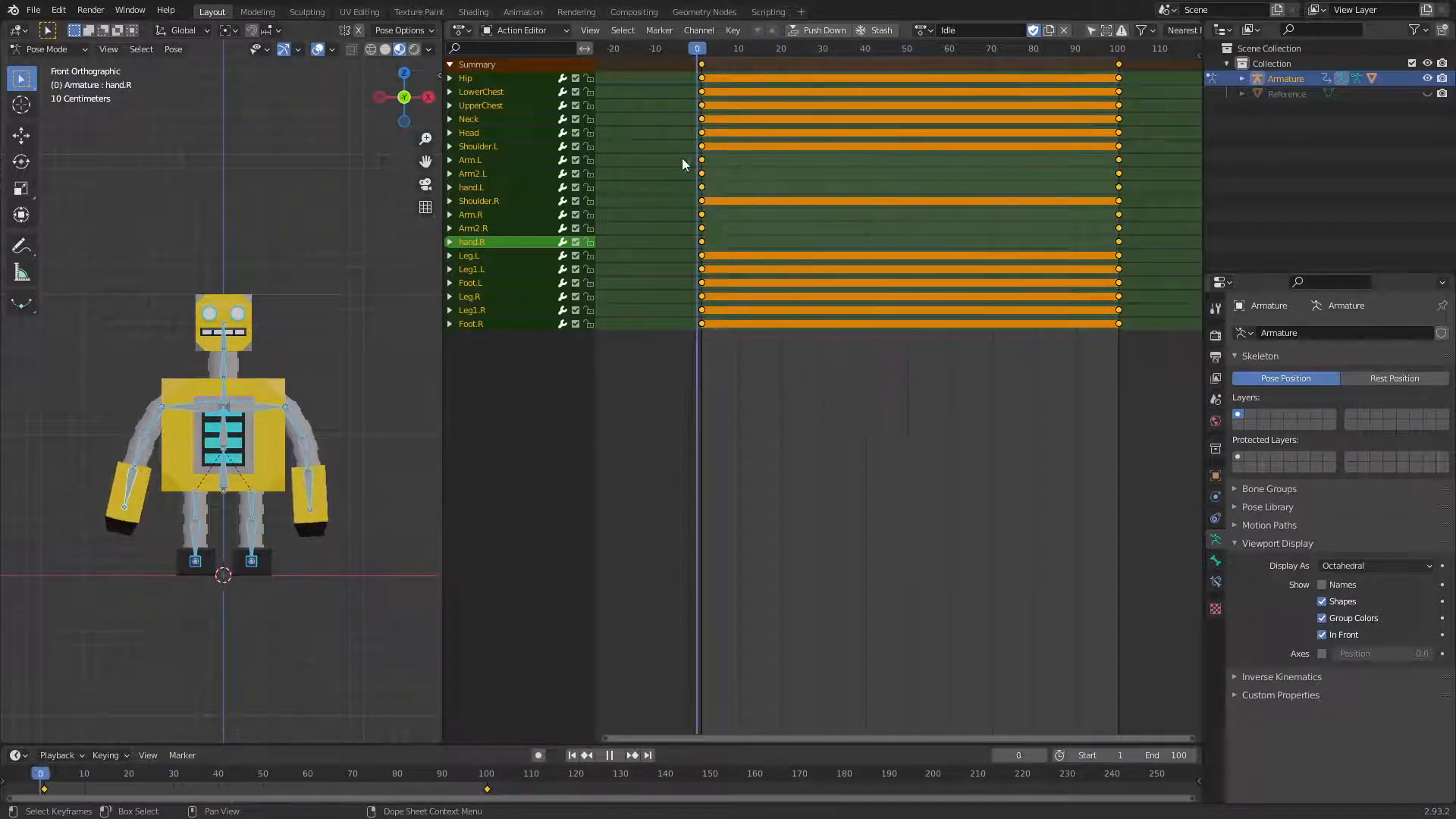
pyautogui.moveTo(1163, 412); pyautogui.dragTo(695, 49)
pyautogui.press('Delete')
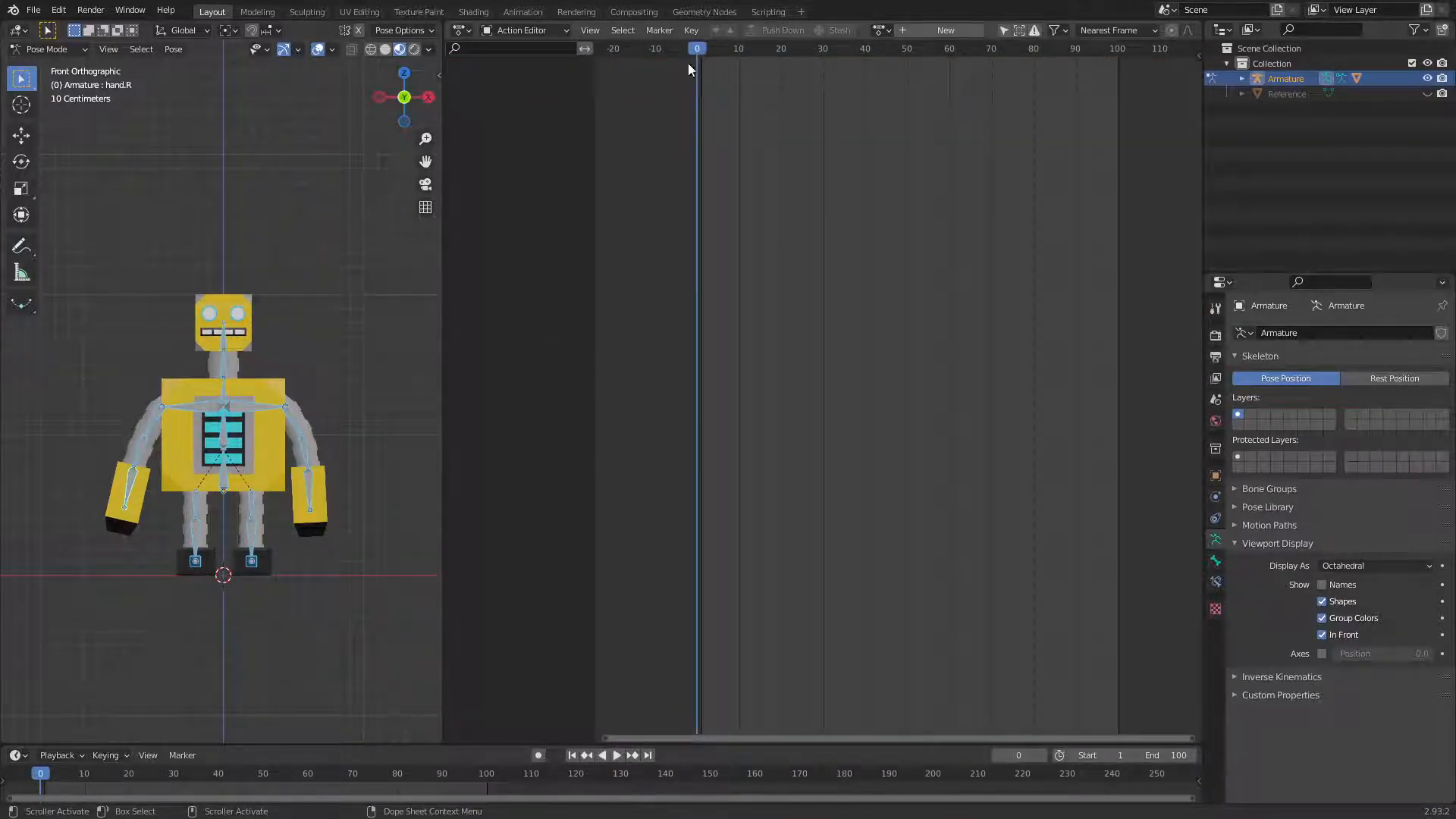
# Rotate the Arm2.R bone slightly inward so the right arm hangs closer to the body
pyautogui.scroll(1, 137, 452)
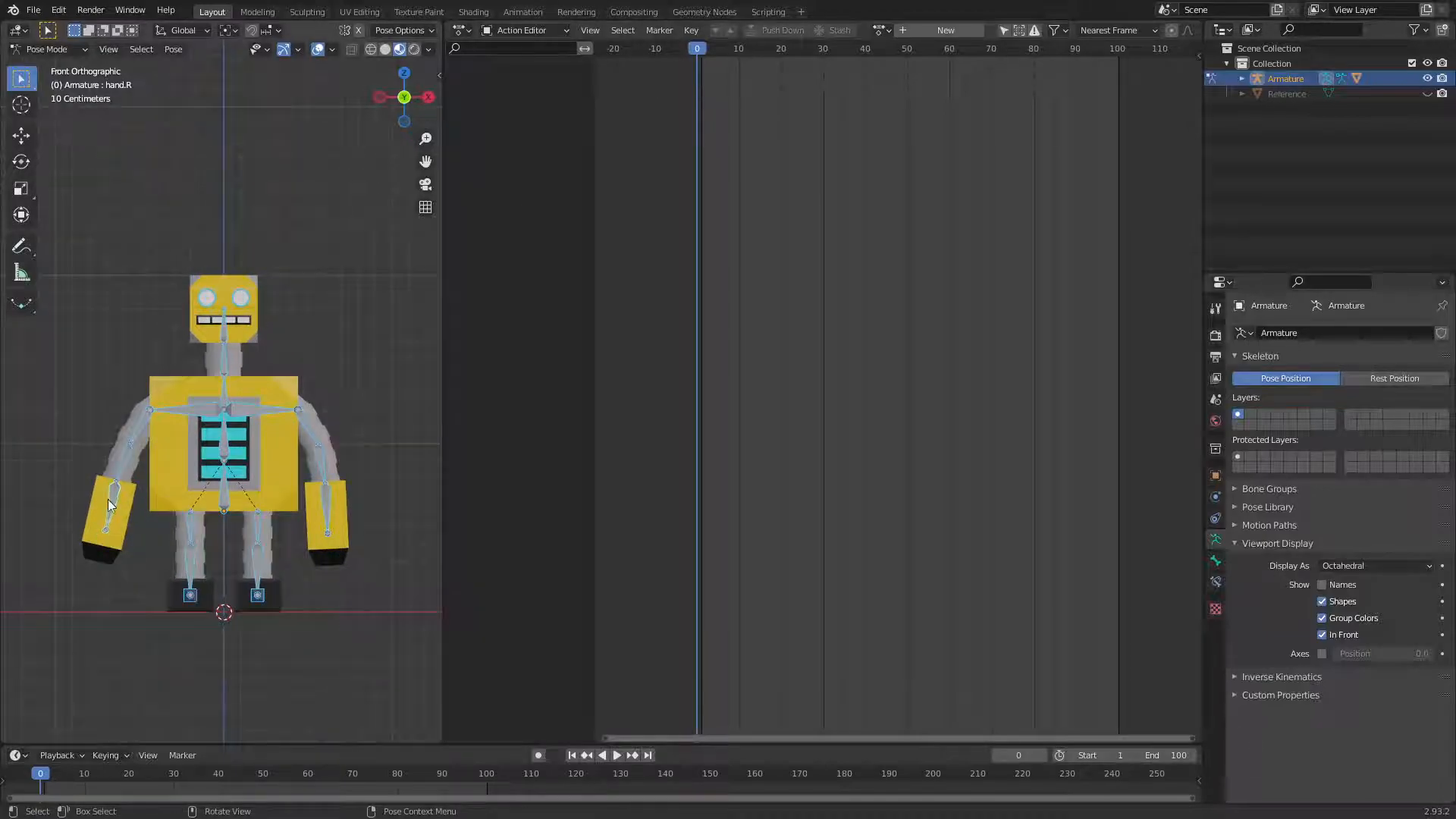
pyautogui.click(123, 458)
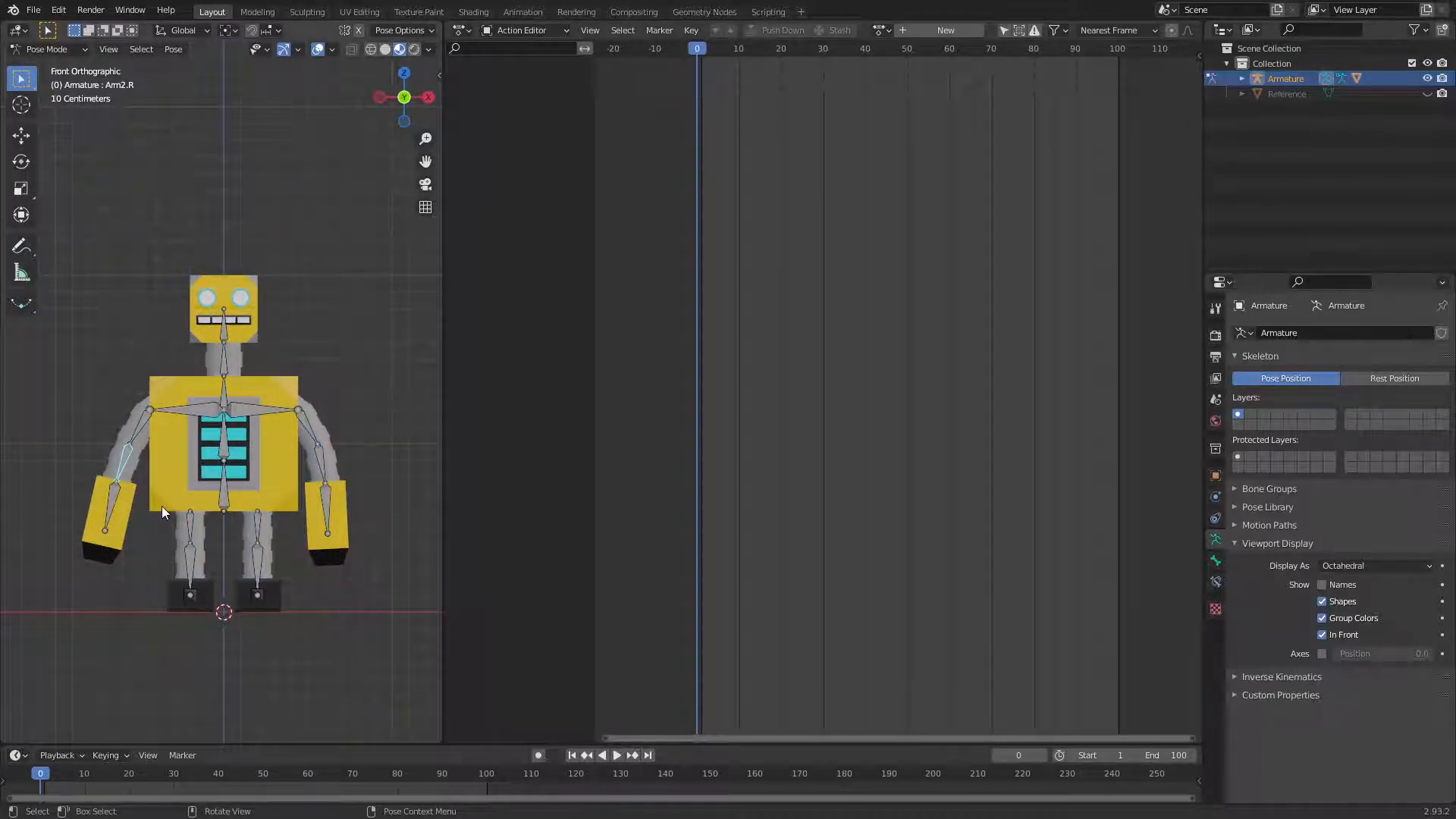
pyautogui.press('r')
pyautogui.click(173, 509)
pyautogui.click(355, 365)
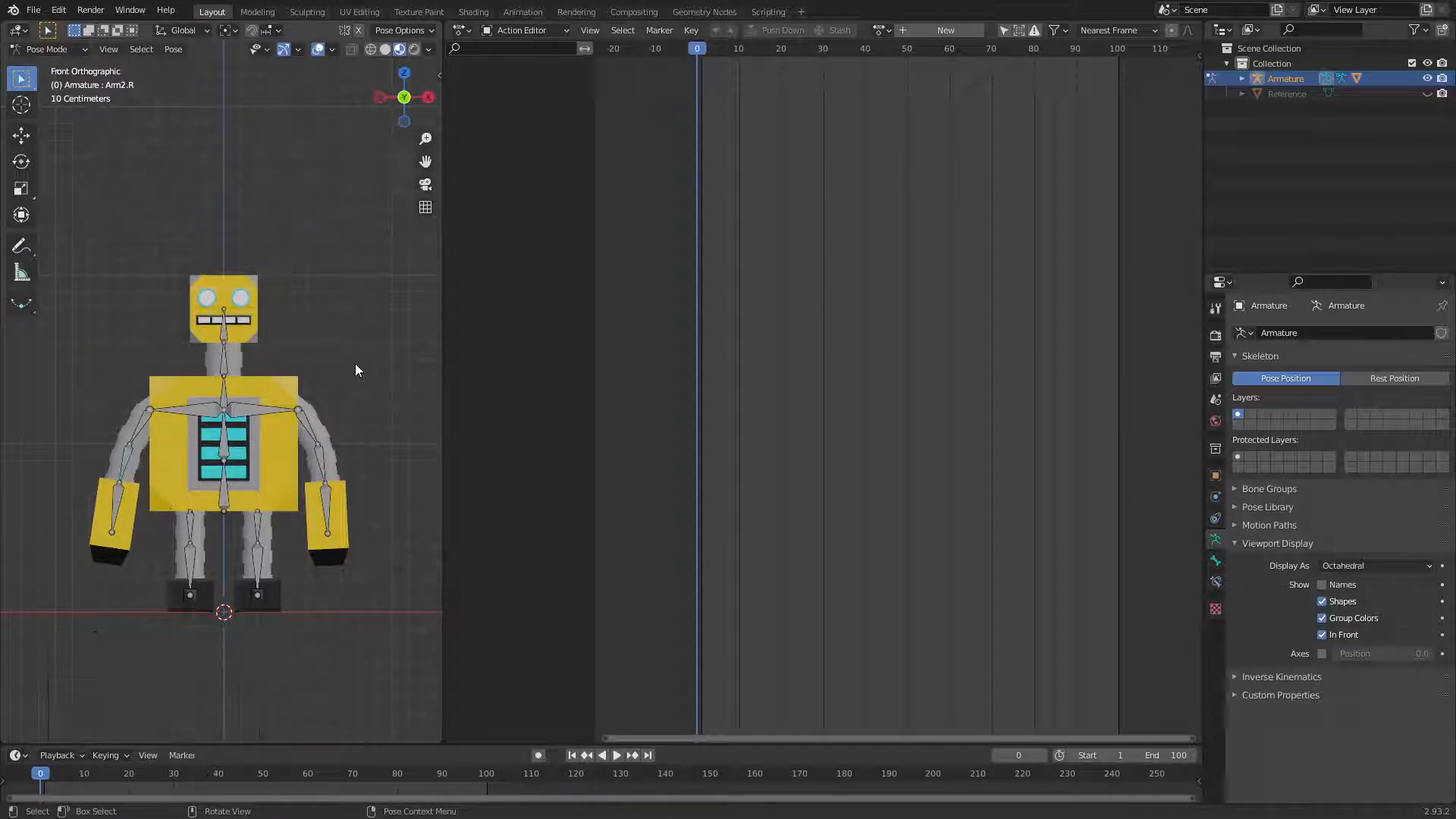
# Insert a Location, Rotation & Scale keyframe for all of the armature's bones at frame 0
pyautogui.scroll(-1, 397, 438)
pyautogui.press('a')
pyautogui.press('i')
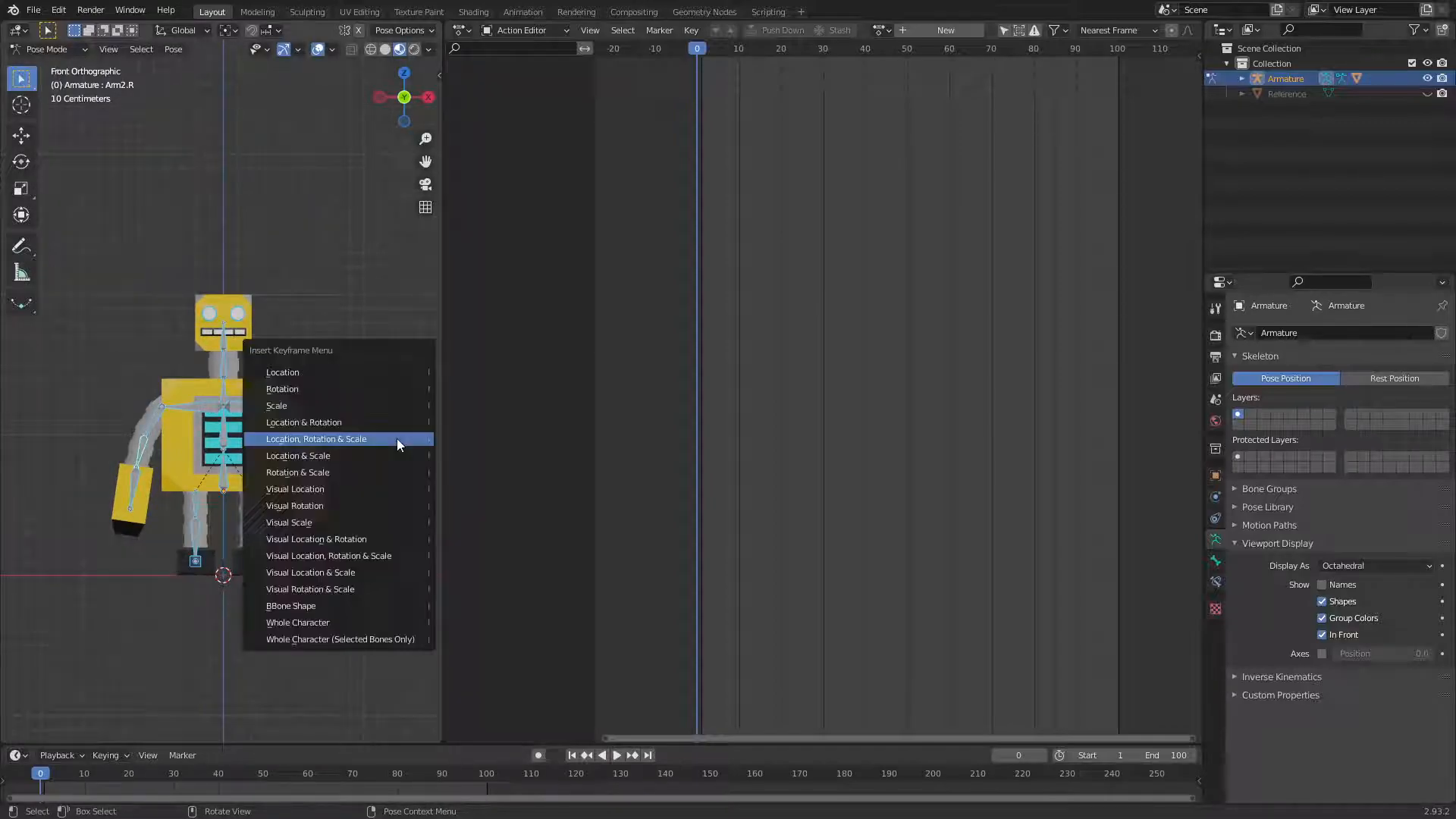
pyautogui.click(397, 438)
# Move to frame 100 and paste the copied pose of all bones flipped on the X-axis
pyautogui.press('space')
pyautogui.moveTo(822, 63); pyautogui.dragTo(1117, 61)
pyautogui.click(399, 354)
pyautogui.press('a')
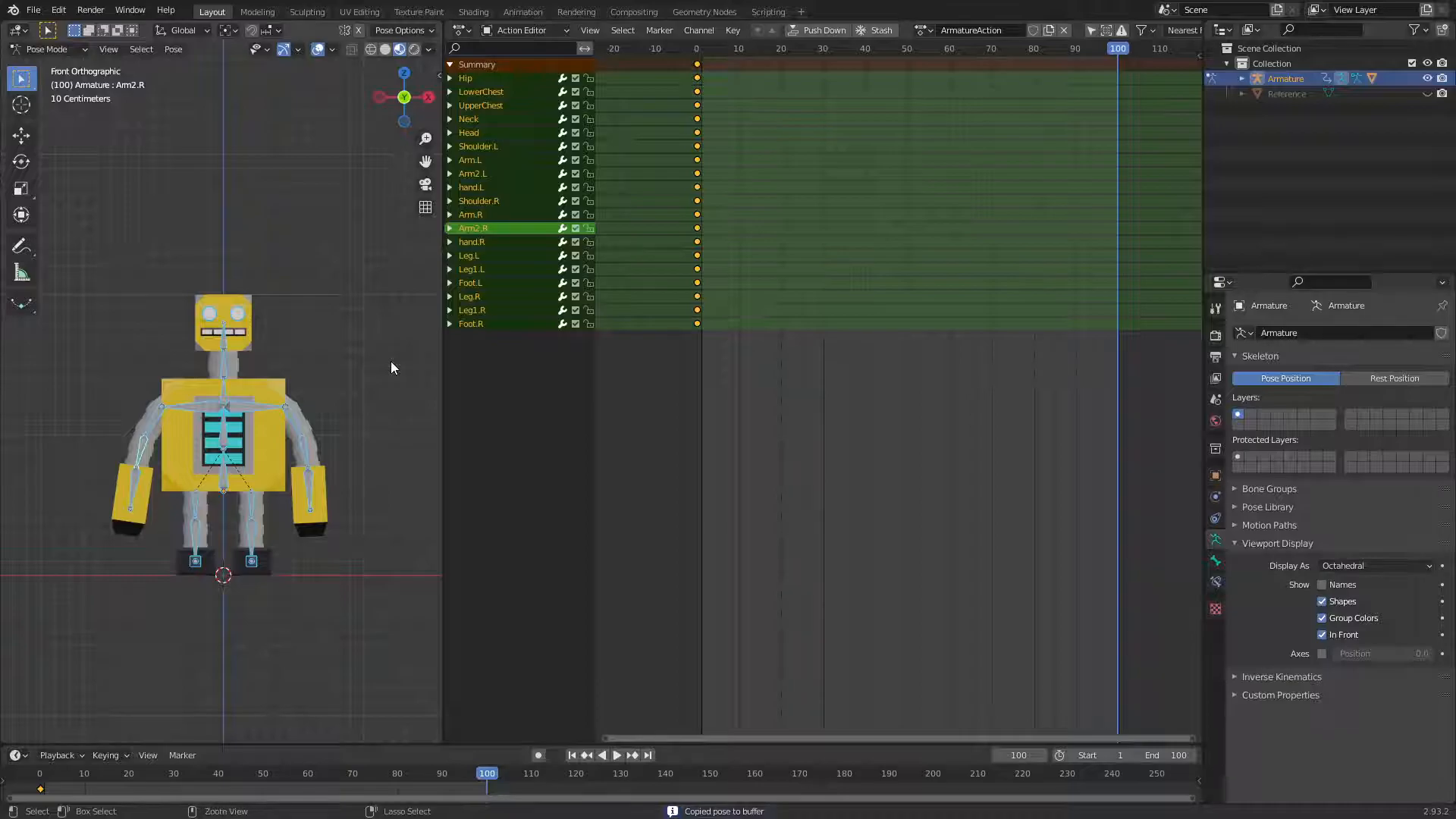
pyautogui.hotkey('ctrl', 'shift', 'v')
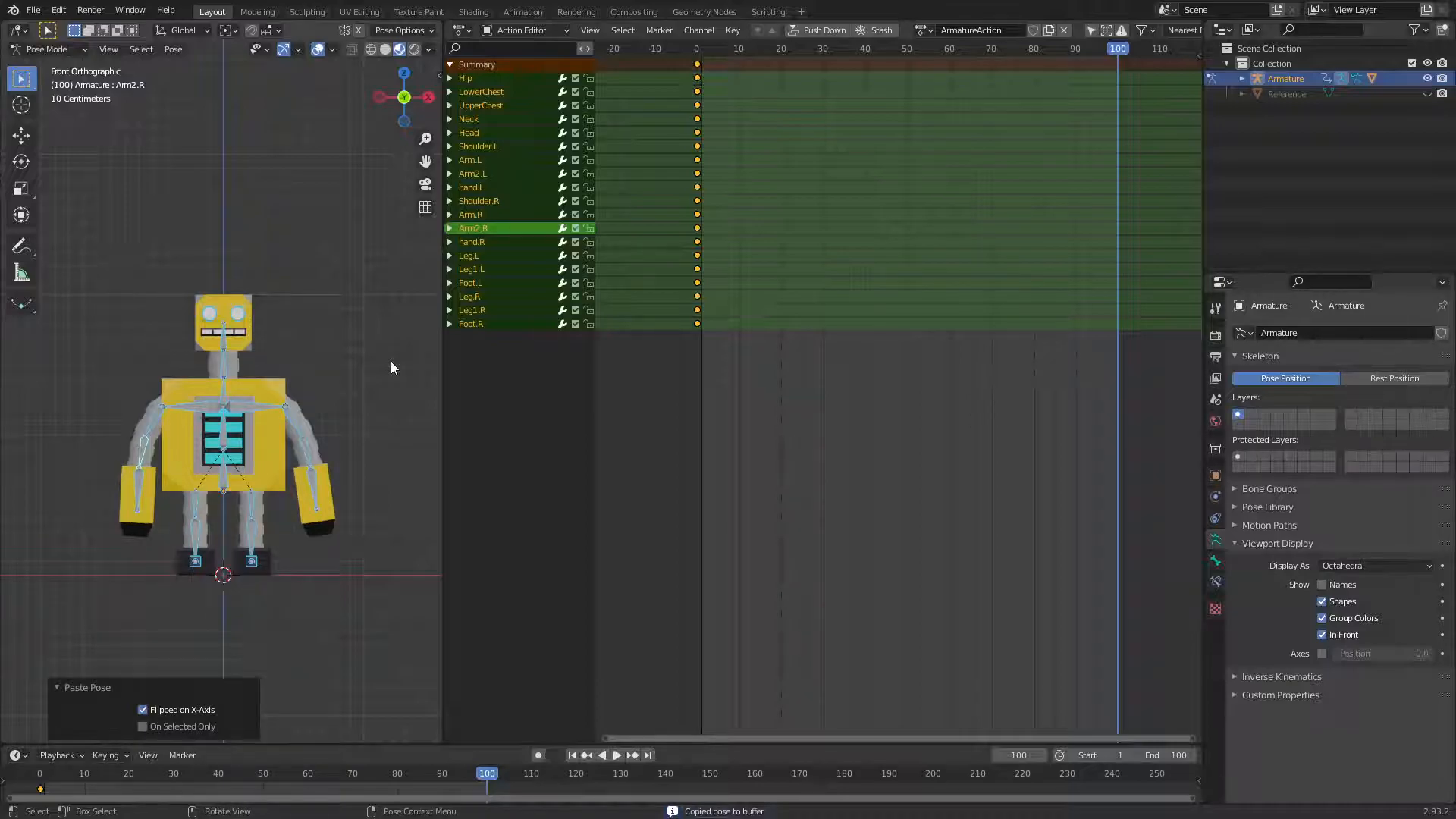
# Key the Location, Rotation & Scale of every bone in the mirrored pose at frame 100
pyautogui.hotkey('alt', 'a')
pyautogui.press('a')
pyautogui.press('i')
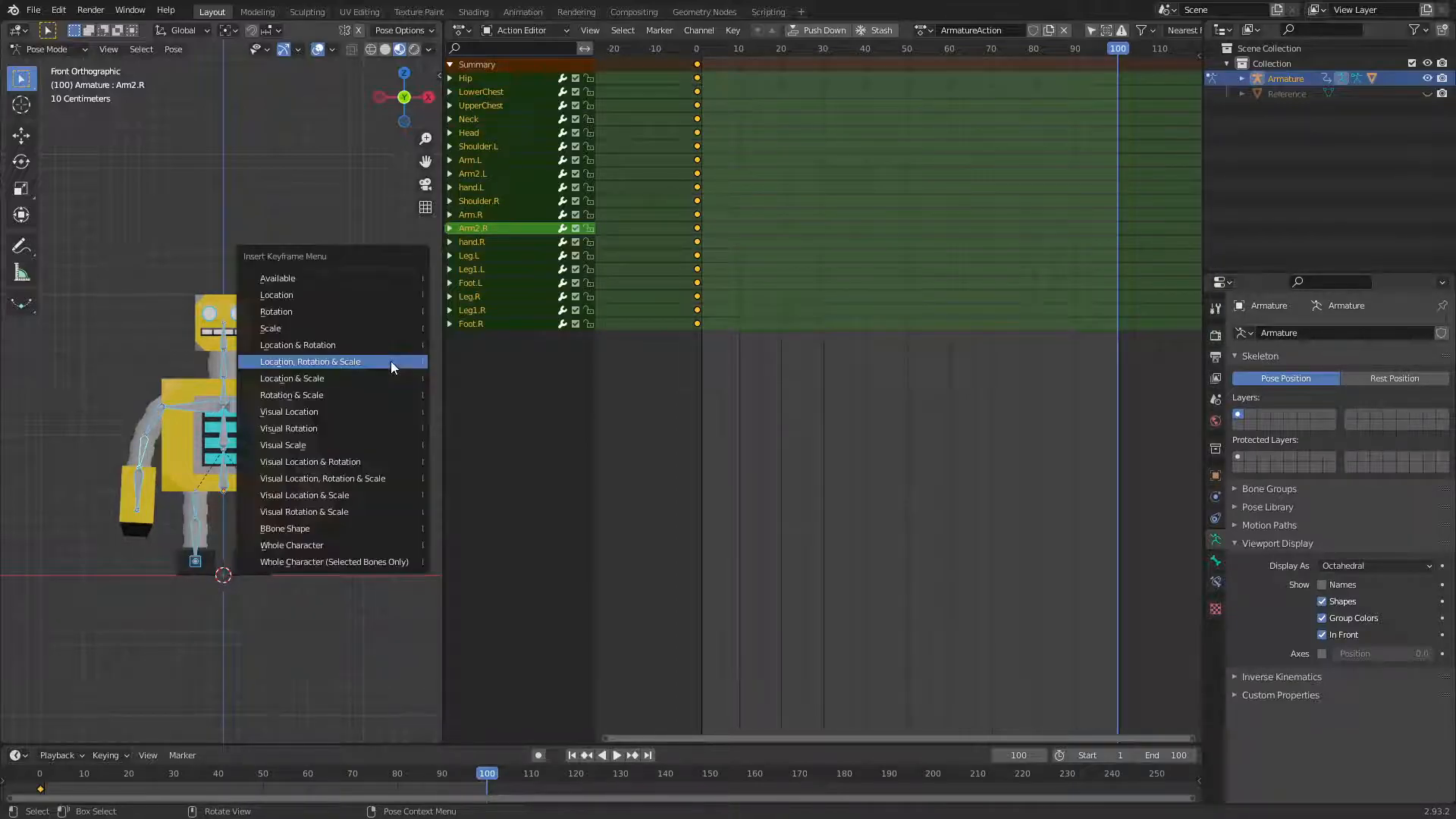
pyautogui.click(390, 361)
# Play back the animation and examine the robot's arm movement from an angled view
pyautogui.press('space')
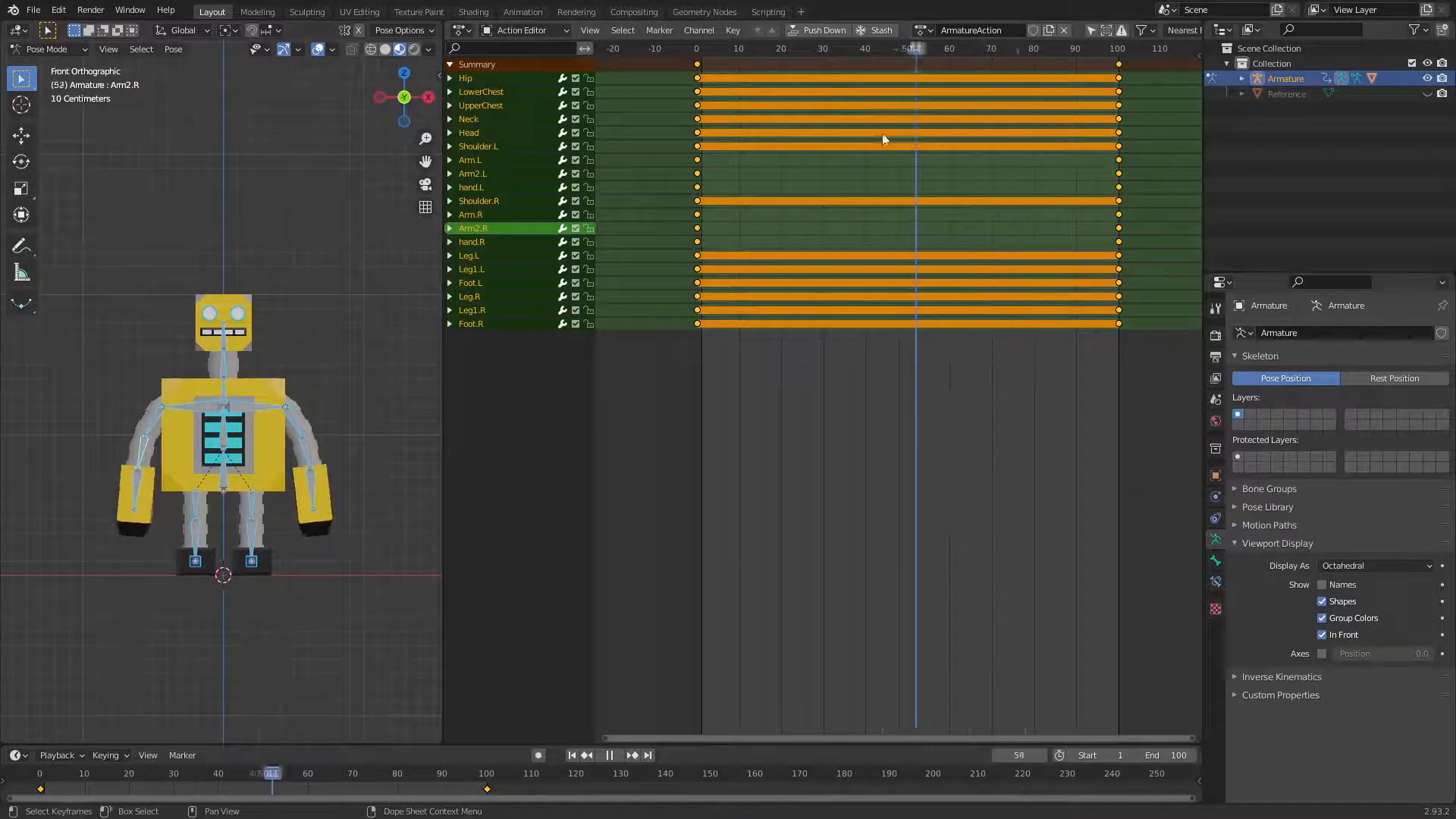
pyautogui.moveTo(949, 145); pyautogui.dragTo(690, 89)
pyautogui.press('space')
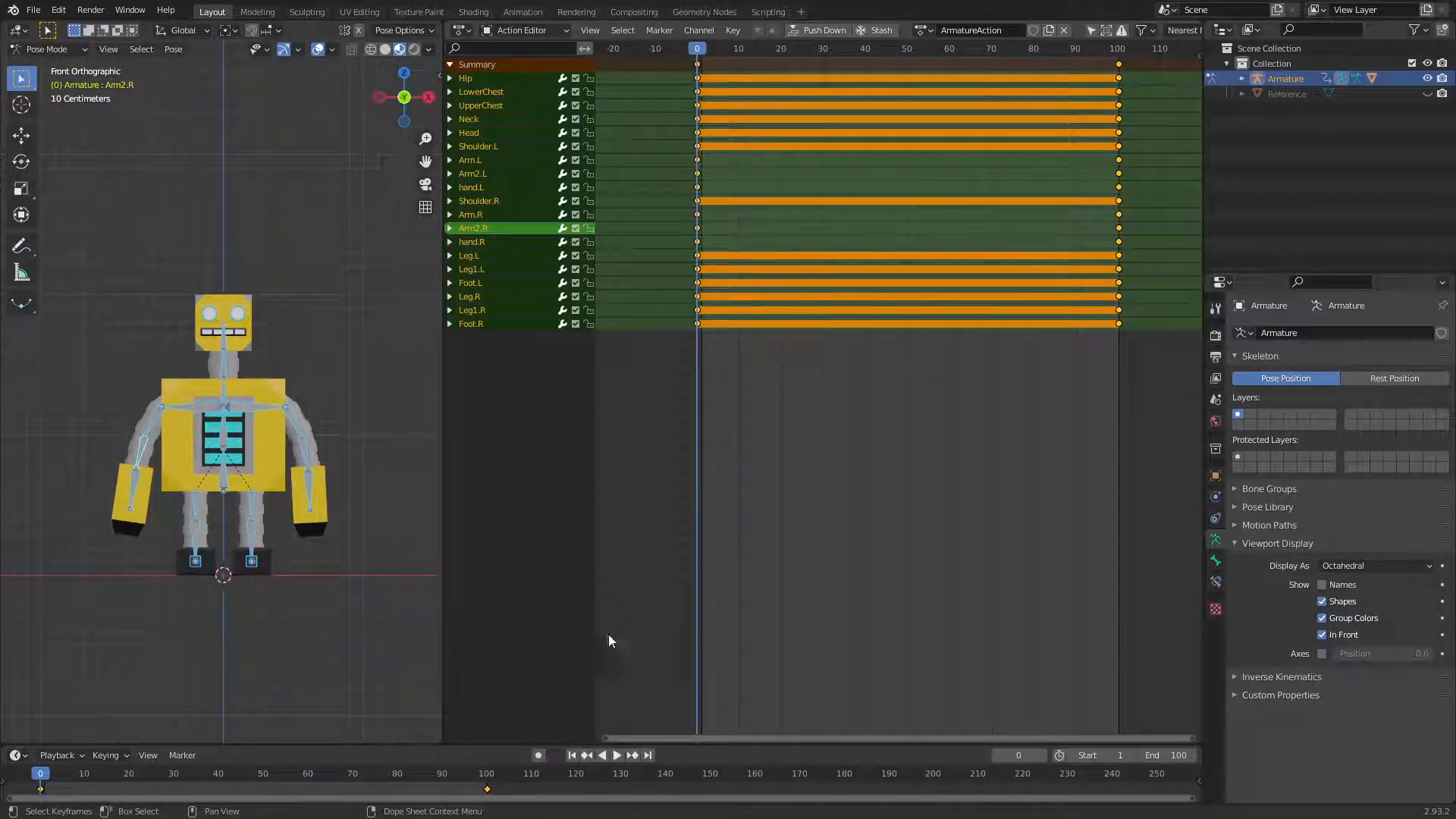
pyautogui.click(604, 756)
pyautogui.click(617, 755)
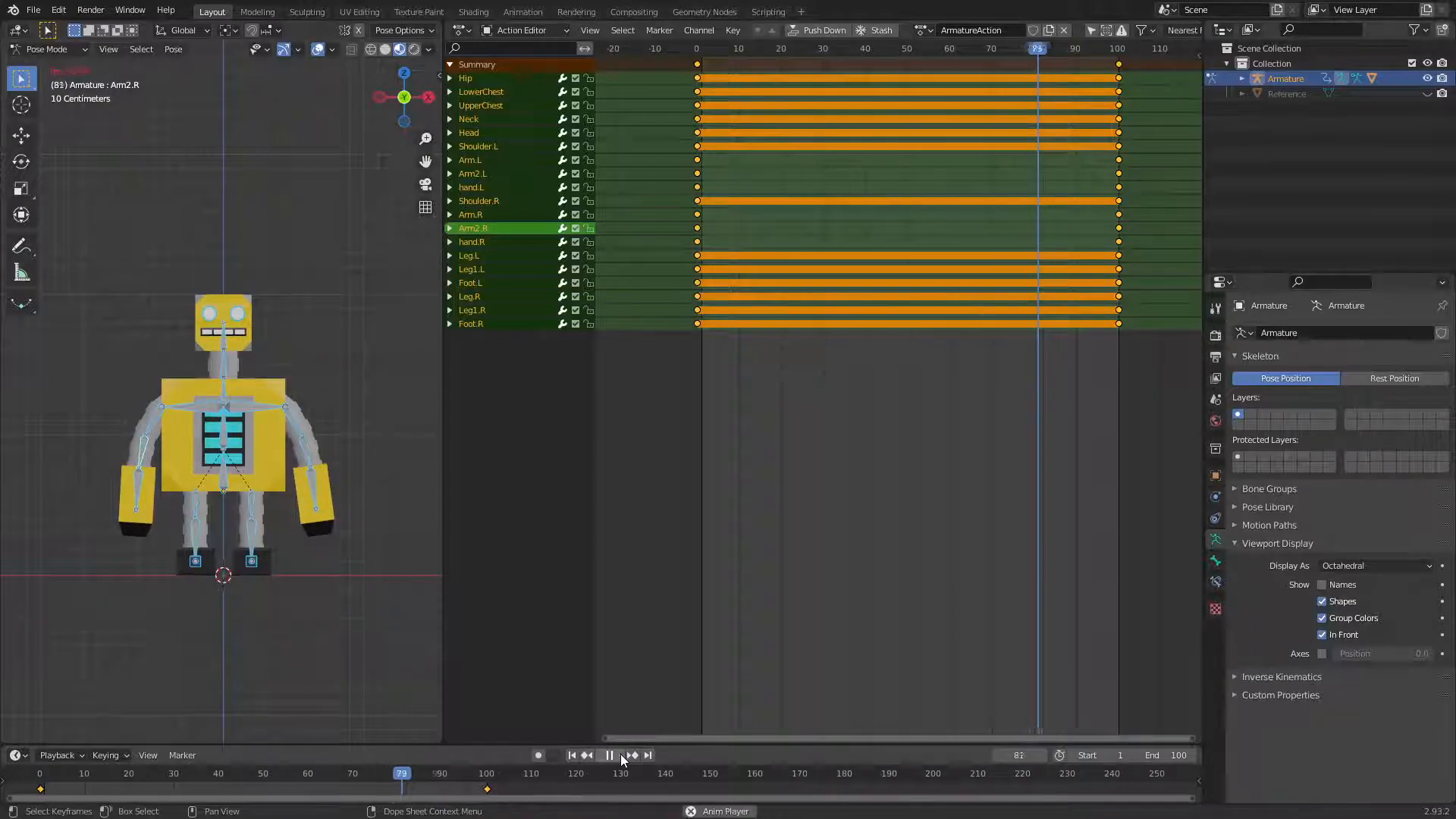
pyautogui.moveTo(432, 508); pyautogui.dragTo(376, 498, button='middle')
pyautogui.scroll(5, 364, 495)
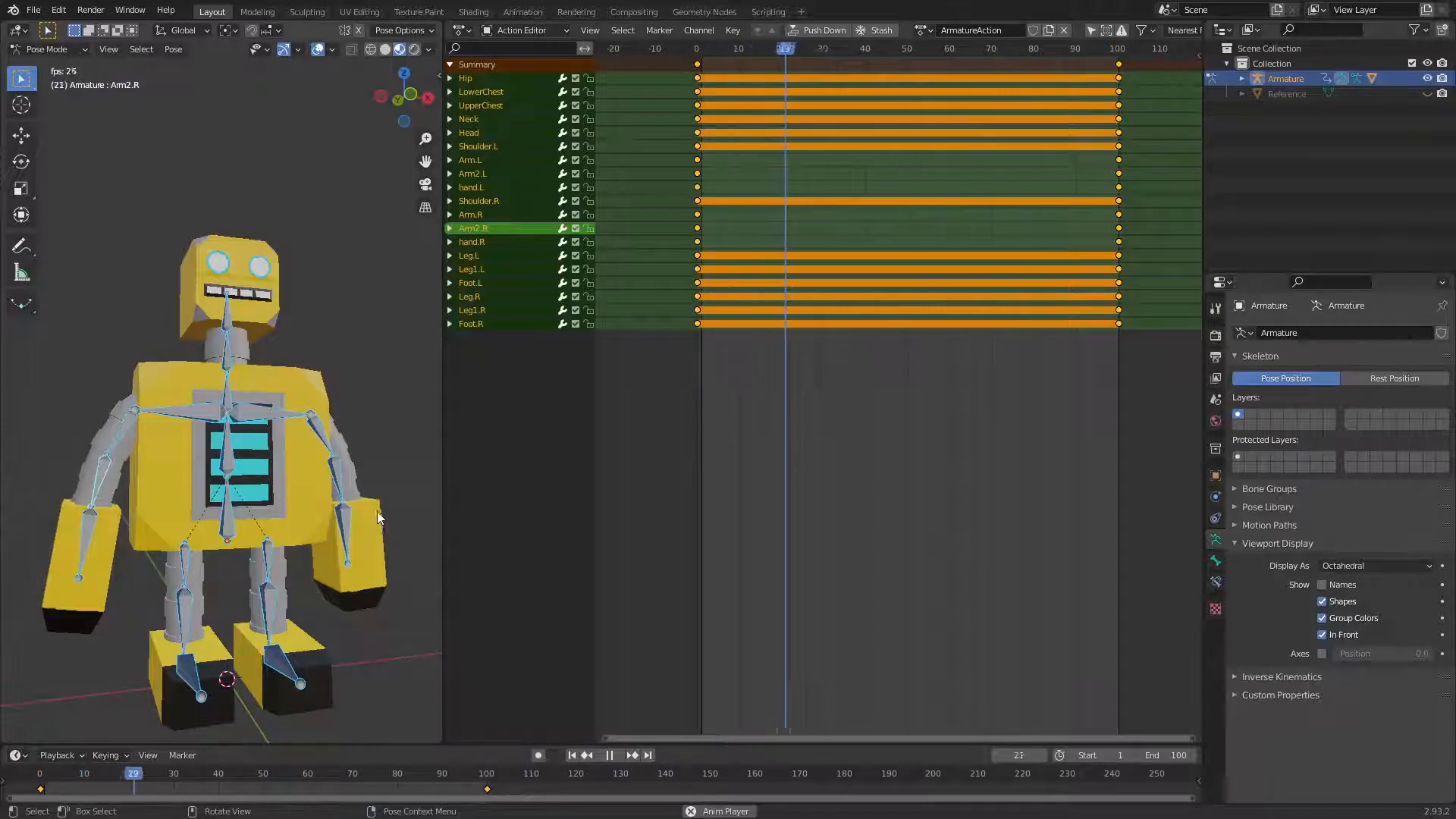
pyautogui.click(609, 755)
# Check the end of the loop near frame 97, and set the animation's end frame to 99
pyautogui.moveTo(898, 57); pyautogui.dragTo(1107, 56)
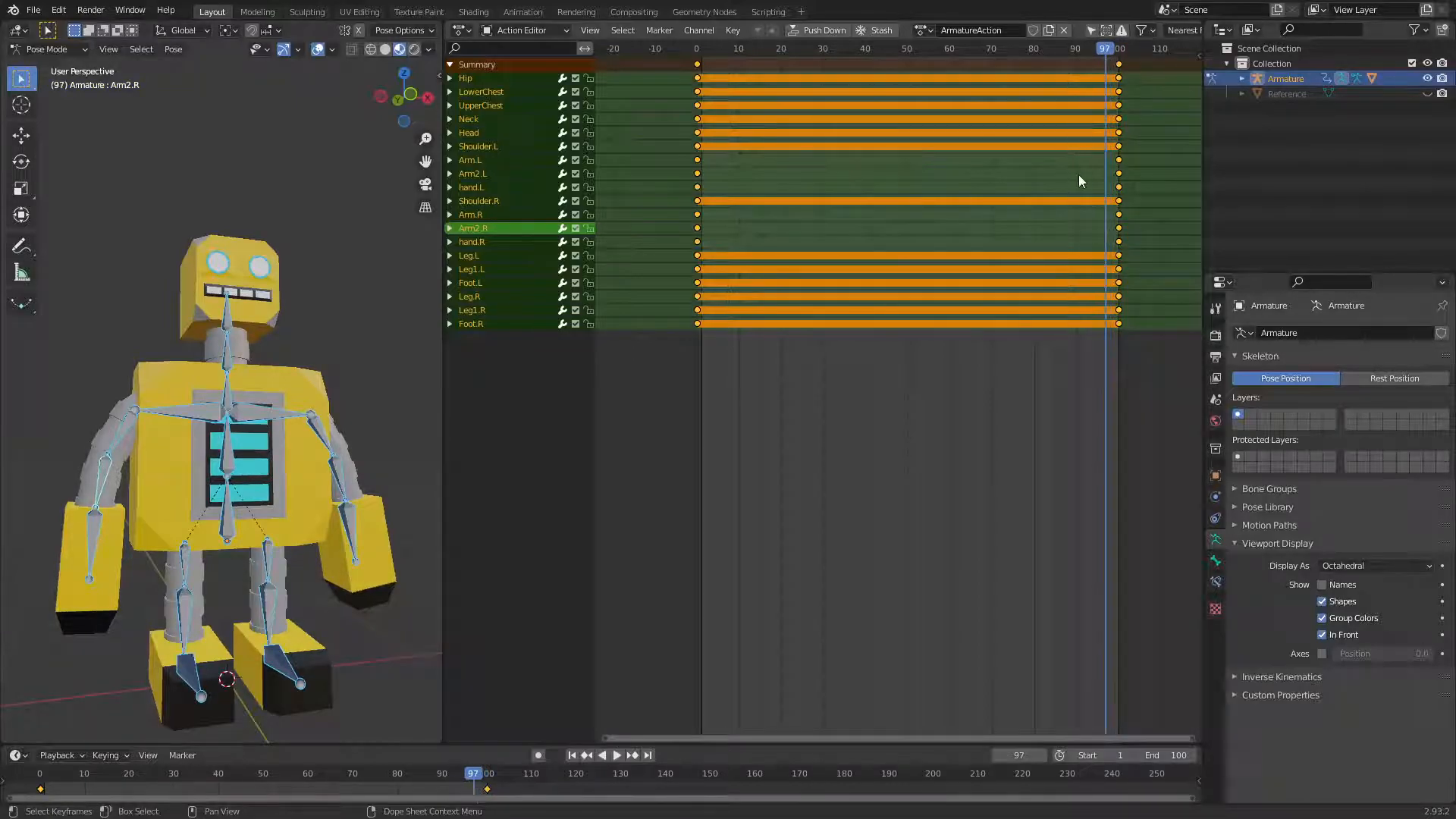
pyautogui.moveTo(1161, 381); pyautogui.dragTo(1125, 426)
pyautogui.click(1168, 756)
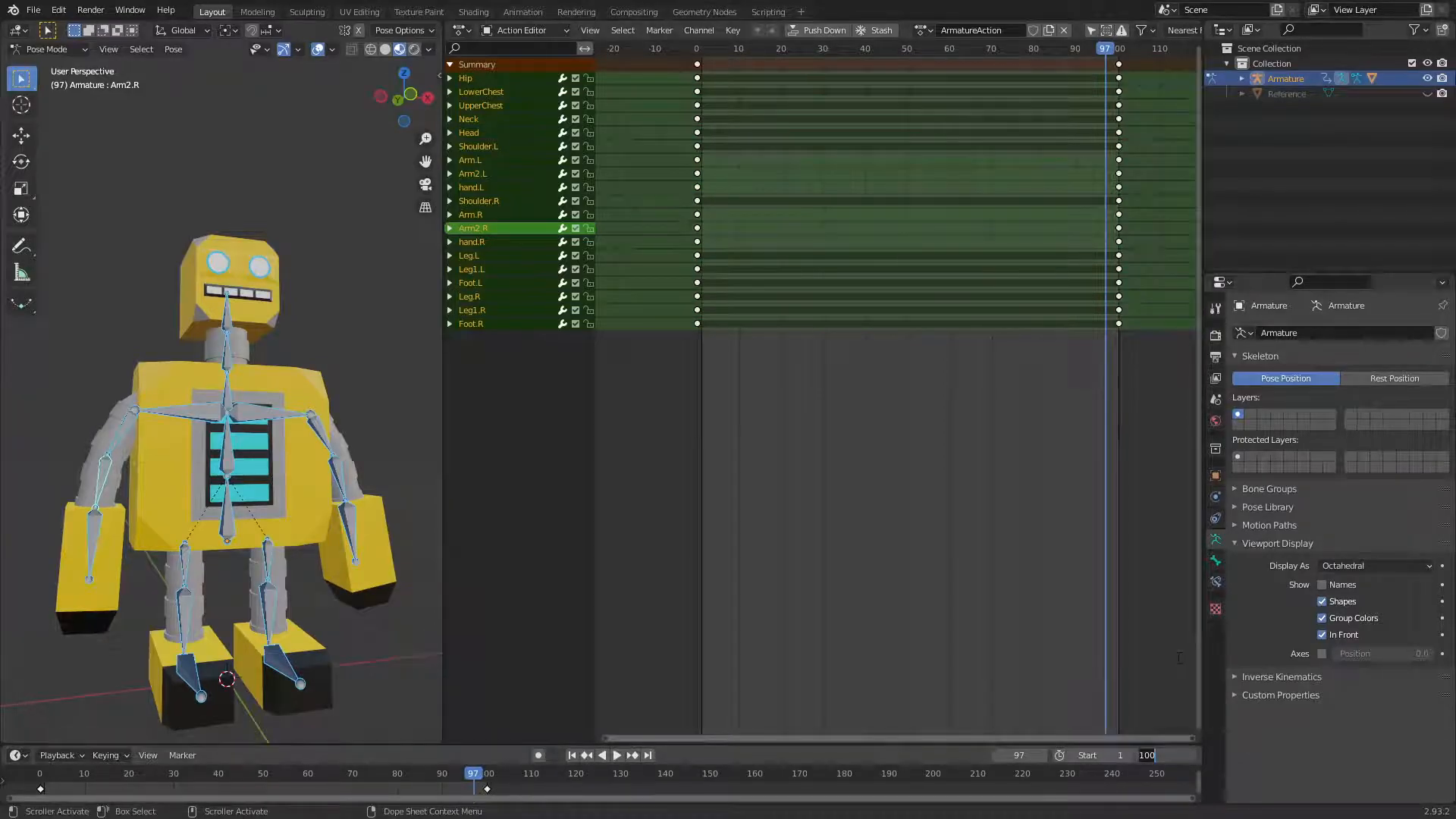
pyautogui.write('99')
pyautogui.press('Return')
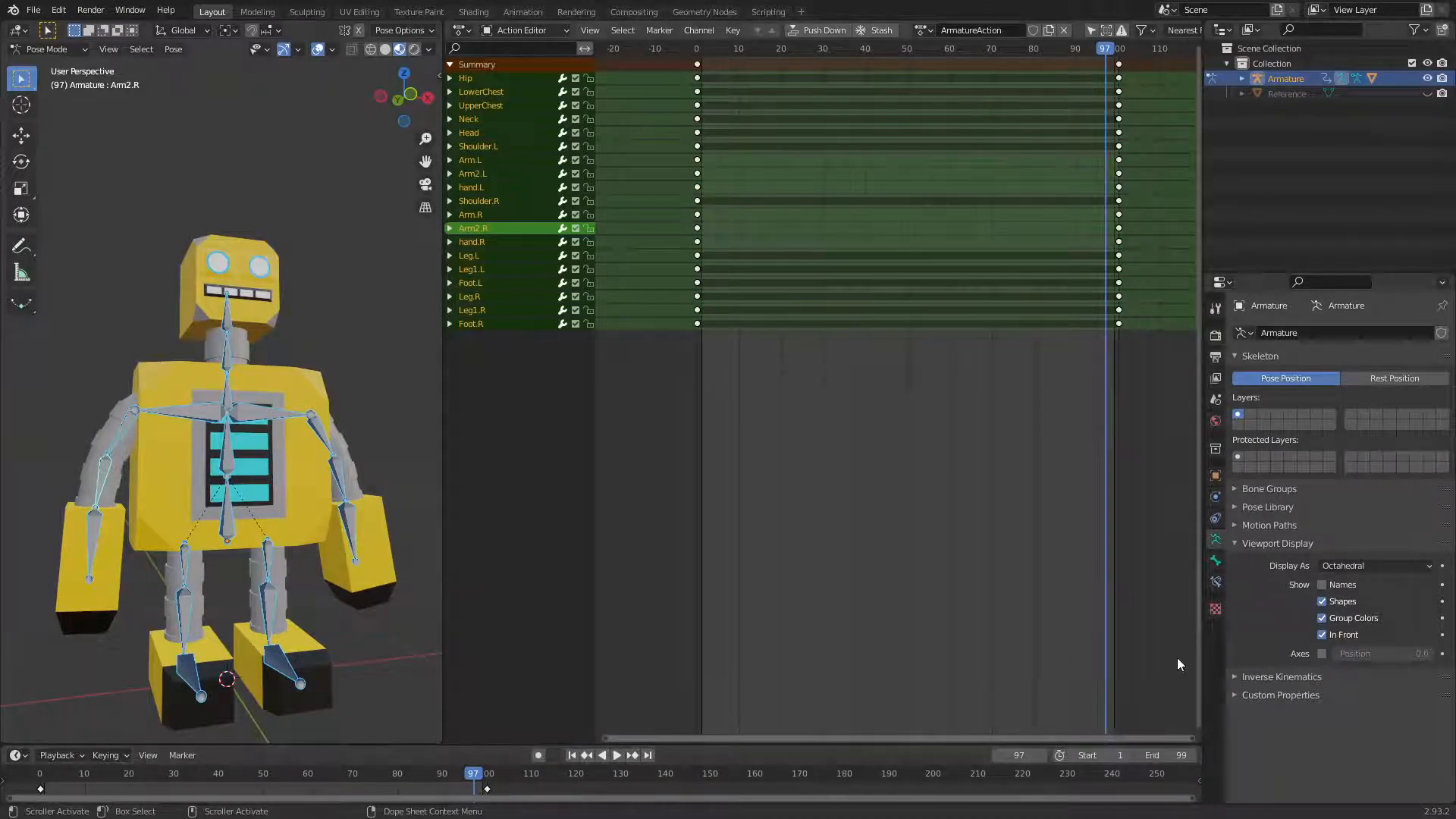
# Play back the shortened loop and inspect the robot's pose at frame 50
pyautogui.click(616, 756)
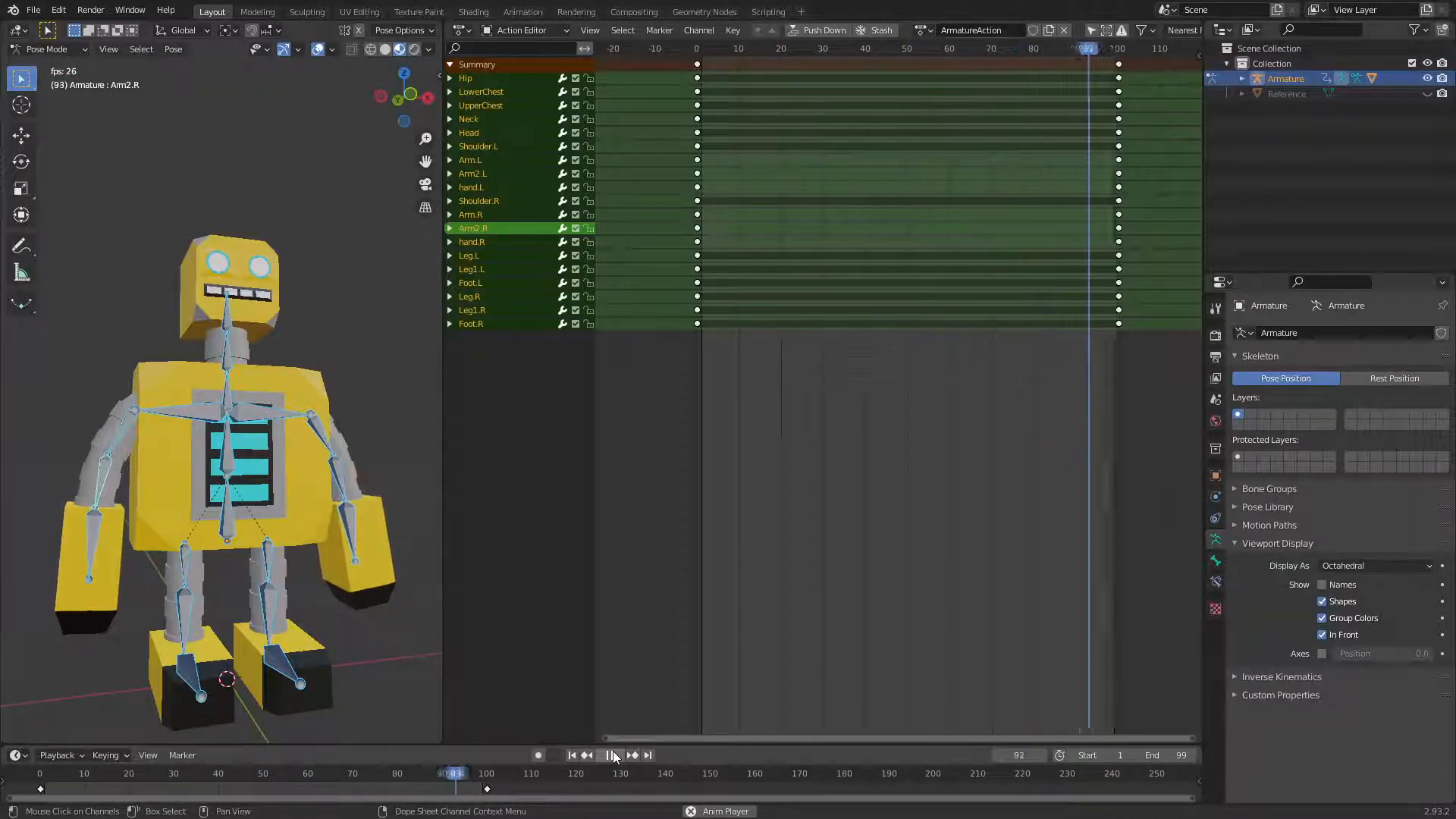
pyautogui.press('space')
pyautogui.moveTo(793, 51); pyautogui.dragTo(907, 76)
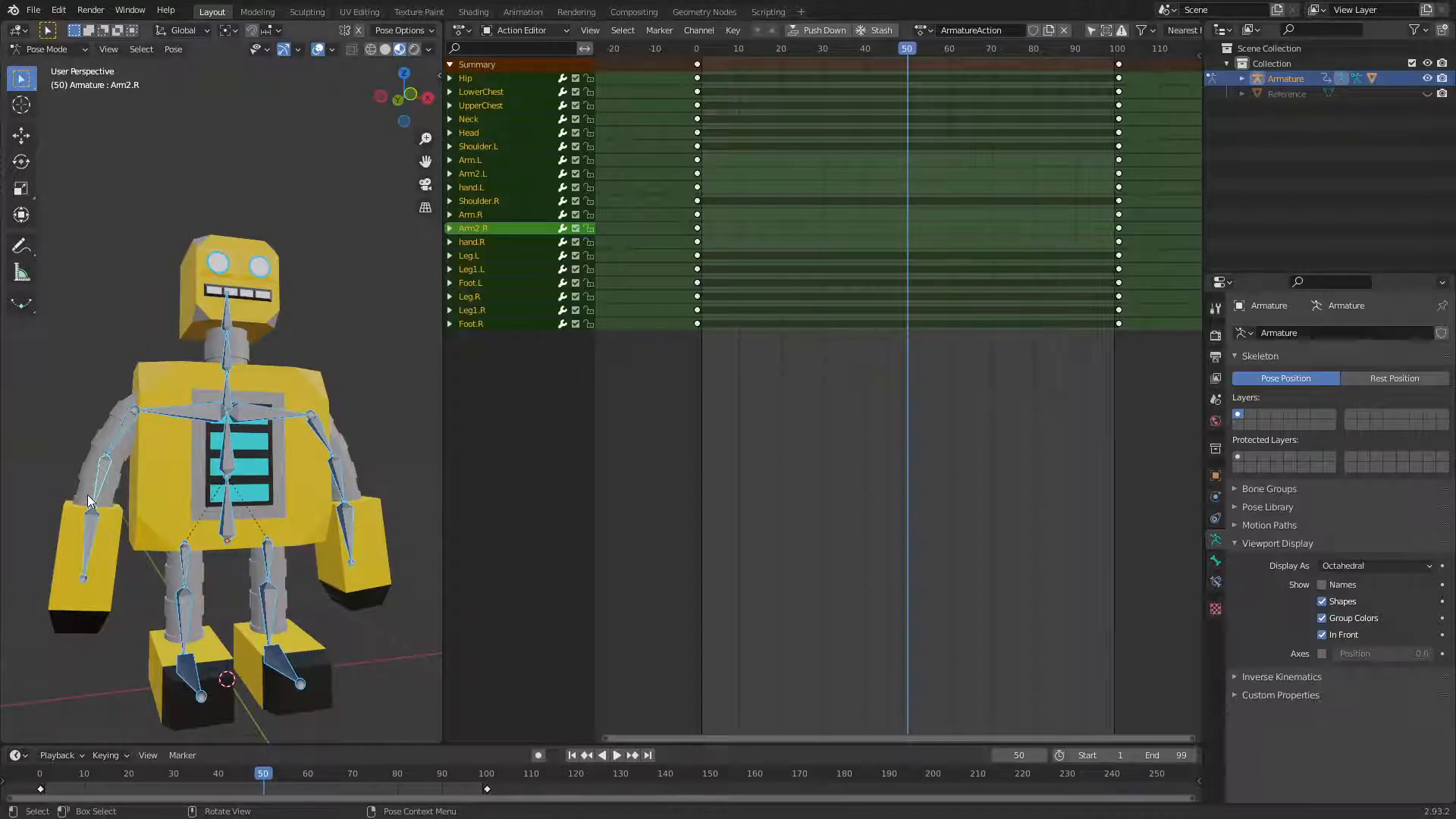
# Switch to front view and delete all keyframes at frame 100
pyautogui.press('KP_1')
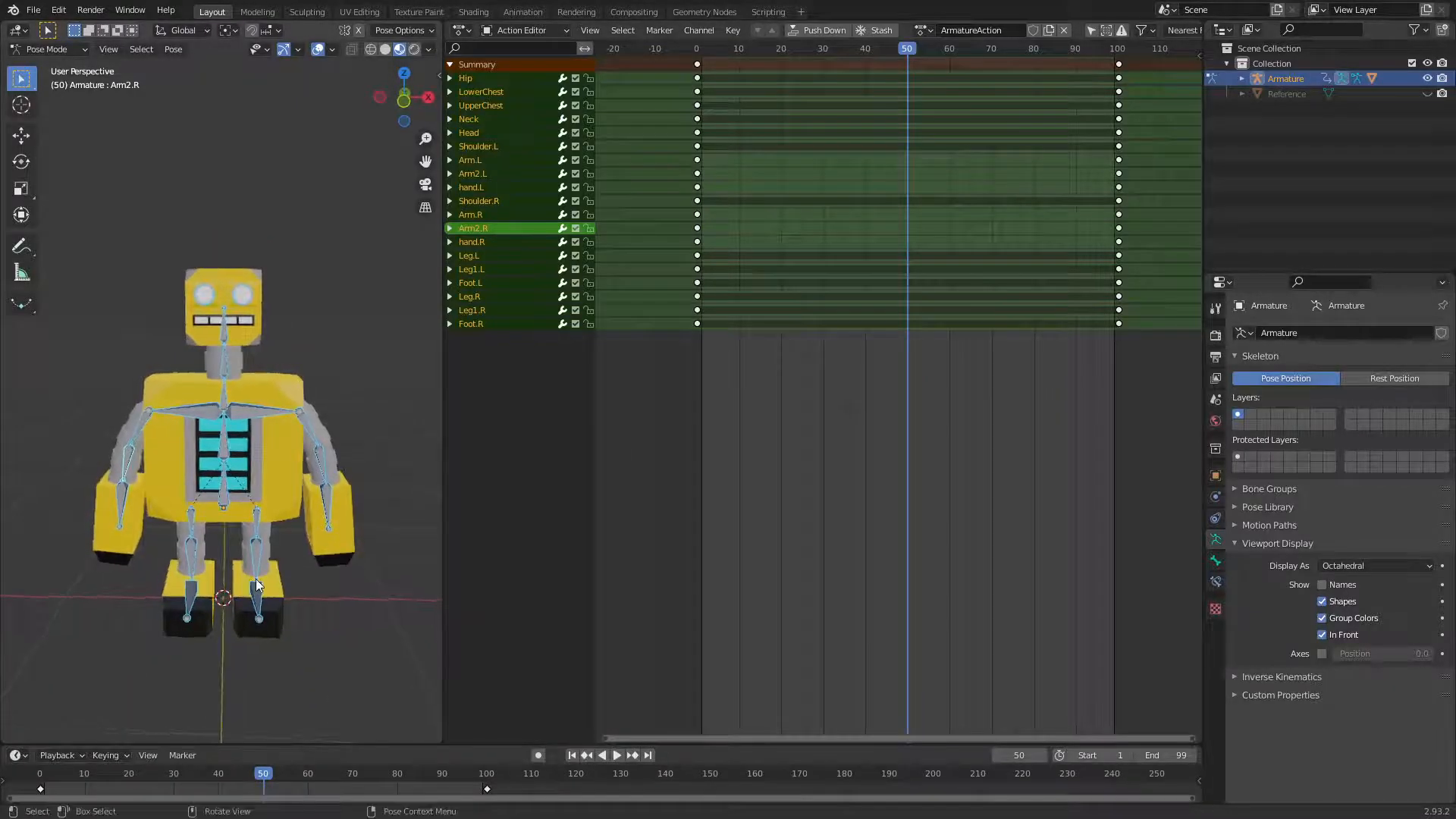
pyautogui.moveTo(1121, 365); pyautogui.dragTo(1097, 30)
pyautogui.press('Delete')
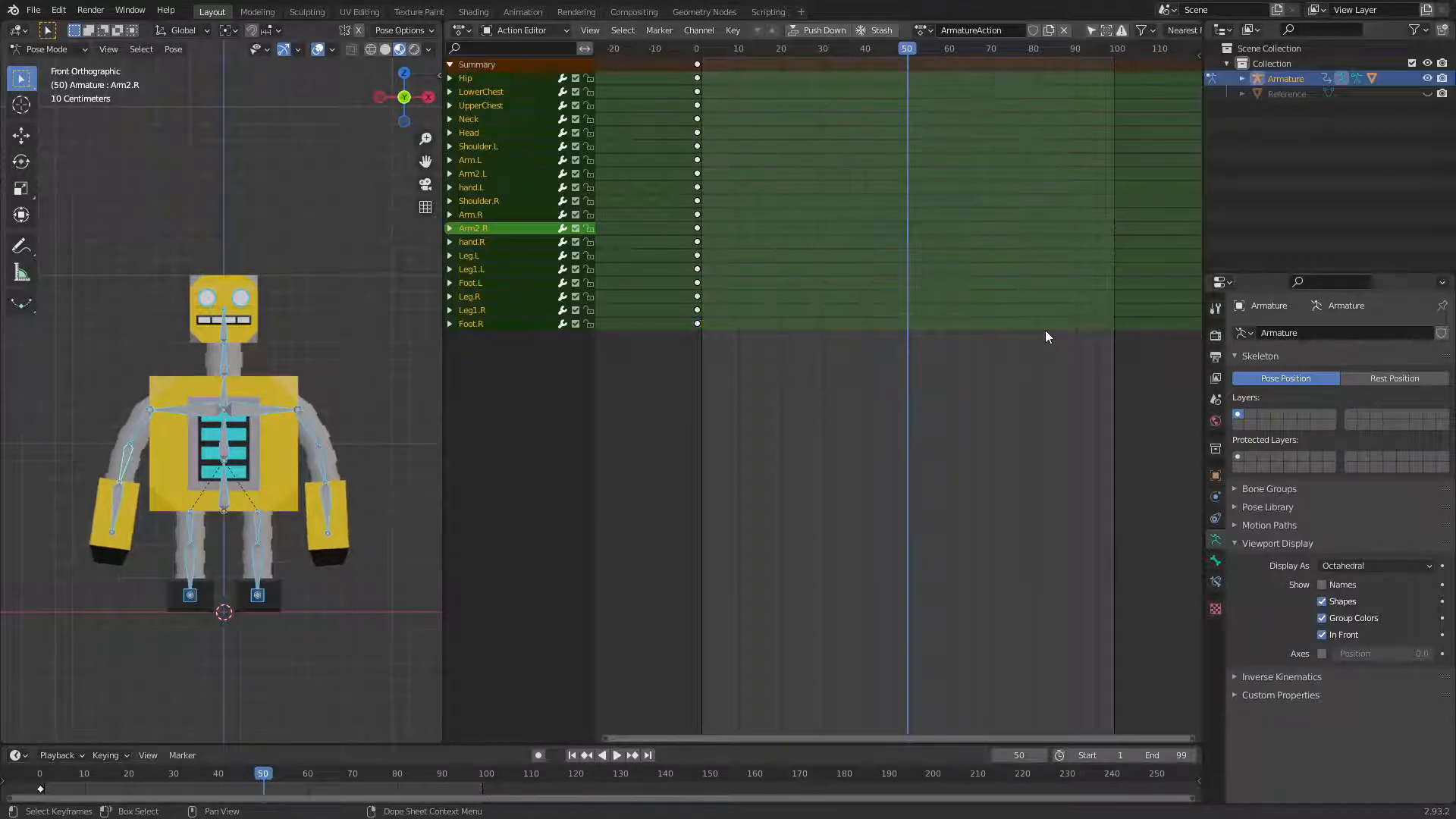
# Go back to frame 0 and copy the pose of all bones
pyautogui.moveTo(905, 61); pyautogui.dragTo(697, 60)
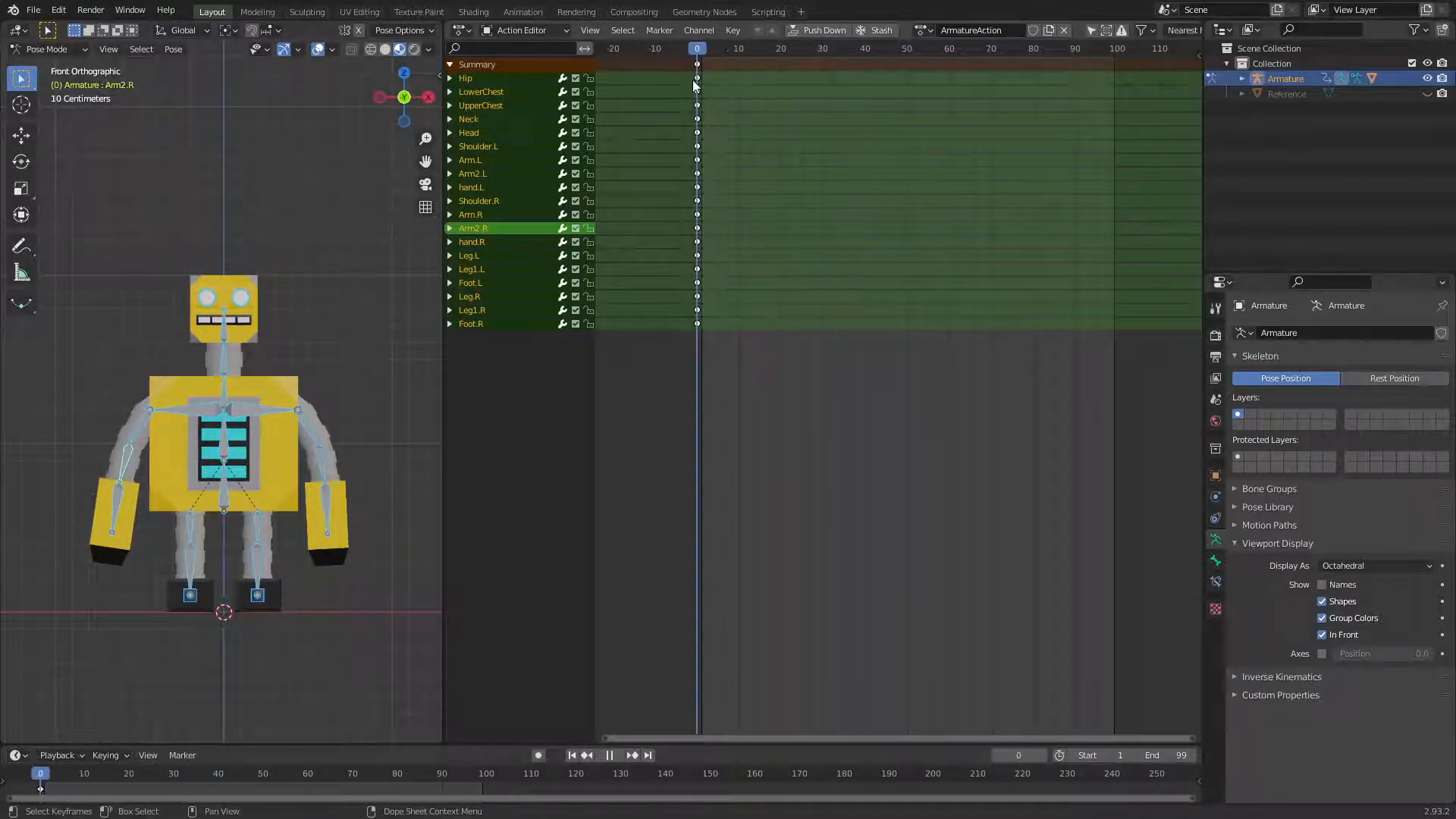
pyautogui.hotkey('alt', 'a')
pyautogui.press('a')
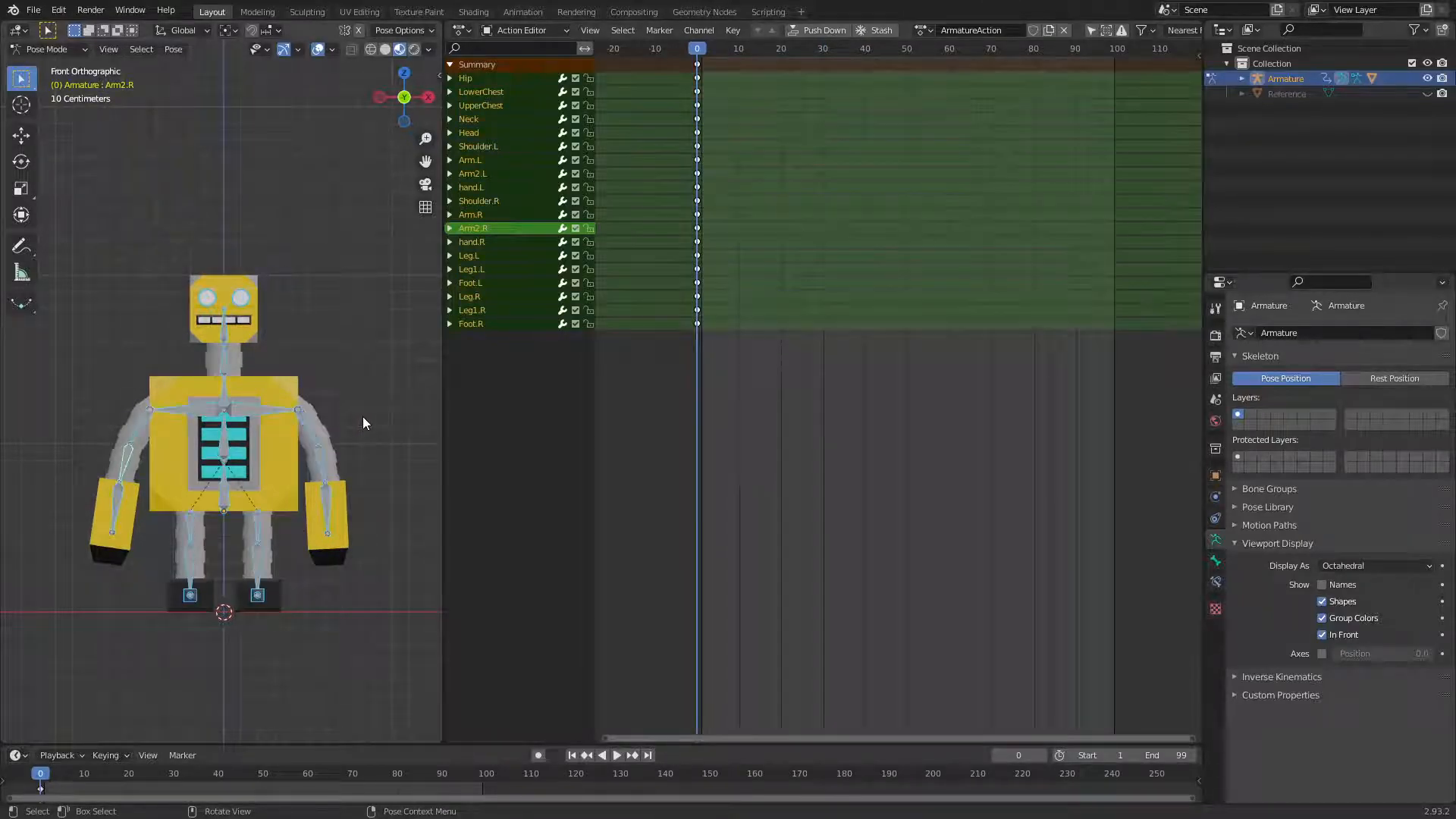
pyautogui.hotkey('ctrl', 'c')
# Insert Location, Rotation & Scale keyframes for all bones at frame 100
pyautogui.moveTo(716, 61); pyautogui.dragTo(1117, 66)
pyautogui.click(1117, 66)
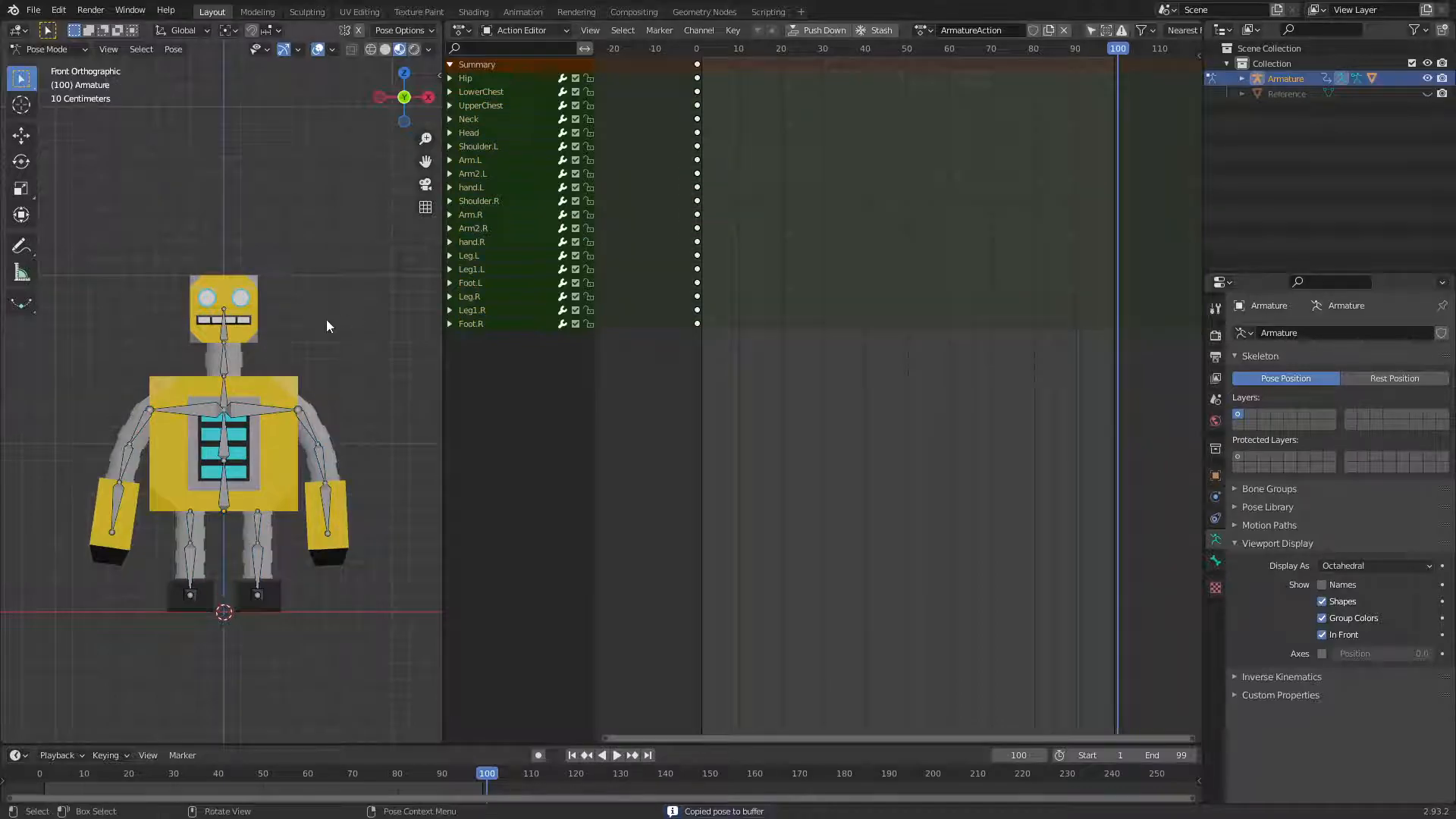
pyautogui.press('a')
pyautogui.press('i')
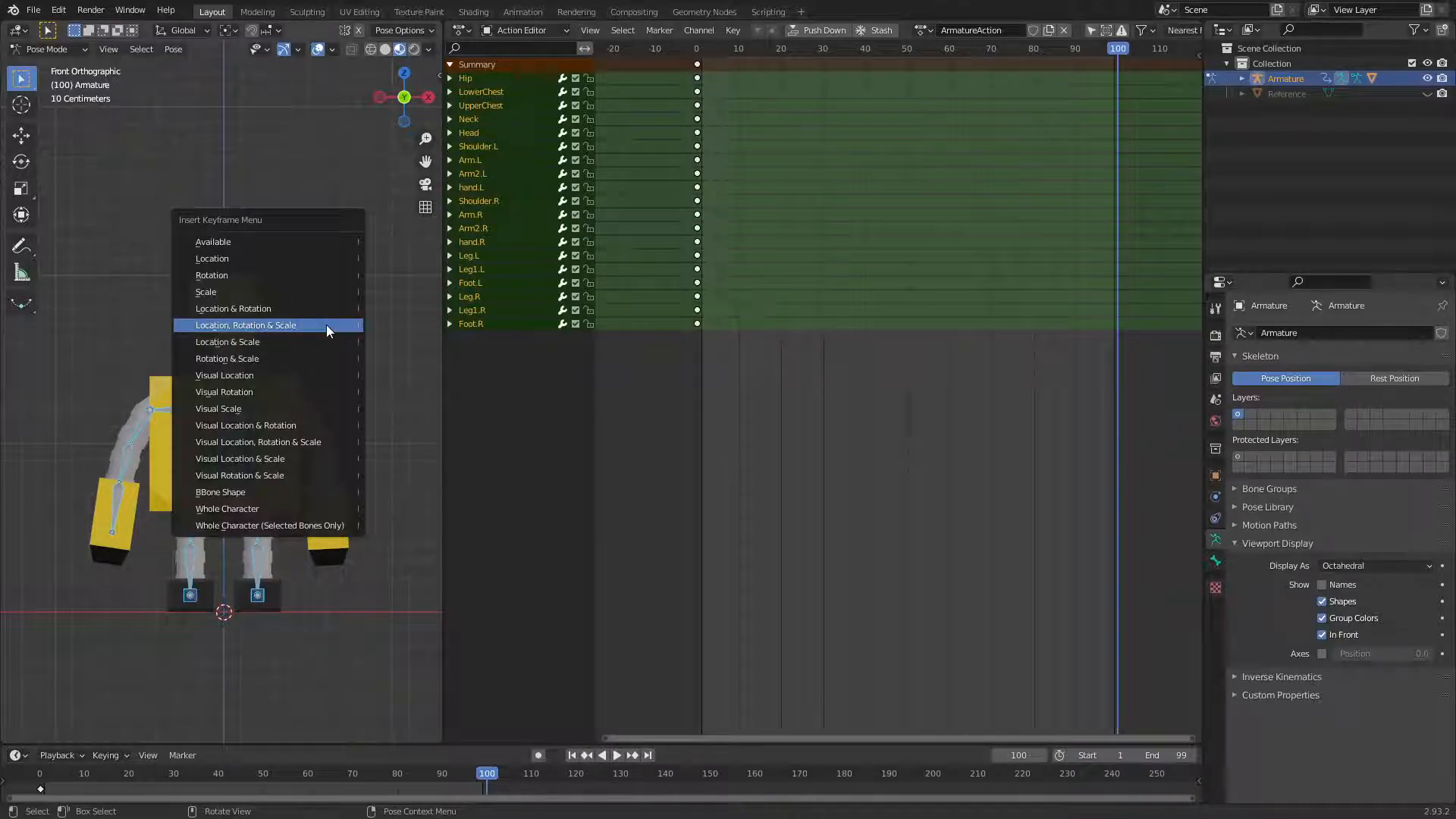
pyautogui.click(326, 325)
# Return to frame 0 and copy the pose of all bones
pyautogui.moveTo(1127, 59); pyautogui.dragTo(664, 155)
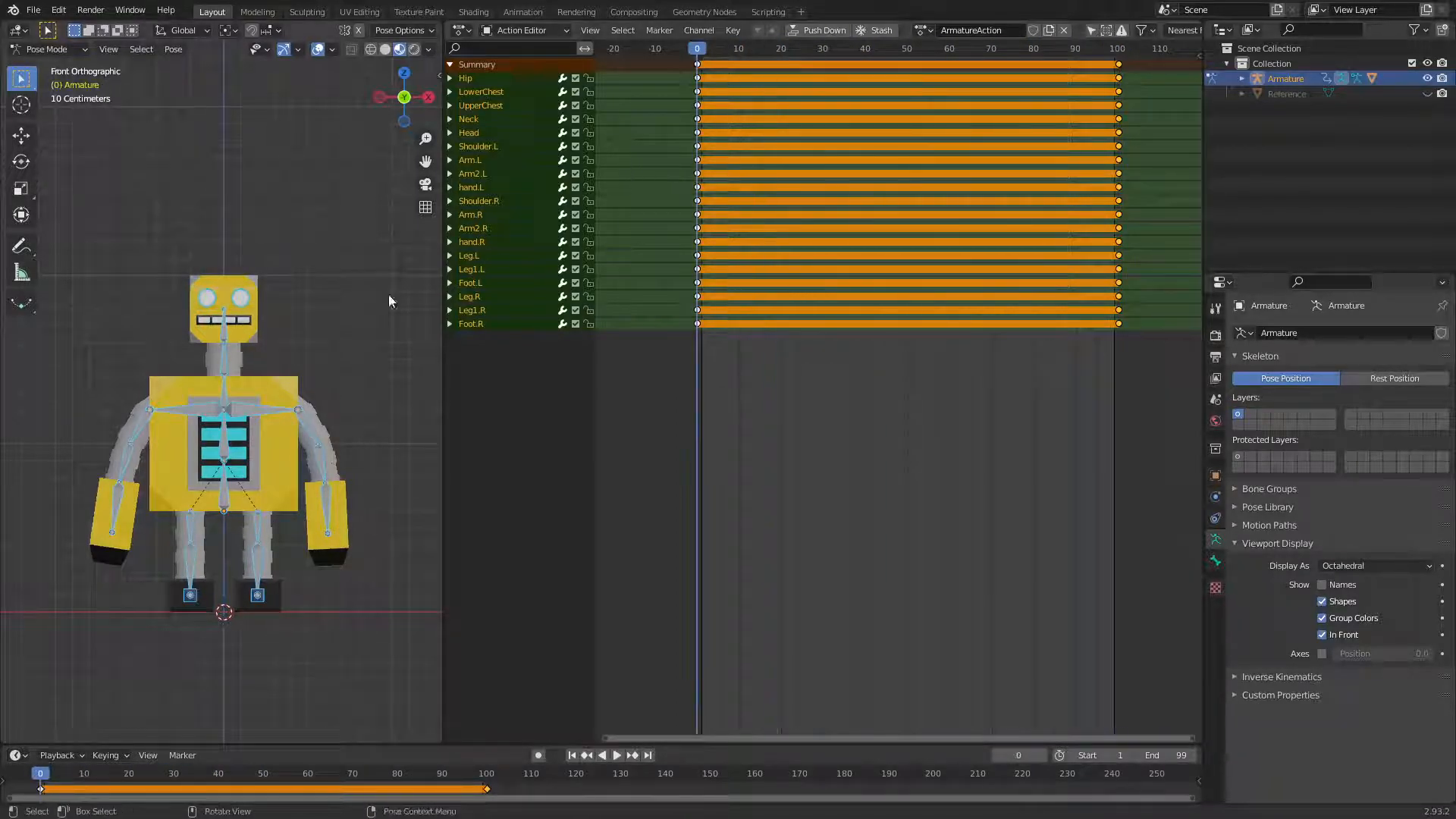
pyautogui.click(328, 315)
pyautogui.press('a')
pyautogui.hotkey('ctrl', 'c')
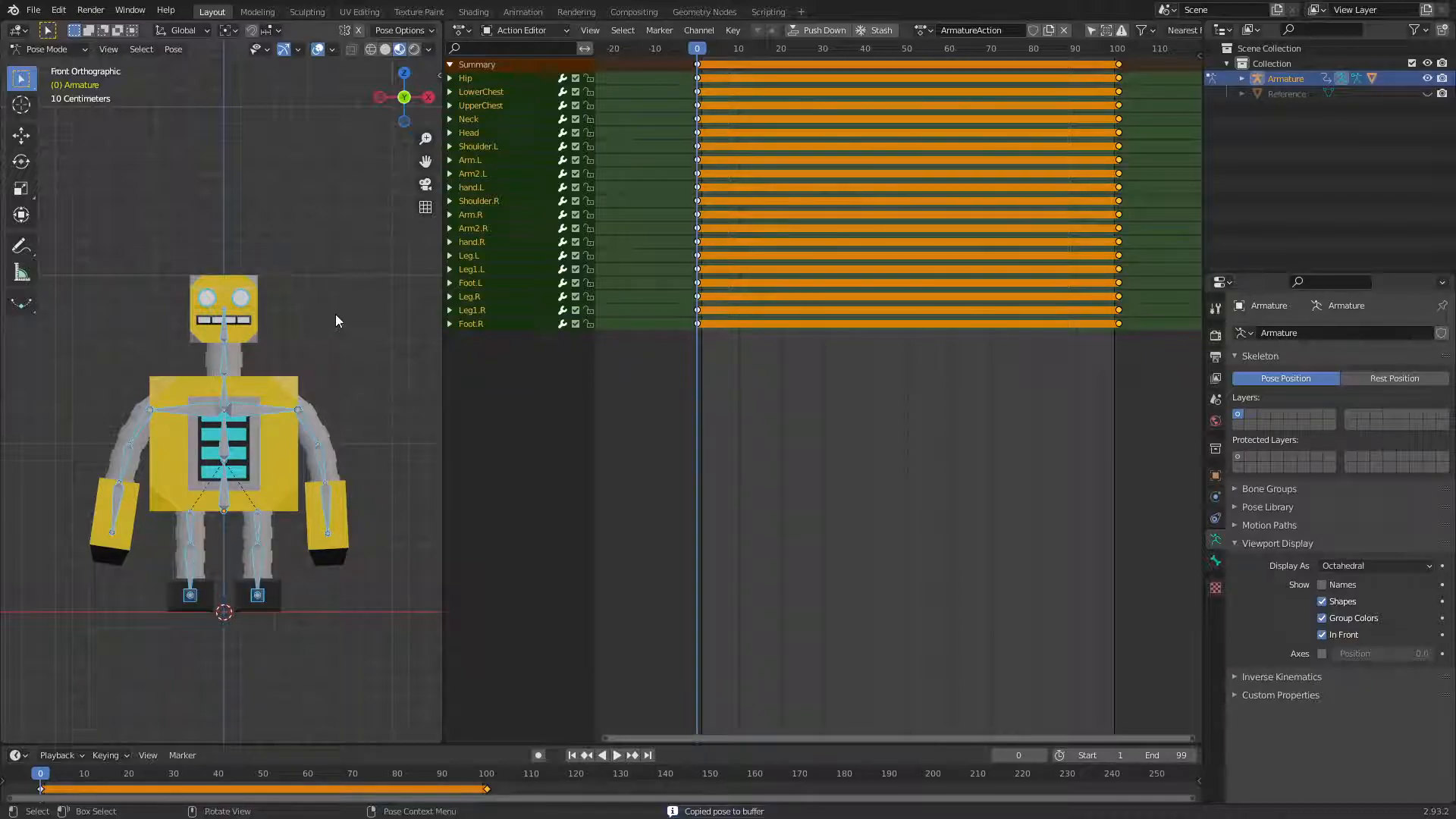
# Paste the copied pose flipped on the X-axis at frame 50 and key Location, Rotation & Scale for all bones
pyautogui.moveTo(713, 51); pyautogui.dragTo(908, 67)
pyautogui.click(368, 354)
pyautogui.press('a')
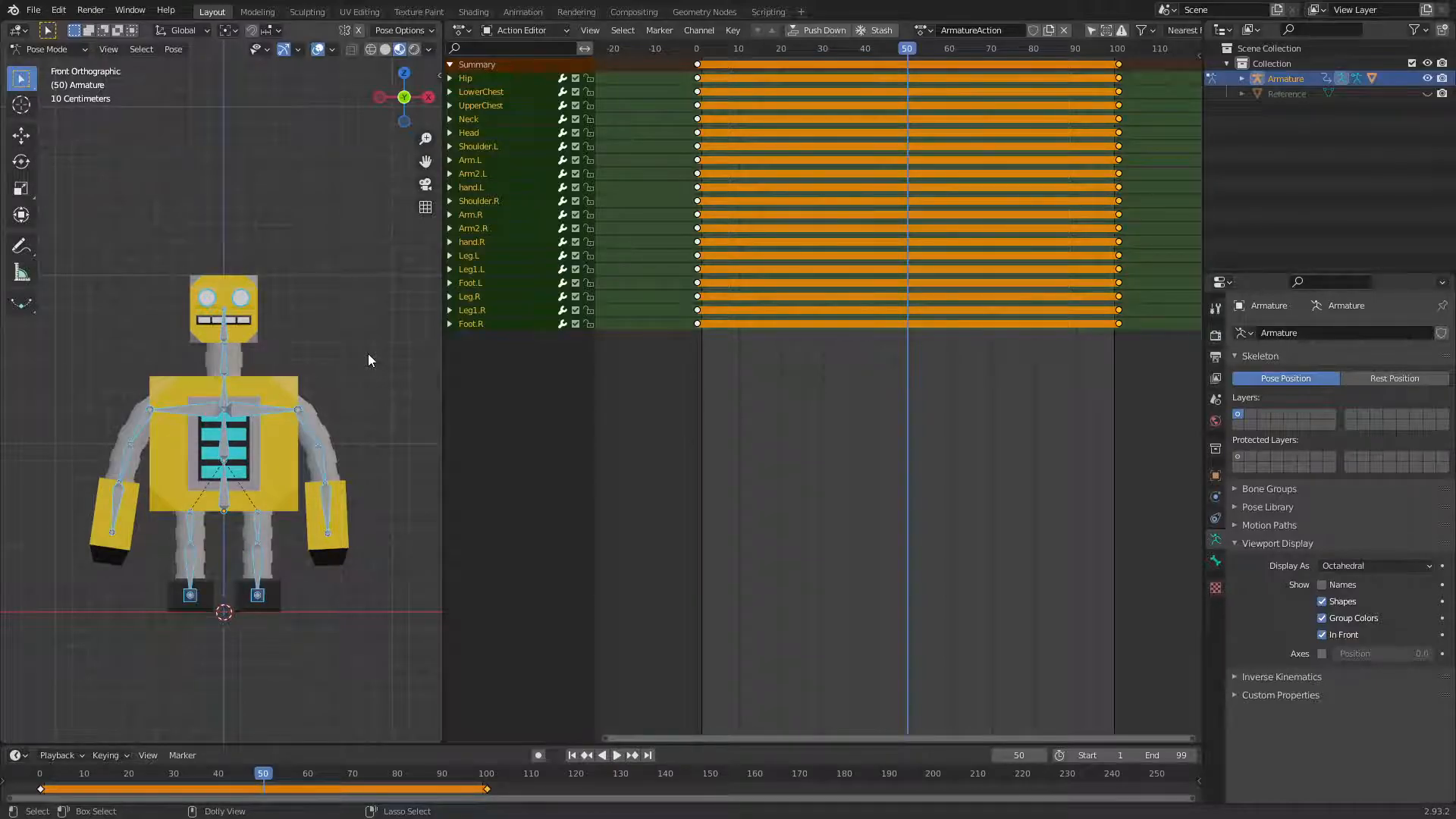
pyautogui.hotkey('ctrl', 'shift', 'v')
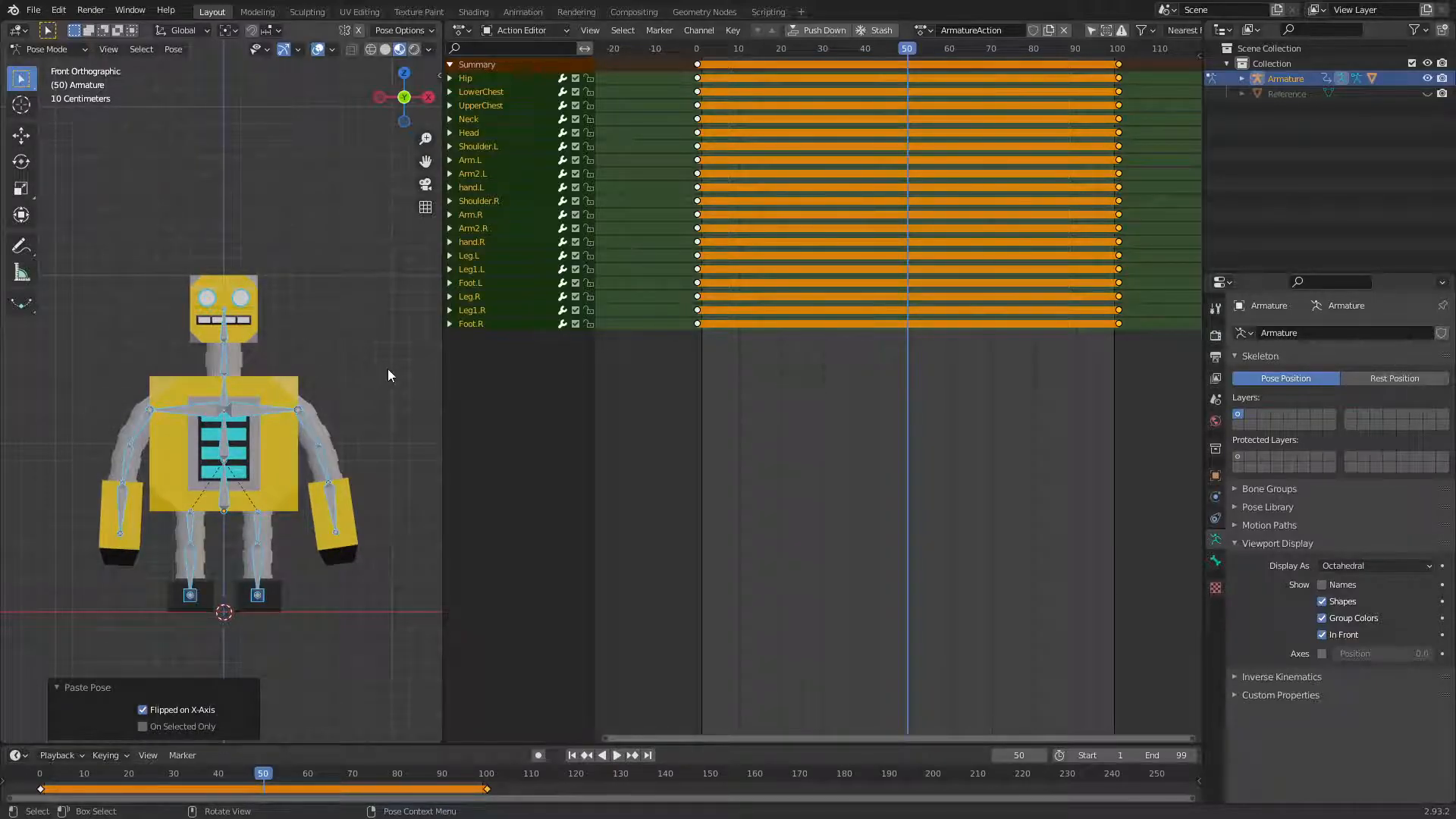
pyautogui.click(388, 369)
pyautogui.press('a')
pyautogui.press('k')
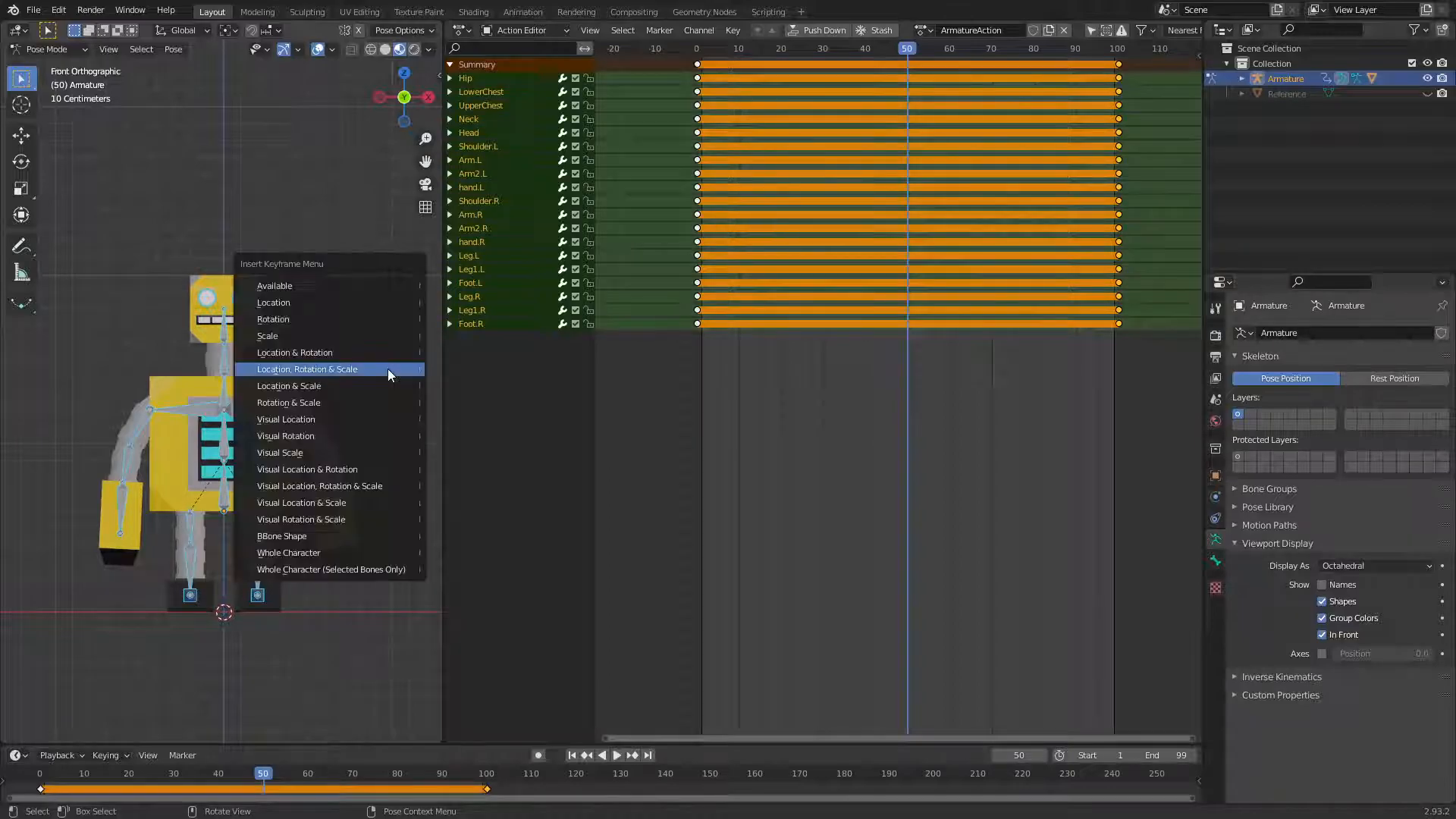
pyautogui.click(389, 368)
# Play back the animation from frame 0 to review the arm swing
pyautogui.moveTo(908, 51); pyautogui.dragTo(747, 85)
pyautogui.press('Escape')
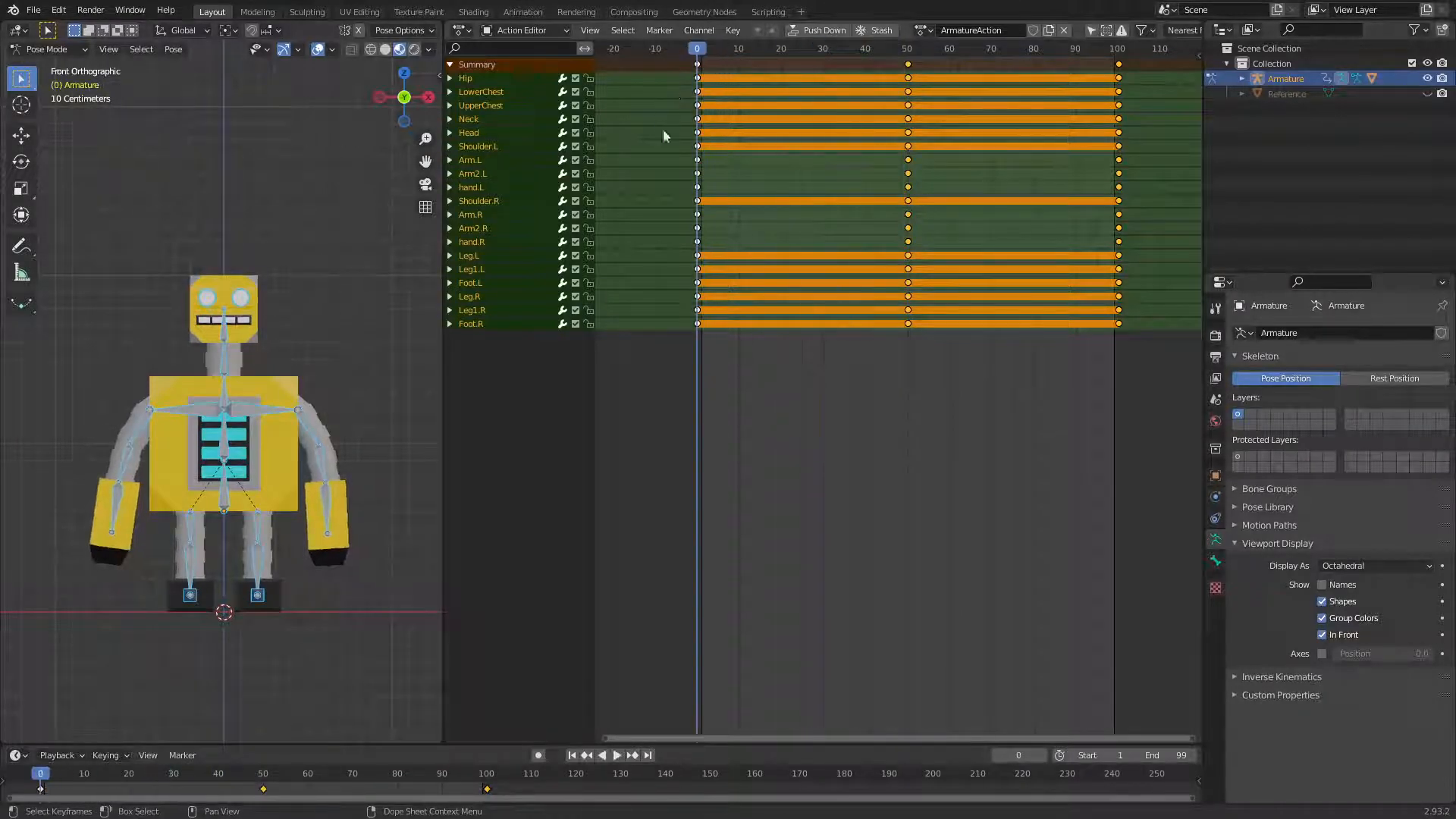
pyautogui.click(619, 755)
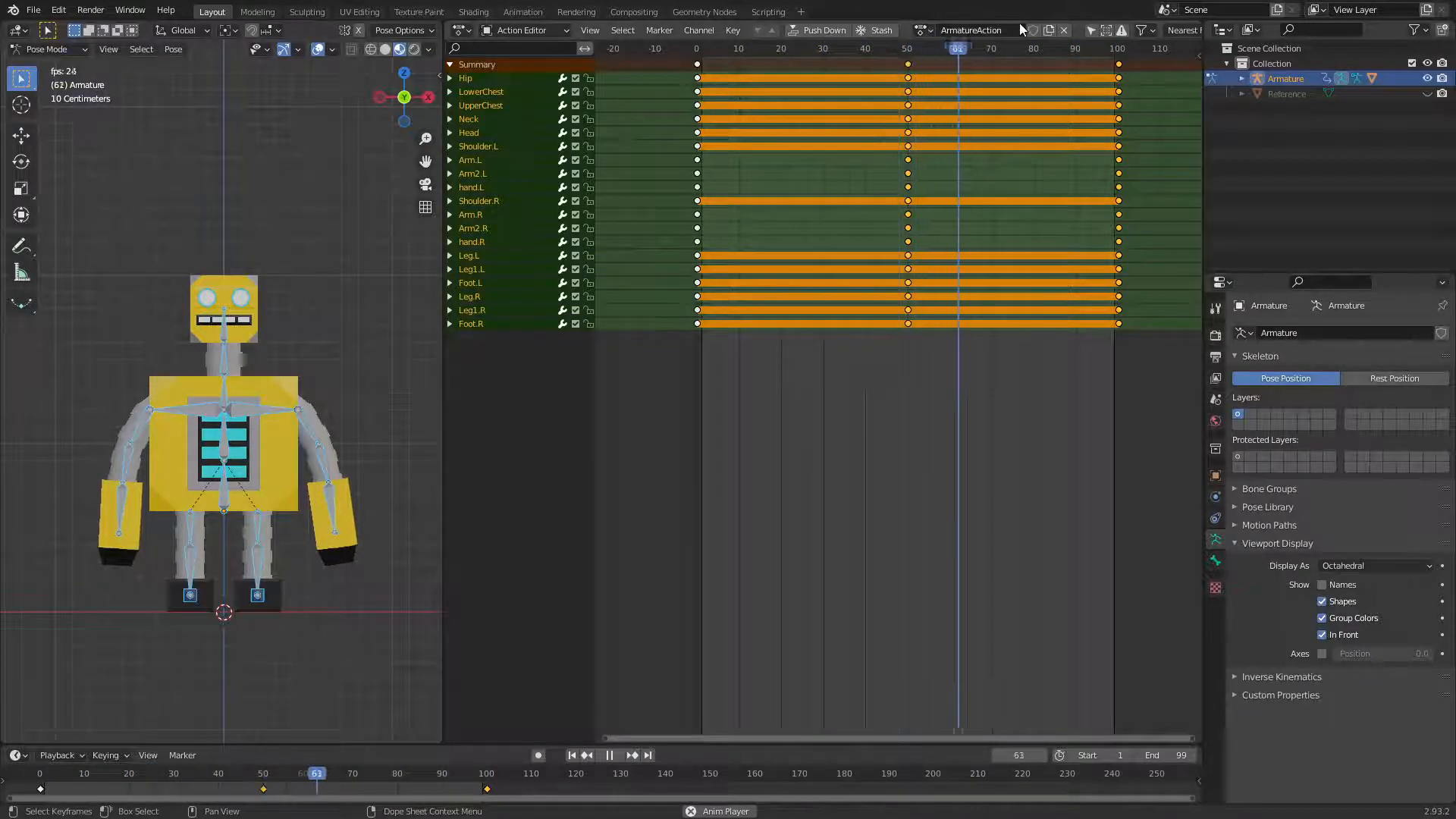
# Check the contents of the Idle action and return to ArmatureAction
pyautogui.click(930, 29)
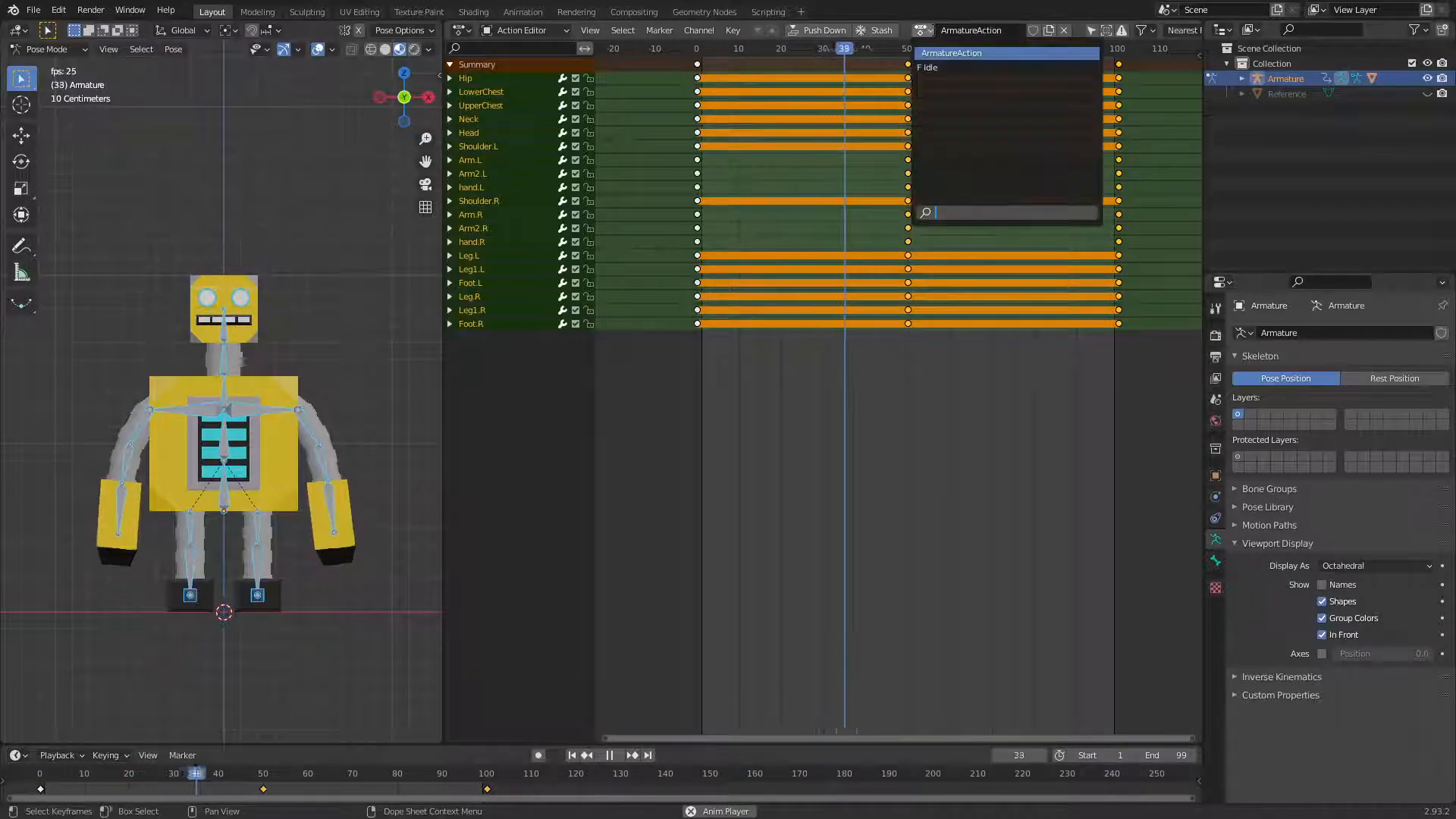
pyautogui.click(939, 68)
pyautogui.click(927, 30)
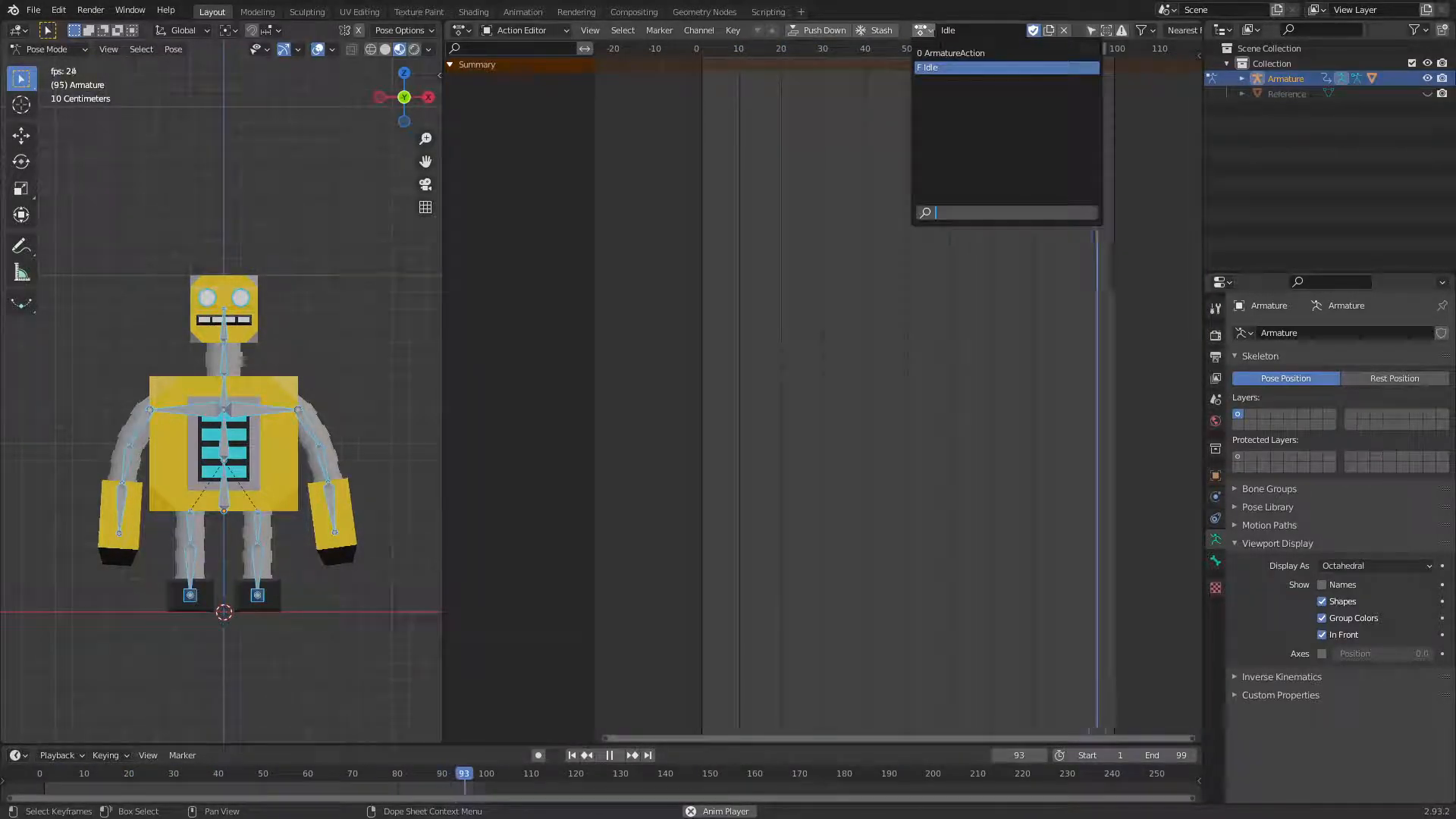
pyautogui.click(954, 53)
# Stop playback and try to copy all keyframes of ArmatureAction into the Idle action
pyautogui.moveTo(1169, 448); pyautogui.dragTo(630, 67)
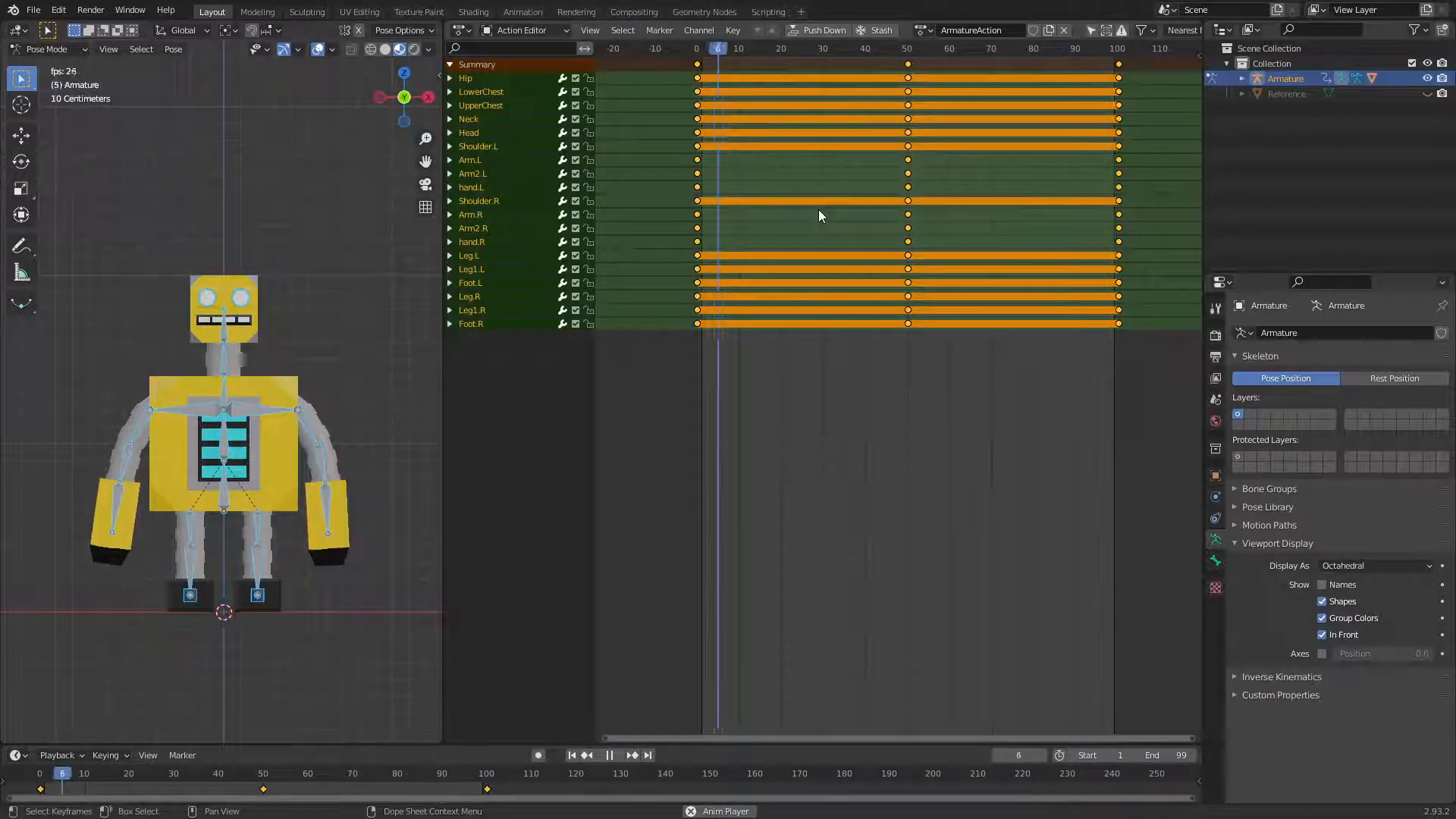
pyautogui.click(609, 754)
pyautogui.moveTo(1172, 472); pyautogui.dragTo(694, 39)
pyautogui.rightClick(861, 169)
pyautogui.click(858, 168)
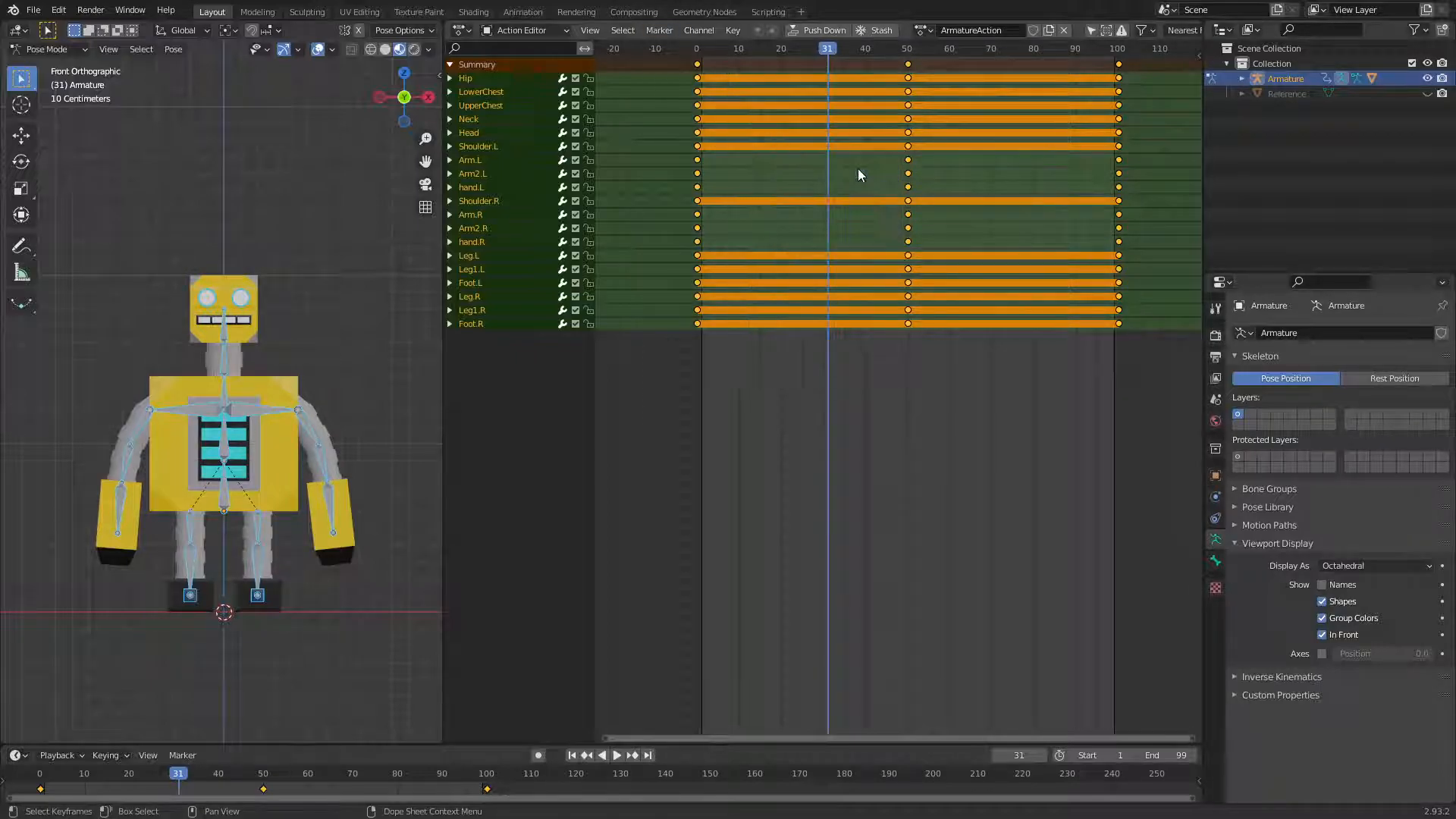
pyautogui.click(923, 33)
pyautogui.click(933, 67)
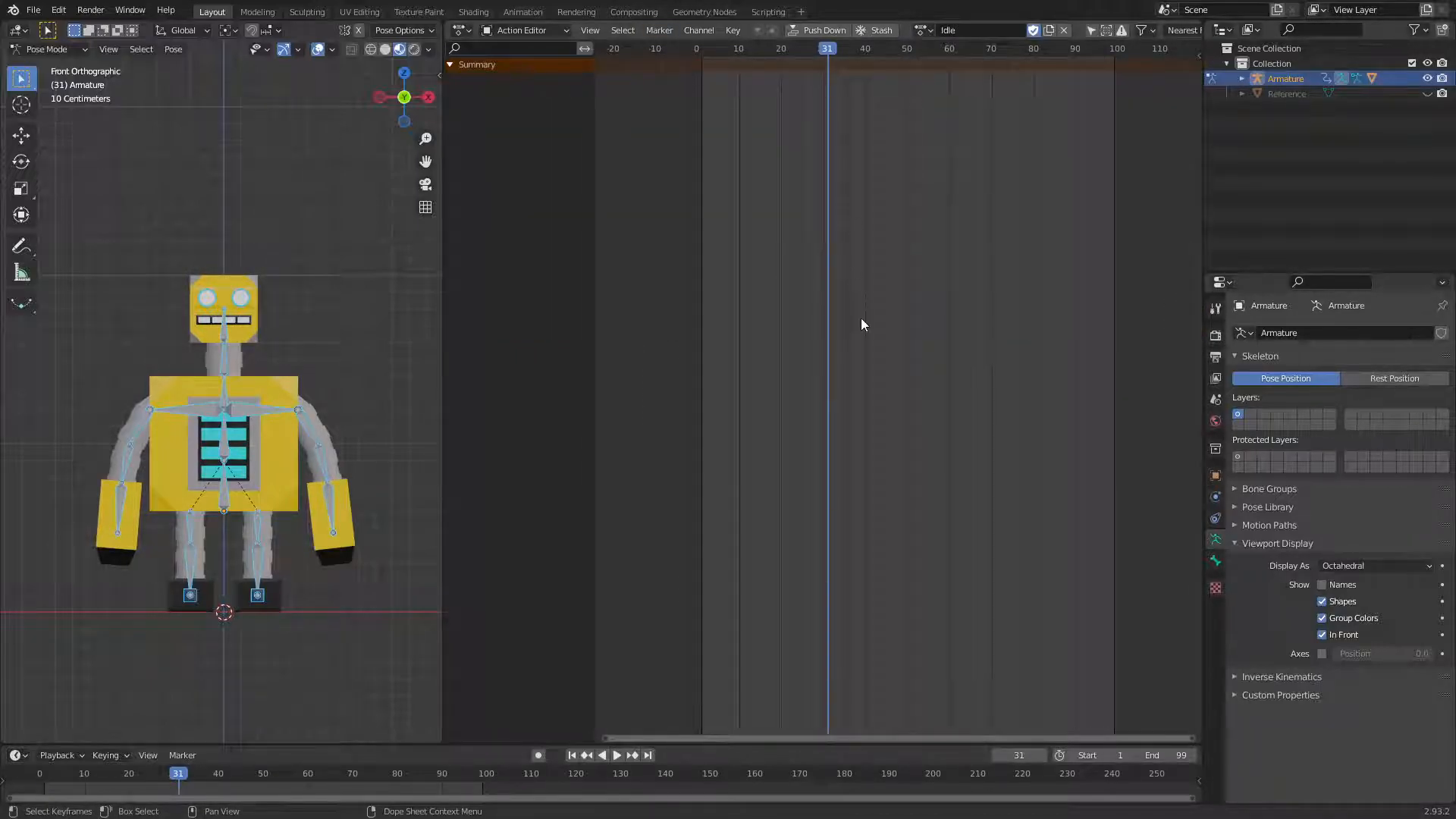
pyautogui.hotkey('ctrl', 'v')
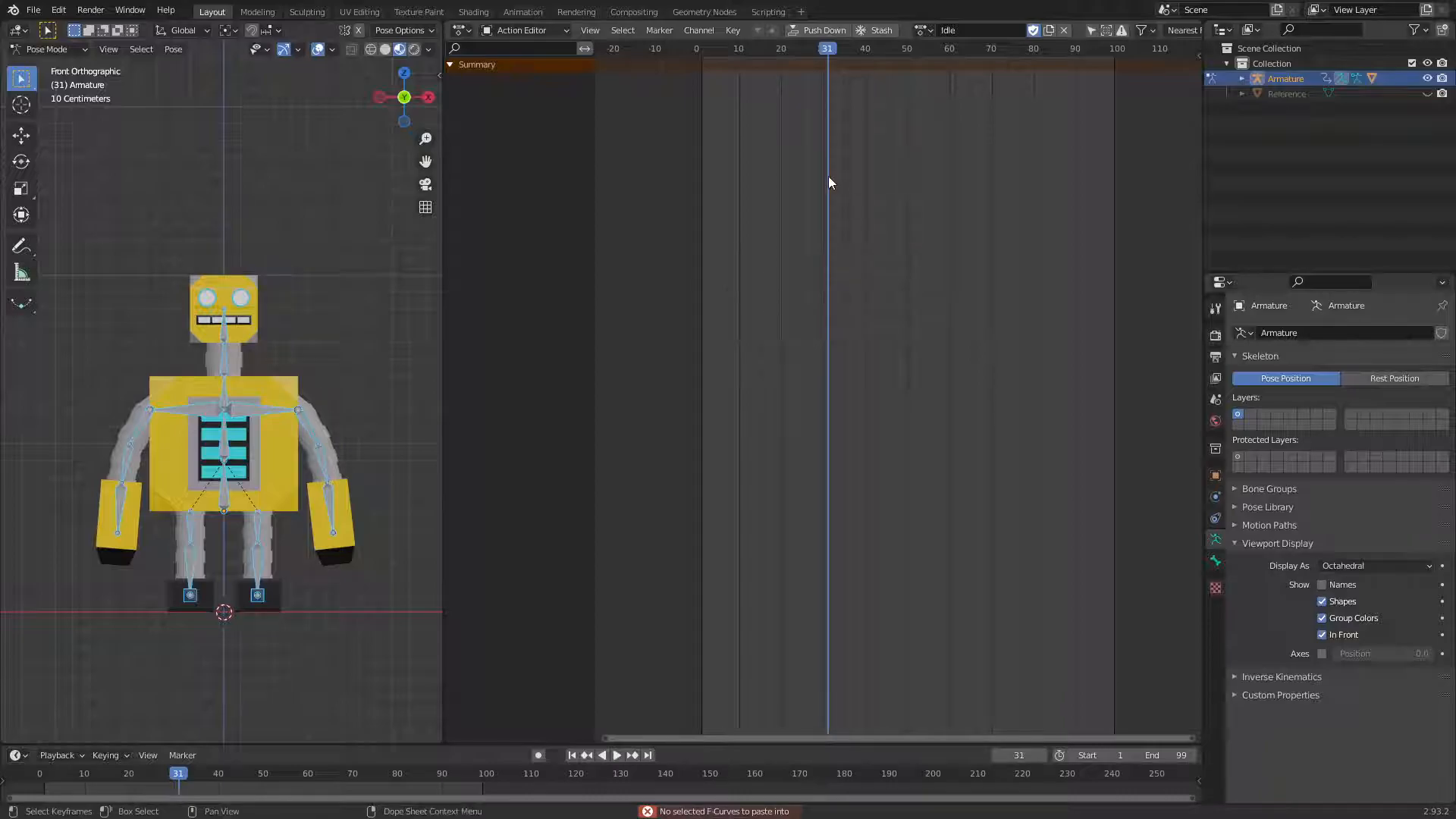
pyautogui.moveTo(827, 49); pyautogui.dragTo(702, 49)
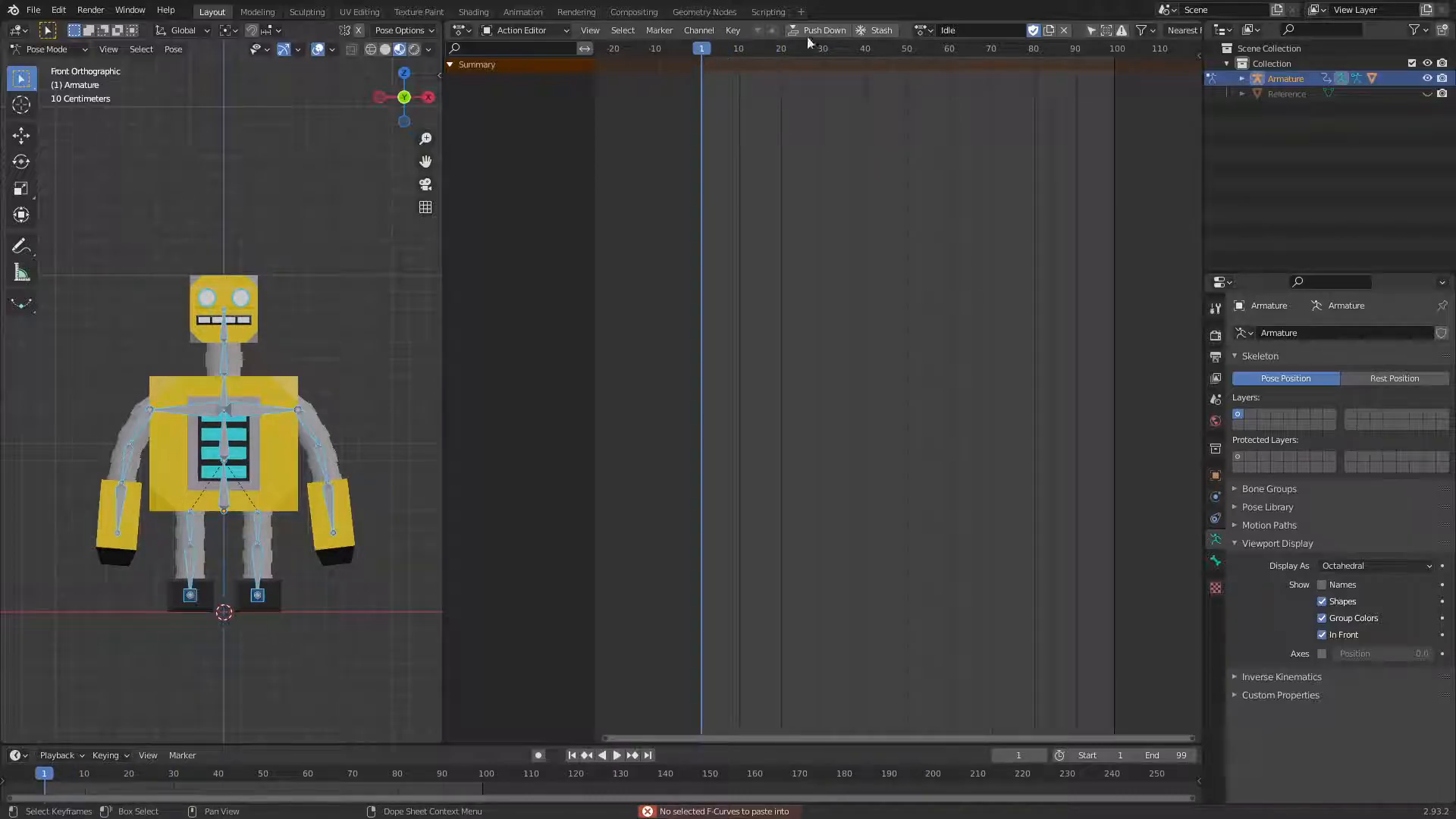
# Switch back to ArmatureAction and rename it Idle
pyautogui.click(918, 31)
pyautogui.click(948, 54)
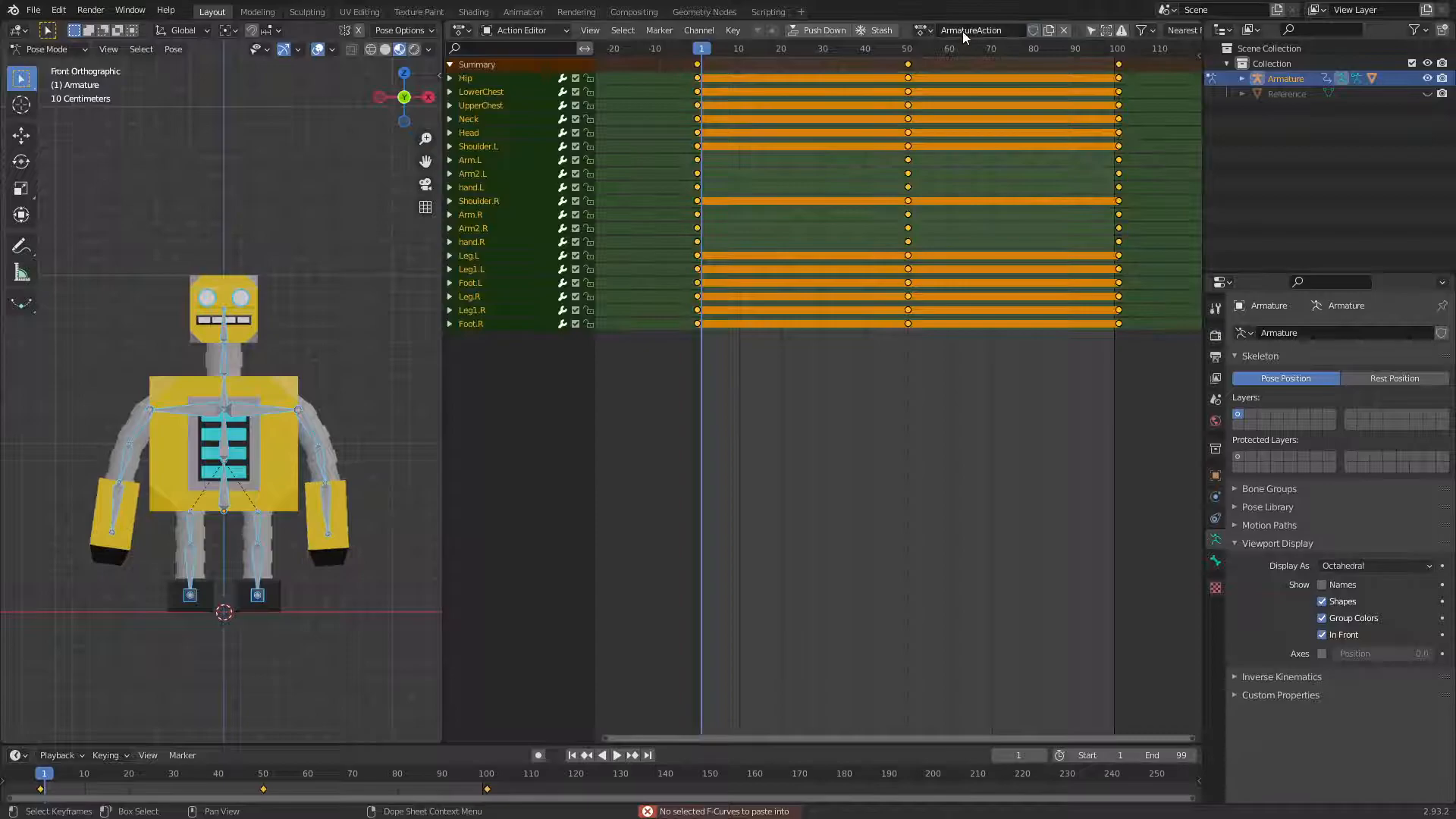
pyautogui.hotkey('ctrl', 'a')
pyautogui.write('Id')
pyautogui.press('Return')
# Compare the Idle and Idle.001 actions, give Idle.001 a fake user, and return to Idle
pyautogui.click(922, 31)
pyautogui.click(931, 47)
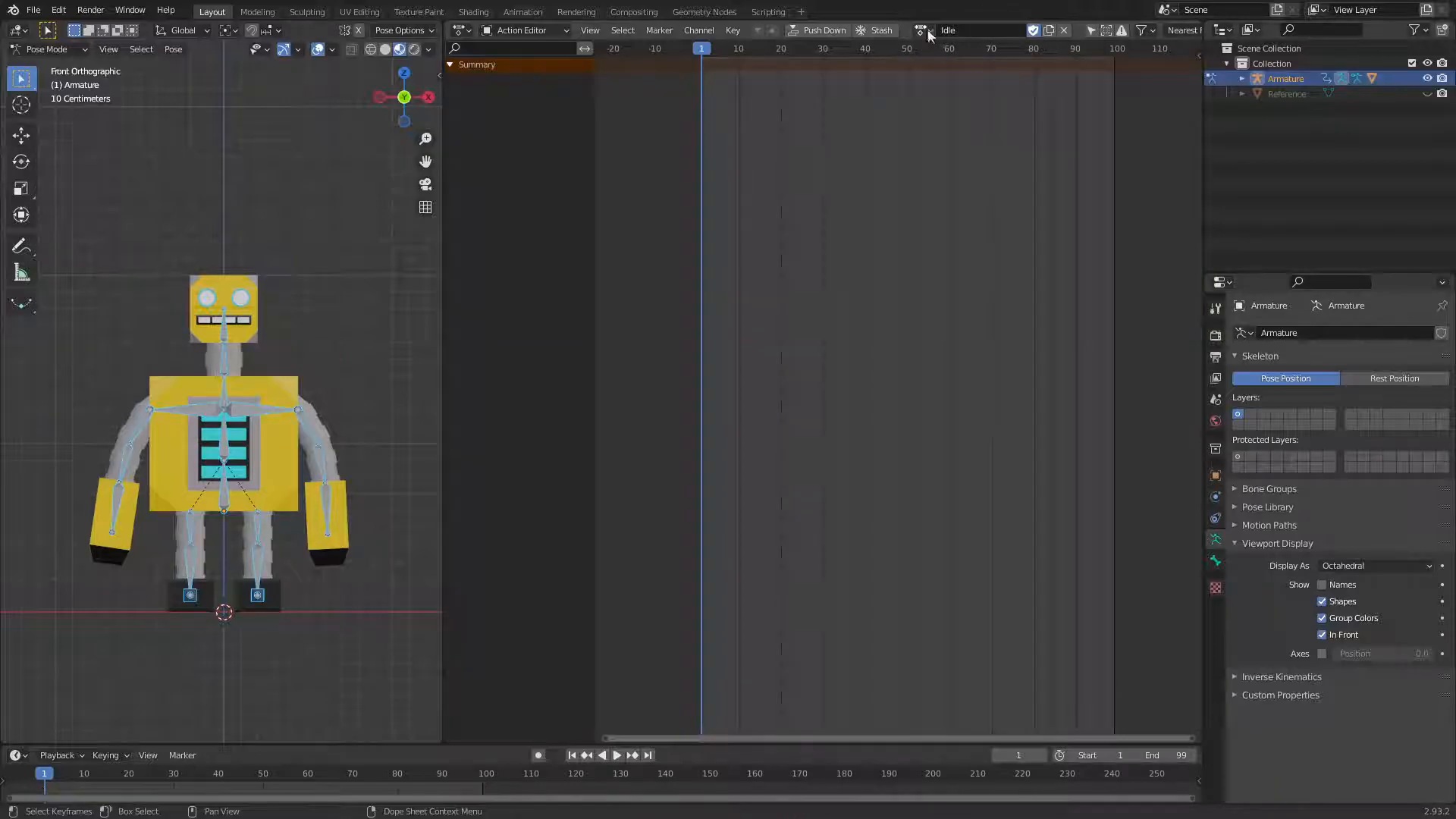
pyautogui.click(922, 30)
pyautogui.click(955, 61)
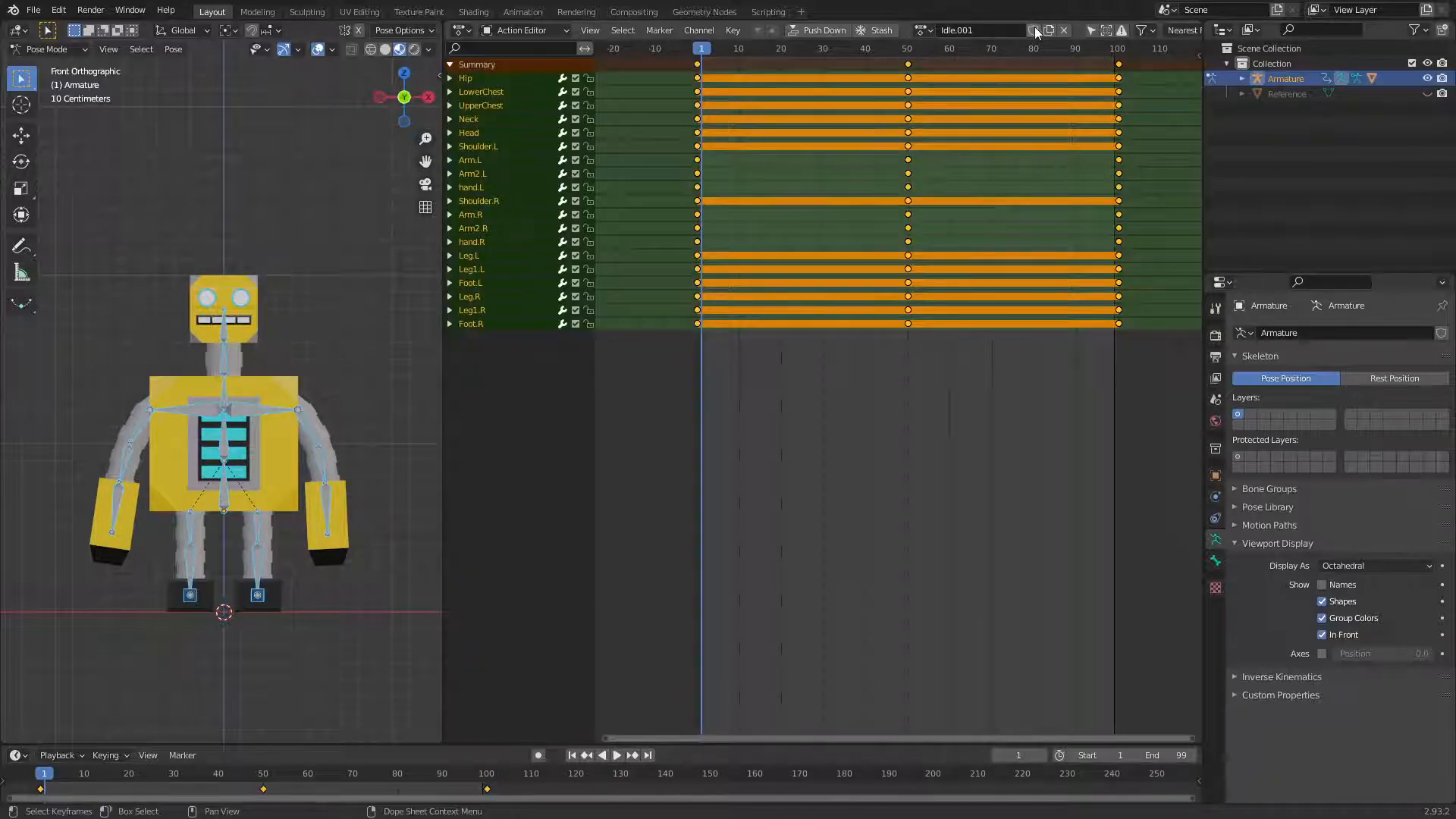
pyautogui.click(924, 32)
pyautogui.click(925, 49)
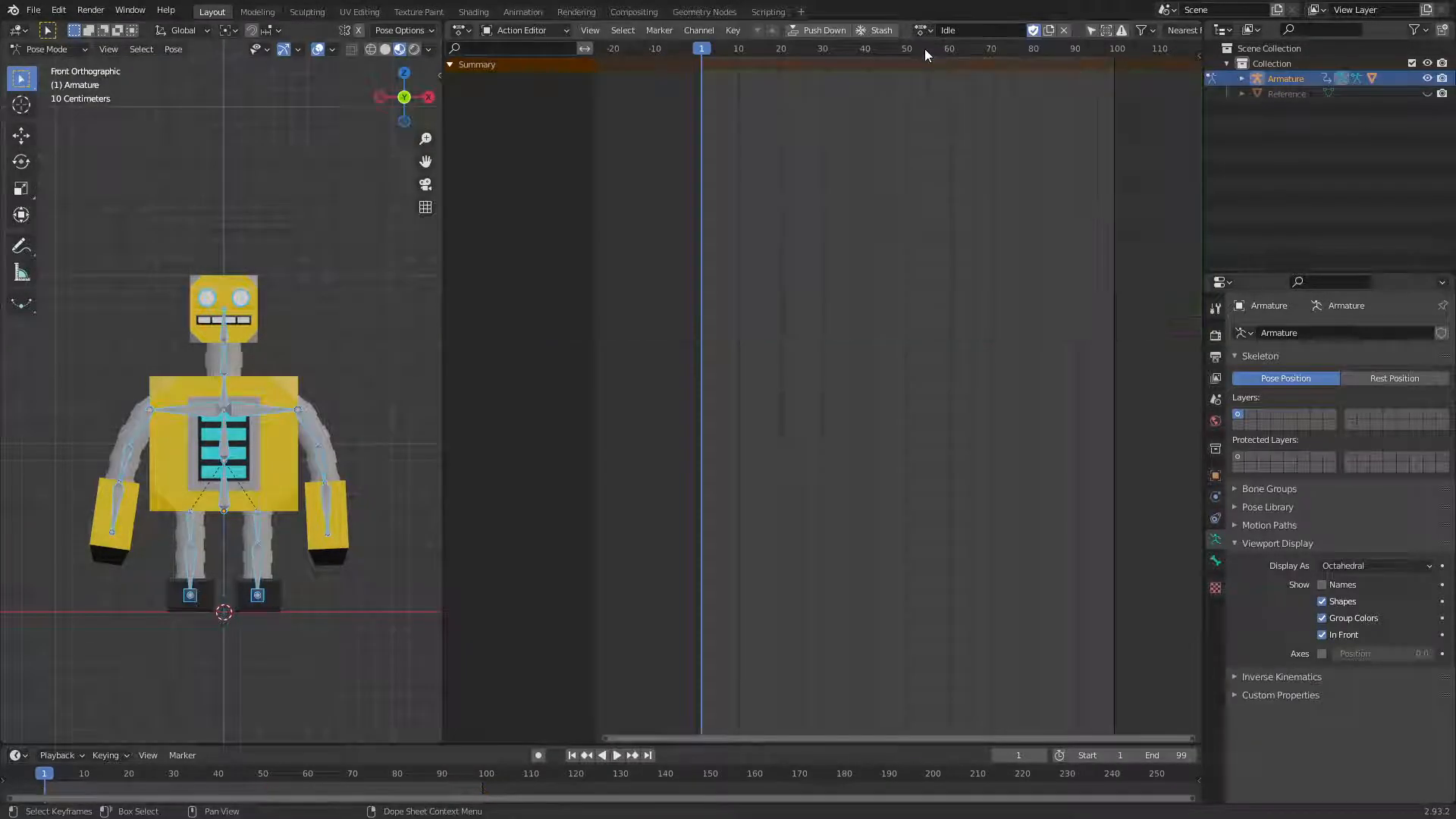
# Unlink the current action from the armature and assign the Idle action again
pyautogui.click(1060, 30)
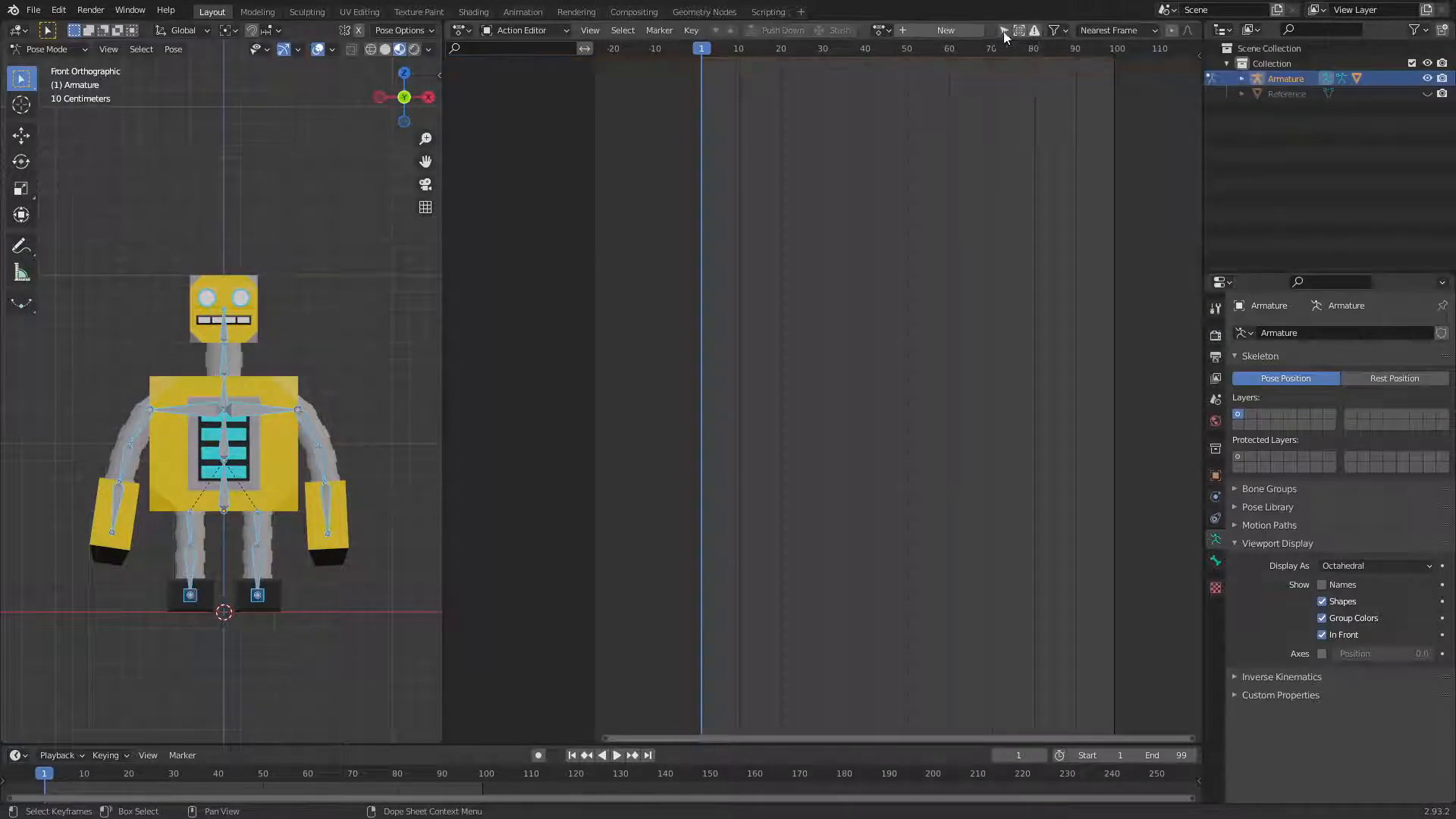
pyautogui.click(877, 31)
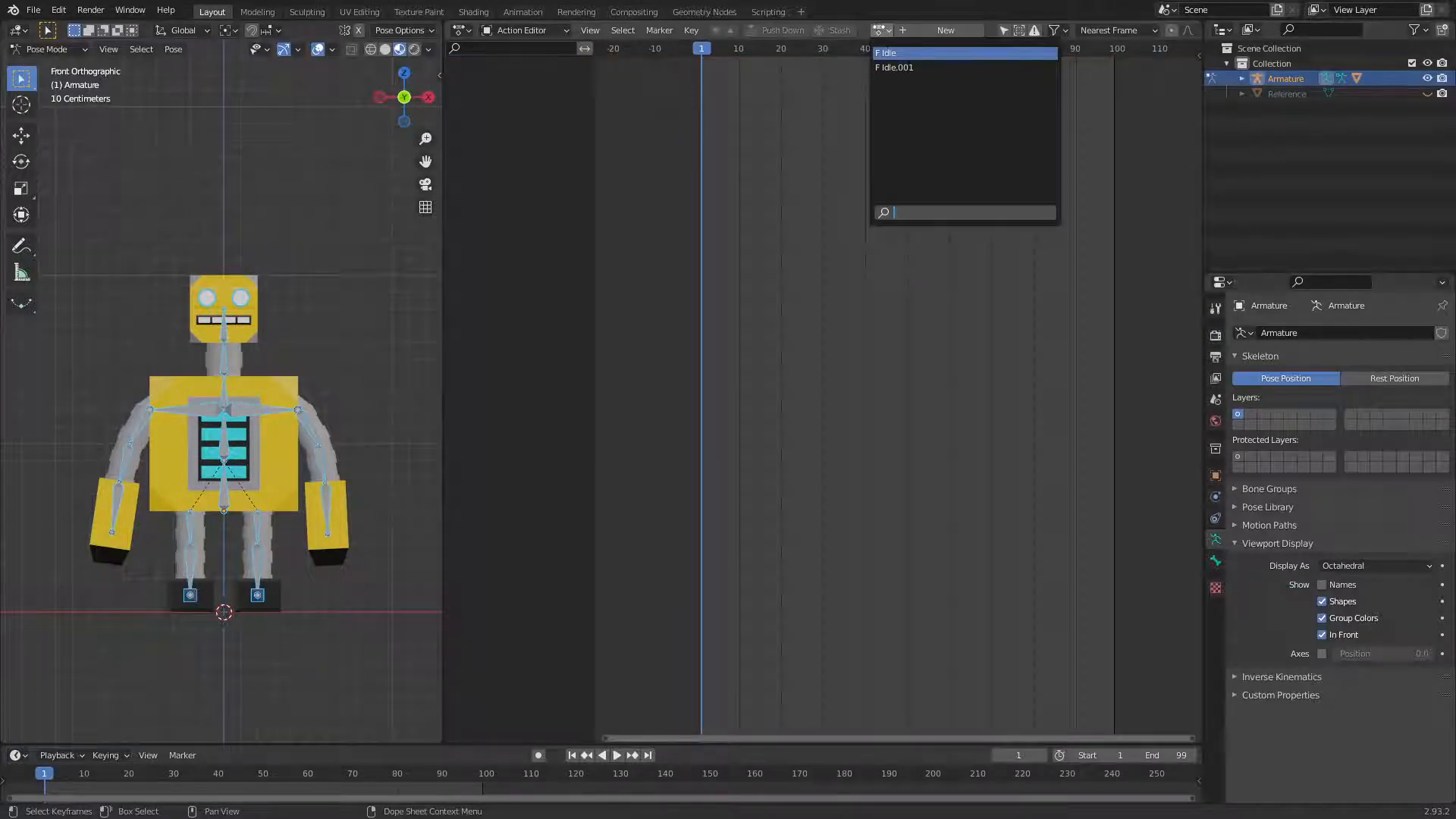
pyautogui.click(886, 53)
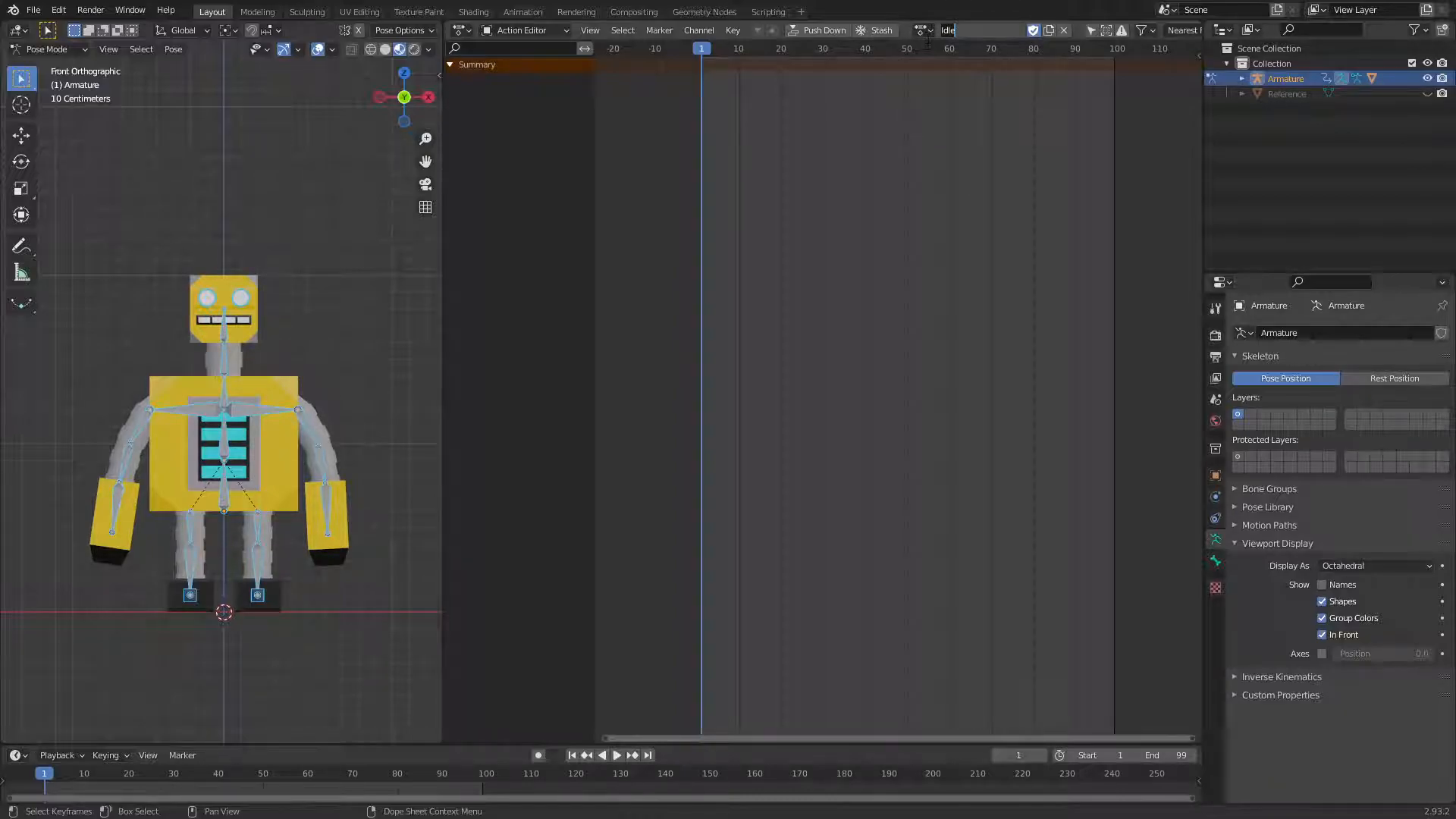
pyautogui.press('Return')
# Look at the keyframes in Idle.001 and return to the Idle action
pyautogui.click(931, 29)
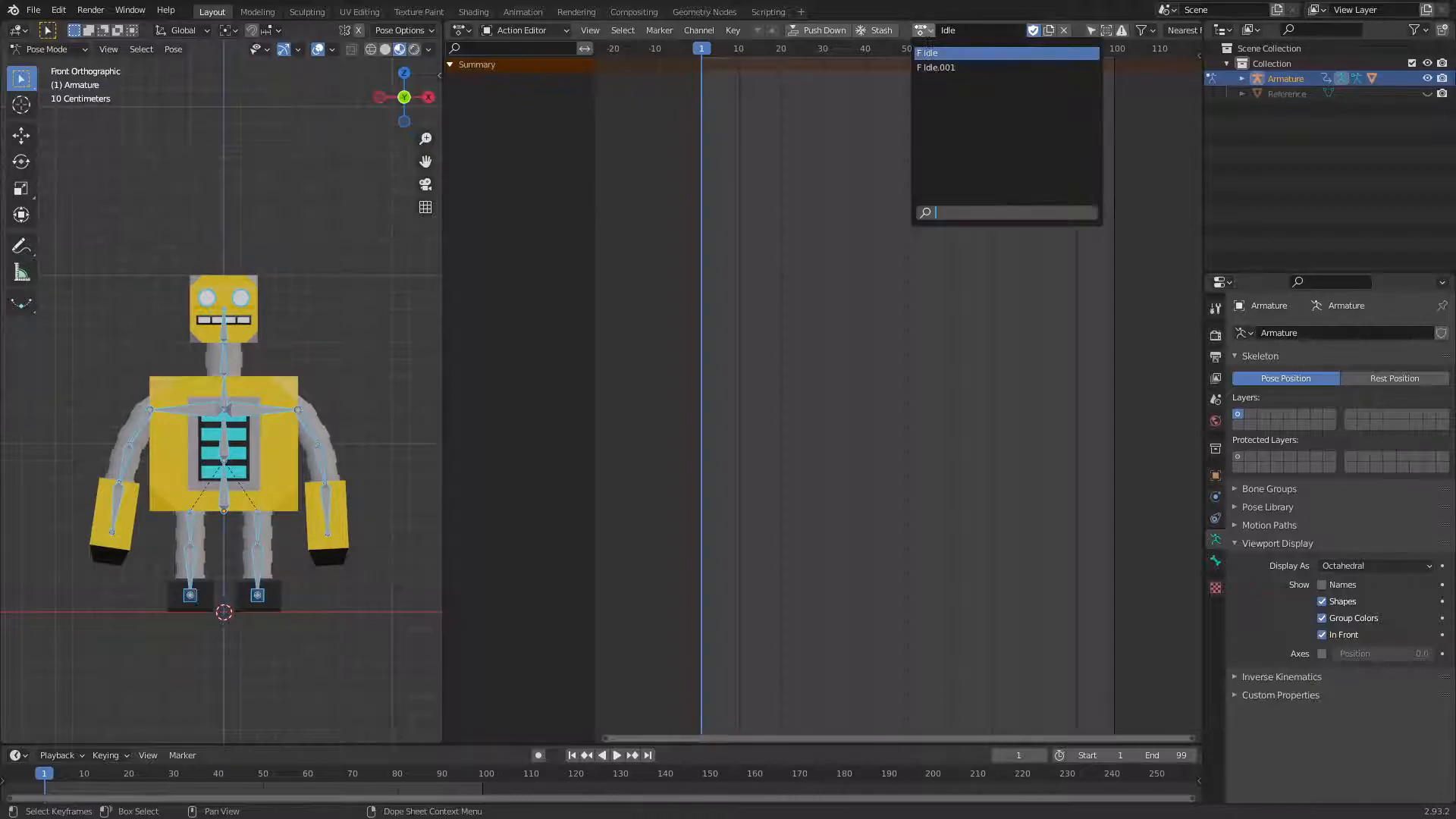
pyautogui.click(937, 62)
pyautogui.click(920, 29)
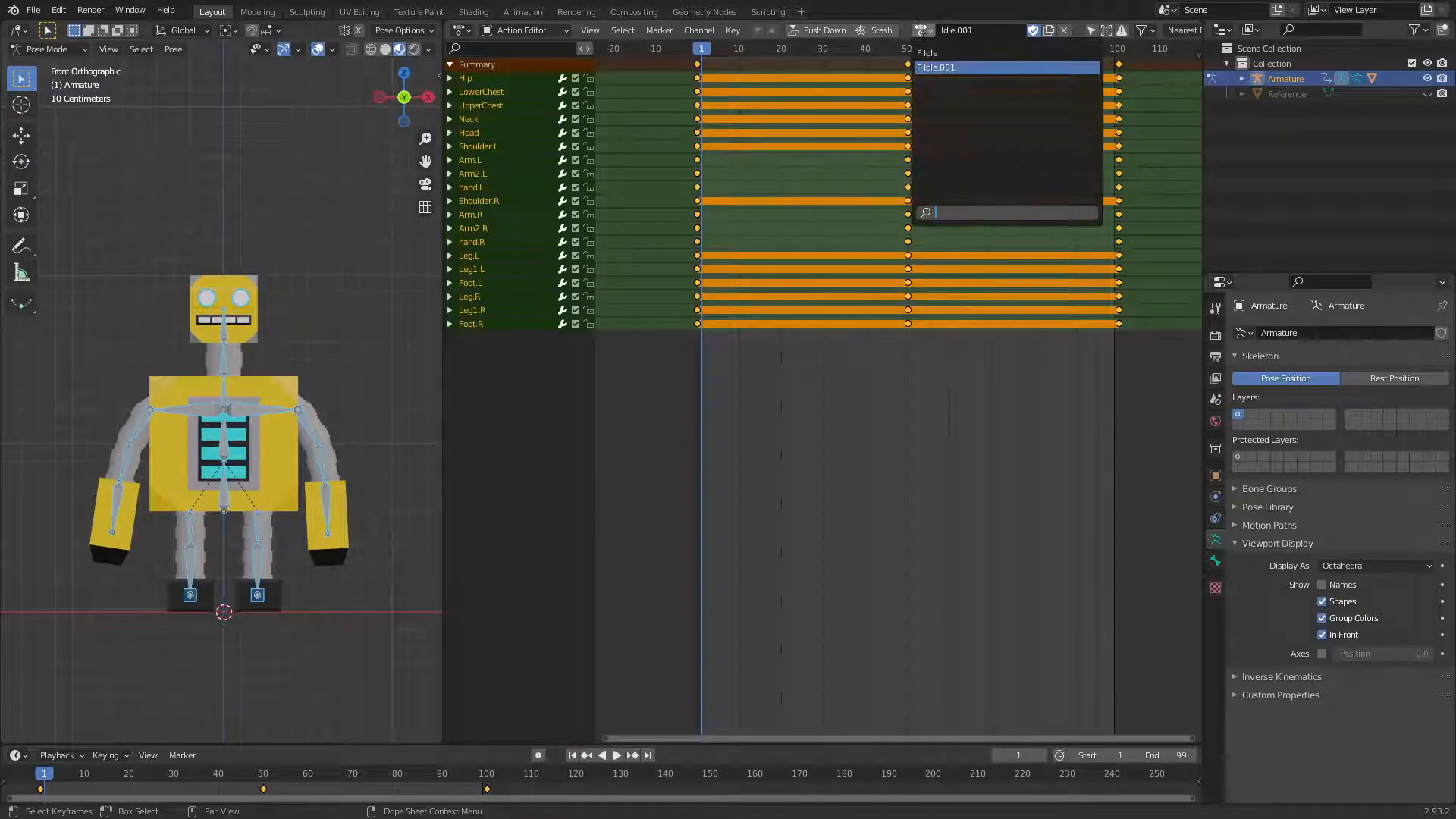
pyautogui.click(944, 61)
# At frame 0 of the Idle action, rotate the Arm2.L and hand.L bones slightly inward toward the body
pyautogui.hotkey('alt', 'a')
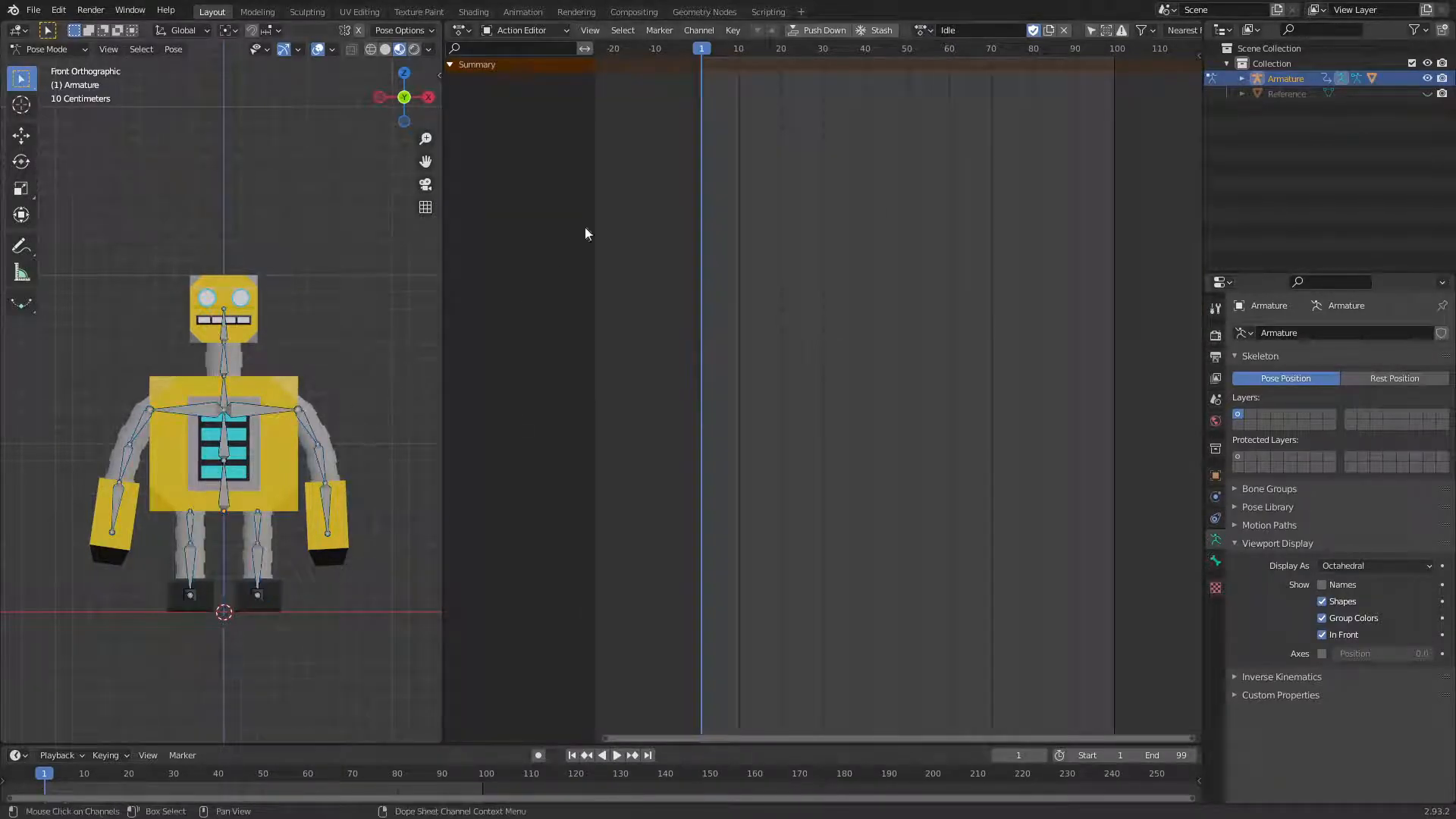
pyautogui.moveTo(701, 47); pyautogui.dragTo(698, 60)
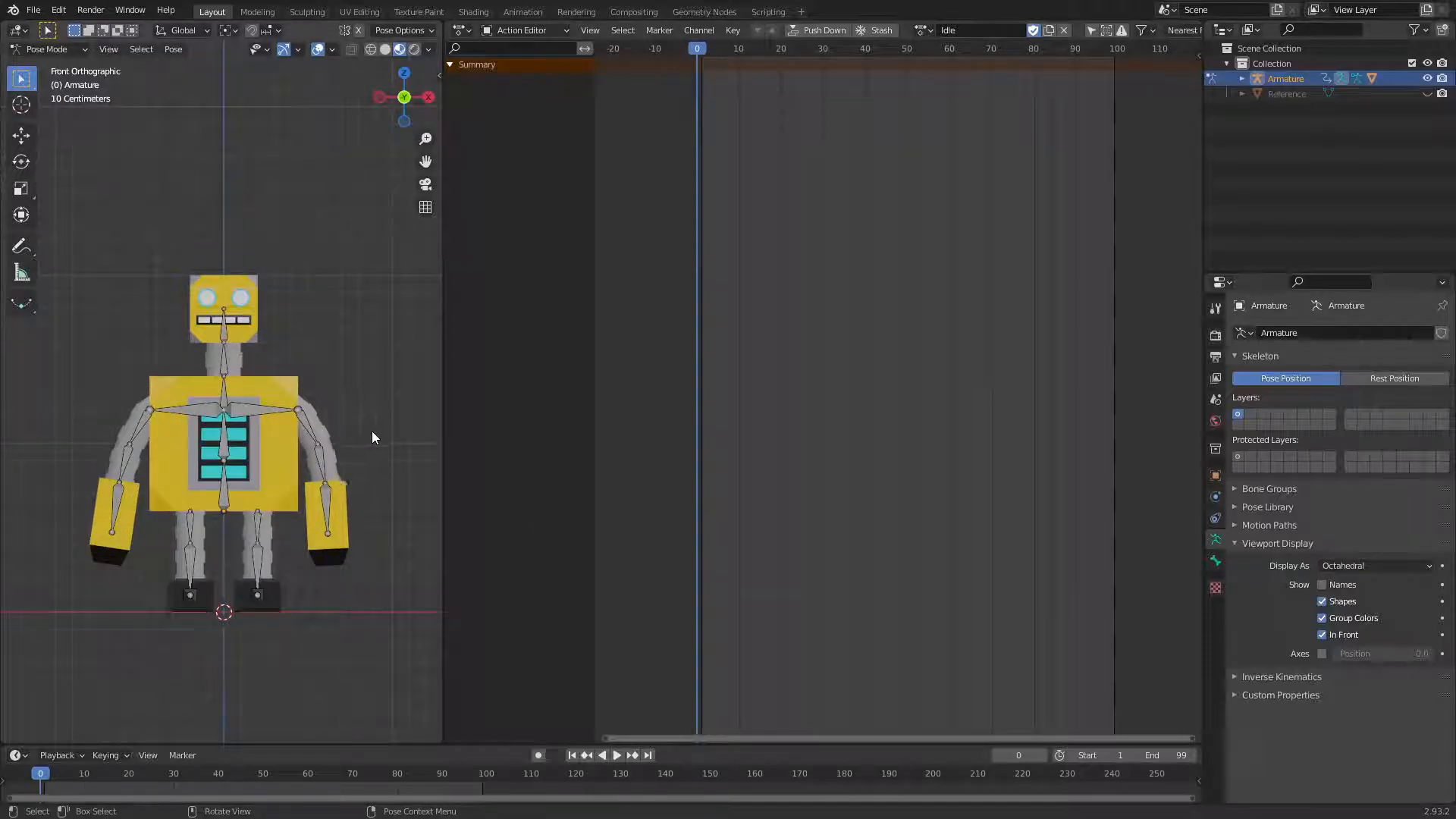
pyautogui.press('a')
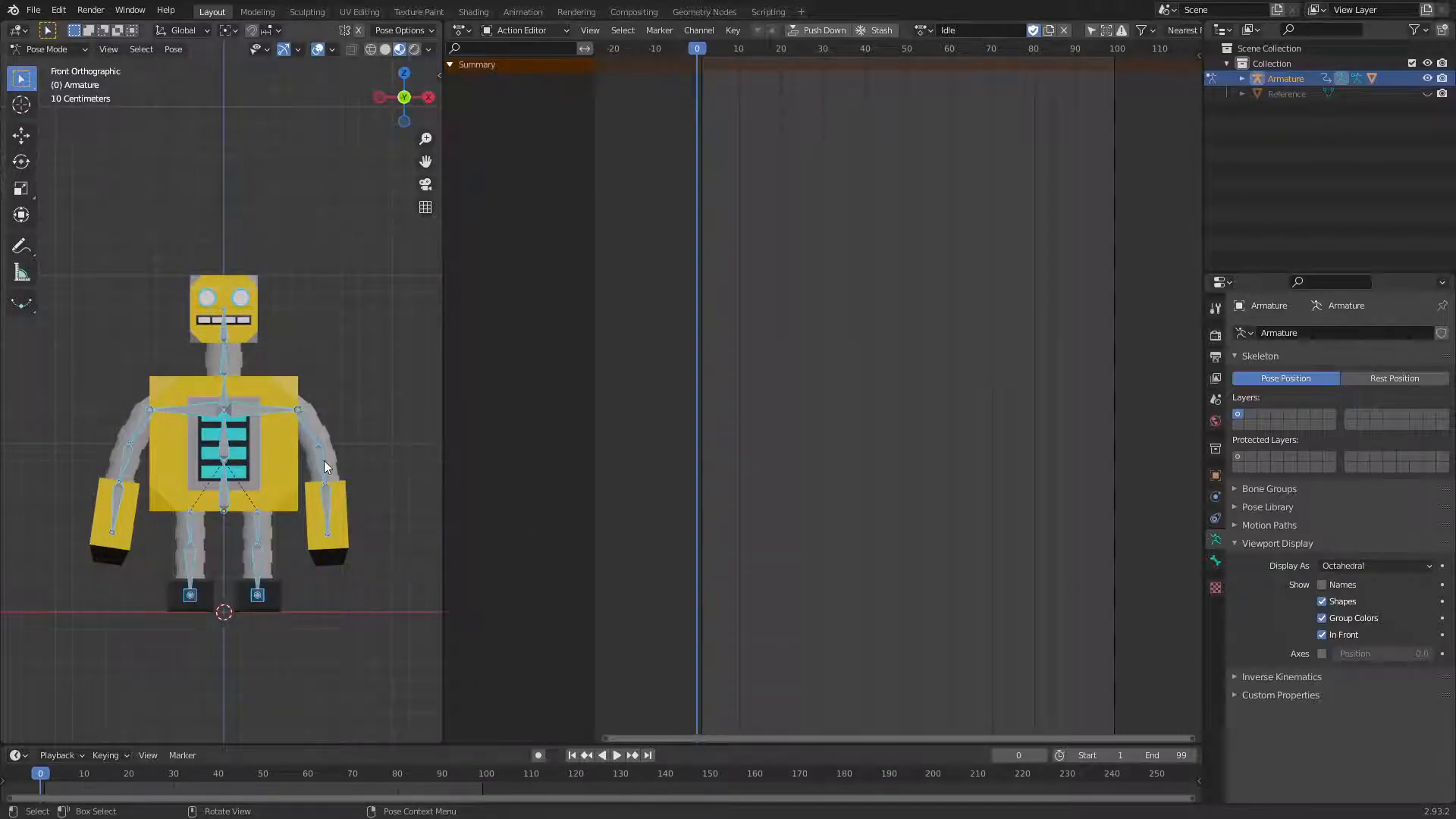
pyautogui.click(325, 460)
pyautogui.press('r')
pyautogui.click(339, 505)
pyautogui.click(324, 507)
pyautogui.press('r')
pyautogui.click(345, 497)
# Insert keyframes for all bones at frame 0 of the Idle action
pyautogui.click(292, 449)
pyautogui.press('a')
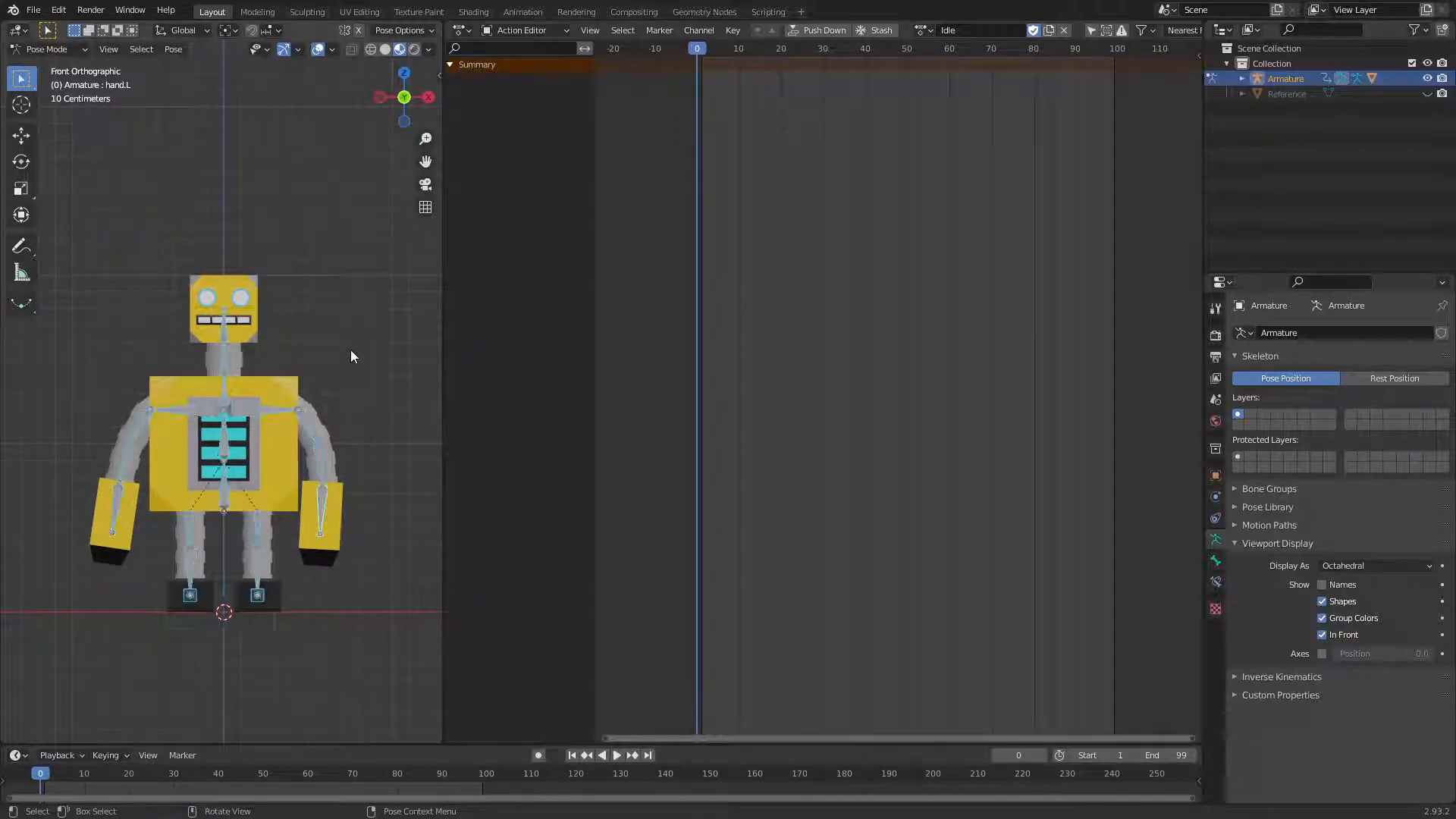
pyautogui.press('i')
pyautogui.click(351, 351)
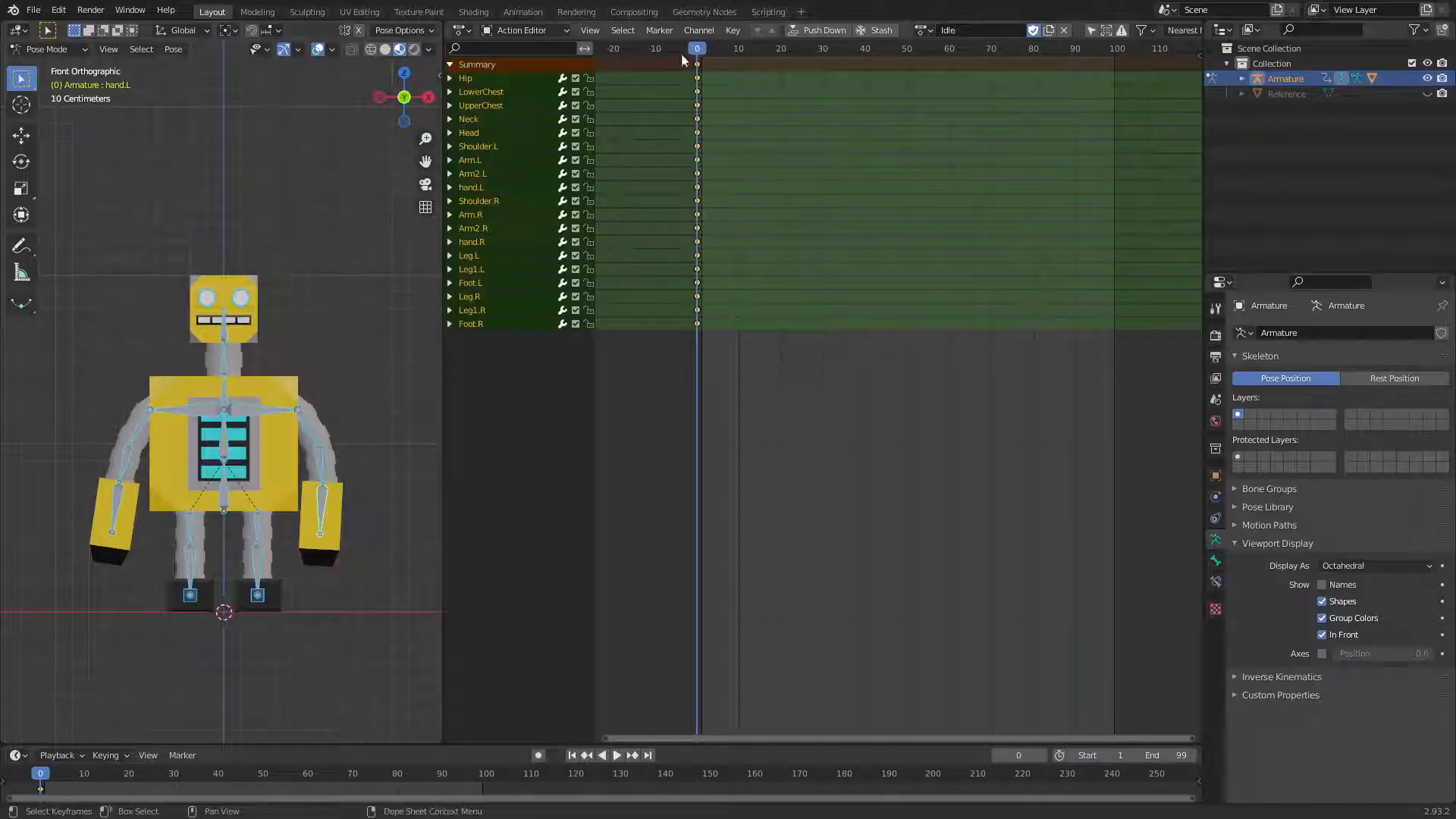
# Insert keyframes for all bones with the same pose at frame 100 of the Idle action
pyautogui.moveTo(698, 49); pyautogui.dragTo(1119, 88)
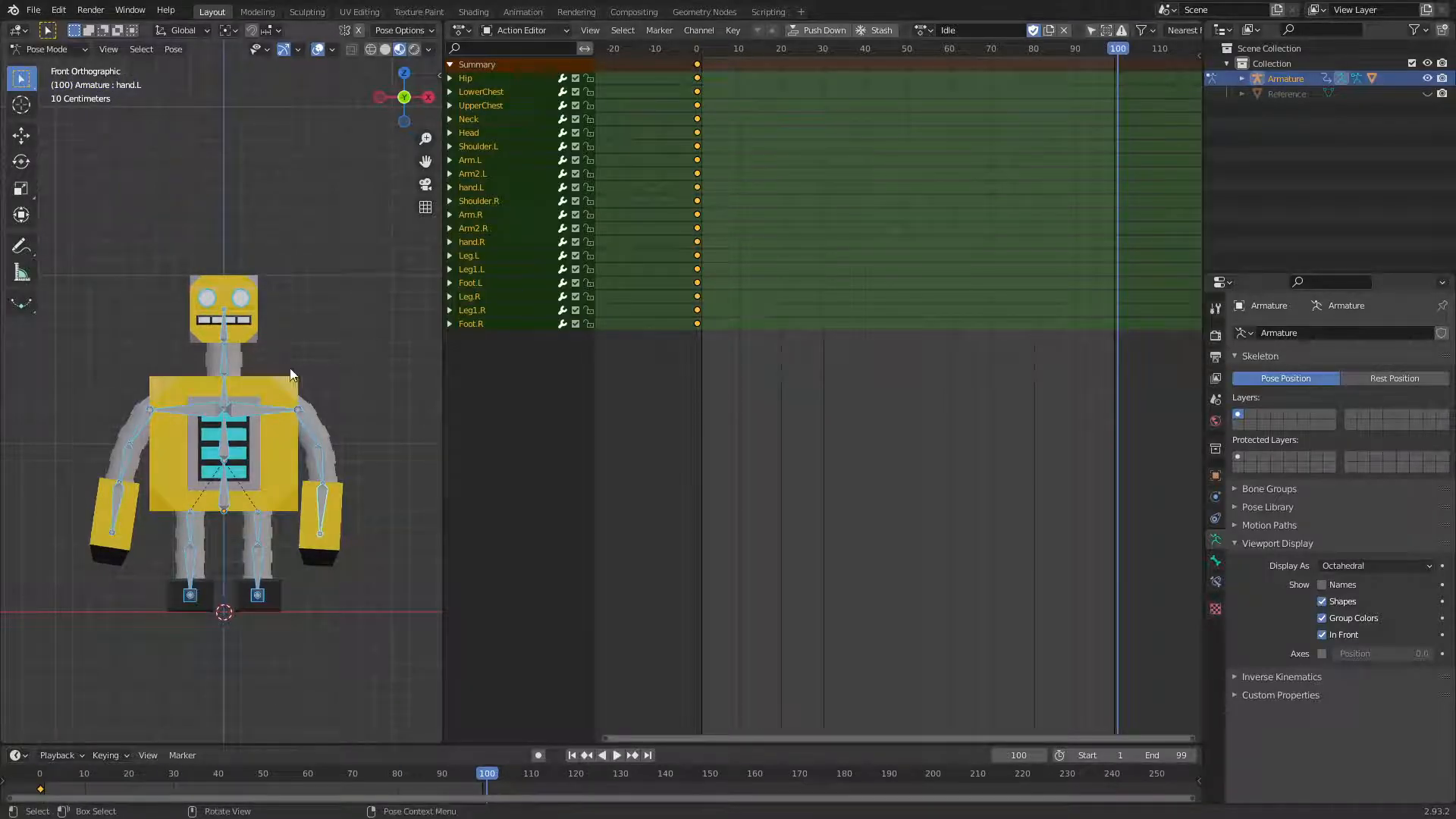
pyautogui.click(357, 352)
pyautogui.press('a')
pyautogui.press('i')
pyautogui.click(356, 352)
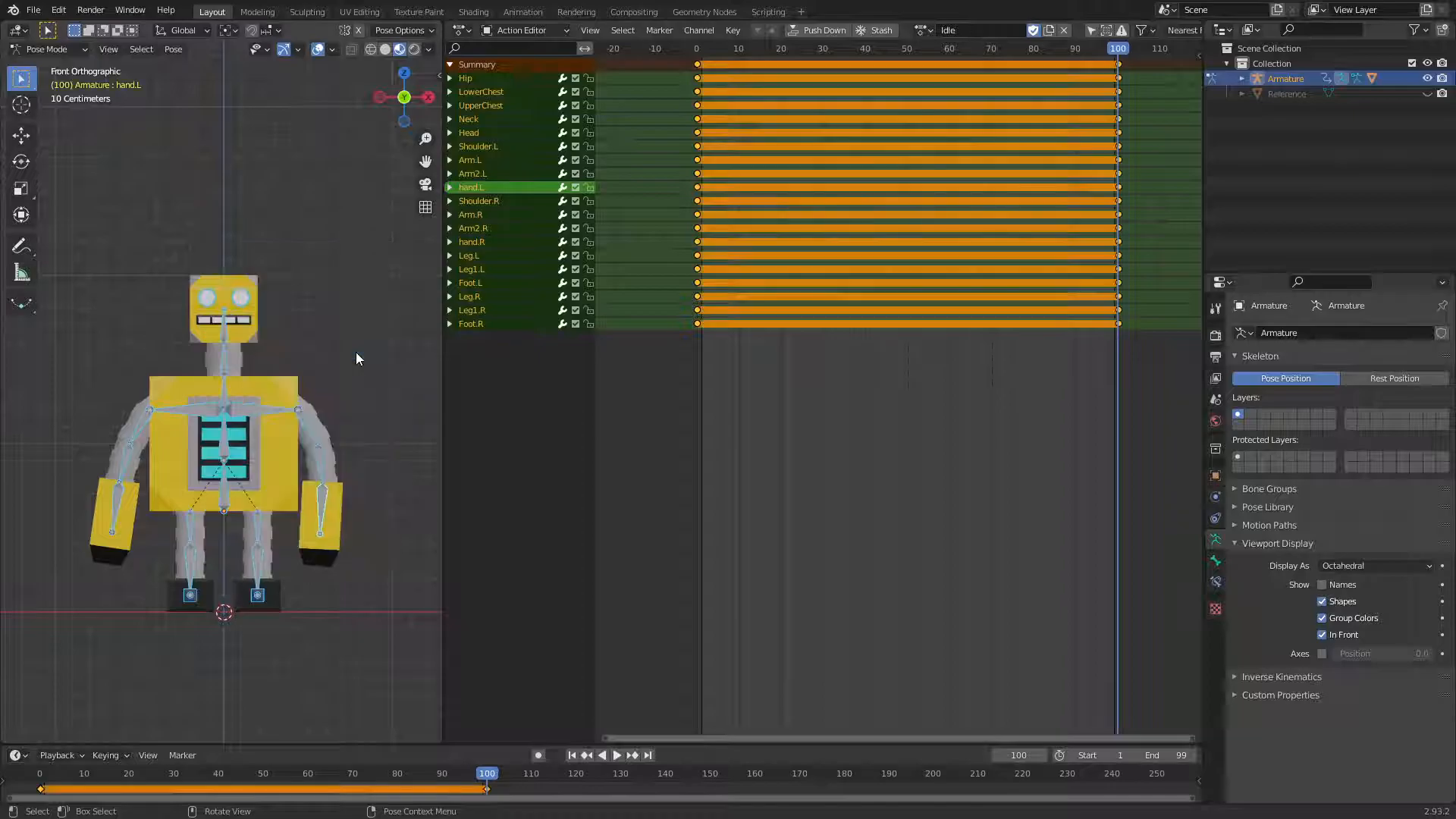
# At frame 50, copy the pose of all bones and paste it flipped on the X-axis
pyautogui.moveTo(1120, 49); pyautogui.dragTo(907, 89)
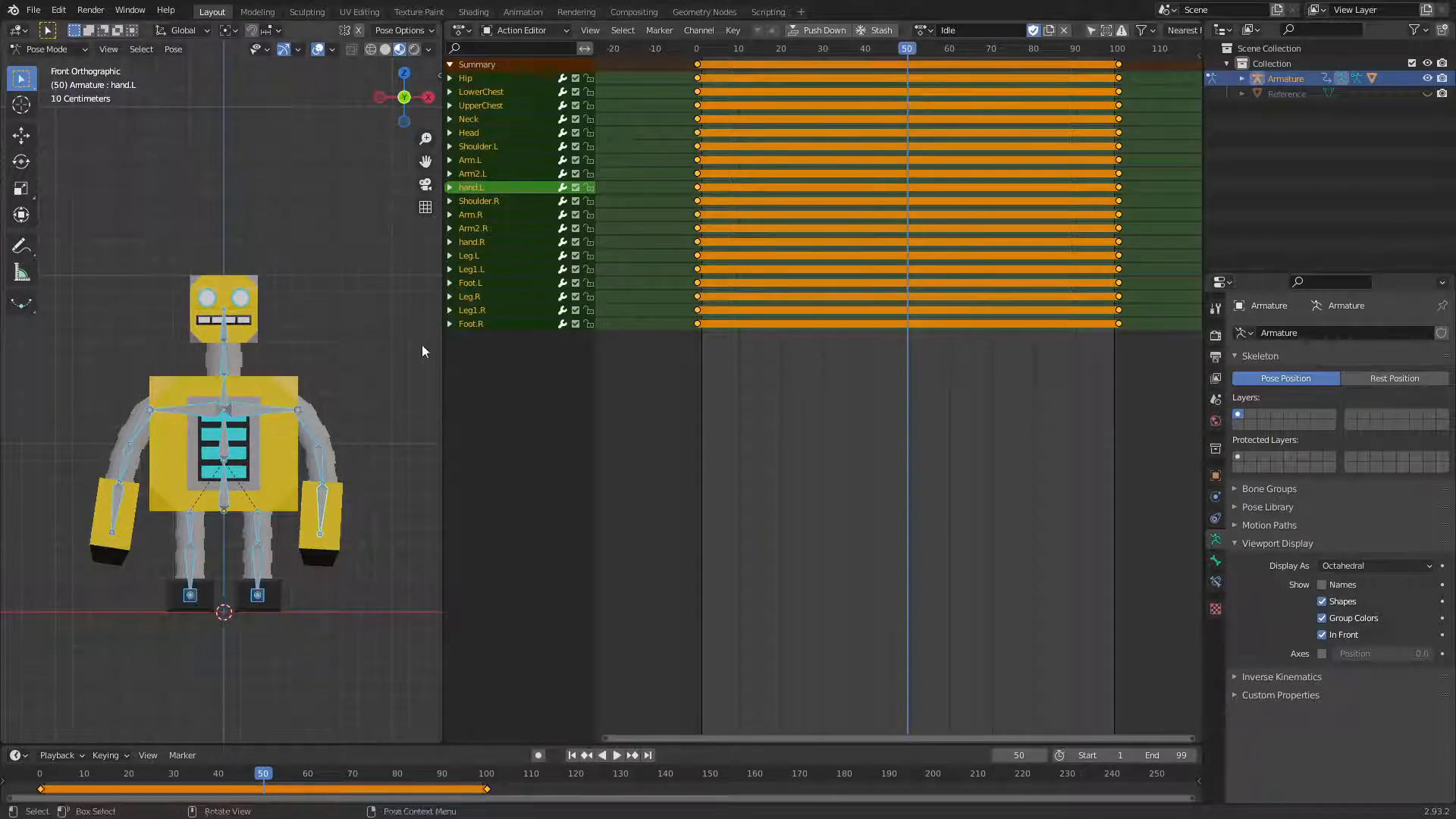
pyautogui.click(345, 408)
pyautogui.press('a')
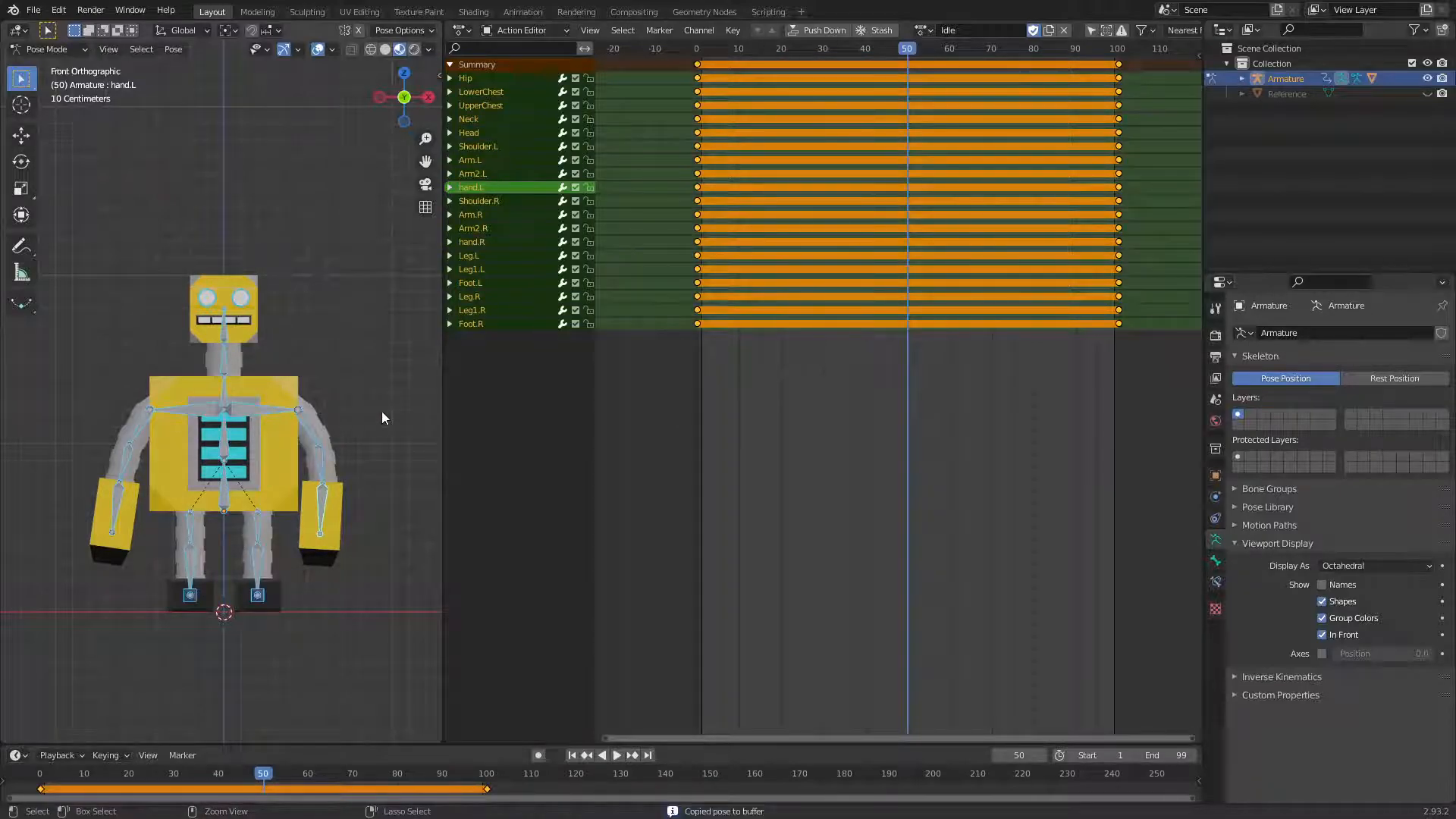
pyautogui.hotkey('ctrl', 'shift', 'v')
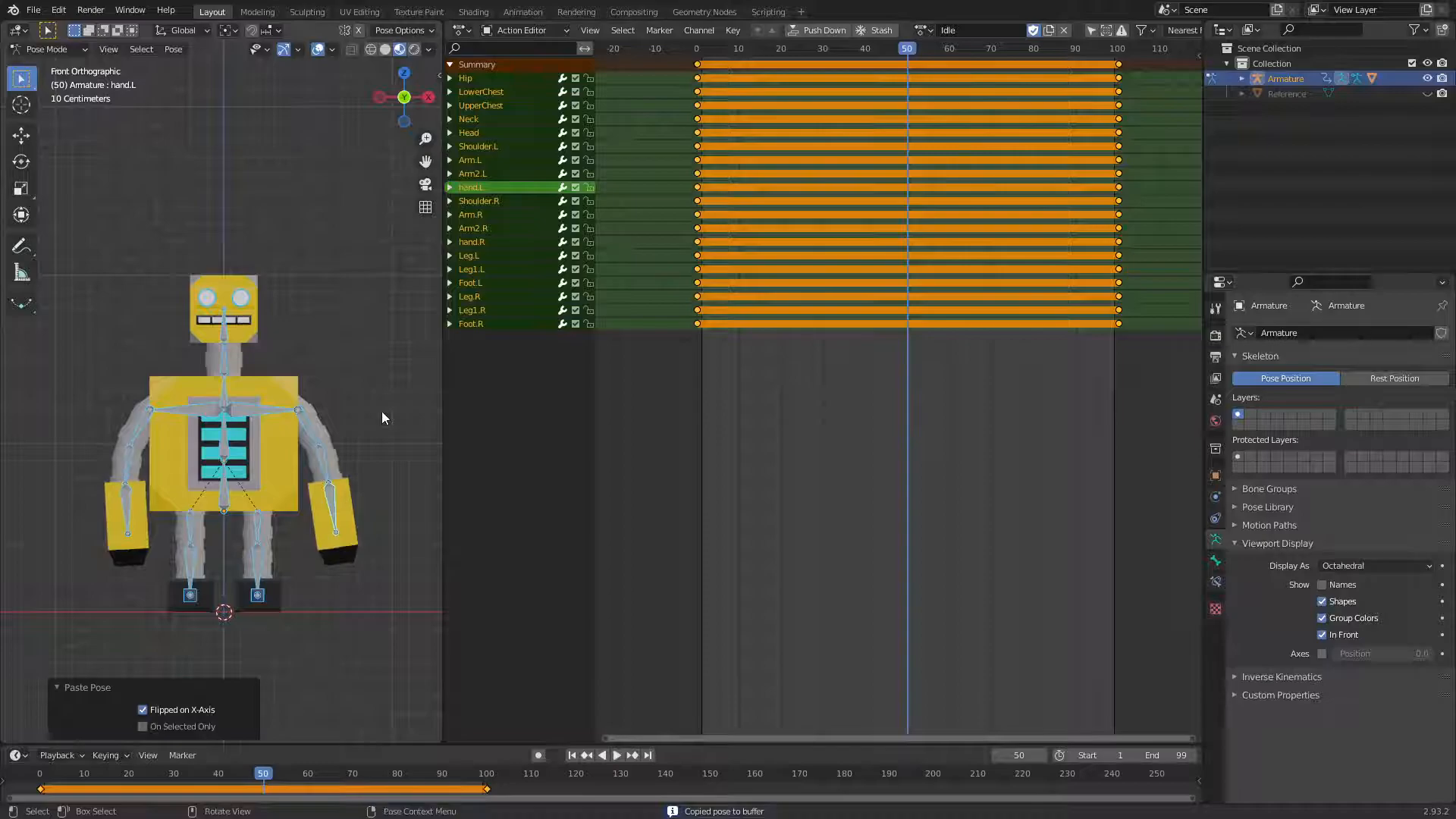
# Insert keyframes for all bones in the mirrored pose at frame 50 of the Idle action
pyautogui.click(382, 412)
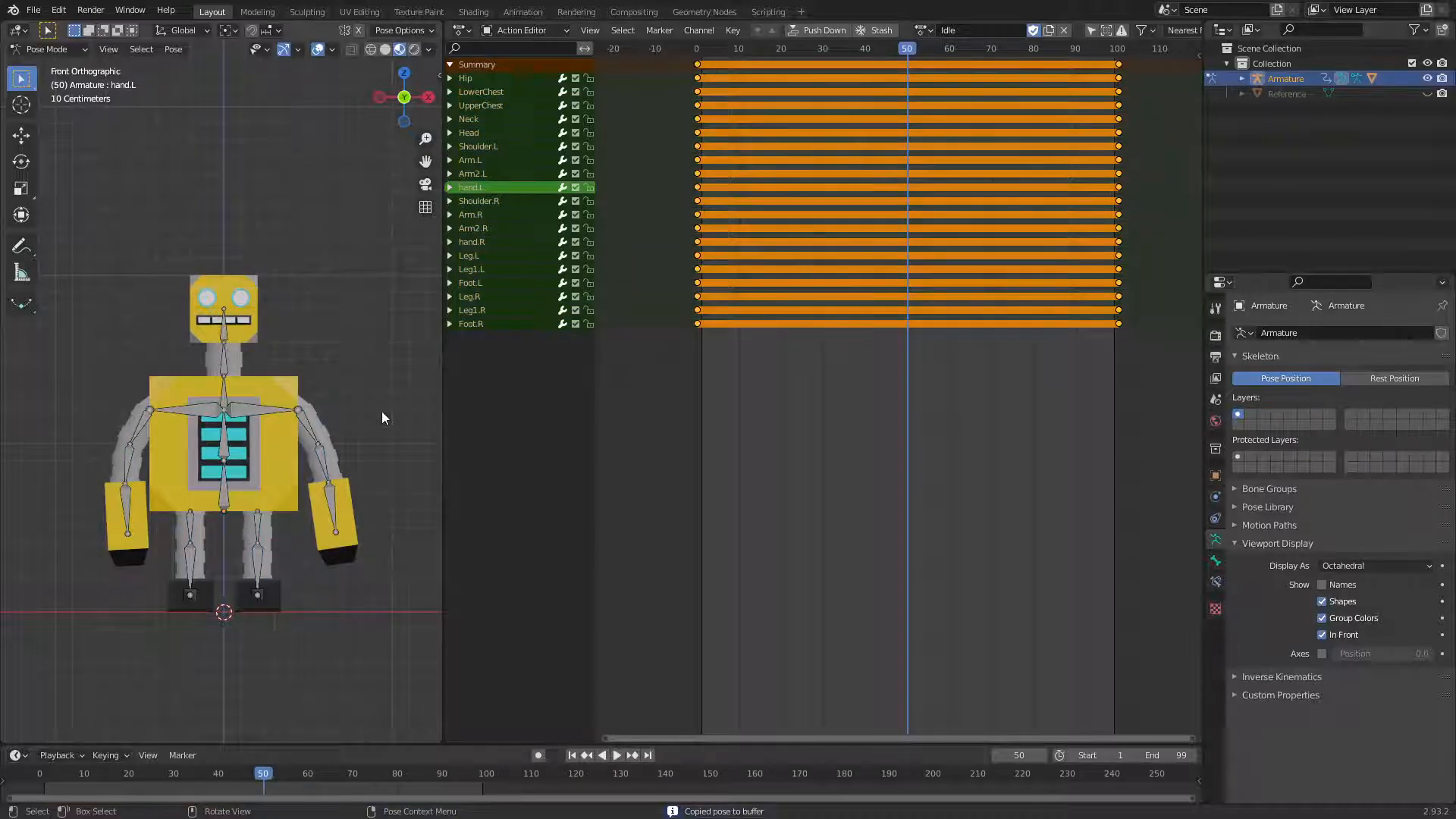
pyautogui.press('a')
pyautogui.press('i')
pyautogui.click(382, 412)
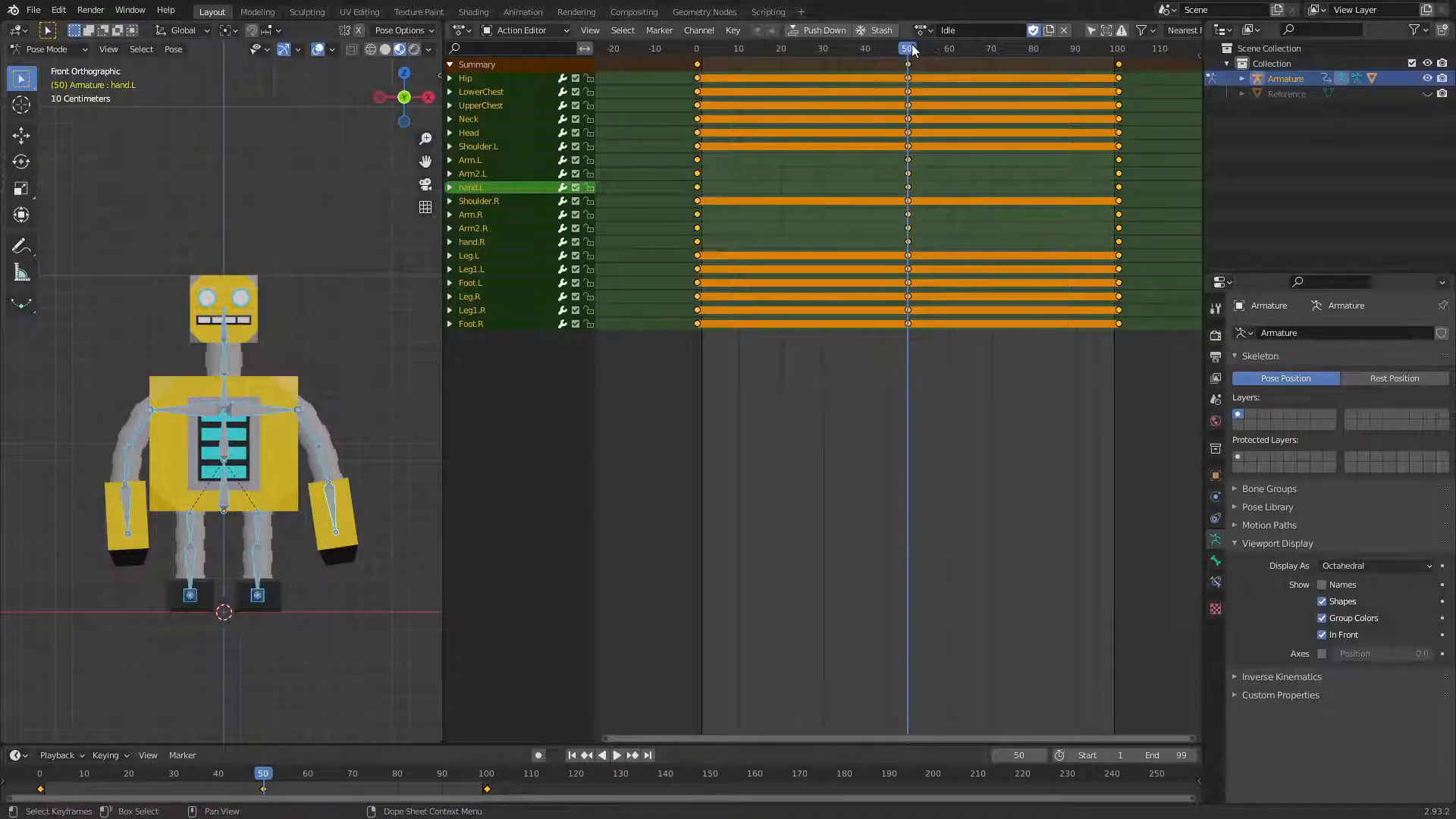
# Play back the Idle animation to check the loop, stop playback and deselect the bones
pyautogui.press('space')
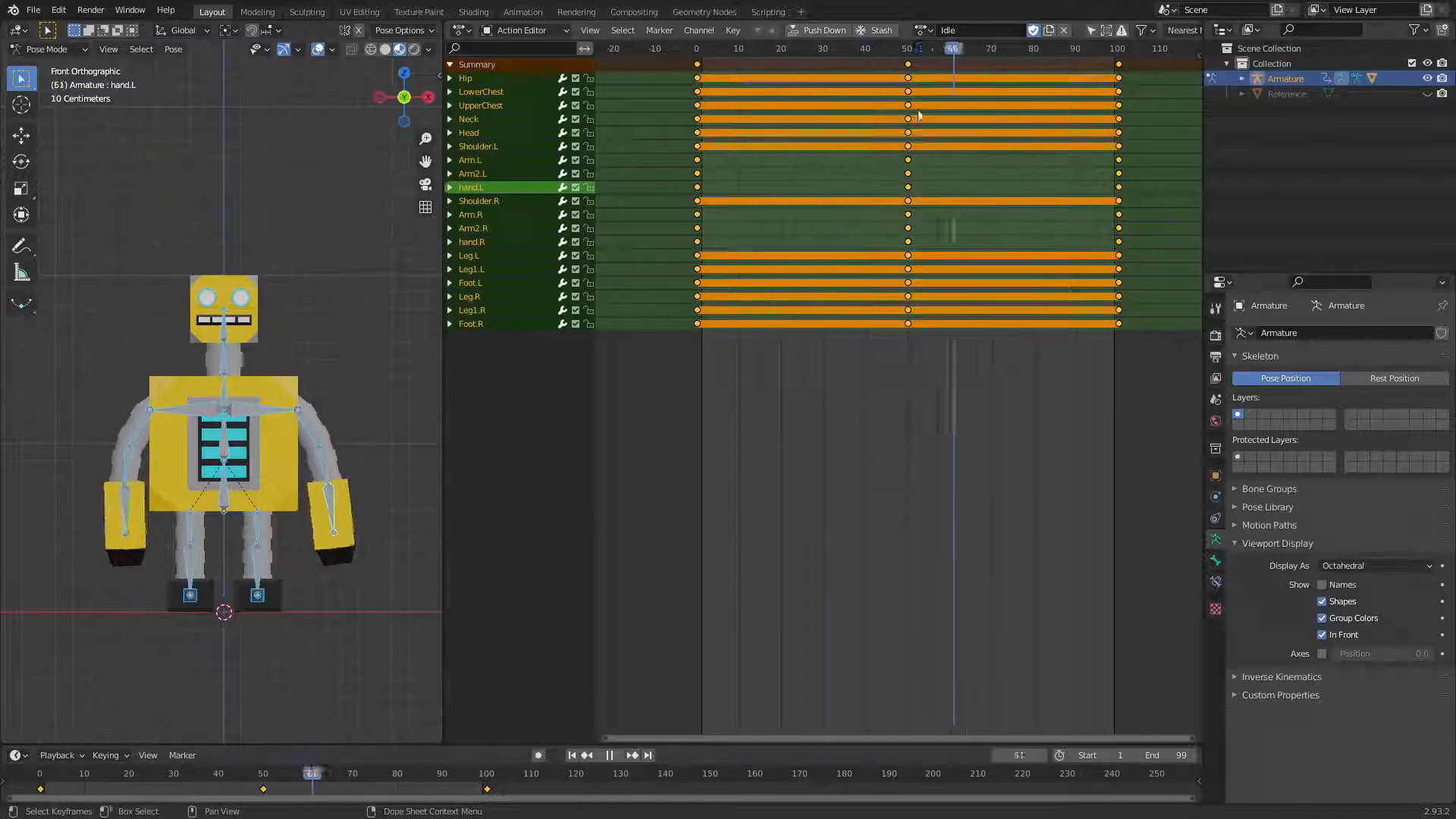
pyautogui.moveTo(1088, 150); pyautogui.dragTo(677, 193)
pyautogui.click(616, 755)
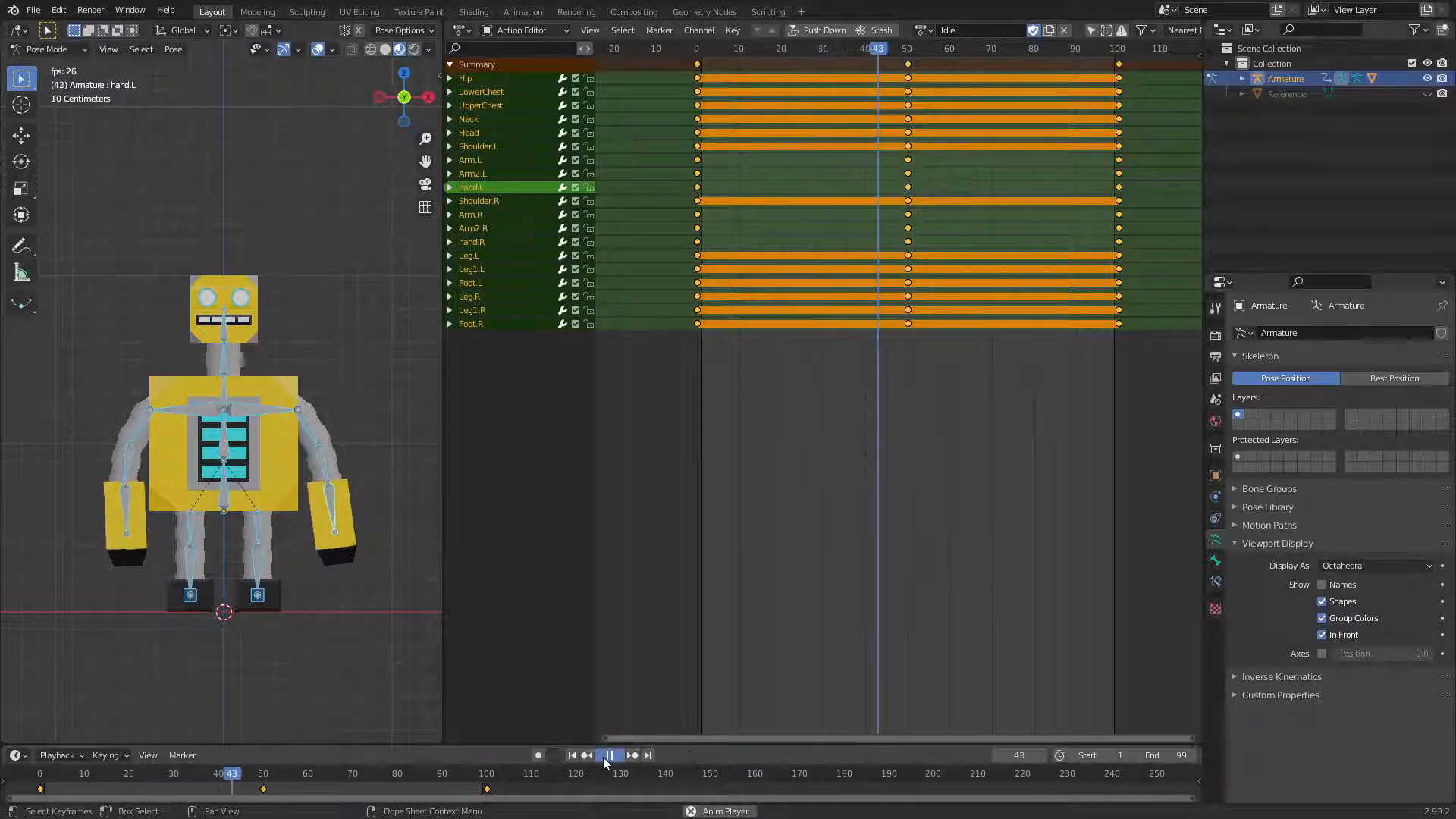
pyautogui.press('space')
pyautogui.click(1073, 385)
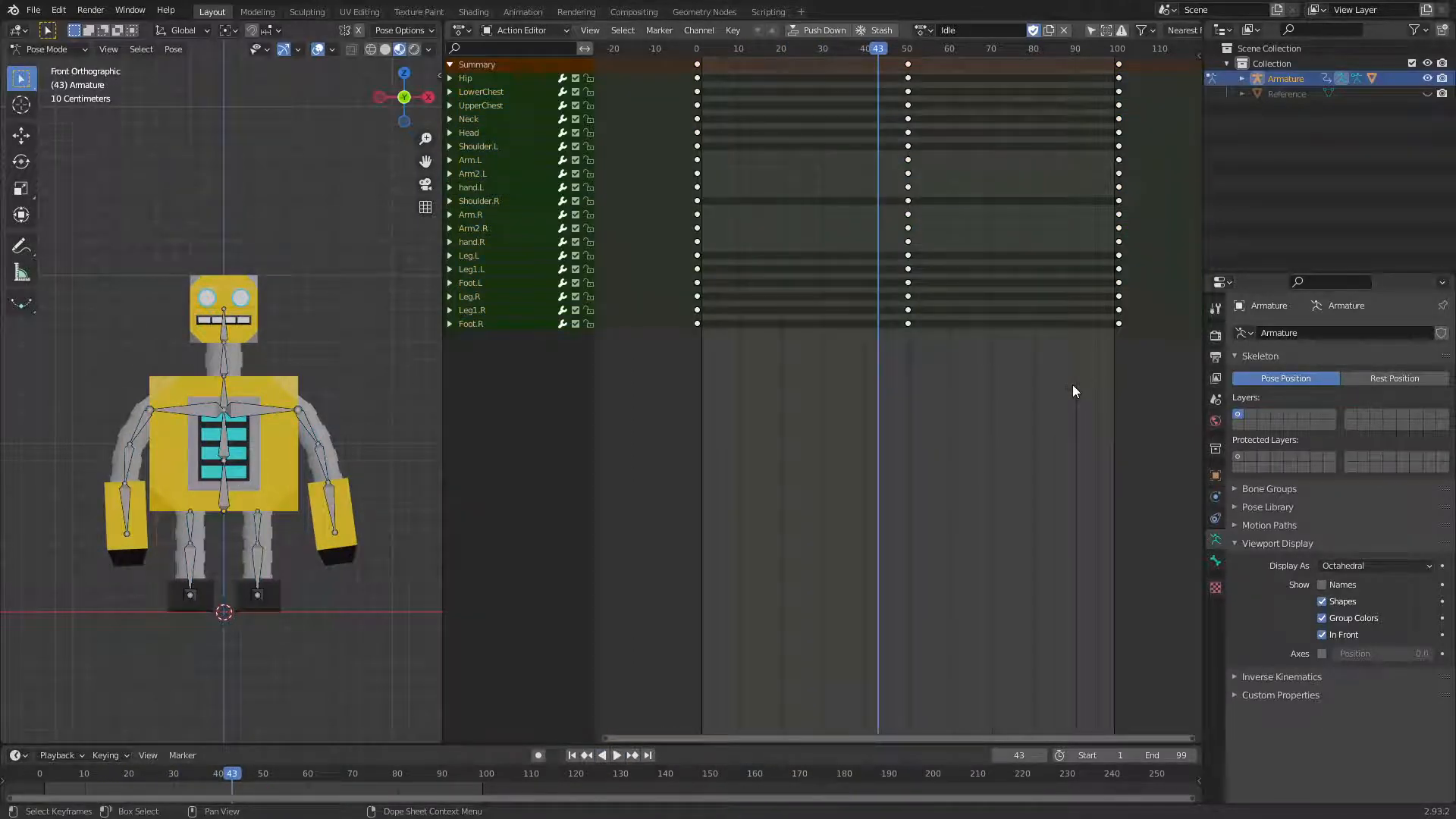
# Save the file and return the playhead to frame 0
pyautogui.hotkey('ctrl', 's')
pyautogui.moveTo(884, 51); pyautogui.dragTo(695, 55)
pyautogui.press('space')
pyautogui.press('space')
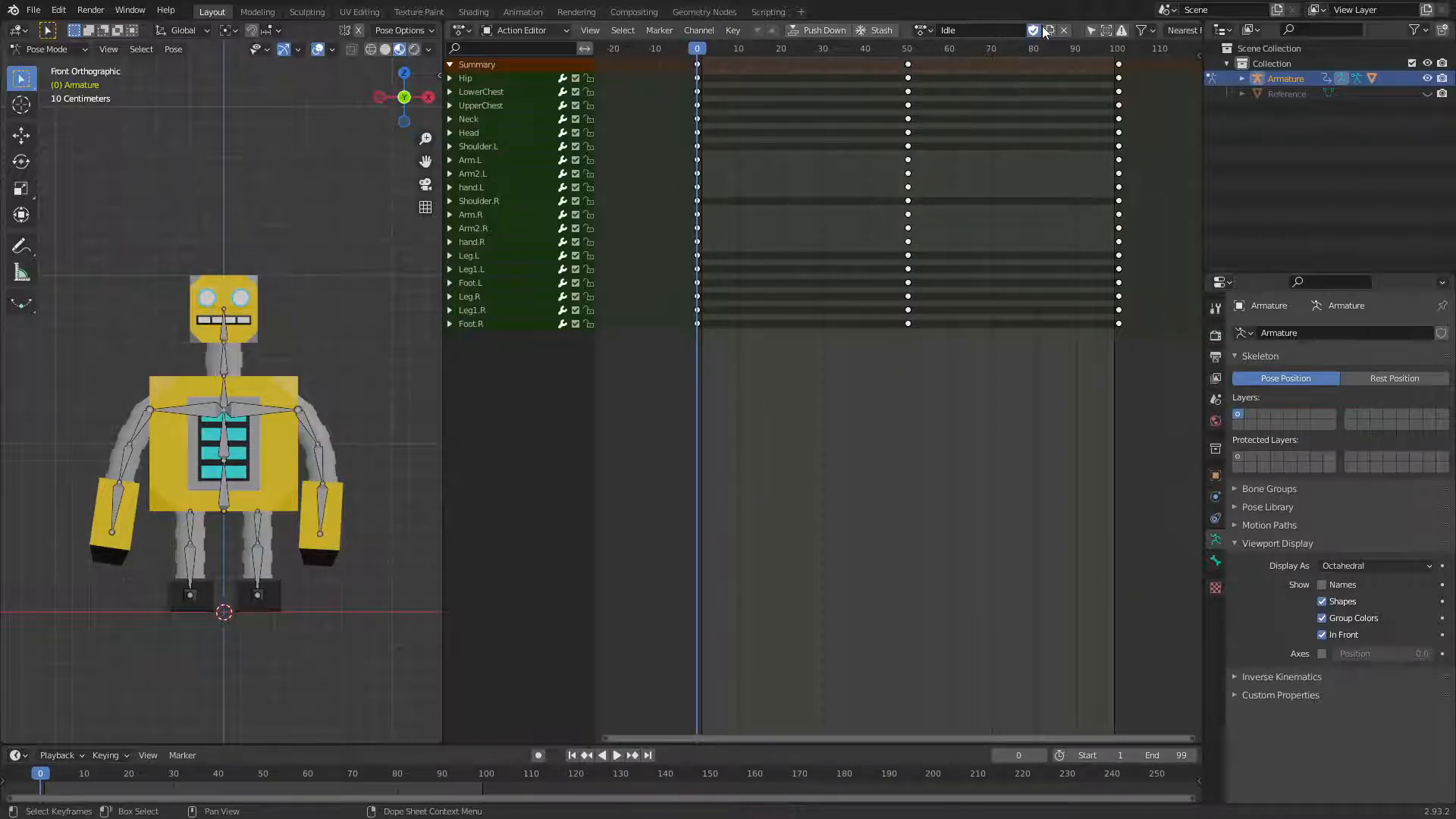
# Switch the armature to the Idle.001 action and duplicate it as a separate action
pyautogui.click(922, 31)
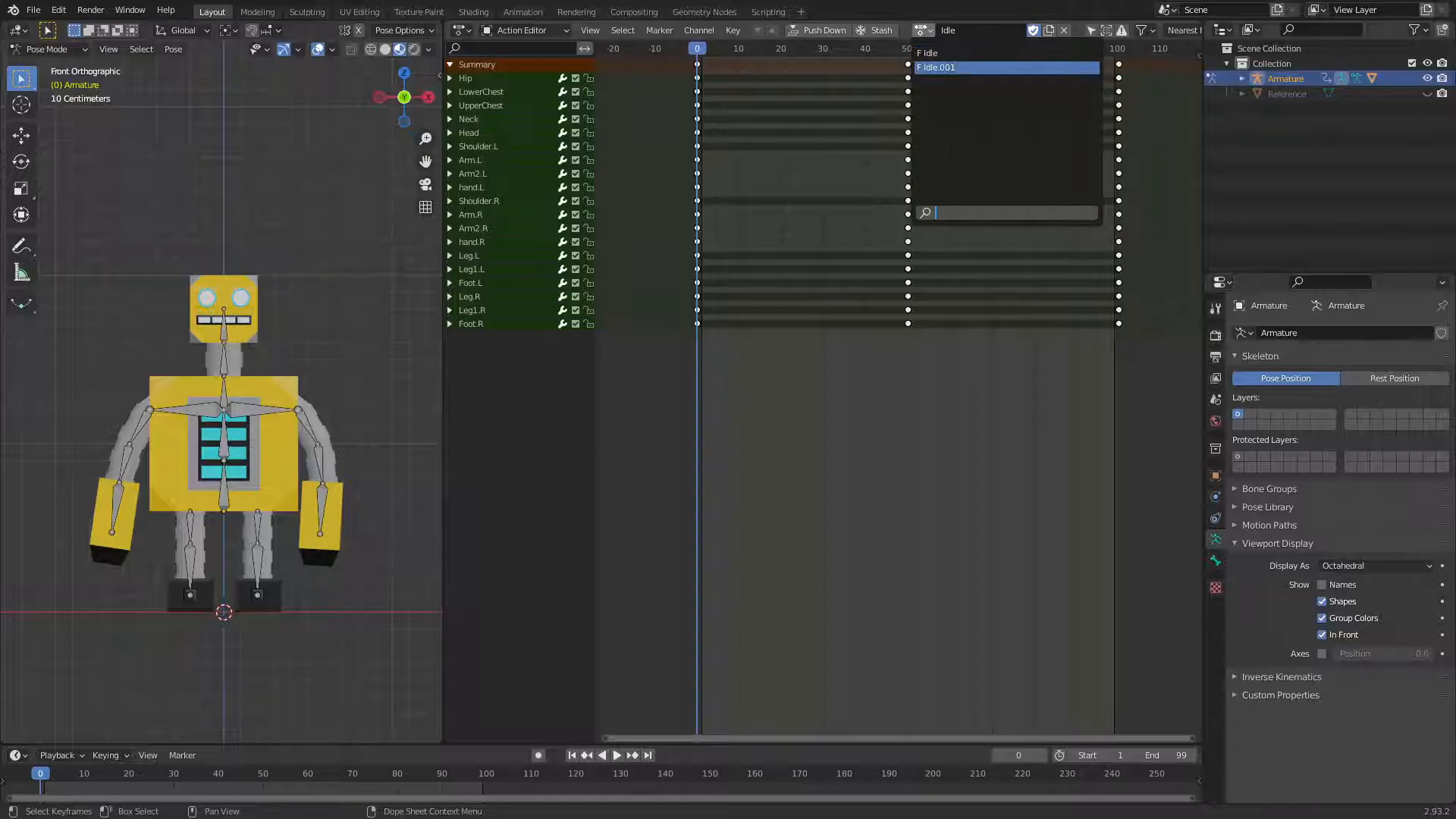
pyautogui.click(935, 67)
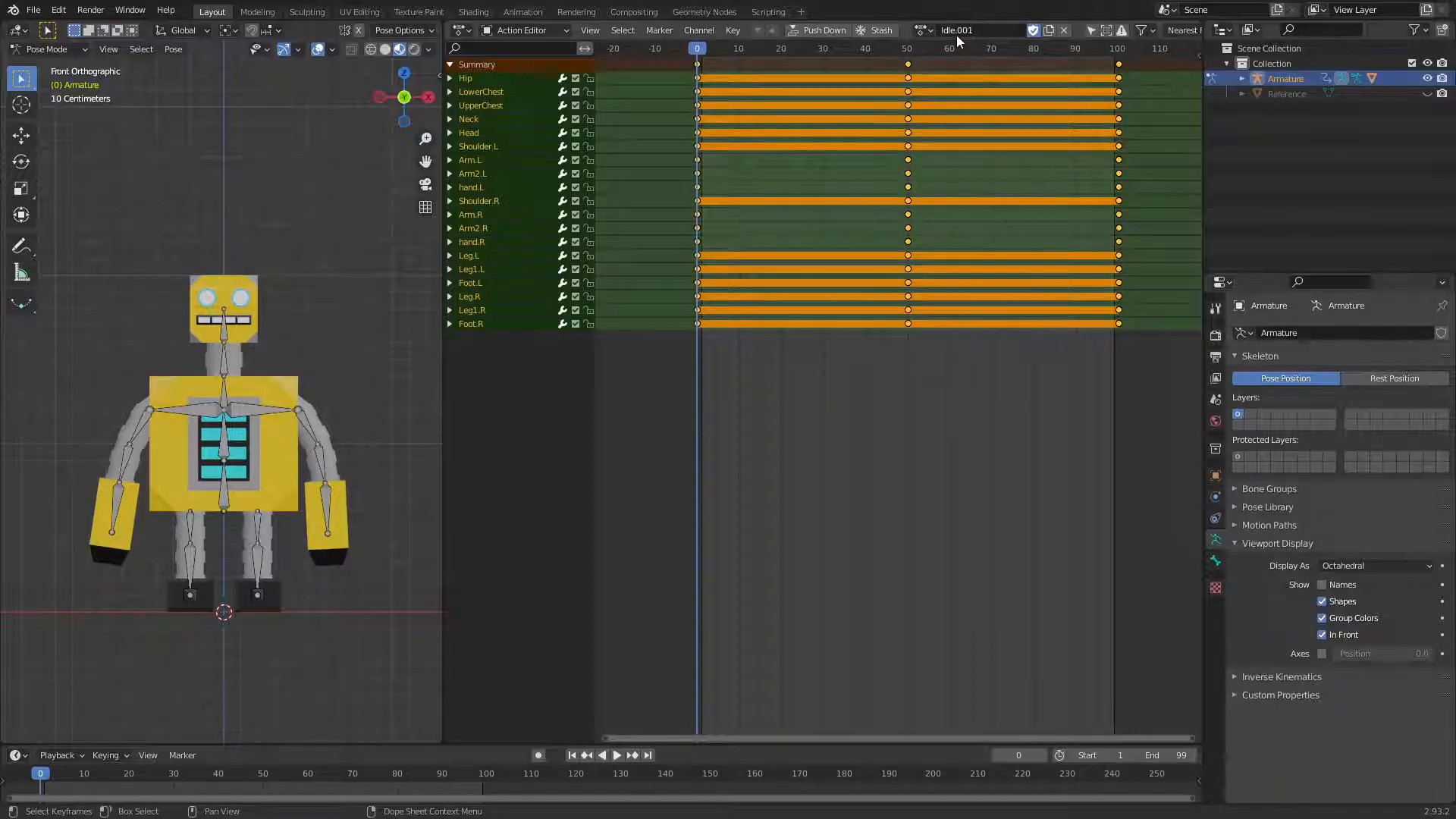
pyautogui.click(1049, 30)
pyautogui.doubleClick(998, 30)
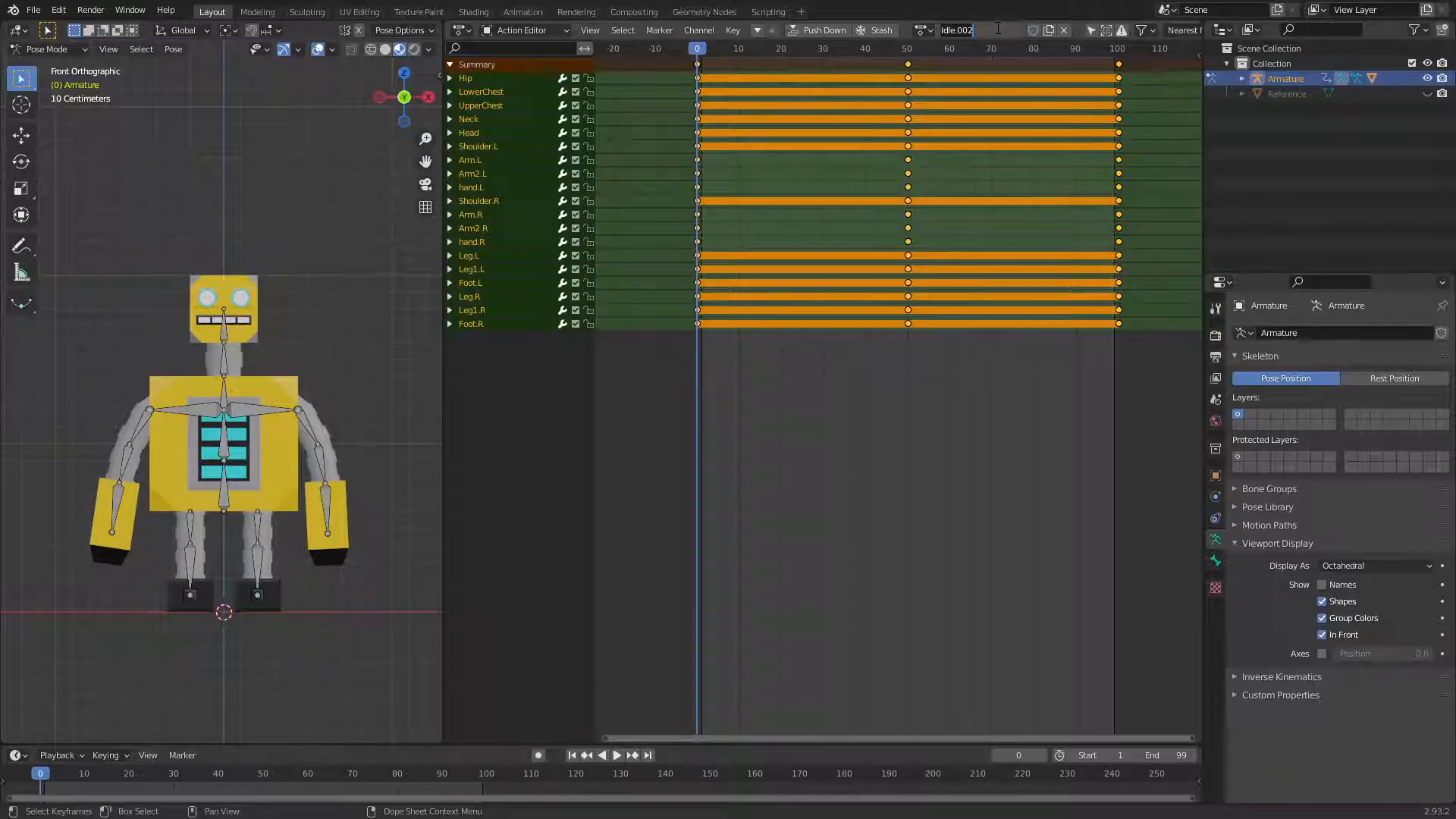
# Unlink the current action so that the armature has no action assigned
pyautogui.click(923, 32)
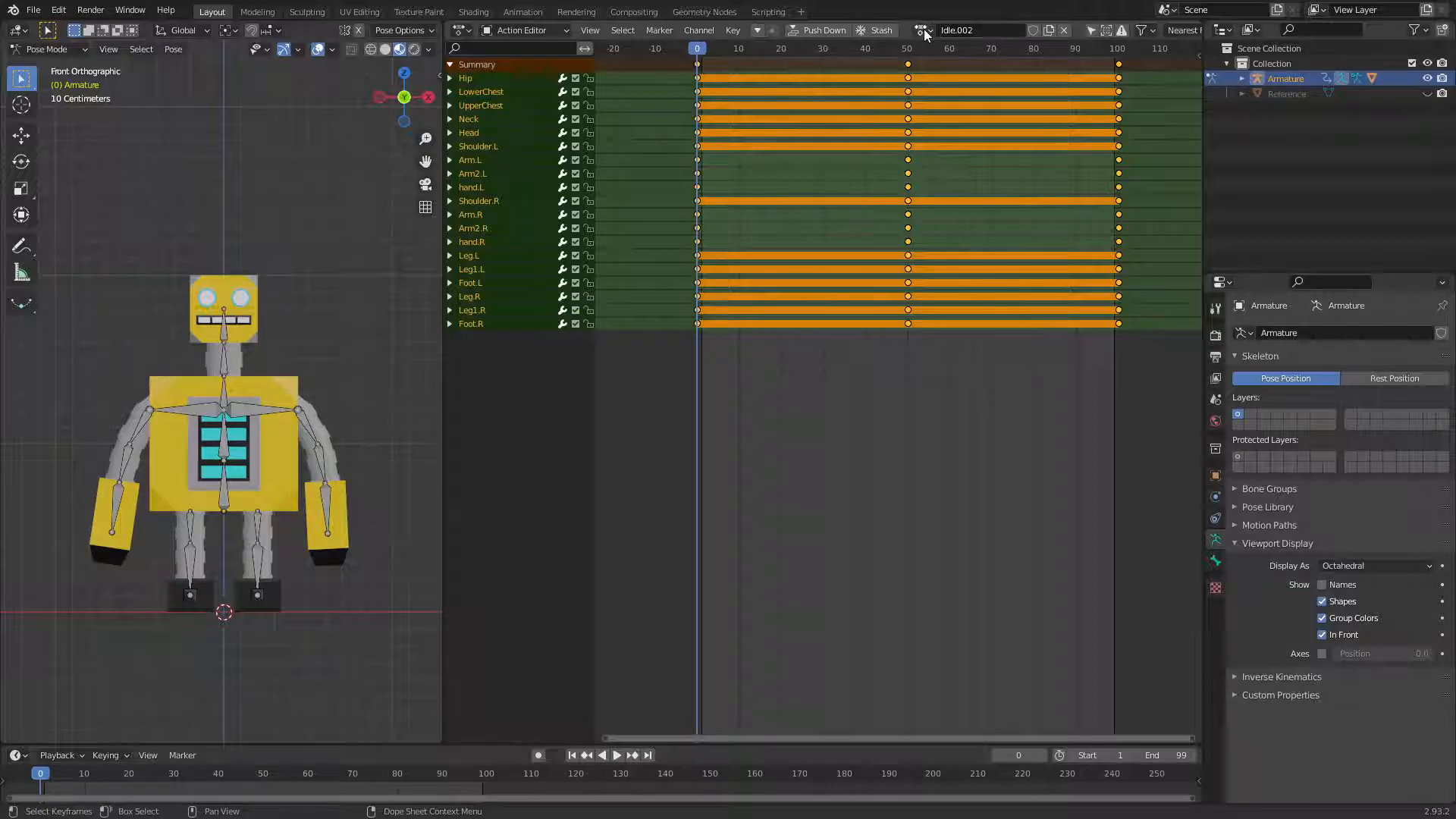
pyautogui.click(923, 32)
pyautogui.click(953, 68)
pyautogui.moveTo(1128, 422); pyautogui.dragTo(636, 11)
pyautogui.press('Delete')
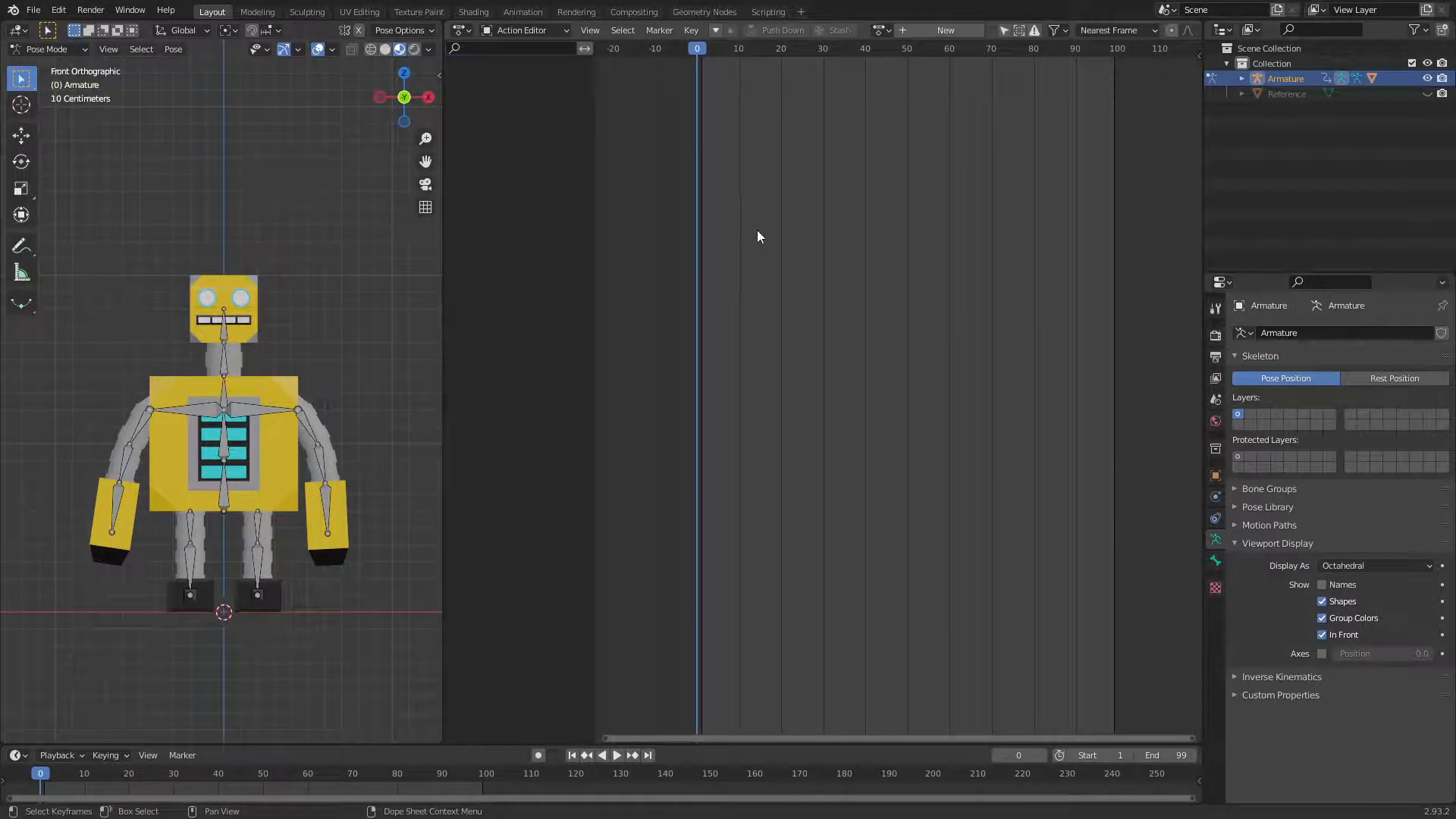
# Clear the rotation of all bones to return the robot to its rest pose
pyautogui.scroll(-1, 390, 333)
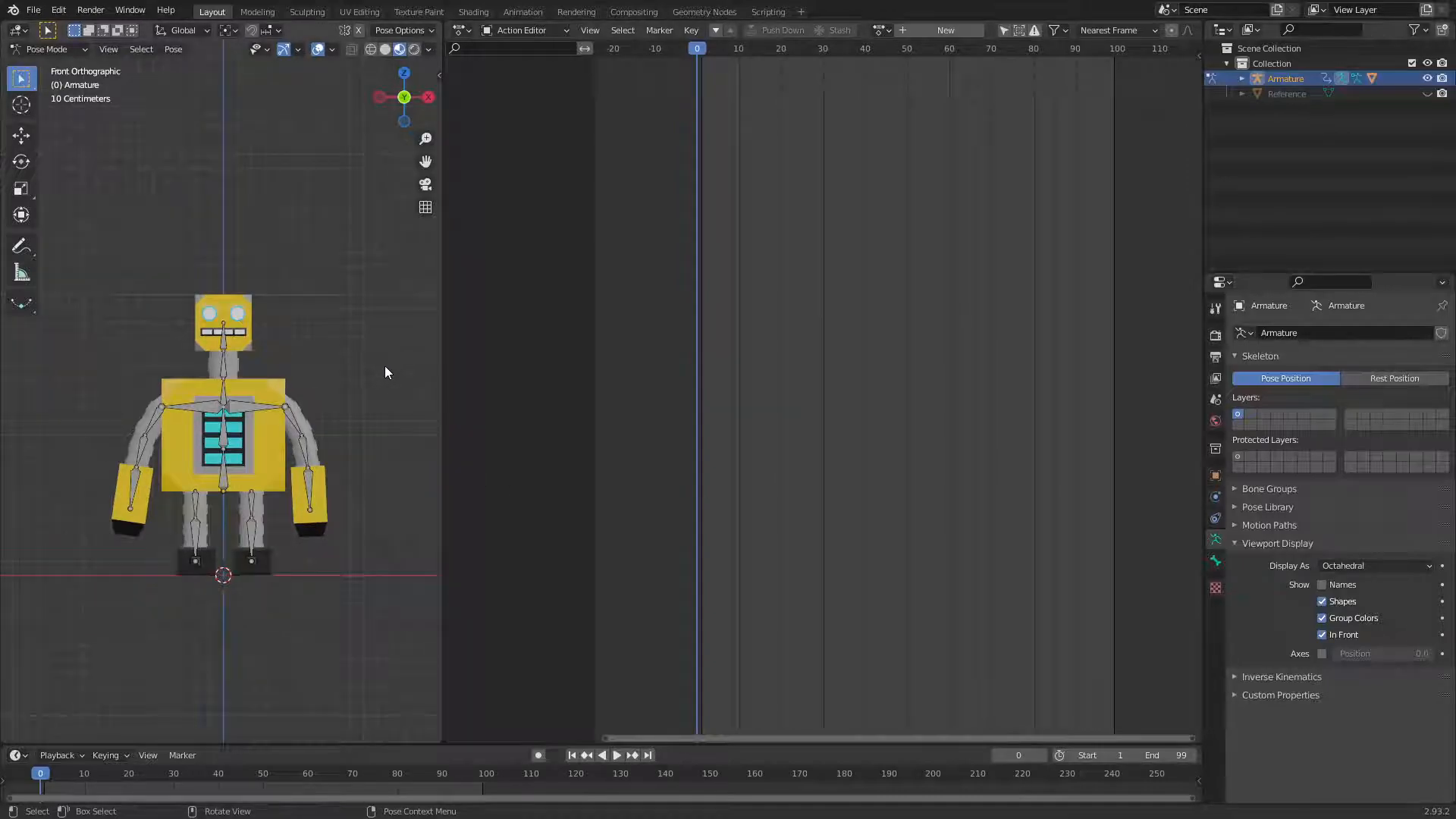
pyautogui.press('a')
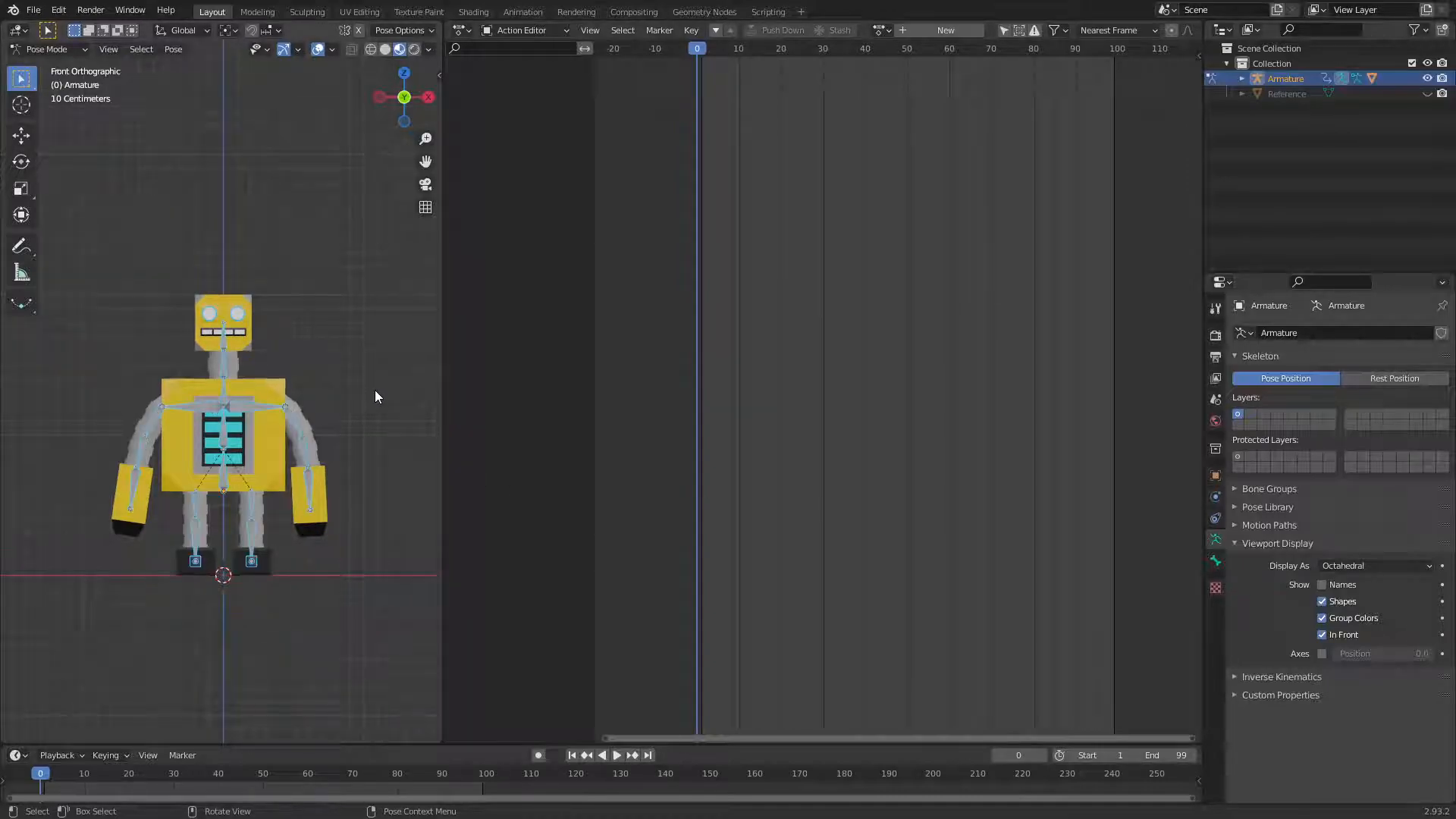
pyautogui.hotkey('alt', 'r')
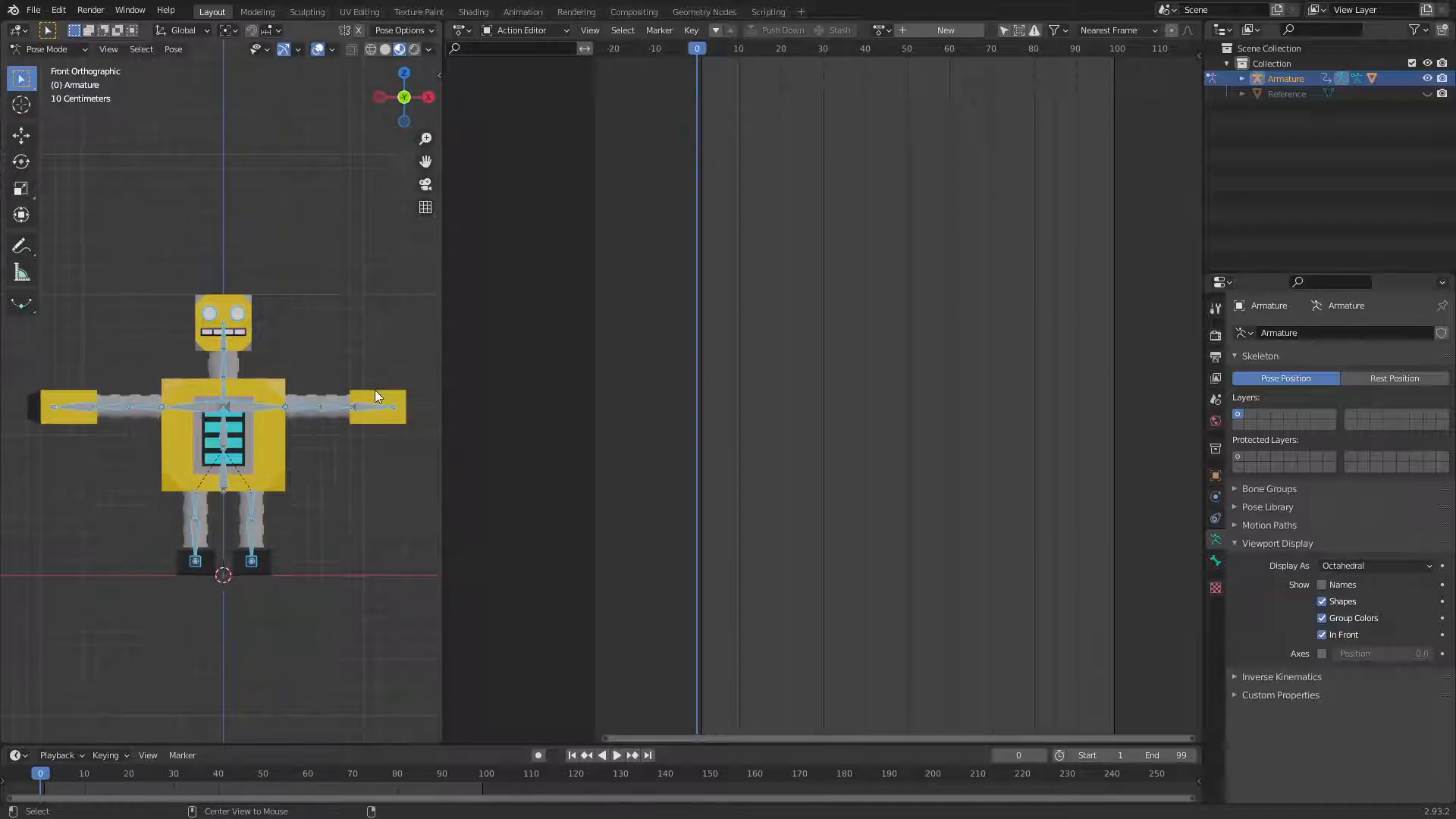
# Rotate the Arm.L bone by 65° in the front view to lower the robot's left arm
pyautogui.scroll(1, 347, 516)
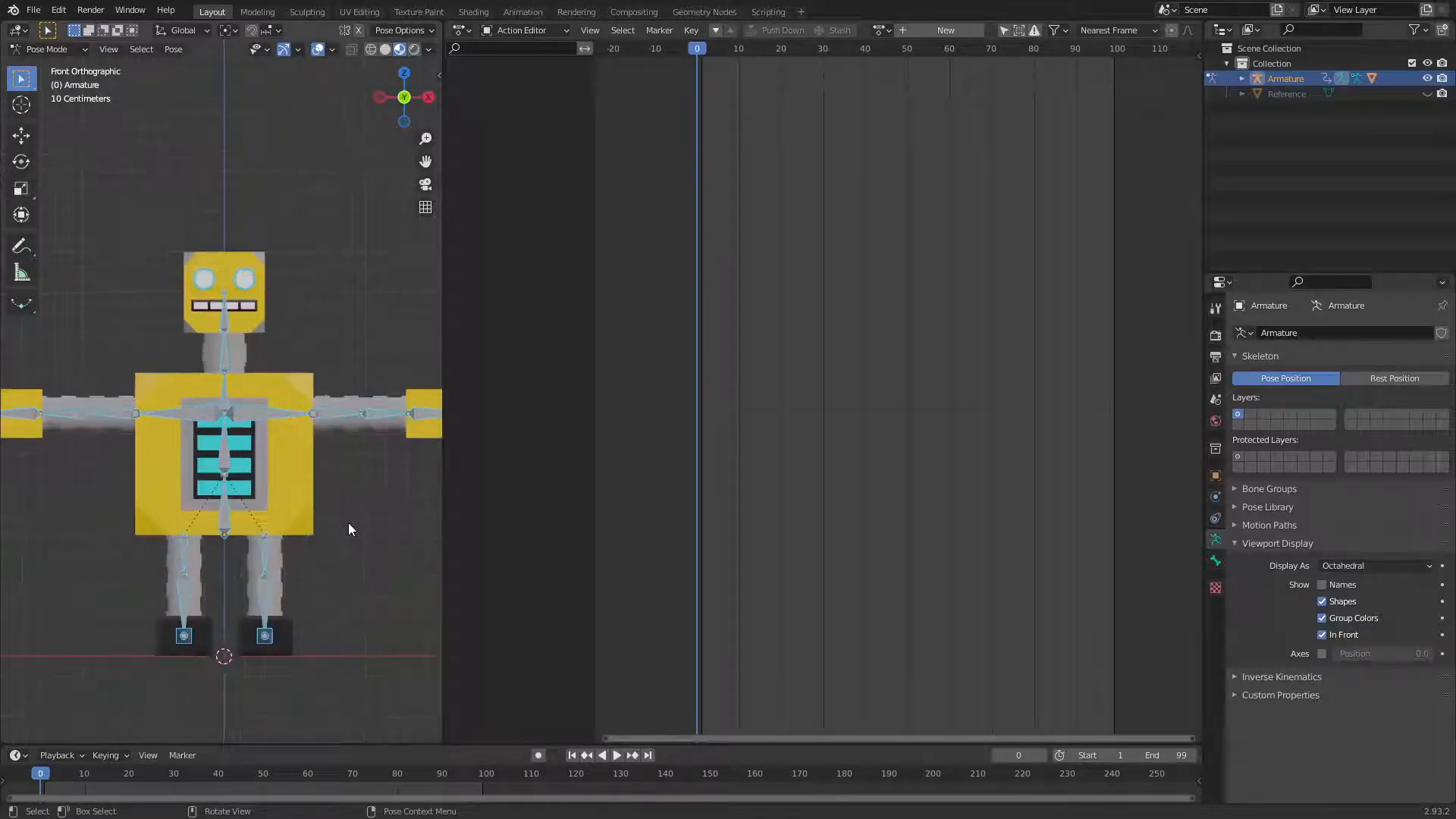
pyautogui.scroll(-1, 365, 540)
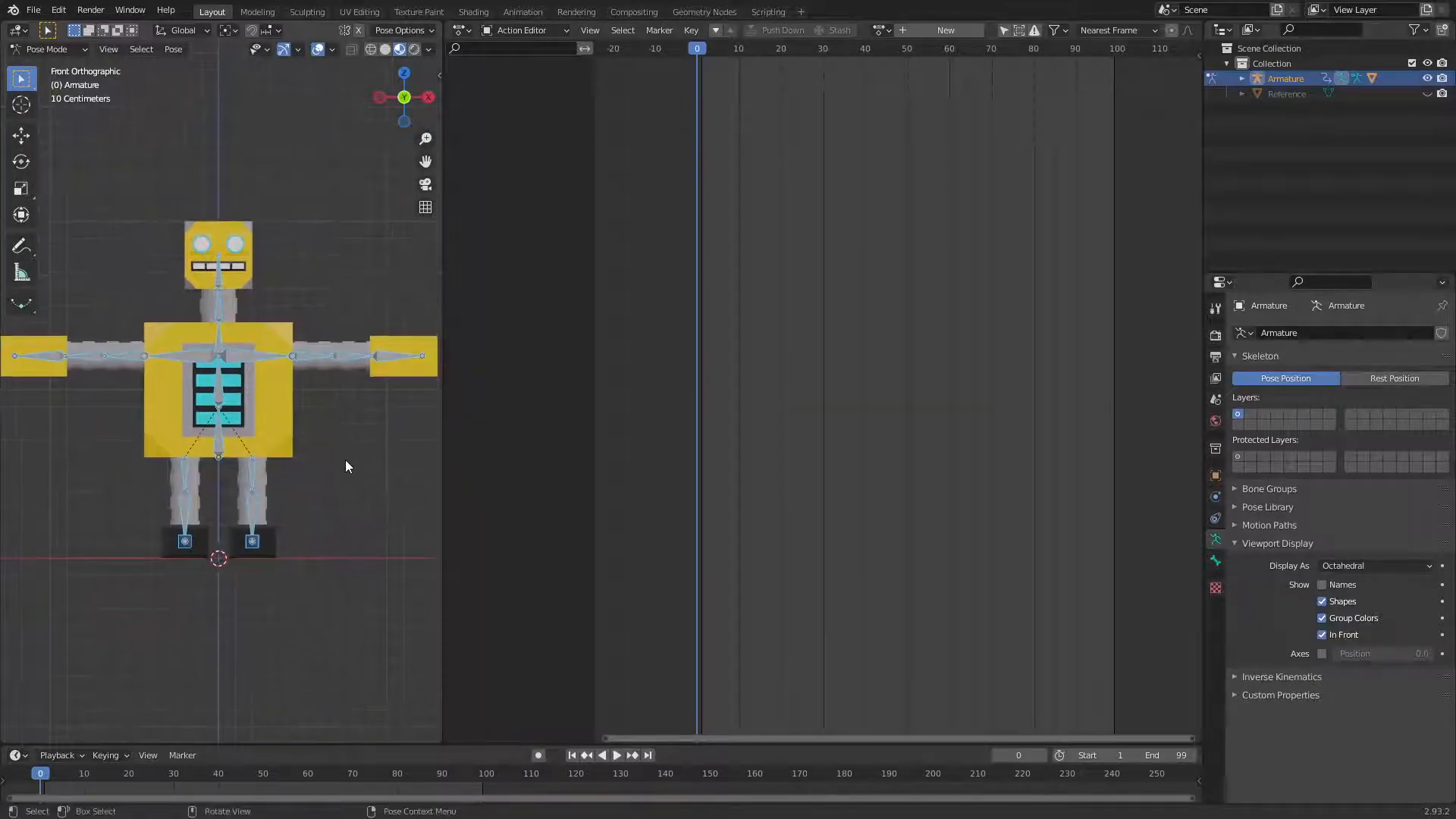
pyautogui.click(316, 356)
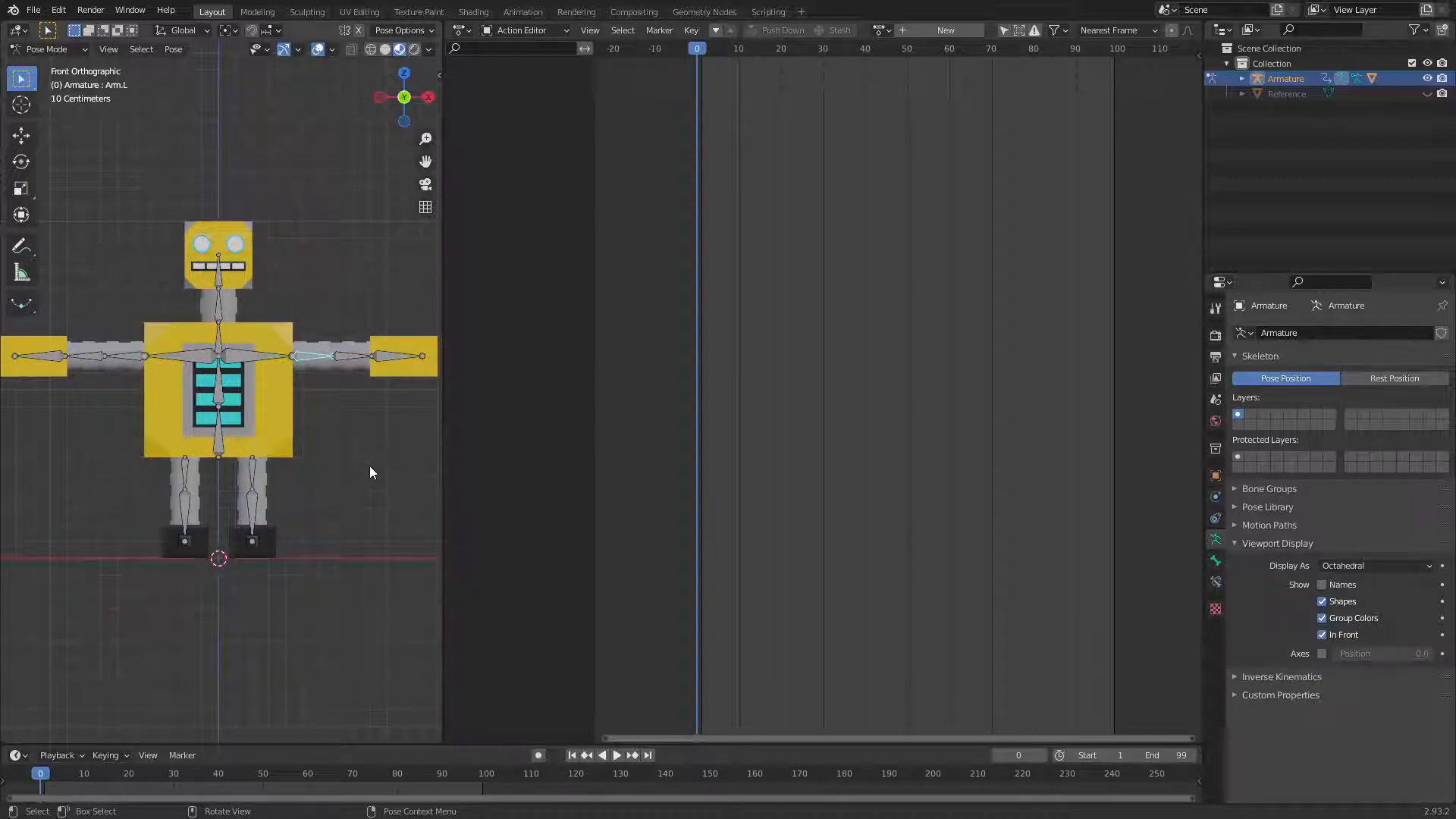
pyautogui.press('r')
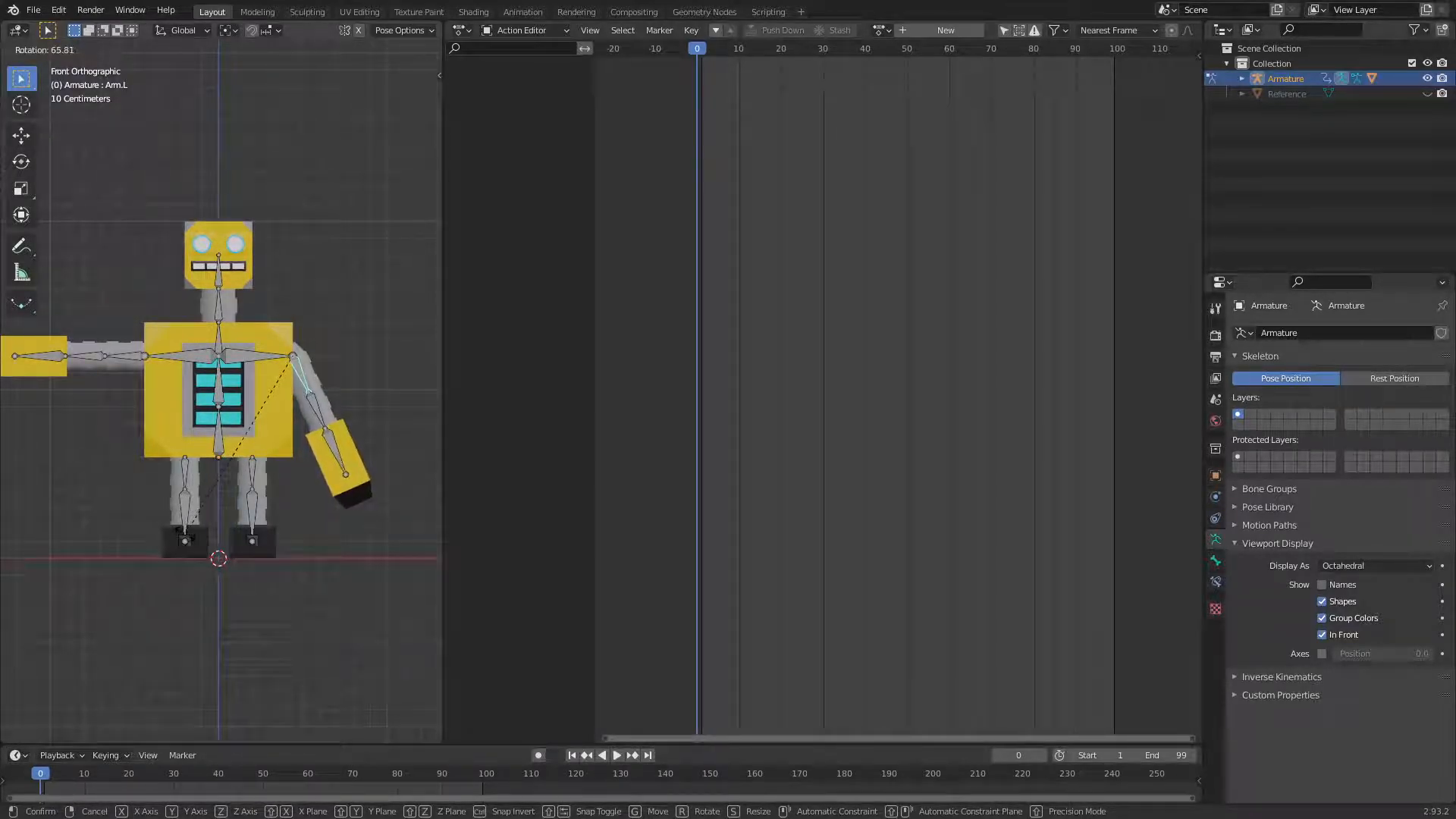
pyautogui.press('Escape')
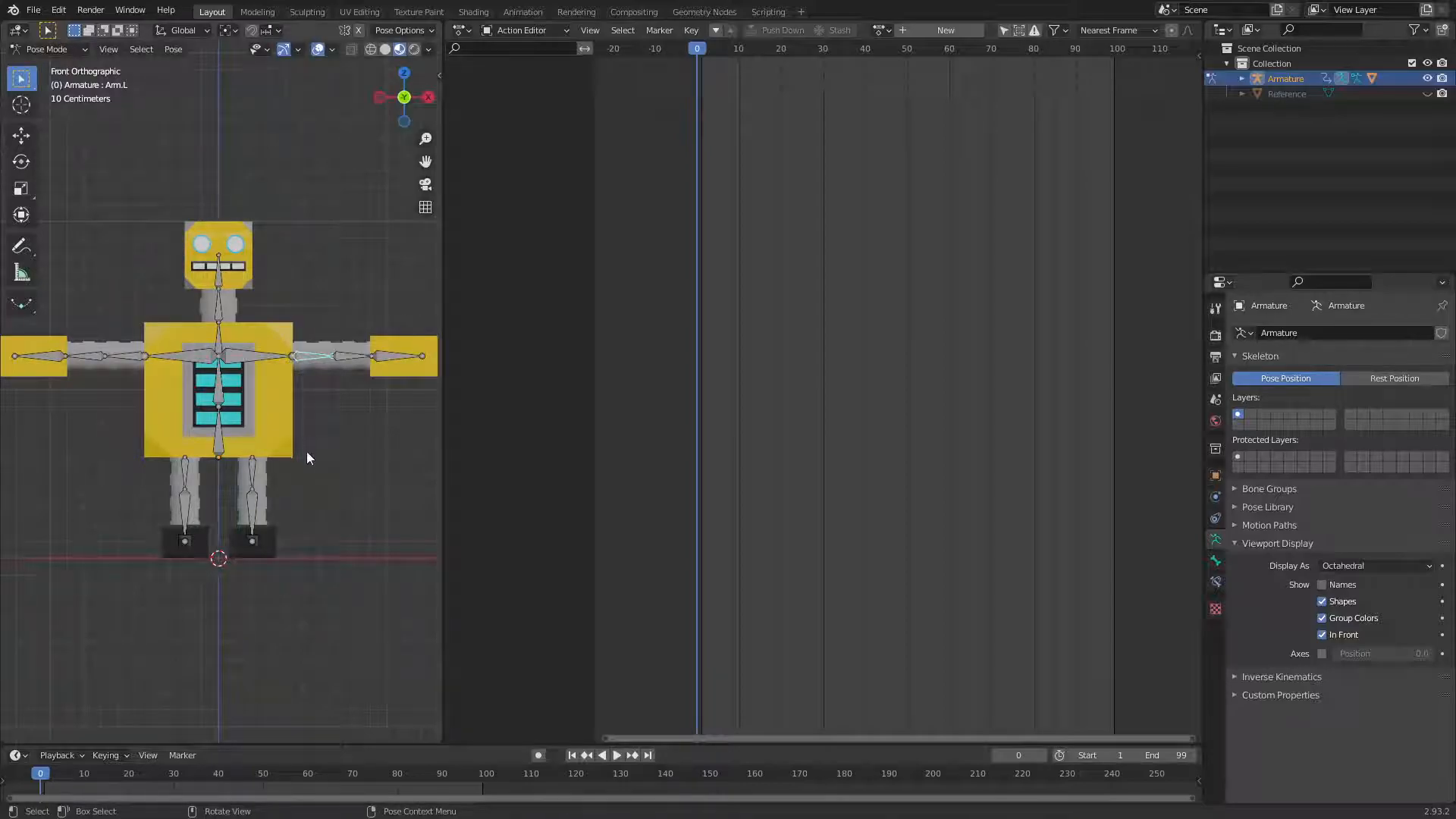
pyautogui.write('r65')
pyautogui.press('Return')
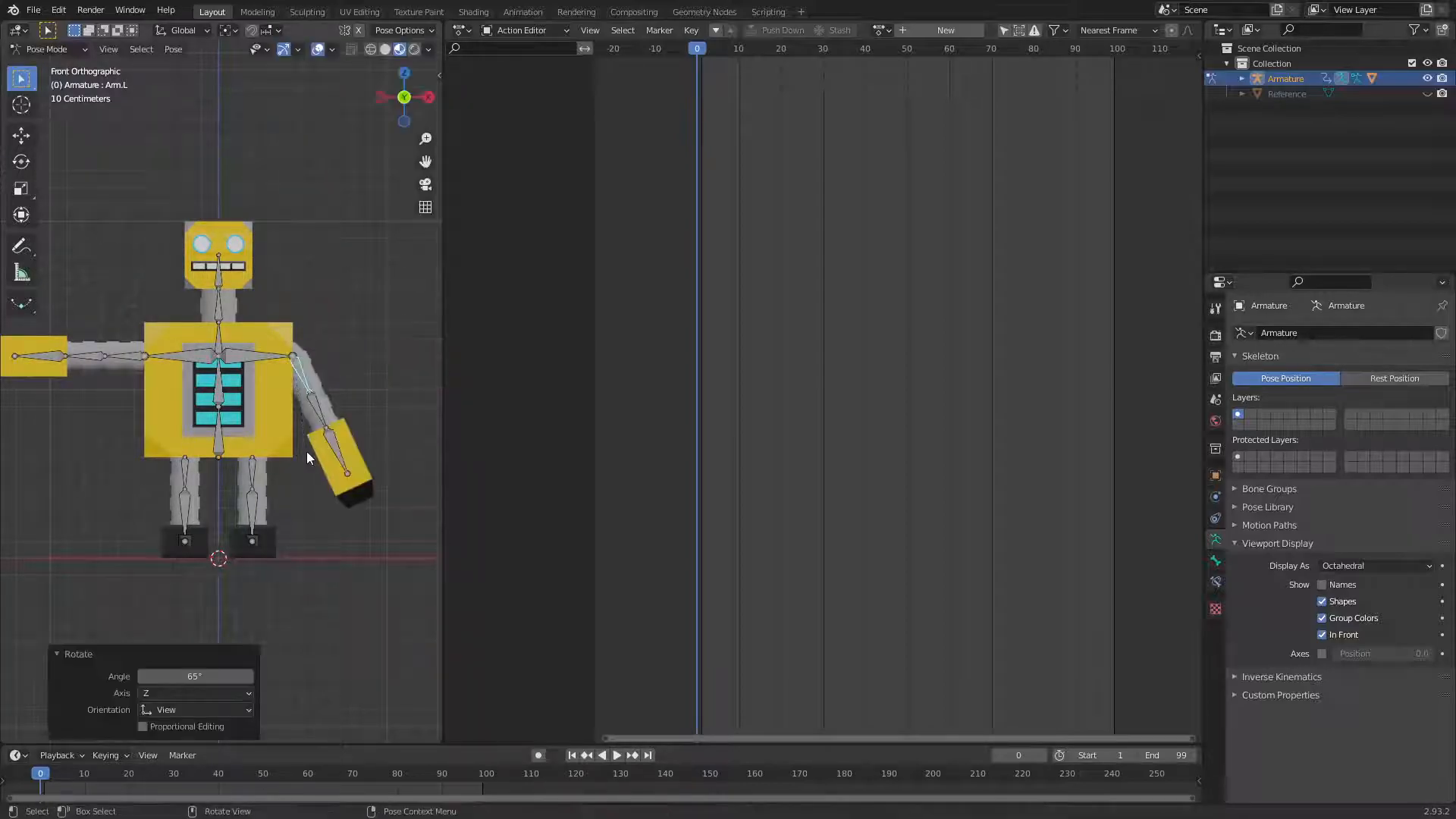
# Rotate the Arm.R bone by -65° in the front view to lower the robot's right arm
pyautogui.moveTo(397, 442)
pyautogui.mouseDown(button='middle')
pyautogui.moveTo(377, 435)
pyautogui.moveTo(320, 495)
pyautogui.moveTo(374, 455)
pyautogui.mouseUp(button='middle')
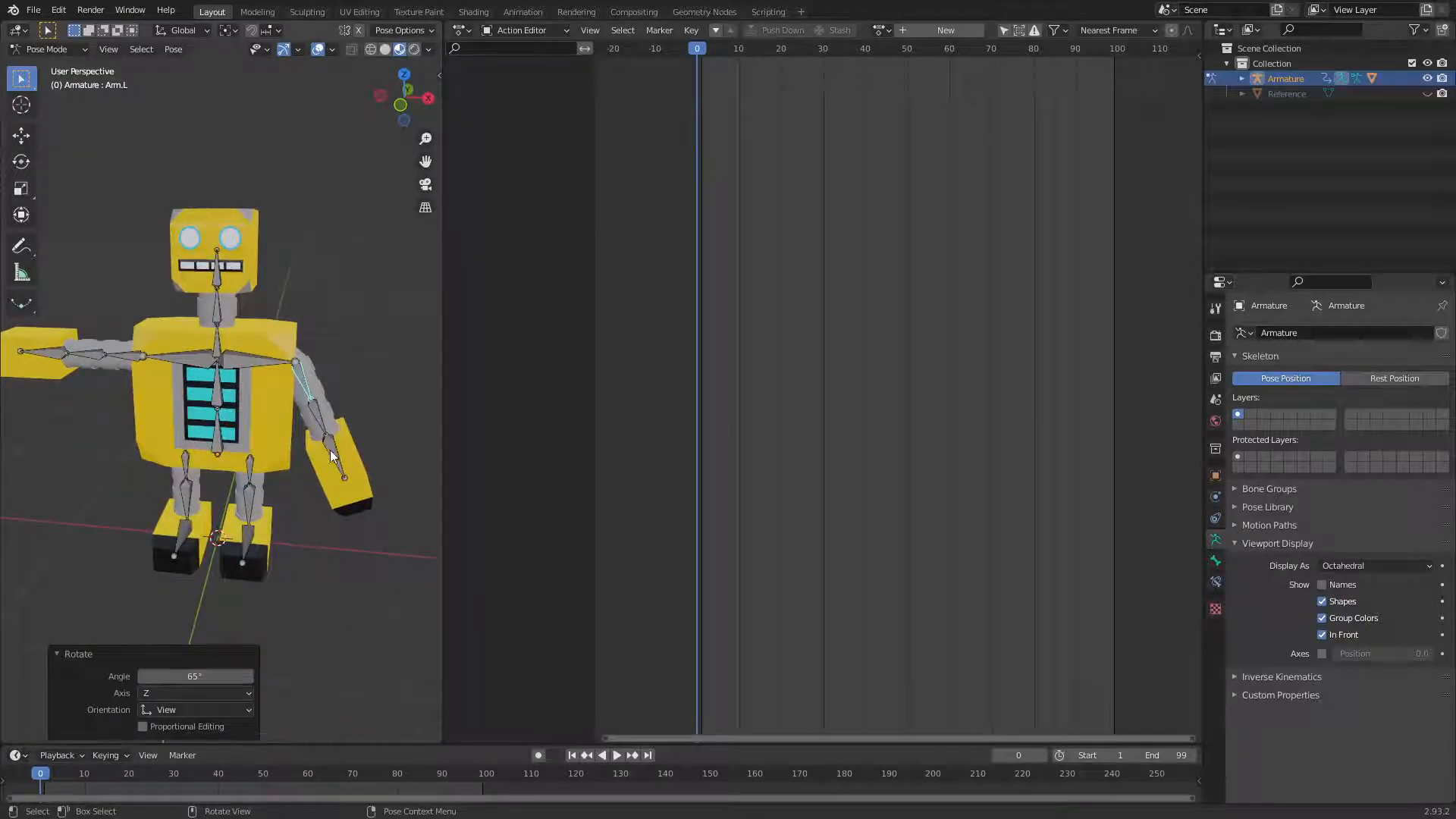
pyautogui.press('KP_1')
pyautogui.click(132, 358)
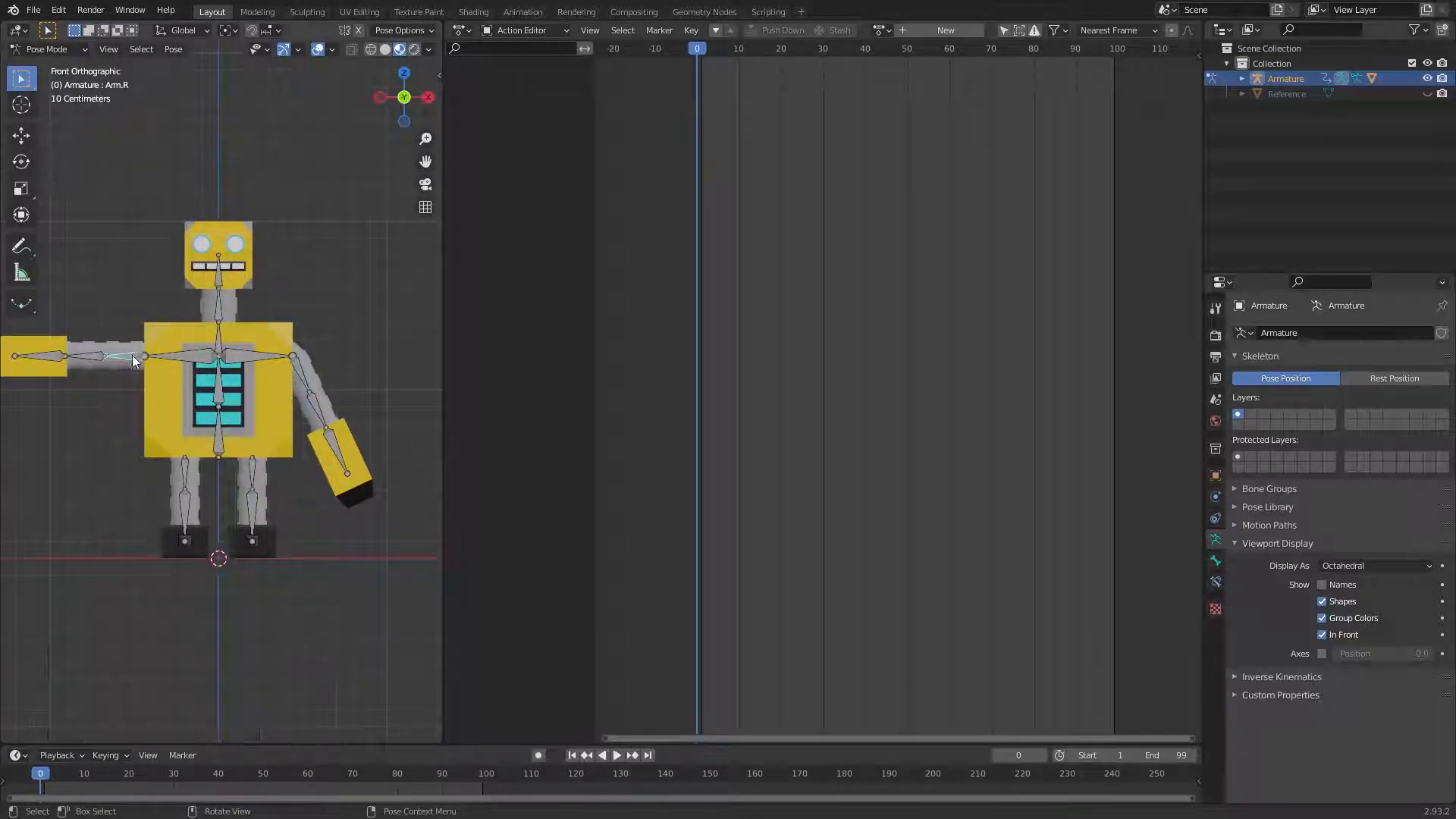
pyautogui.press('r')
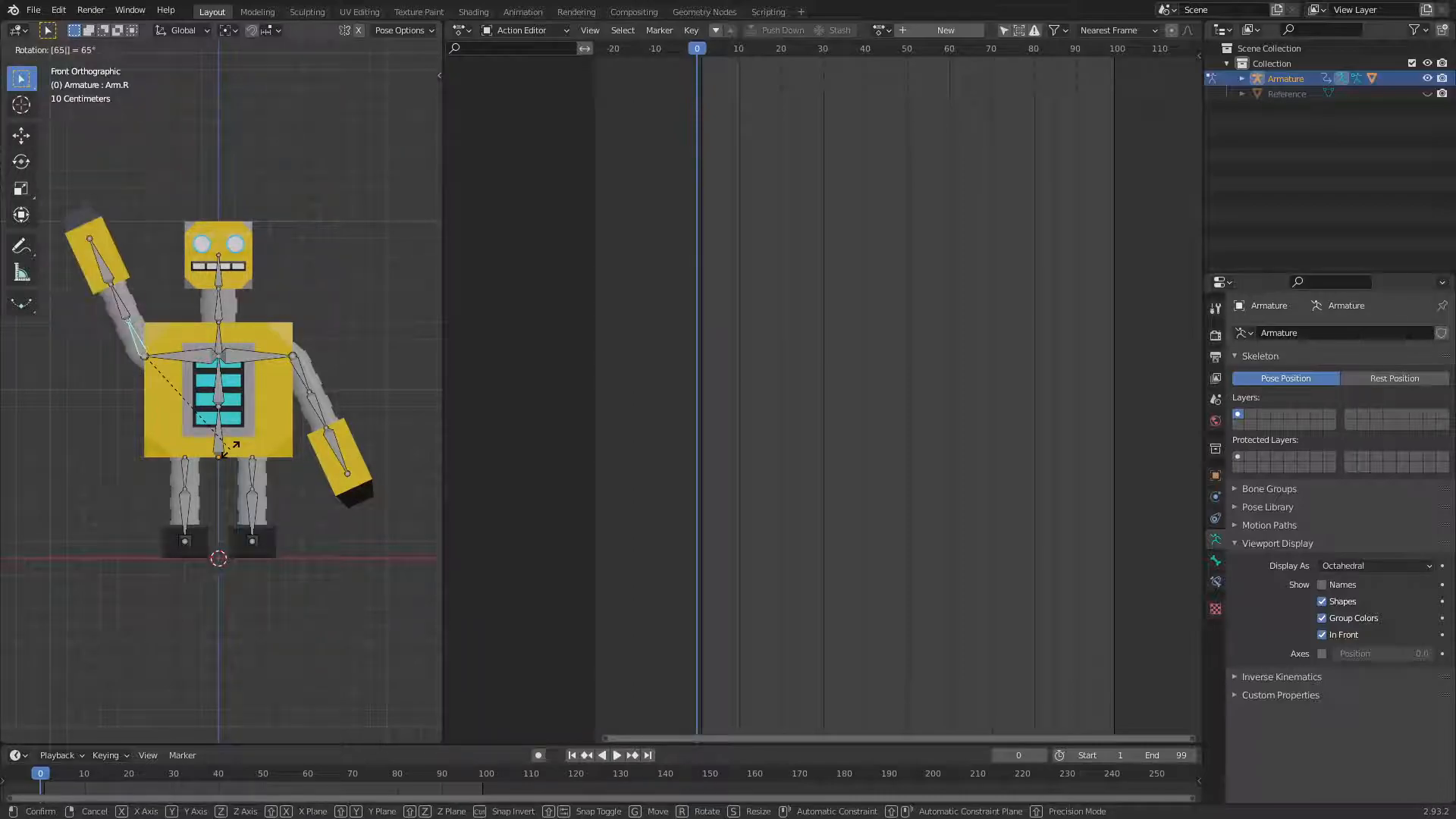
pyautogui.press('BackSpace')
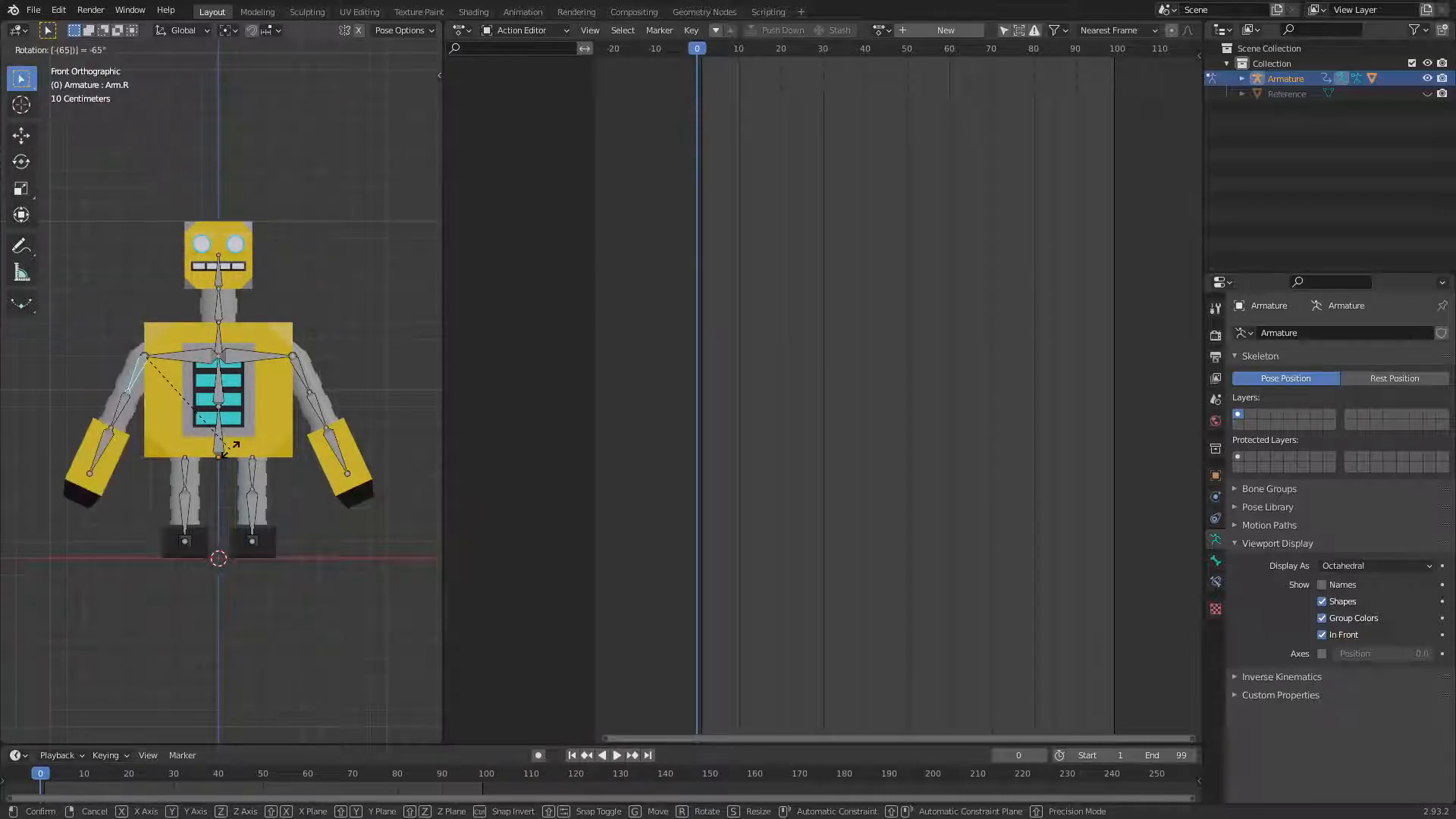
pyautogui.click(230, 449)
# Try bending the Arm2.L bone forward by 50° in the right side view, and undo the rotation
pyautogui.moveTo(287, 446); pyautogui.dragTo(322, 411, button='middle')
pyautogui.press('KP_3')
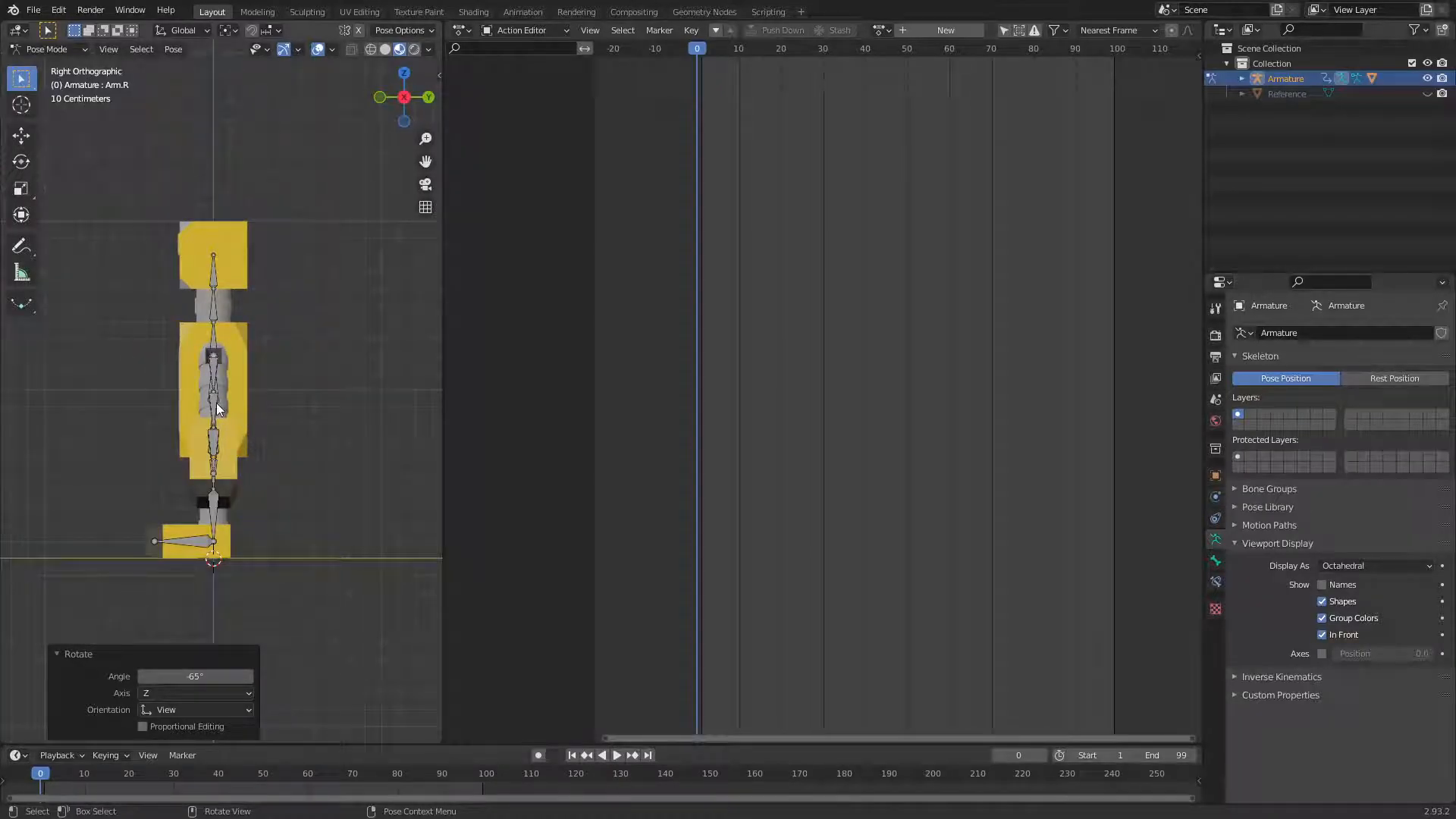
pyautogui.click(217, 404)
pyautogui.press('r')
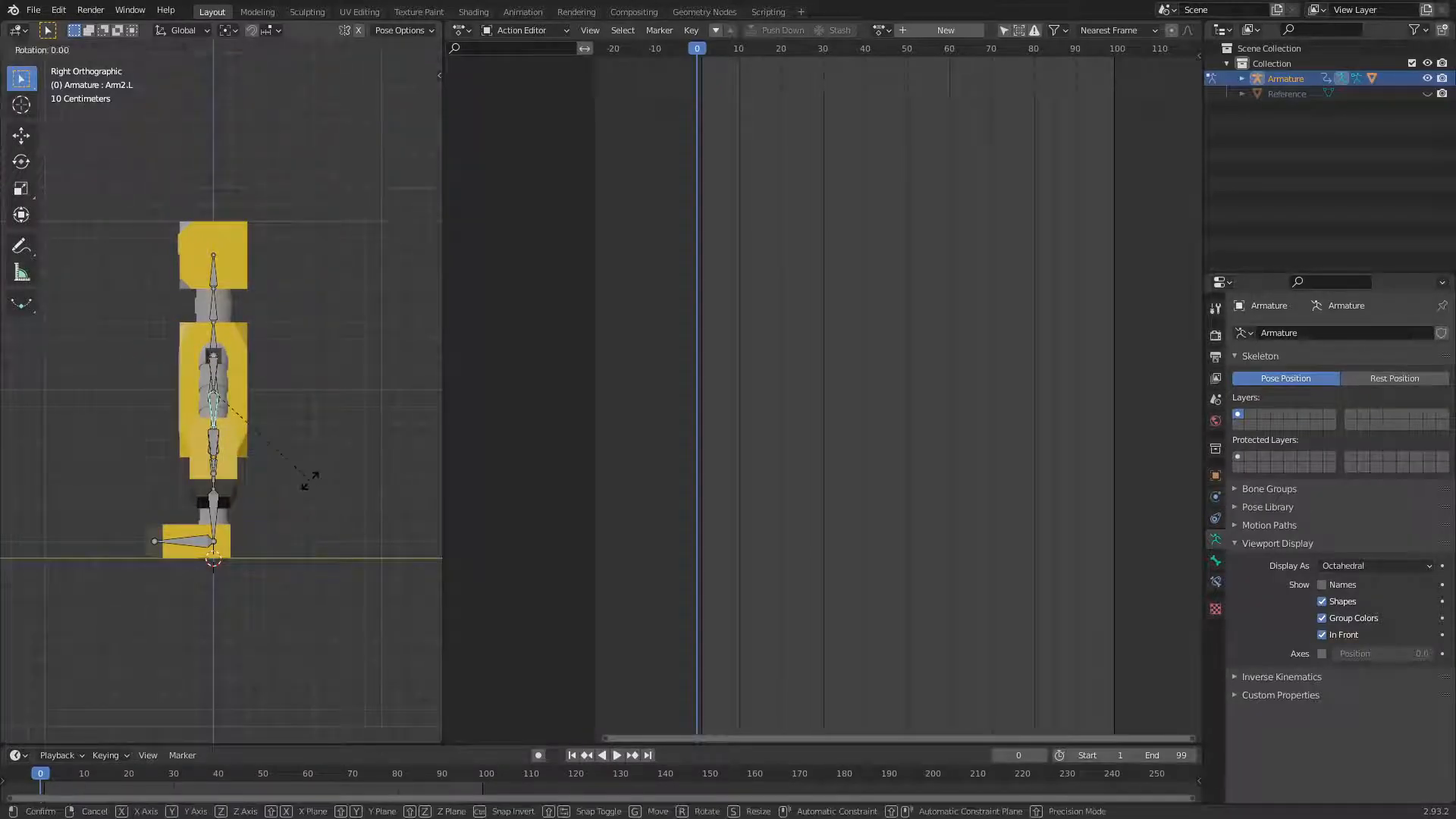
pyautogui.click(205, 524)
pyautogui.moveTo(207, 523); pyautogui.dragTo(271, 448, button='middle')
pyautogui.press('KP_1')
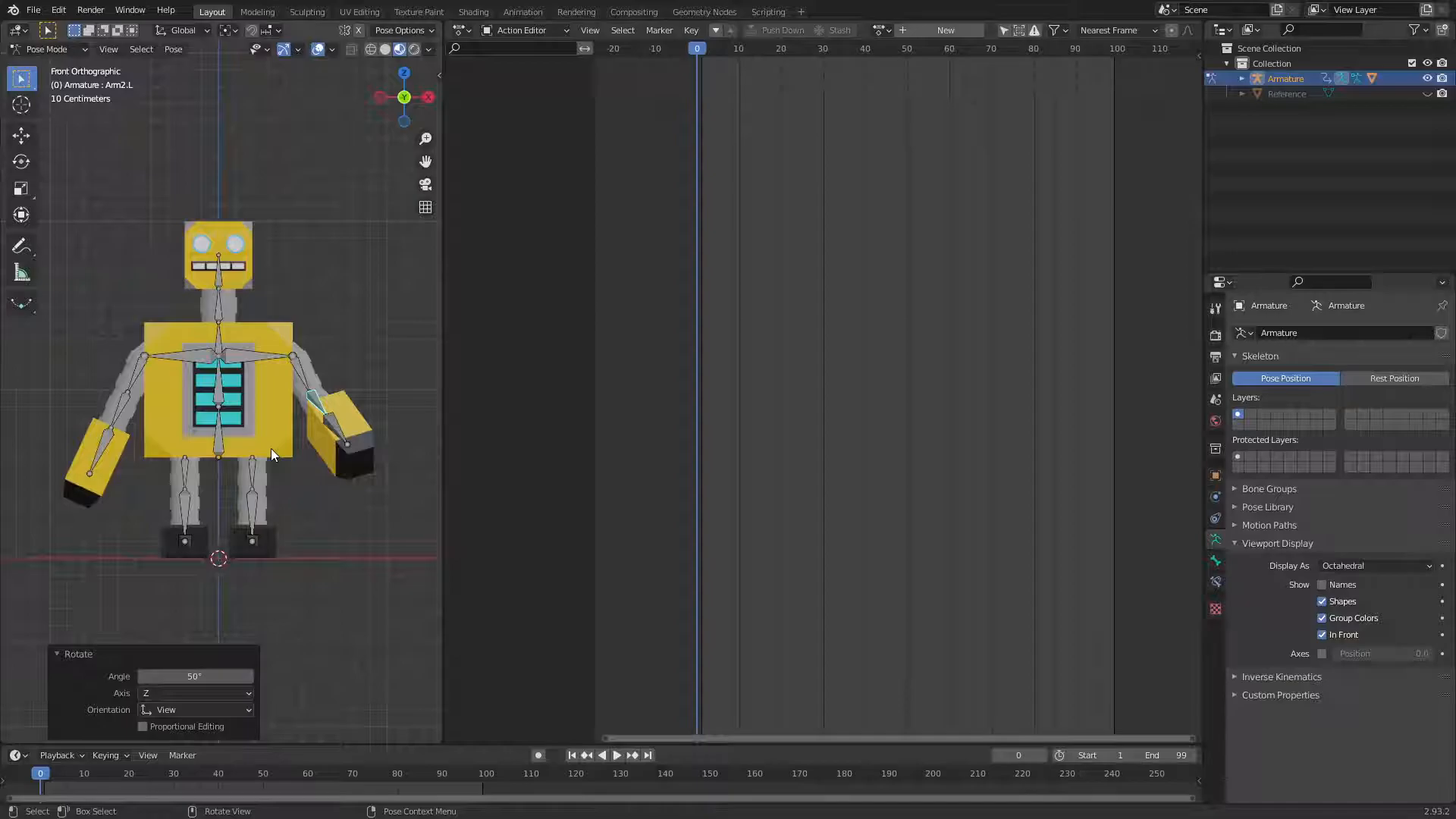
pyautogui.press('KP_3')
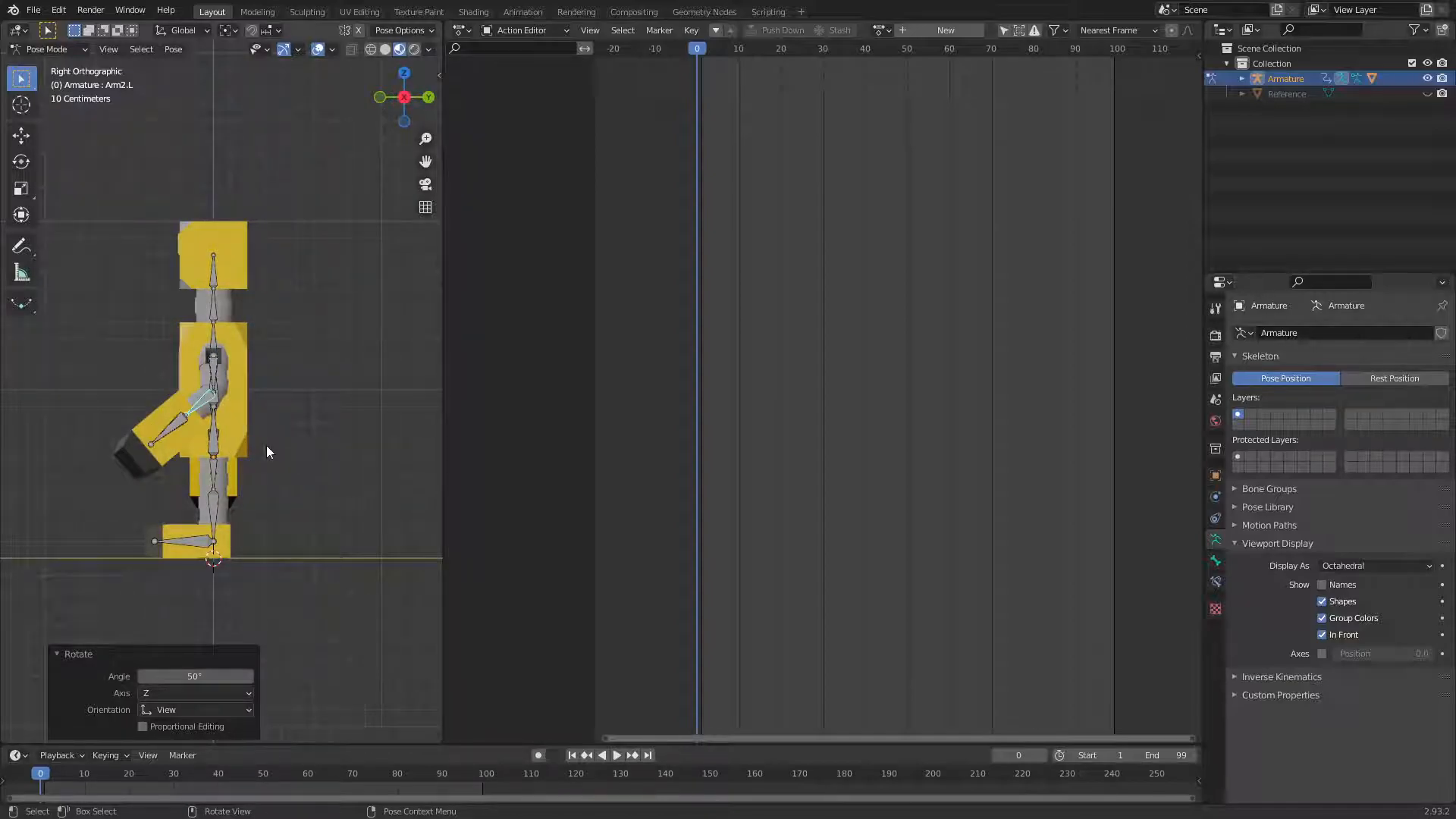
pyautogui.hotkey('ctrl', 'z')
# Save the file, then insert keyframes for all bones in the lowered-arm pose at frame 0 of a new action
pyautogui.moveTo(266, 445); pyautogui.dragTo(396, 427, button='middle')
pyautogui.press('KP_1')
pyautogui.hotkey('ctrl', 's')
pyautogui.press('a')
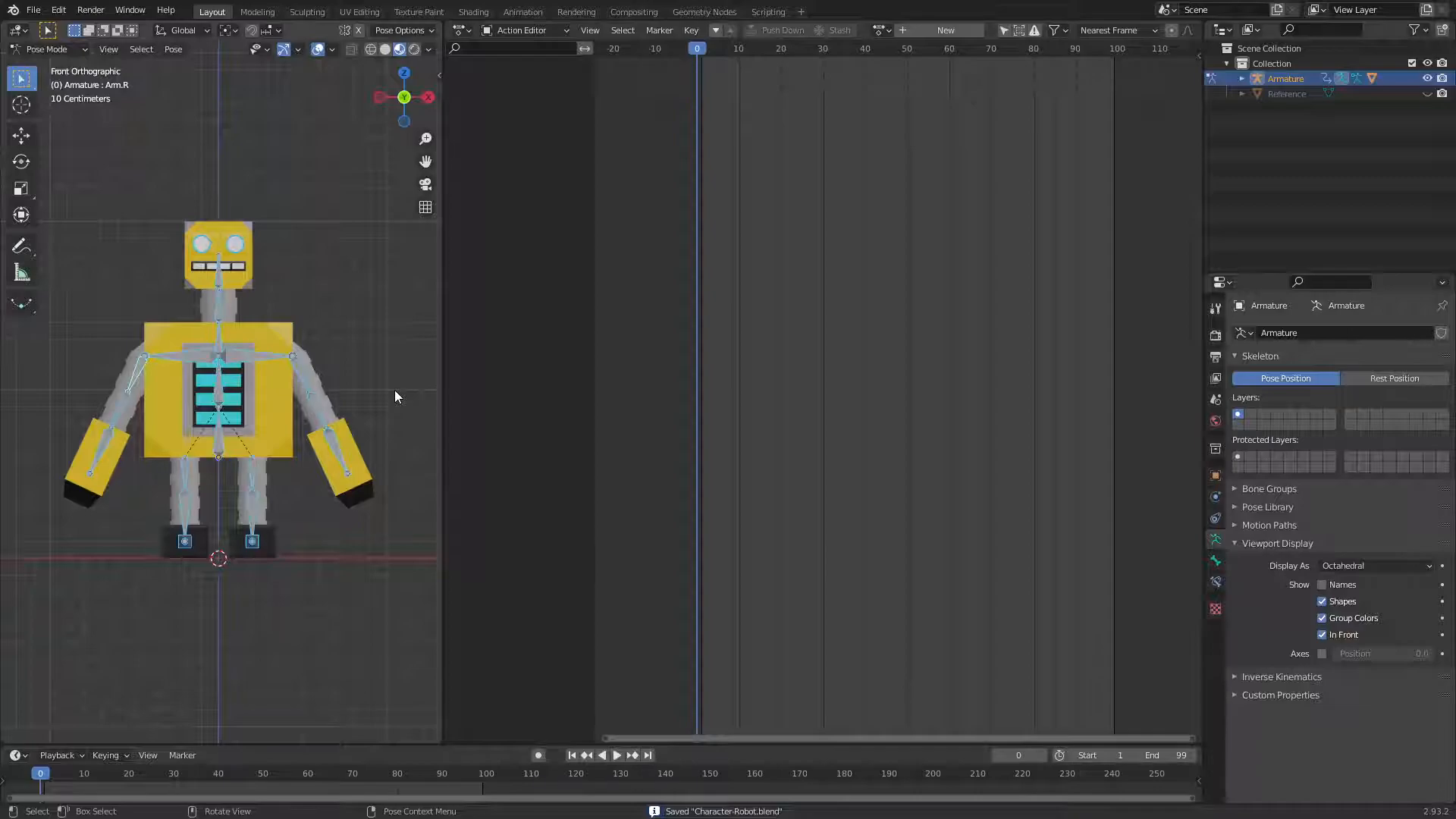
pyautogui.press('i')
pyautogui.click(393, 388)
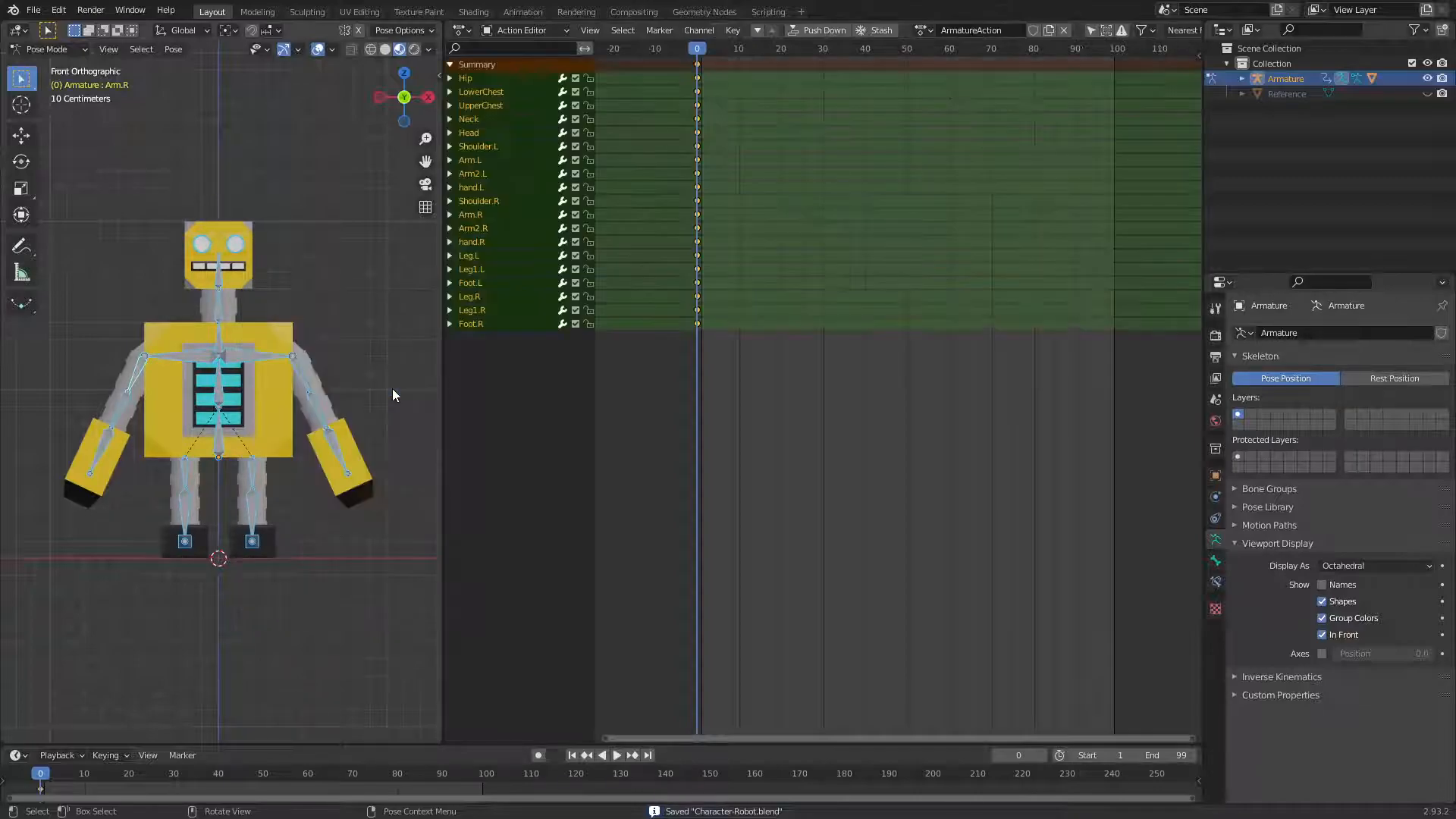
# Set the end frame of the animation to 24
pyautogui.click(1161, 773)
pyautogui.click(1163, 756)
pyautogui.write('2')
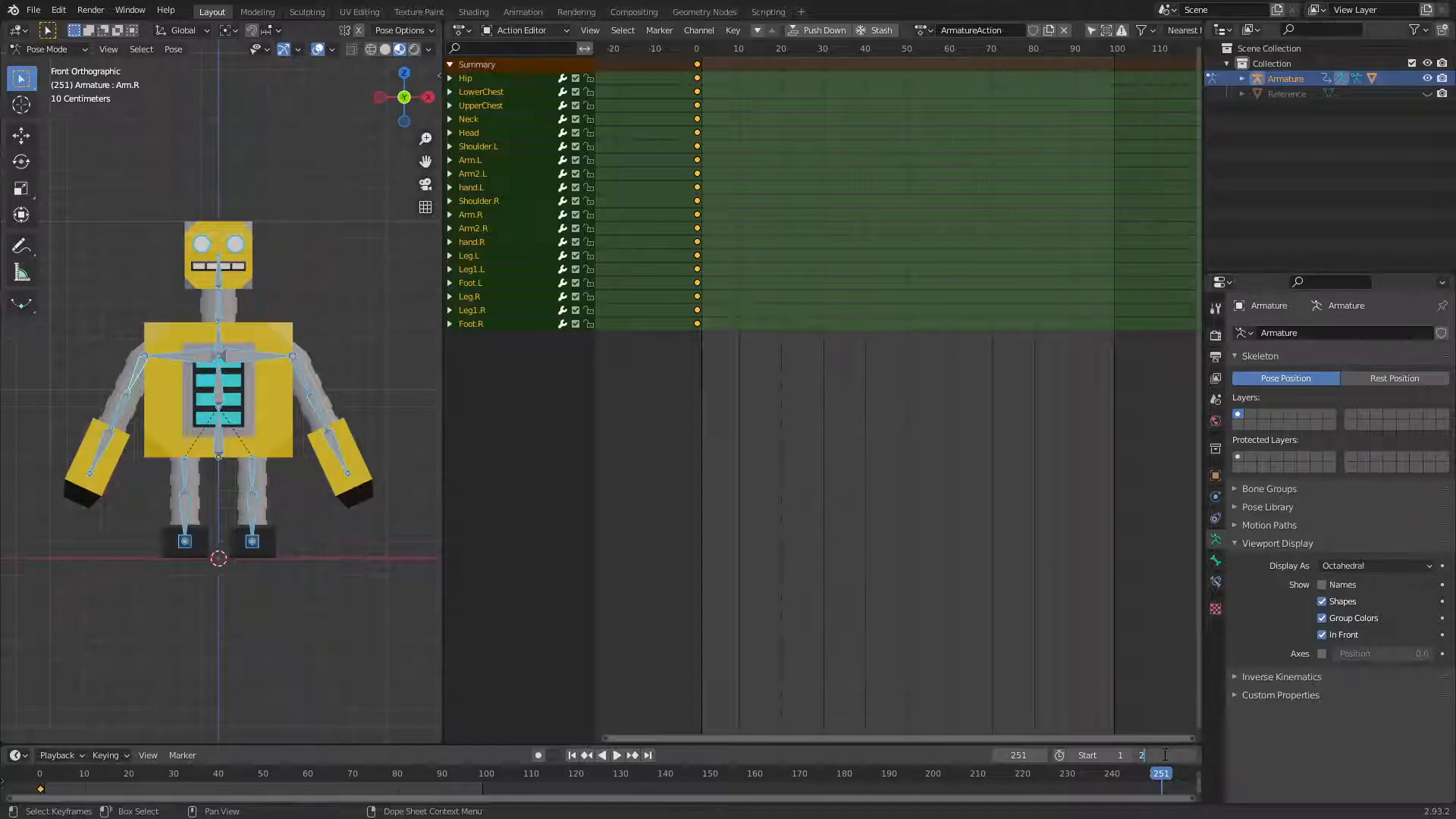
pyautogui.write('4')
pyautogui.press('Return')
# Insert keyframes for all bones with the same pose at frame 25 of the new action
pyautogui.moveTo(1161, 775); pyautogui.dragTo(33, 752)
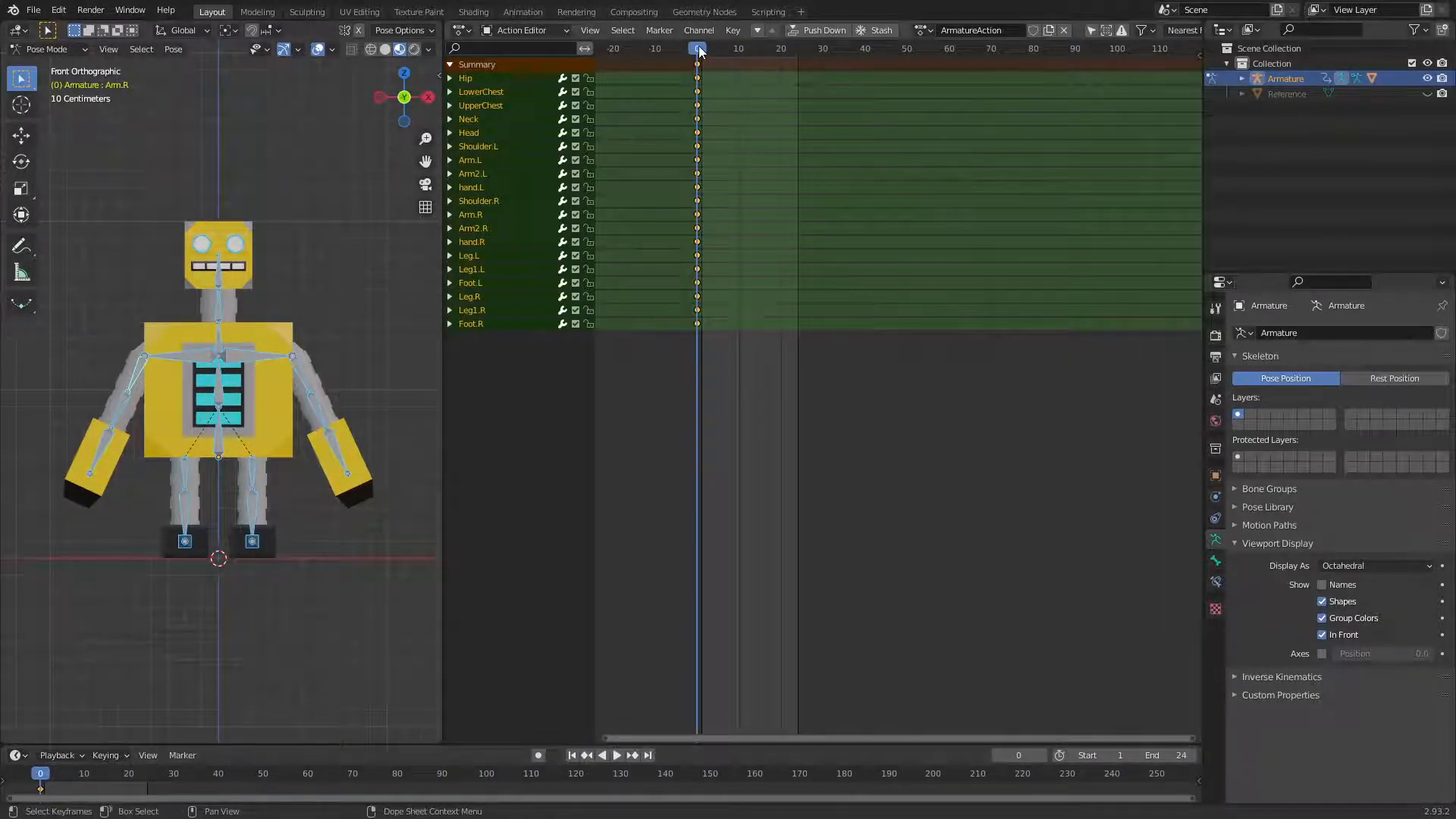
pyautogui.moveTo(700, 51); pyautogui.dragTo(802, 65)
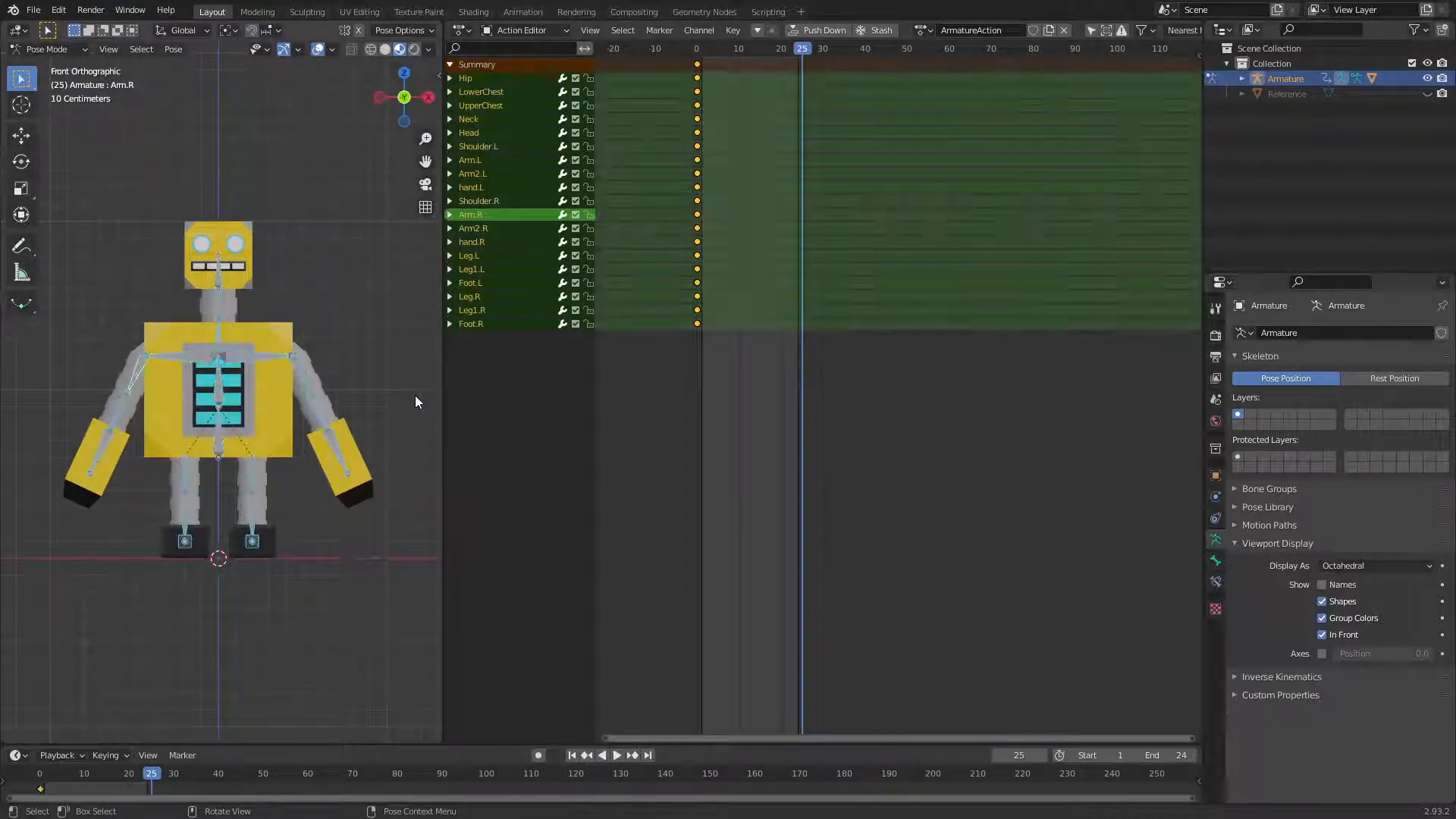
pyautogui.press('i')
pyautogui.click(415, 394)
# At frame 6, rotate only the Arm.L bone forward in the right side view
pyautogui.moveTo(802, 51); pyautogui.dragTo(697, 53)
pyautogui.press('Escape')
pyautogui.click(372, 282)
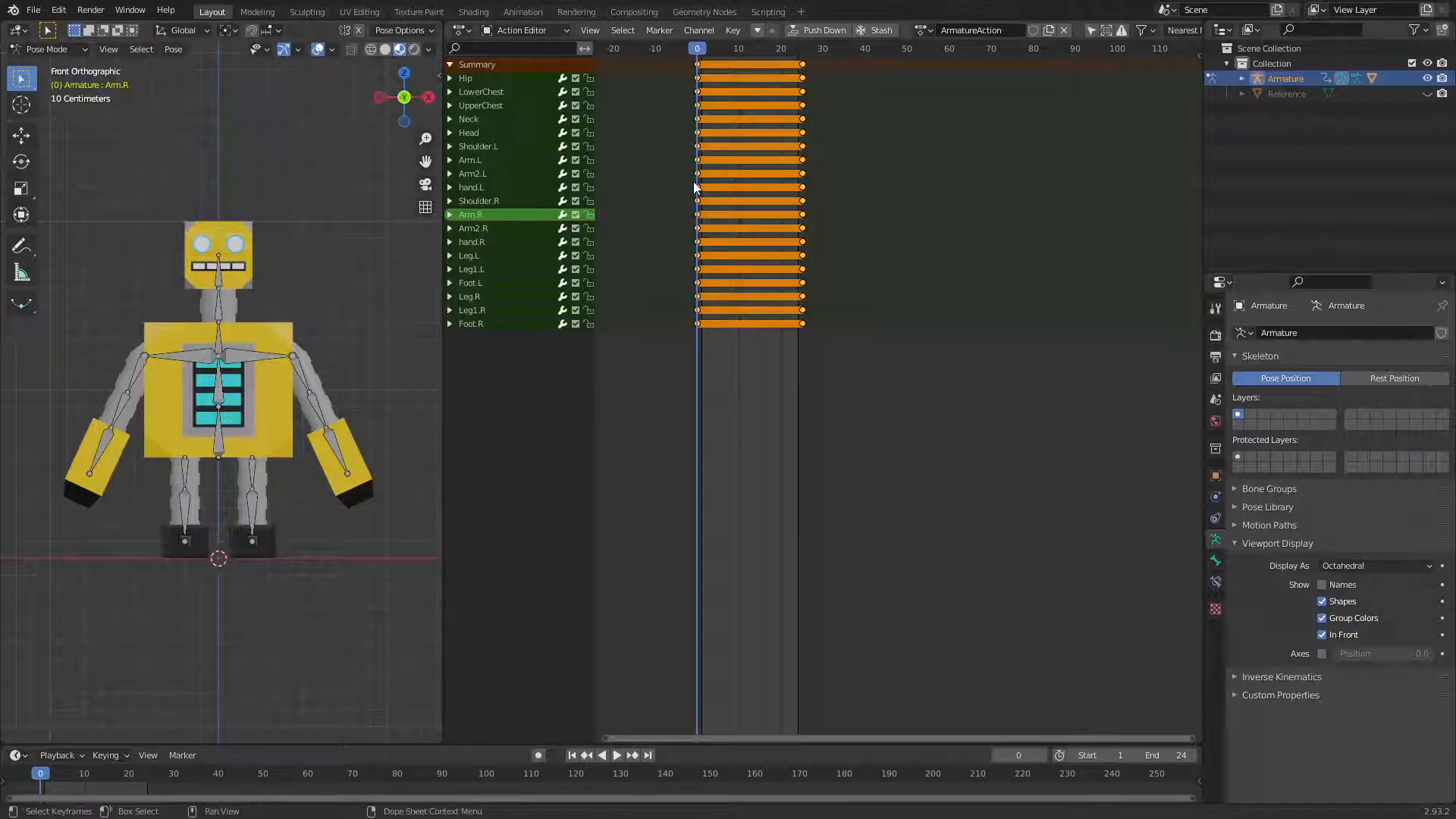
pyautogui.moveTo(701, 51)
pyautogui.mouseDown()
pyautogui.moveTo(811, 53)
pyautogui.moveTo(722, 54)
pyautogui.mouseUp()
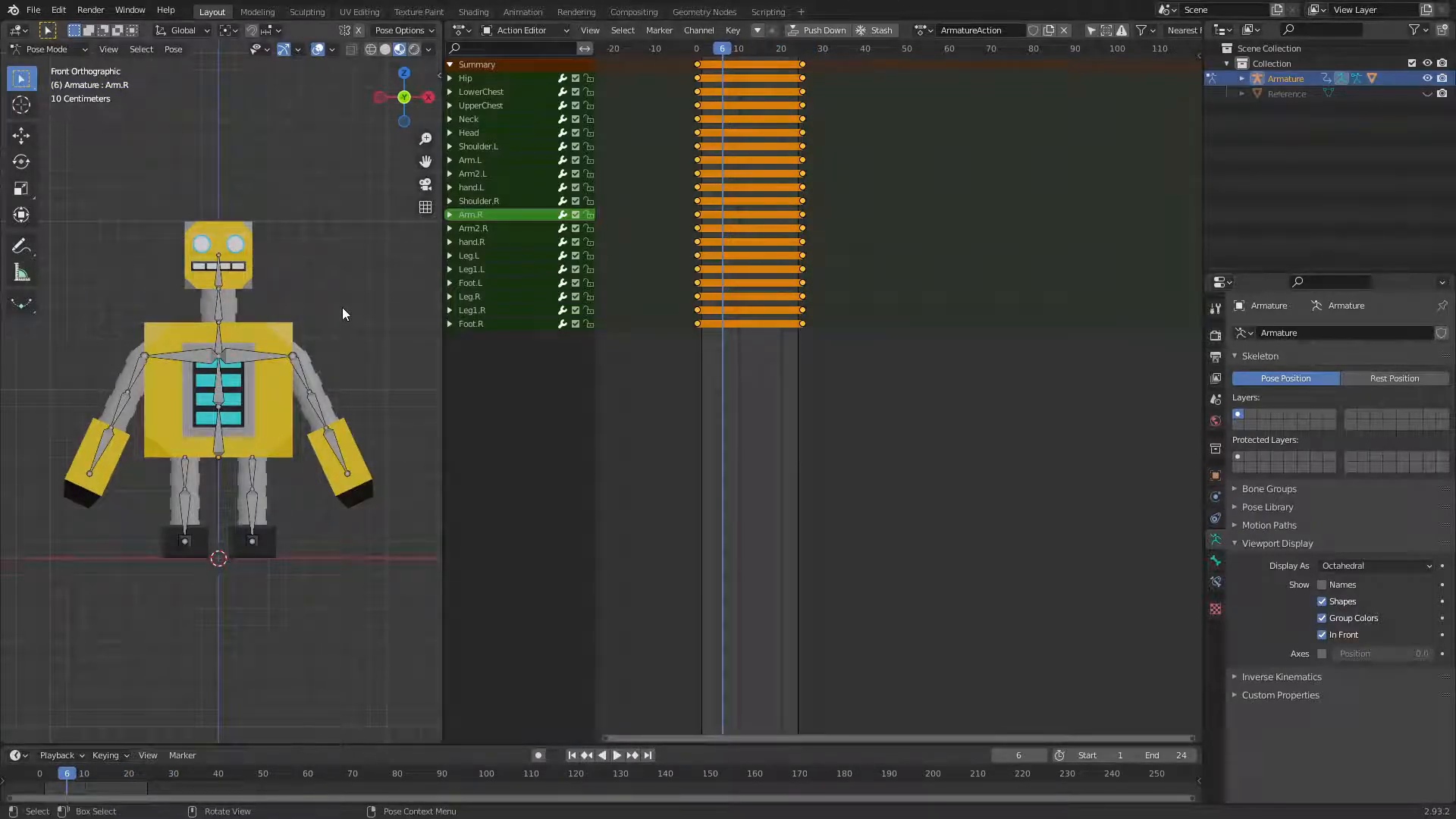
pyautogui.press('KP_3')
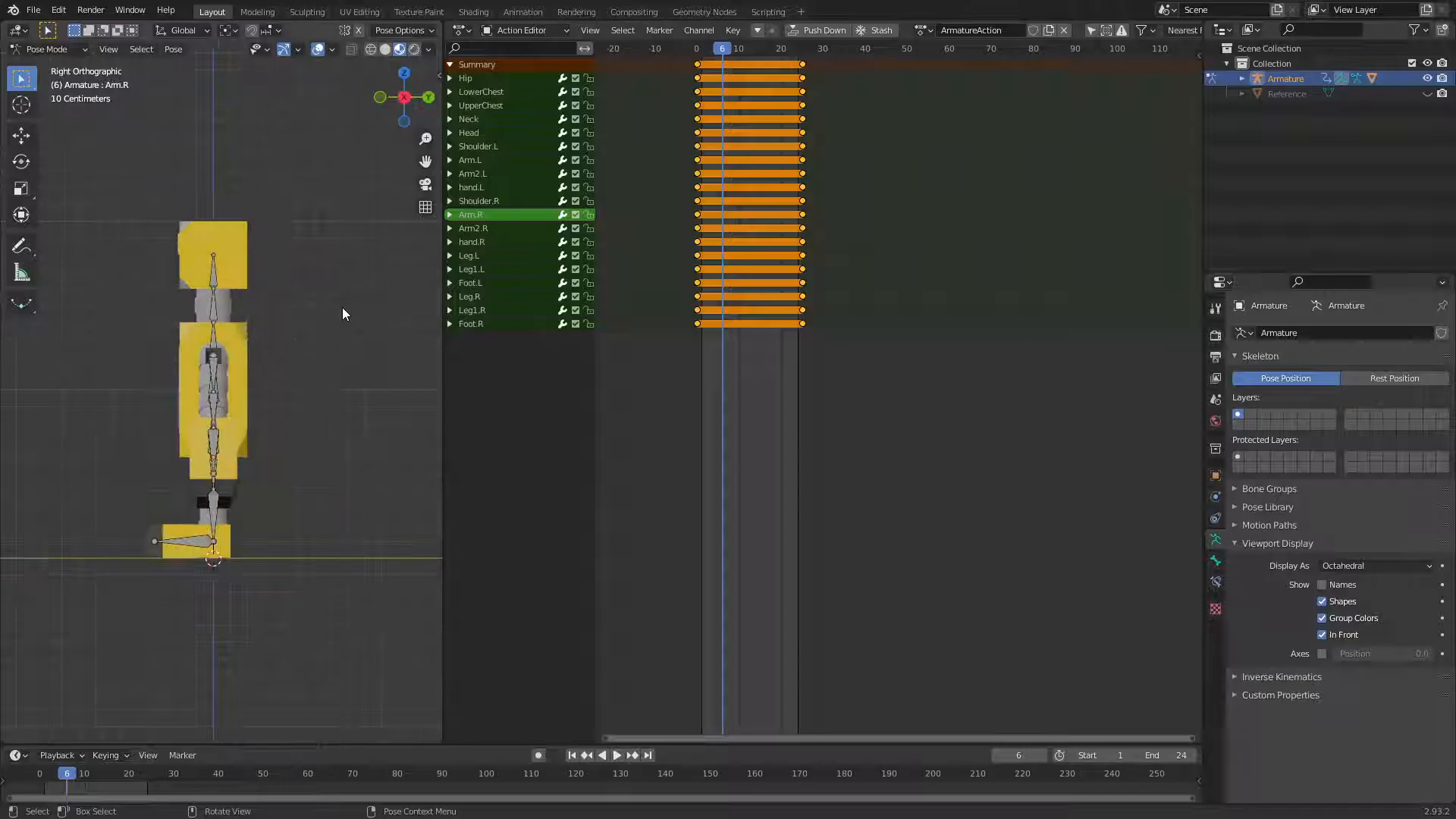
pyautogui.click(212, 373)
pyautogui.press('r')
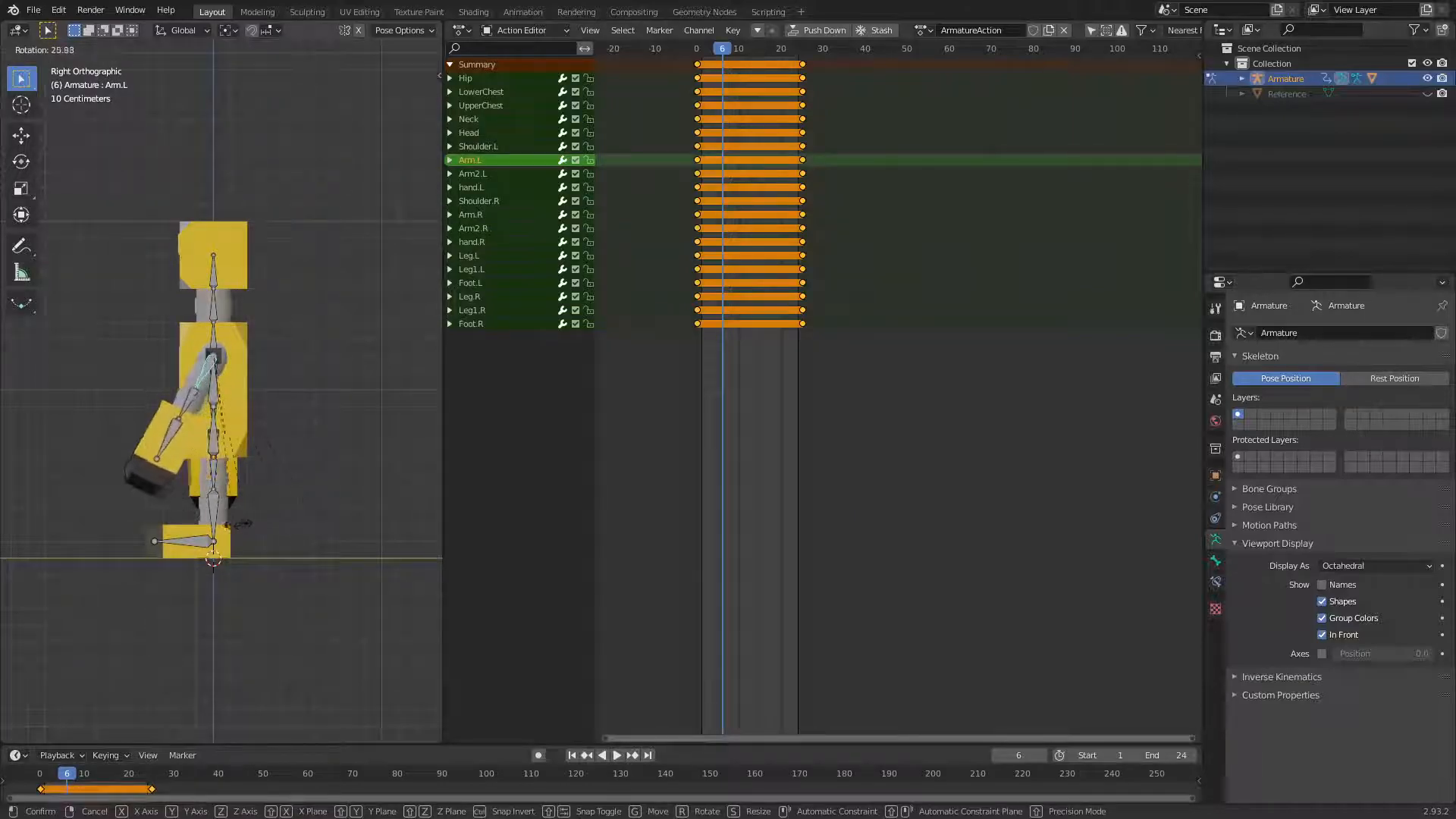
pyautogui.click(207, 467)
# Bend the Arm2.L bone and the hand.L bone further forward at frame 6
pyautogui.click(188, 399)
pyautogui.press('r')
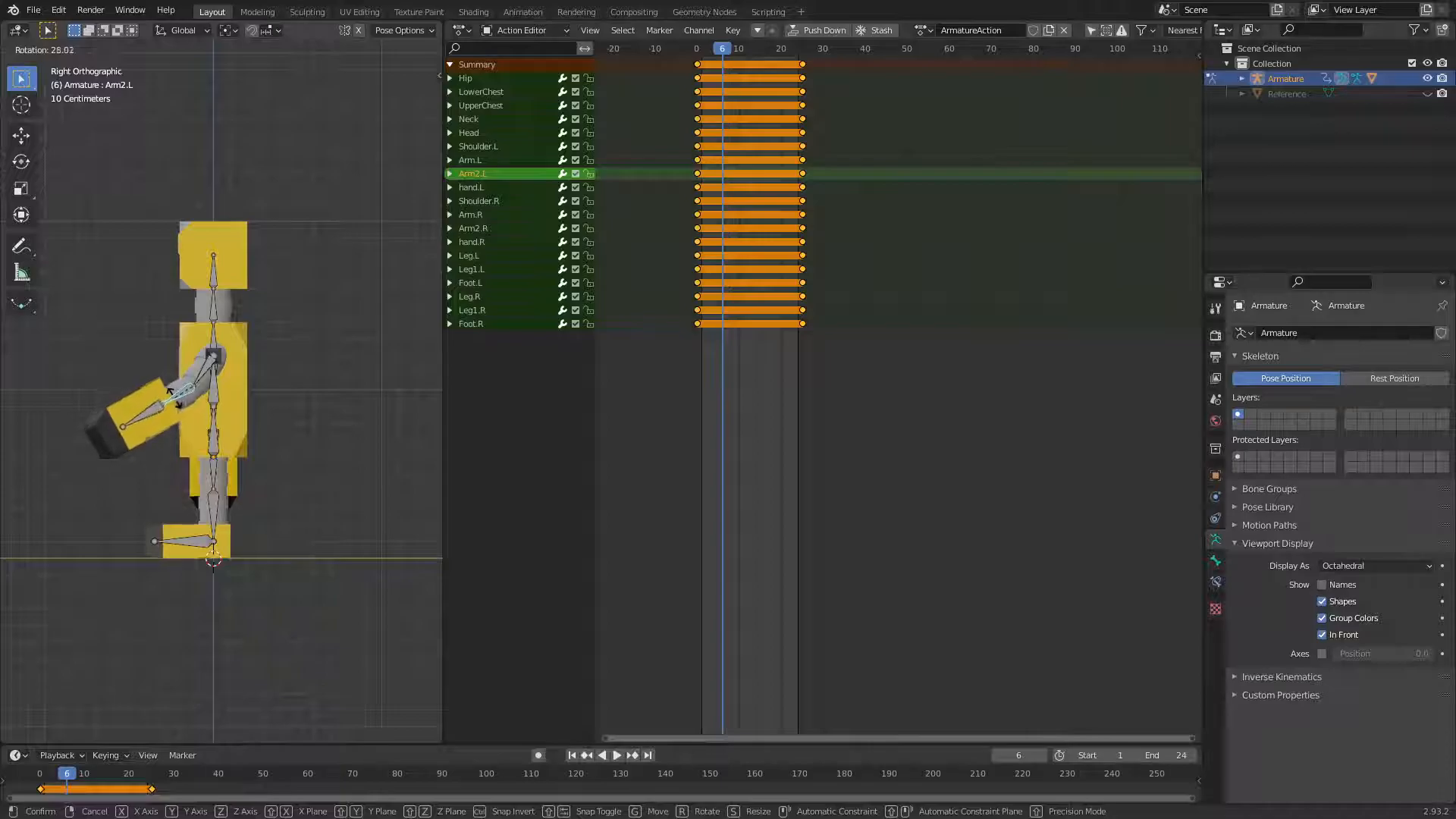
pyautogui.click(183, 423)
pyautogui.click(149, 422)
pyautogui.press('r')
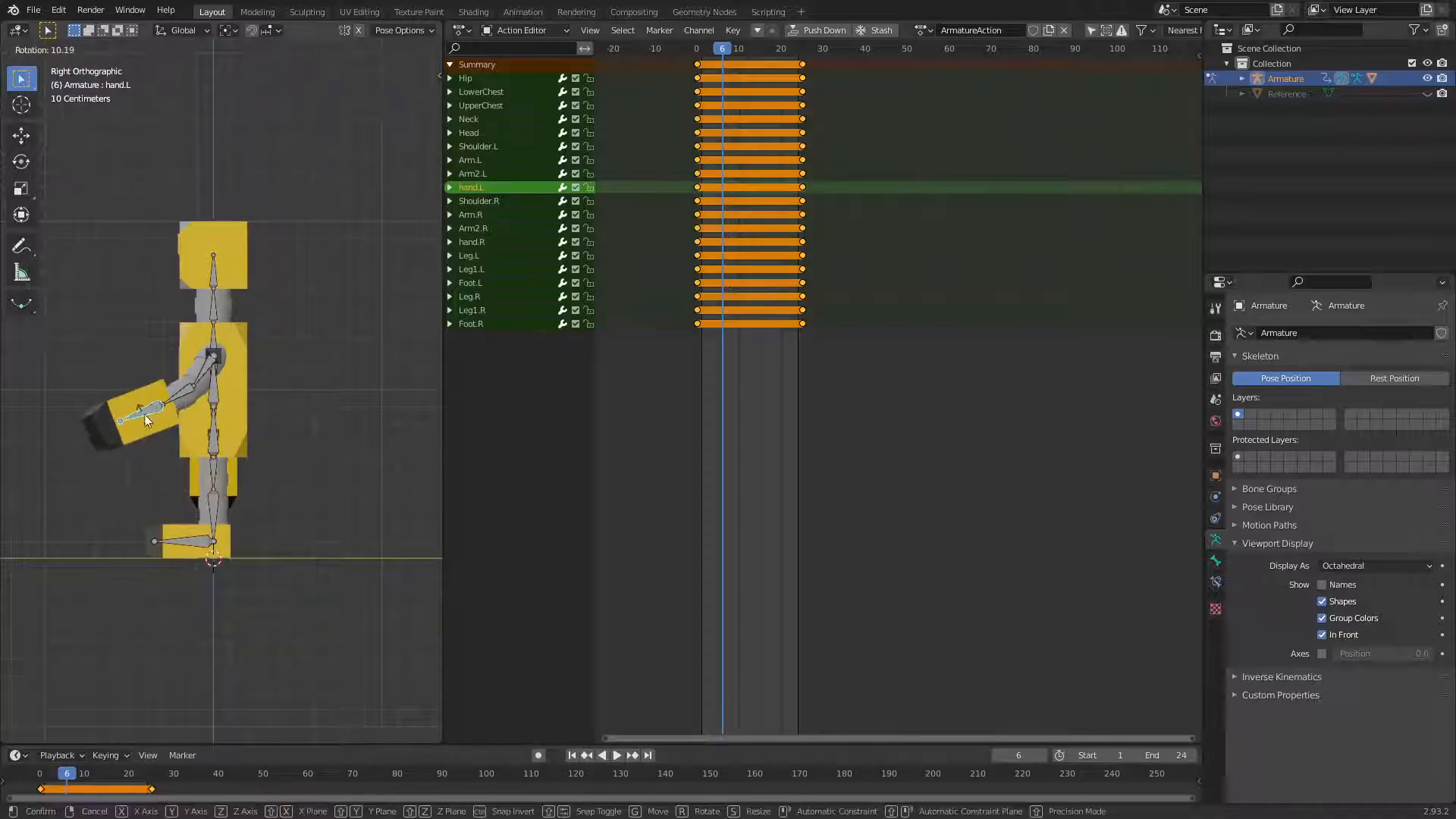
pyautogui.click(144, 414)
# Rotate the Arm.L bone slightly back down to lower the forward-swung left arm
pyautogui.scroll(2, 247, 378)
pyautogui.click(194, 357)
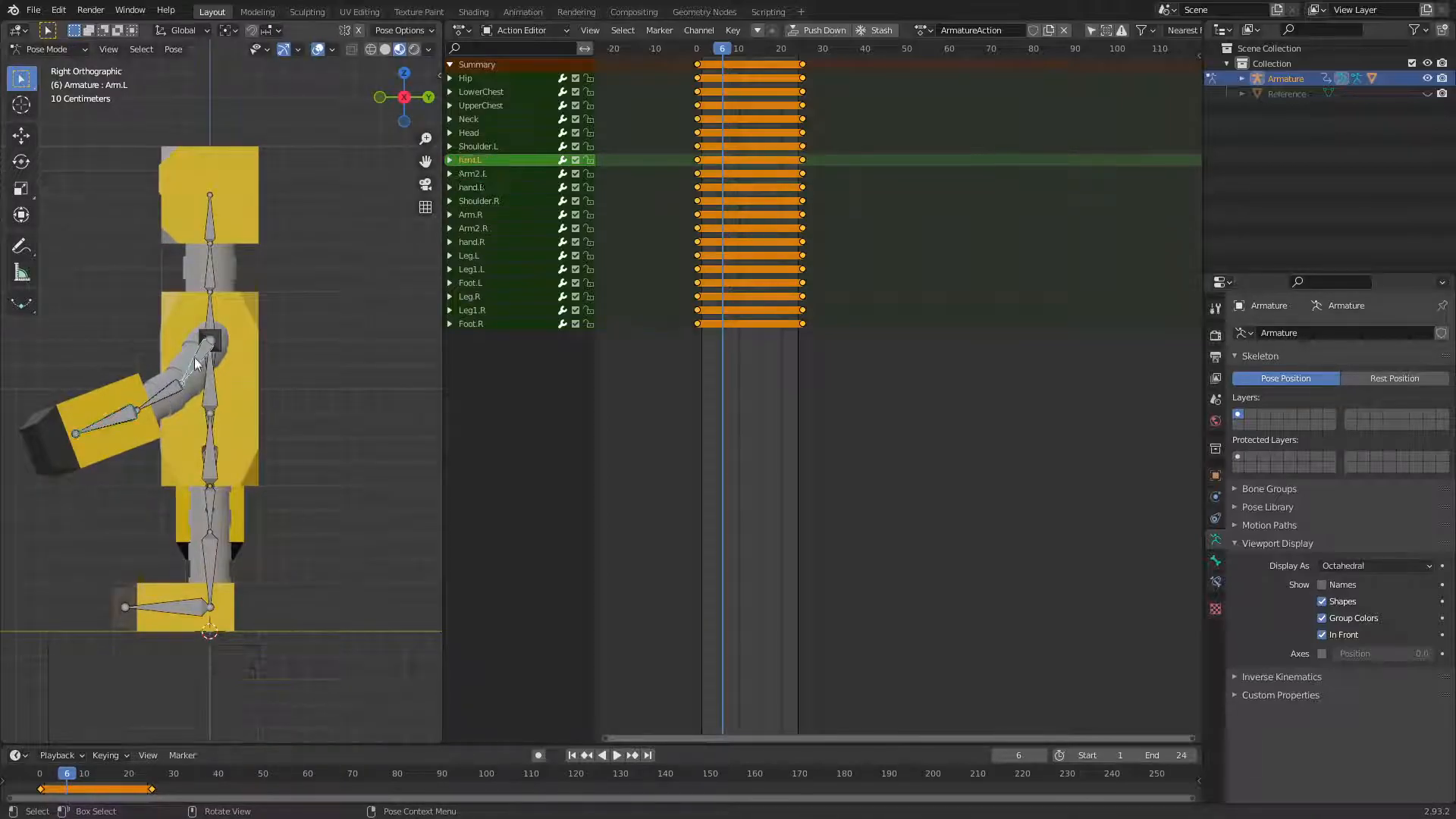
pyautogui.press('r')
pyautogui.click(207, 465)
# Swing the Leg.L bone forward in the right side view and bend Leg1.L backward by about 21.3°
pyautogui.click(206, 507)
pyautogui.moveTo(270, 526); pyautogui.dragTo(373, 502, button='middle')
pyautogui.press('KP_3')
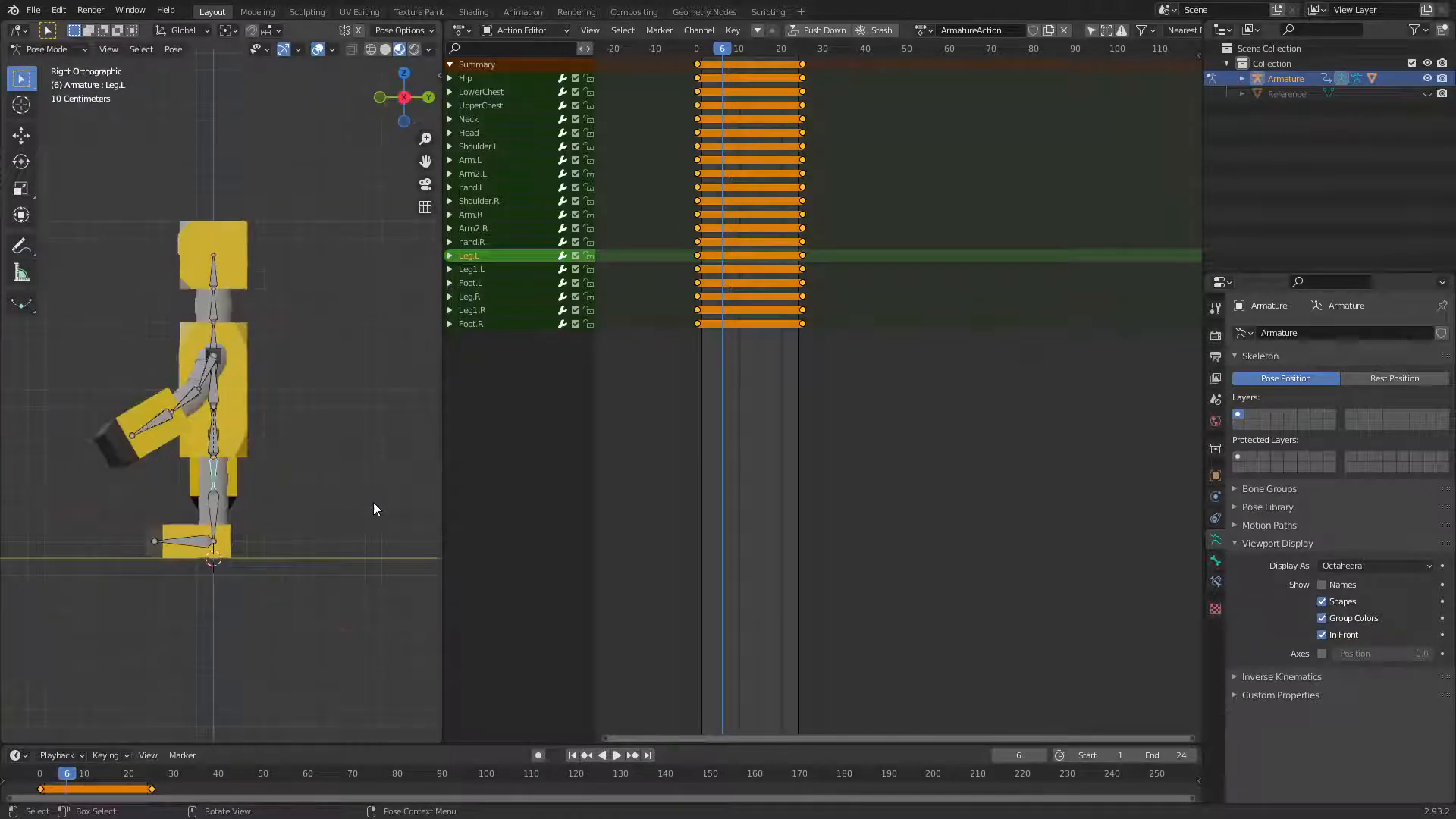
pyautogui.scroll(2, 367, 507)
pyautogui.press('r')
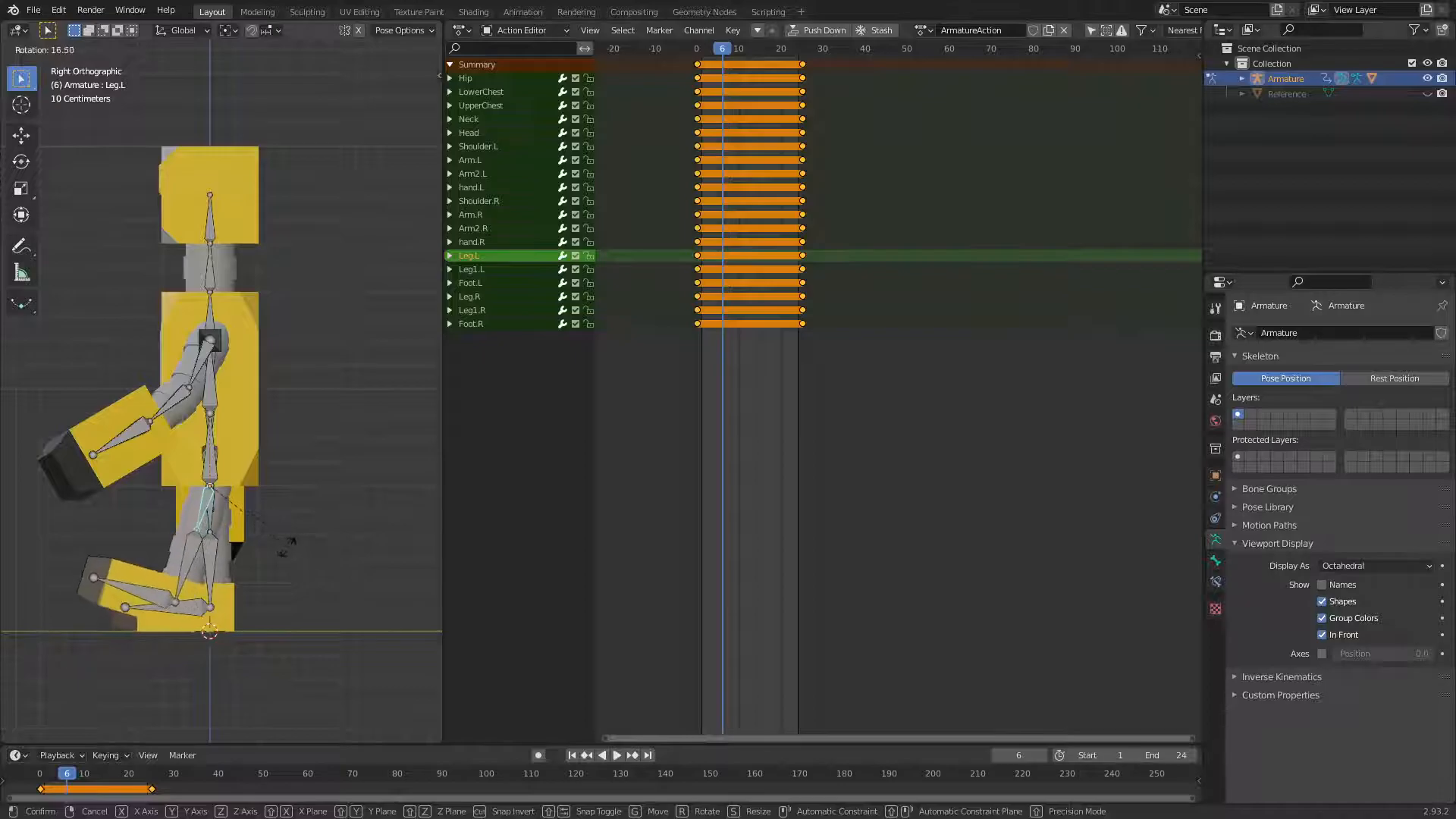
pyautogui.click(182, 551)
pyautogui.click(161, 543)
pyautogui.press('r')
pyautogui.click(173, 552)
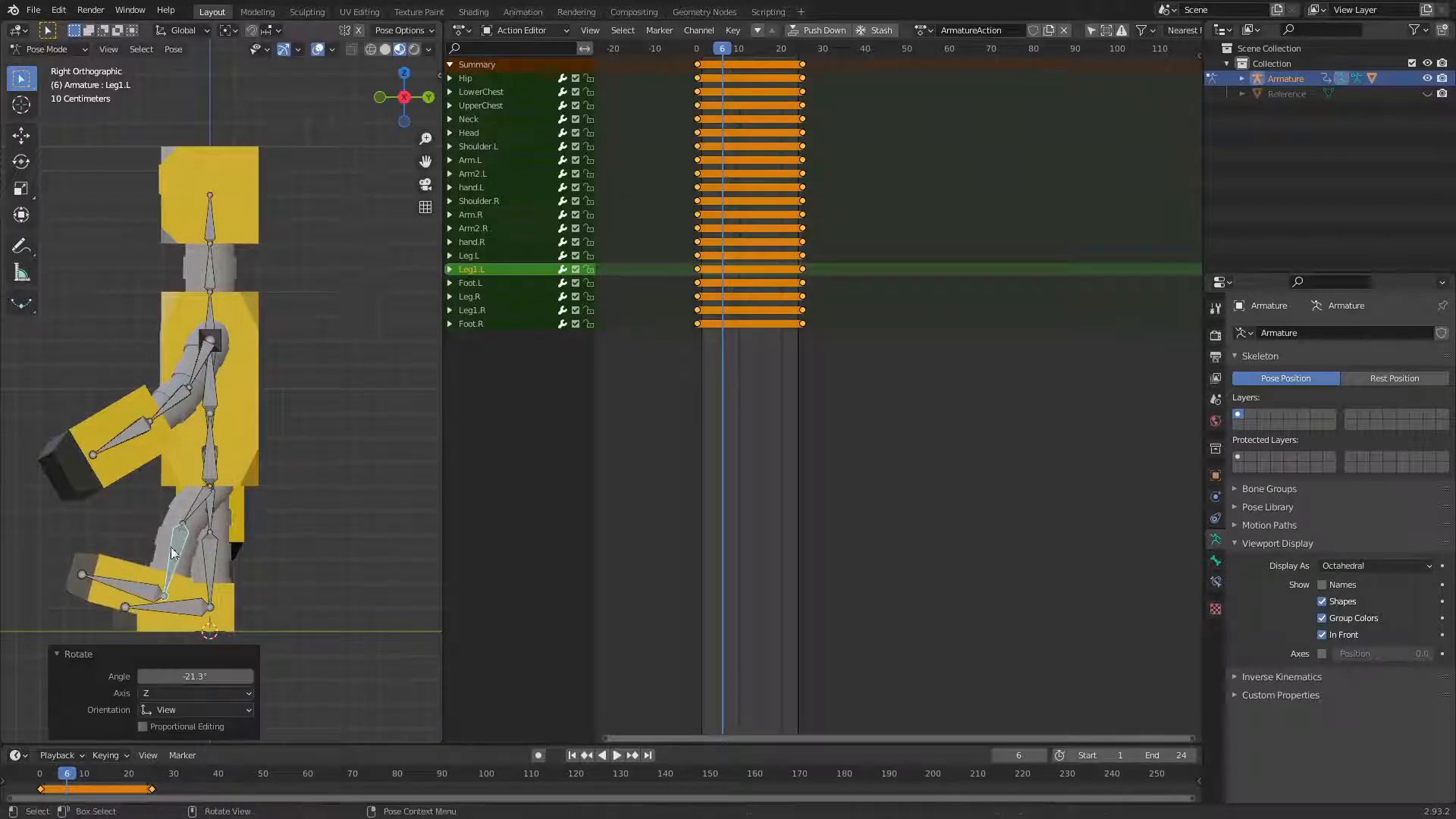
# Swing the Leg.R bone backward and bend Leg1.R back and up by about 47°
pyautogui.click(216, 524)
pyautogui.press('r')
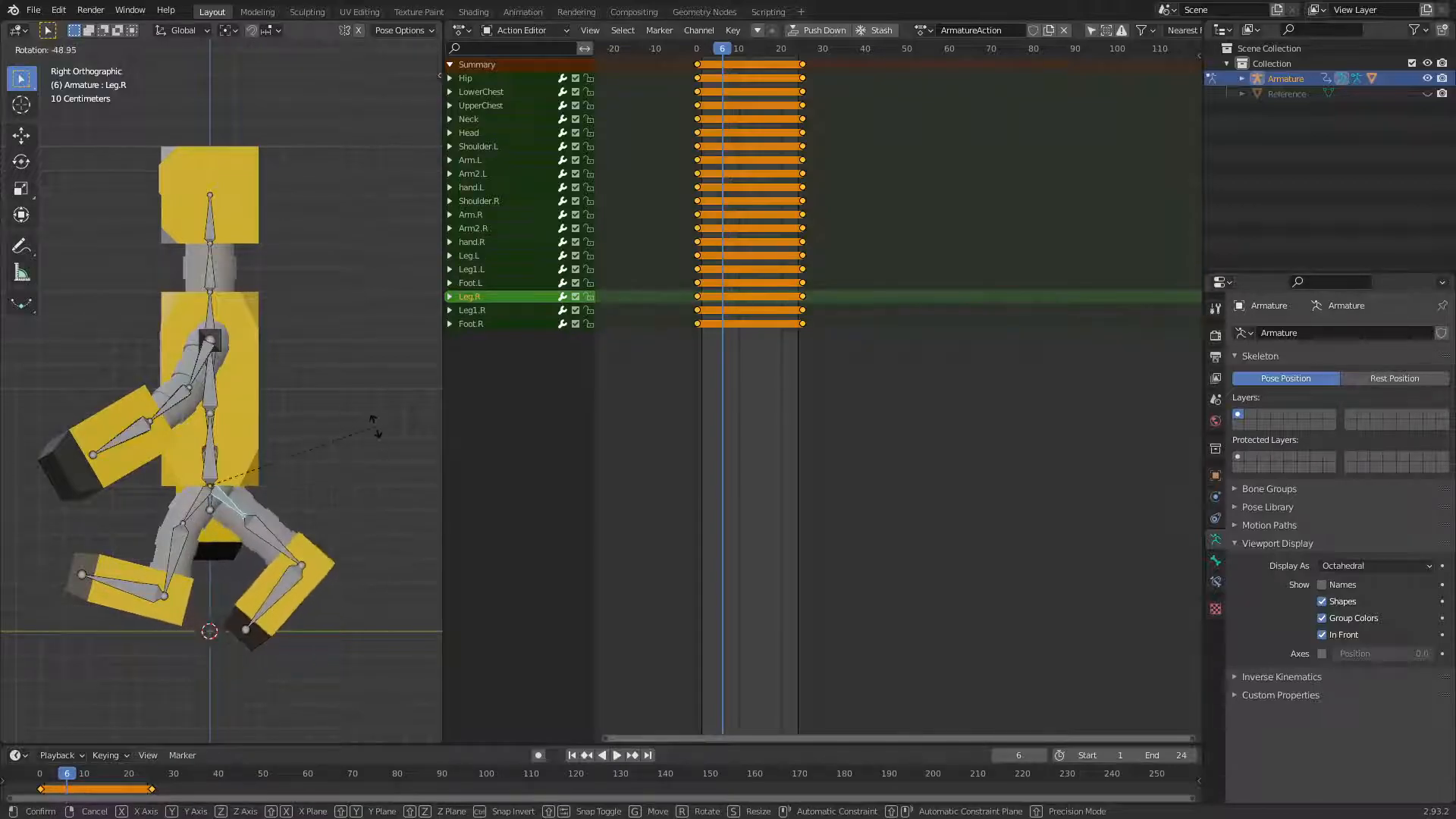
pyautogui.click(343, 431)
pyautogui.click(238, 499)
pyautogui.press('r')
pyautogui.click(312, 519)
pyautogui.click(283, 545)
pyautogui.press('r')
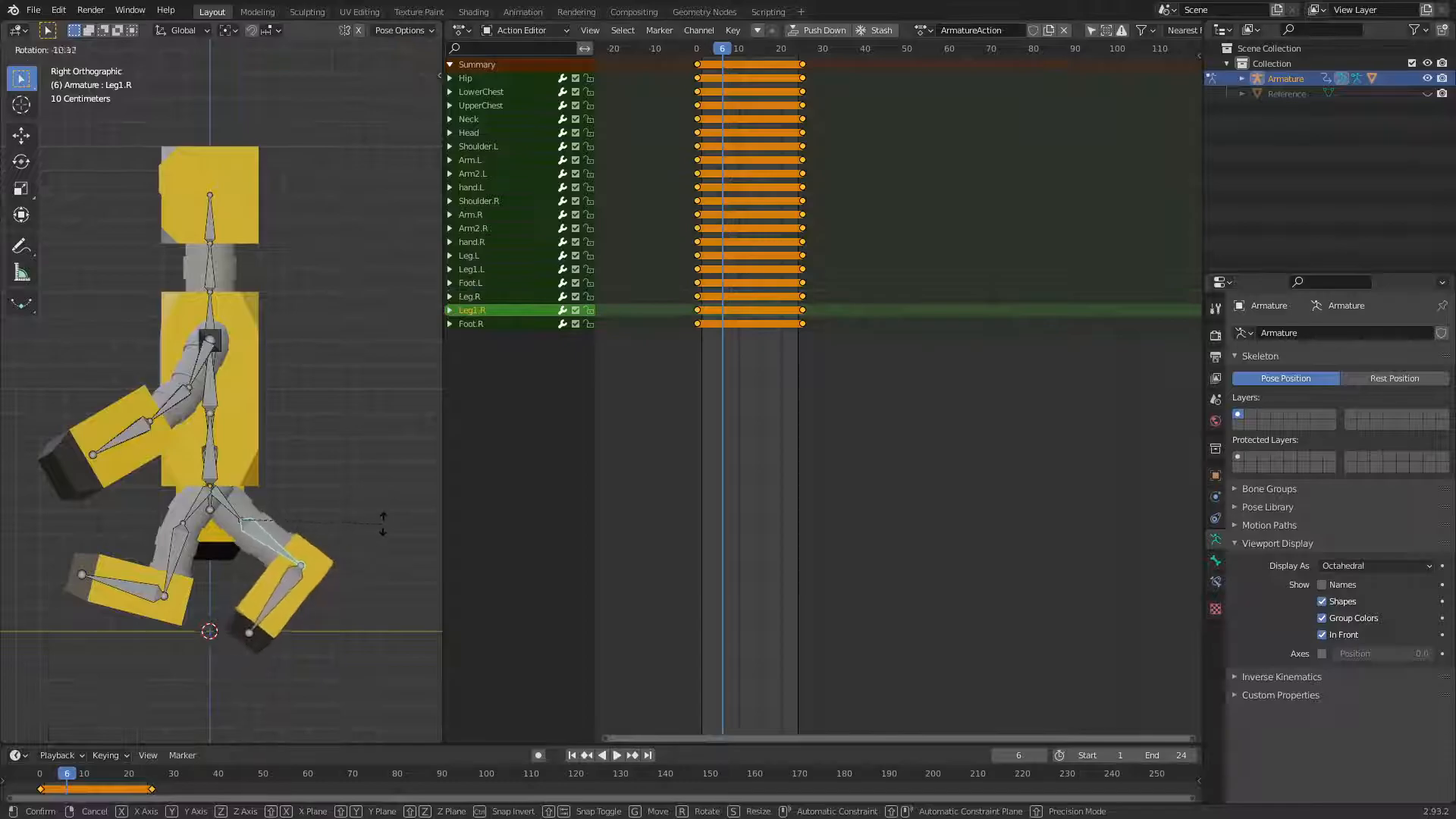
pyautogui.click(370, 430)
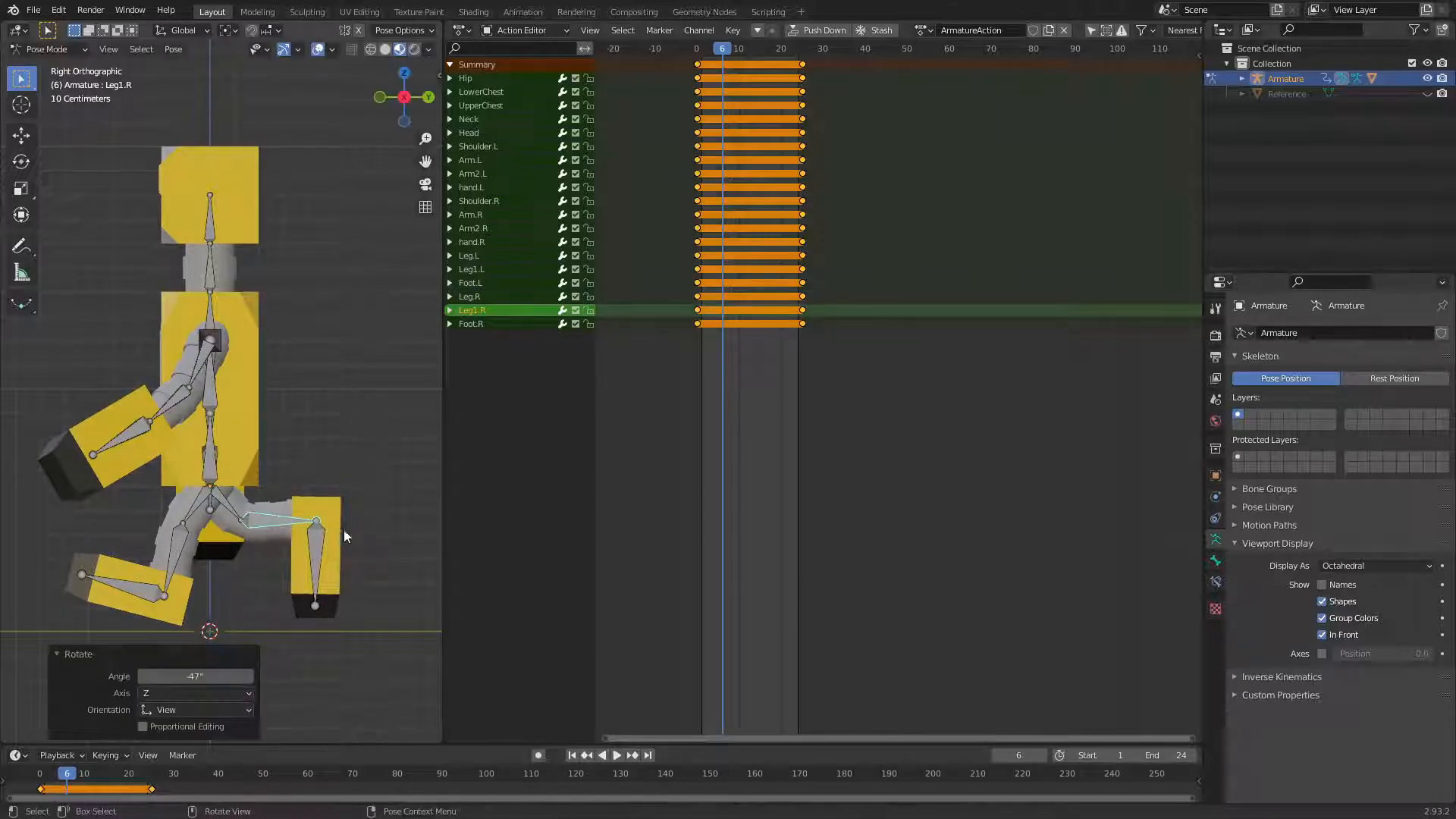
# Rotate the Arm.R bone backward by about 26.3° in the left side view
pyautogui.moveTo(320, 548); pyautogui.dragTo(415, 530, button='middle')
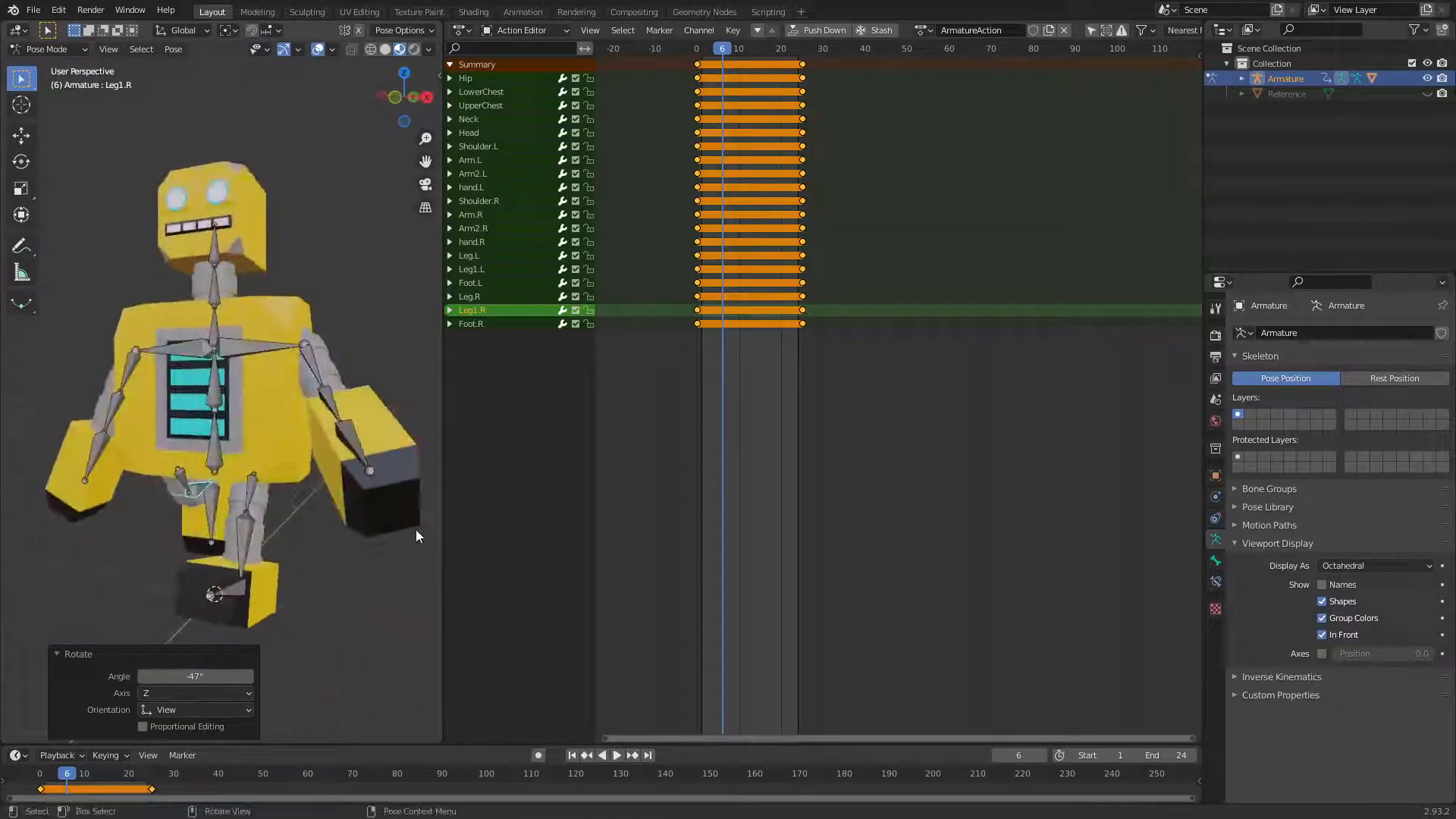
pyautogui.press('KP_1')
pyautogui.press('ctrl+KP_3')
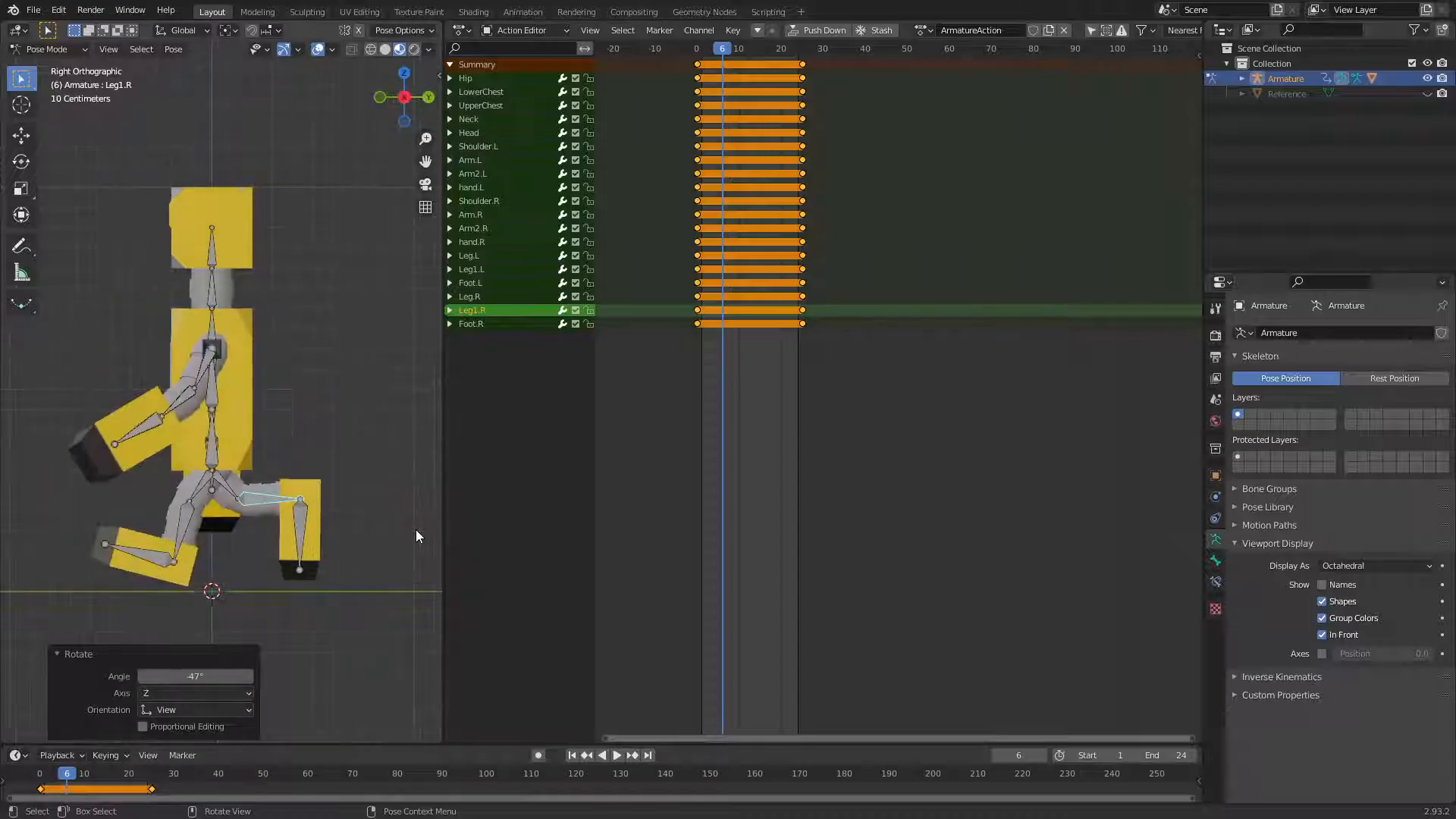
pyautogui.click(231, 364)
pyautogui.press('r')
pyautogui.click(238, 444)
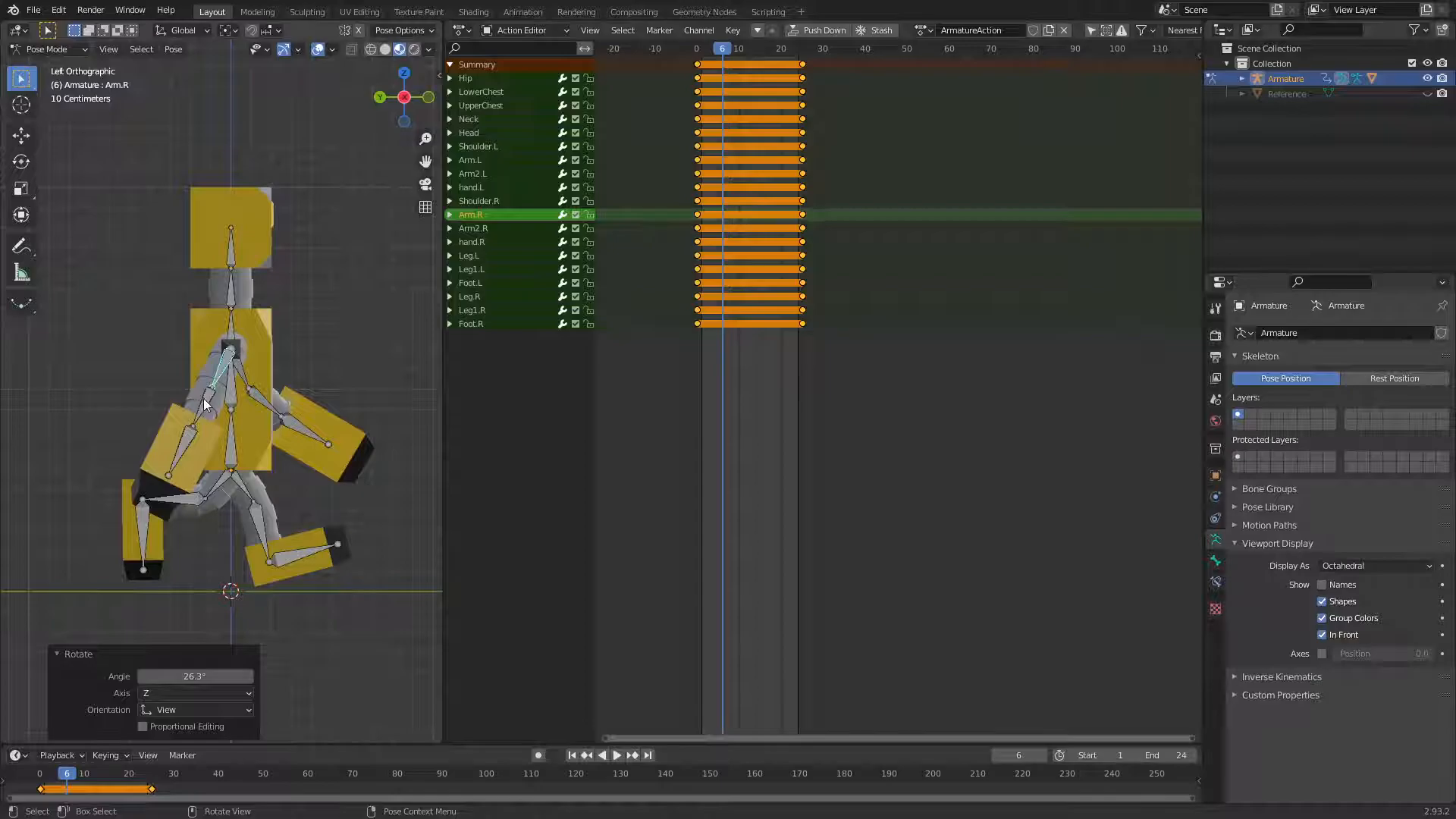
# Bend the Arm2.R bone forward by about 22.9° and the hand.R bone forward by about 32°
pyautogui.click(203, 399)
pyautogui.press('r')
pyautogui.click(210, 442)
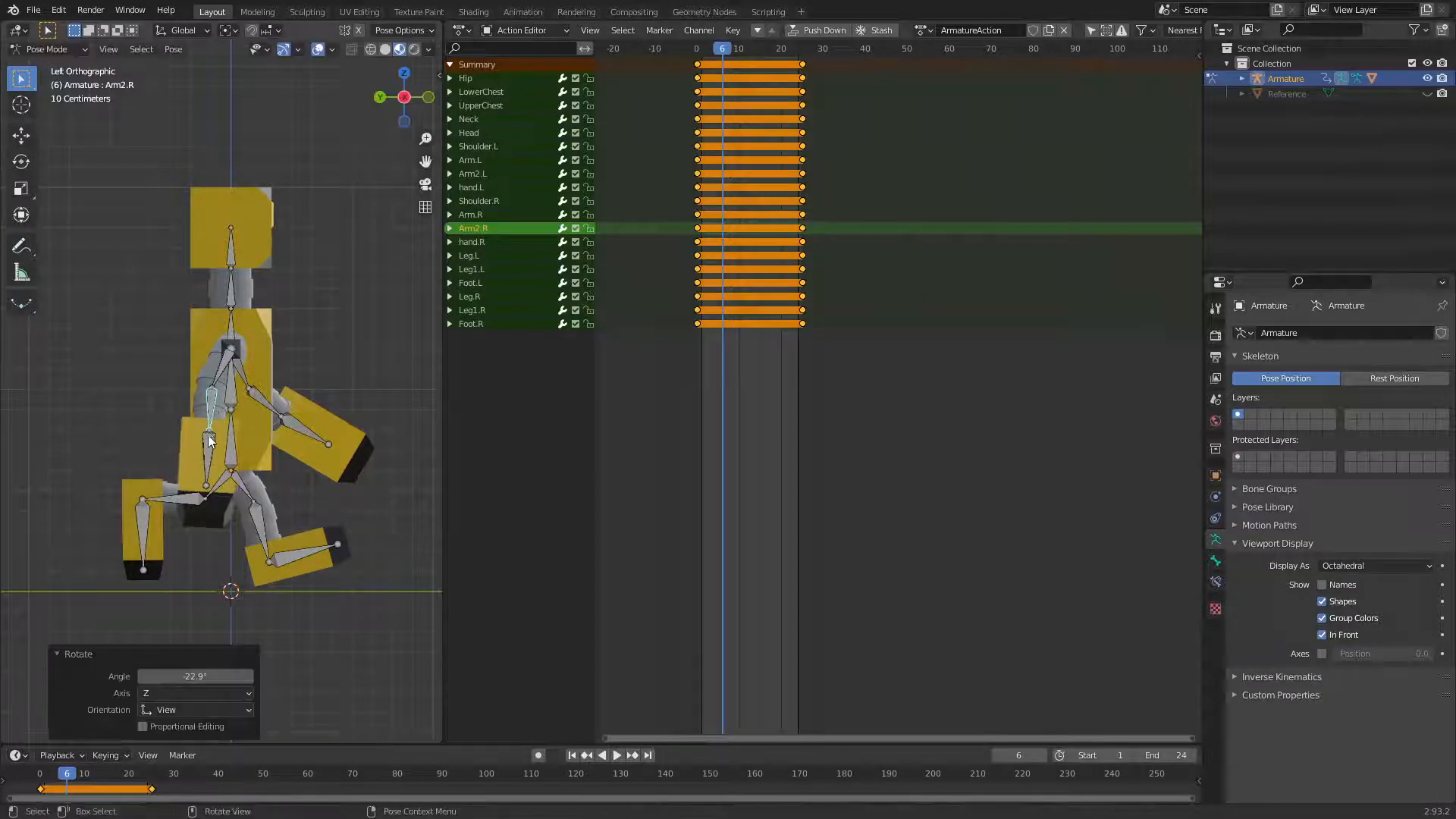
pyautogui.click(211, 444)
pyautogui.press('r')
pyautogui.click(354, 498)
# Rotate the Arm.R bone a further 9° or so backward in the left side view
pyautogui.moveTo(353, 498); pyautogui.dragTo(335, 535, button='middle')
pyautogui.press('ctrl+KP_3')
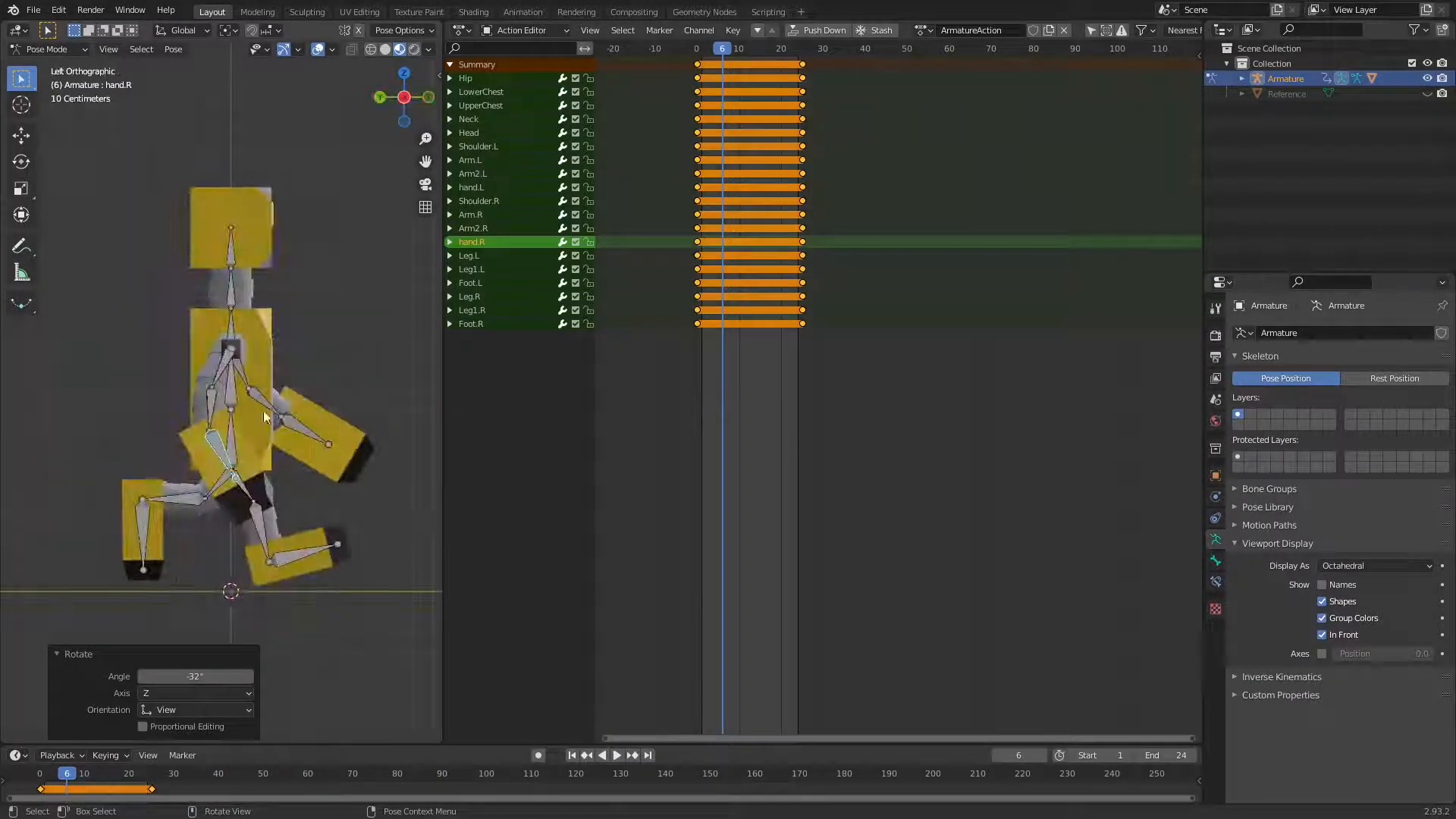
pyautogui.click(216, 369)
pyautogui.press('r')
pyautogui.click(364, 374)
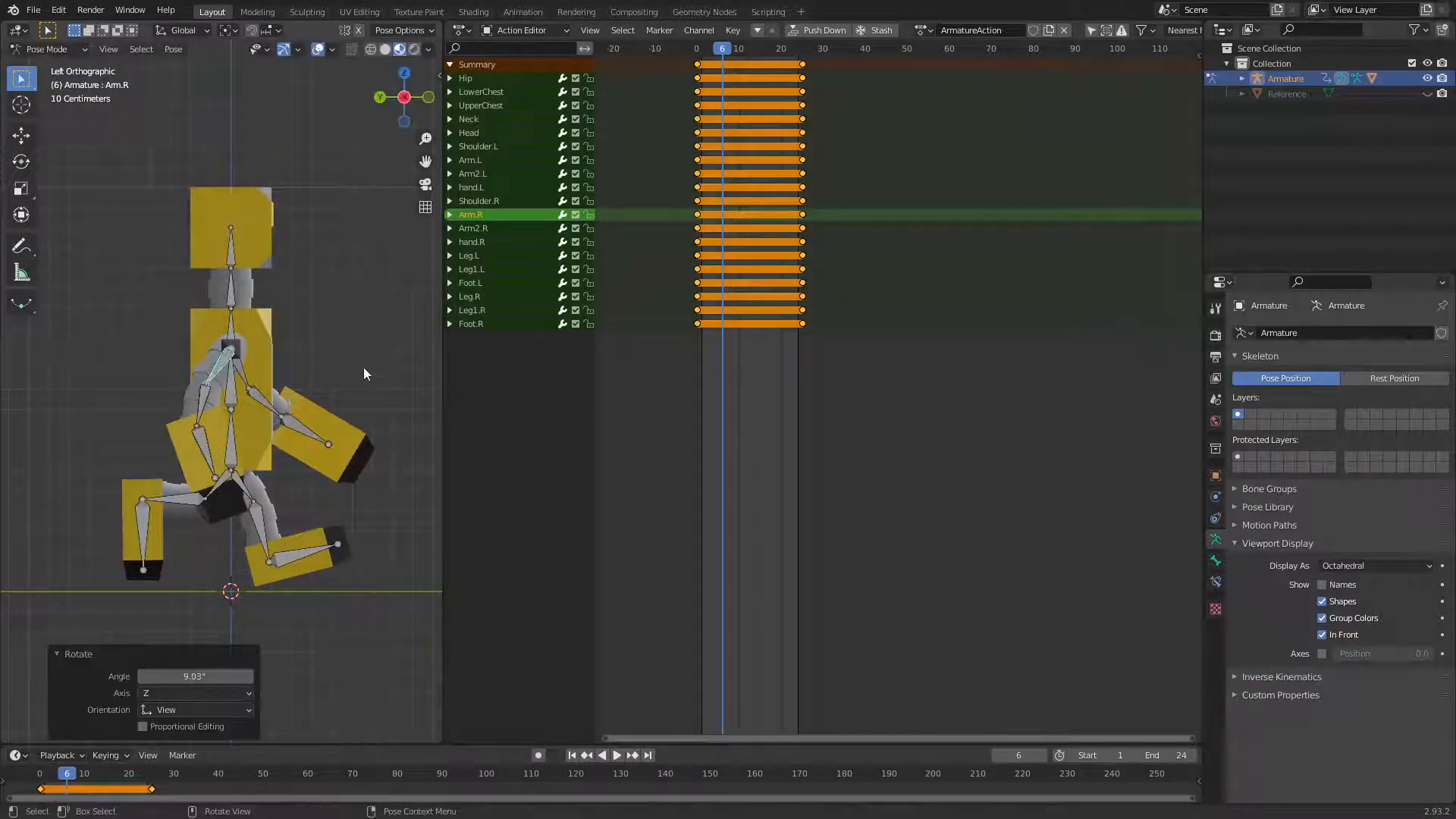
# Insert Location, Rotation & Scale keyframes for all bones in the stride pose at frame 6
pyautogui.press('KP_3')
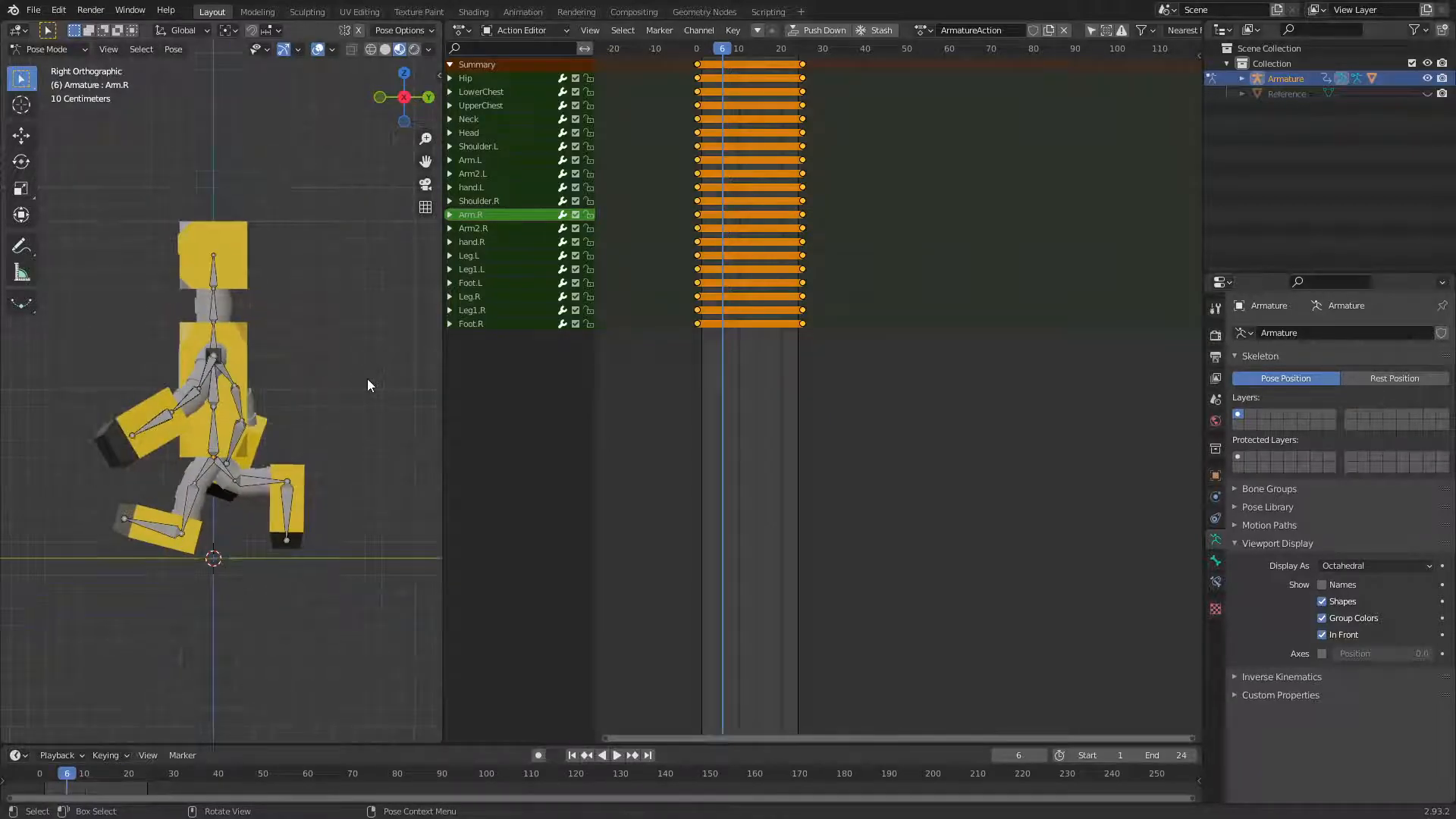
pyautogui.press('KP_1')
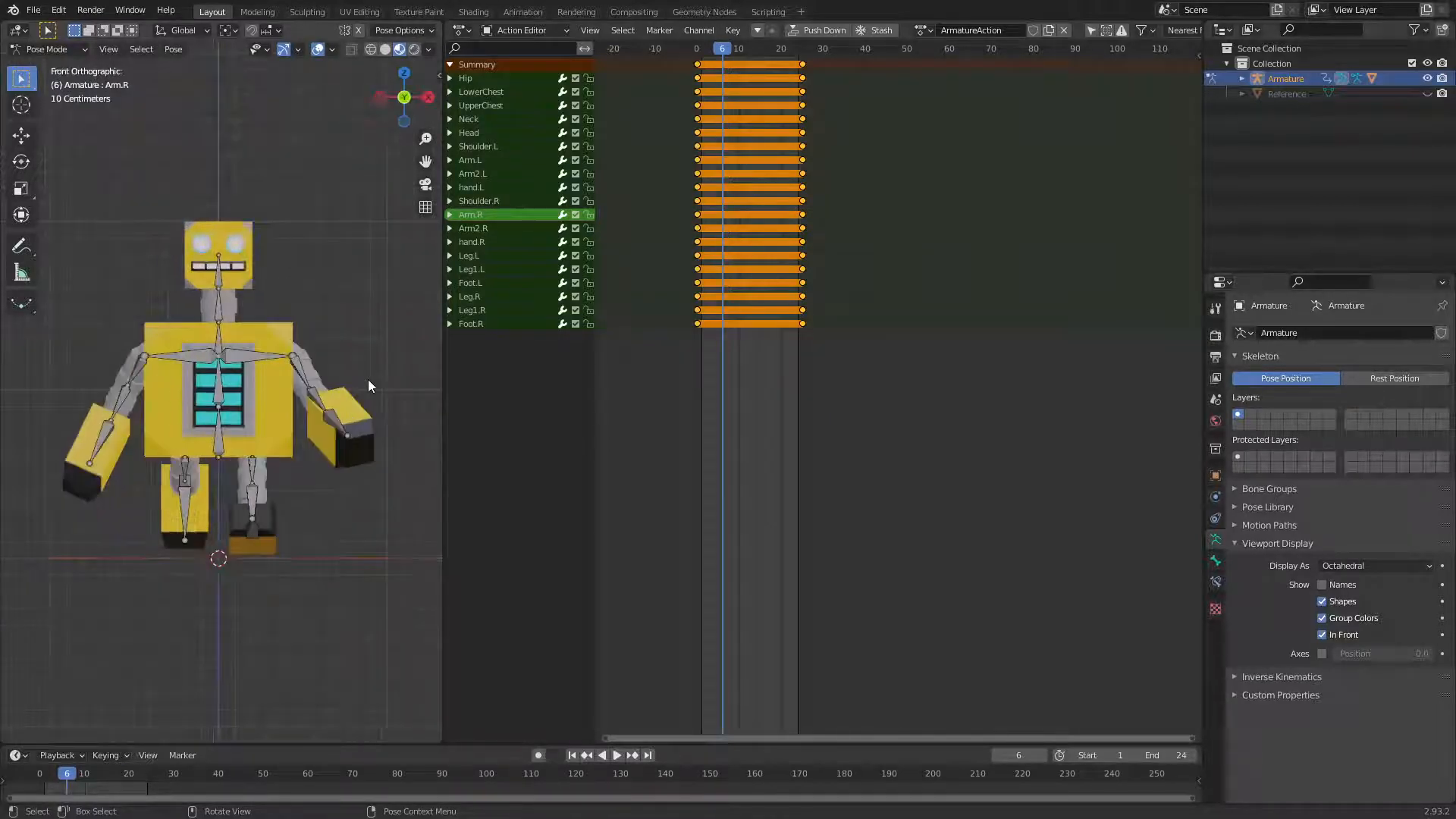
pyautogui.press('a')
pyautogui.press('i')
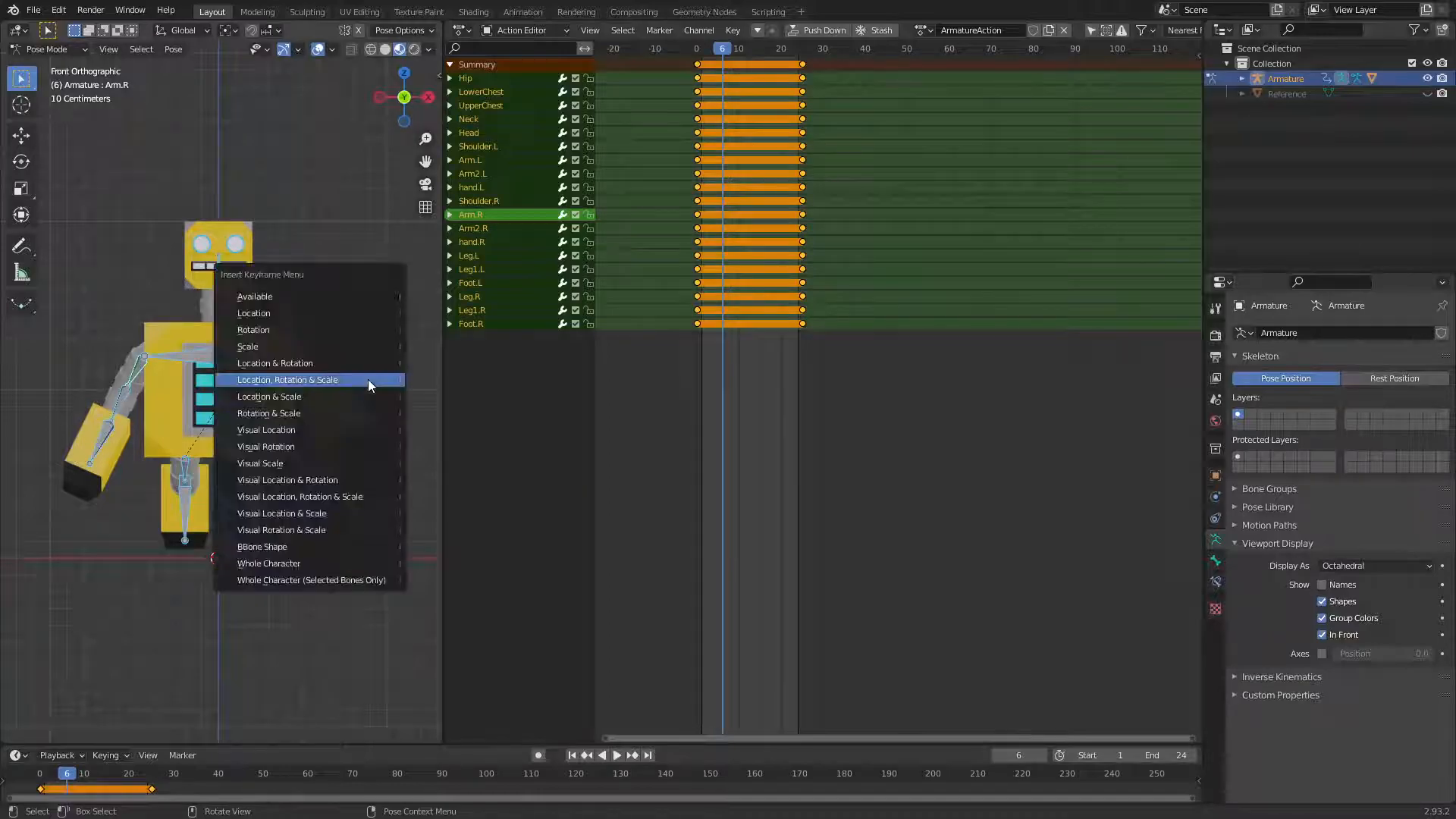
pyautogui.click(369, 381)
# Scrub through the action's frames in the right side view to review the motion into and out of the stride pose
pyautogui.moveTo(368, 381); pyautogui.dragTo(174, 490, button='middle')
pyautogui.click(688, 50)
pyautogui.press('space')
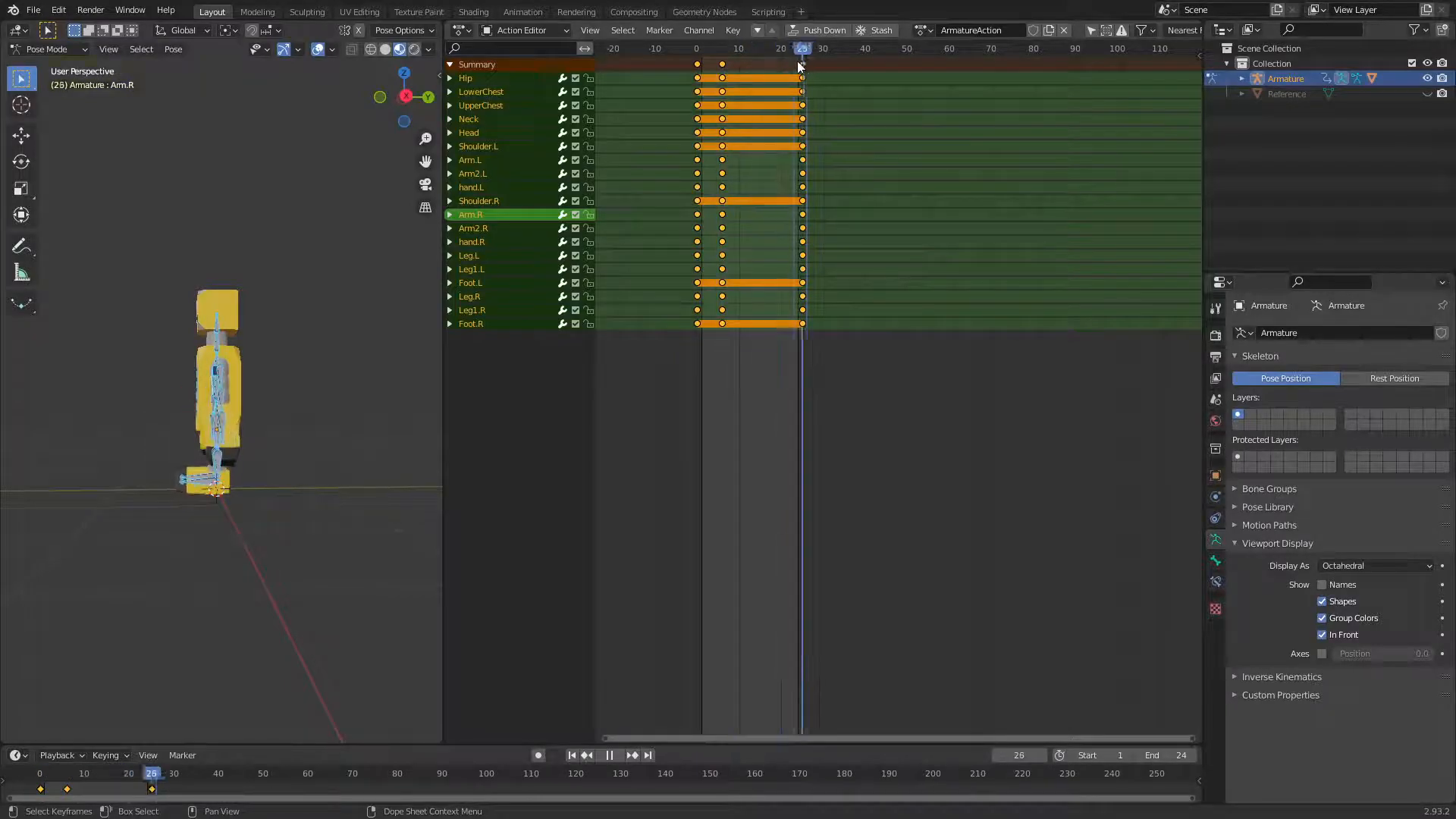
pyautogui.press('Escape')
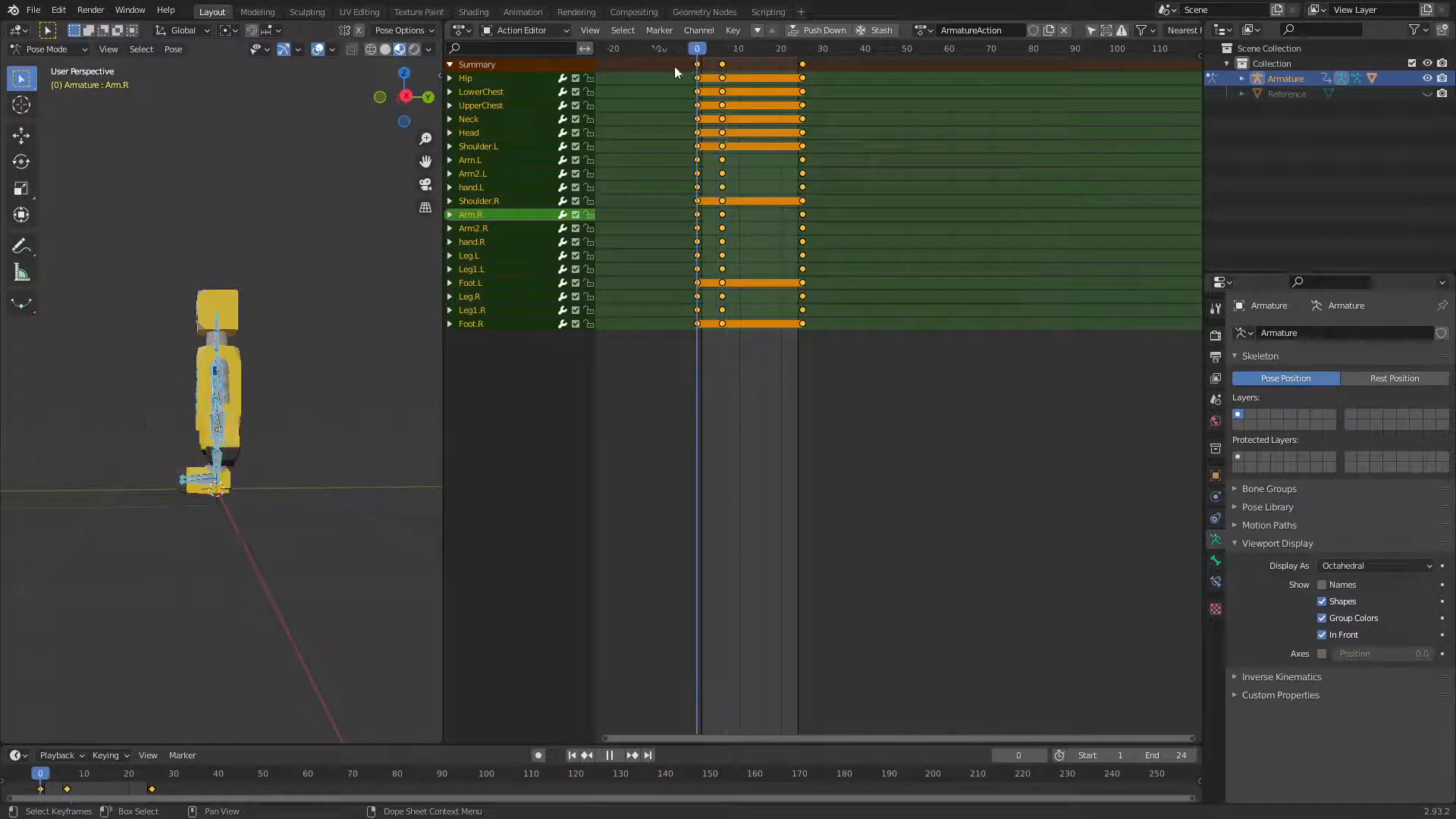
pyautogui.press('KP_3')
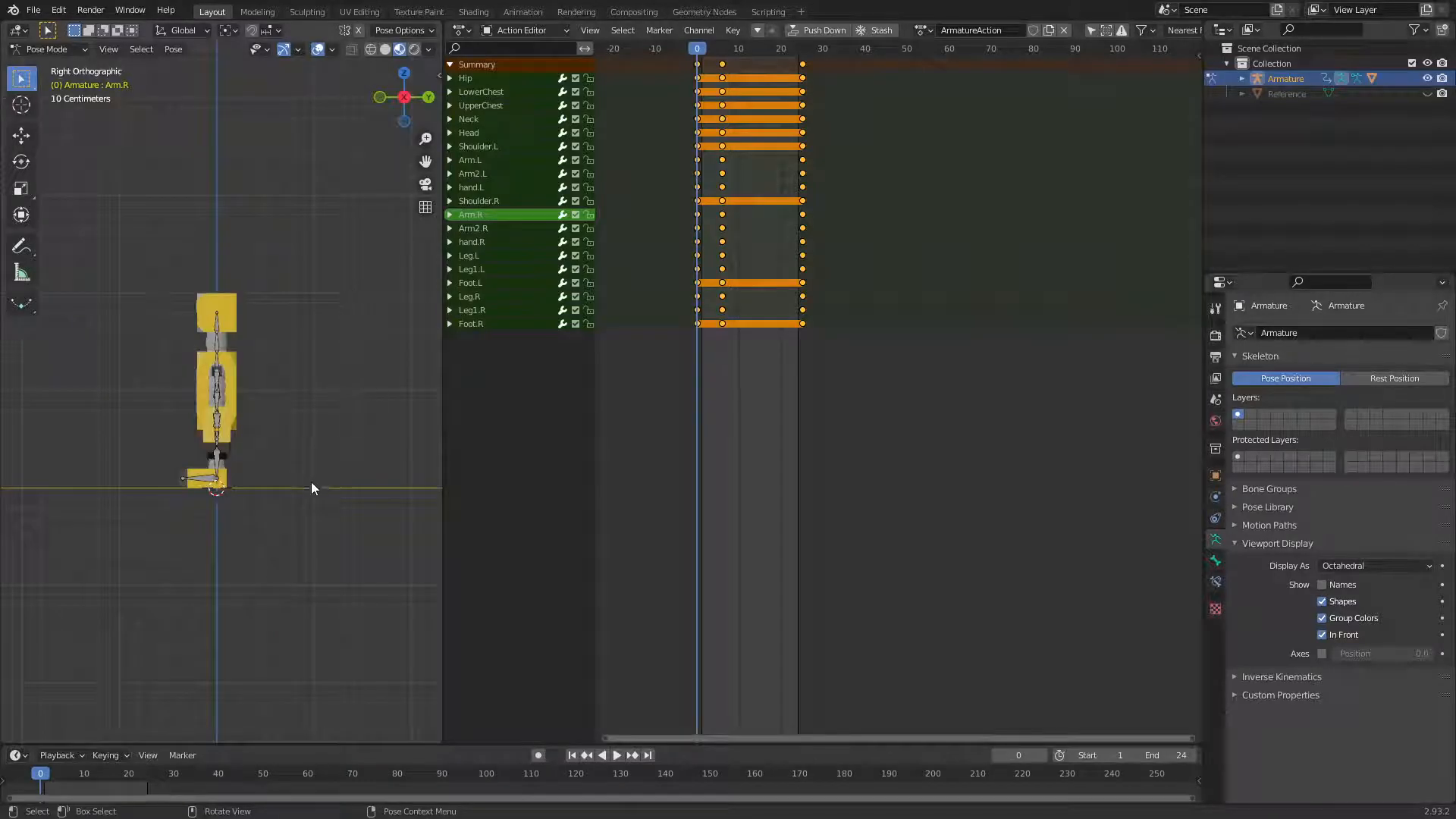
pyautogui.scroll(5, 311, 481)
pyautogui.press('space')
pyautogui.moveTo(713, 54); pyautogui.dragTo(748, 52)
pyautogui.press('space')
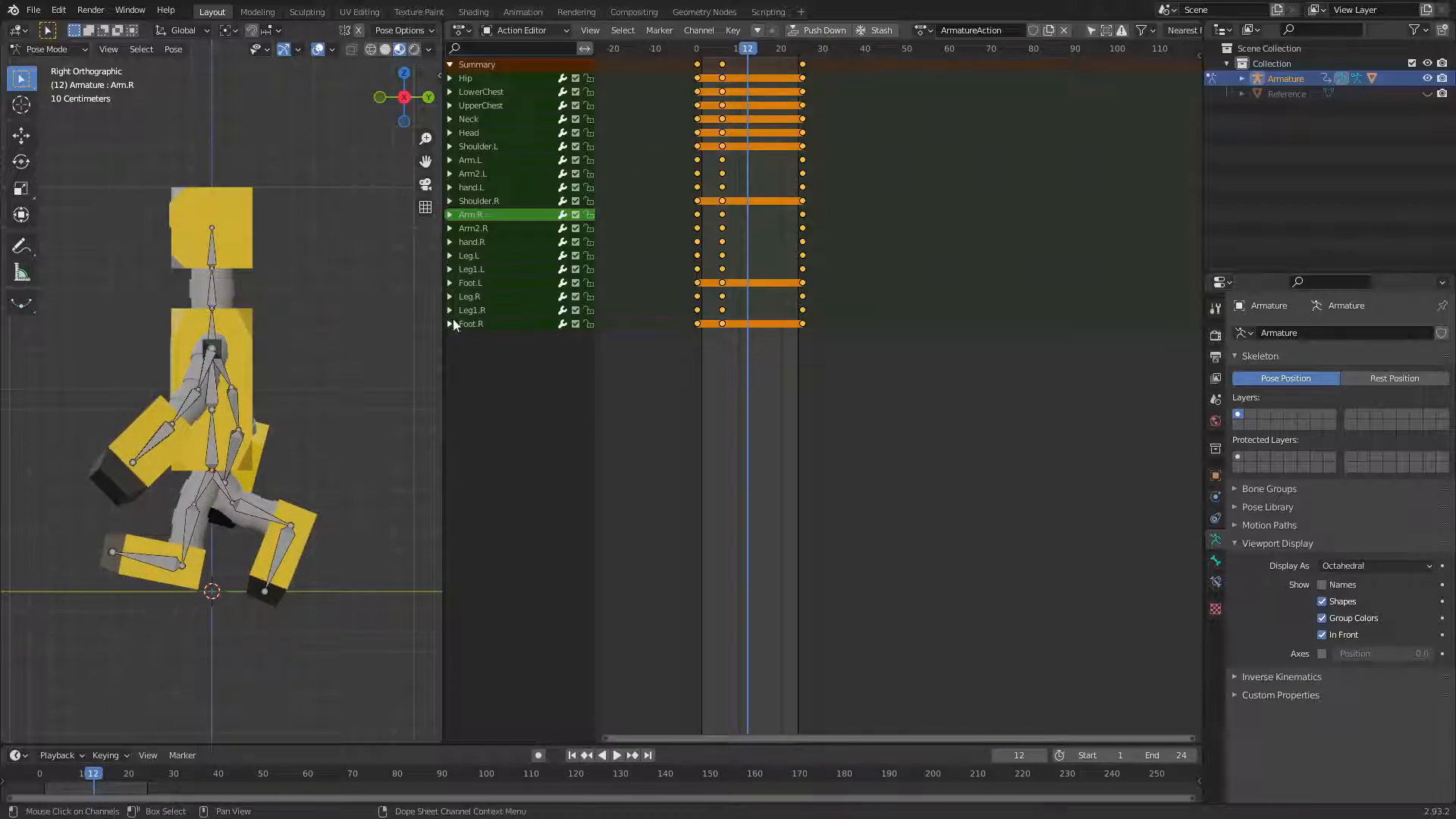
# Copy the pose of all bones at frame 0
pyautogui.moveTo(745, 48); pyautogui.dragTo(664, 69)
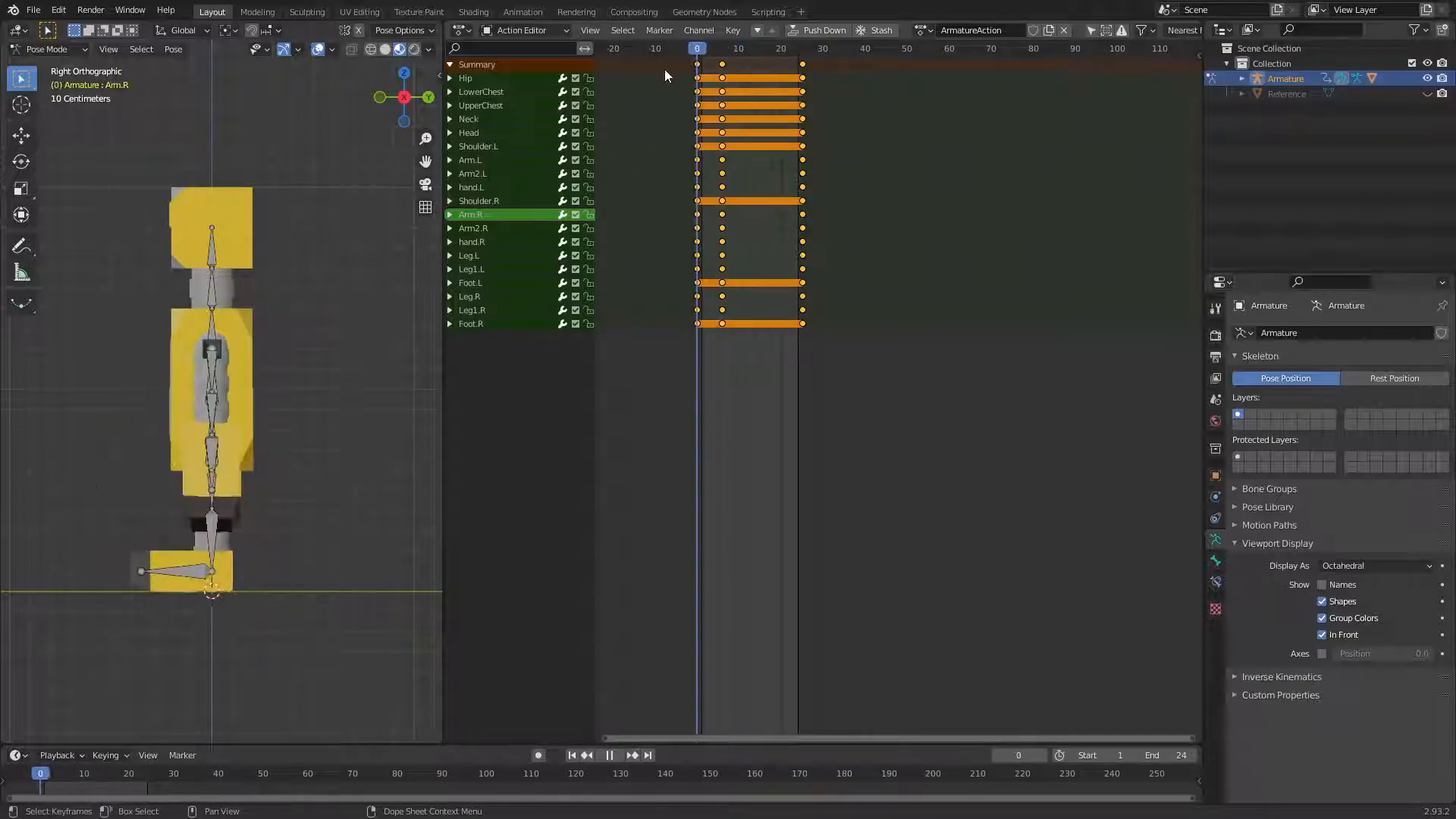
pyautogui.press('a')
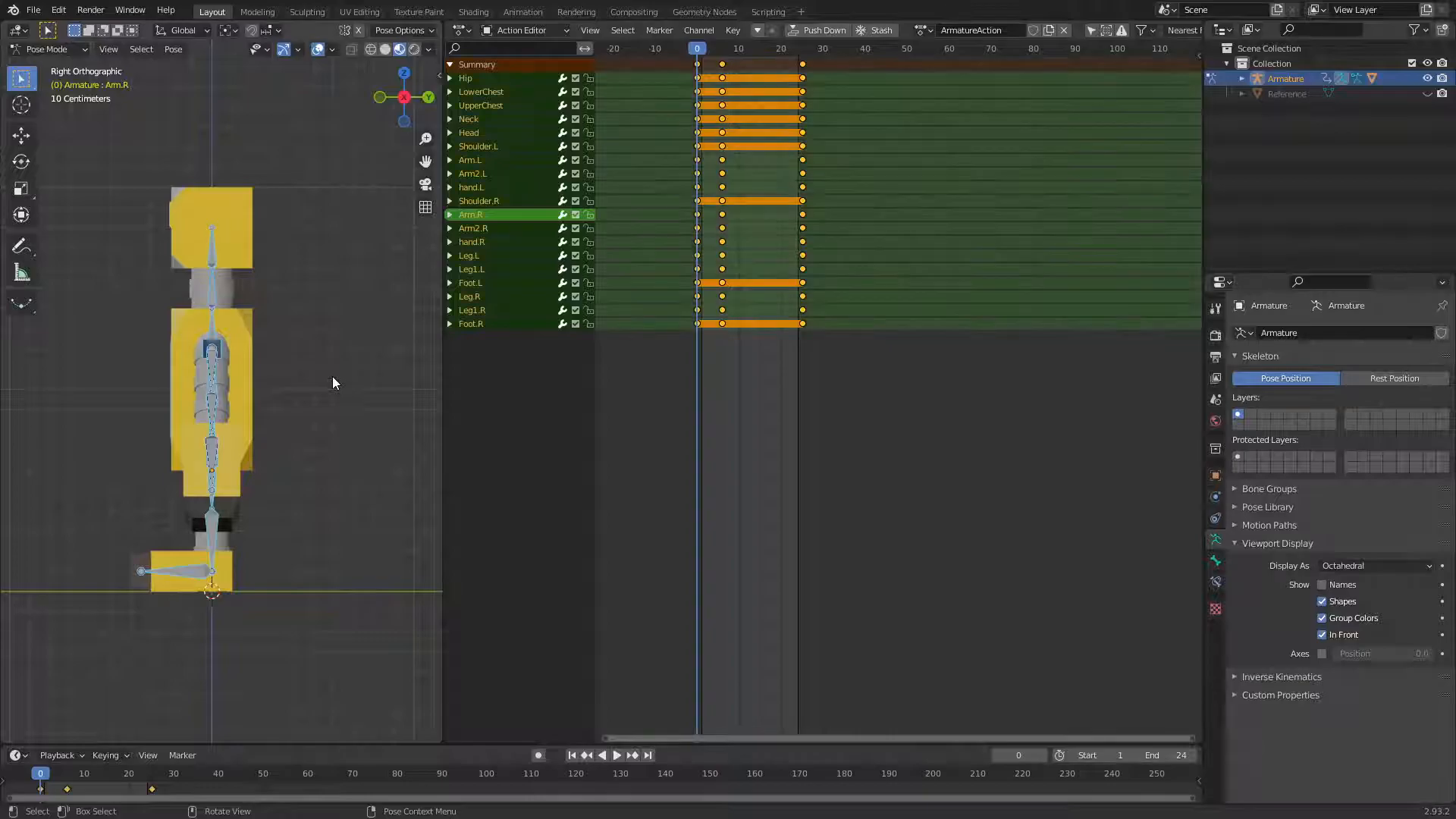
pyautogui.hotkey('ctrl', 'c')
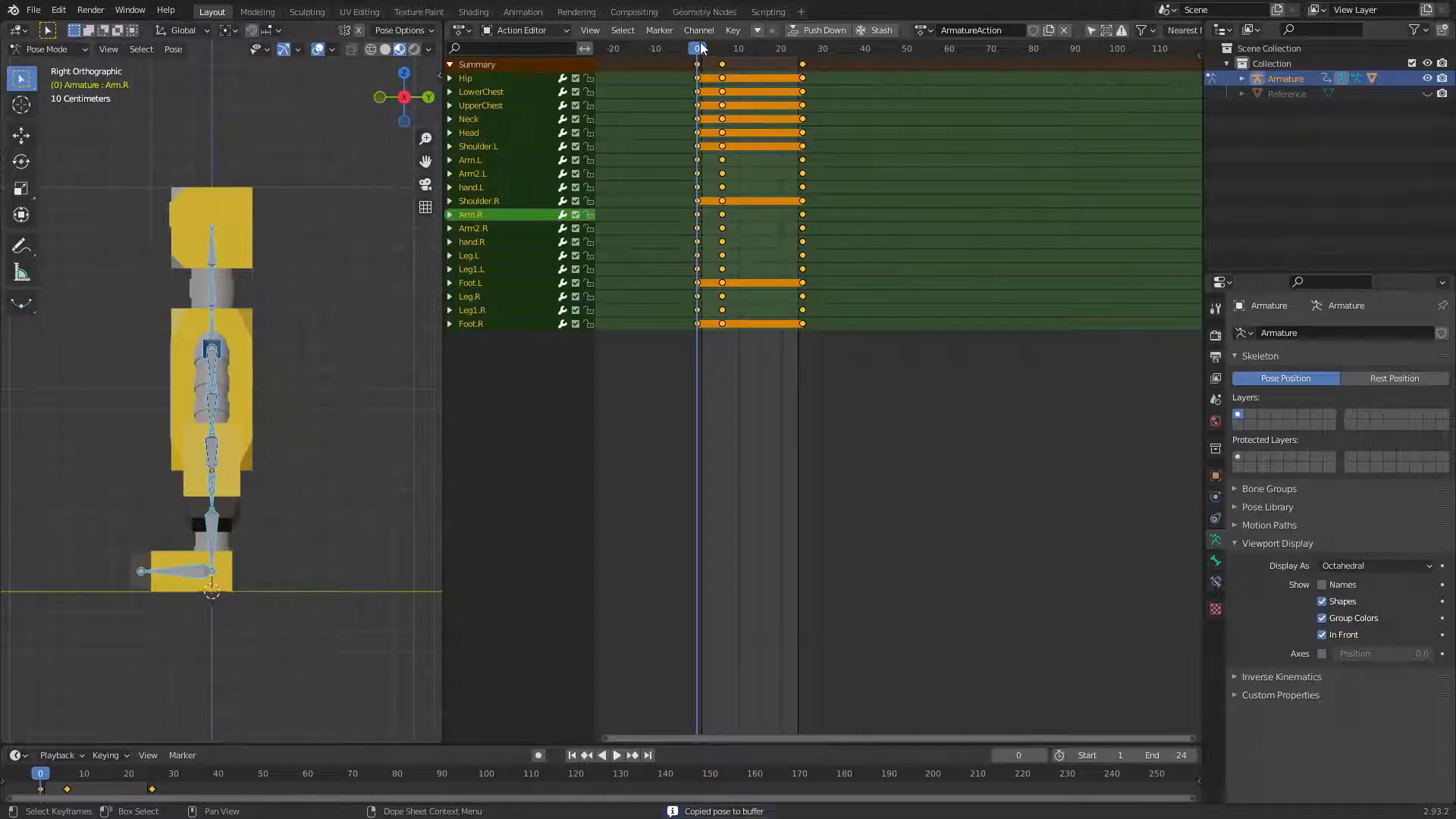
# Paste the copied standing pose onto all bones at frame 12 and insert keyframes for them
pyautogui.moveTo(699, 48); pyautogui.dragTo(751, 51)
pyautogui.click(406, 306)
pyautogui.press('a')
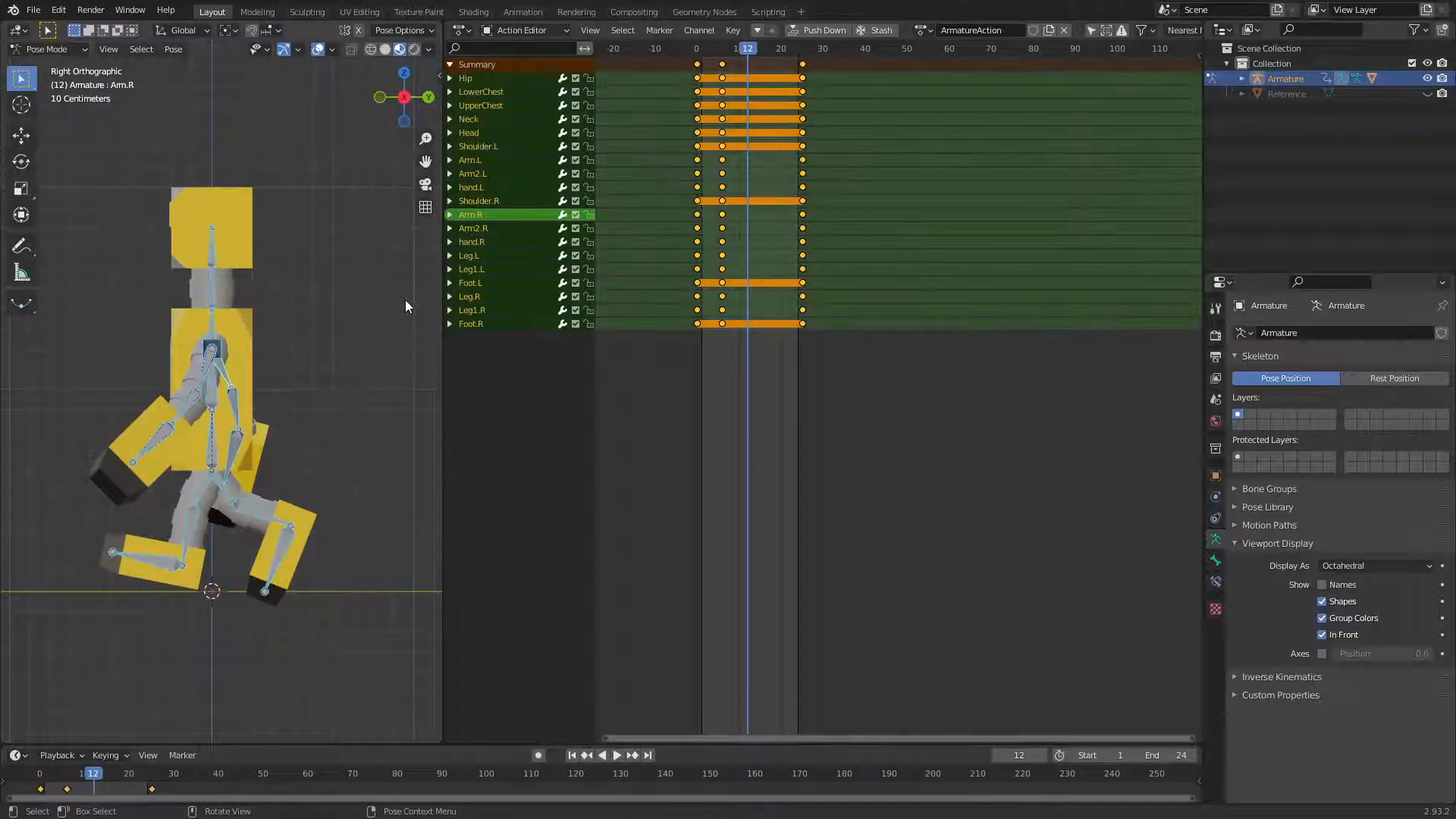
pyautogui.hotkey('ctrl', 'v')
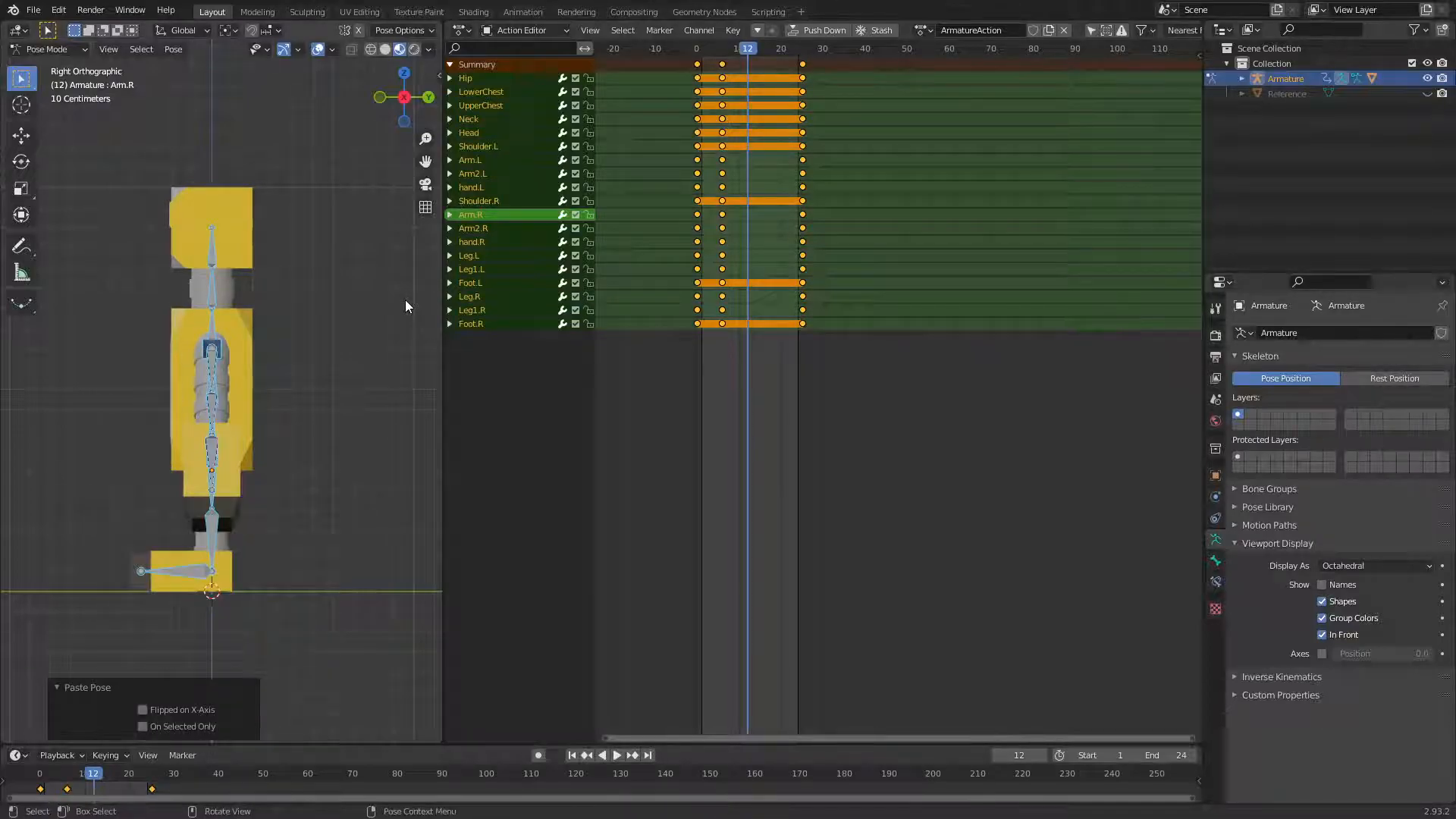
pyautogui.rightClick(405, 300)
pyautogui.click(405, 300)
# Copy the stride pose of all bones at frame 6
pyautogui.press('space')
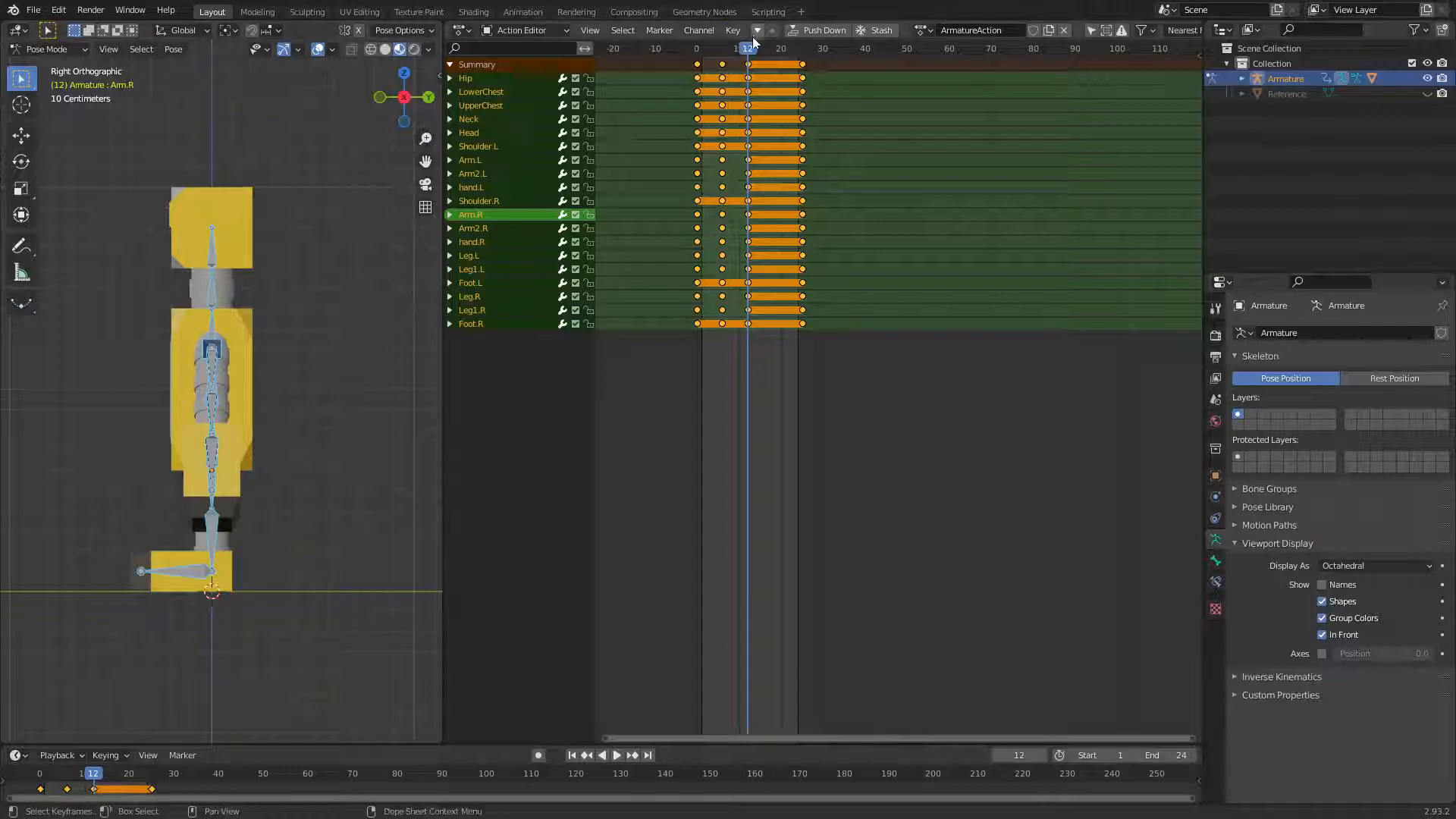
pyautogui.moveTo(731, 53)
pyautogui.mouseDown()
pyautogui.moveTo(702, 53)
pyautogui.moveTo(772, 52)
pyautogui.moveTo(723, 53)
pyautogui.mouseUp()
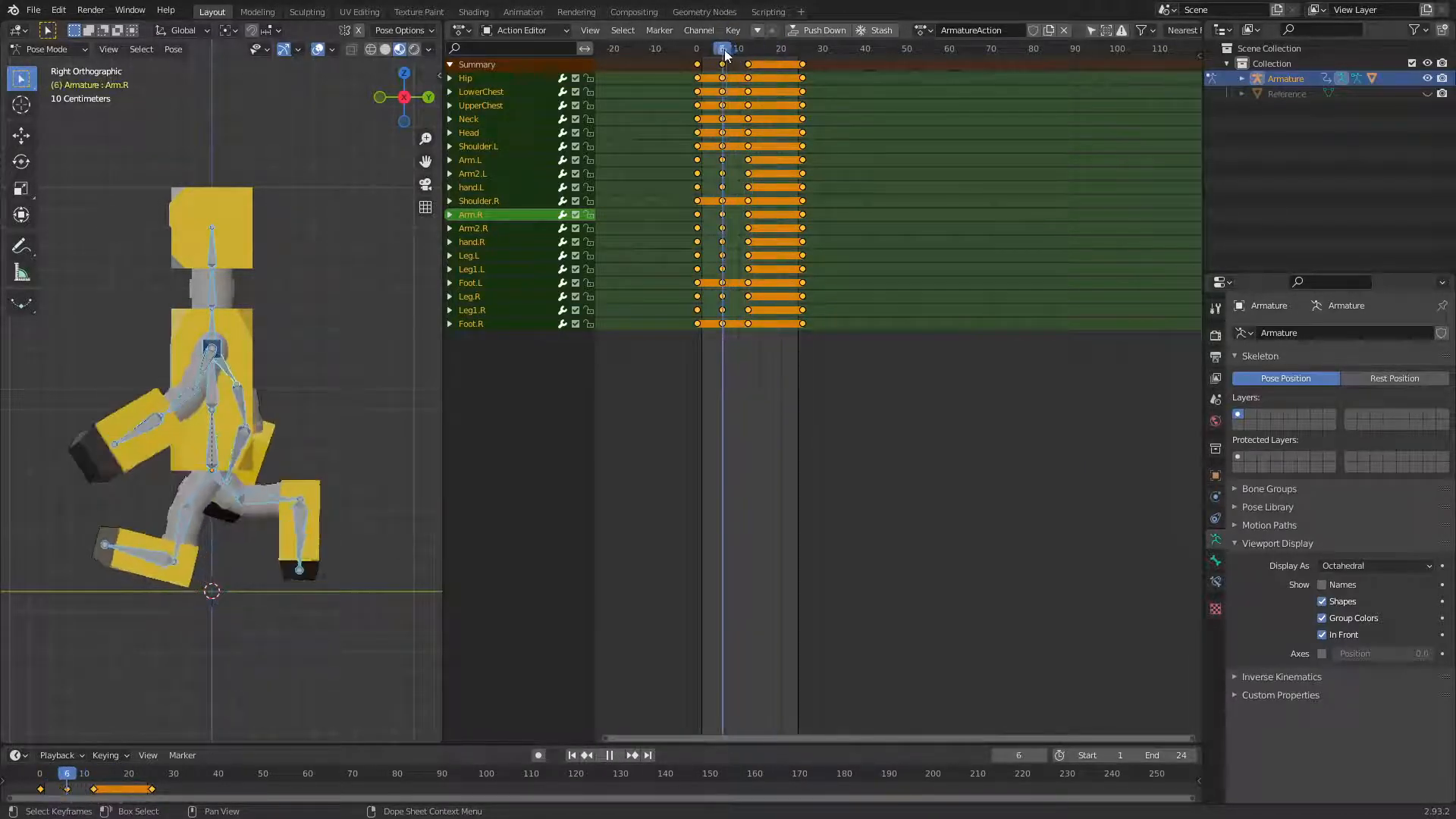
pyautogui.click(387, 306)
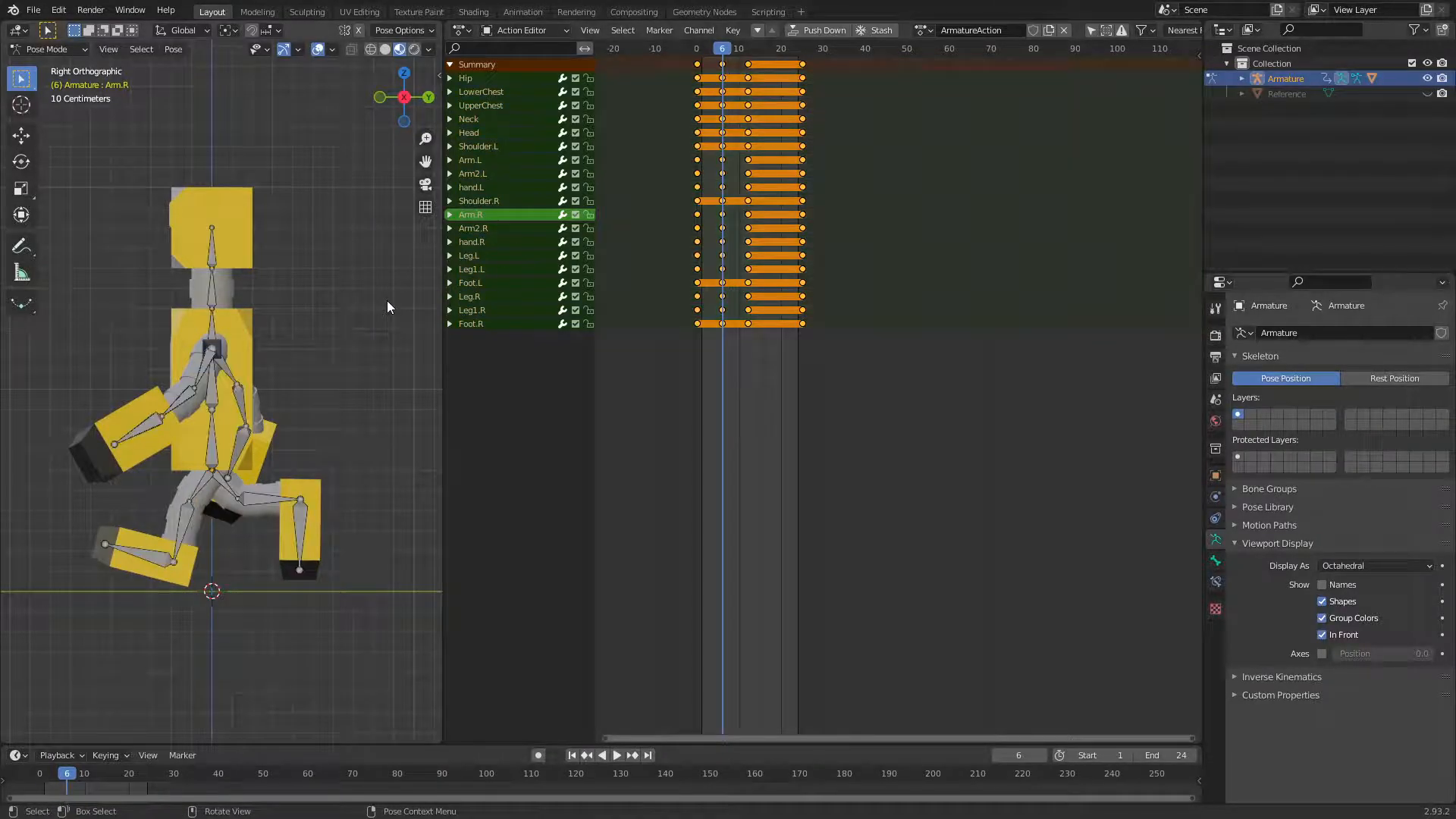
pyautogui.press('a')
pyautogui.hotkey('ctrl', 'c')
# Paste the copied stride pose flipped on the X axis onto all bones at frame 18
pyautogui.moveTo(726, 50); pyautogui.dragTo(772, 50)
pyautogui.click(305, 373)
pyautogui.press('a')
pyautogui.hotkey('ctrl', 'shift', 'v')
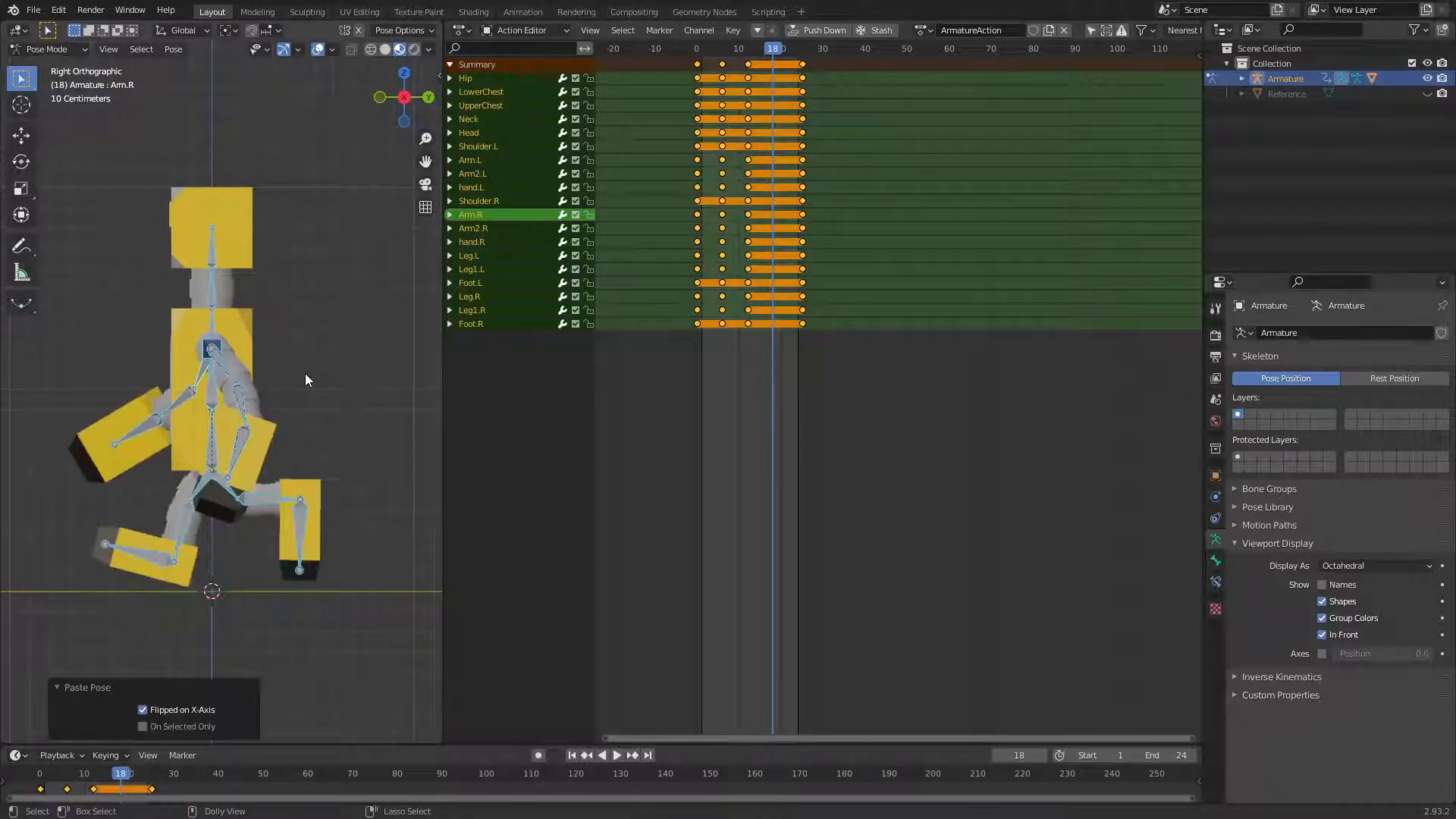
# Paste the copied stride pose flipped on the X axis onto all bones at frame 18 and insert location, rotation and scale keyframes
pyautogui.moveTo(762, 50)
pyautogui.mouseDown()
pyautogui.moveTo(724, 51)
pyautogui.moveTo(773, 50)
pyautogui.mouseUp()
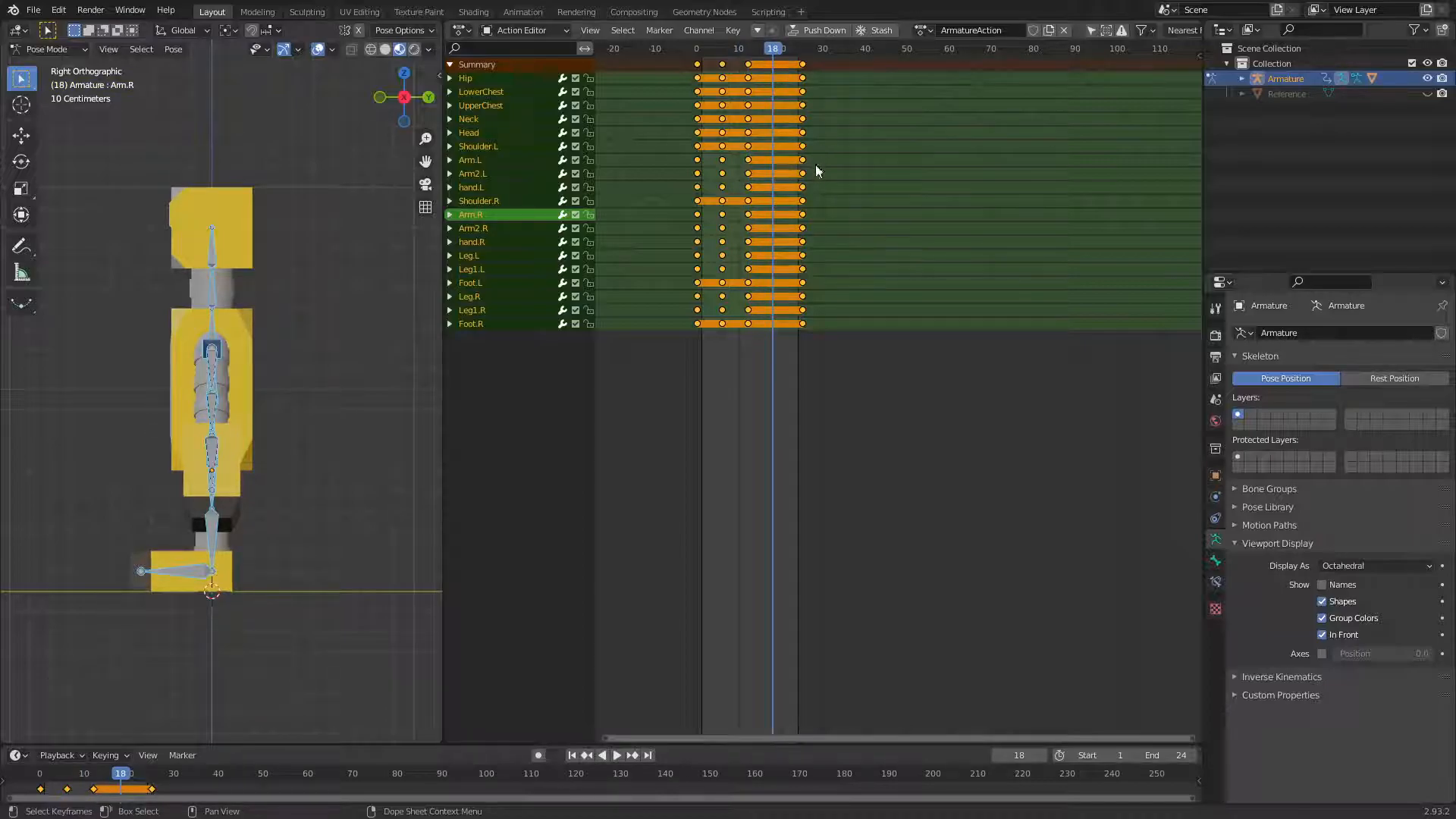
pyautogui.click(304, 443)
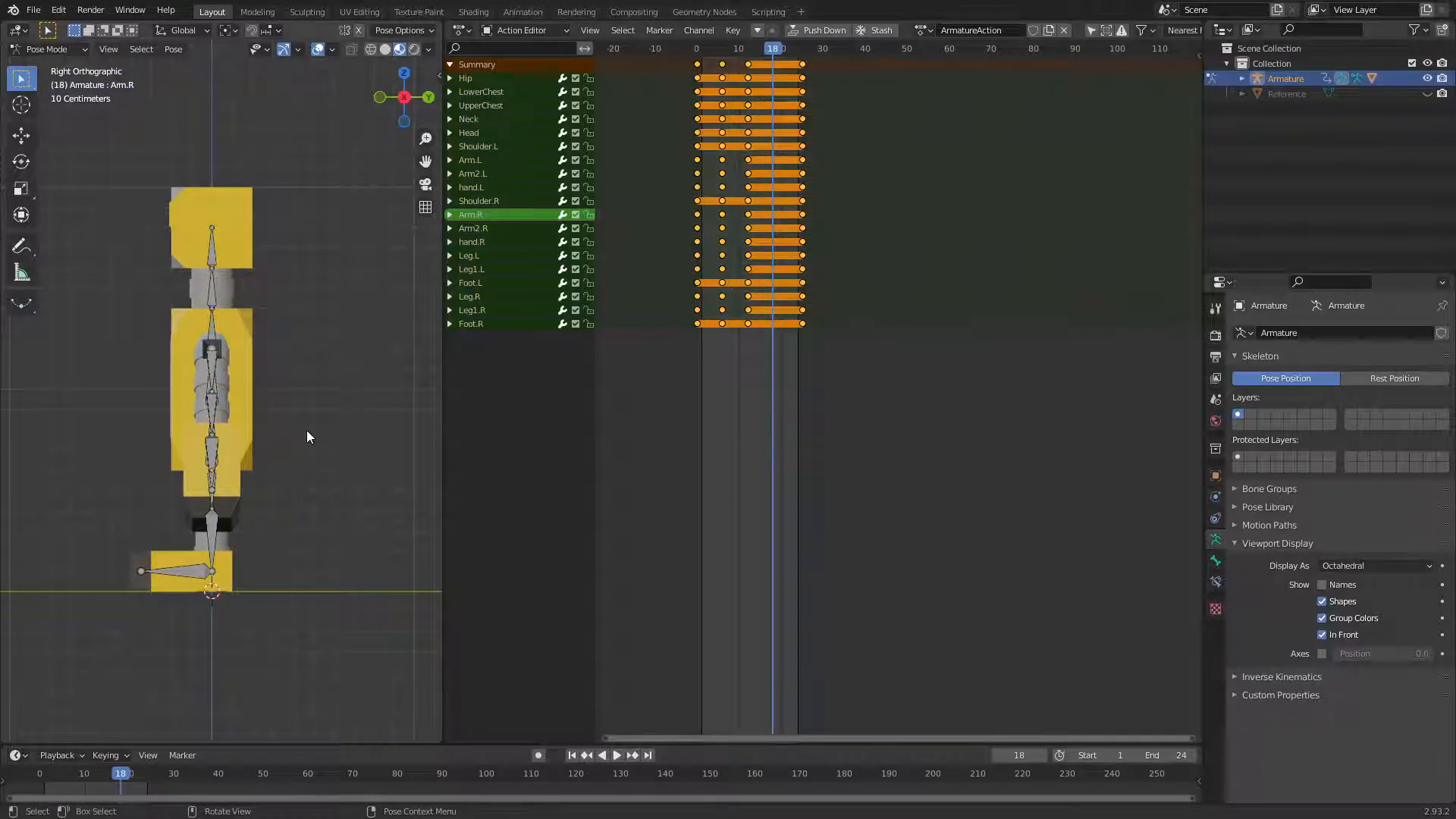
pyautogui.press('a')
pyautogui.hotkey('ctrl', 'shift', 'v')
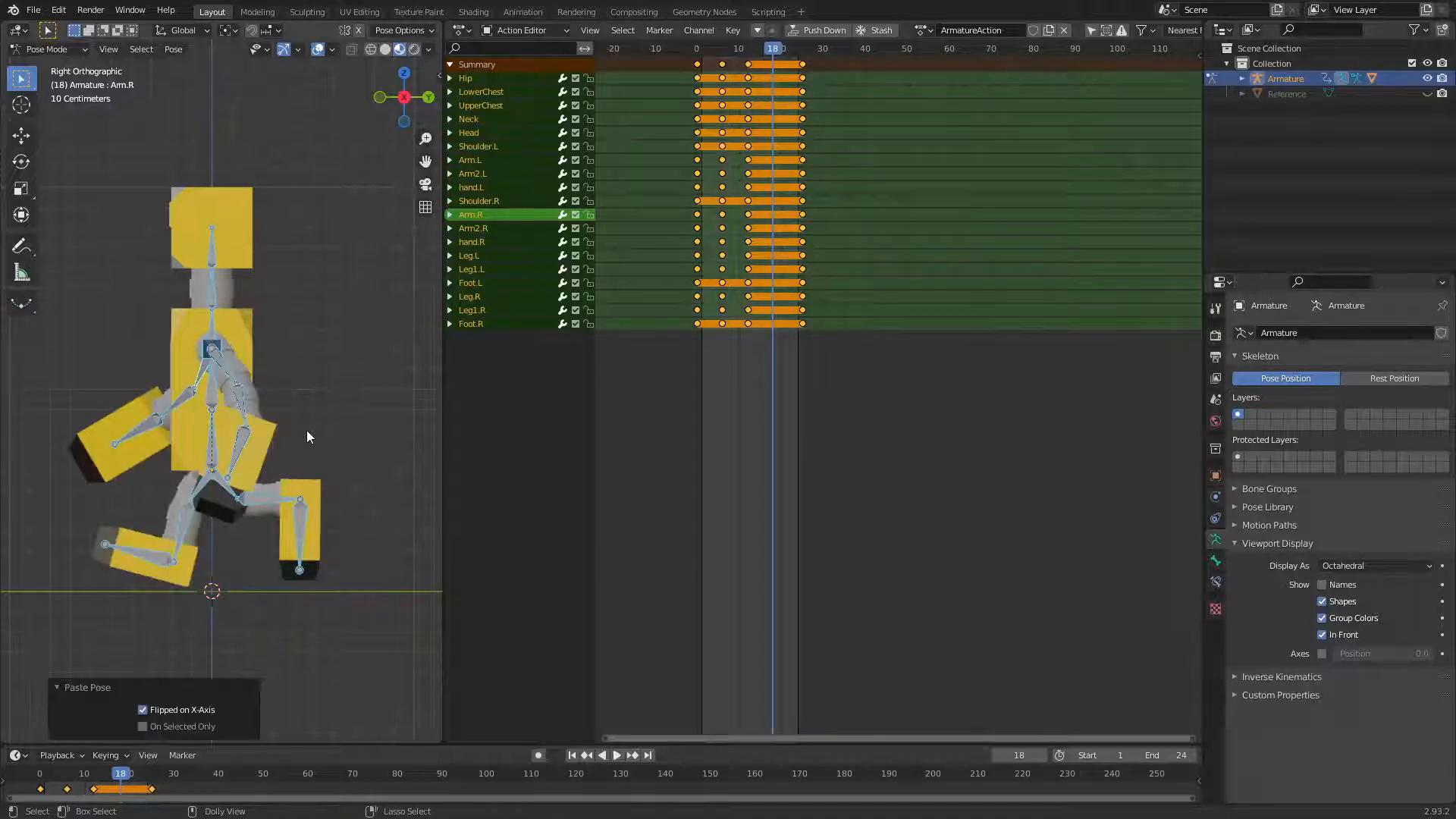
pyautogui.press('i')
pyautogui.click(306, 430)
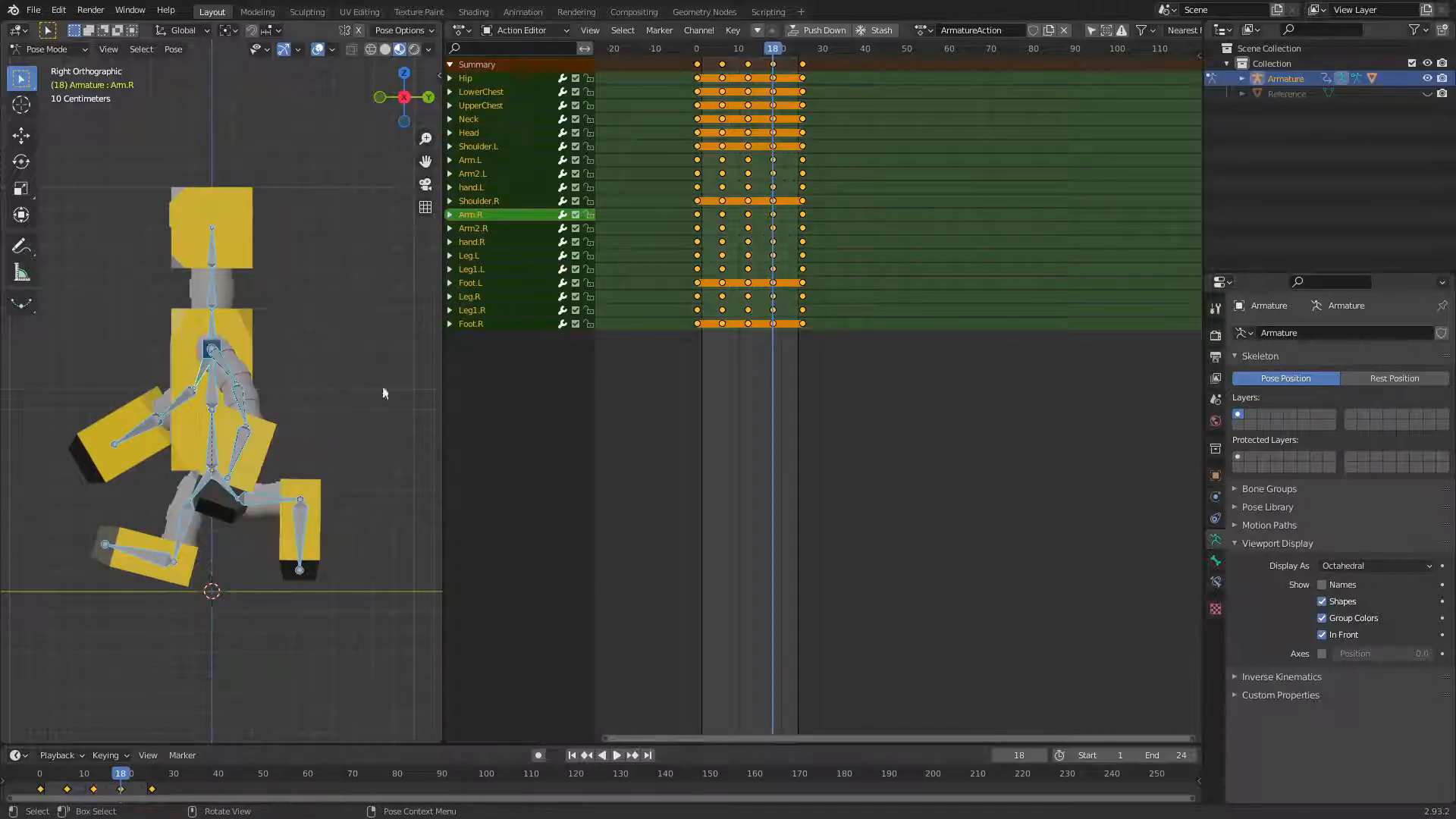
# Play back the walk cycle and examine the leg motion from perspective, front and right side views
pyautogui.moveTo(704, 53); pyautogui.dragTo(685, 63)
pyautogui.moveTo(308, 393); pyautogui.dragTo(433, 425, button='middle')
pyautogui.click(617, 755)
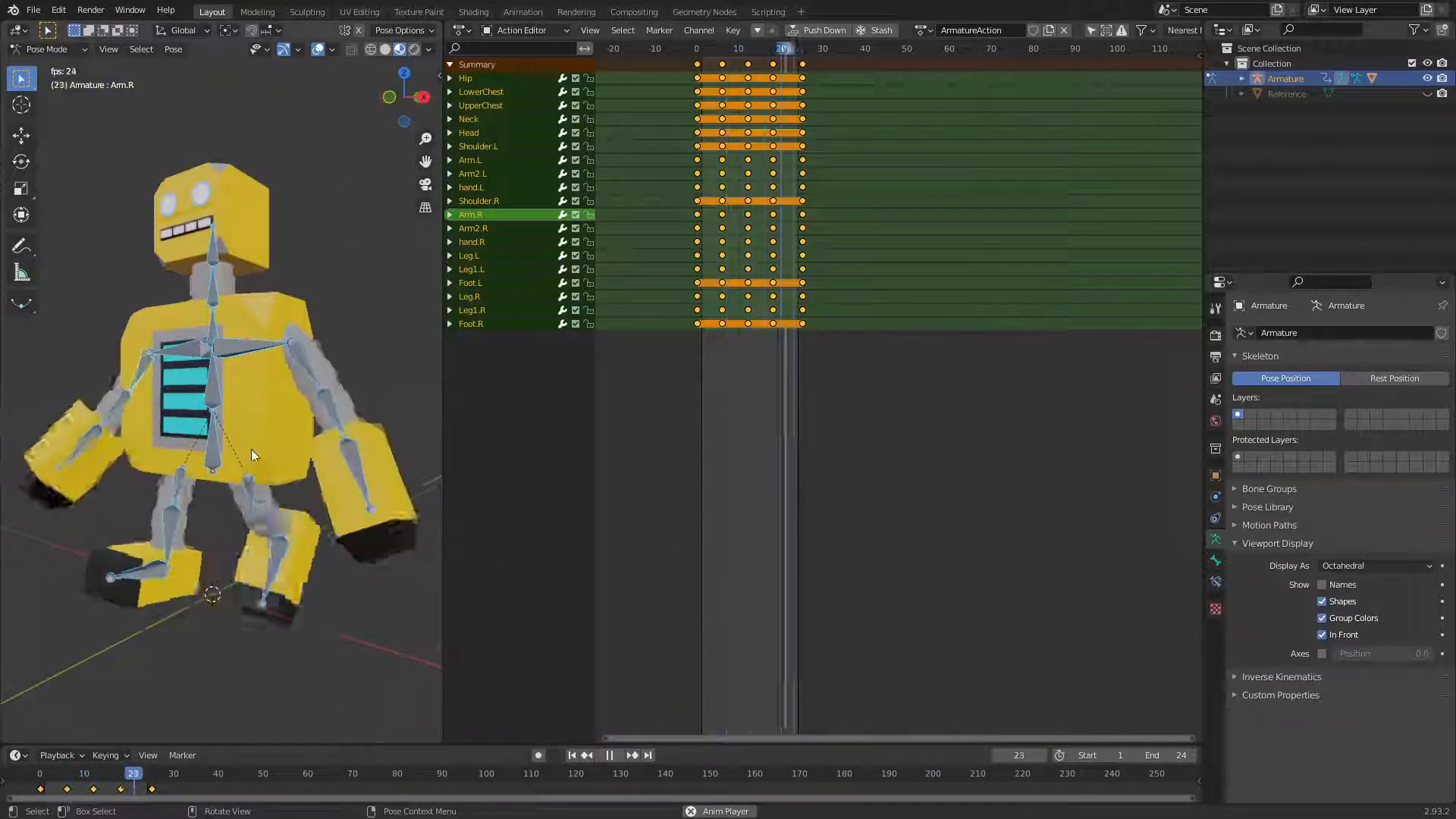
pyautogui.scroll(-4, 228, 455)
pyautogui.moveTo(208, 462); pyautogui.dragTo(276, 460, button='middle')
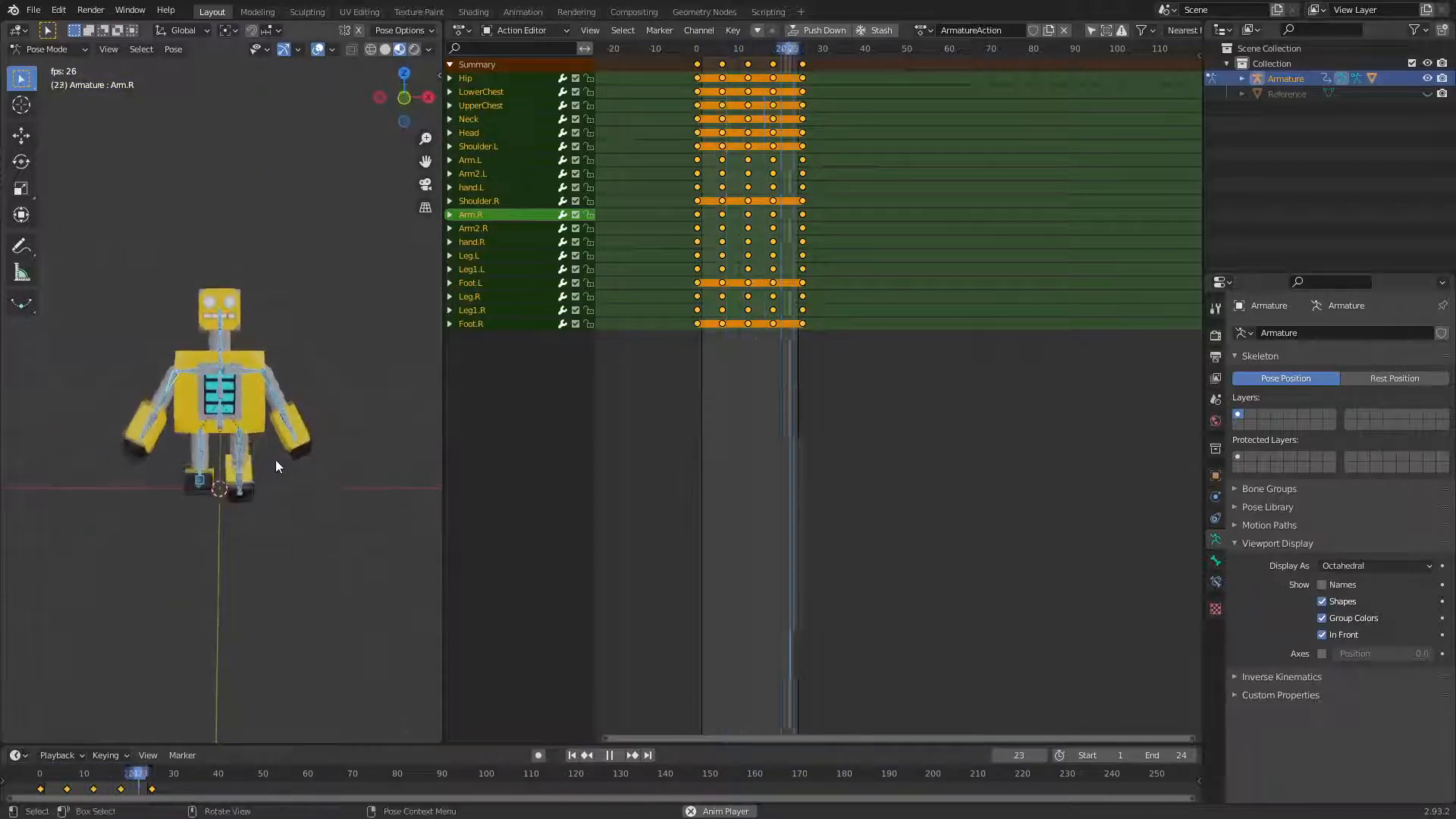
pyautogui.press('KP_3')
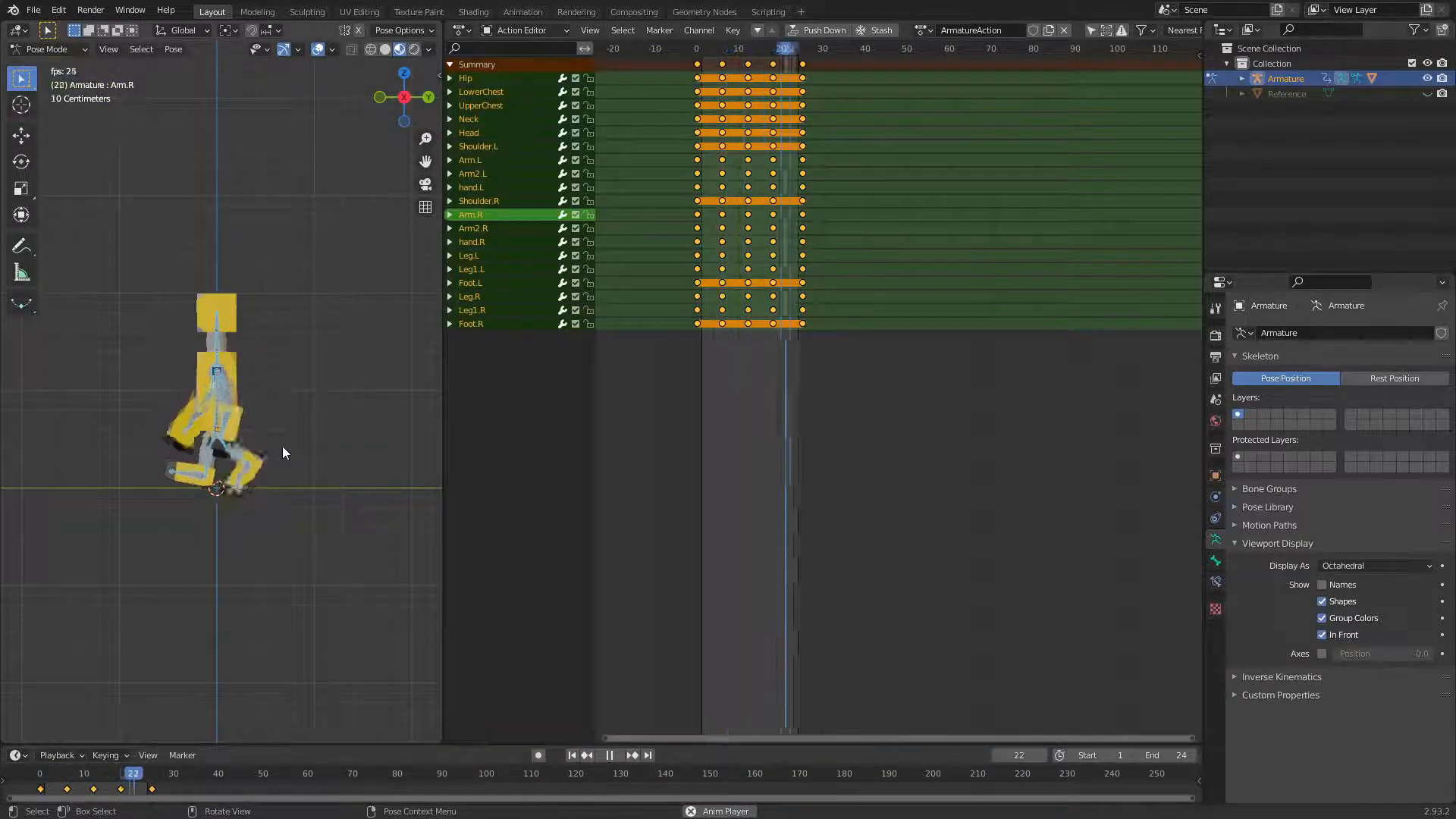
pyautogui.scroll(6, 282, 446)
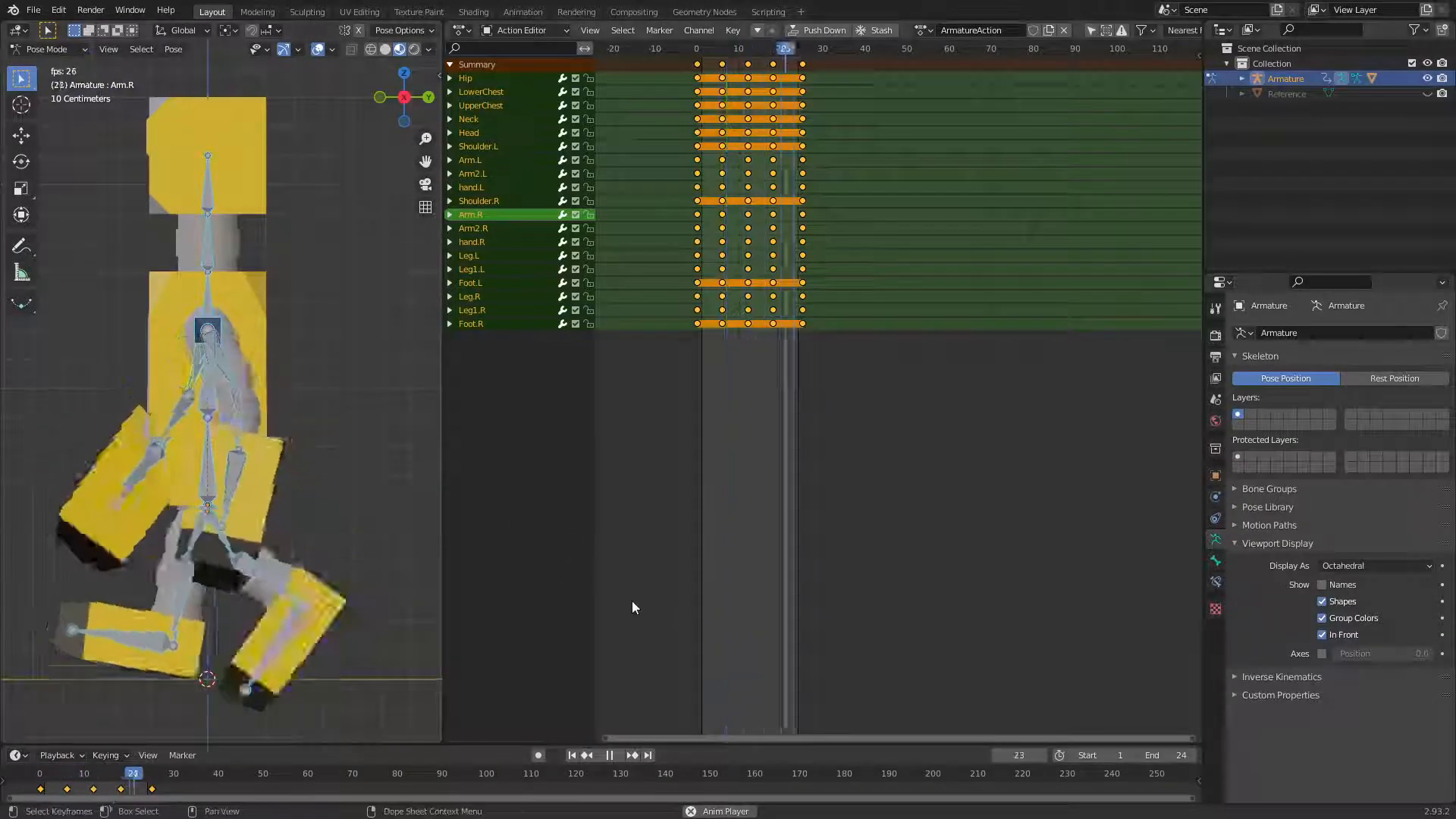
pyautogui.press('space')
# At frame 3, rotate the Leg.R and Leg1.R bones so that the right leg swings further forward and its foot lifts
pyautogui.moveTo(776, 48); pyautogui.dragTo(707, 58)
pyautogui.press('space')
pyautogui.press('space')
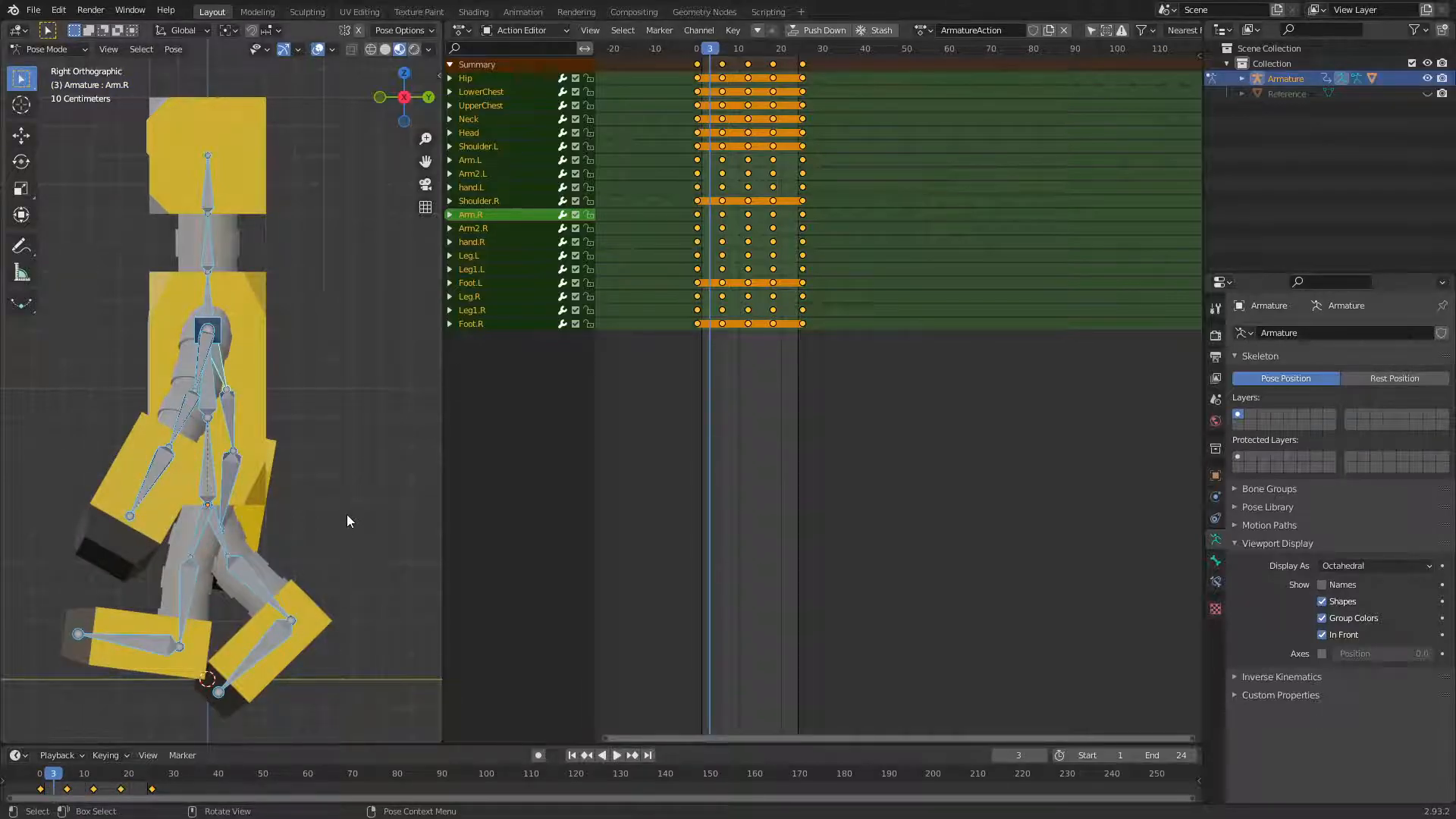
pyautogui.click(266, 587)
pyautogui.keyDown('shift'); pyautogui.moveTo(344, 498); pyautogui.dragTo(350, 412, button='middle'); pyautogui.keyUp('shift')
pyautogui.click(231, 464)
pyautogui.click(257, 495)
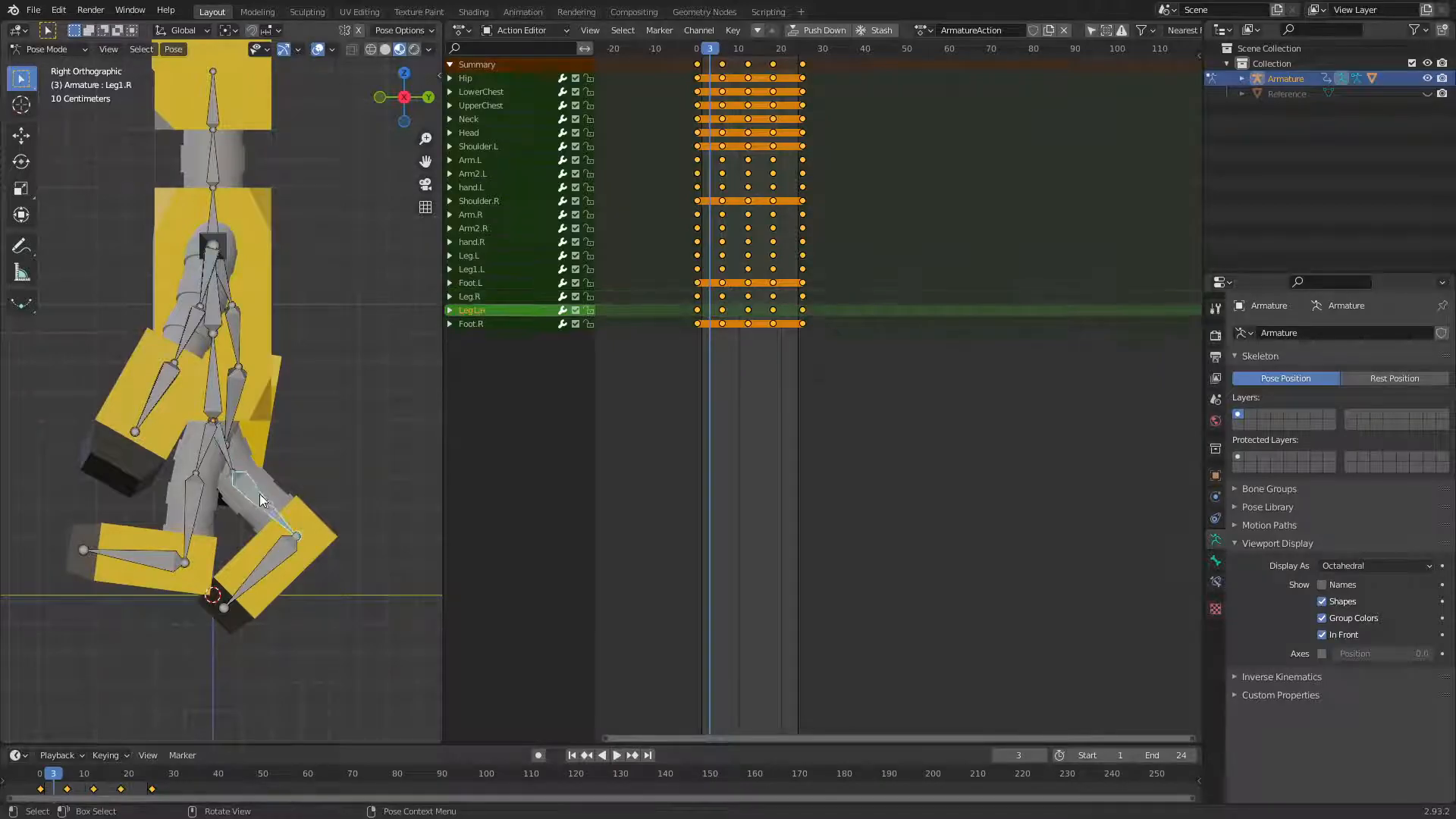
pyautogui.moveTo(708, 47)
pyautogui.mouseDown()
pyautogui.moveTo(723, 47)
pyautogui.moveTo(710, 51)
pyautogui.mouseUp()
pyautogui.click(226, 464)
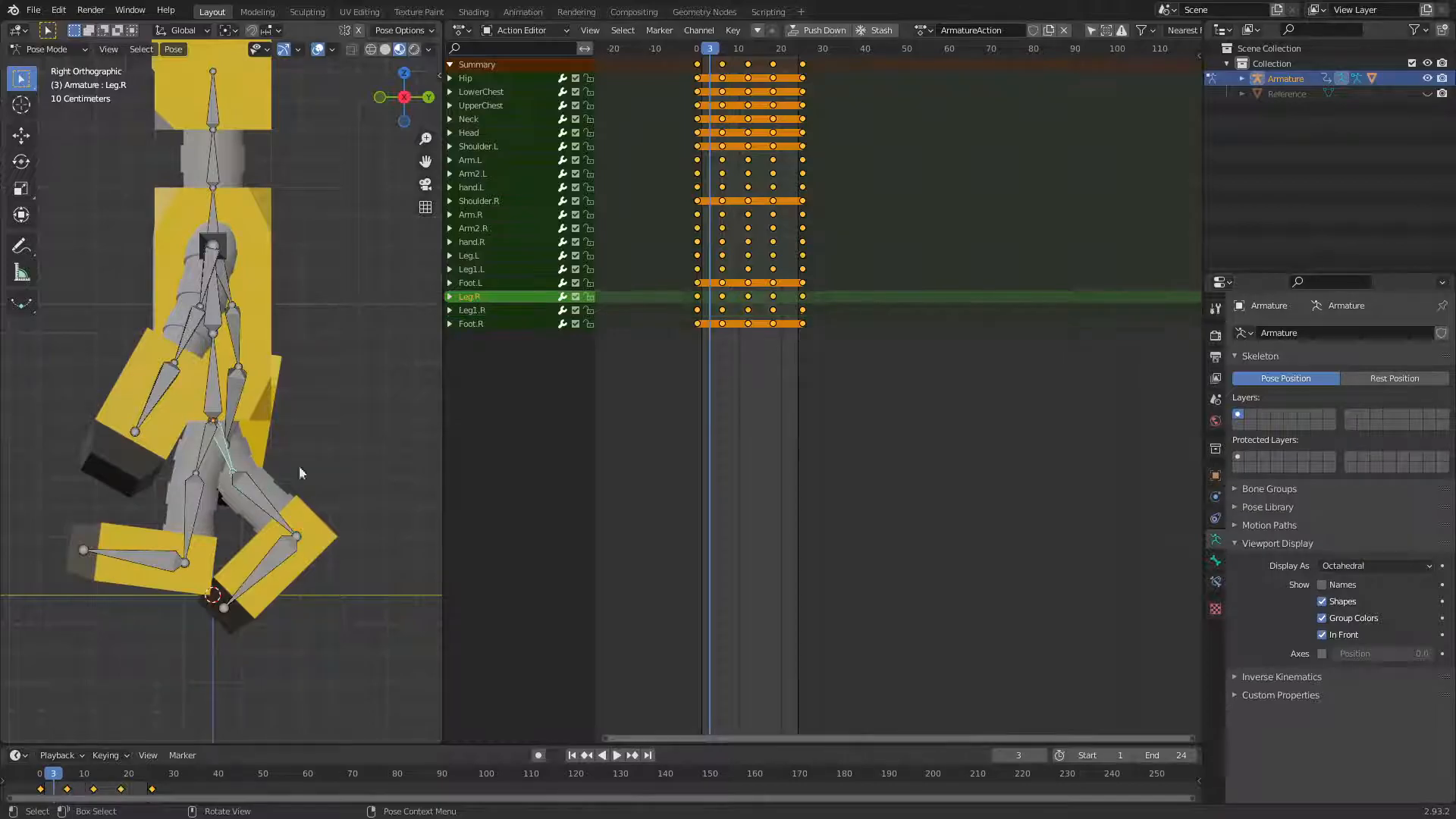
pyautogui.press('r')
pyautogui.click(281, 480)
pyautogui.click(281, 480)
pyautogui.press('r')
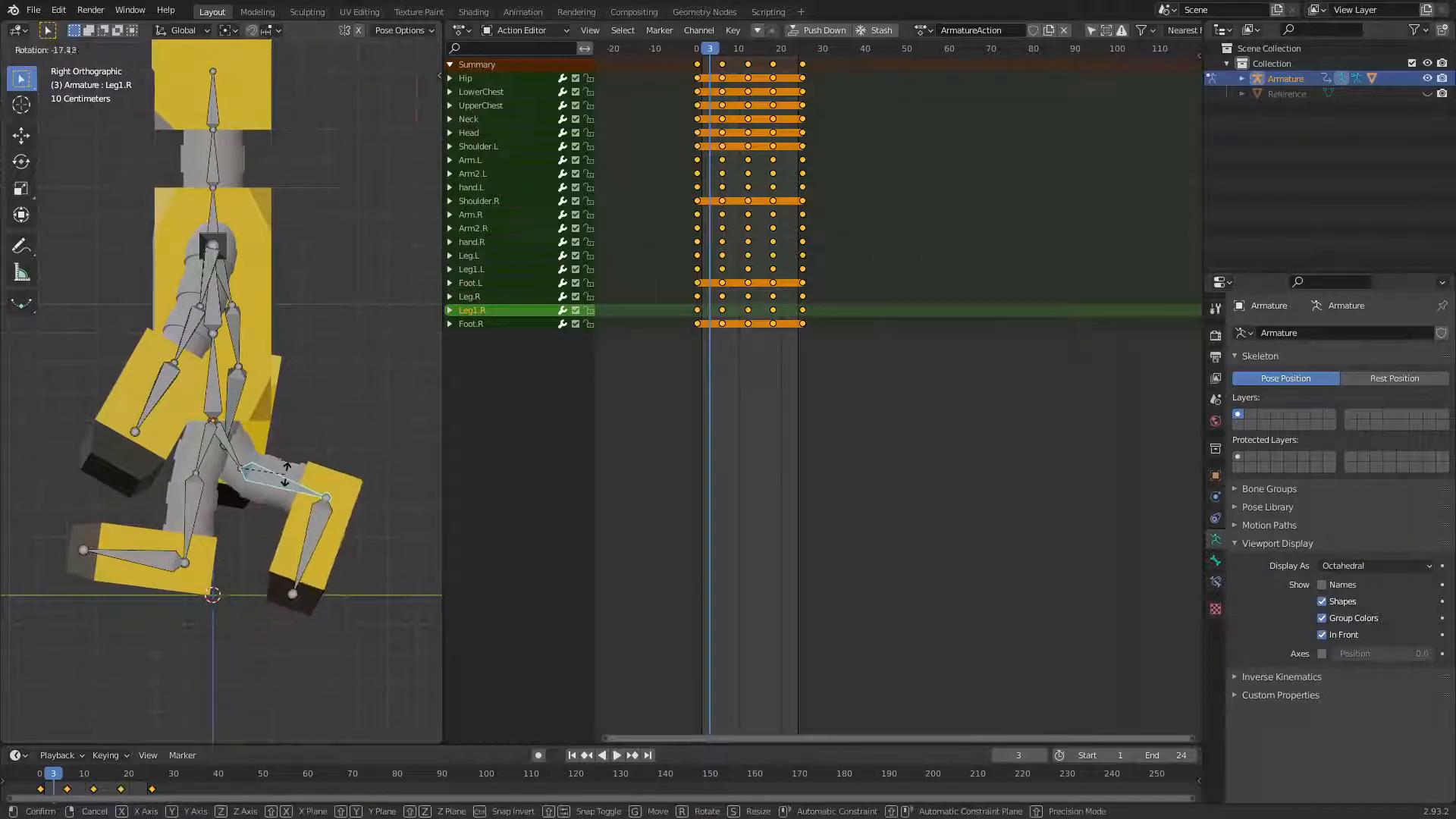
pyautogui.click(289, 472)
pyautogui.click(384, 407)
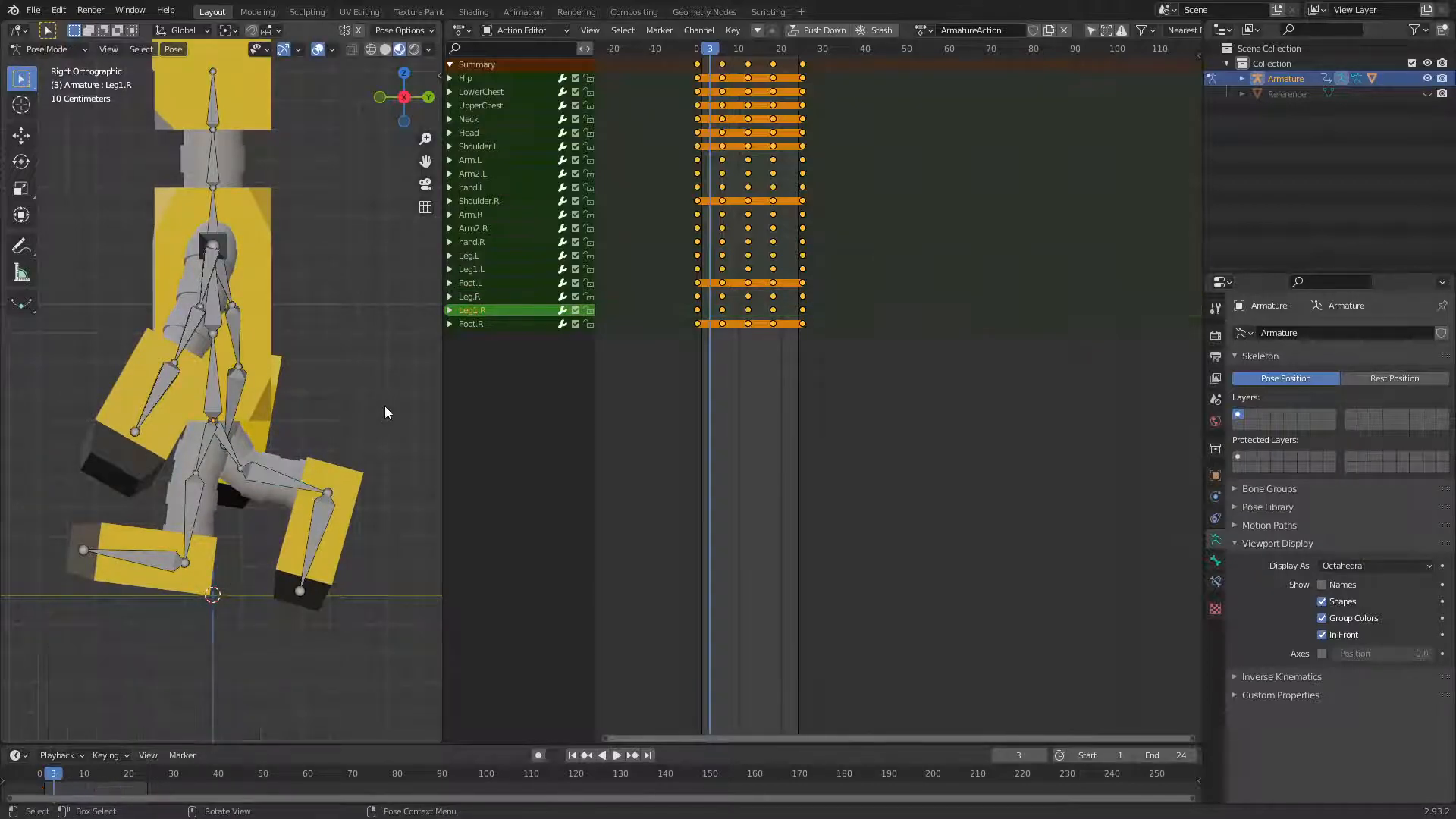
# Insert location, rotation and scale keyframes for all bones at frame 3
pyautogui.scroll(-2, 383, 409)
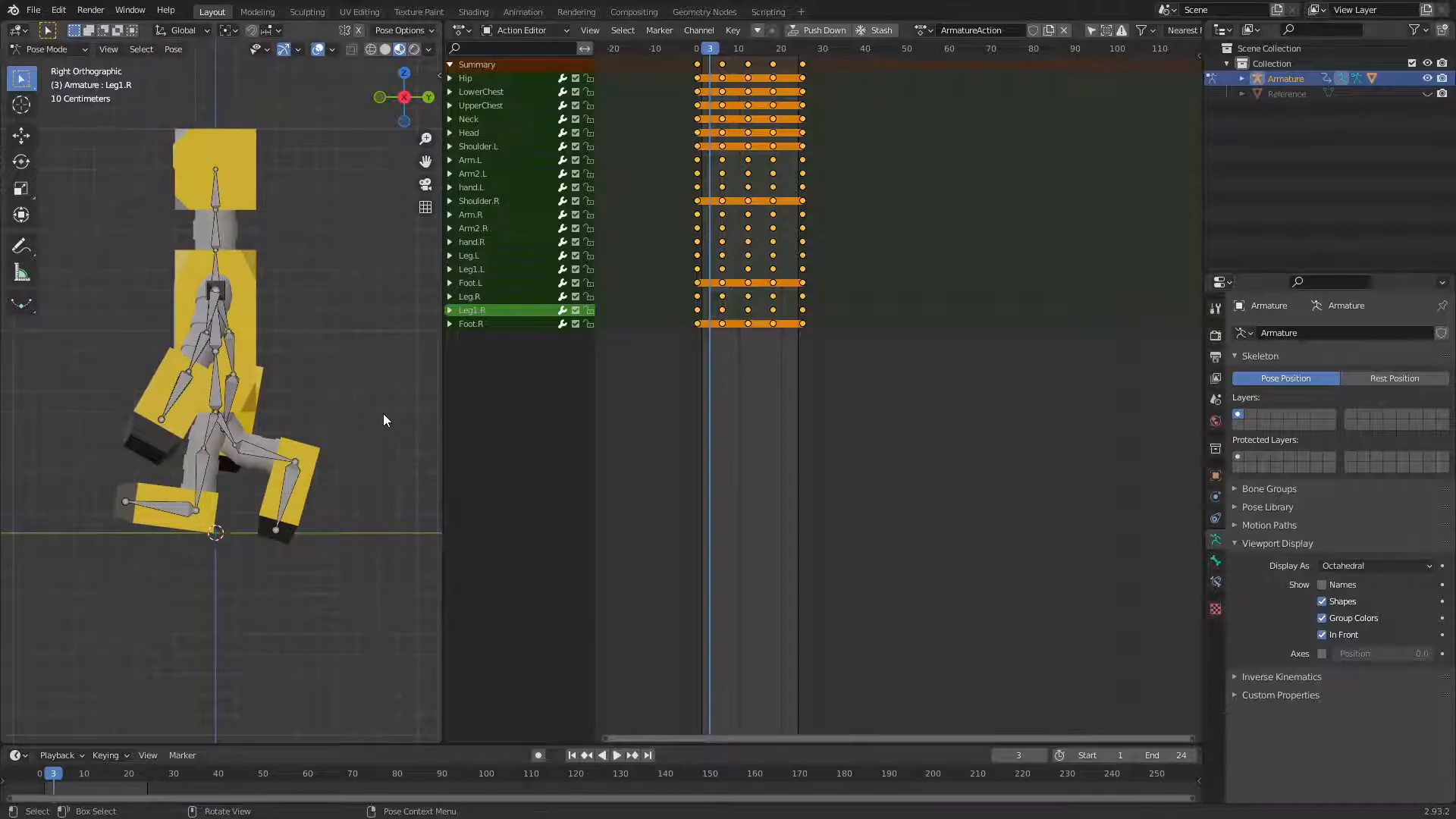
pyautogui.press('a')
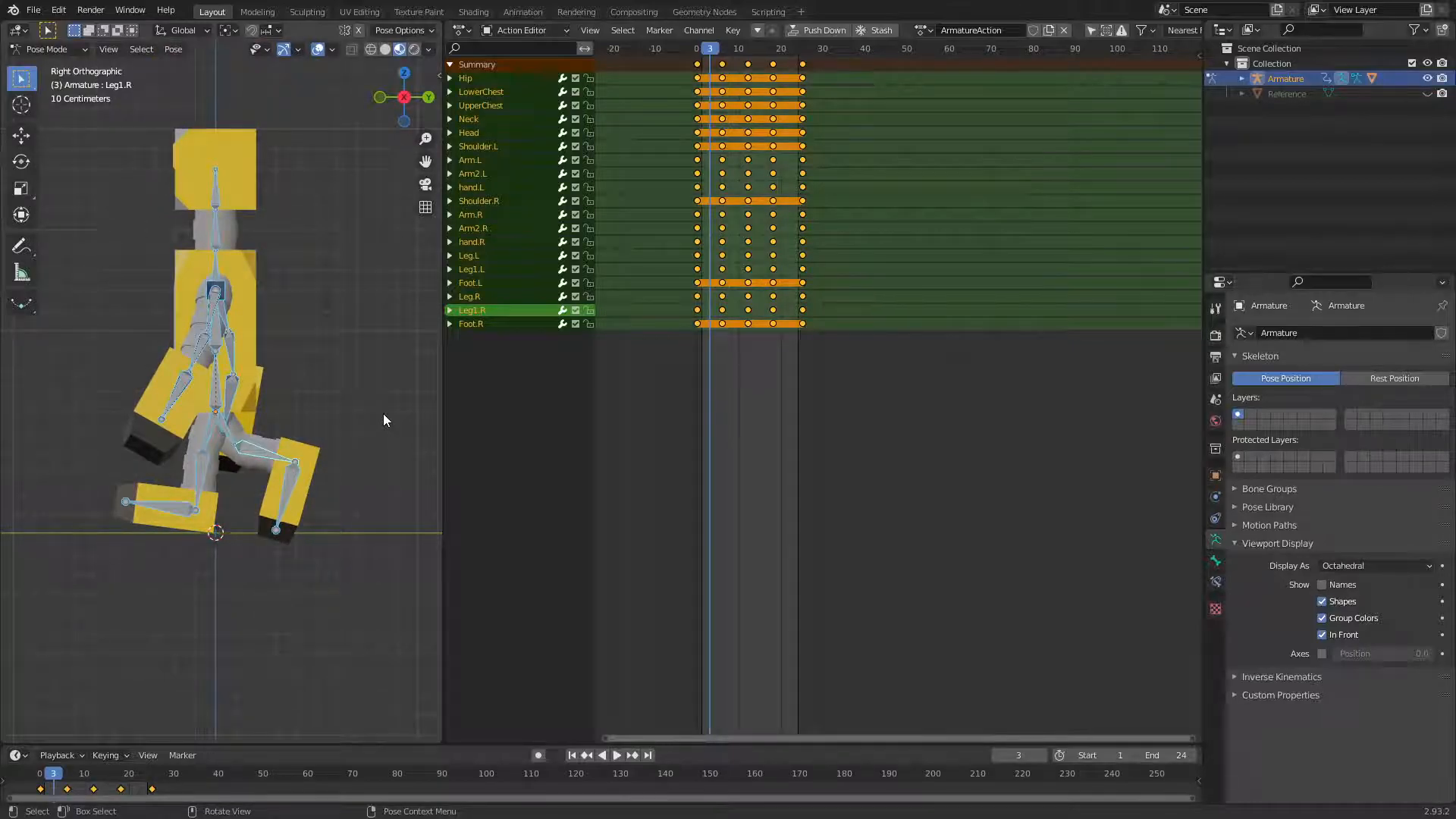
pyautogui.press('i')
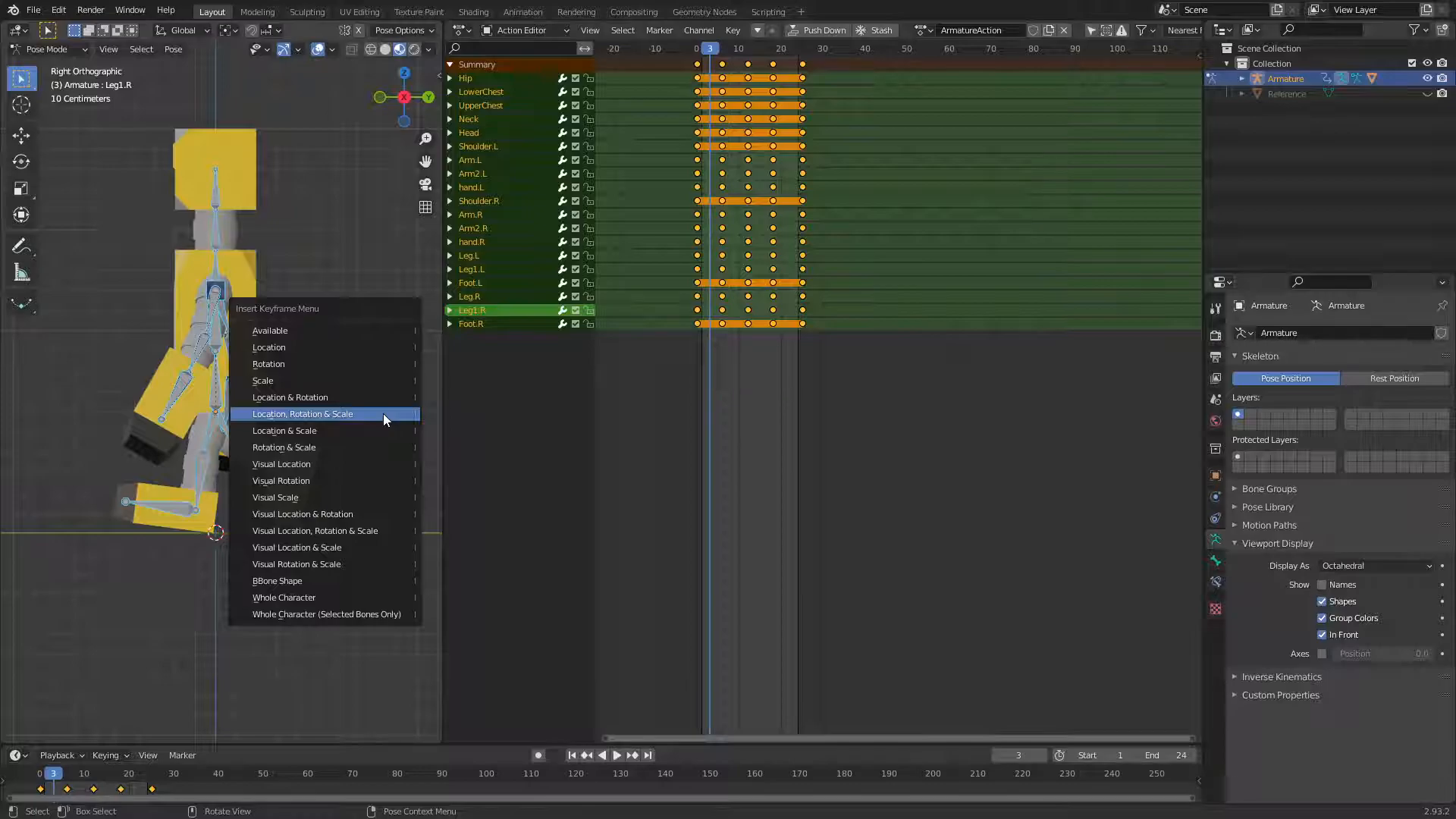
pyautogui.click(384, 412)
# Copy the in-between pose of all bones at frame 3
pyautogui.moveTo(712, 48)
pyautogui.mouseDown()
pyautogui.moveTo(734, 47)
pyautogui.moveTo(694, 47)
pyautogui.moveTo(735, 45)
pyautogui.mouseUp()
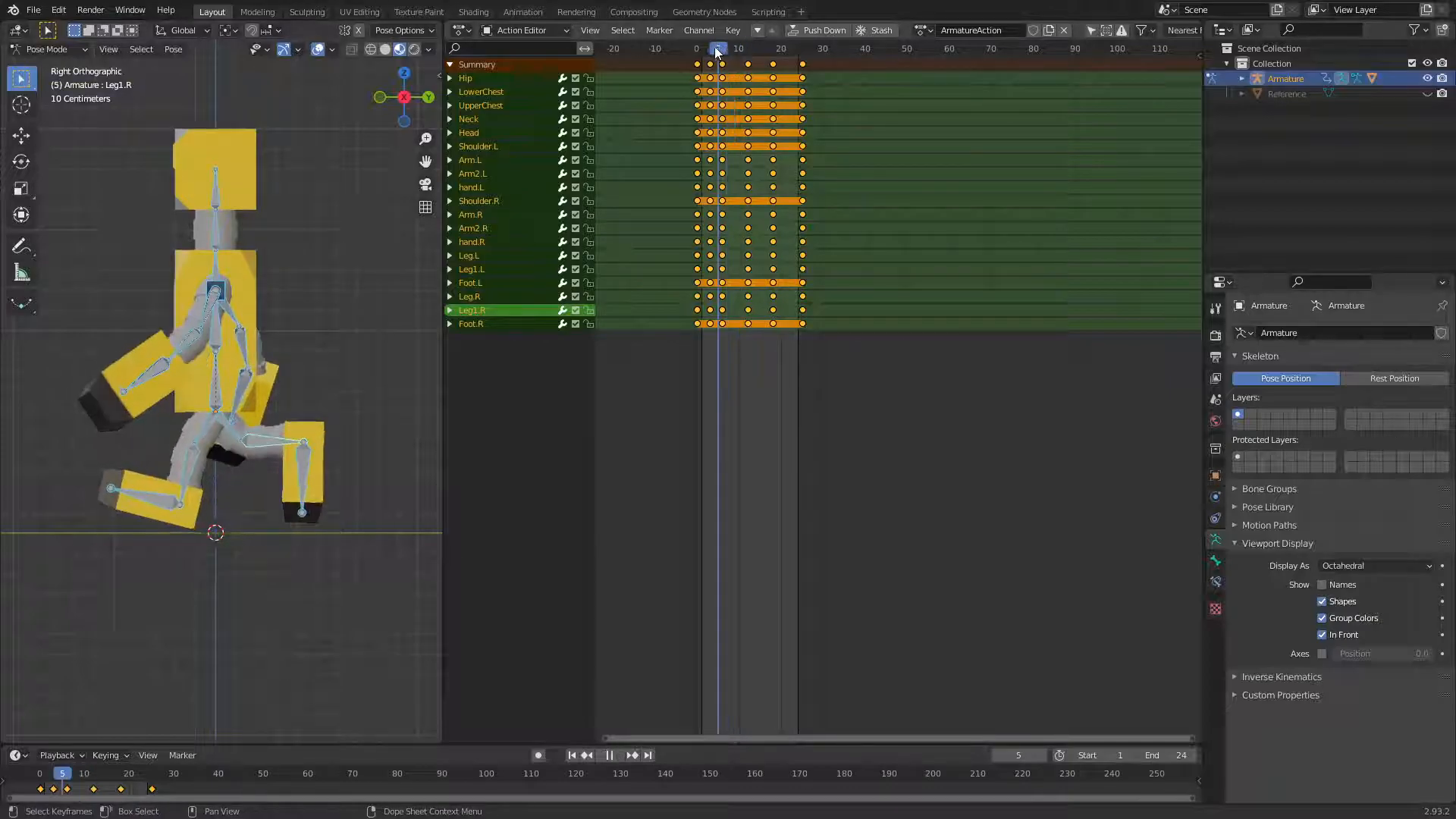
pyautogui.press('space')
pyautogui.press('a')
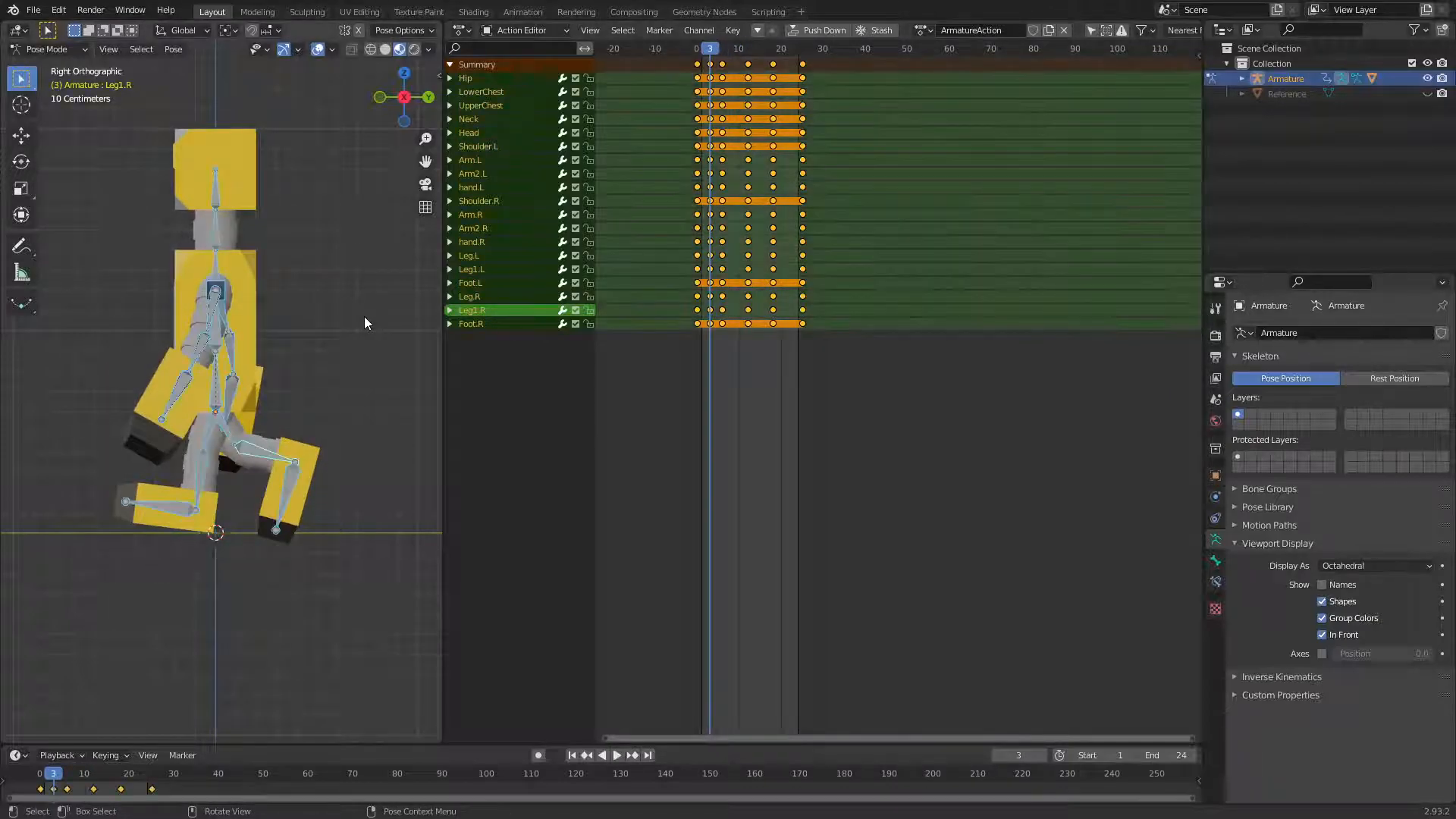
pyautogui.hotkey('ctrl', 'c')
# Paste the copied in-between pose onto all bones at frame 9 and insert keyframes for them
pyautogui.moveTo(715, 49); pyautogui.dragTo(734, 49)
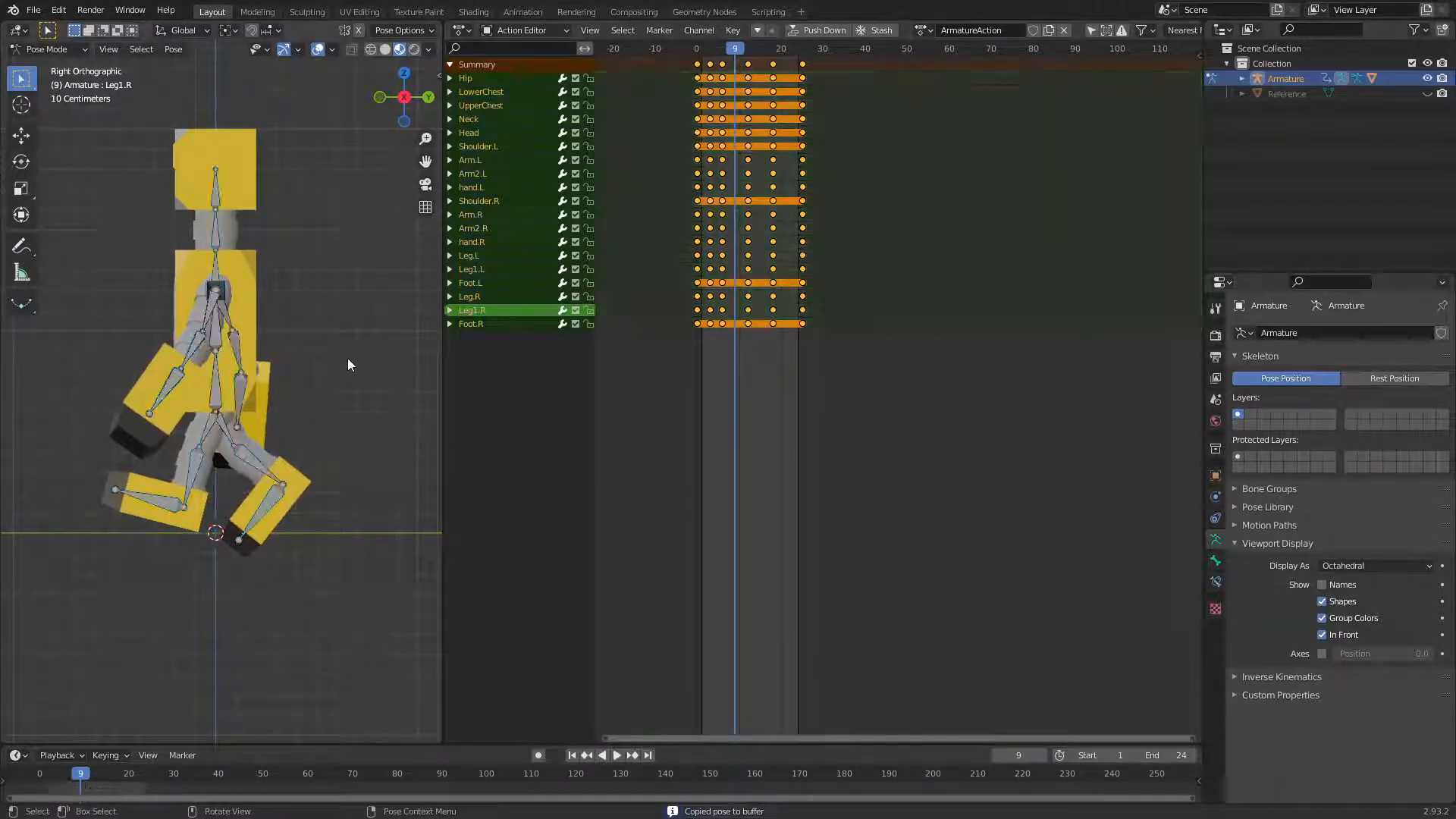
pyautogui.press('a')
pyautogui.hotkey('ctrl', 'v')
pyautogui.press('i')
pyautogui.click(348, 359)
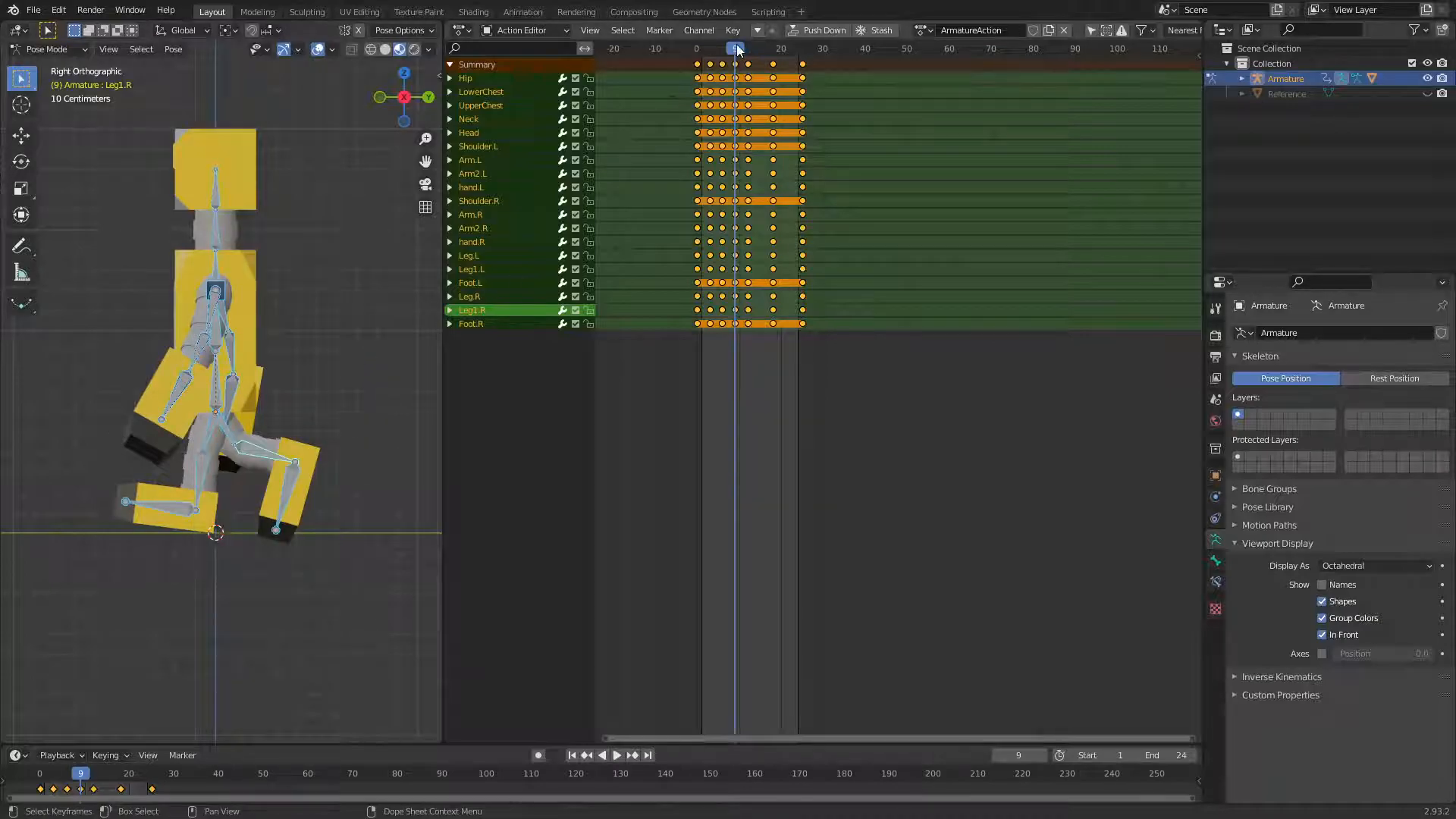
# Copy the frame 3 pose of all bones again for mirroring
pyautogui.press('space')
pyautogui.moveTo(735, 50)
pyautogui.mouseDown()
pyautogui.moveTo(762, 47)
pyautogui.moveTo(712, 55)
pyautogui.mouseUp()
pyautogui.click(414, 299)
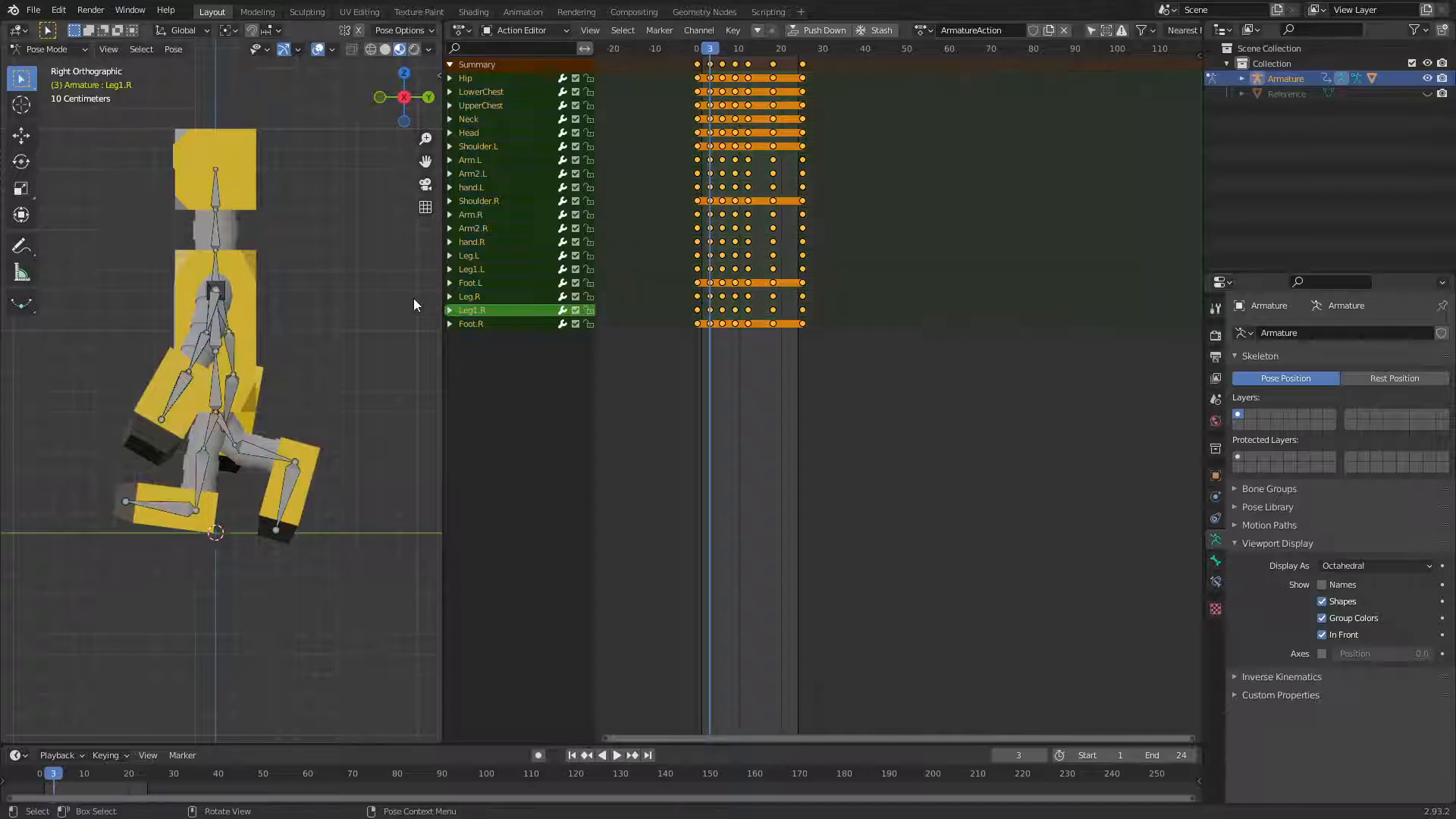
pyautogui.press('a')
pyautogui.hotkey('ctrl', 'c')
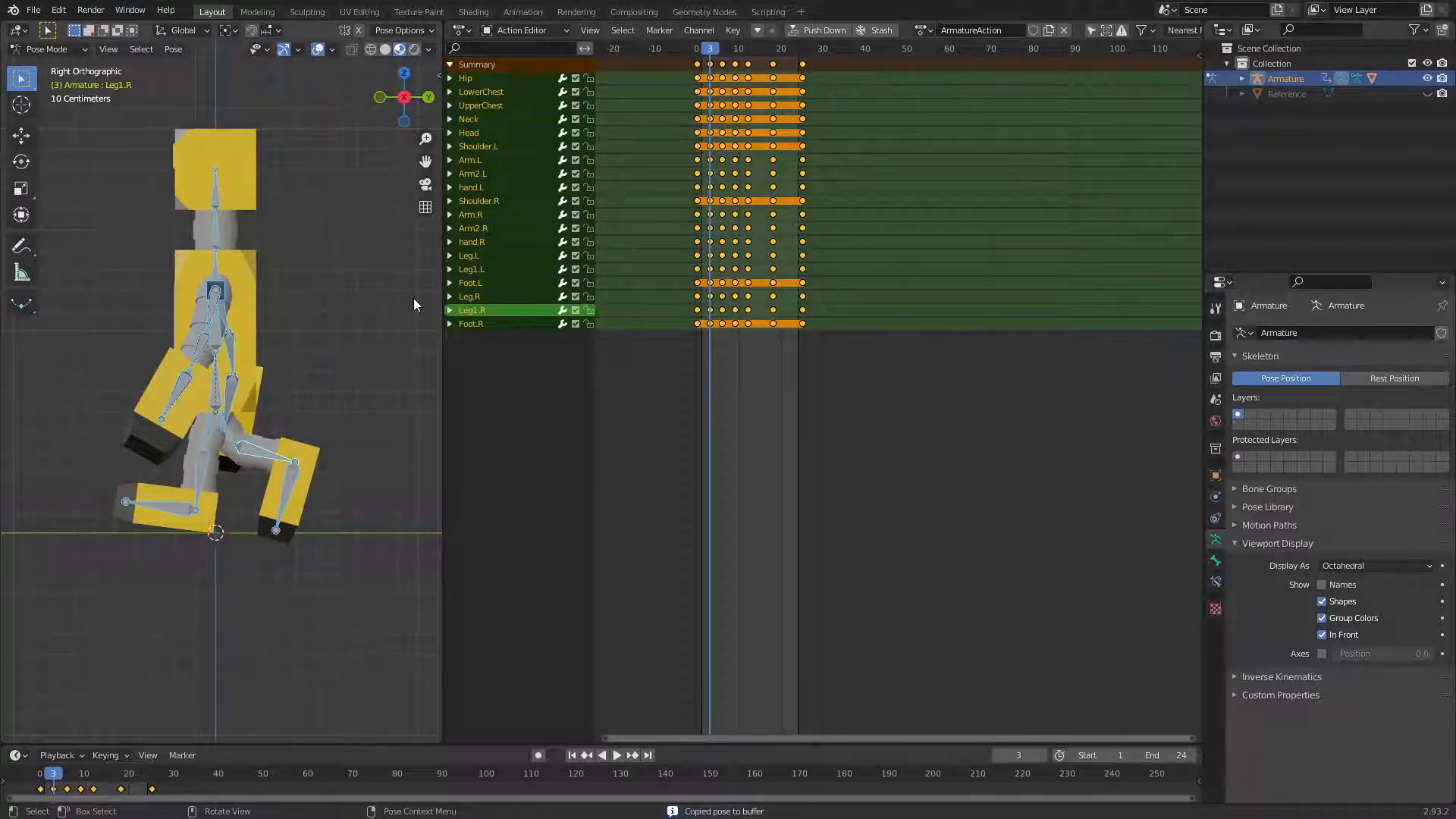
# Paste the copied pose flipped on the X axis at frame 15 and insert location, rotation and scale keyframes for all bones
pyautogui.press('space')
pyautogui.moveTo(729, 49); pyautogui.dragTo(761, 48)
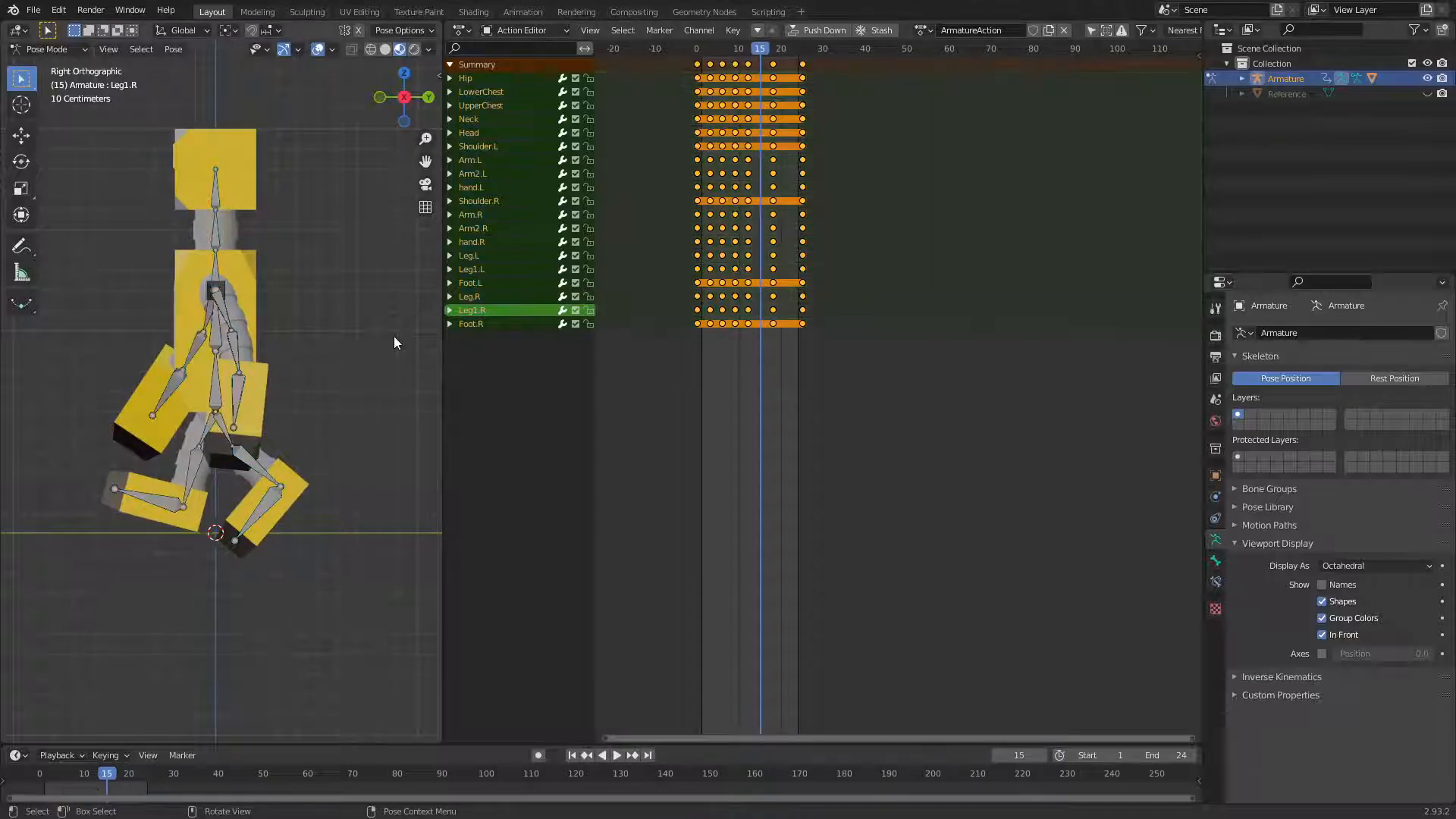
pyautogui.hotkey('ctrl', 'shift', 'v')
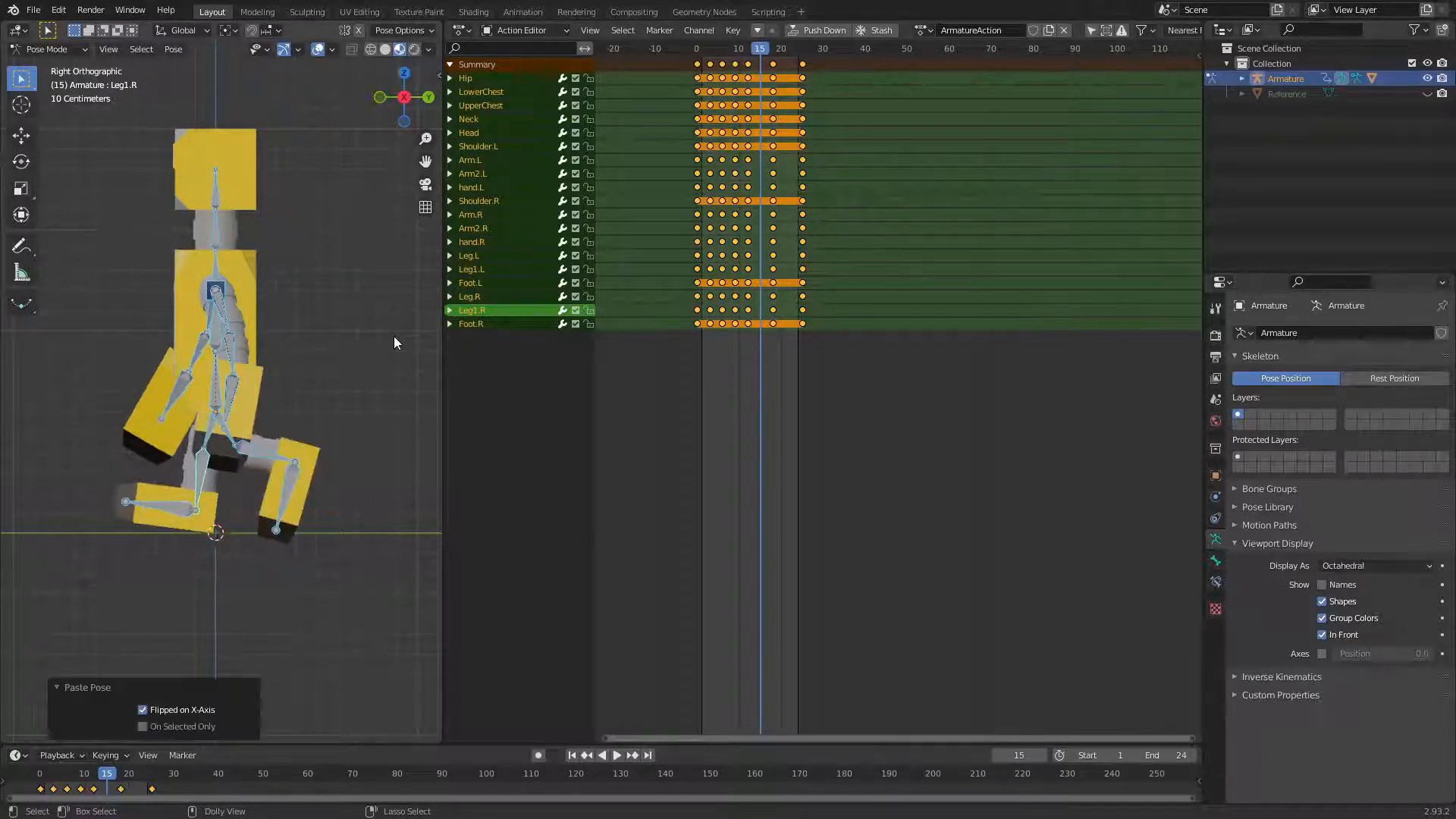
pyautogui.press('i')
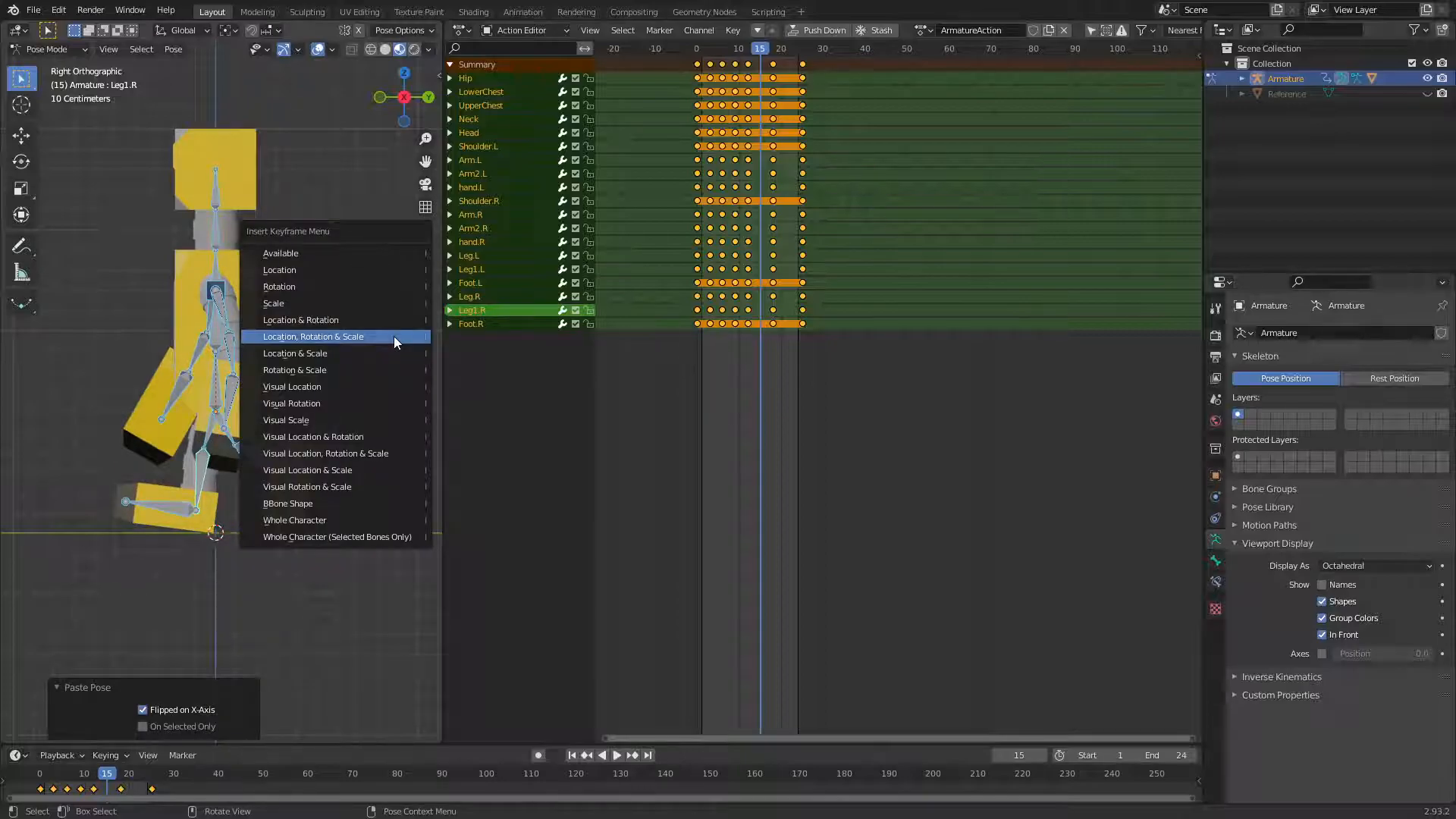
pyautogui.click(393, 335)
# Paste the same pose flipped on the X axis at frame 21 and insert keyframes for all bones
pyautogui.moveTo(761, 49); pyautogui.dragTo(785, 49)
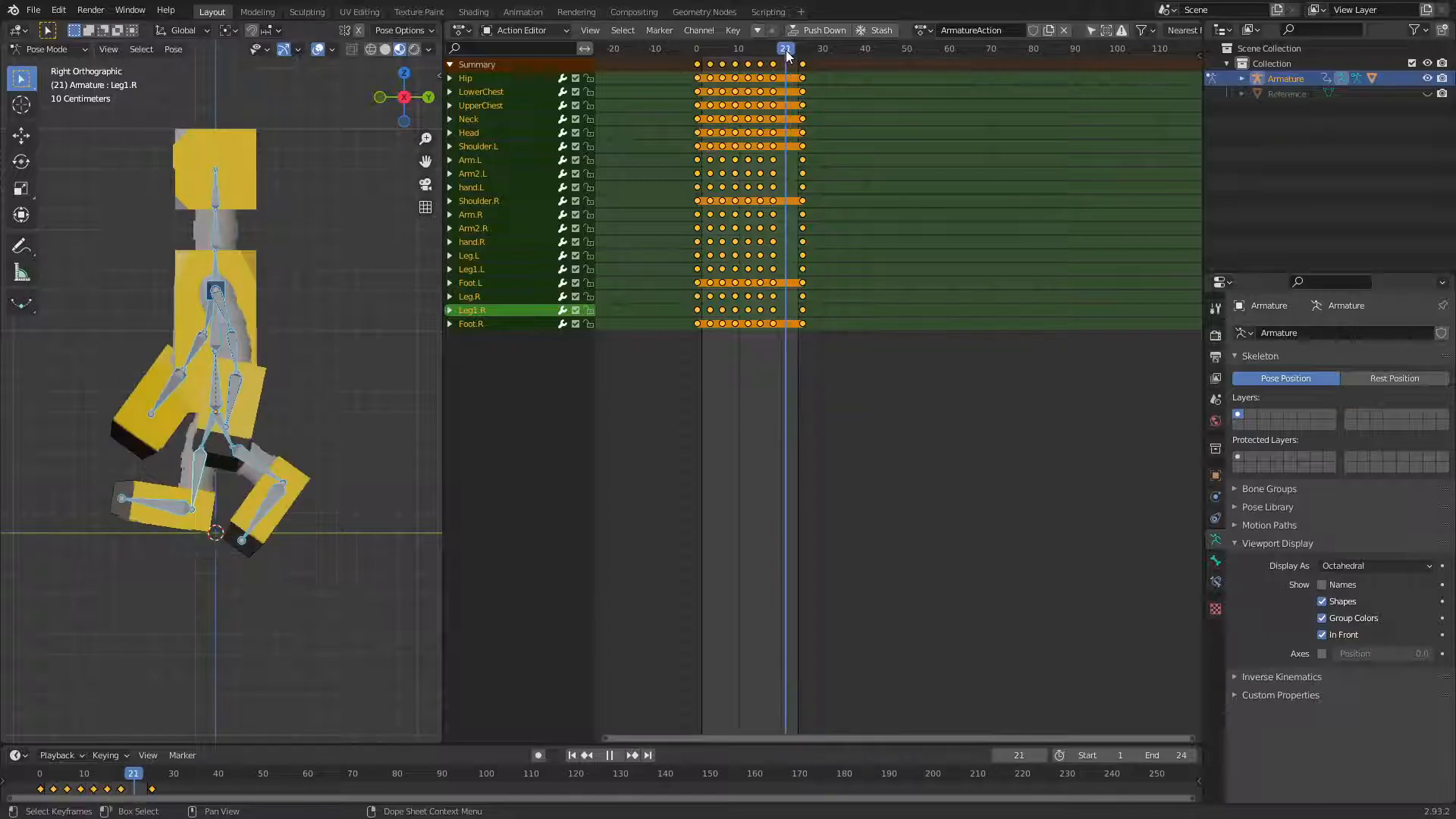
pyautogui.hotkey('ctrl', 'shift', 'v')
pyautogui.press('i')
pyautogui.click(390, 308)
# Play back the finished walk cycle from several angles, stop it, and return to frame 0 in front view with all bones deselected
pyautogui.moveTo(374, 367); pyautogui.dragTo(311, 352, button='middle')
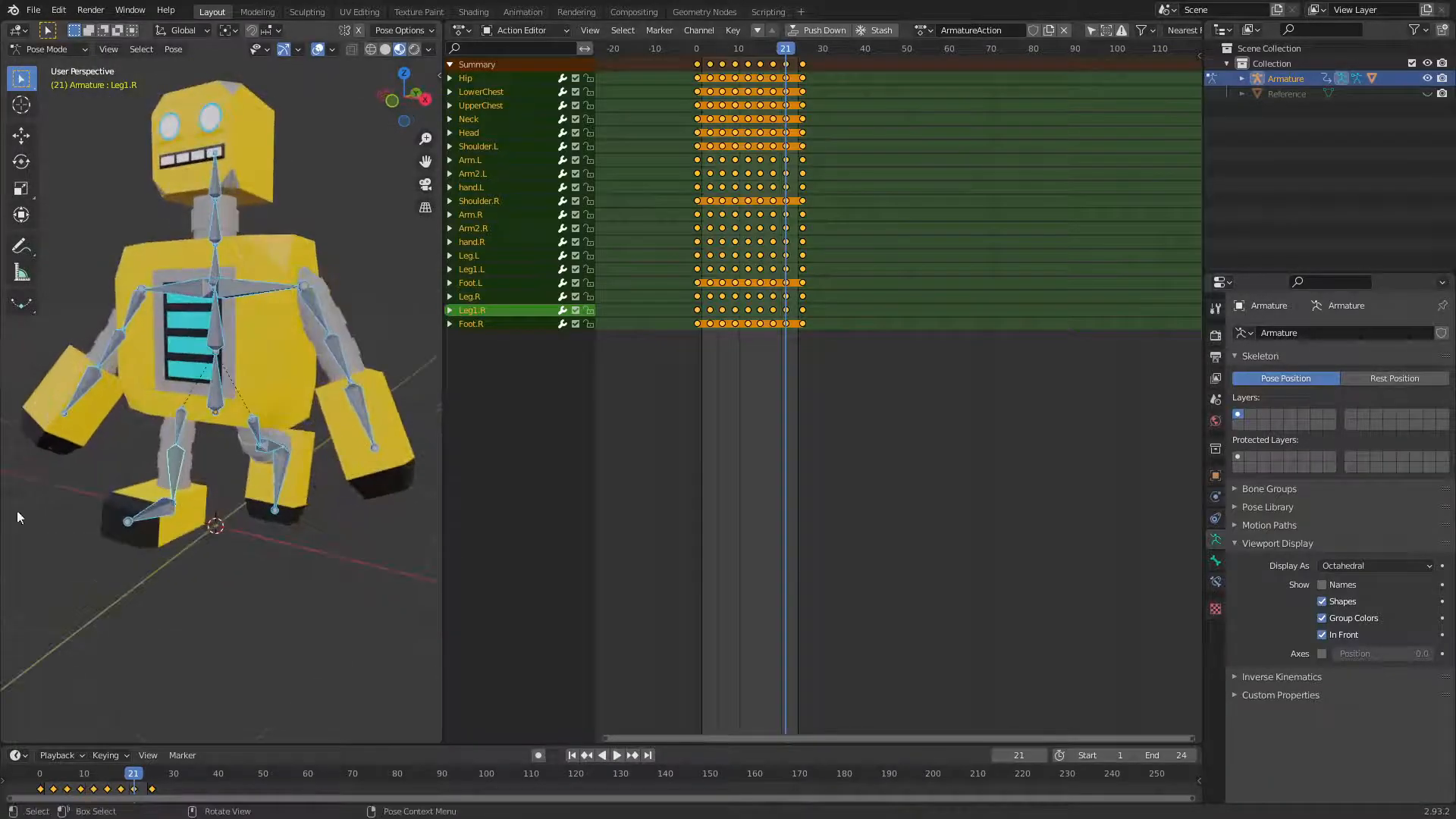
pyautogui.scroll(-3, 335, 523)
pyautogui.moveTo(336, 526)
pyautogui.mouseDown(button='middle')
pyautogui.moveTo(417, 530)
pyautogui.moveTo(256, 523)
pyautogui.moveTo(175, 557)
pyautogui.moveTo(323, 540)
pyautogui.mouseUp(button='middle')
pyautogui.click(618, 756)
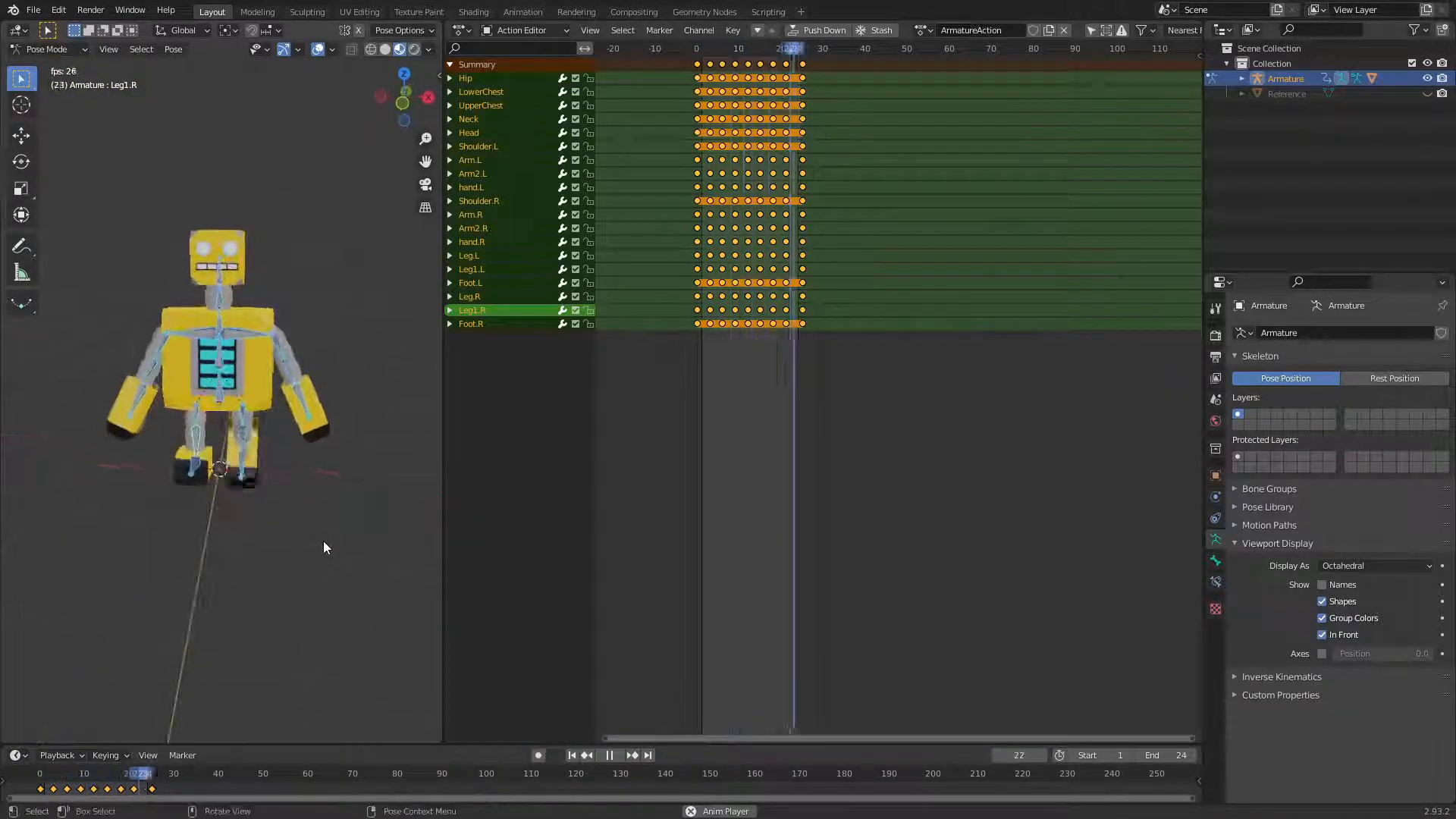
pyautogui.press('KP_1')
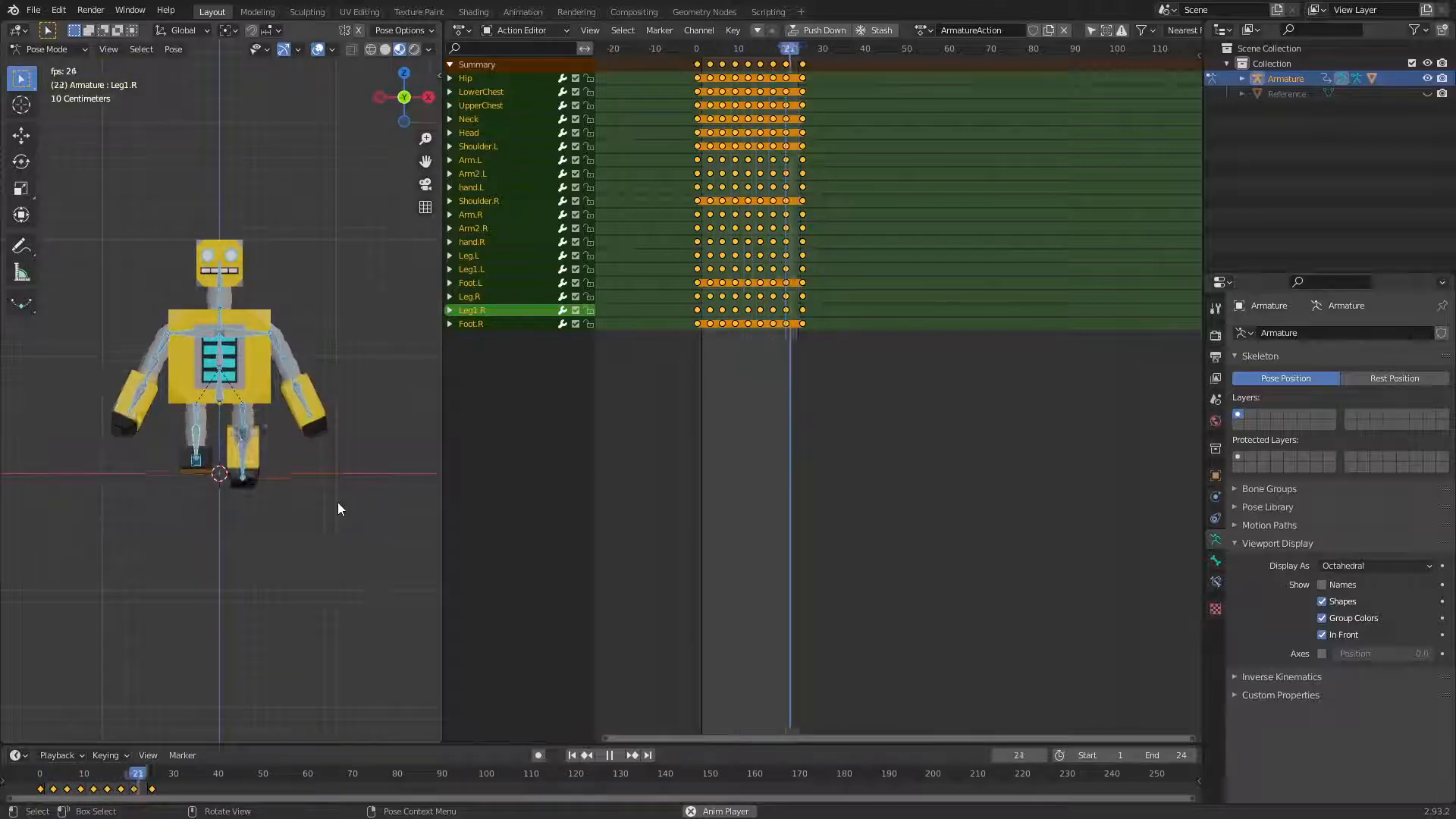
pyautogui.moveTo(338, 465); pyautogui.dragTo(310, 440, button='middle')
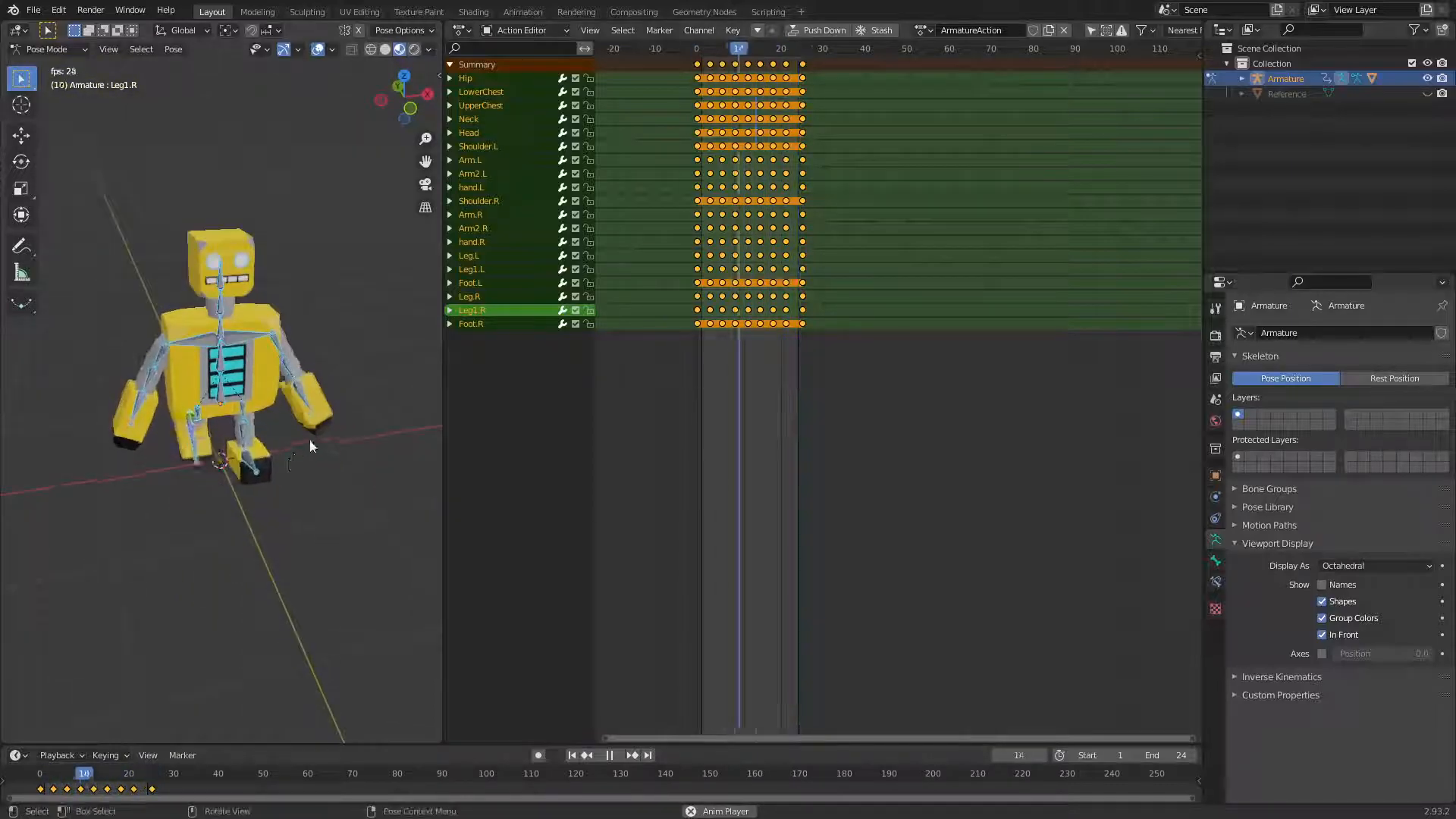
pyautogui.click(611, 755)
pyautogui.click(686, 53)
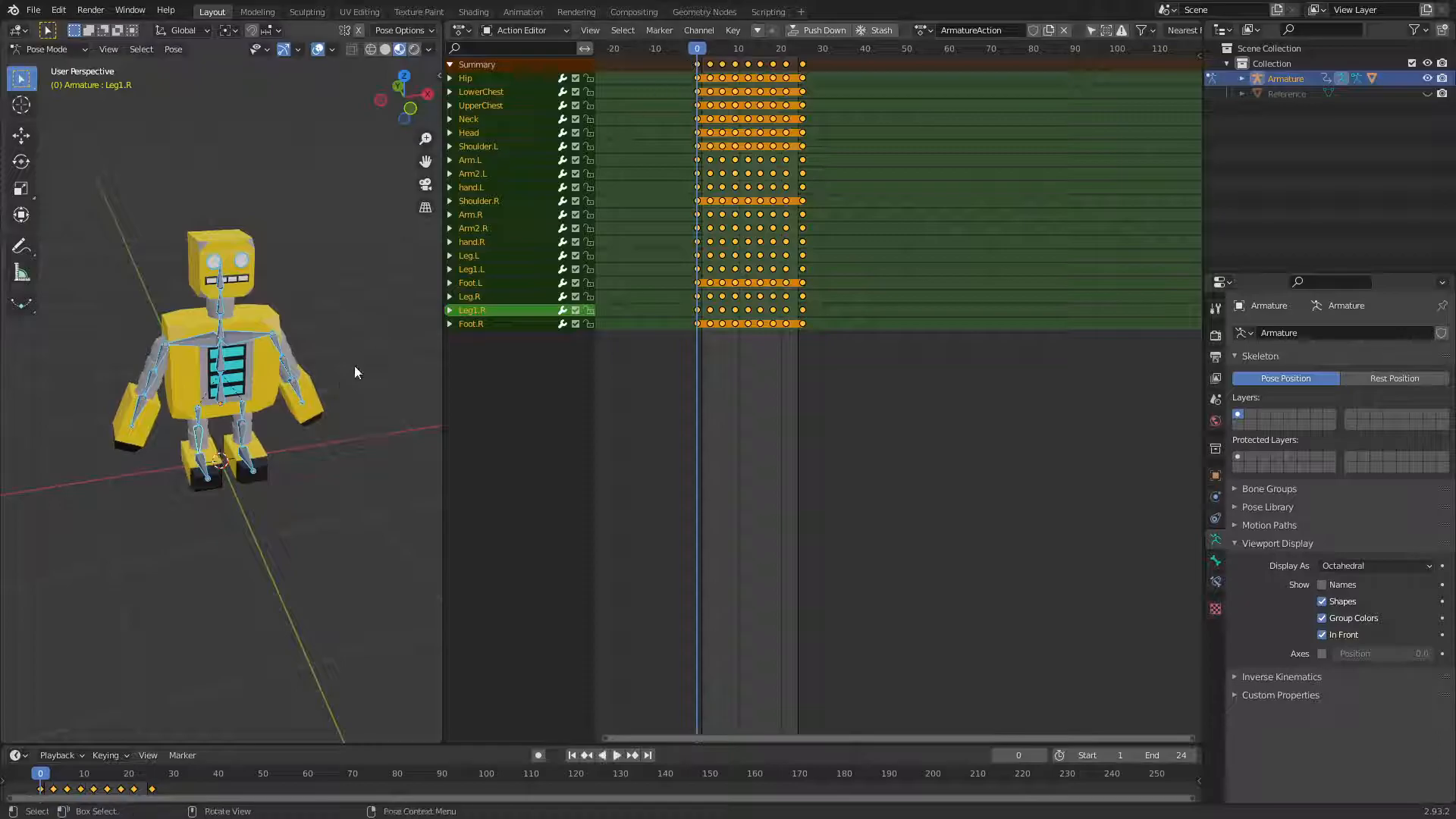
pyautogui.click(339, 379)
pyautogui.press('KP_1')
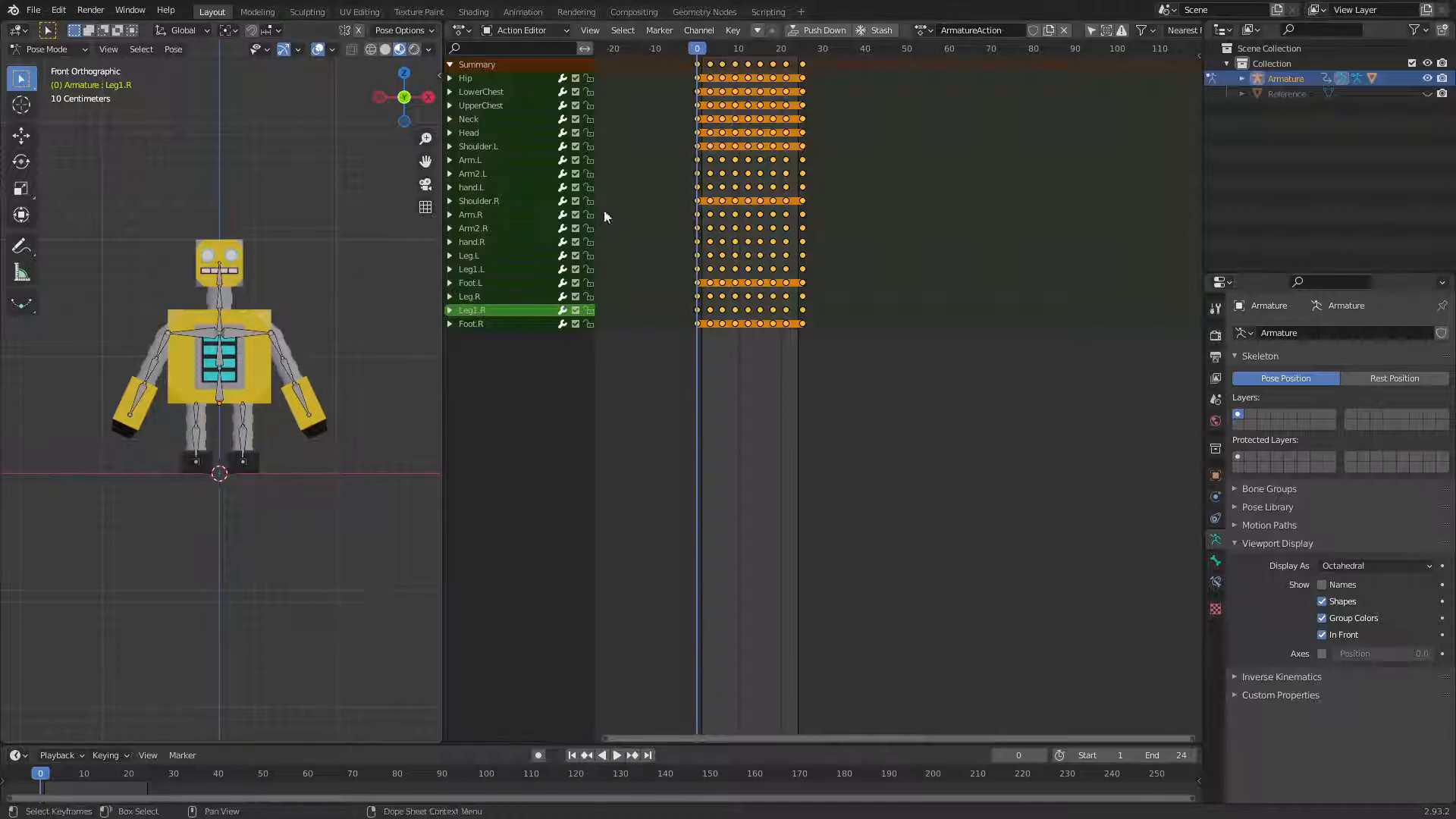
# Turn on the fake user for ArmatureAction and look through the Idle, Idle.001 and Idle.002 actions
pyautogui.click(917, 32)
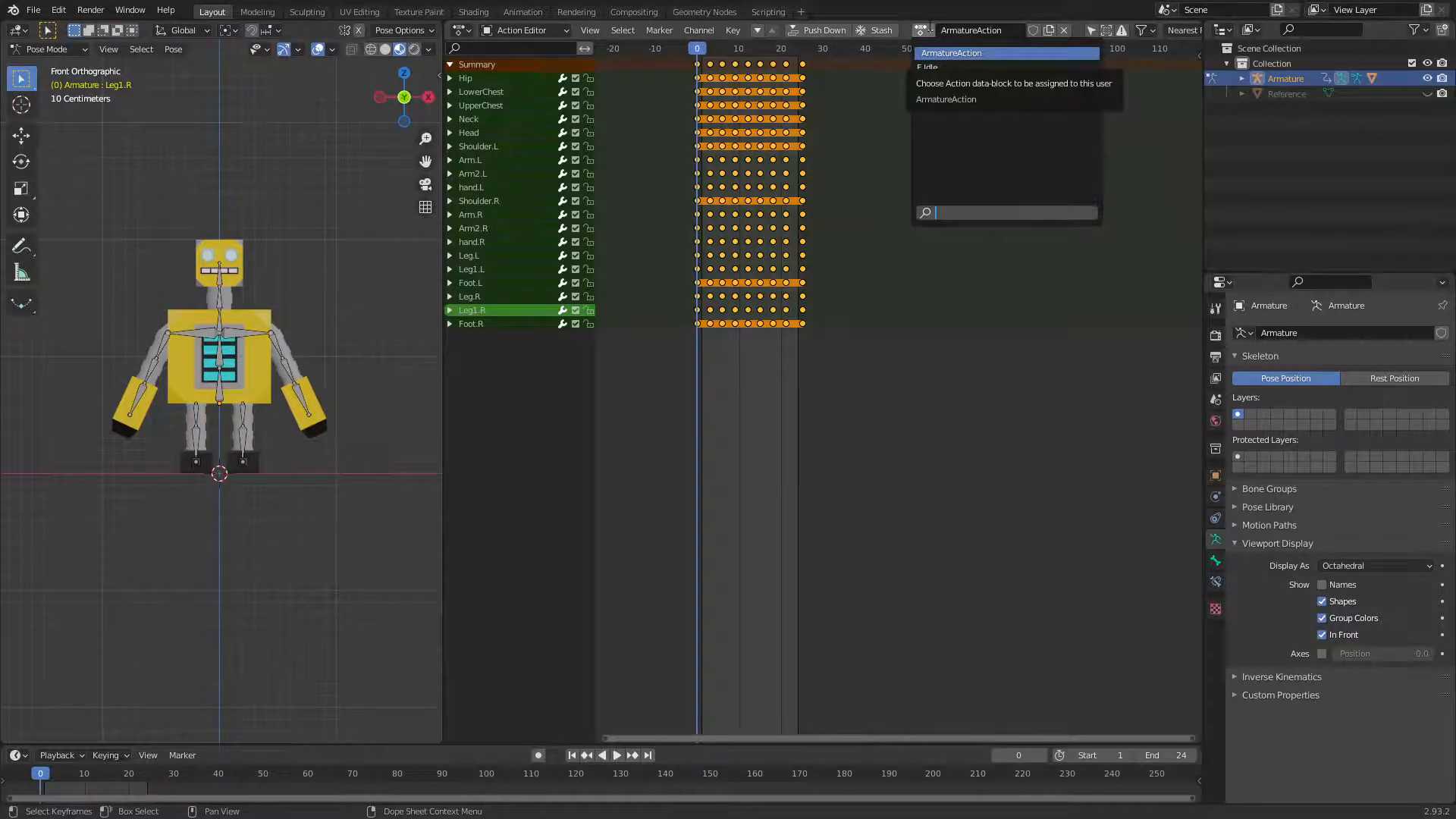
pyautogui.click(1034, 30)
pyautogui.click(923, 31)
pyautogui.click(940, 66)
pyautogui.click(930, 32)
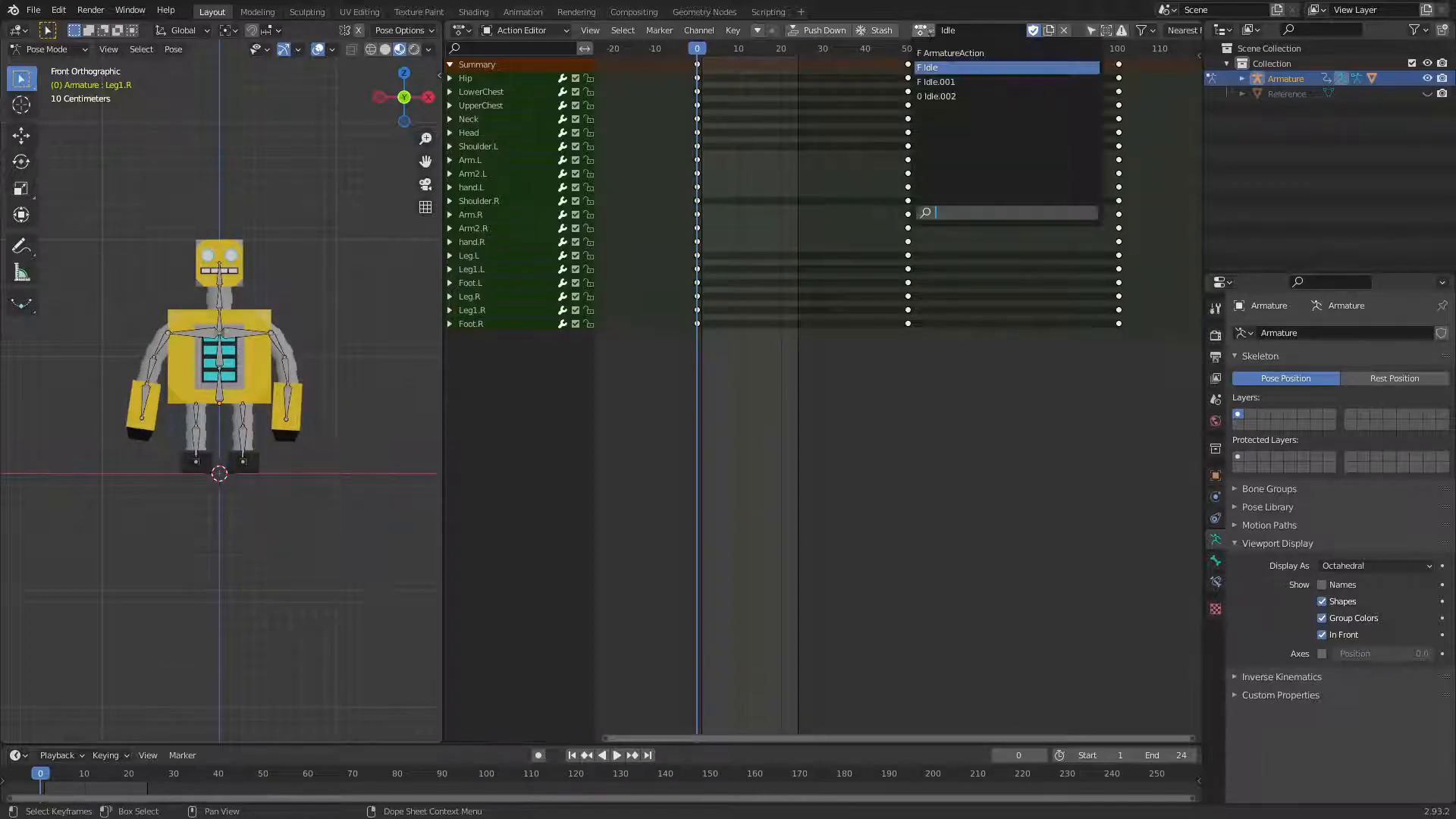
pyautogui.click(942, 79)
pyautogui.click(930, 29)
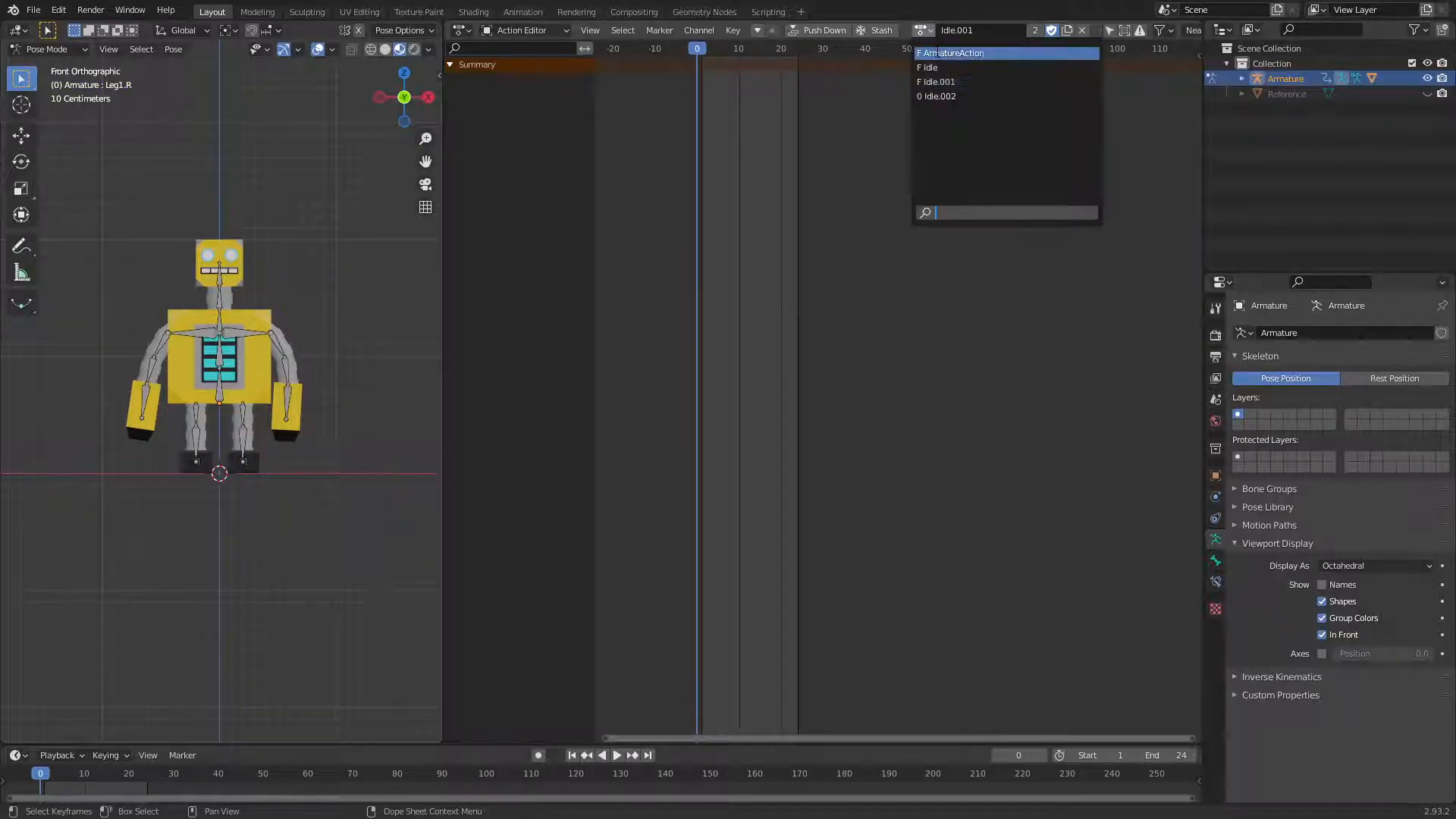
pyautogui.click(940, 52)
pyautogui.click(924, 30)
pyautogui.click(940, 95)
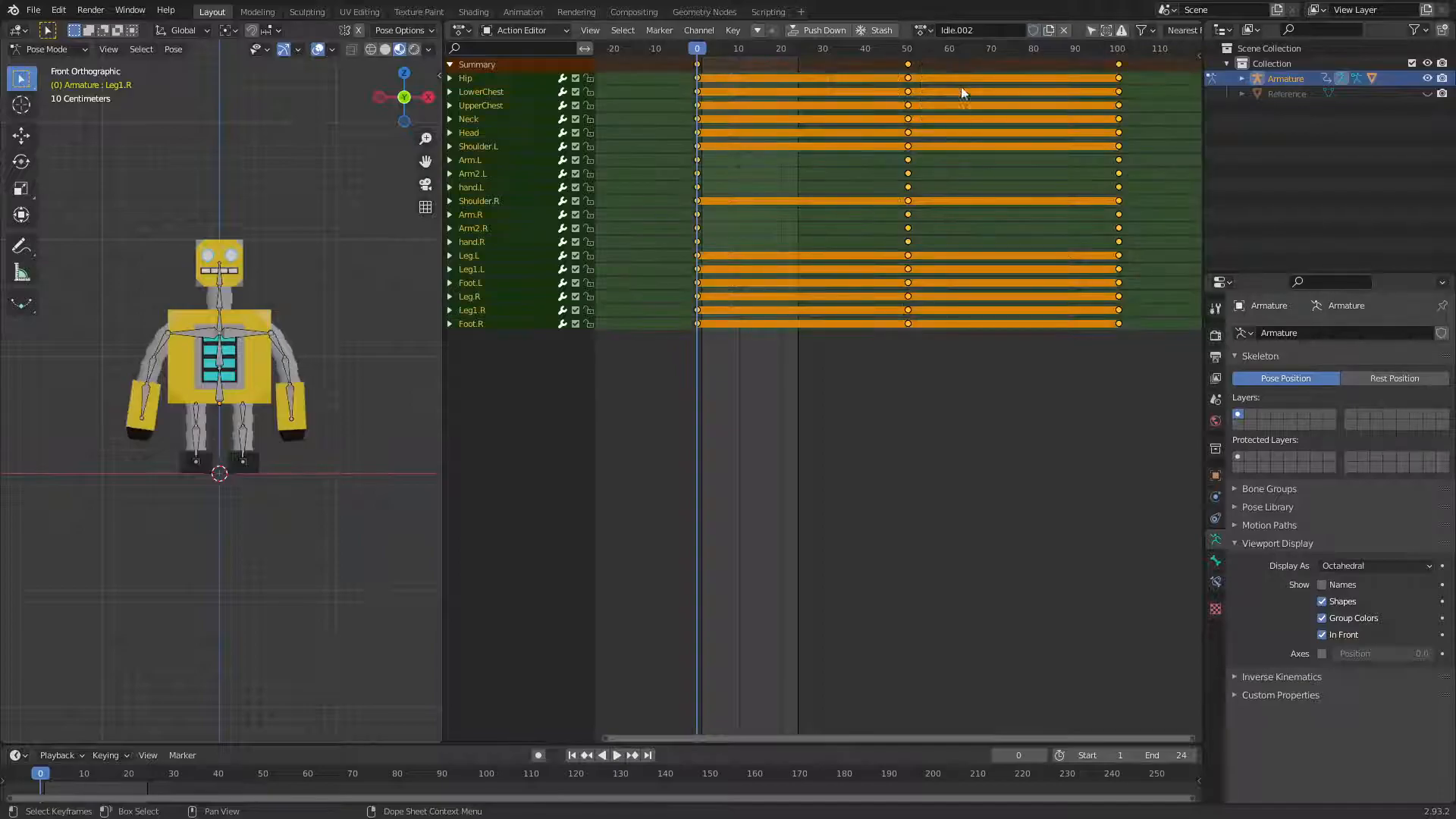
# Unlink the Idle.002 action from the armature and assign ArmatureAction to it again
pyautogui.click(1063, 31)
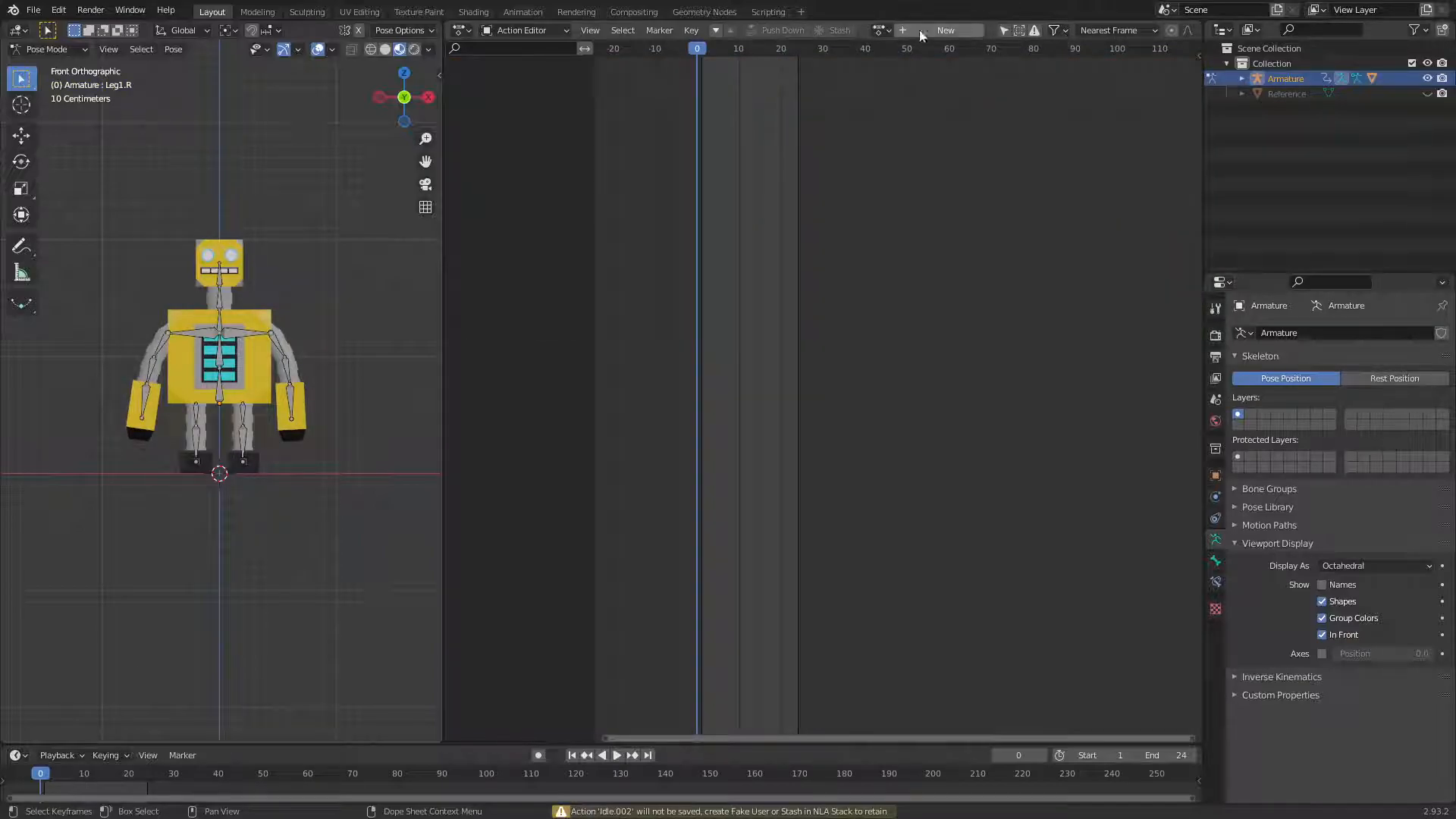
pyautogui.click(880, 30)
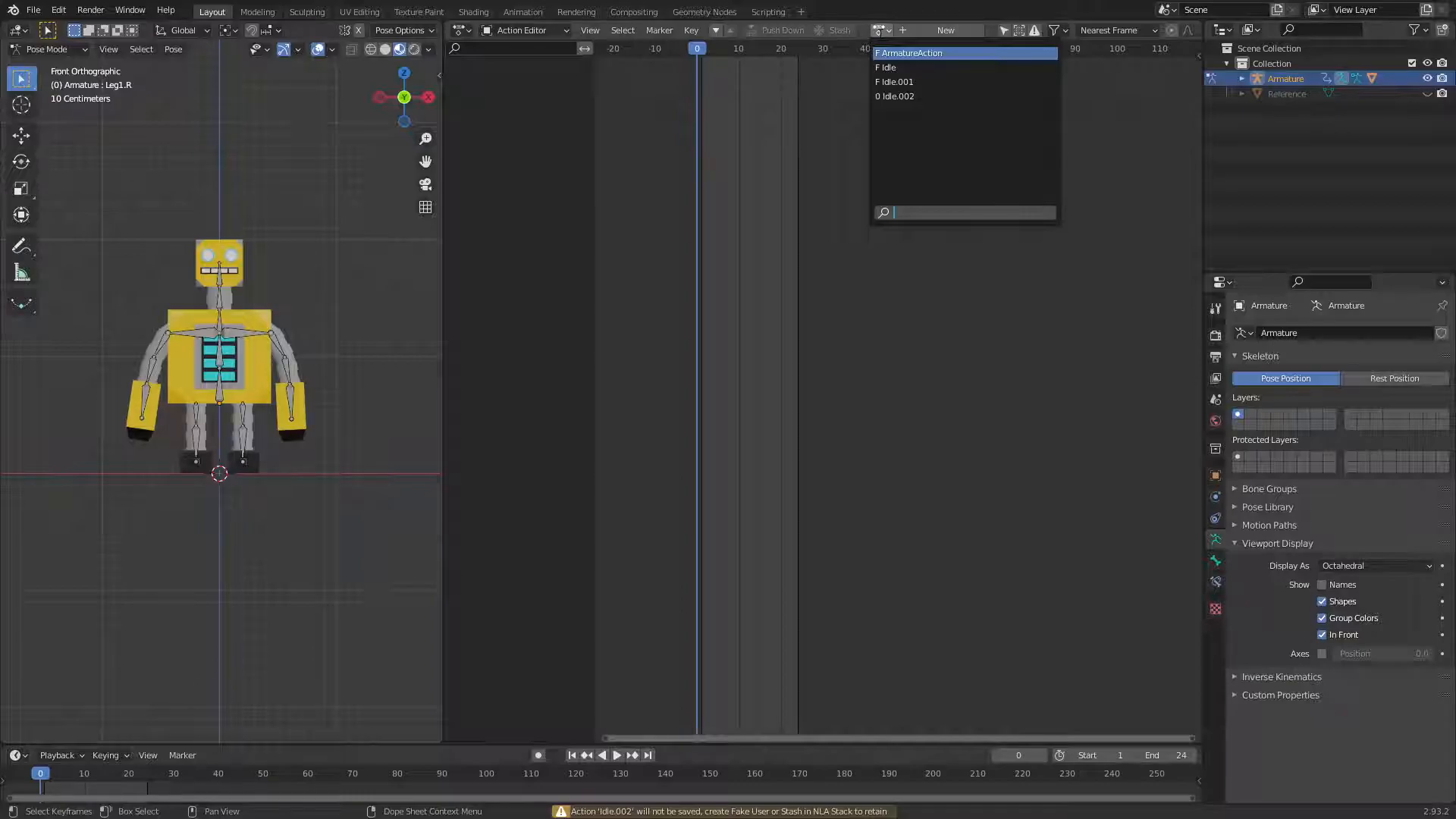
pyautogui.click(894, 53)
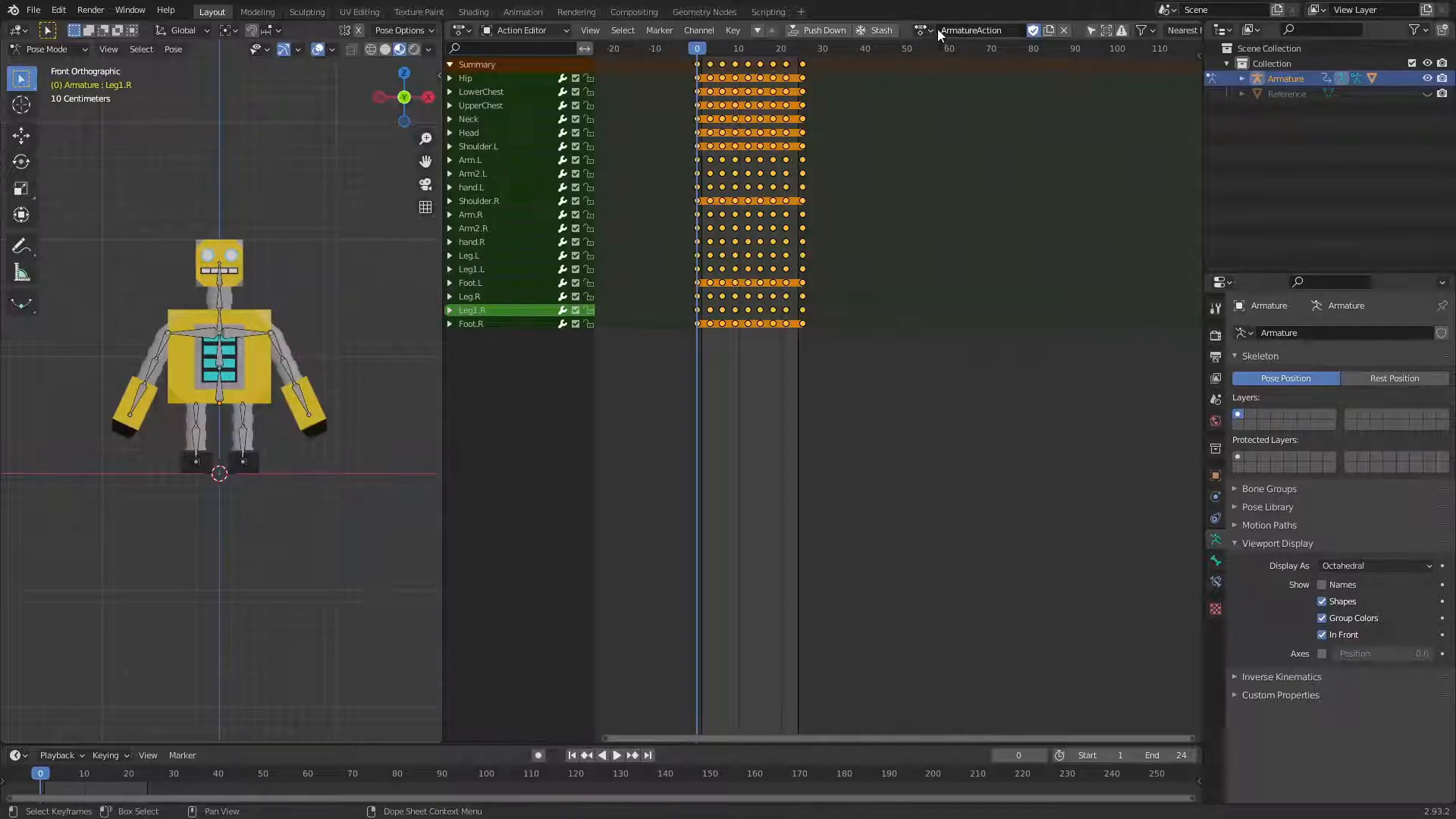
# Turn off the fake user of ArmatureAction and rename the action Walk
pyautogui.click(1034, 30)
pyautogui.doubleClick(986, 30)
pyautogui.write('Walk')
# Examine the keyframes of the Idle.002, Idle.001 and Idle actions and switch back to the Walk action
pyautogui.click(923, 31)
pyautogui.click(939, 82)
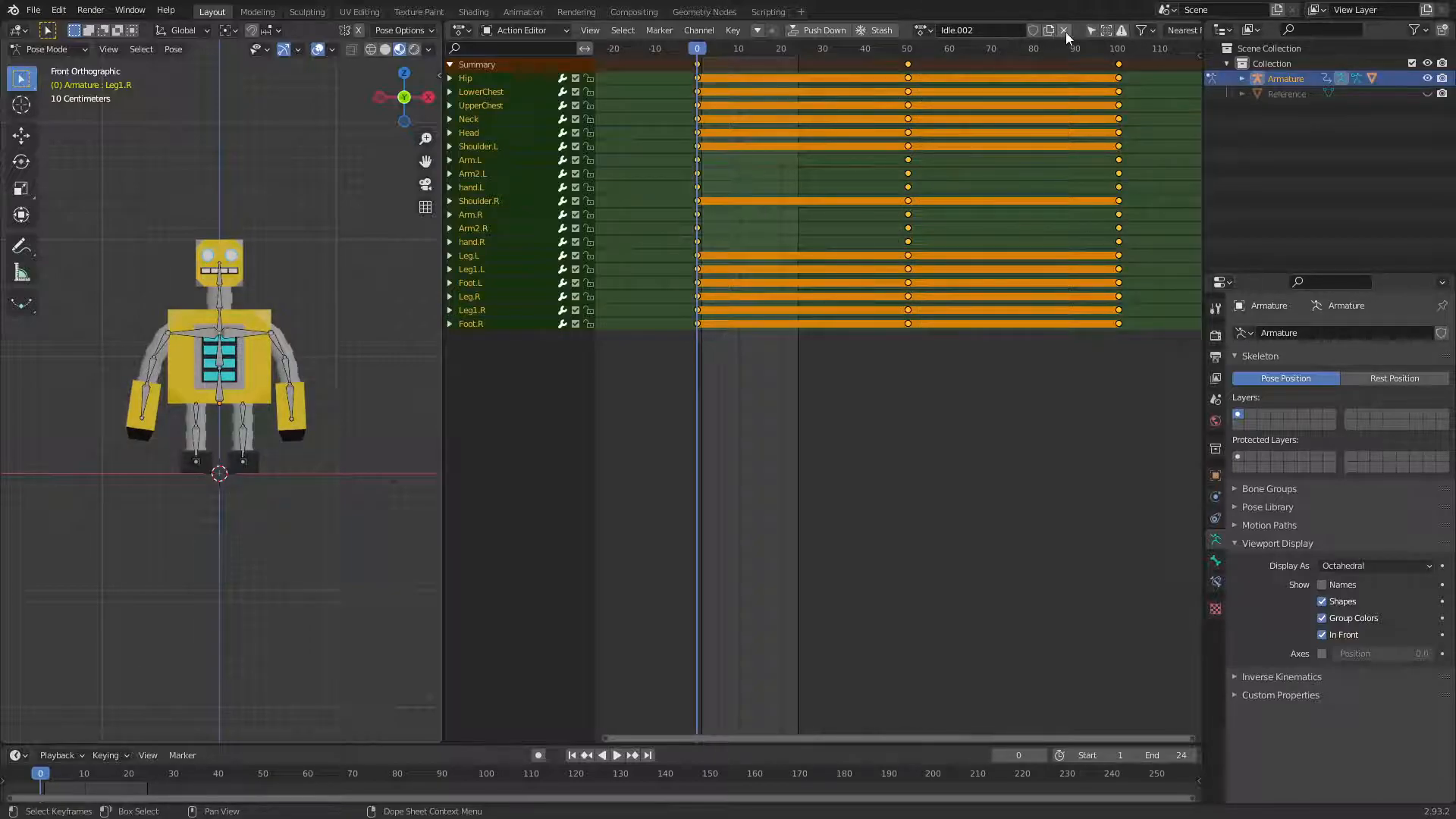
pyautogui.click(925, 32)
pyautogui.click(931, 68)
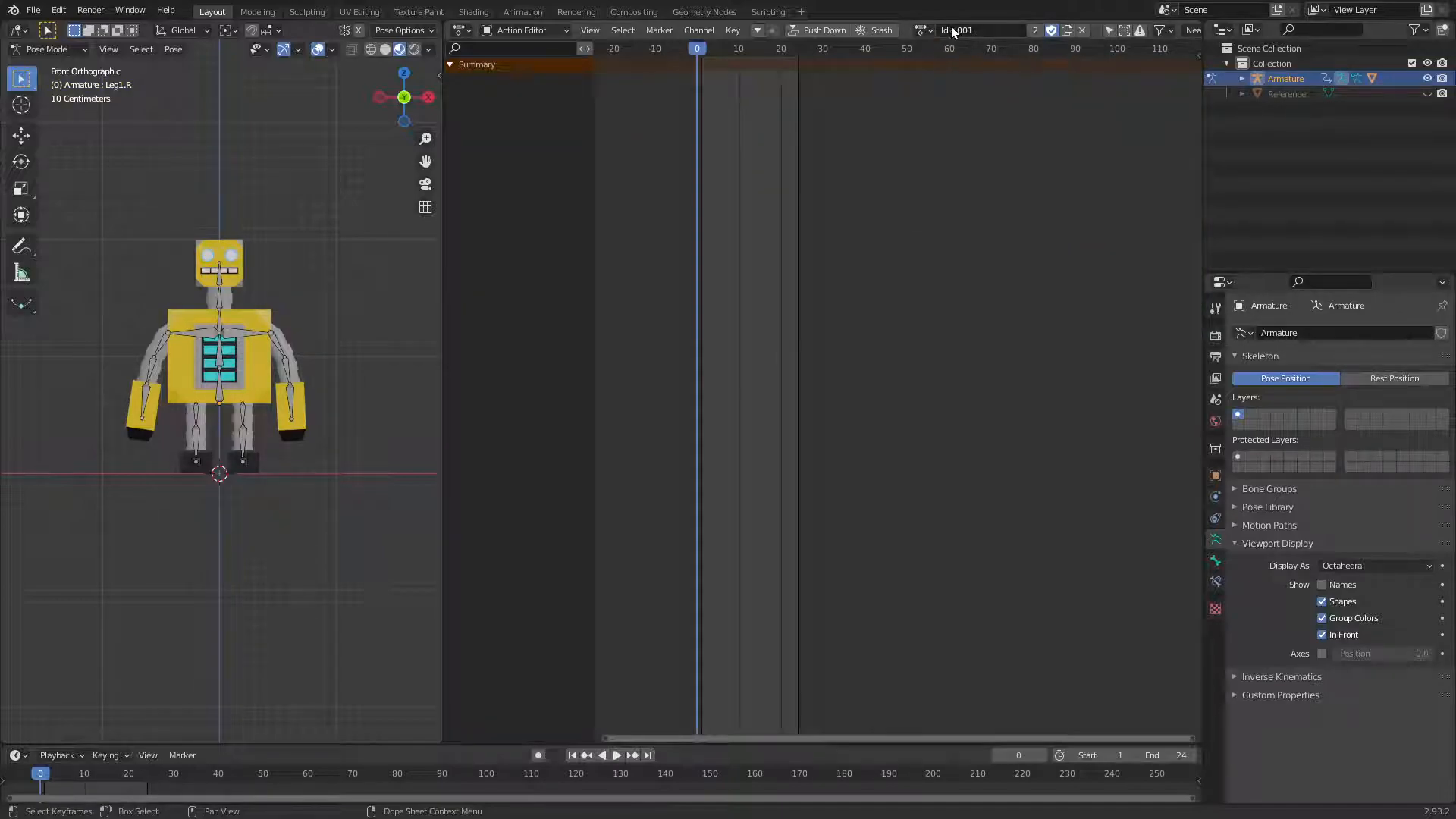
pyautogui.click(926, 31)
pyautogui.click(931, 53)
pyautogui.click(927, 31)
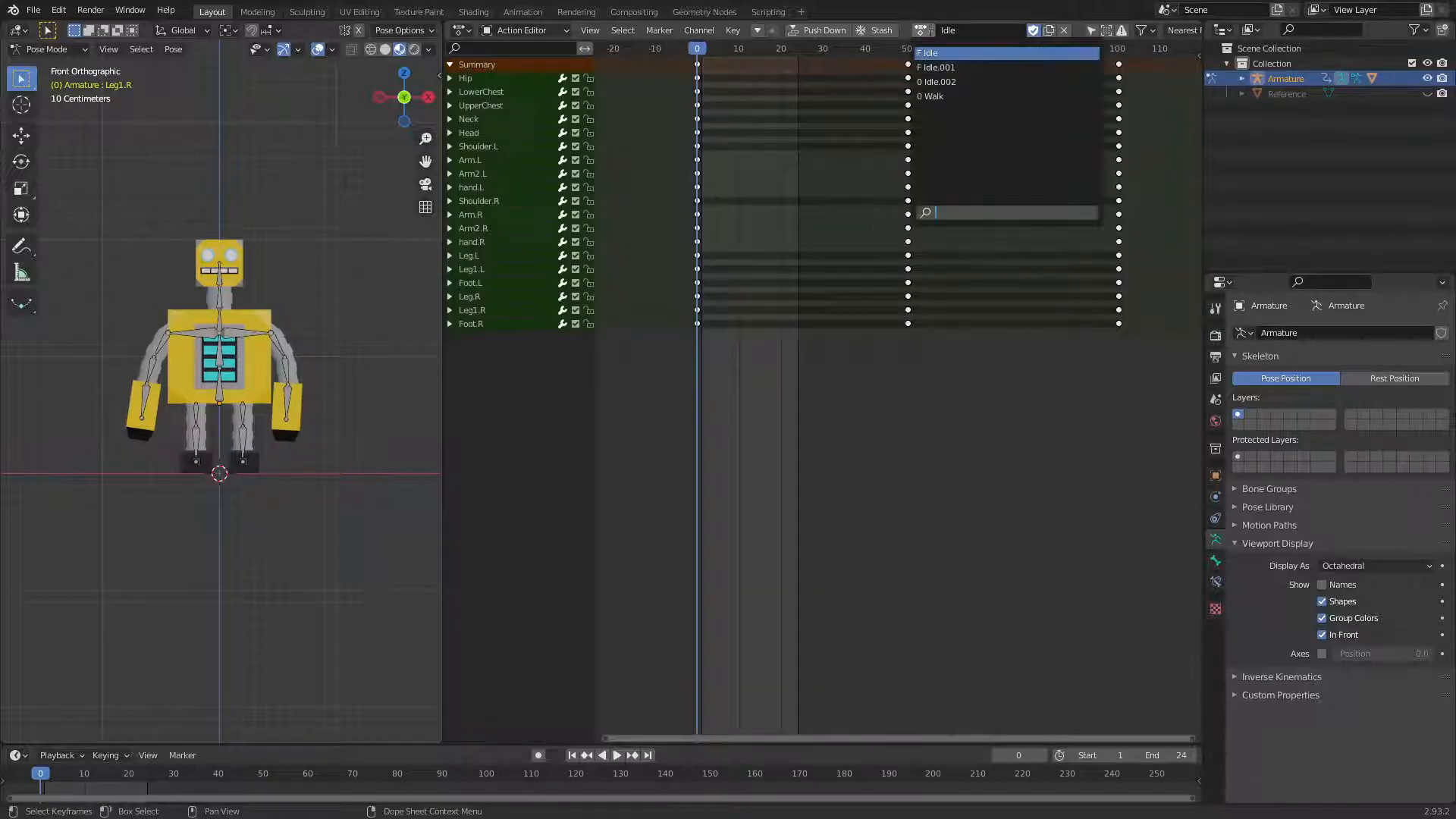
pyautogui.click(935, 96)
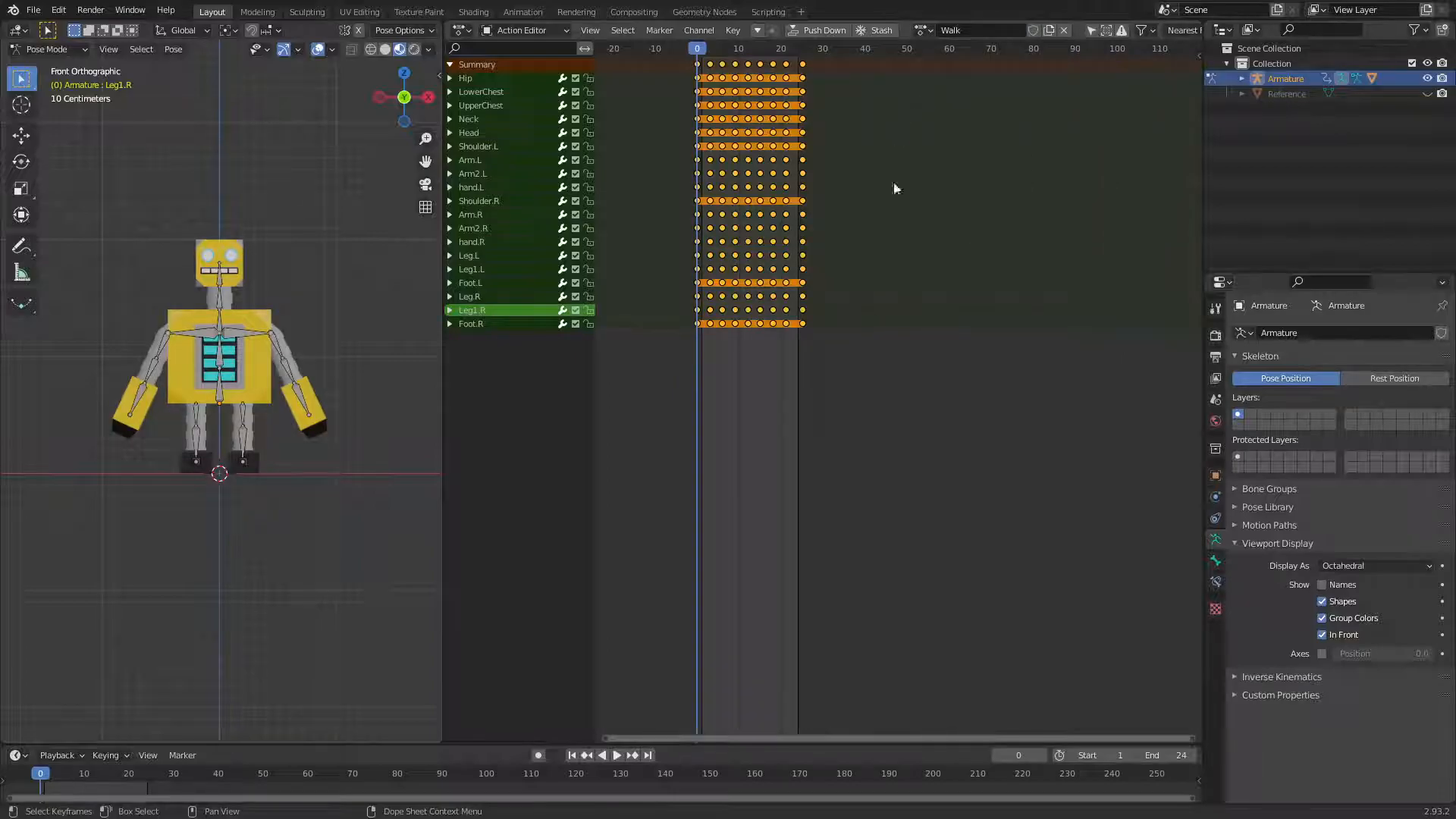
# Play back the Walk action briefly, and switch to Idle.002 and play it back for comparison
pyautogui.click(617, 755)
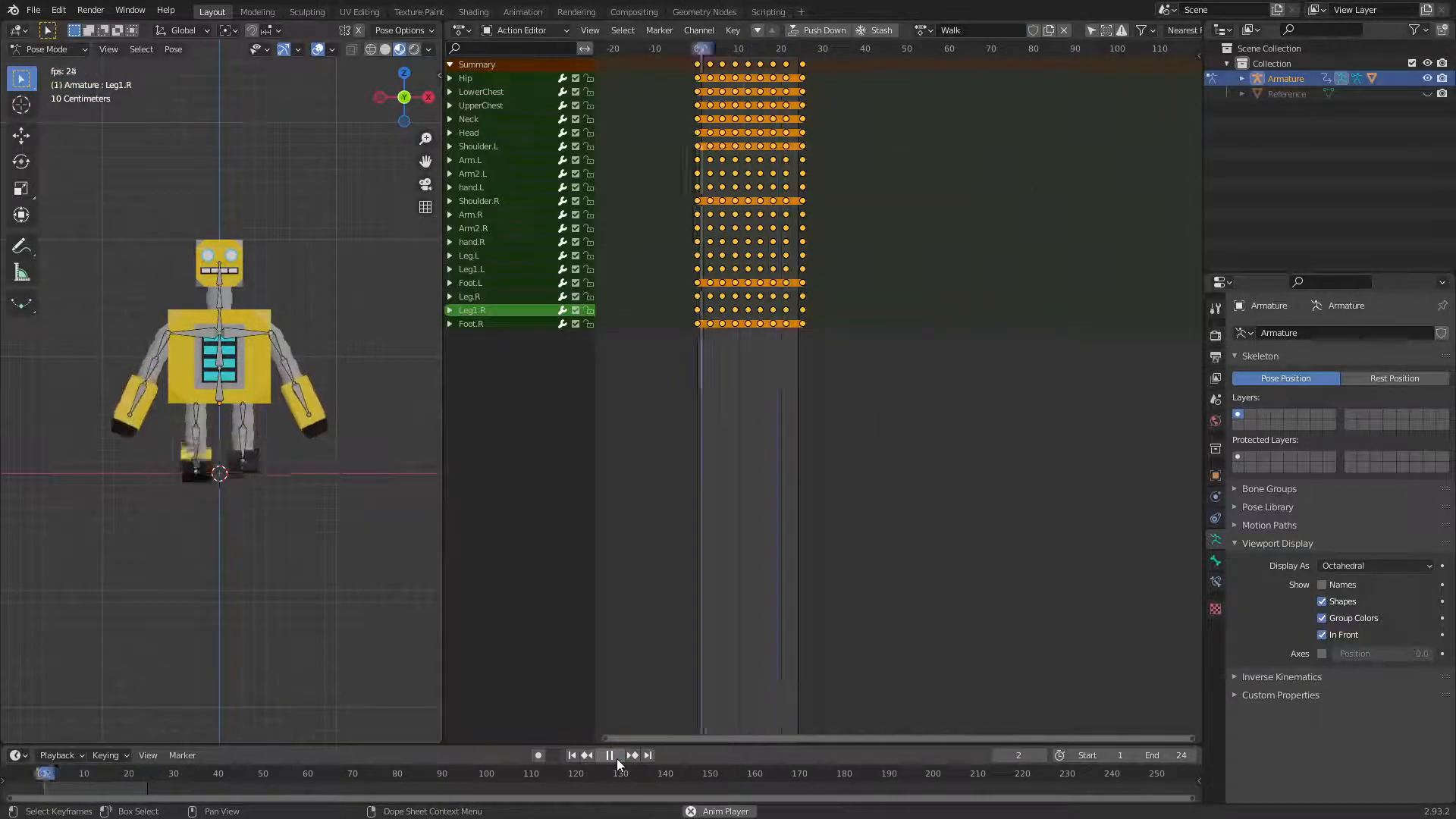
pyautogui.click(610, 756)
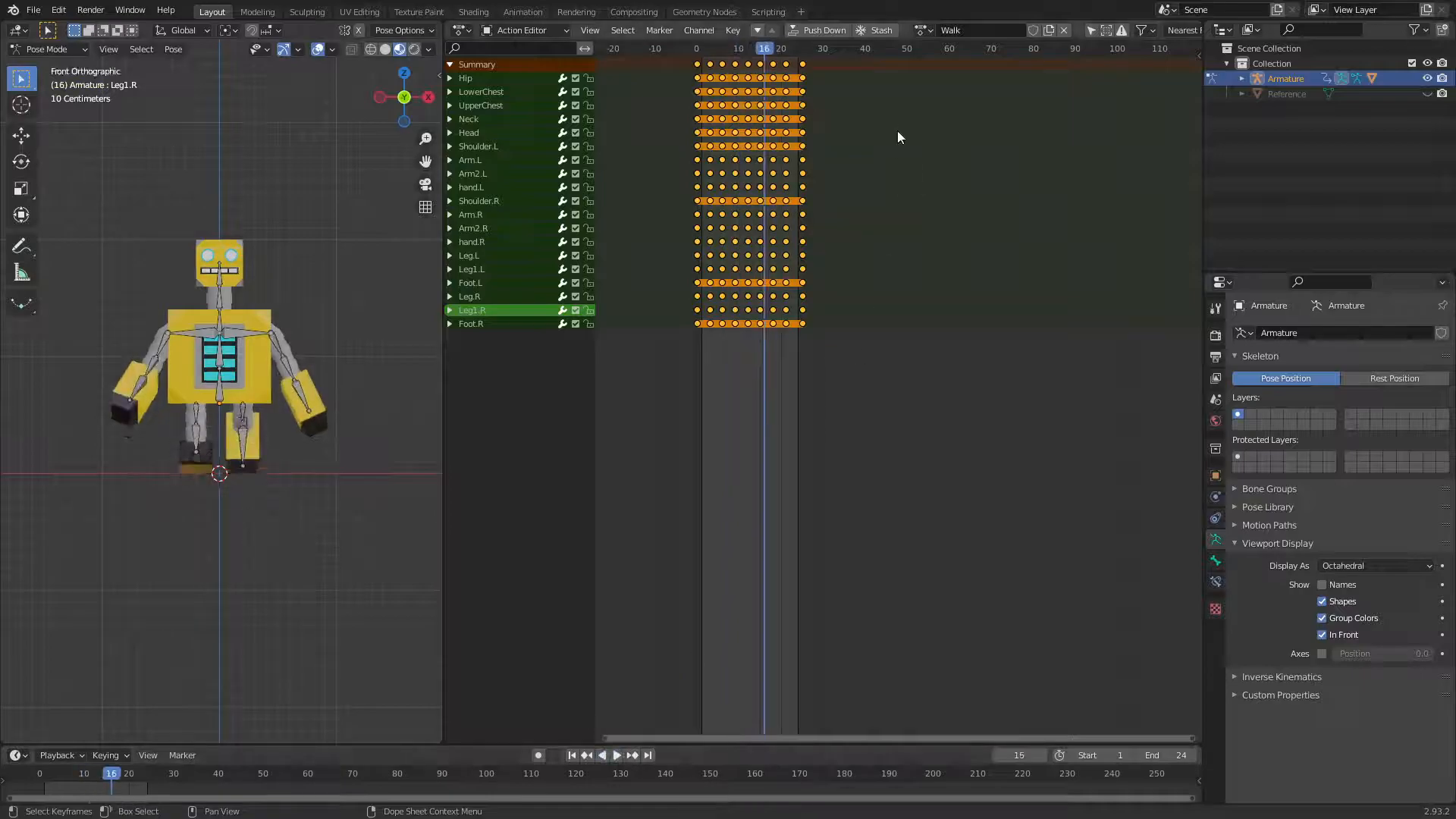
pyautogui.click(919, 32)
pyautogui.click(940, 84)
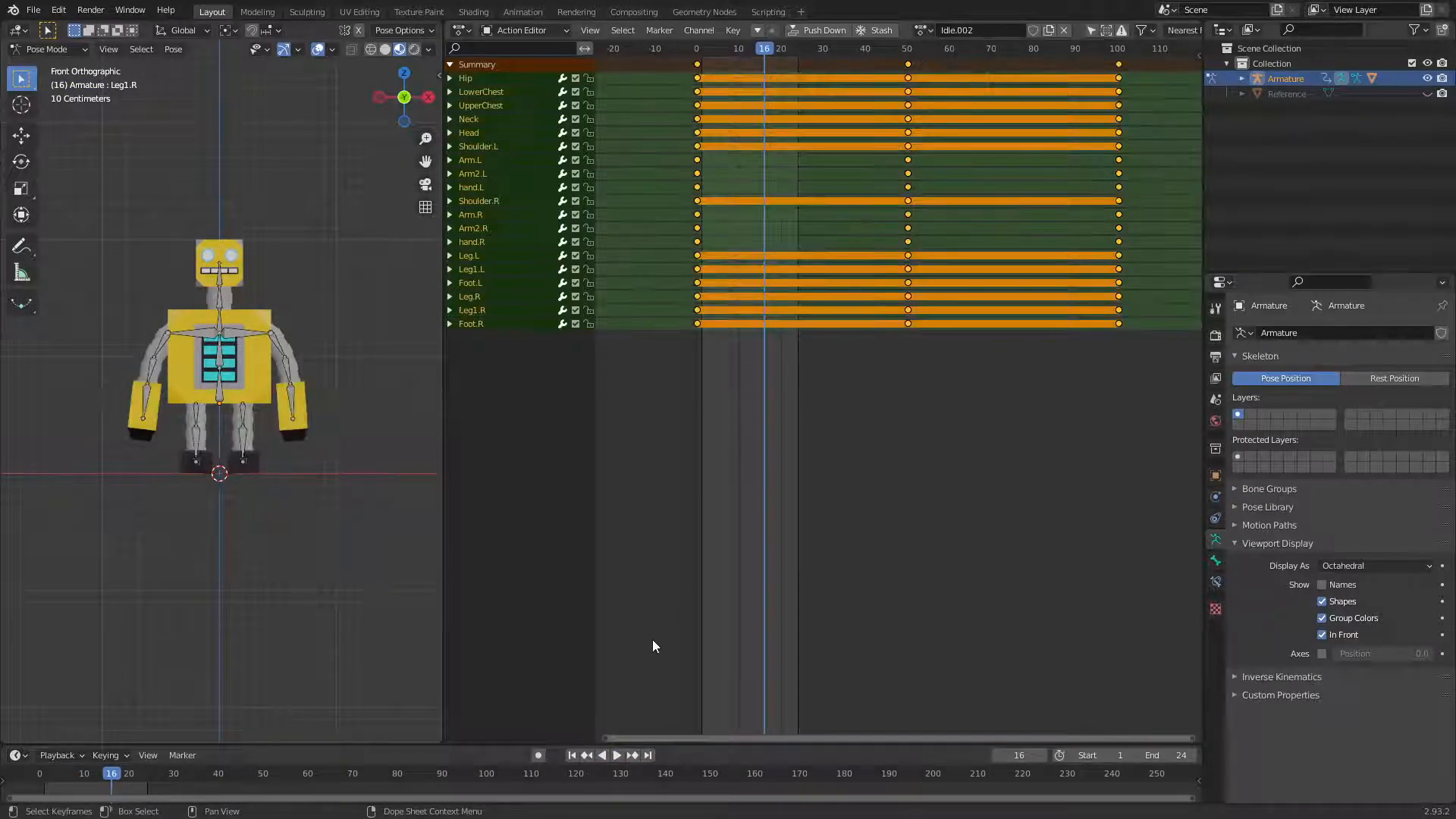
pyautogui.click(616, 757)
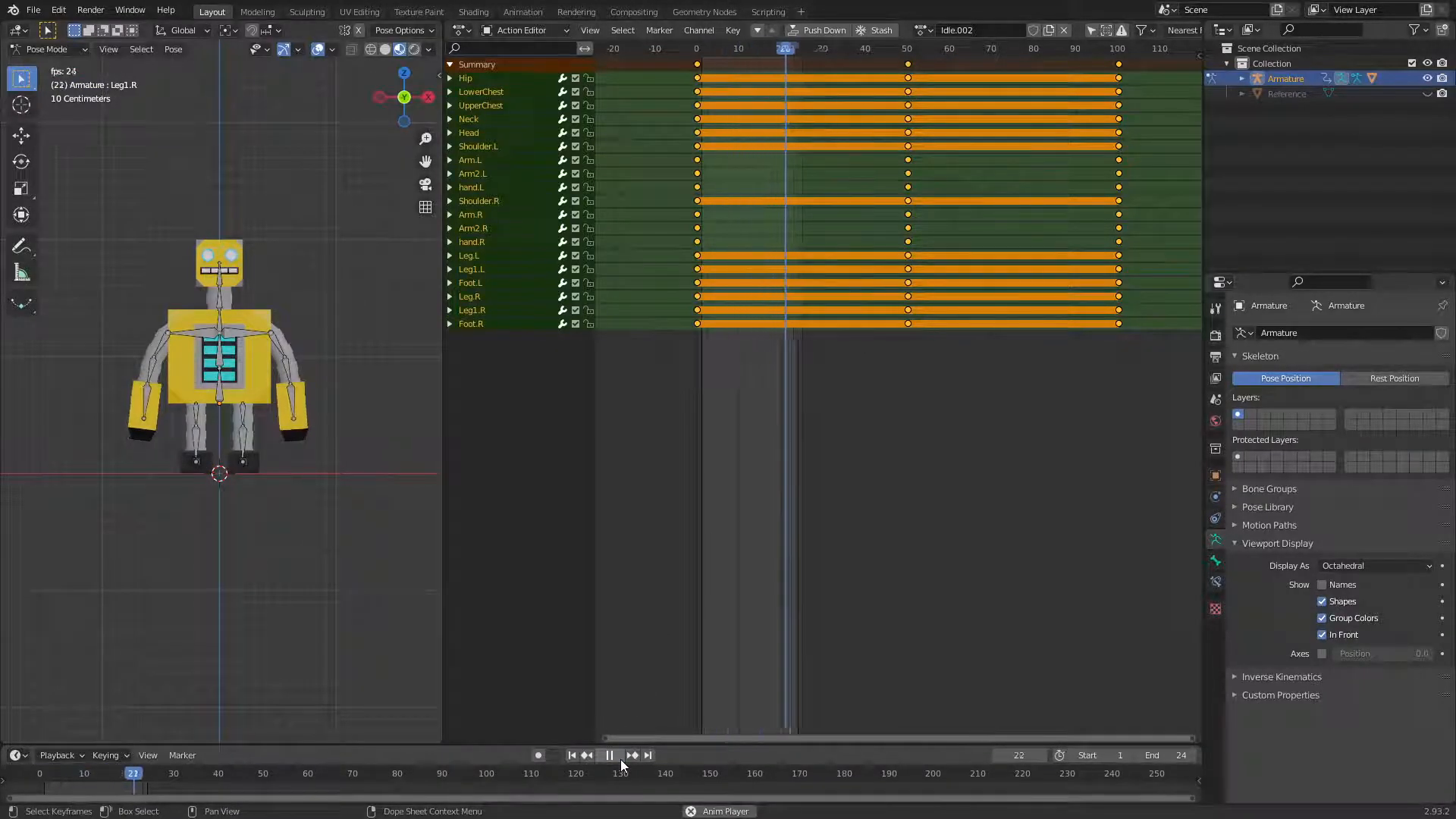
pyautogui.click(610, 755)
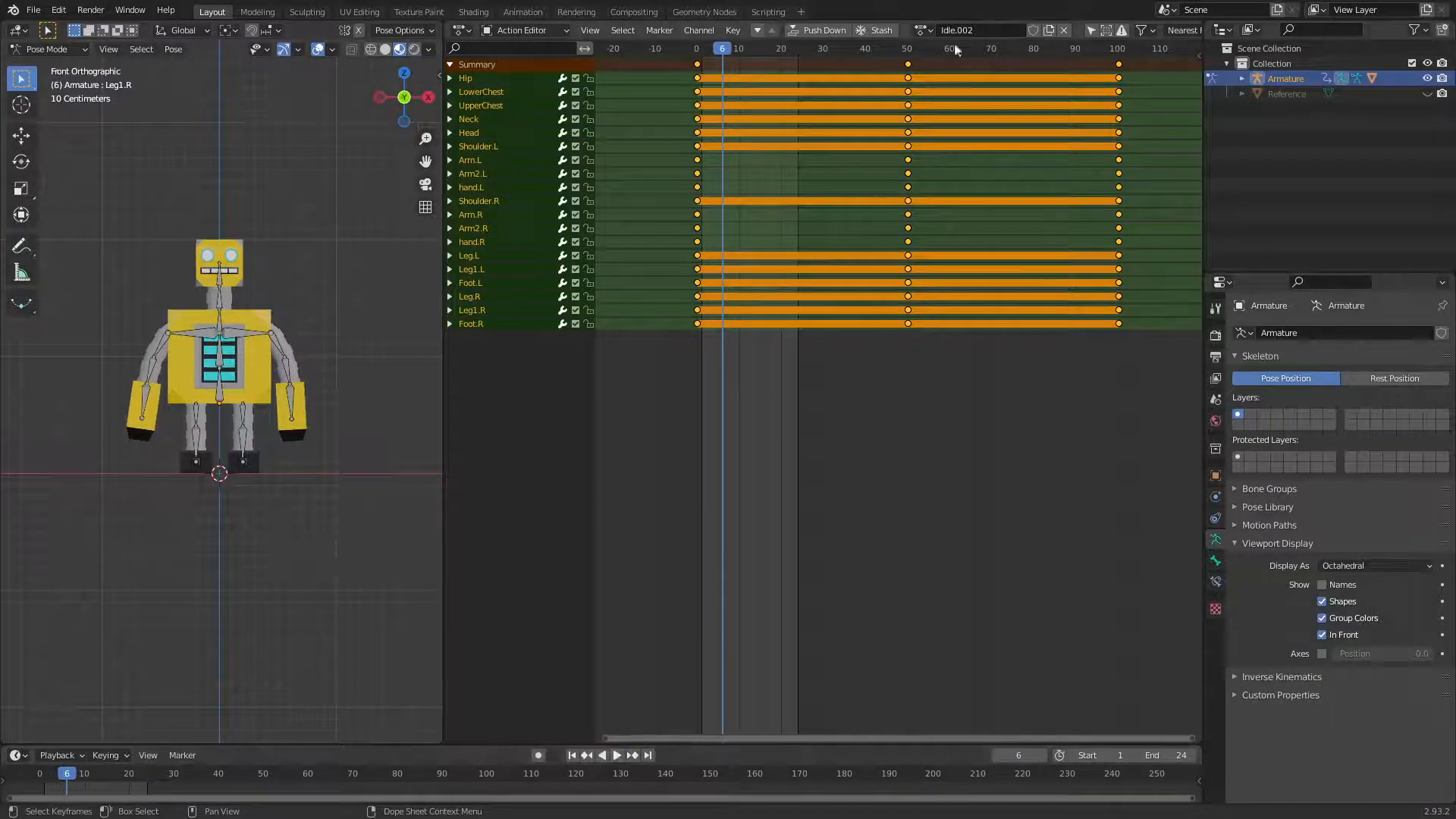
# Check the Idle.001 action, and switch to the Idle action and play it back
pyautogui.click(921, 30)
pyautogui.click(926, 89)
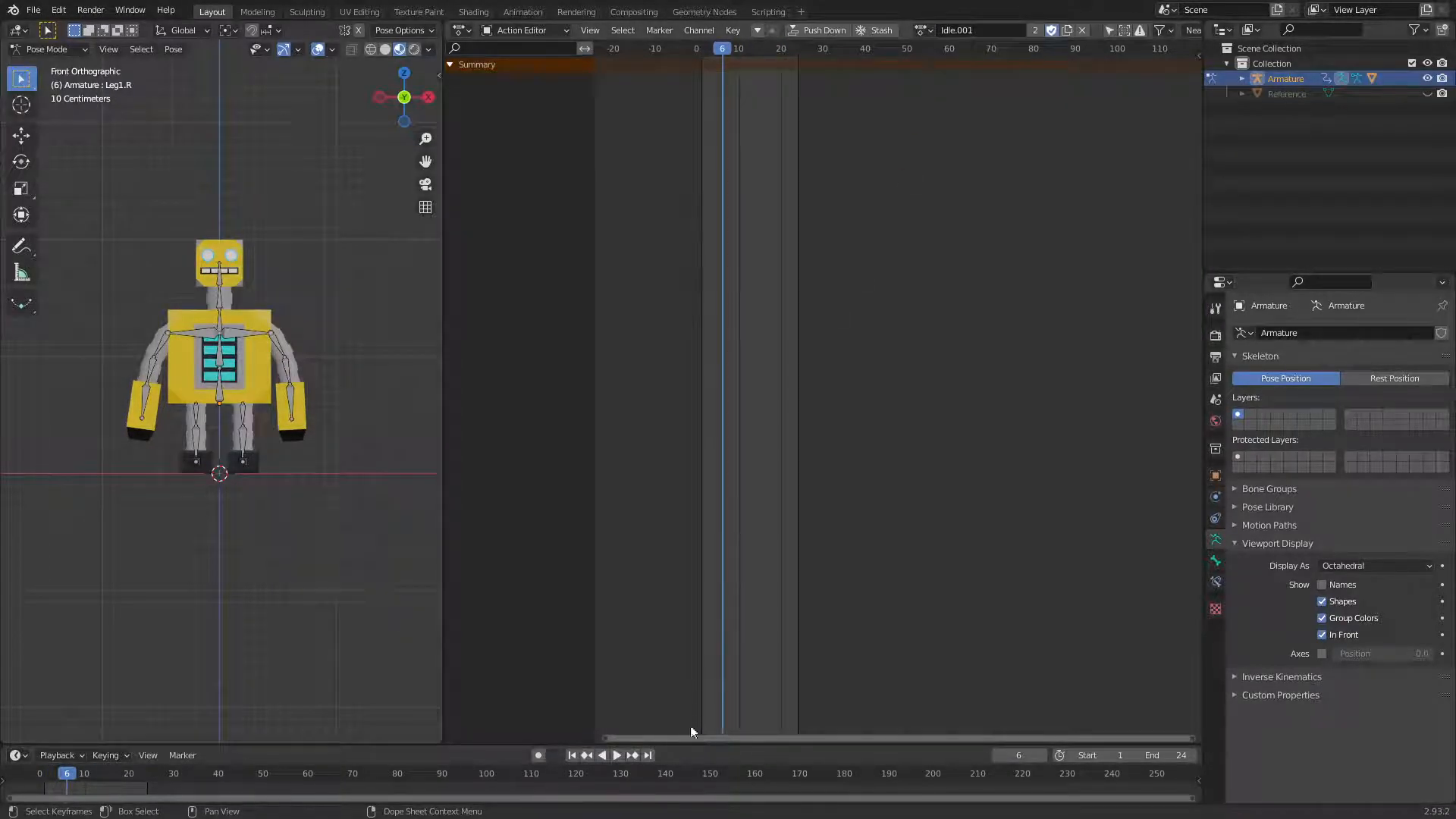
pyautogui.click(921, 30)
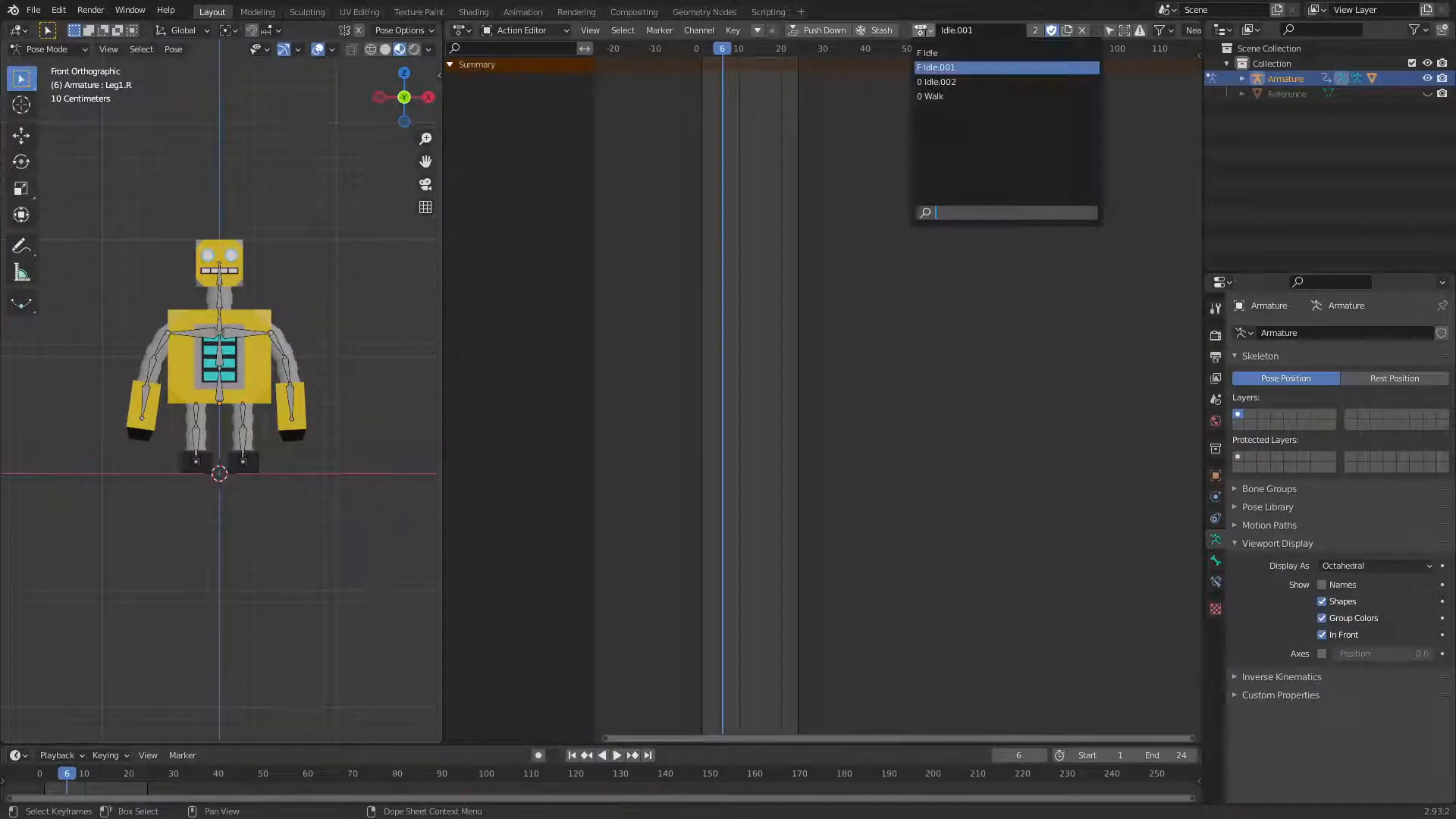
pyautogui.click(938, 53)
pyautogui.click(618, 755)
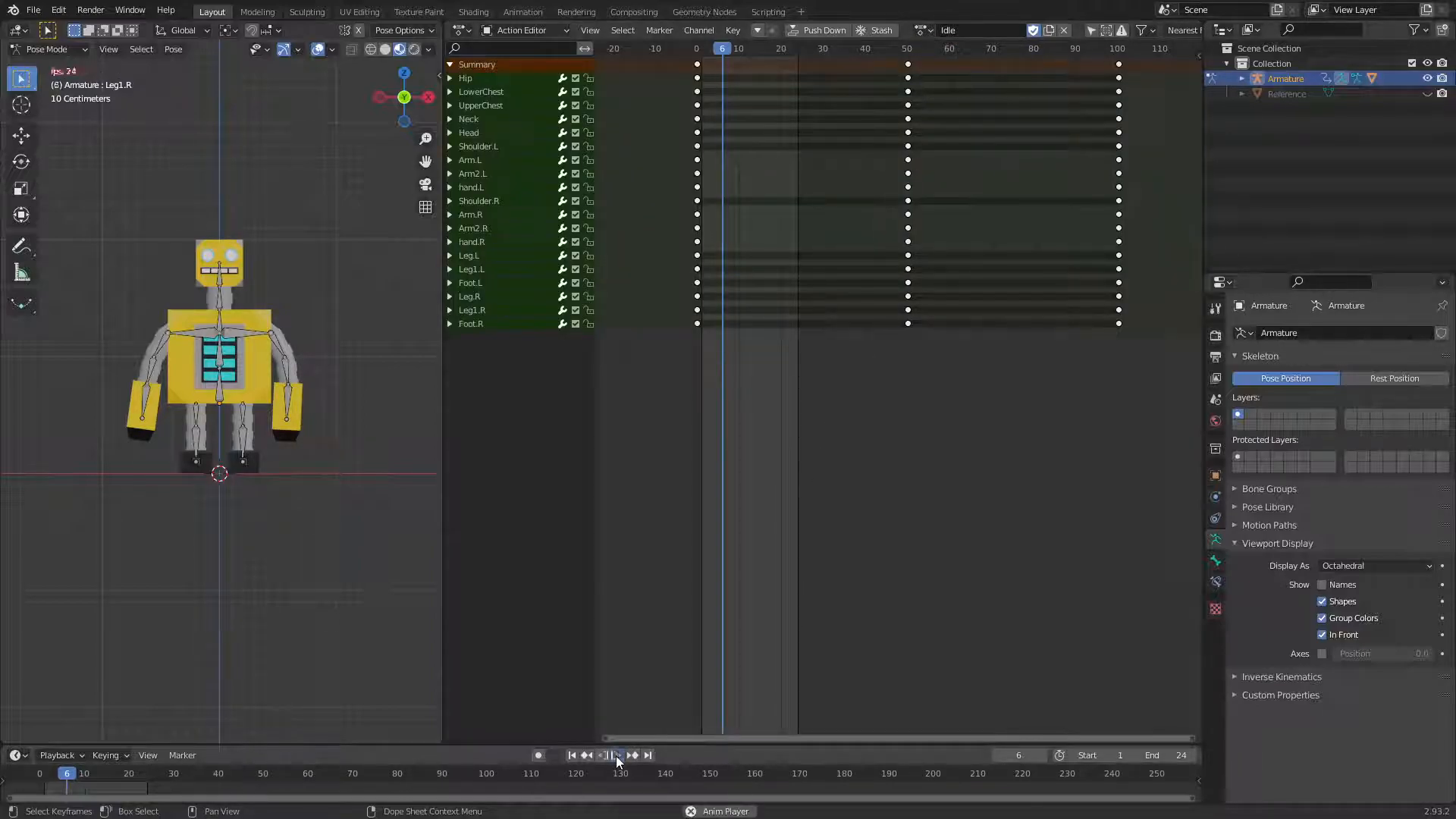
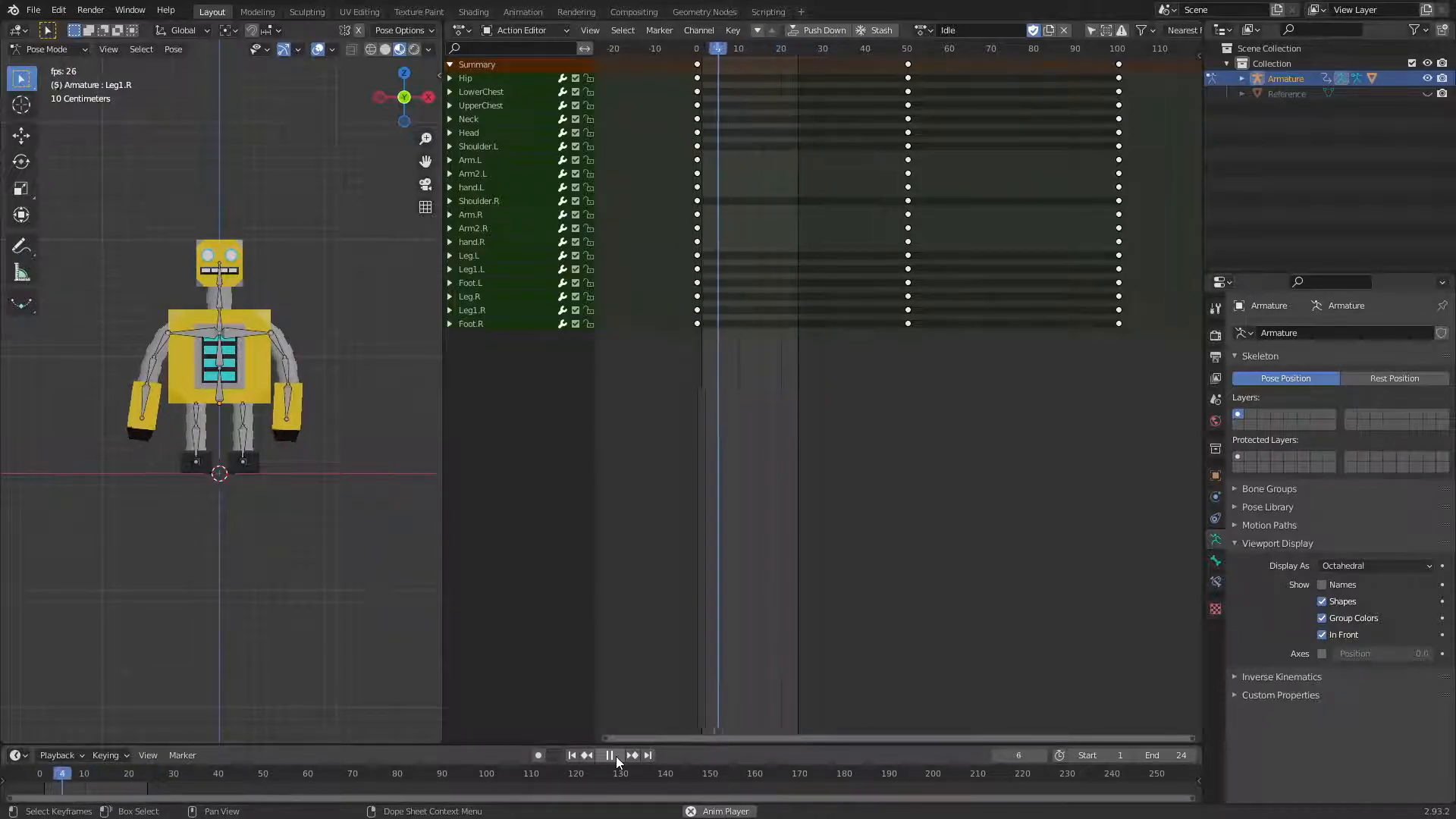
pyautogui.click(611, 757)
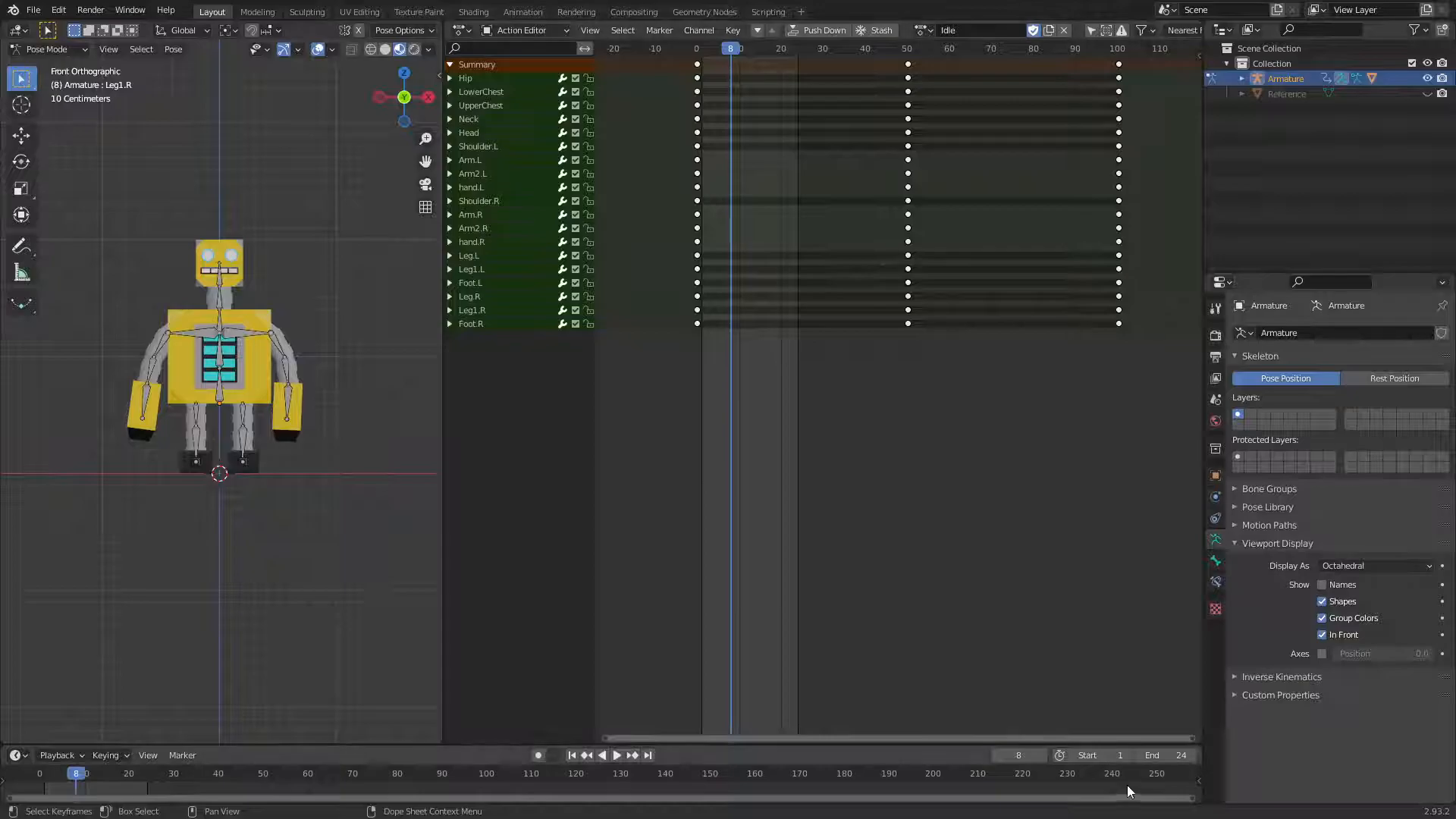
# Set the scene's end frame to 100, preview the full Idle action and return to frame 0
pyautogui.click(1176, 756)
pyautogui.write('100')
pyautogui.press('Return')
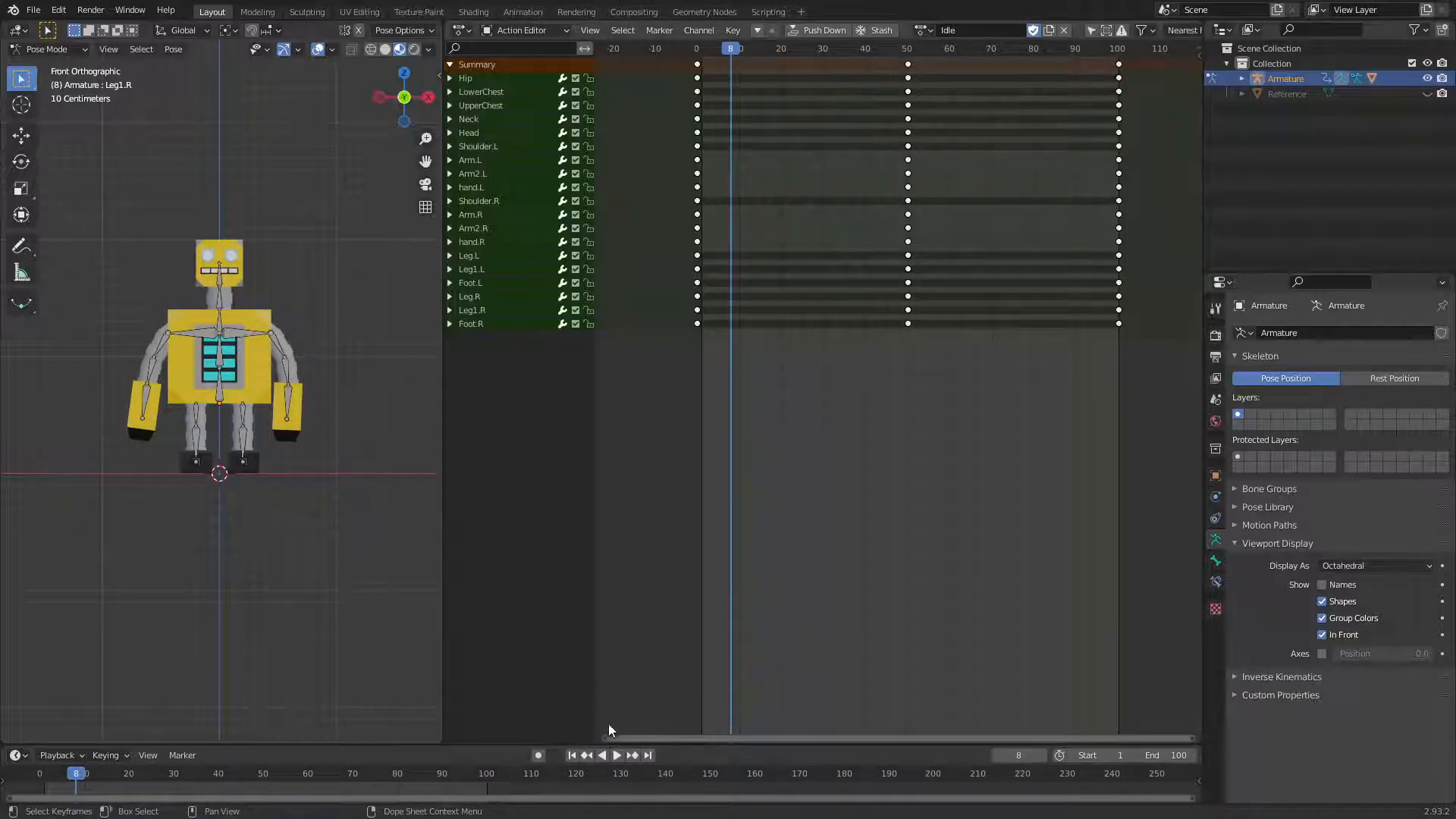
pyautogui.click(617, 755)
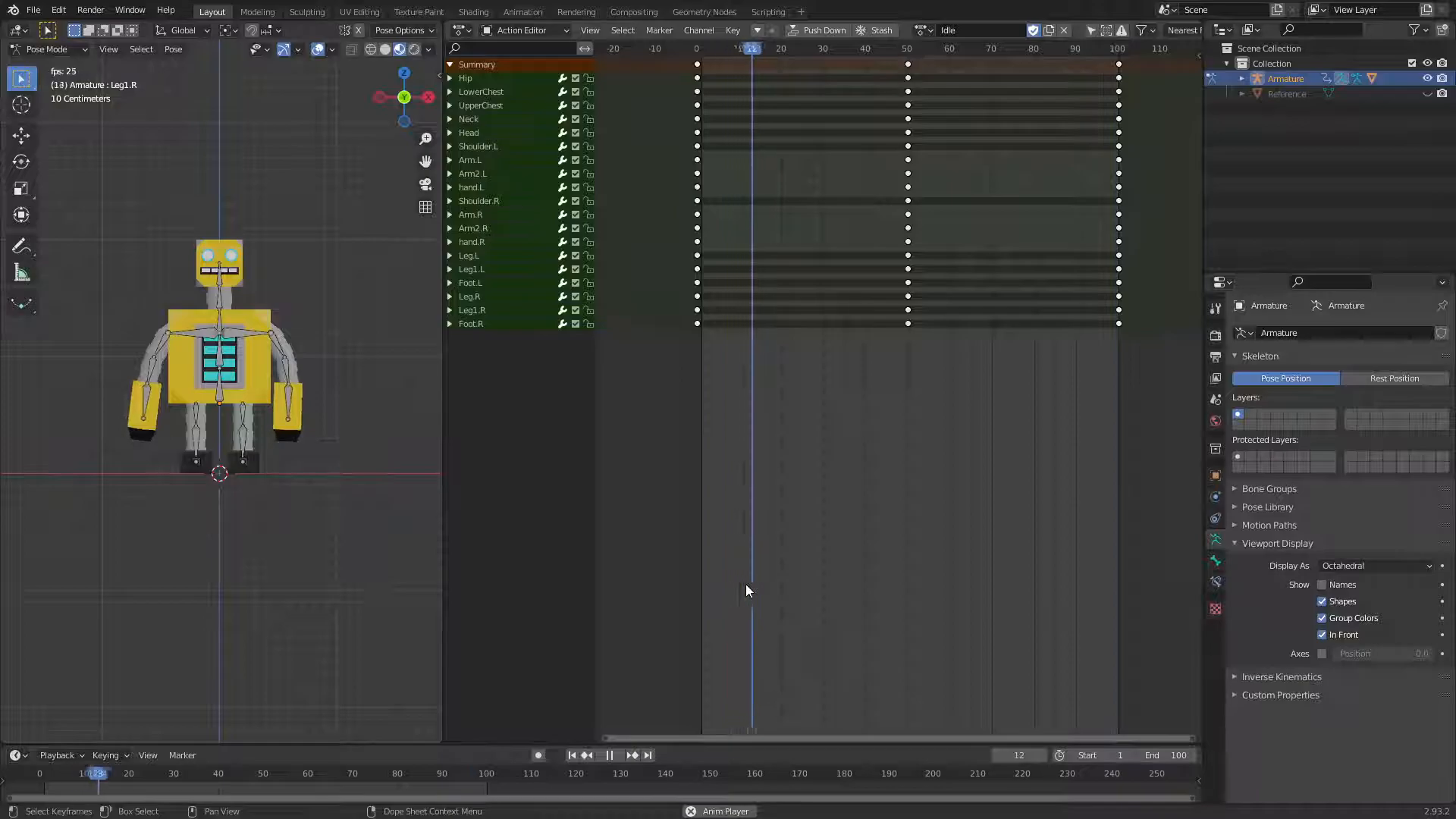
pyautogui.press('space')
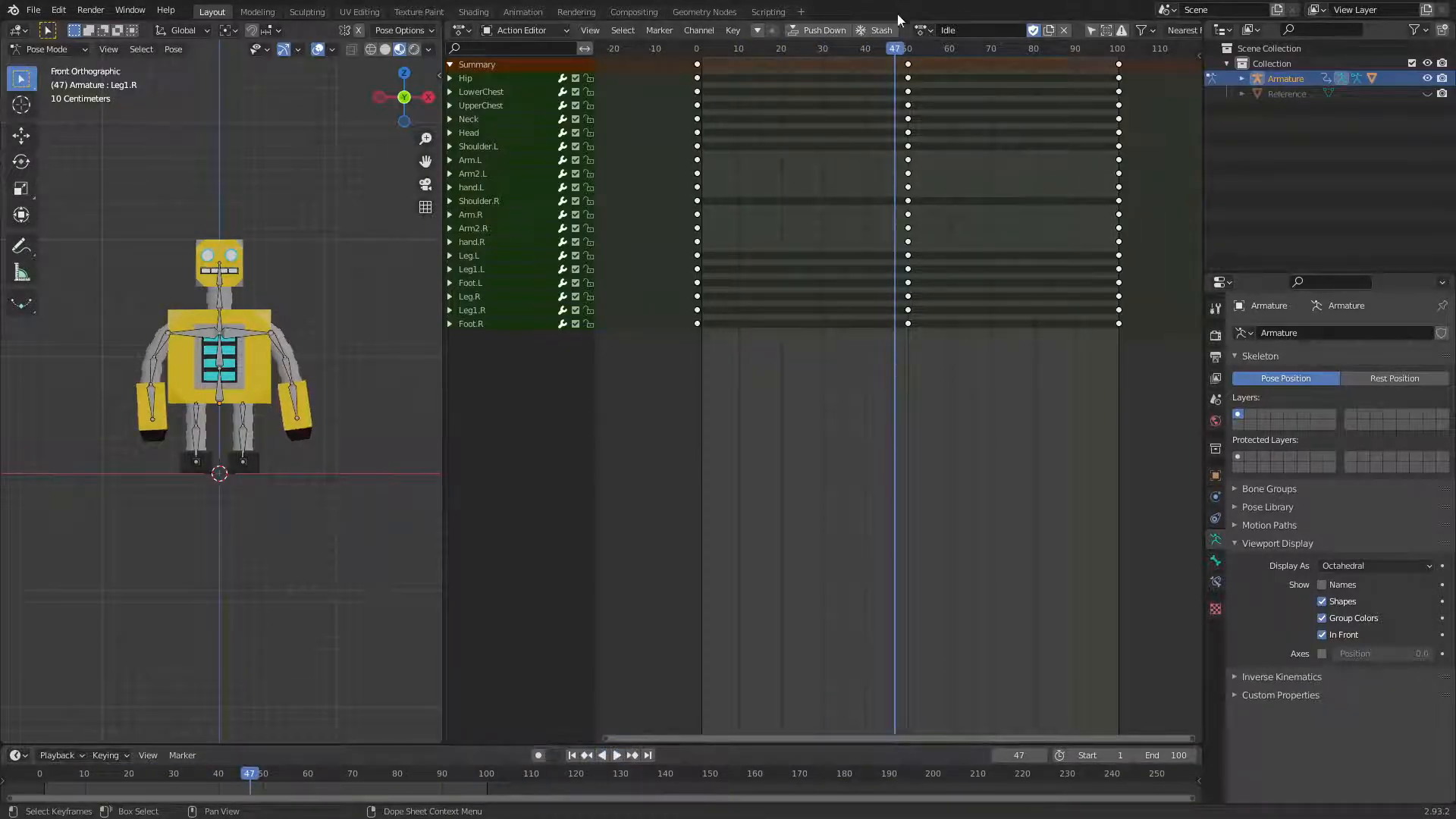
pyautogui.moveTo(878, 60); pyautogui.dragTo(644, 82)
# Check Idle.001 and reassign the Idle action, save the file and play Idle back once more
pyautogui.click(922, 31)
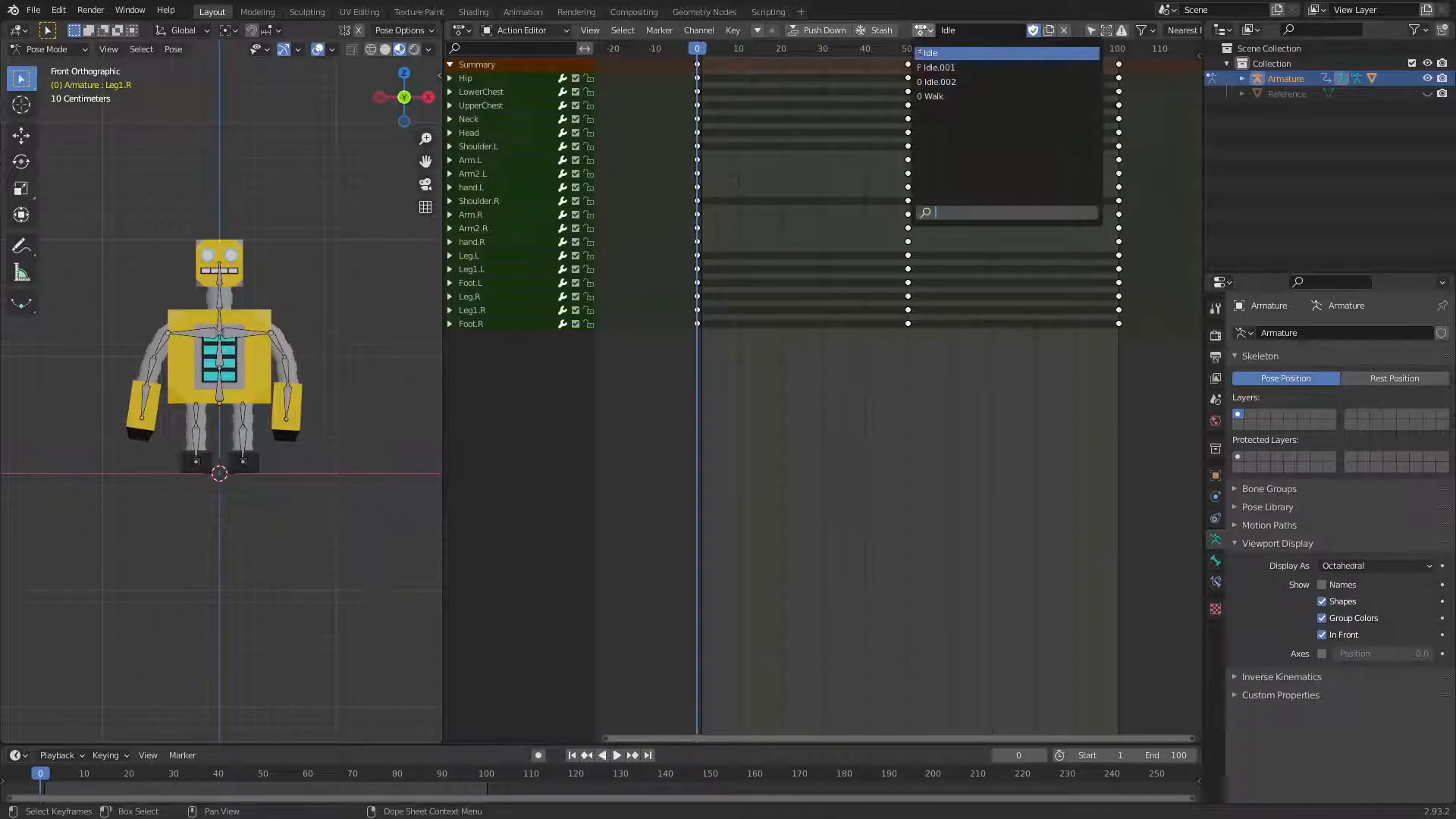
pyautogui.click(927, 68)
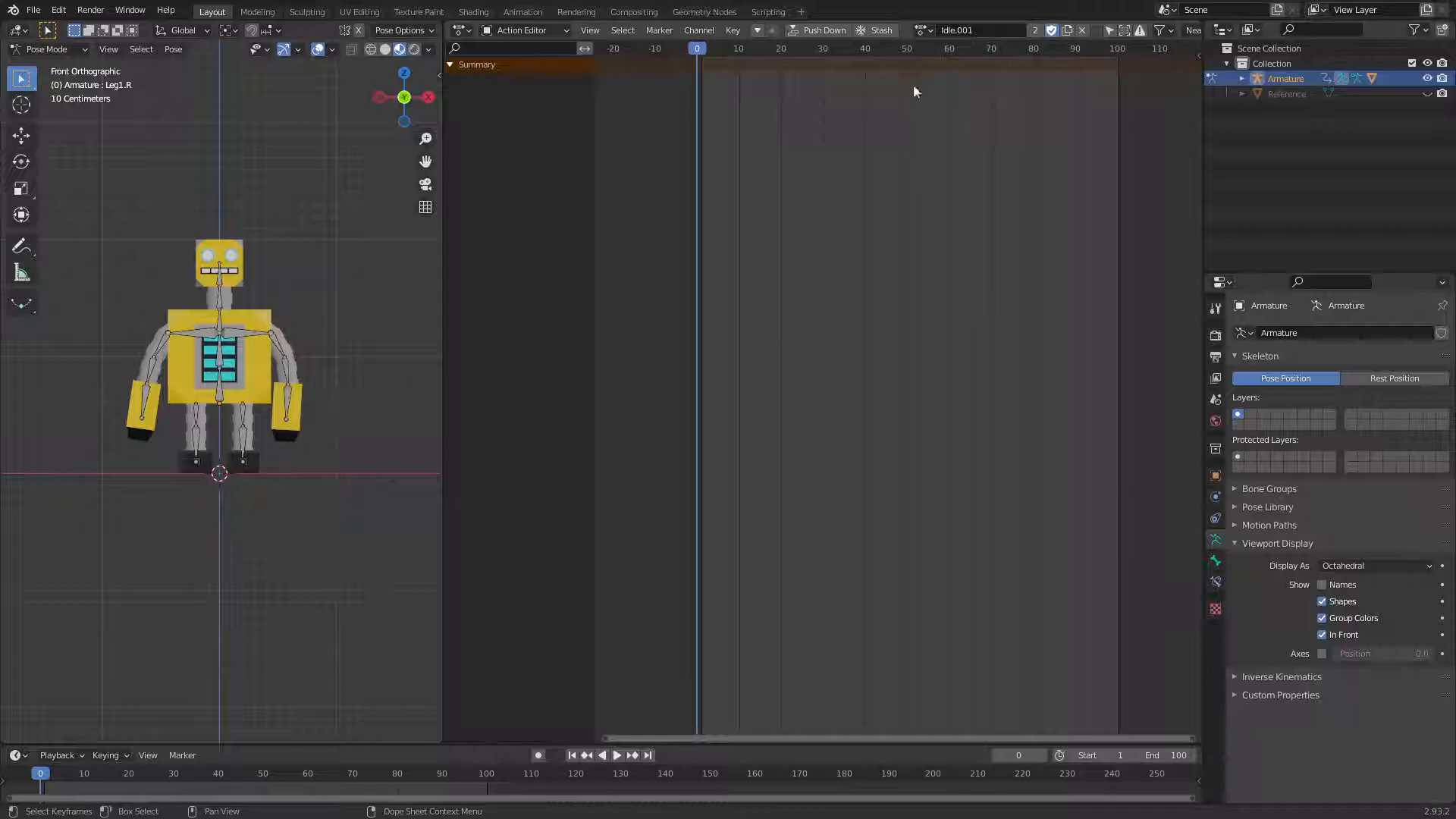
pyautogui.click(922, 31)
pyautogui.click(945, 50)
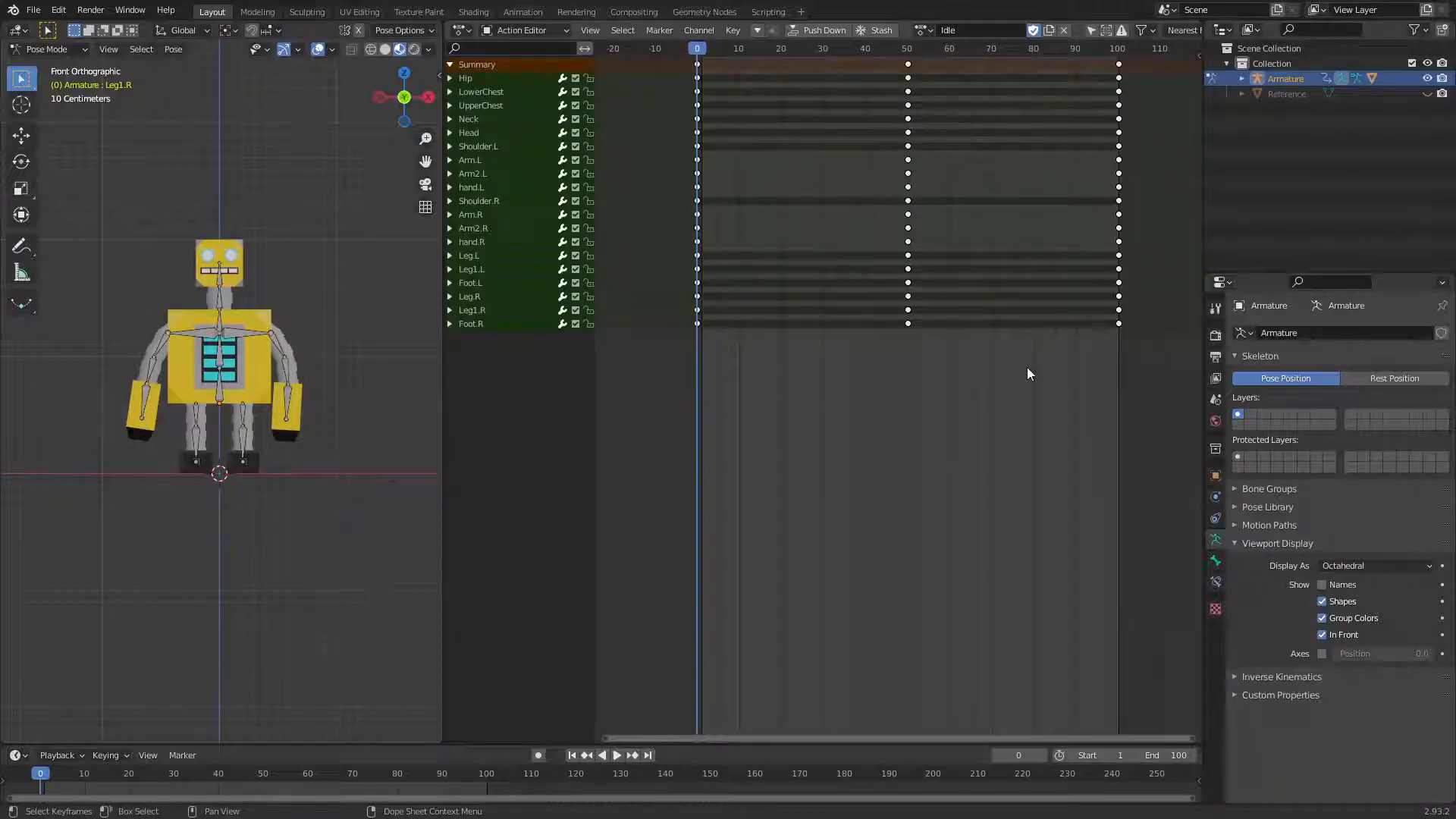
pyautogui.hotkey('ctrl', 's')
pyautogui.click(617, 756)
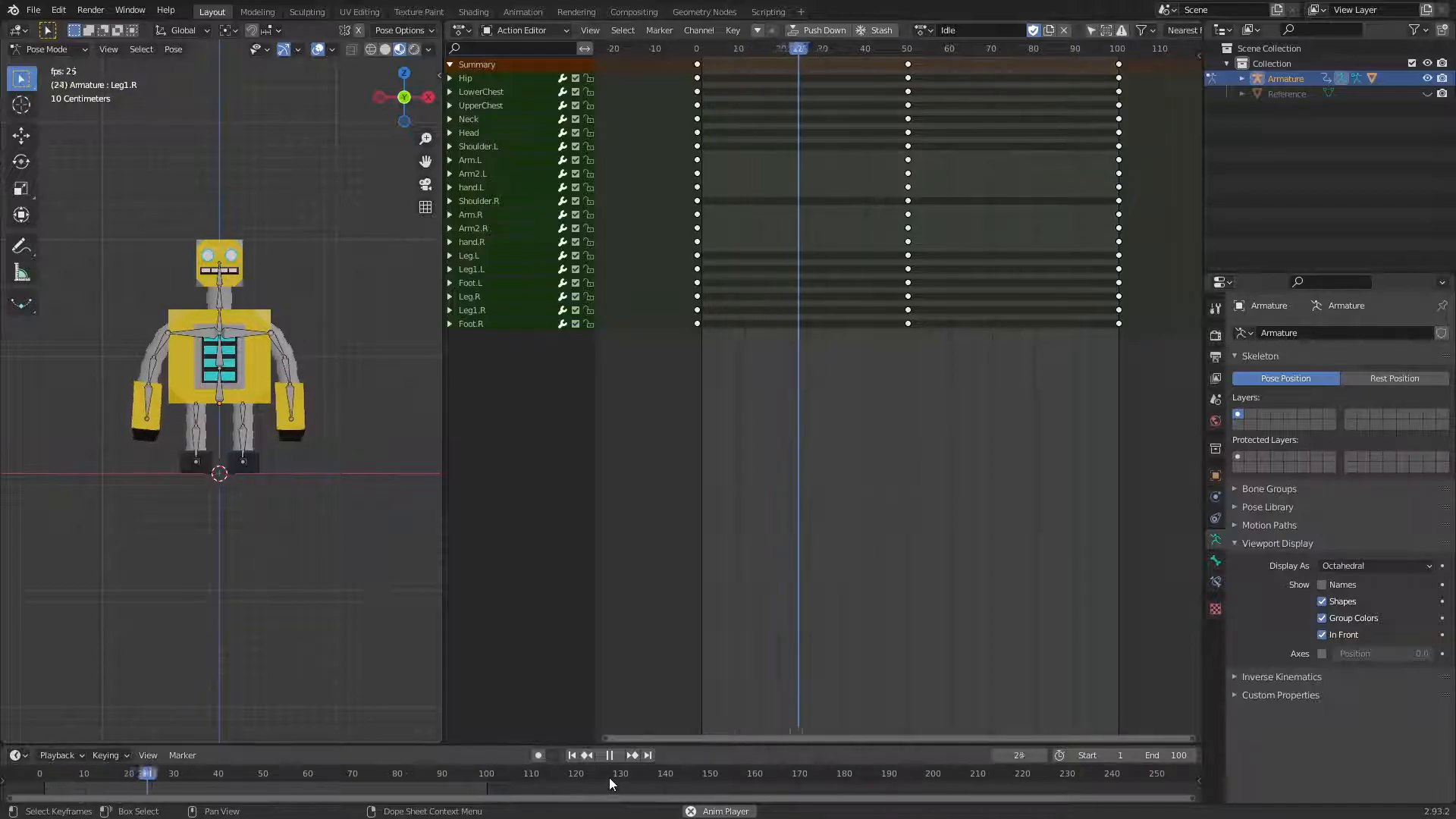
pyautogui.click(613, 756)
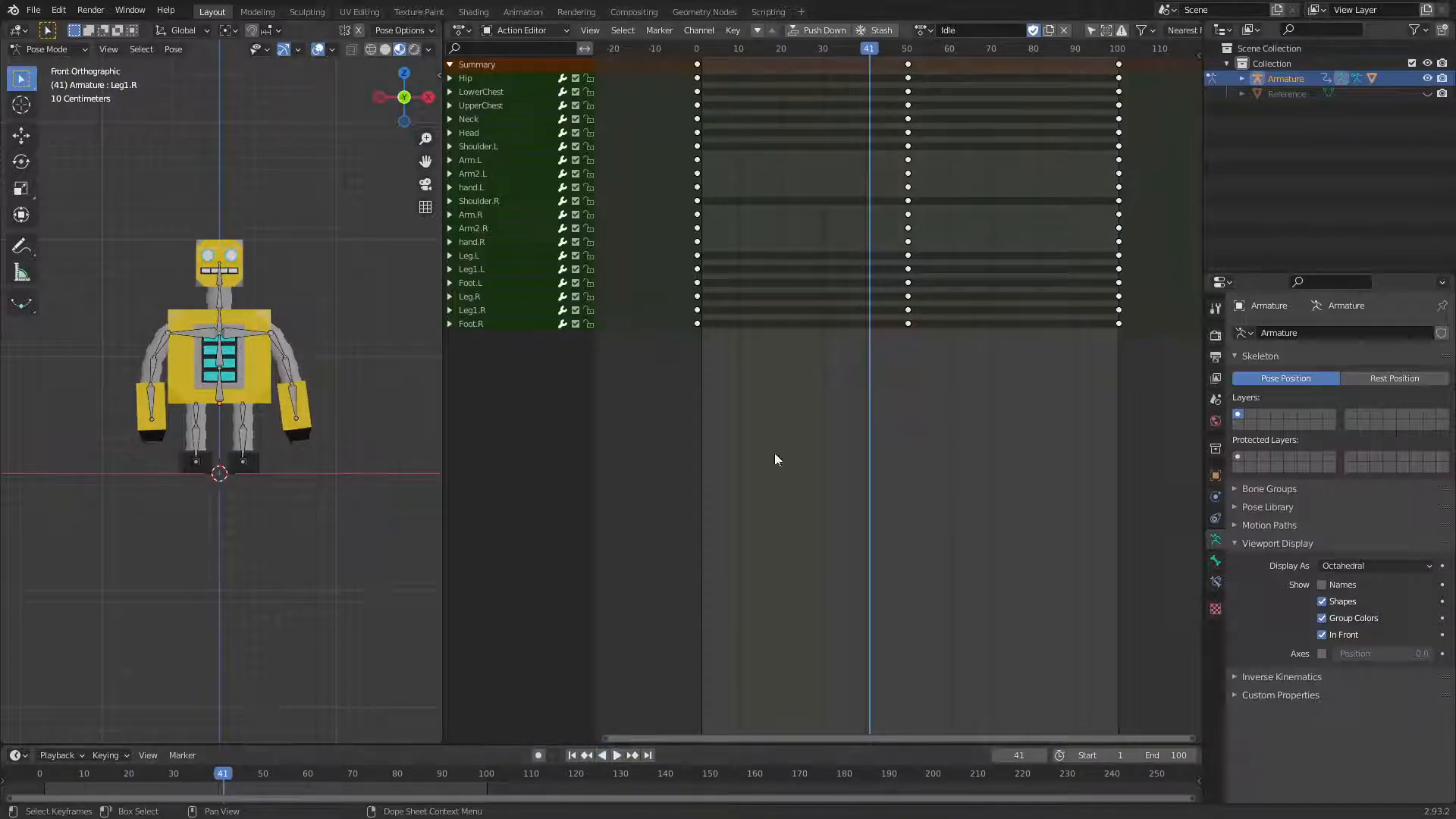
# Switch to the Walk action, turn on its fake user and deselect its keyframes
pyautogui.click(934, 32)
pyautogui.click(928, 97)
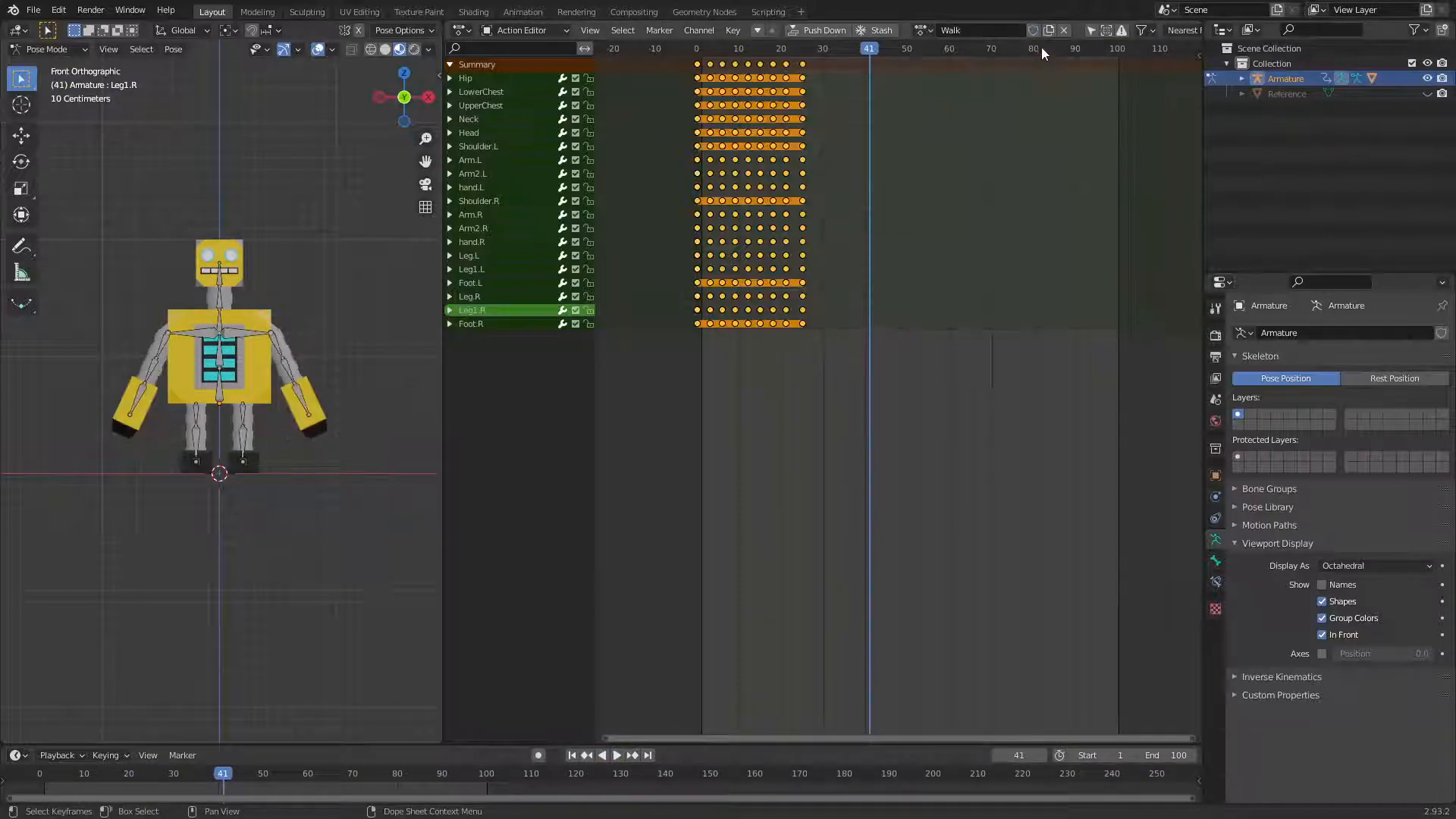
pyautogui.click(853, 496)
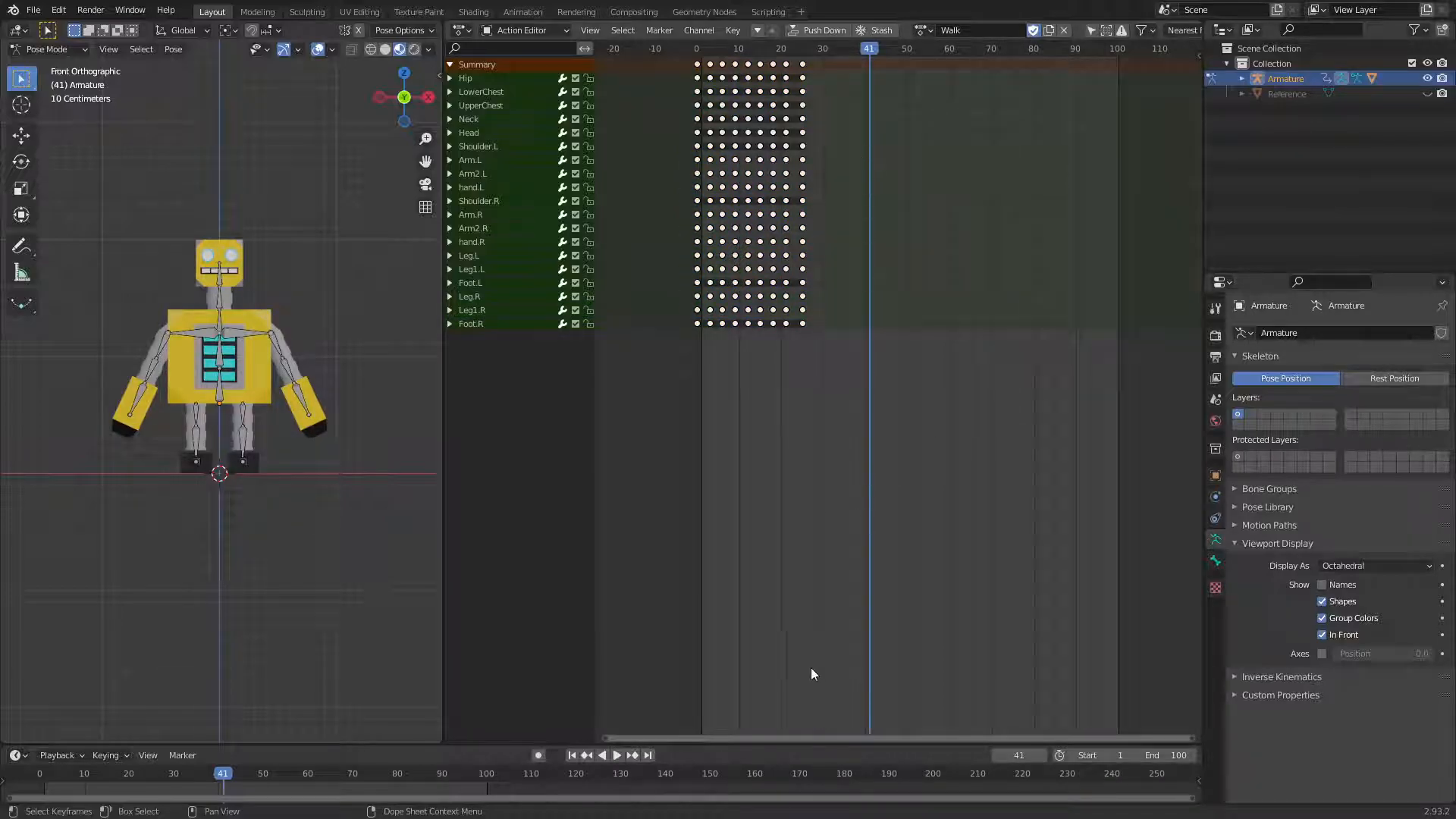
# Set the scene's end frame to 25, play back the walk cycle and return to frame 0
pyautogui.click(1177, 755)
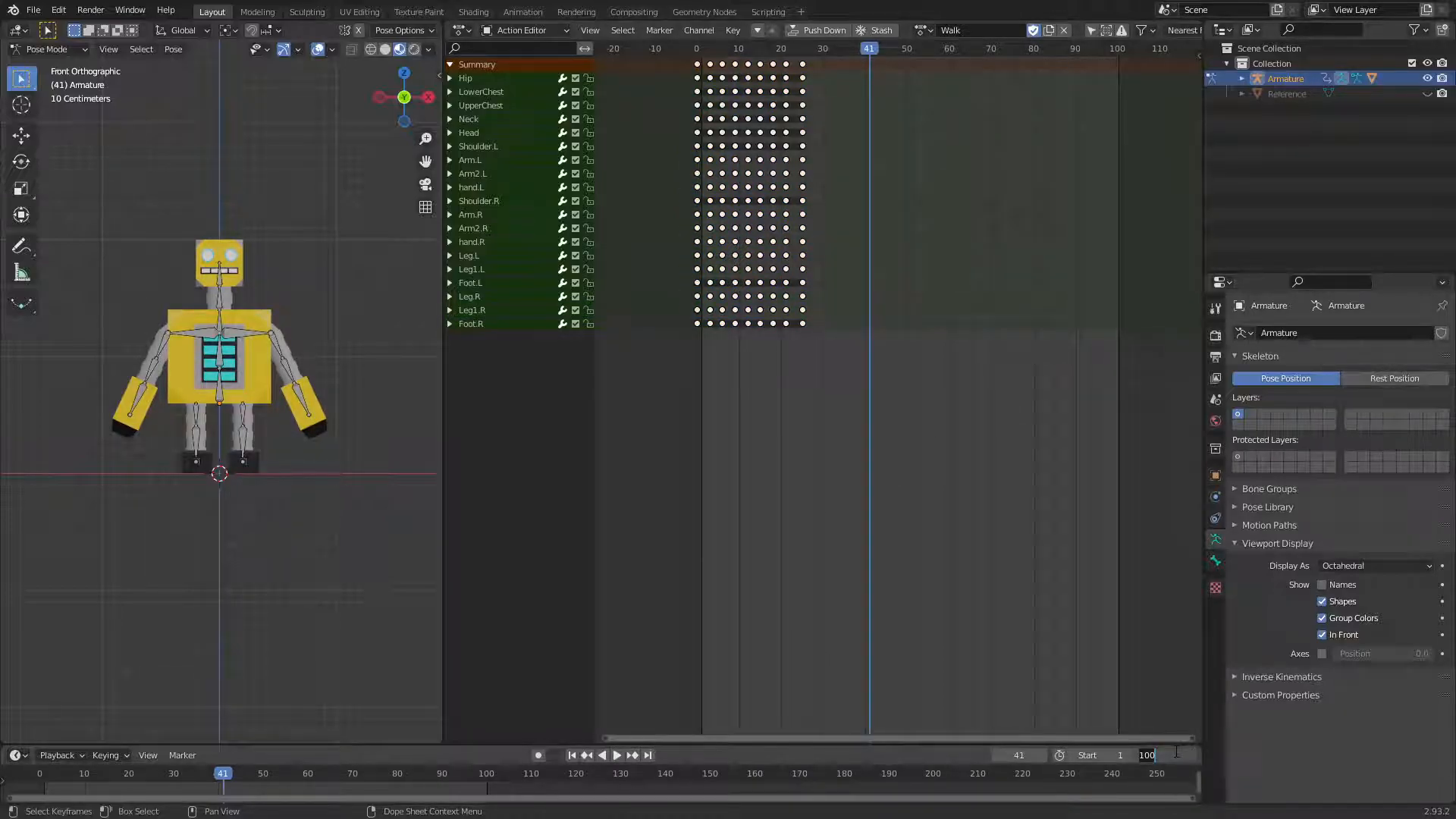
pyautogui.write('25')
pyautogui.press('Return')
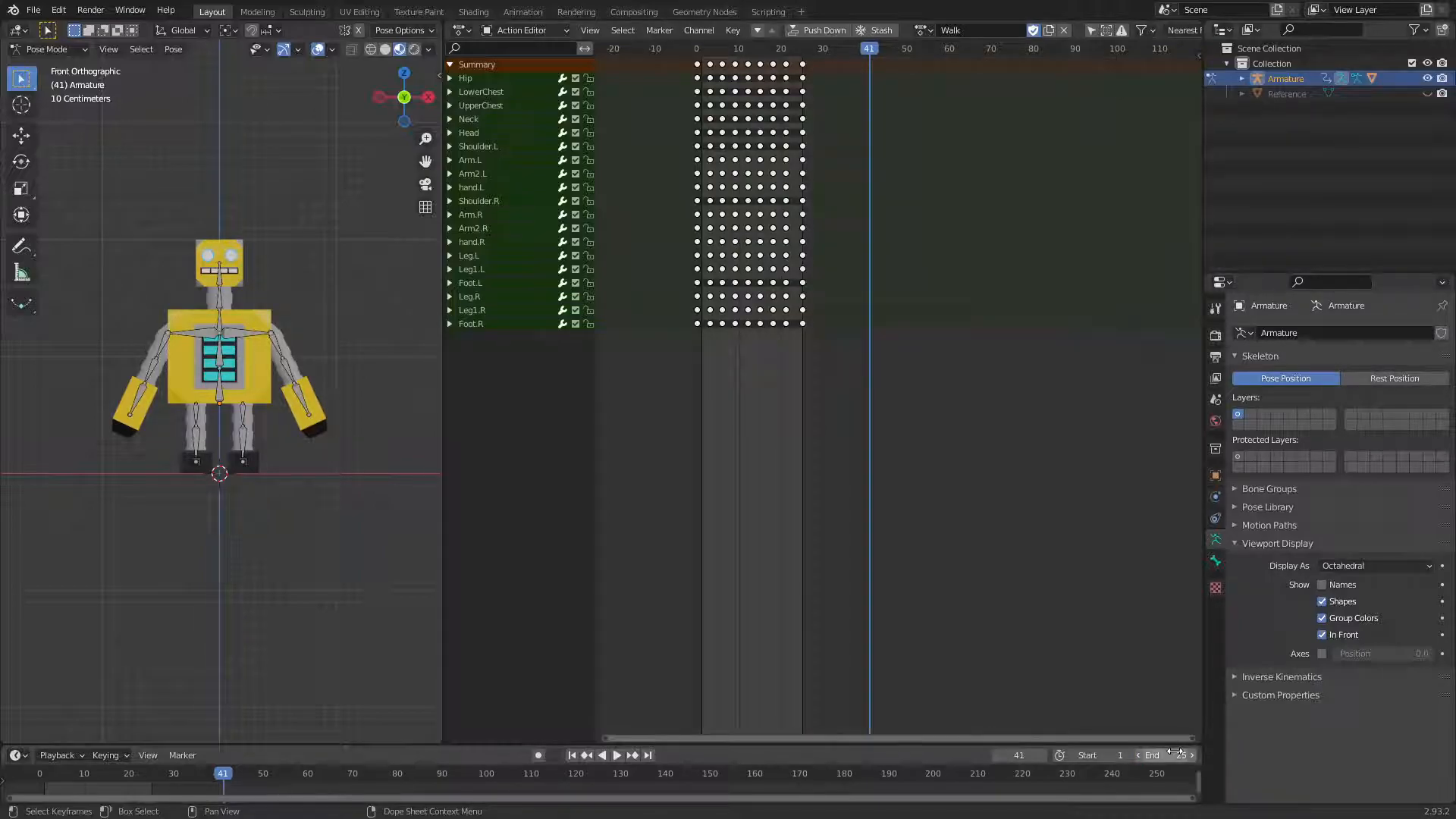
pyautogui.click(614, 756)
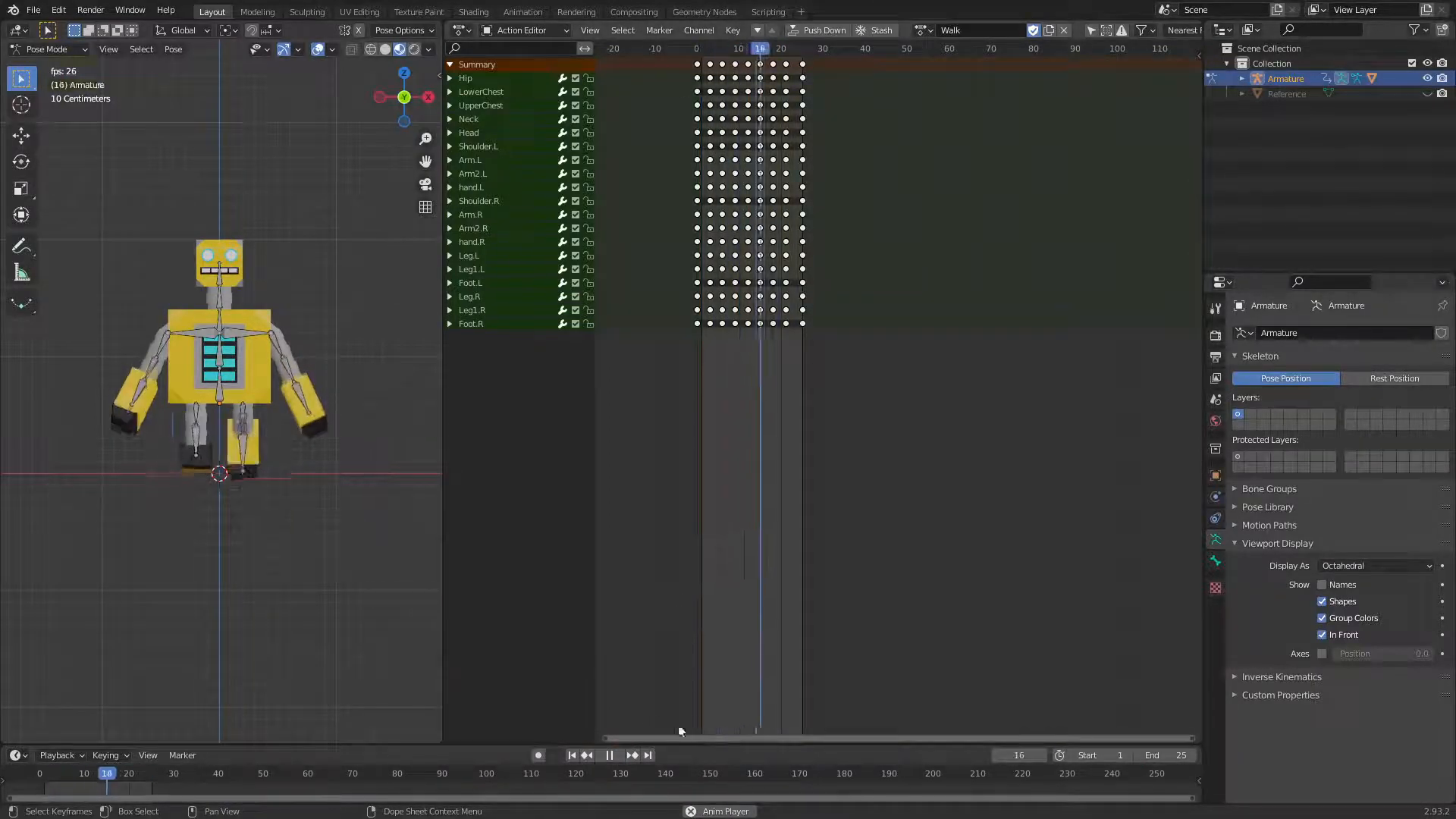
pyautogui.click(610, 755)
pyautogui.moveTo(712, 48); pyautogui.dragTo(697, 48)
# Check the armature's Idle, Walk, Idle.001 and Idle.002 actions by assigning each in turn, ending on Idle.001
pyautogui.click(922, 30)
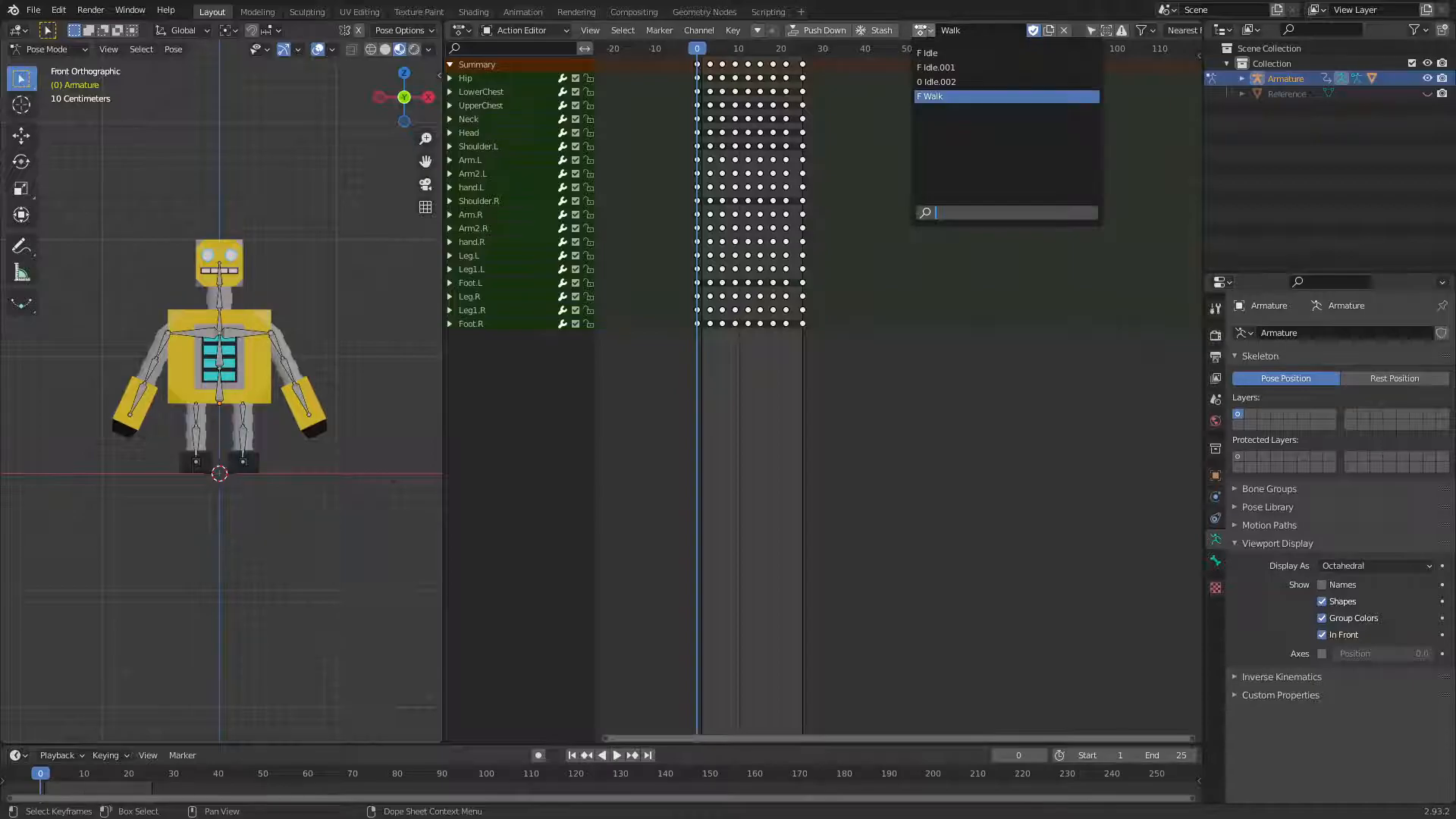
pyautogui.click(932, 55)
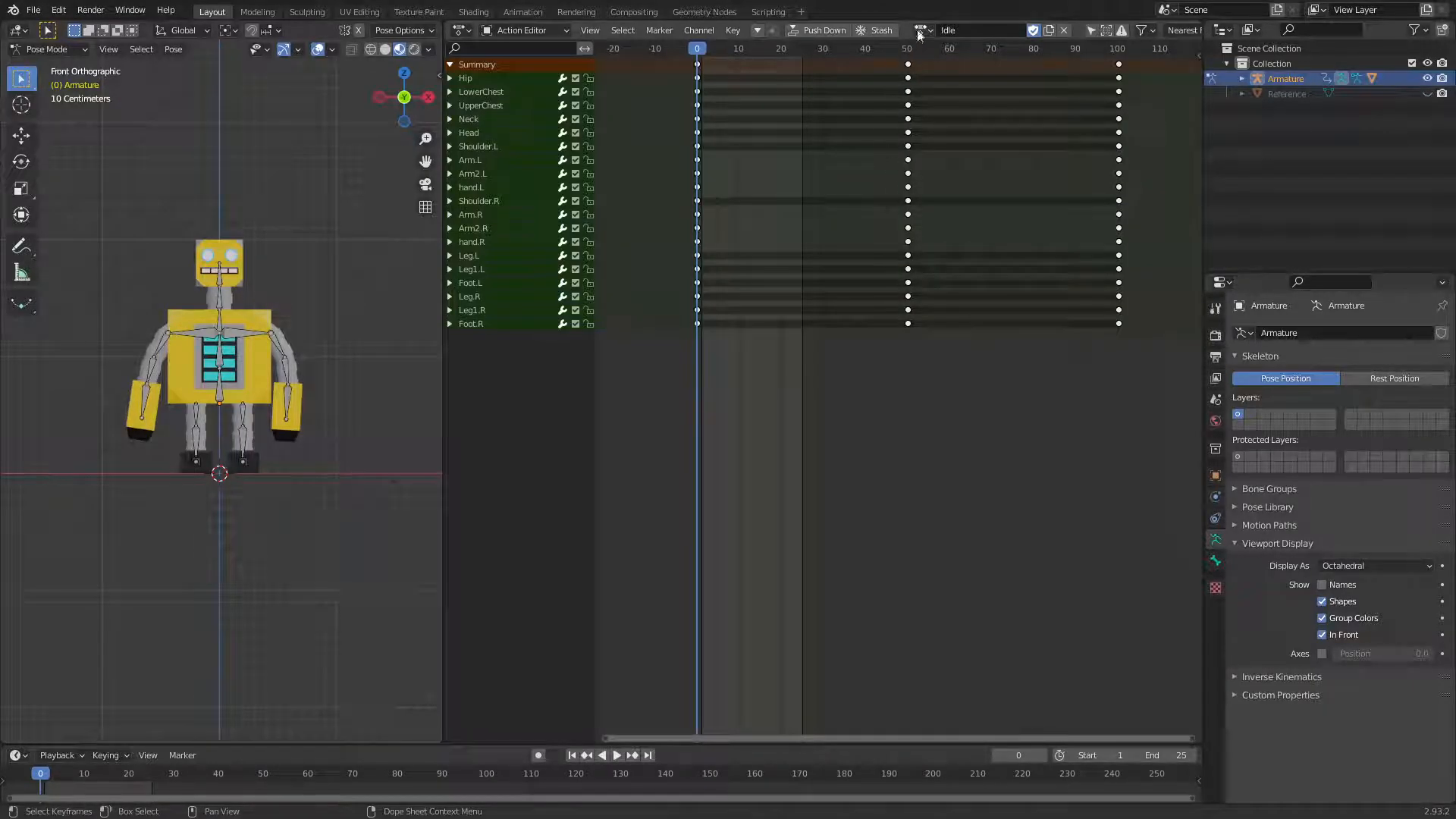
pyautogui.click(922, 30)
pyautogui.click(937, 97)
pyautogui.click(922, 30)
pyautogui.click(998, 68)
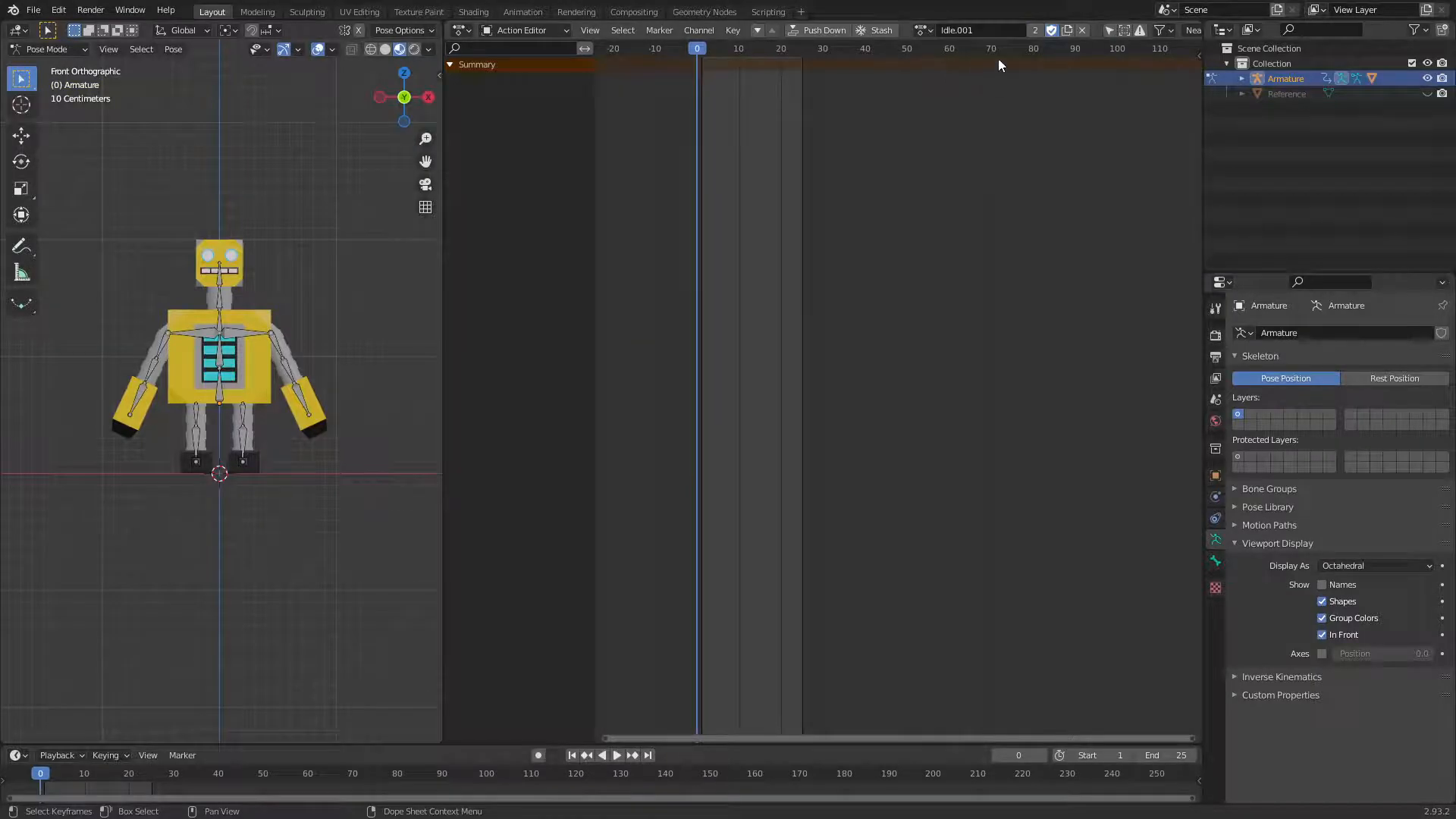
pyautogui.click(921, 30)
pyautogui.click(960, 82)
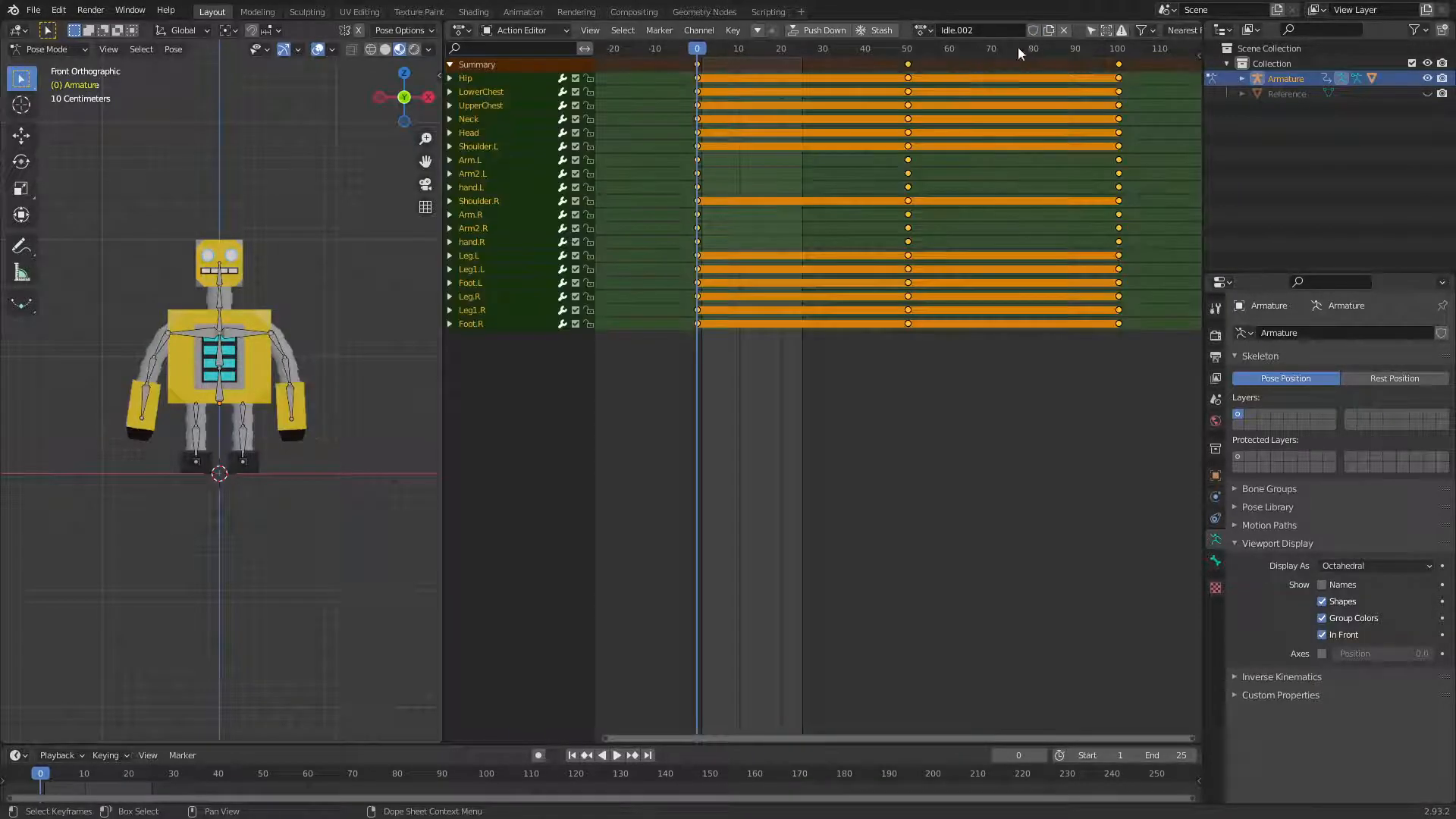
pyautogui.click(923, 30)
pyautogui.click(939, 68)
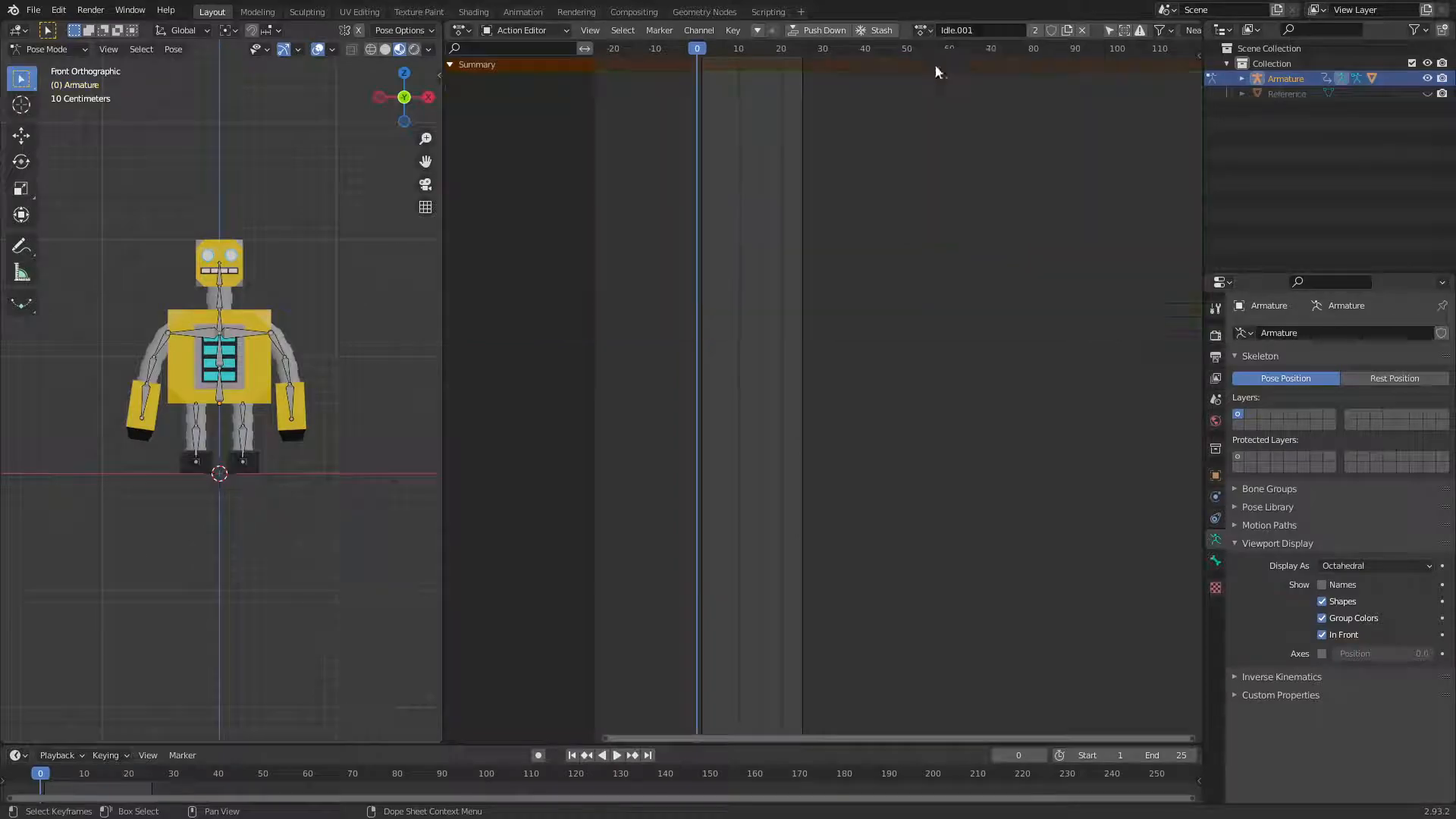
# Unlink Idle.001 from the armature, assign Idle and then the Walk action, and save the file
pyautogui.click(1080, 30)
pyautogui.click(880, 30)
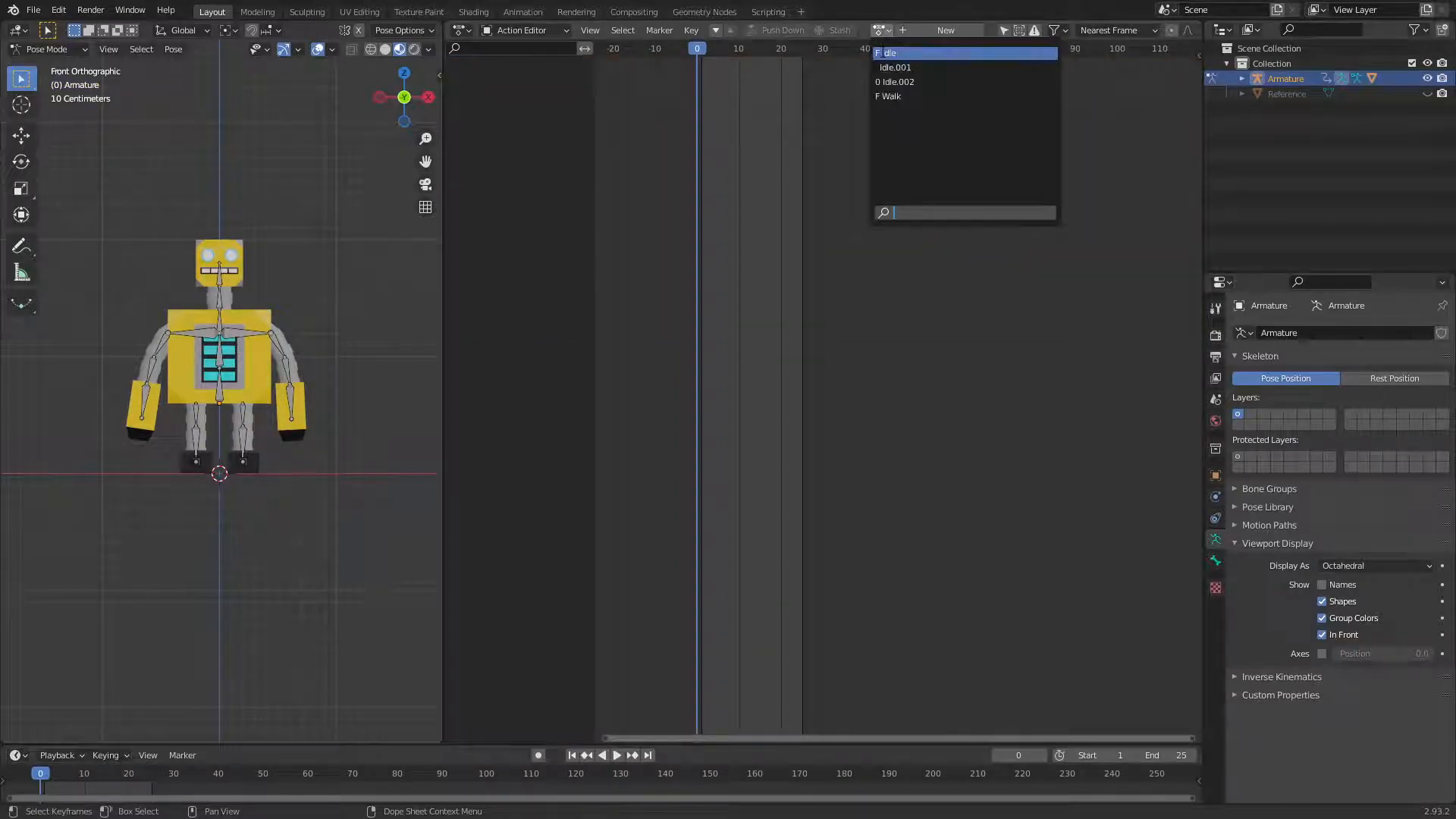
pyautogui.click(895, 52)
pyautogui.click(922, 30)
pyautogui.click(932, 94)
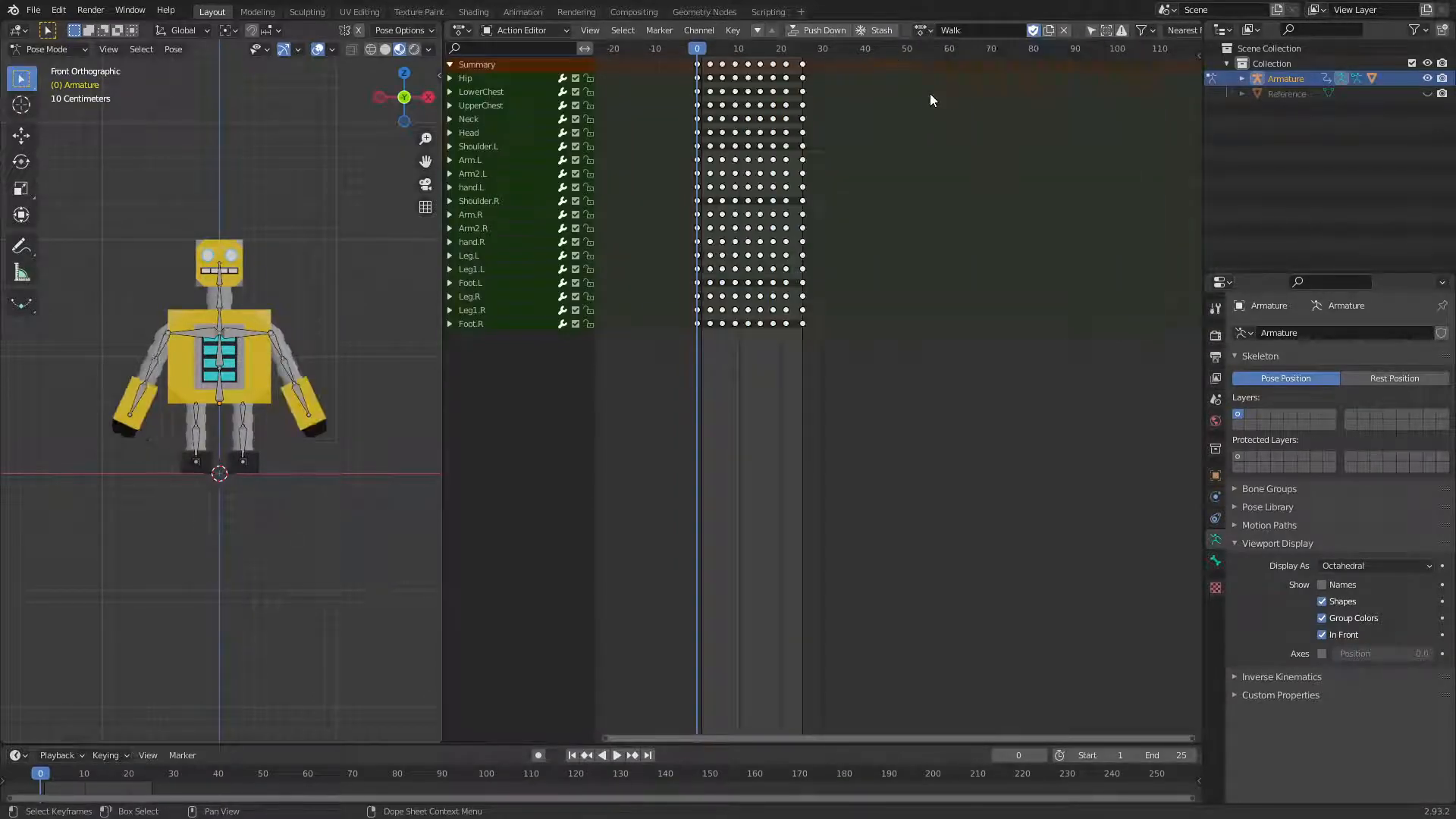
pyautogui.hotkey('ctrl', 's')
pyautogui.scroll(-2, 866, 503)
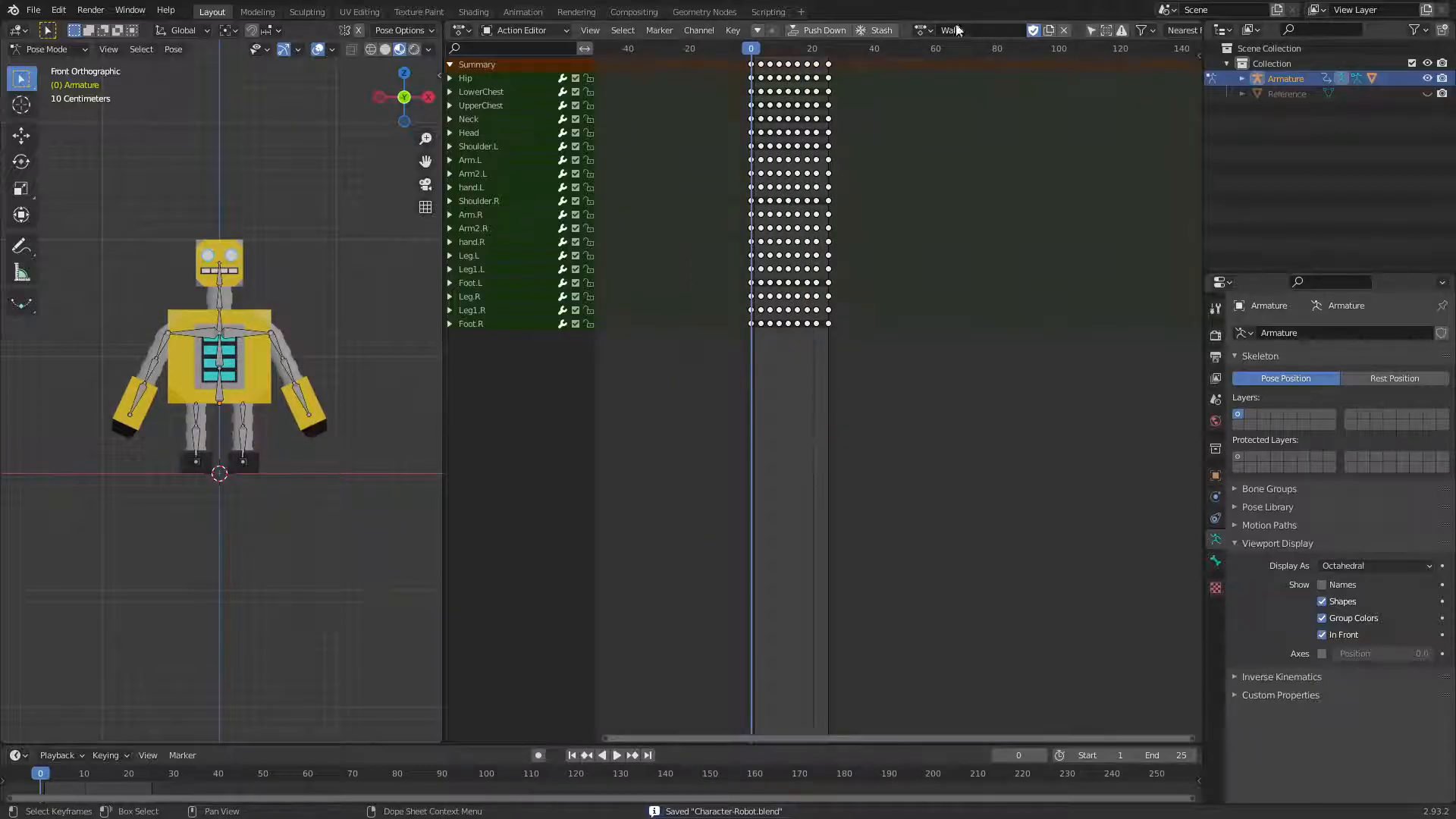
# Switch the armature to the empty Idle.001 action and rename it Dab
pyautogui.click(922, 31)
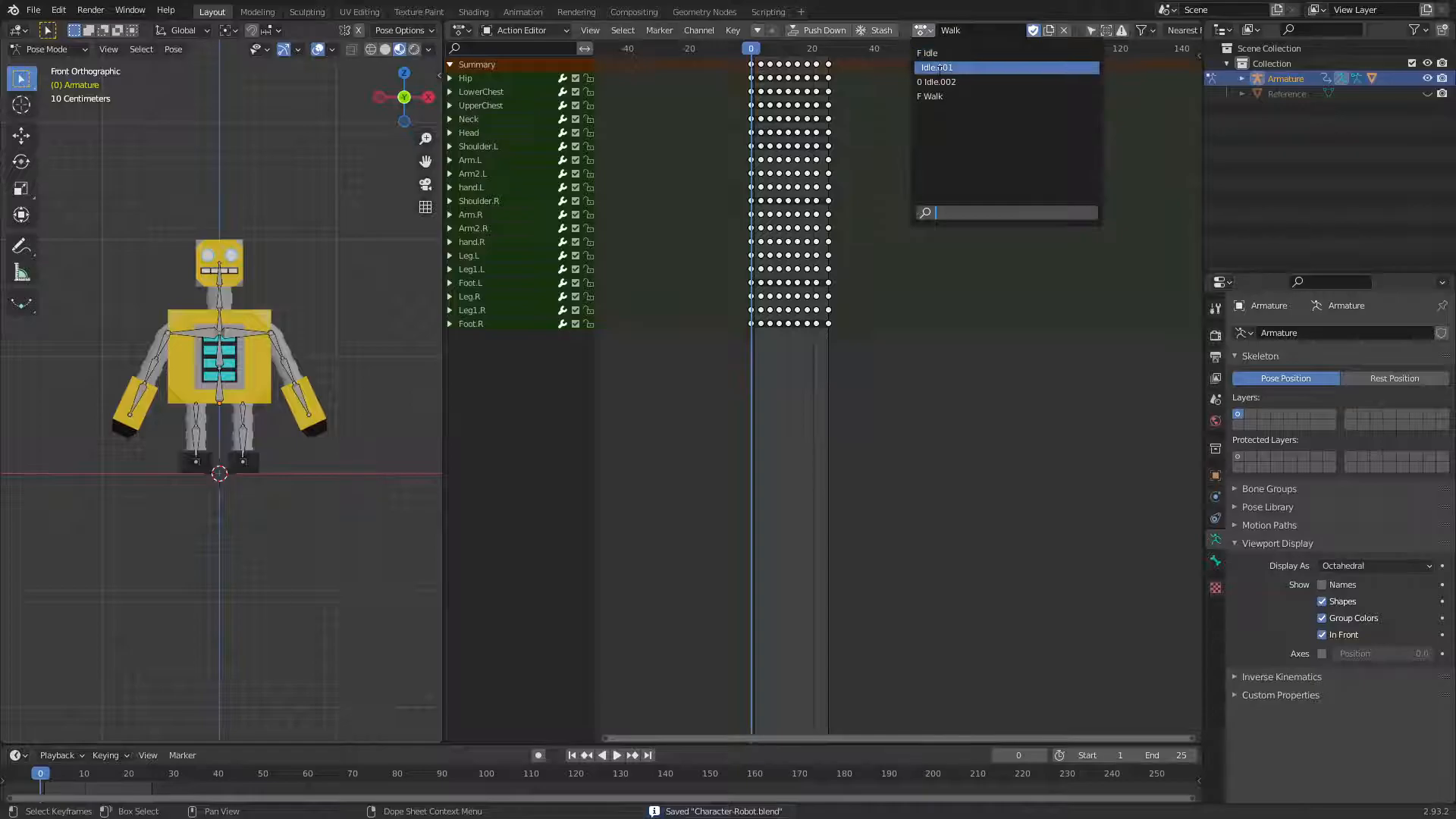
pyautogui.click(939, 68)
pyautogui.doubleClick(957, 30)
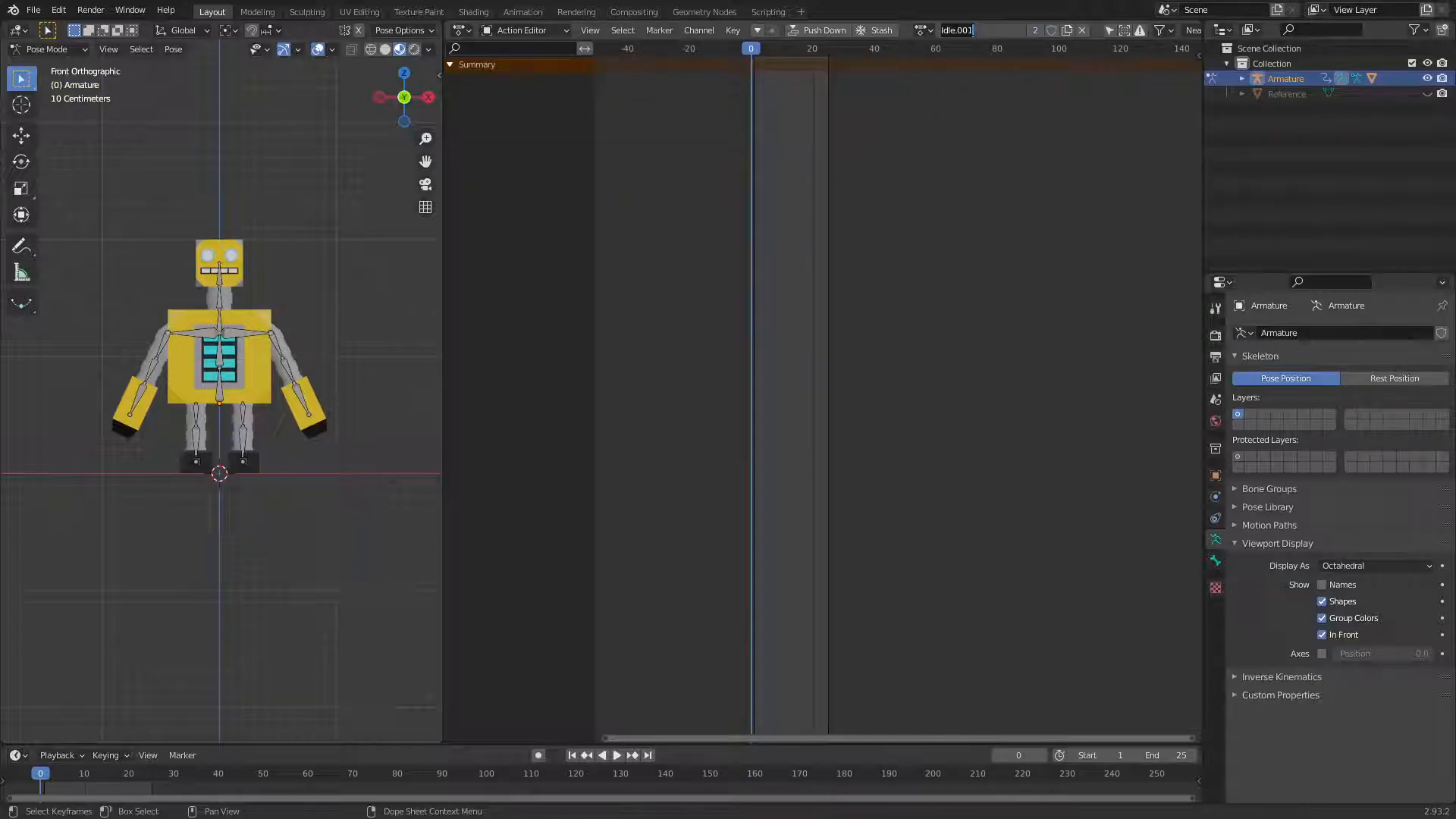
pyautogui.write('Dab')
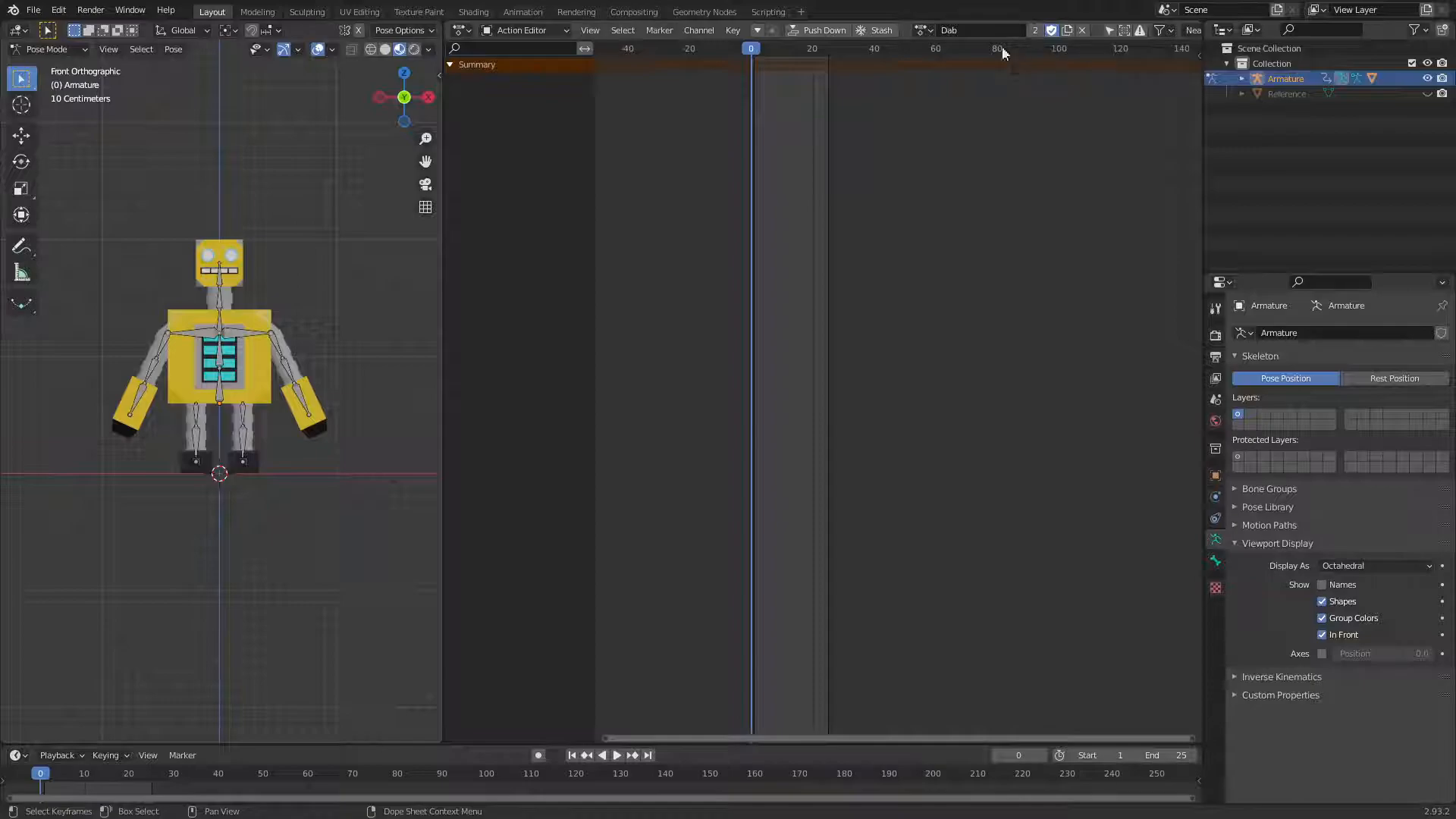
# Insert a keyframe for all bones at frame 0 of the Dab action
pyautogui.scroll(4, 211, 464)
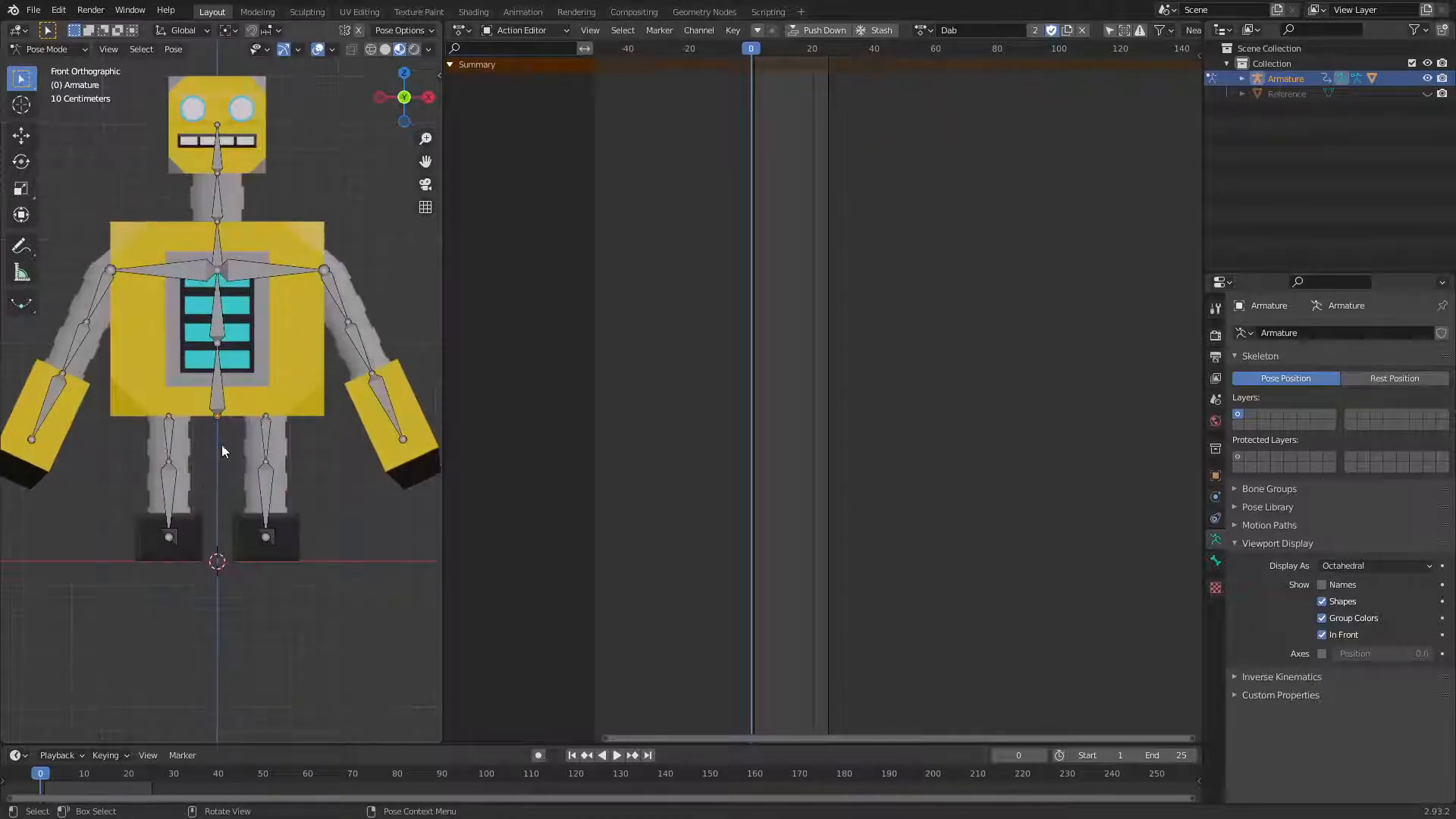
pyautogui.scroll(-2, 362, 330)
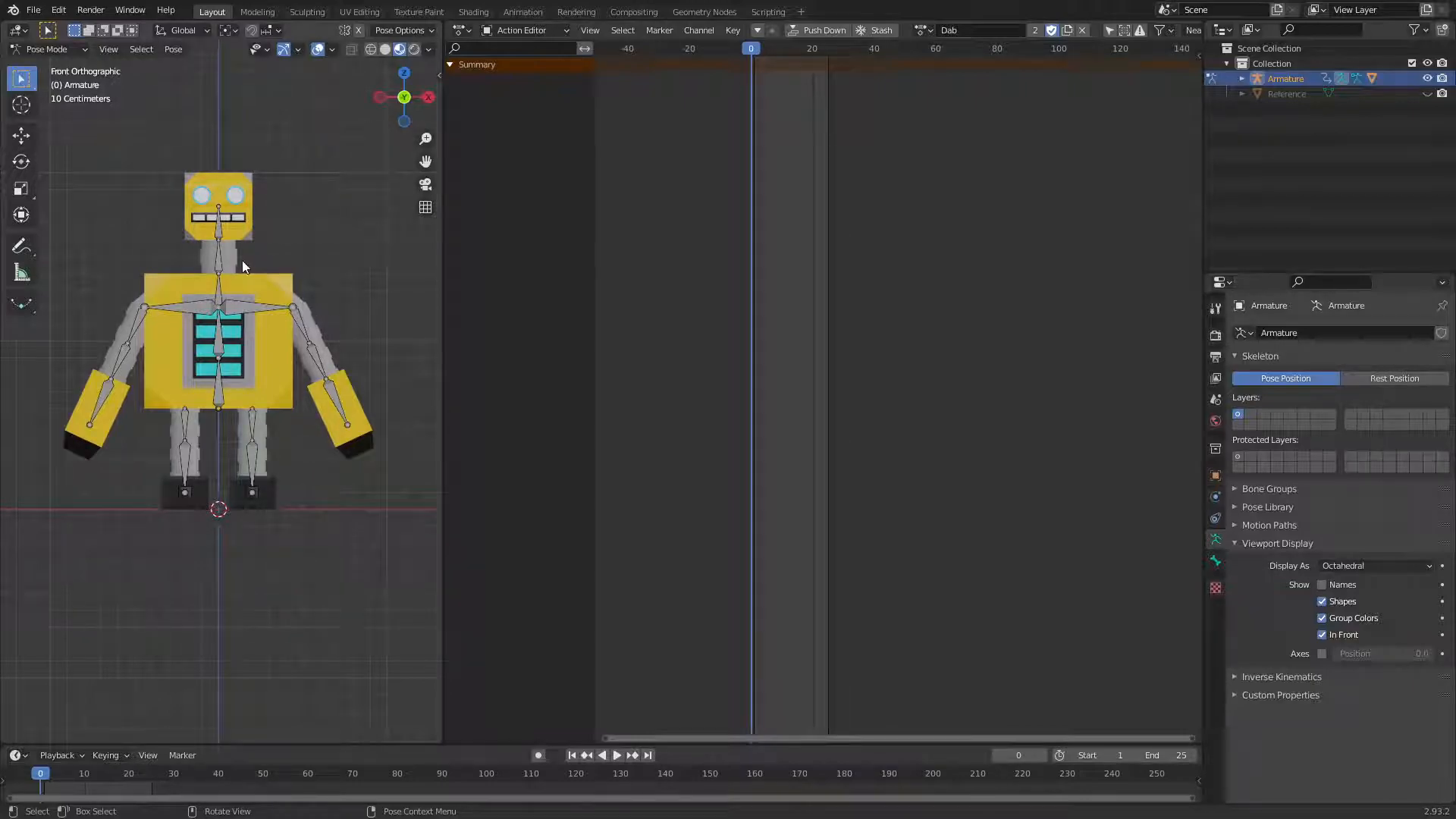
pyautogui.press('KP_3')
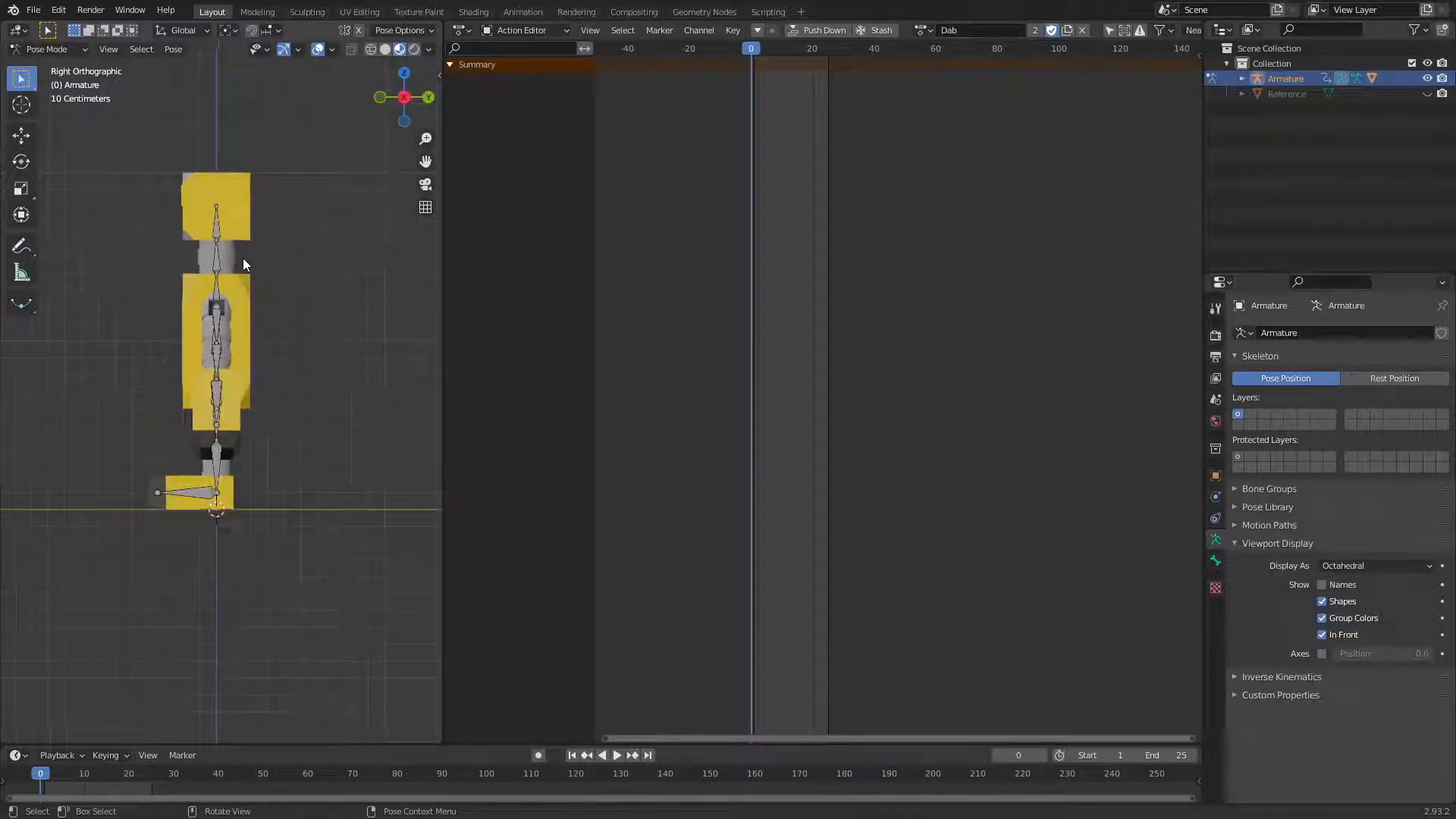
pyautogui.press('a')
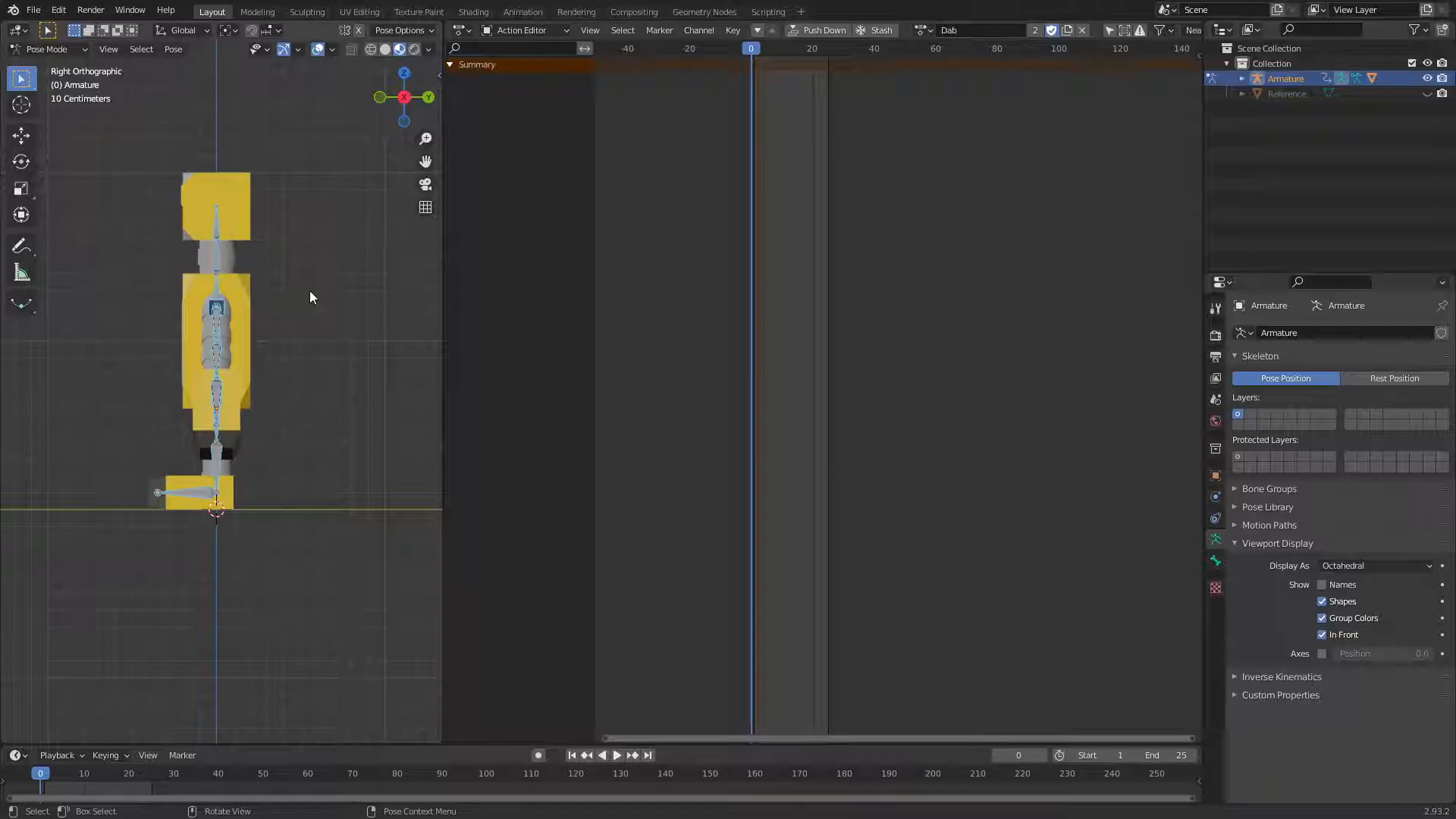
pyautogui.press('i')
pyautogui.click(310, 291)
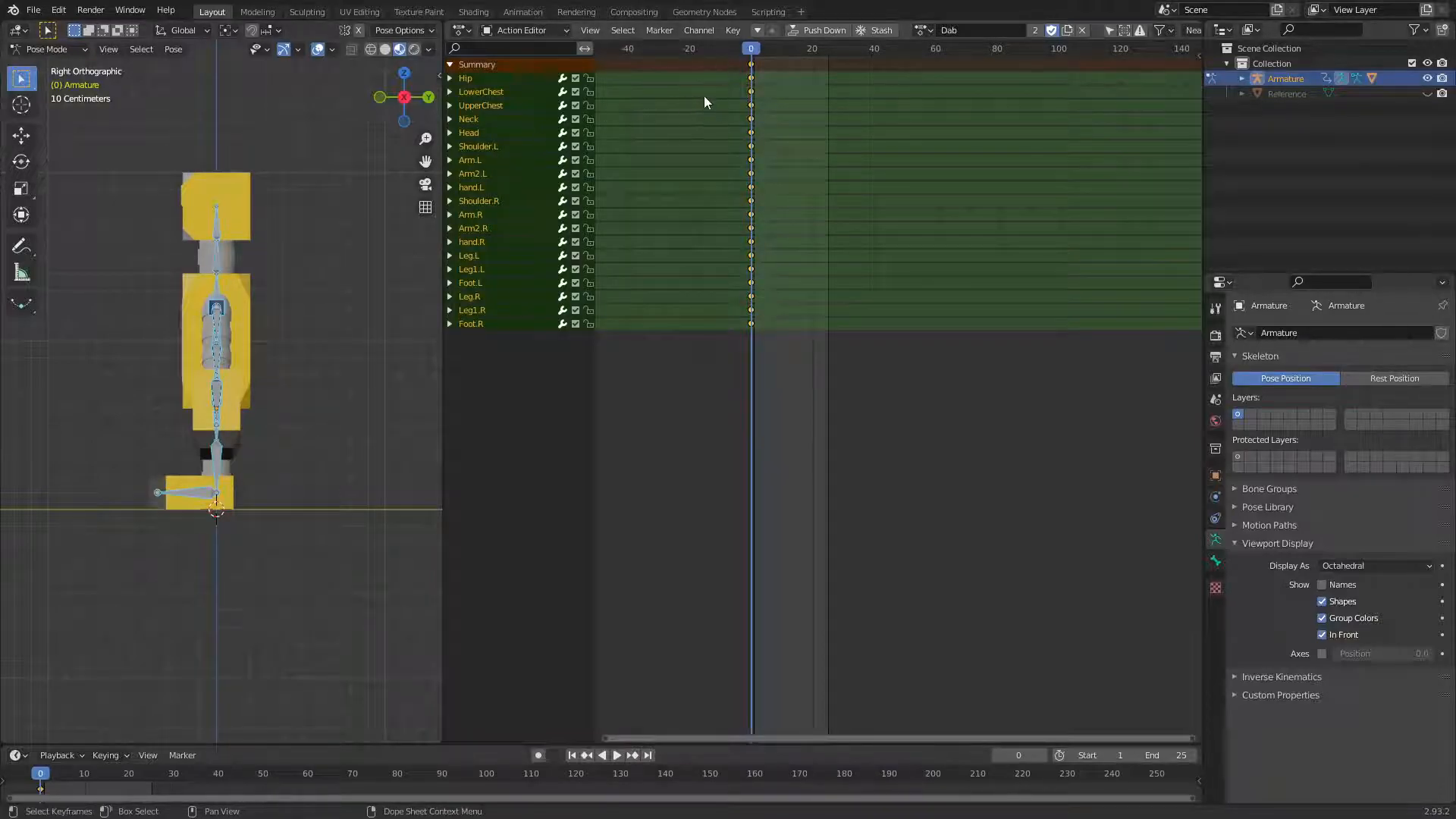
# Go to frame 25, deselect everything and rotate the Arm.L bone forward as seen from the side
pyautogui.moveTo(758, 57); pyautogui.dragTo(829, 54)
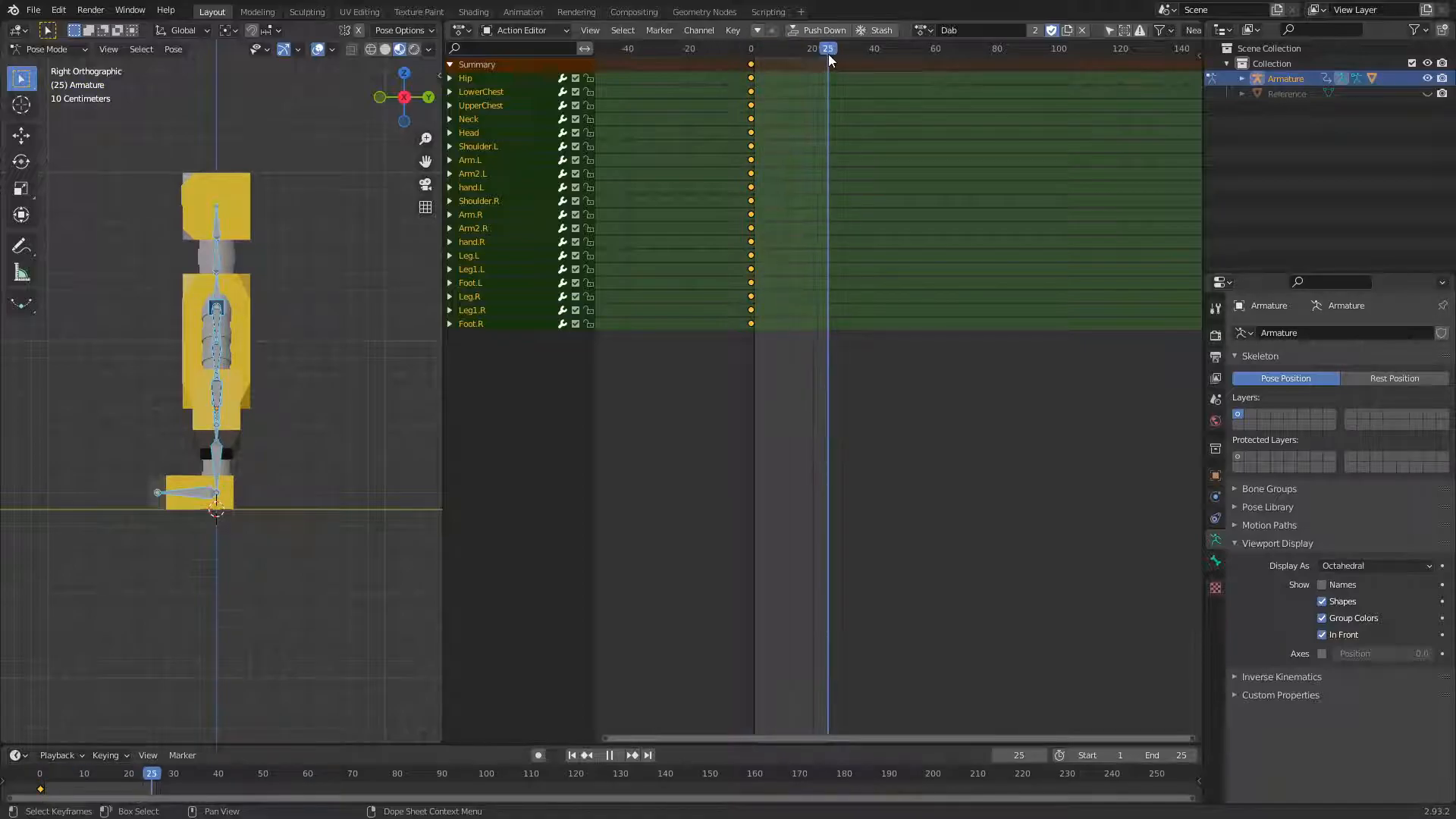
pyautogui.click(988, 472)
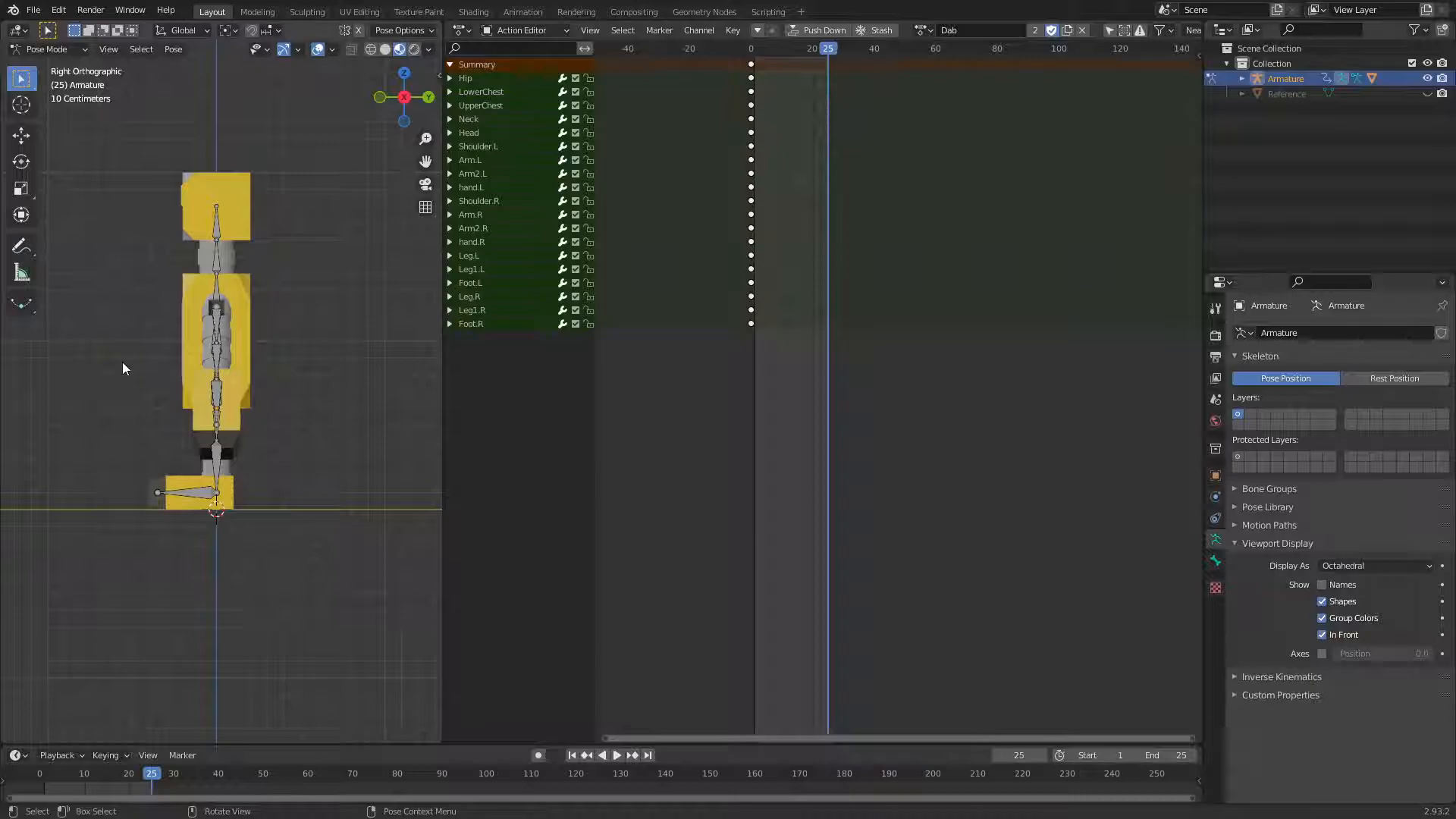
pyautogui.scroll(2, 129, 339)
pyautogui.click(213, 289)
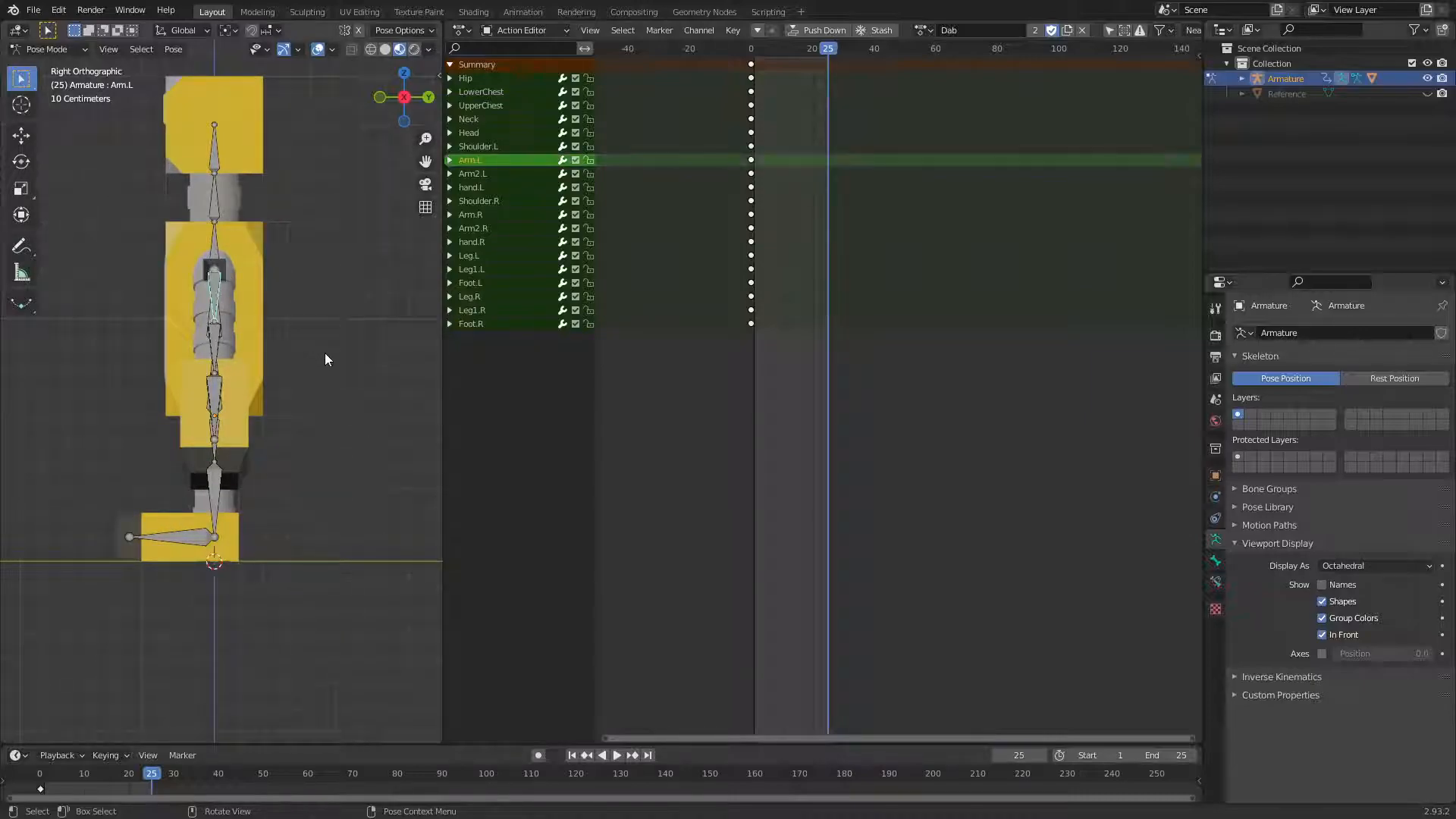
pyautogui.press('r')
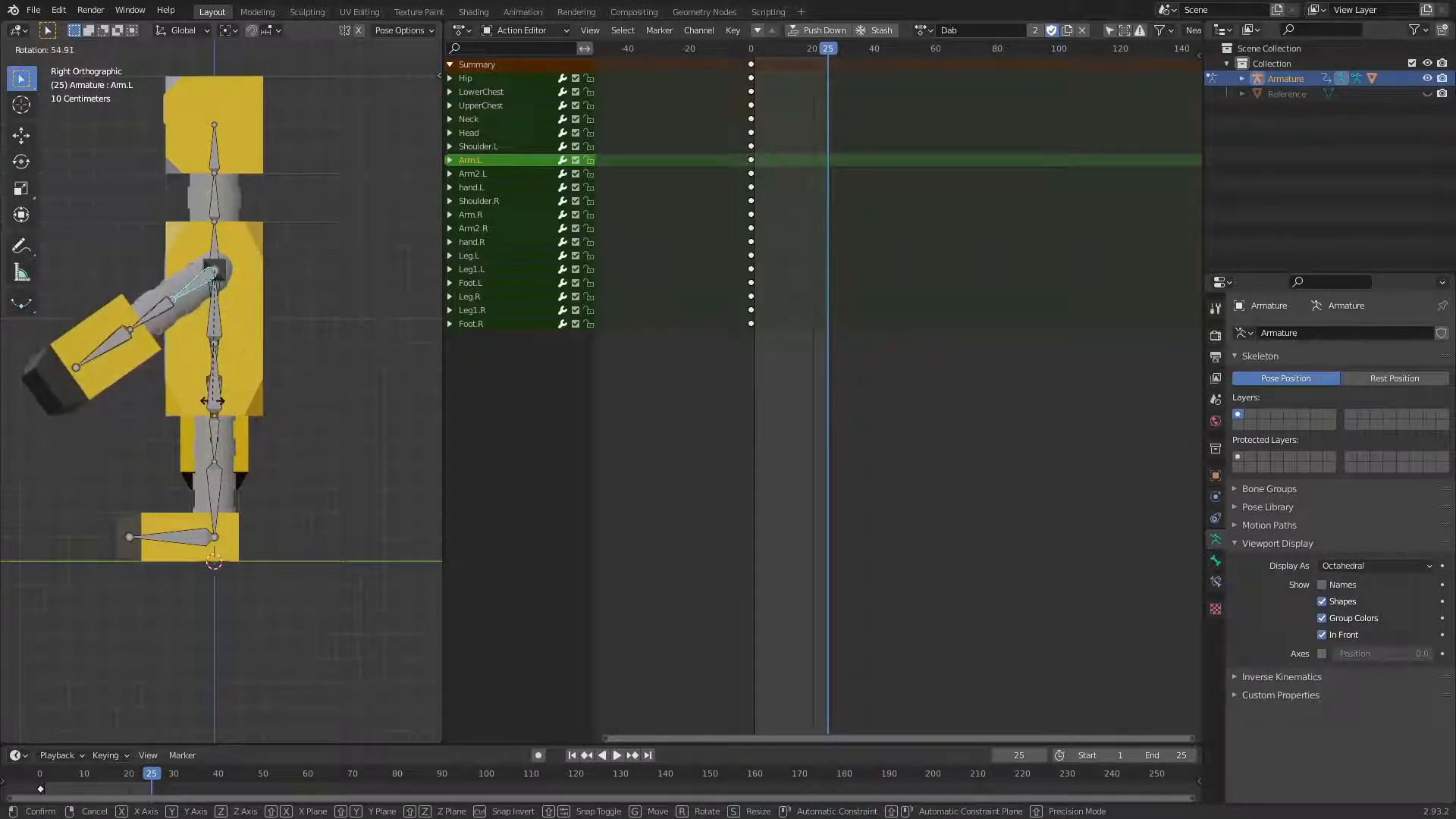
pyautogui.click(228, 403)
# Tilt the Neck bone about 27° forward in side view and turn the Head bone about 24° toward the raised arm in top view
pyautogui.click(211, 202)
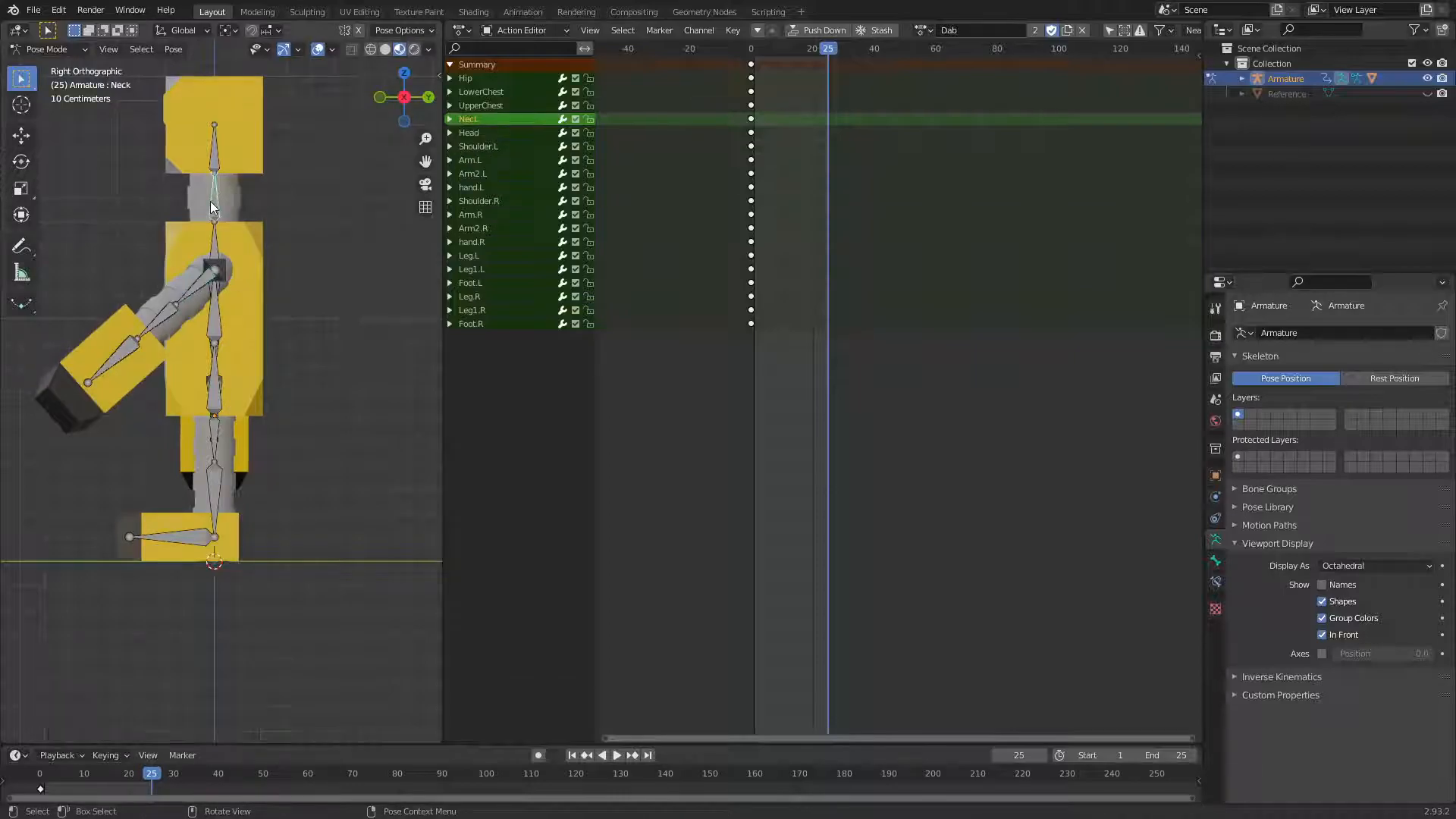
pyautogui.press('r')
pyautogui.click(265, 195)
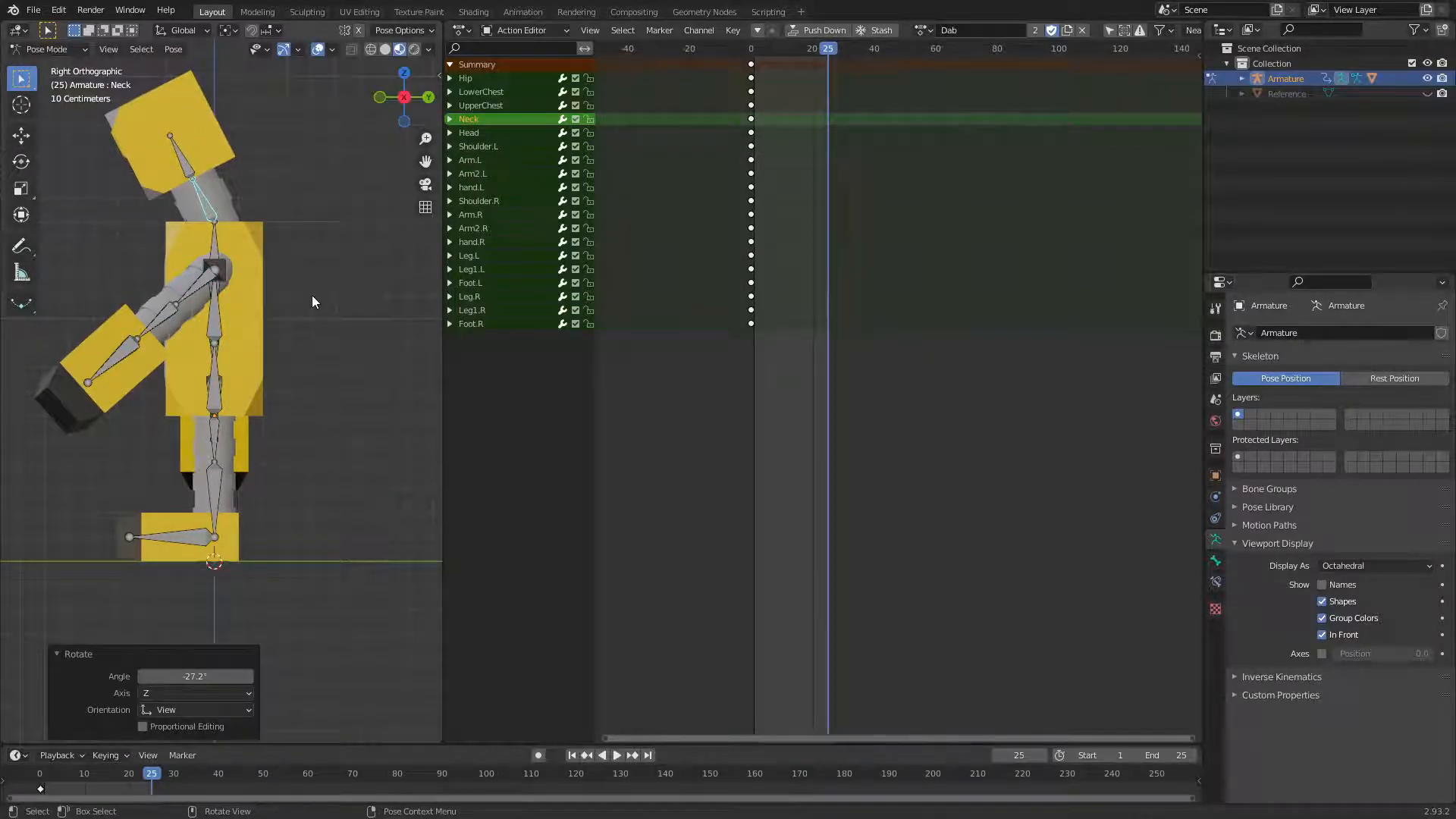
pyautogui.press('KP_7')
pyautogui.click(219, 438)
pyautogui.press('r')
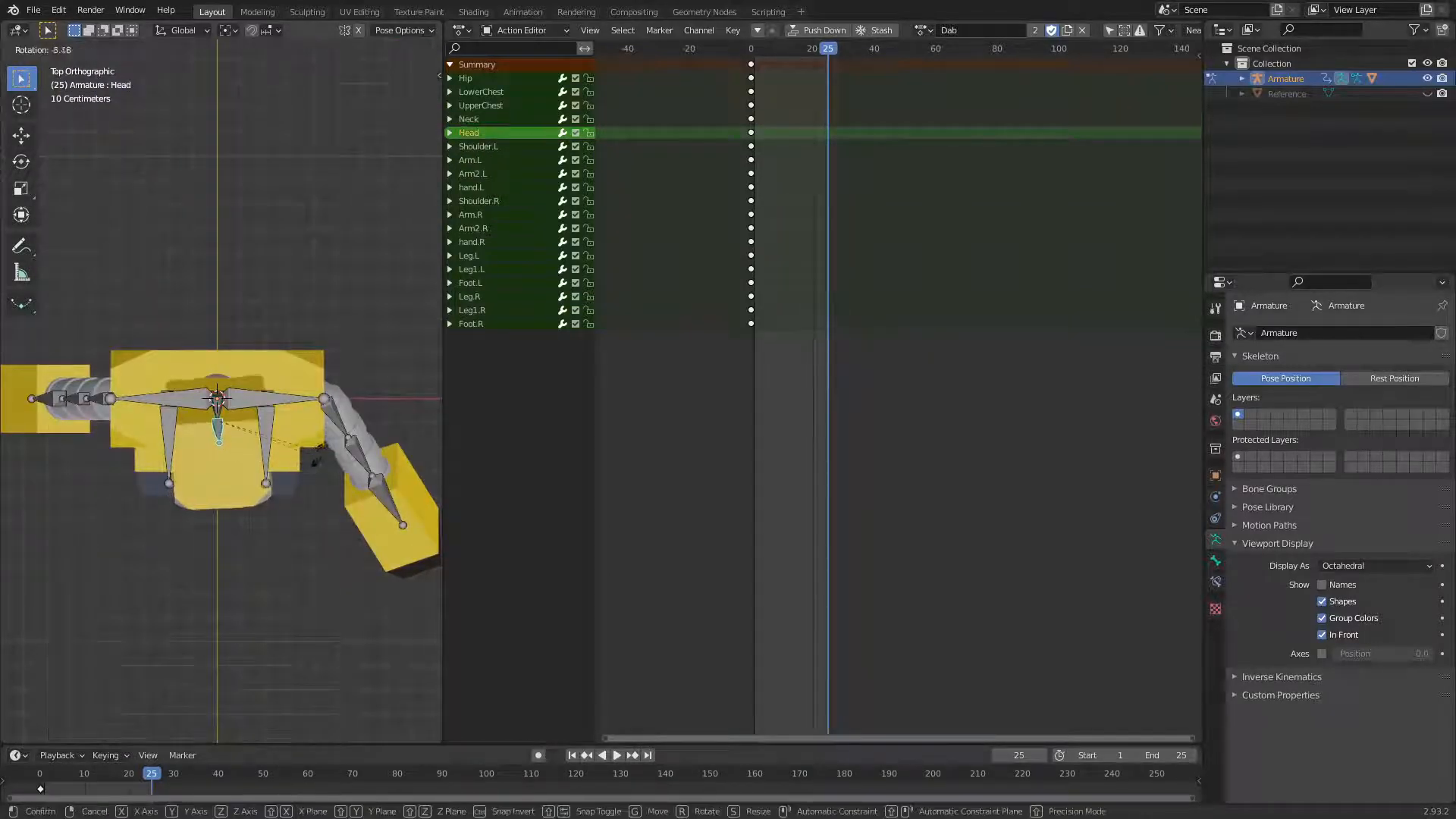
pyautogui.click(338, 421)
pyautogui.moveTo(338, 421)
pyautogui.mouseDown(button='middle')
pyautogui.moveTo(342, 380)
pyautogui.moveTo(354, 404)
pyautogui.mouseUp(button='middle')
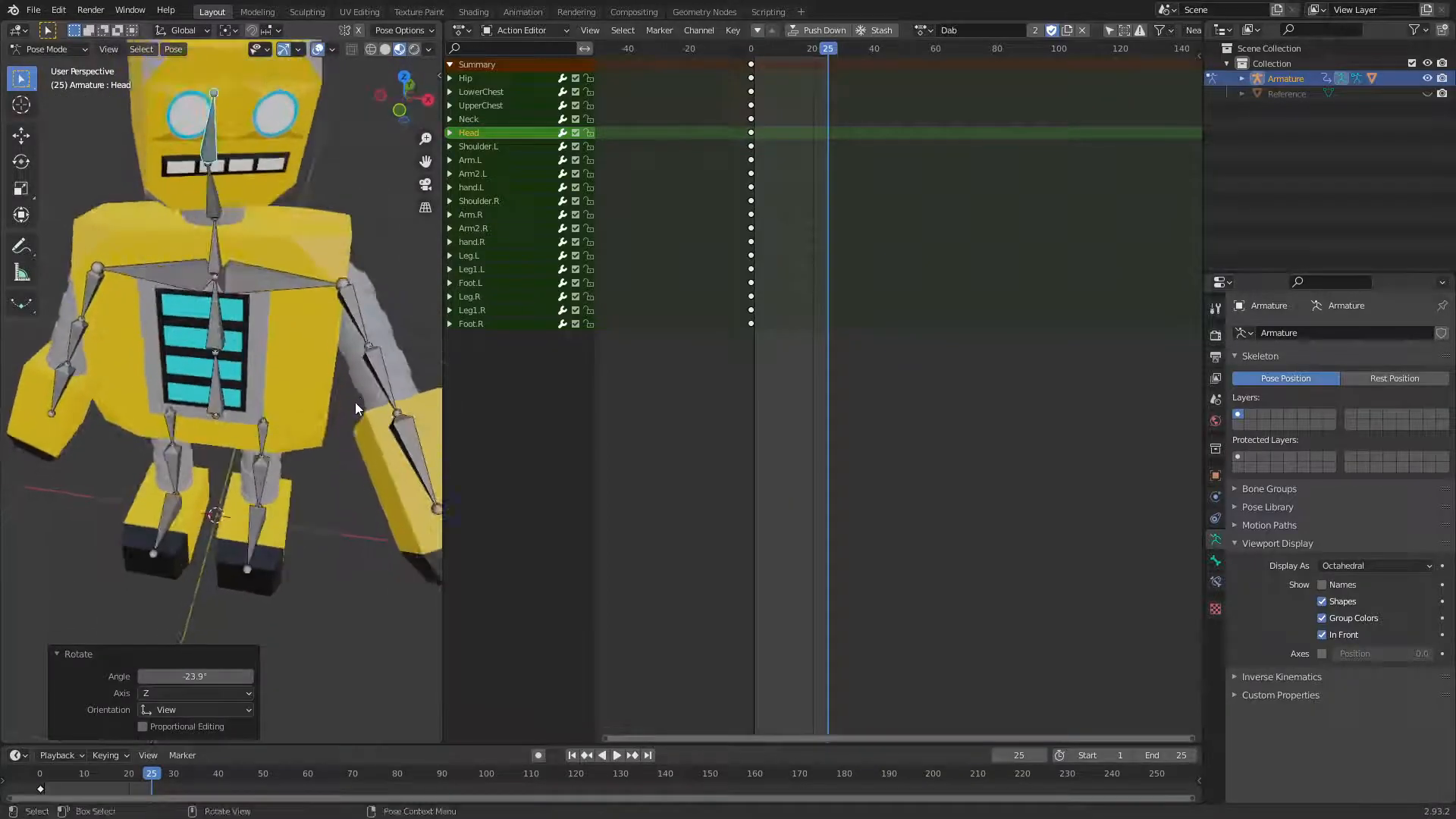
pyautogui.scroll(-2, 361, 405)
# Rotate the Arm2.L bone about 71° upward in side view to bend the elbow, and check it from the front
pyautogui.press('KP_3')
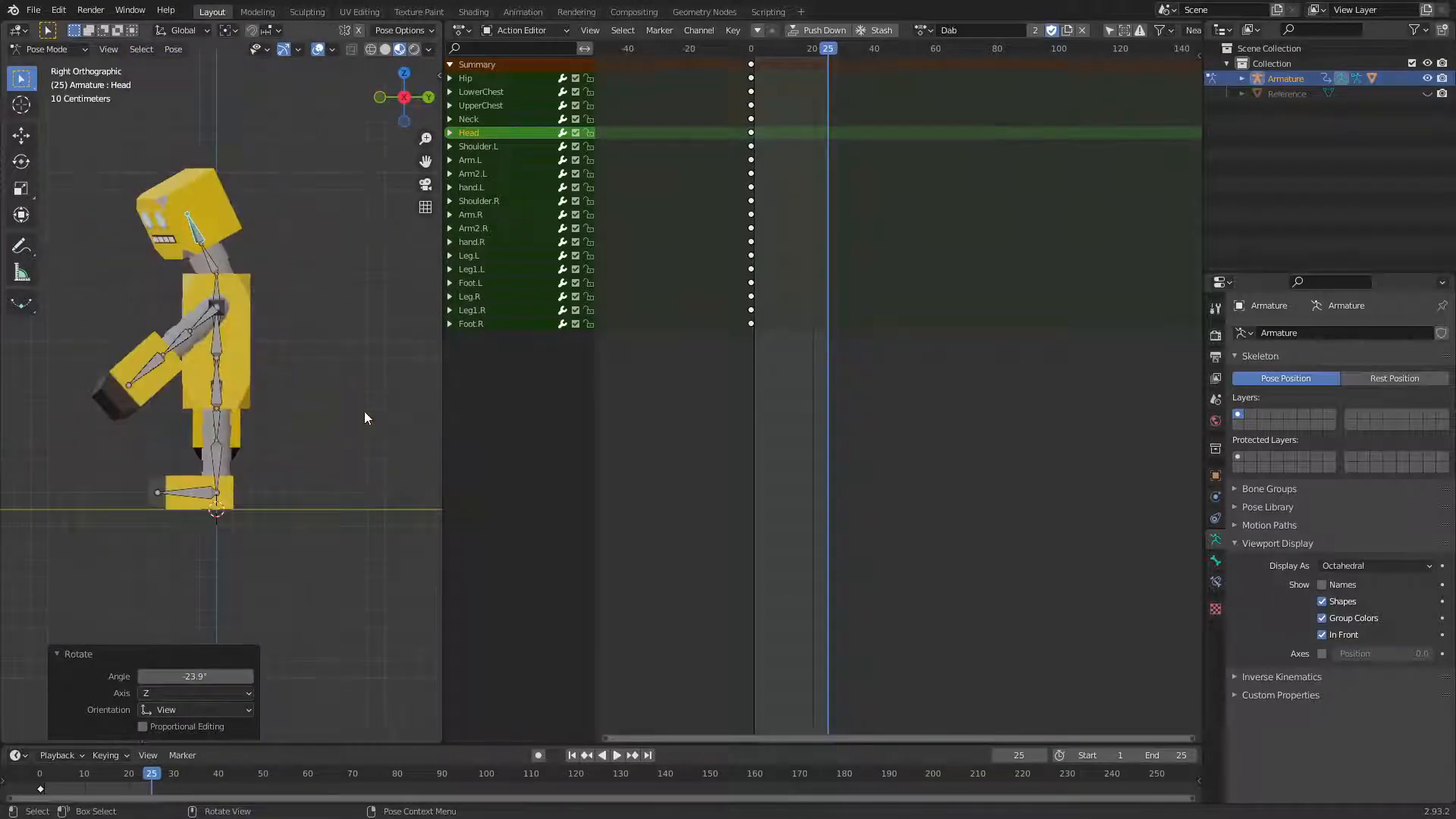
pyautogui.click(179, 338)
pyautogui.press('r')
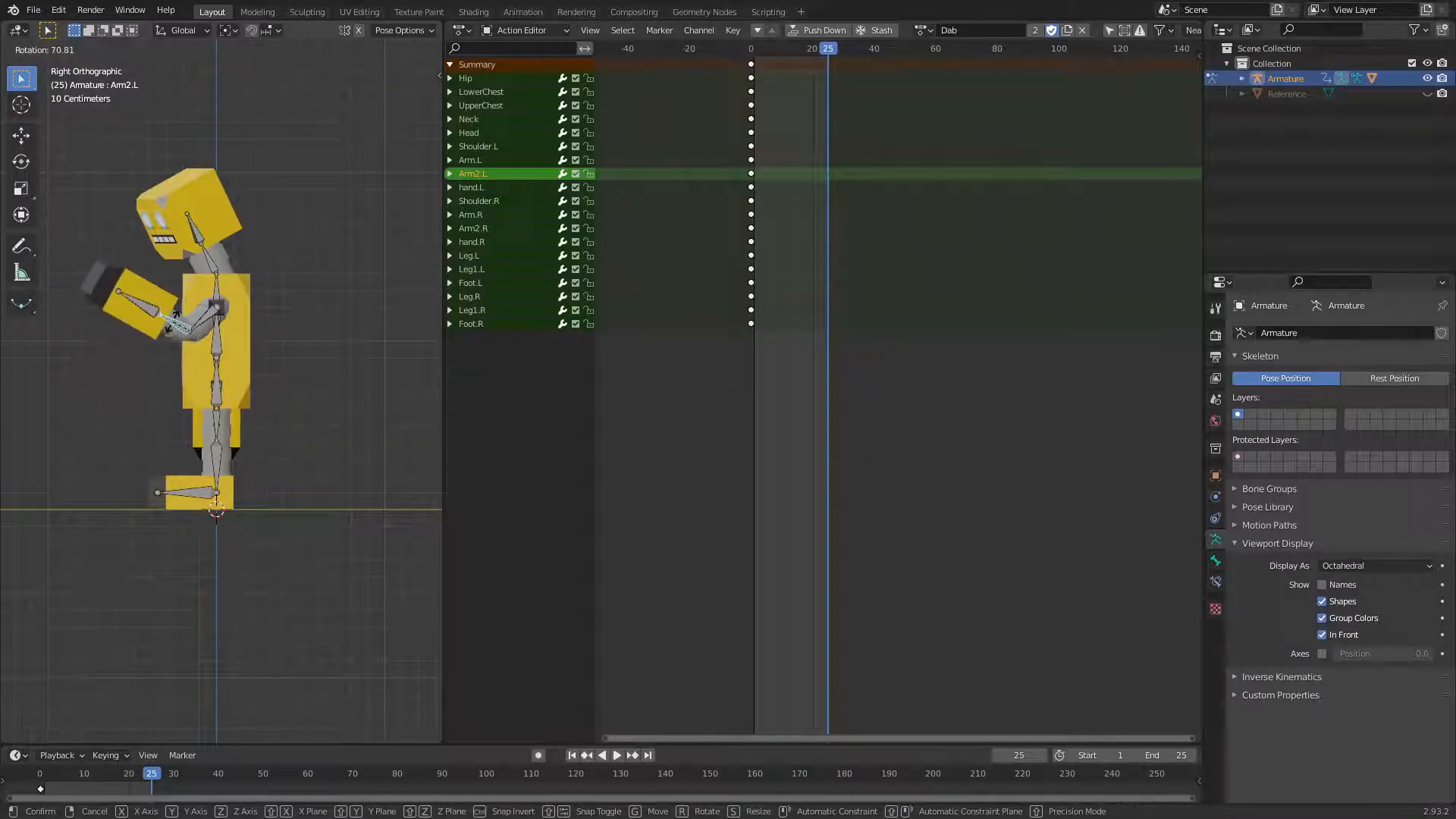
pyautogui.click(216, 356)
pyautogui.press('KP_1')
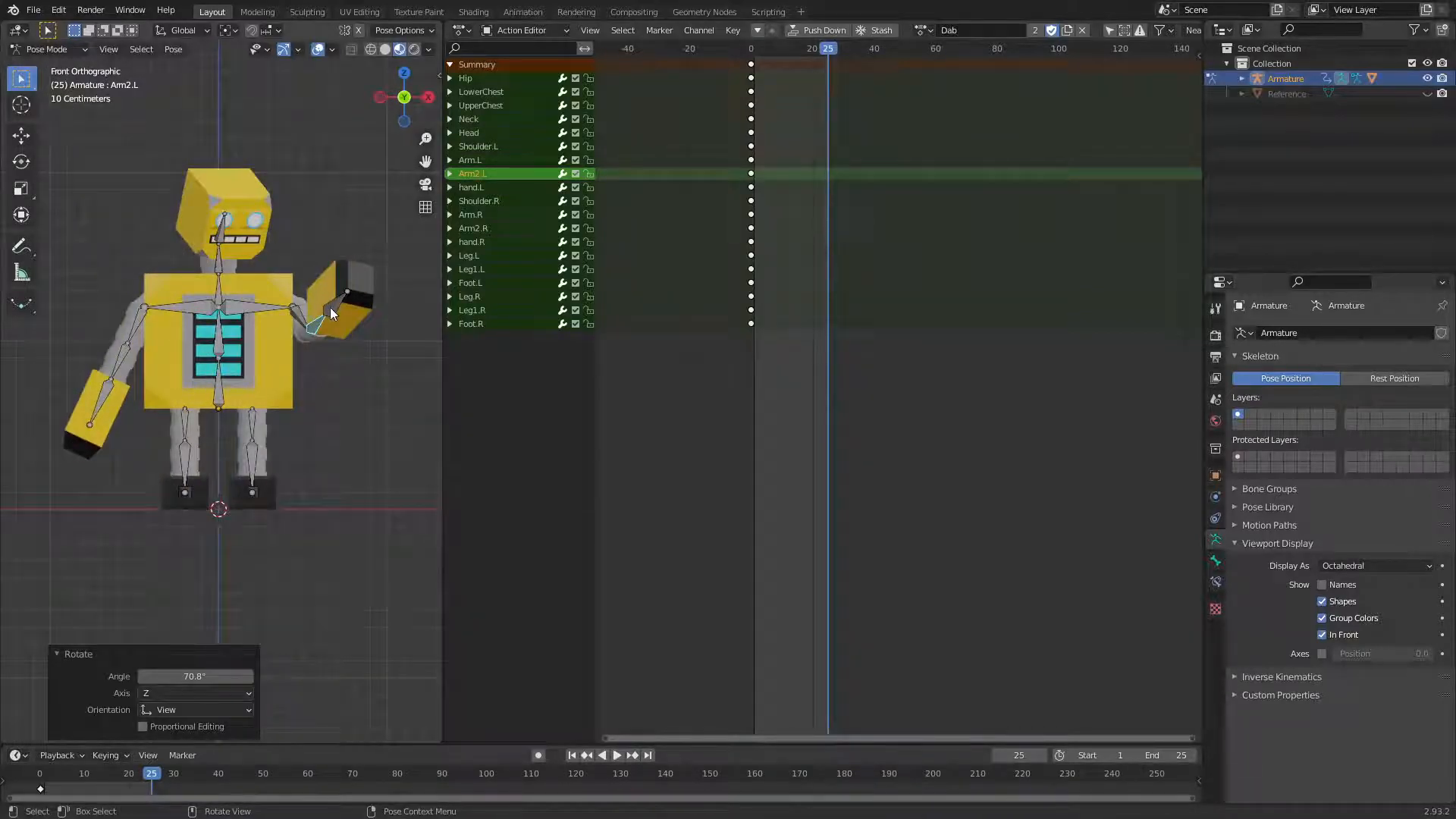
# In top view, rotate Arm2.L inward across the chest and turn hand.L about 38° further inward
pyautogui.press('KP_7')
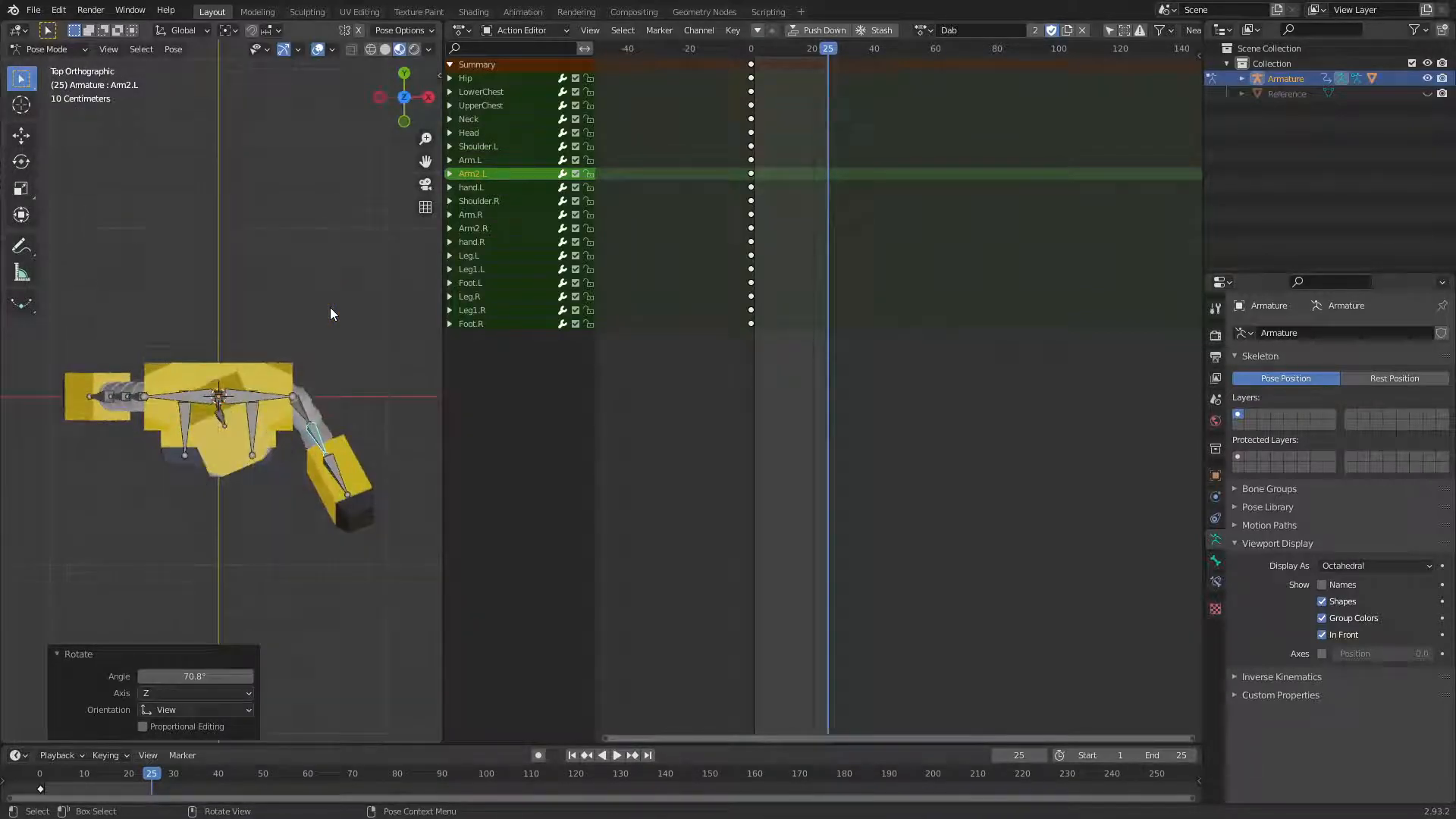
pyautogui.click(317, 437)
pyautogui.press('r')
pyautogui.click(294, 483)
pyautogui.click(290, 476)
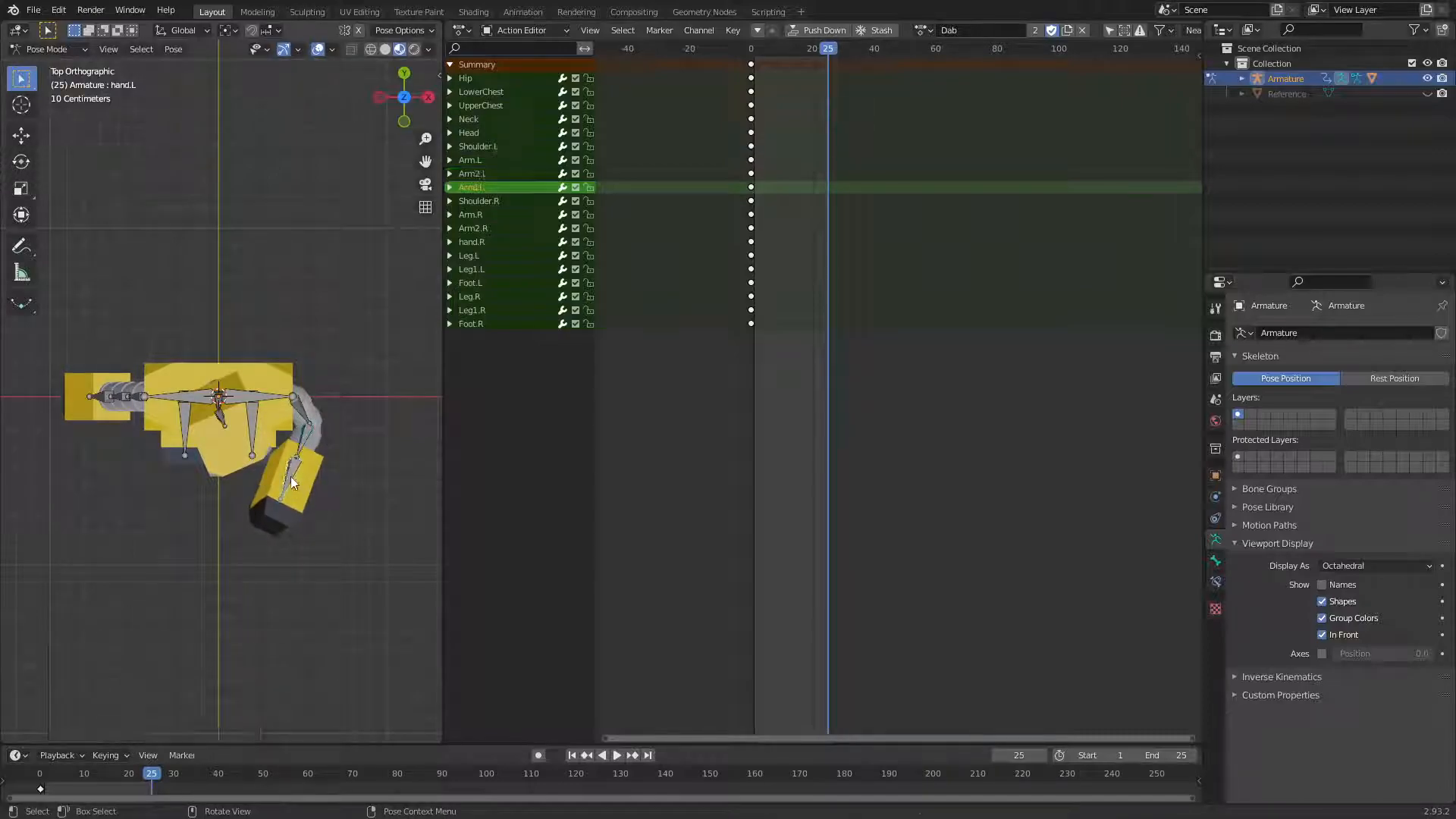
pyautogui.press('r')
pyautogui.click(265, 475)
# In side view, rotate the Neck bone back about 7° and tilt the Head bone about 24° down toward the hand
pyautogui.press('KP_3')
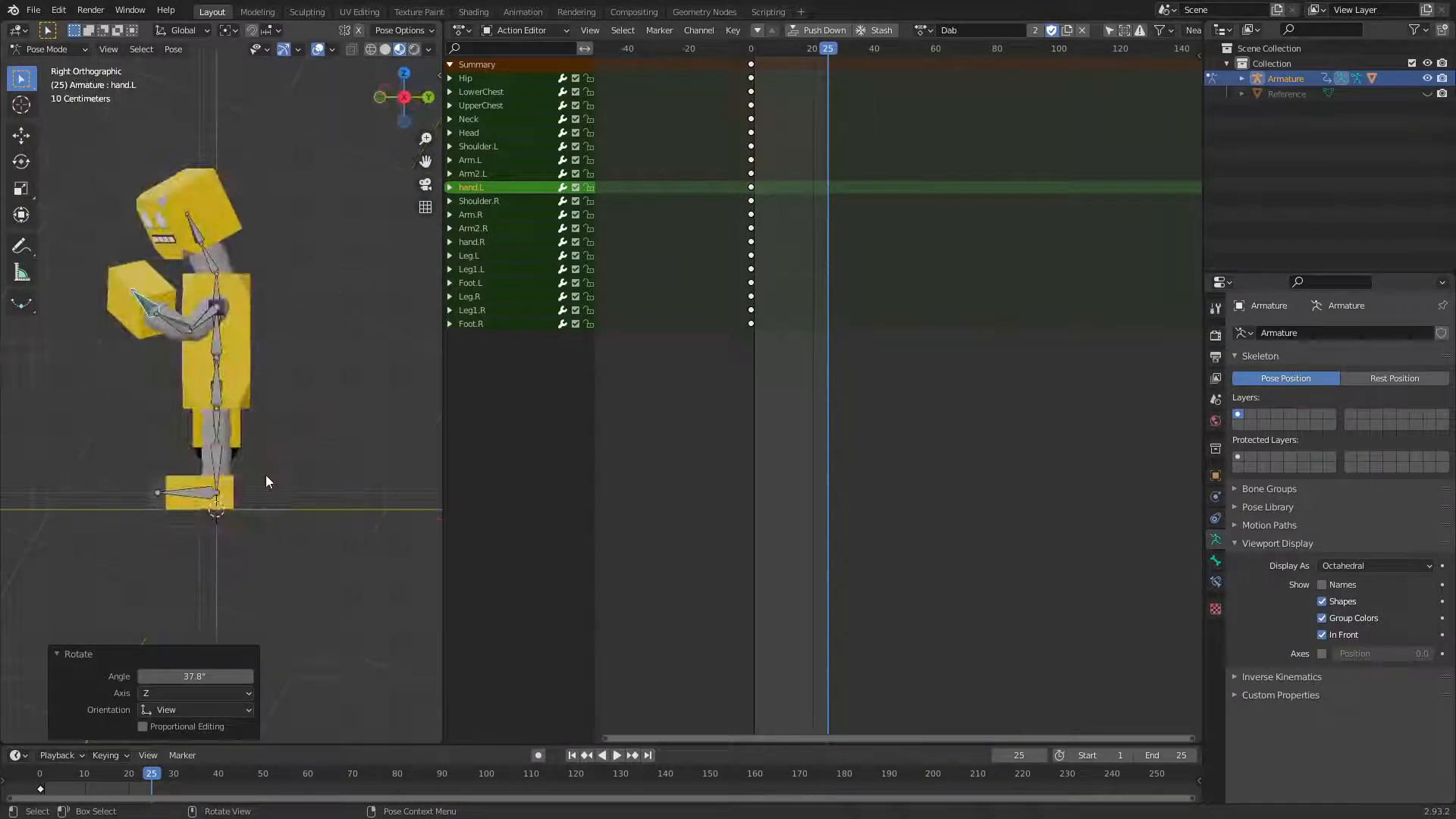
pyautogui.press('KP_1')
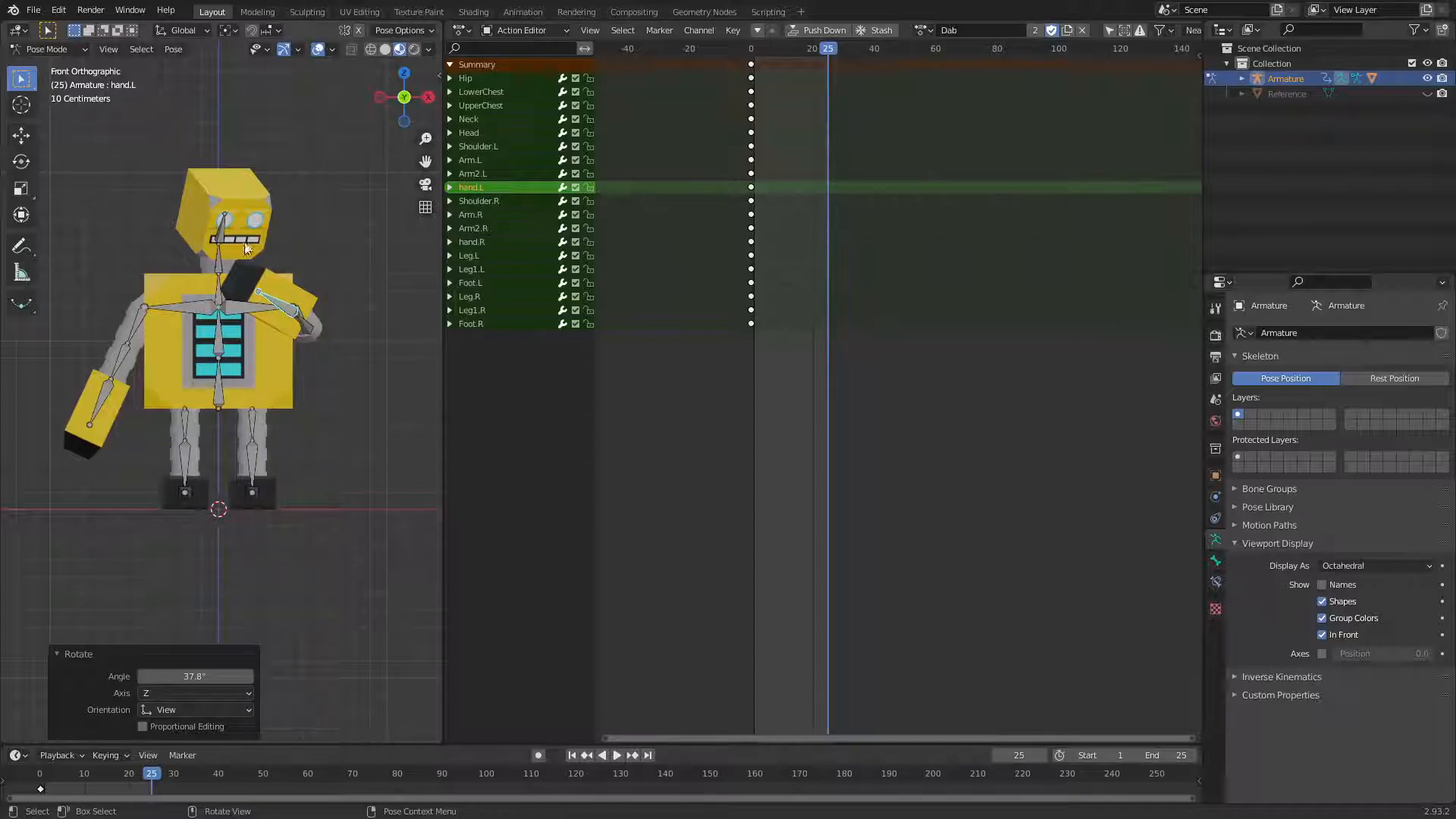
pyautogui.press('KP_3')
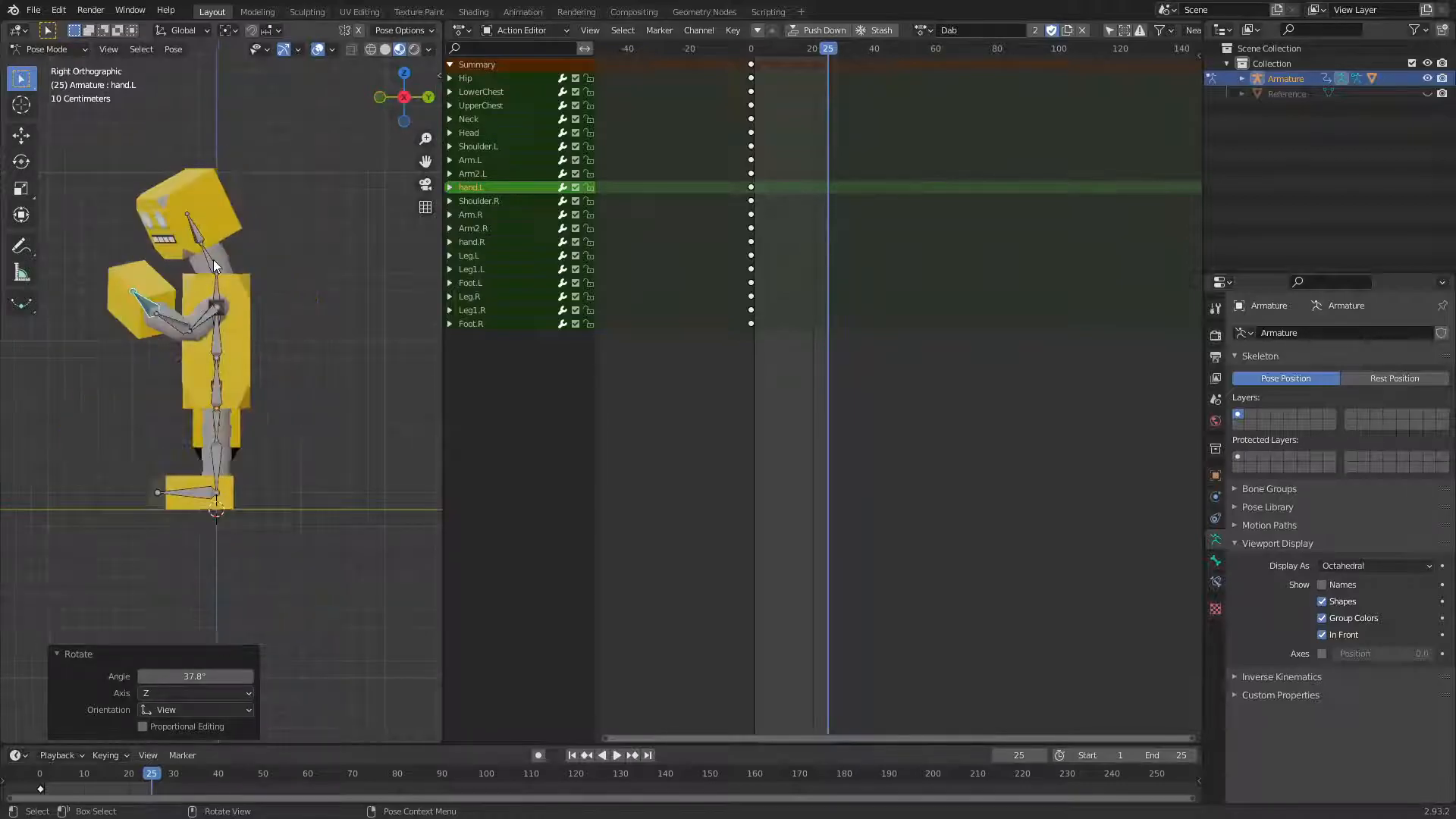
pyautogui.click(213, 259)
pyautogui.press('r')
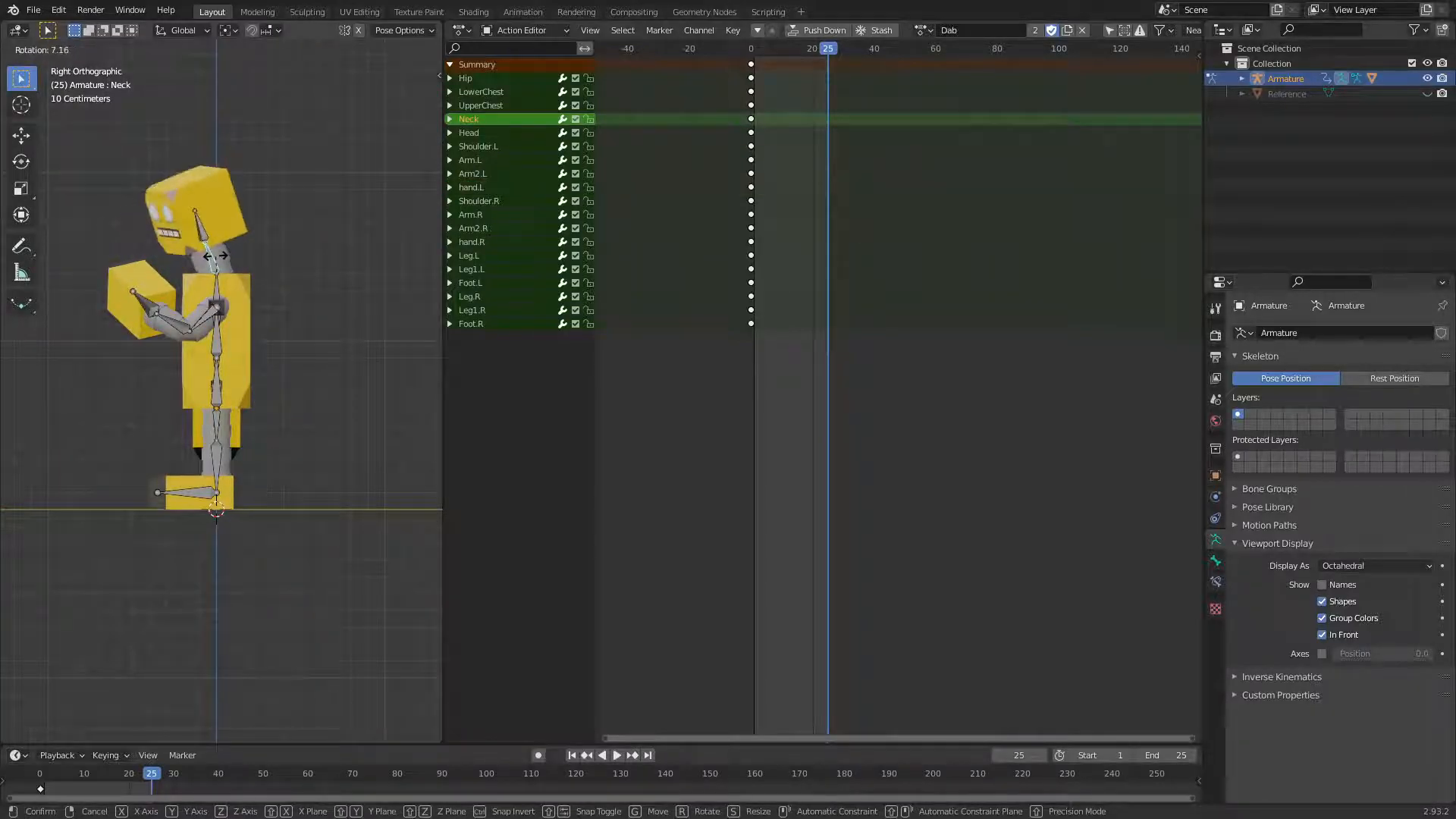
pyautogui.click(215, 256)
pyautogui.click(198, 226)
pyautogui.press('r')
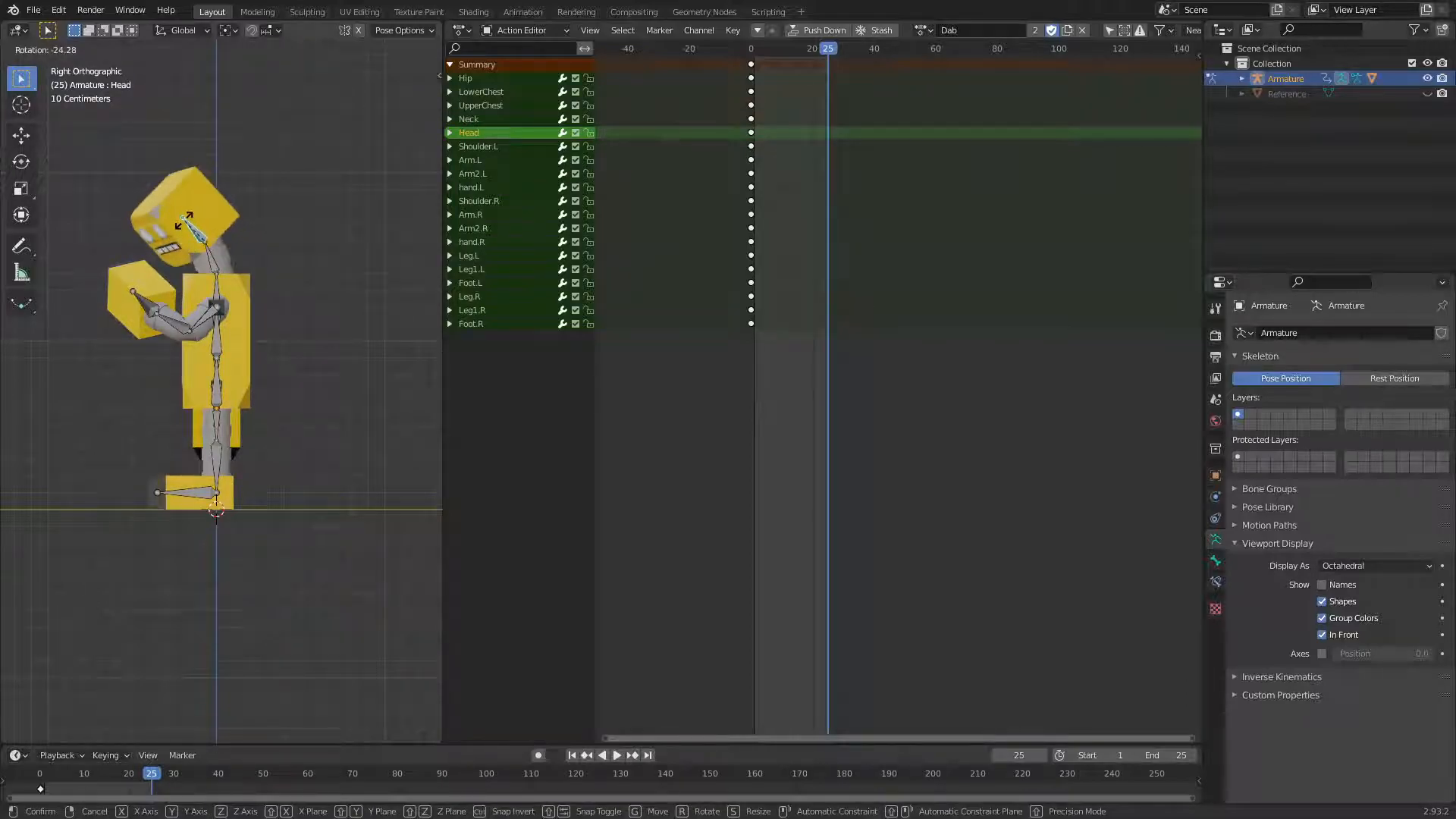
pyautogui.click(189, 235)
pyautogui.moveTo(303, 393); pyautogui.dragTo(434, 411, button='middle')
pyautogui.press('KP_1')
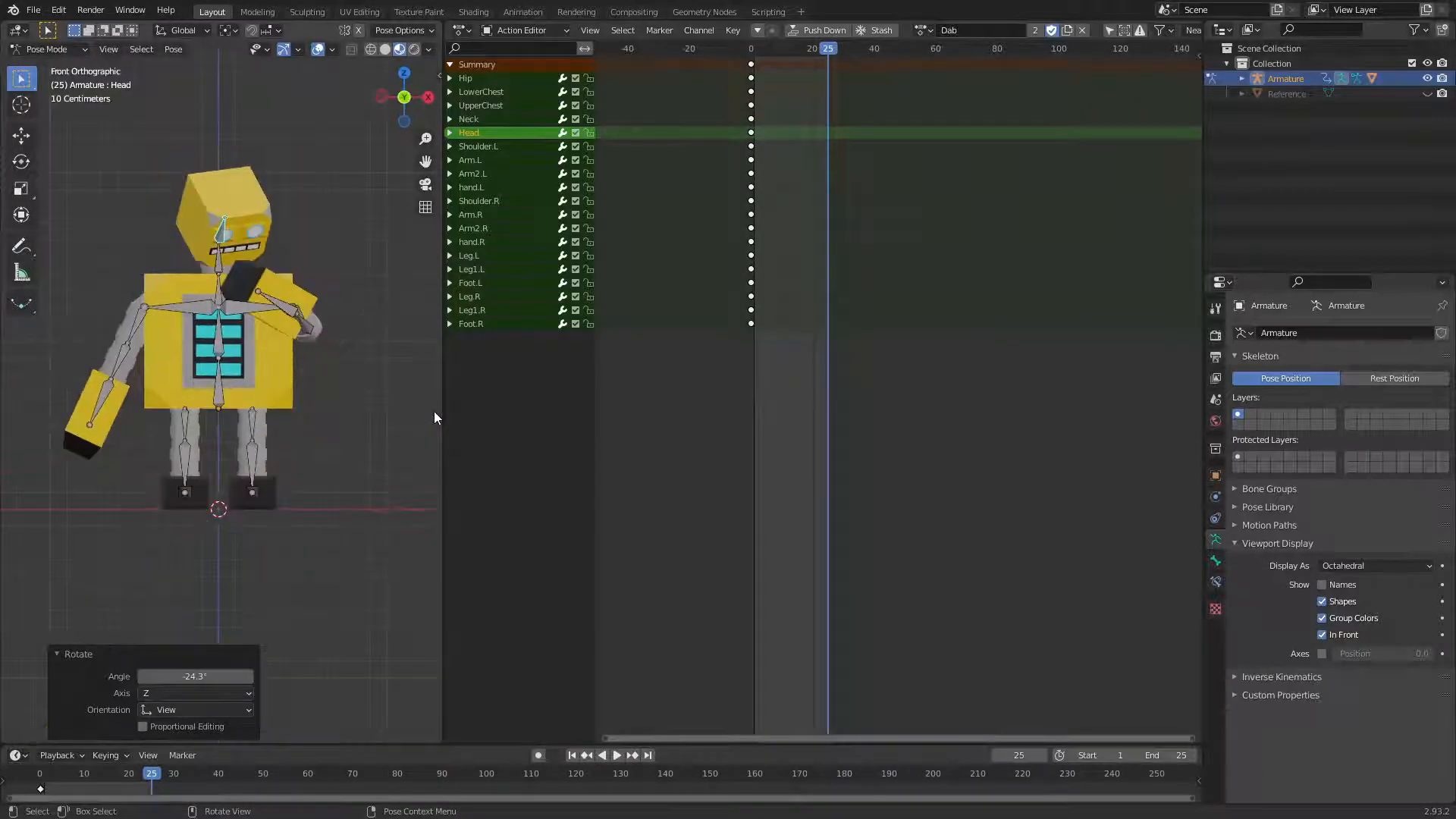
# In side view, adjust the rotation of the Arm.L bone and tilt the Arm2.L bone about 18° forward
pyautogui.press('KP_3')
pyautogui.press('KP_7')
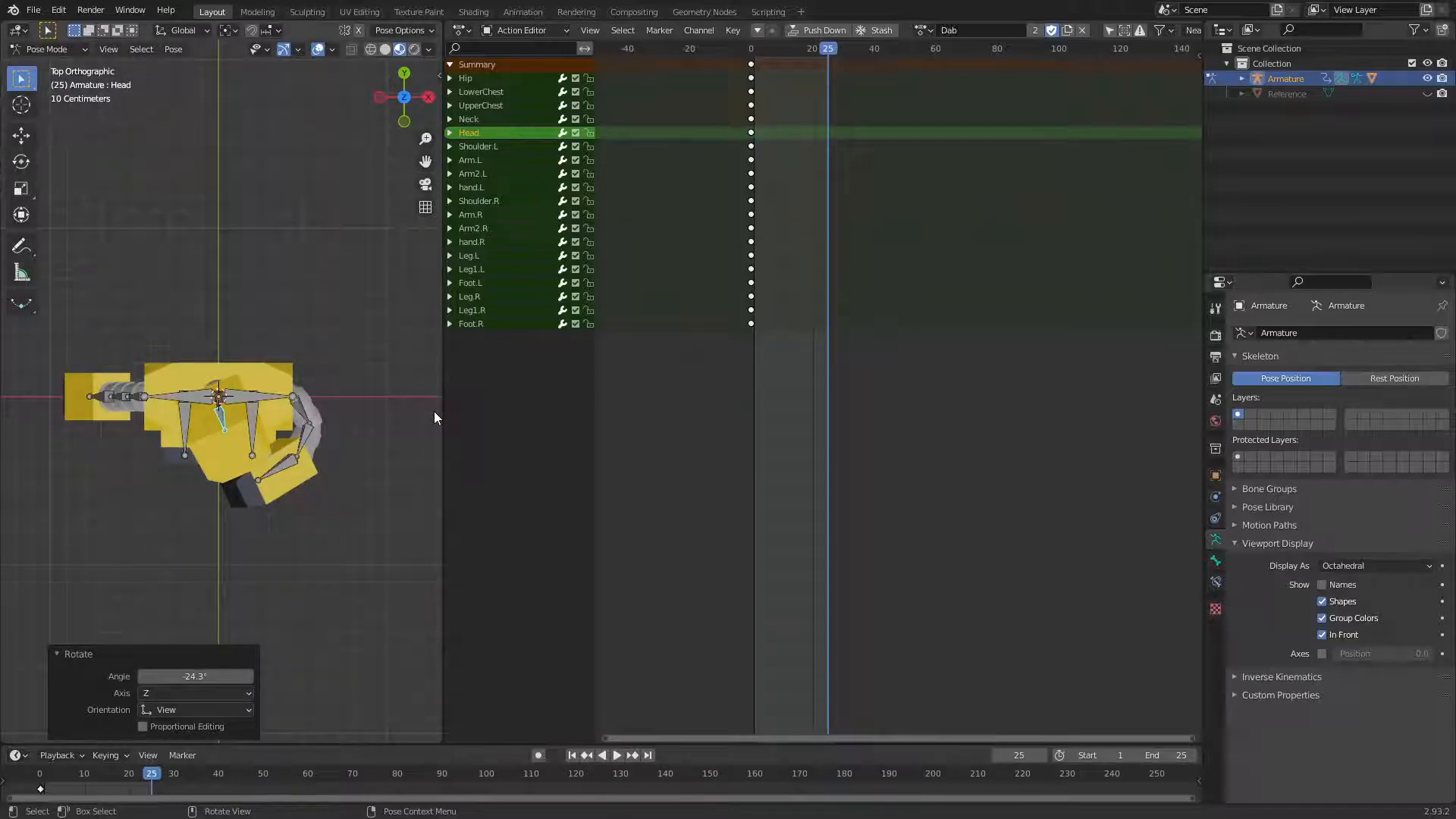
pyautogui.press('KP_3')
pyautogui.click(215, 324)
pyautogui.press('r')
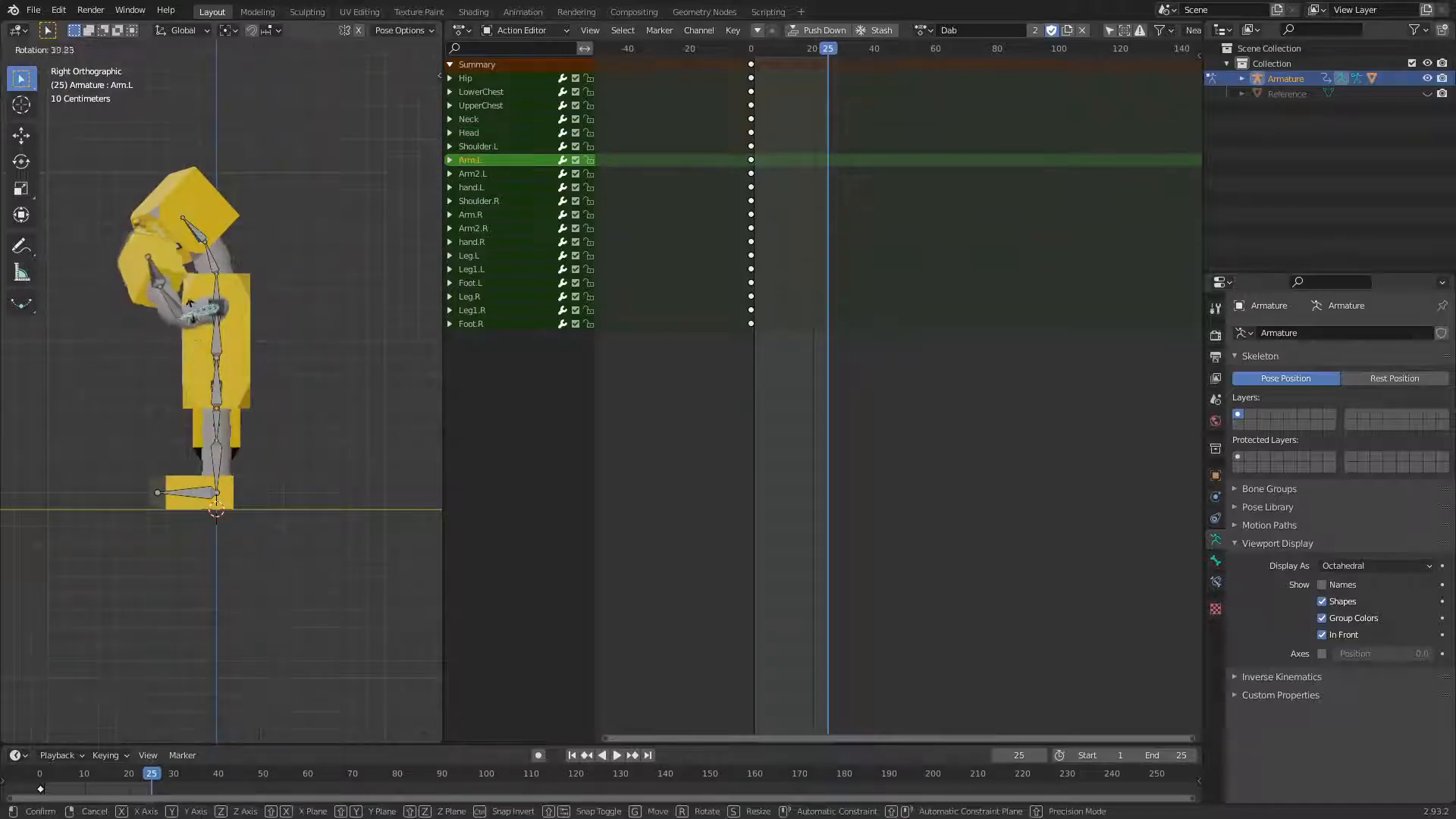
pyautogui.click(202, 311)
pyautogui.click(182, 302)
pyautogui.press('r')
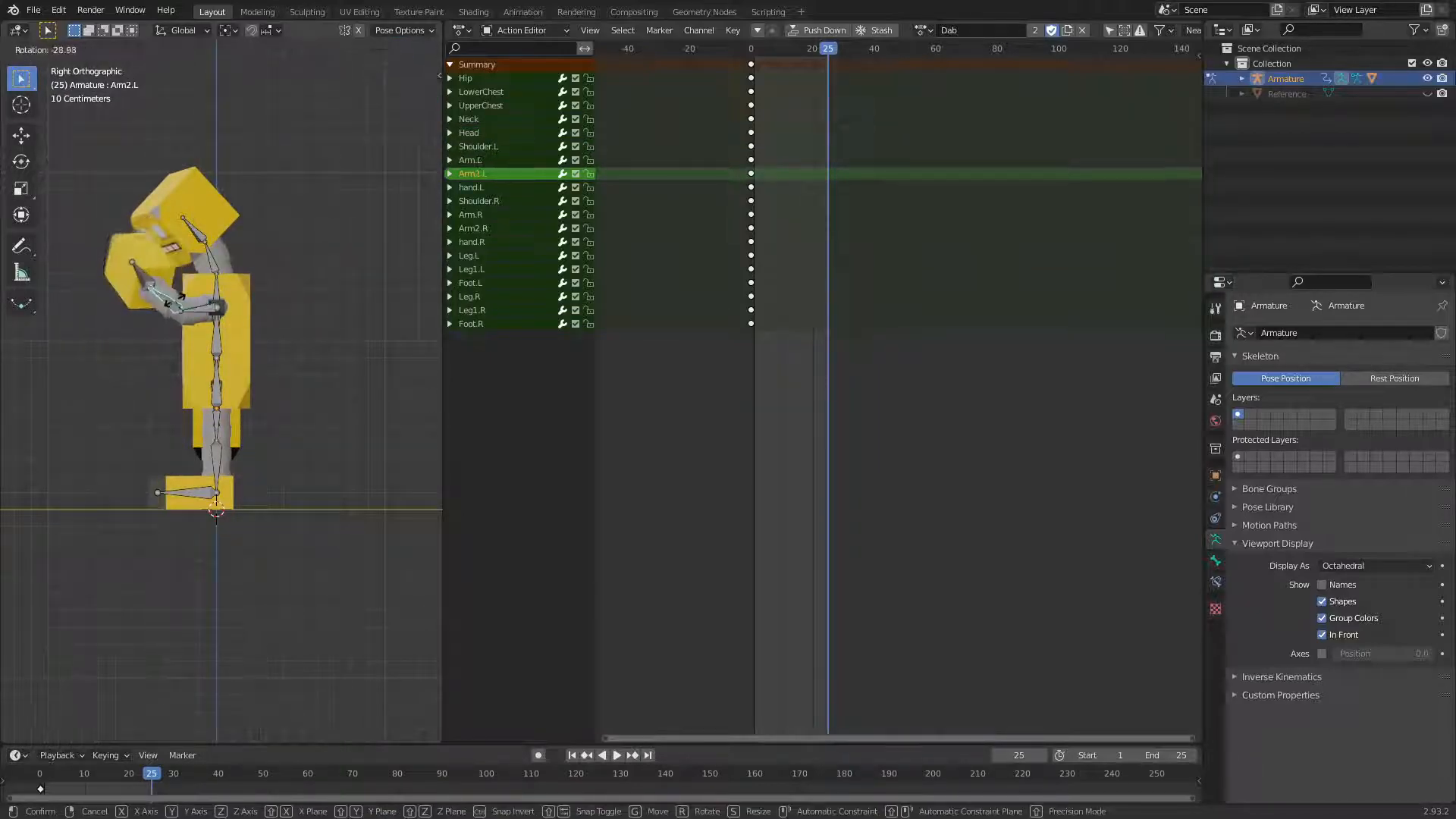
pyautogui.click(187, 309)
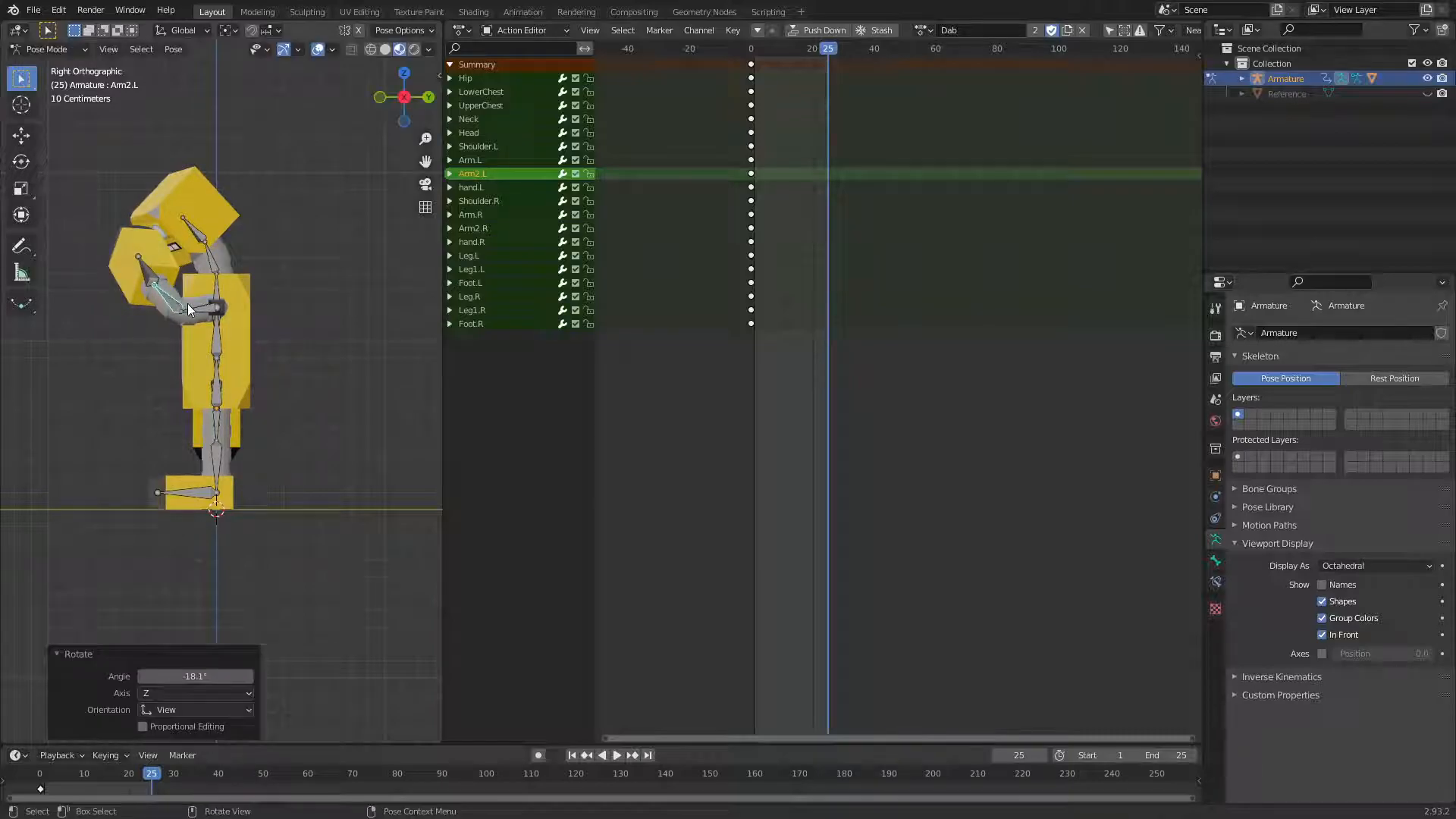
# In top view, rotate the Arm.L bone slightly inward and turn hand.L about 22° toward the face
pyautogui.press('KP_7')
pyautogui.click(298, 412)
pyautogui.press('r')
pyautogui.click(293, 414)
pyautogui.click(269, 462)
pyautogui.press('r')
pyautogui.click(267, 468)
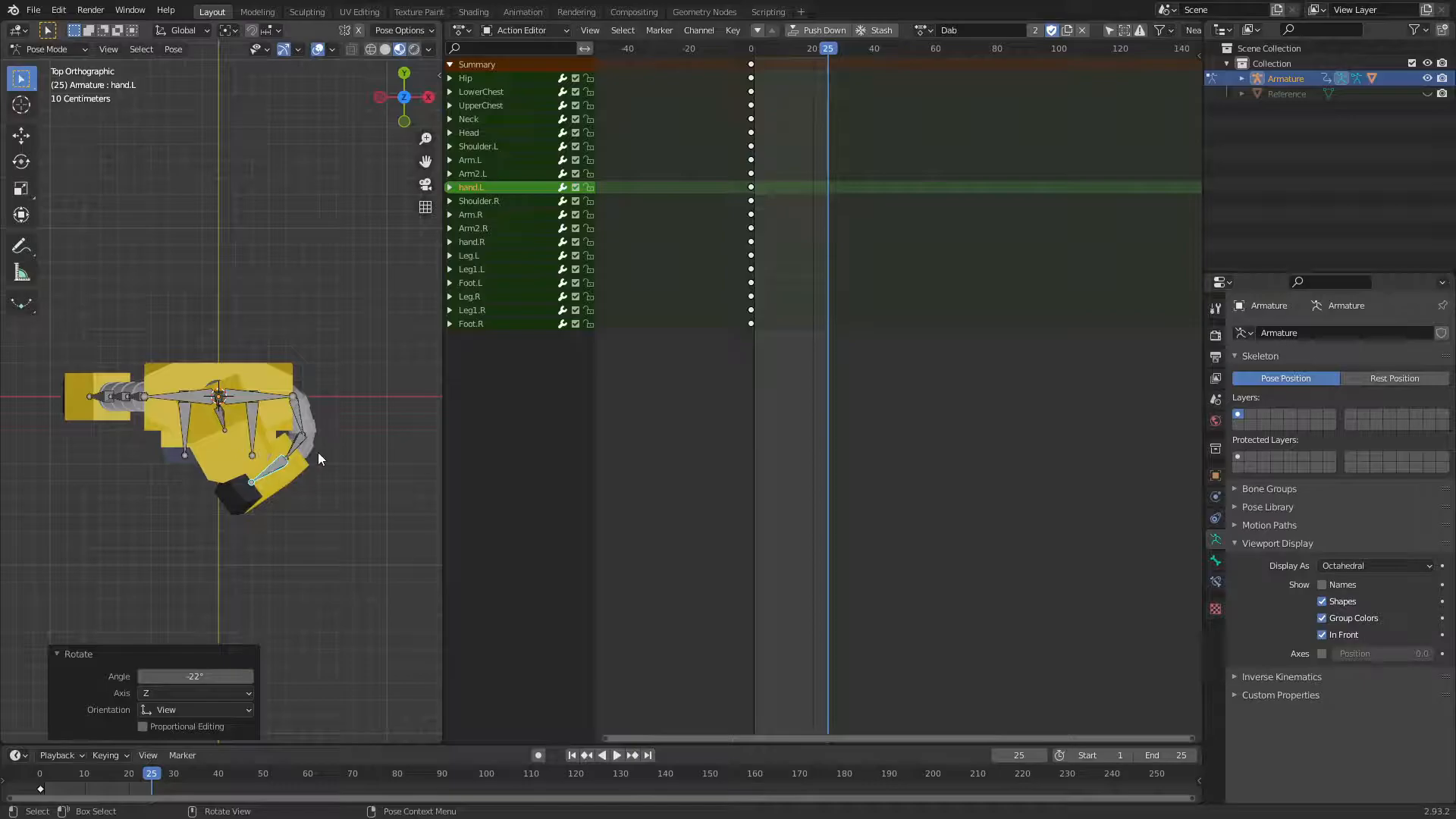
pyautogui.press('KP_1')
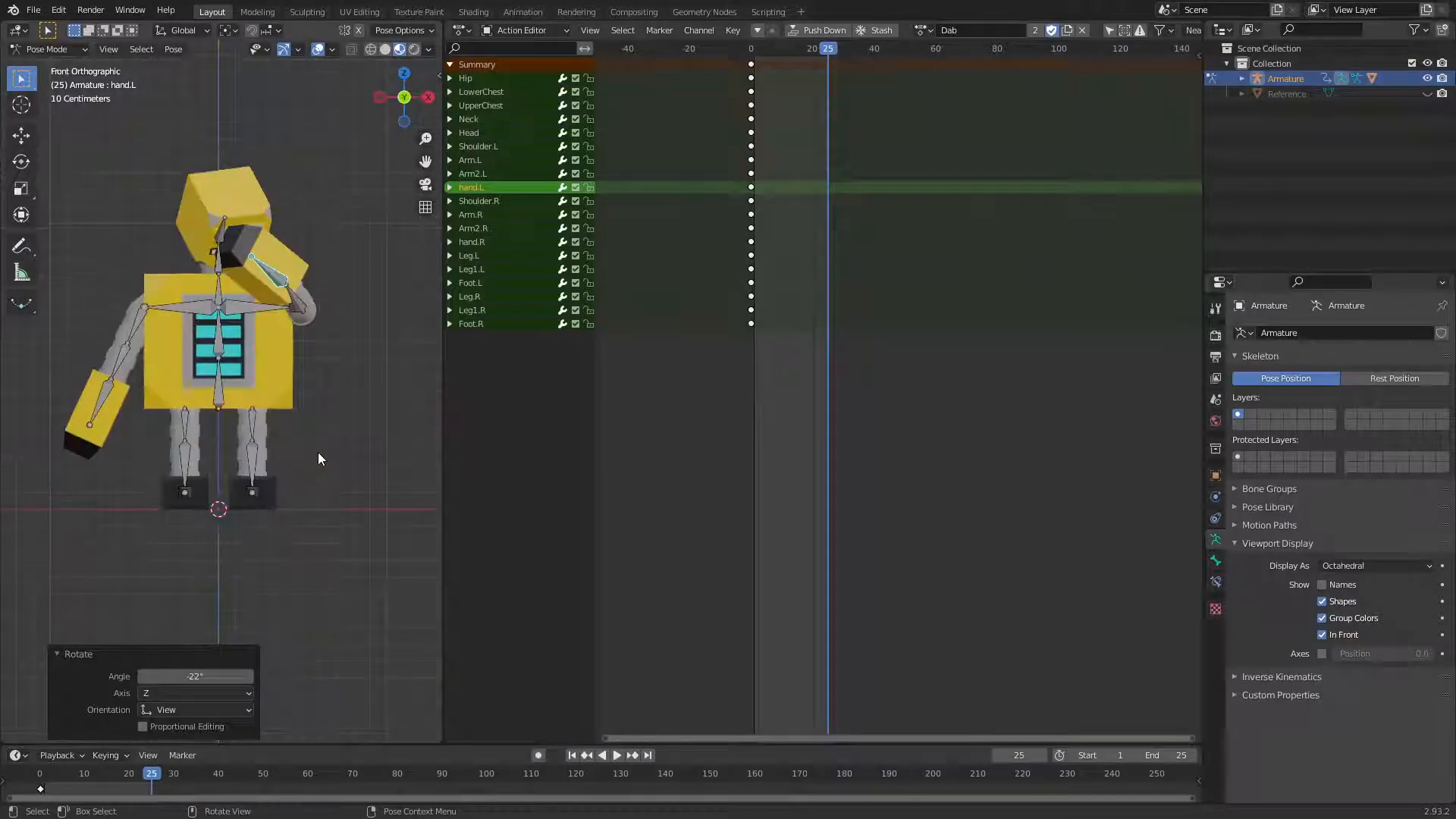
# In front view, lower the Arm2.L bone about 24°, raise hand.L about 11°, and check the arm from both sides
pyautogui.click(284, 302)
pyautogui.press('r')
pyautogui.click(279, 300)
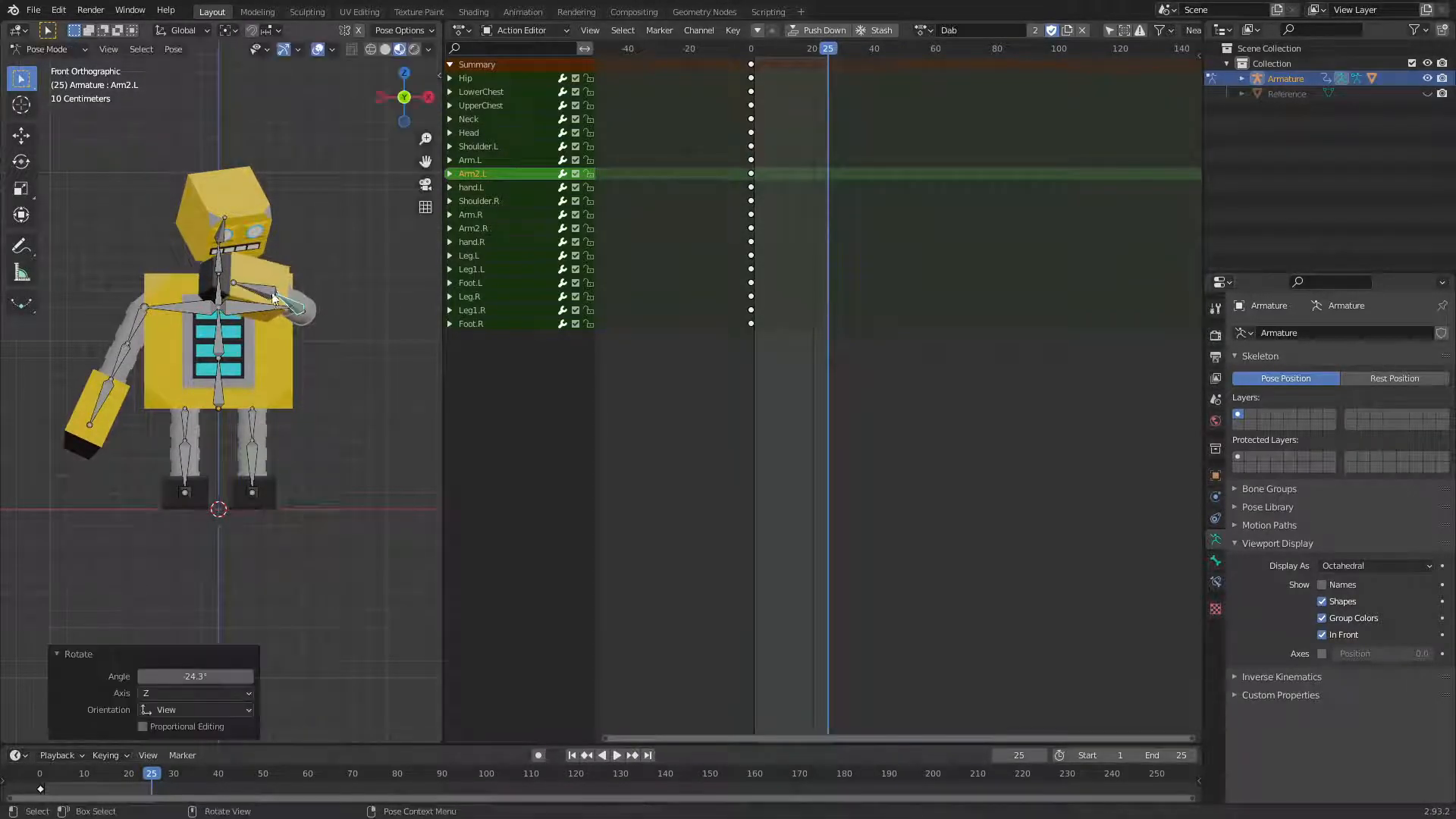
pyautogui.click(260, 290)
pyautogui.press('r')
pyautogui.click(256, 293)
pyautogui.moveTo(258, 303); pyautogui.dragTo(302, 376, button='middle')
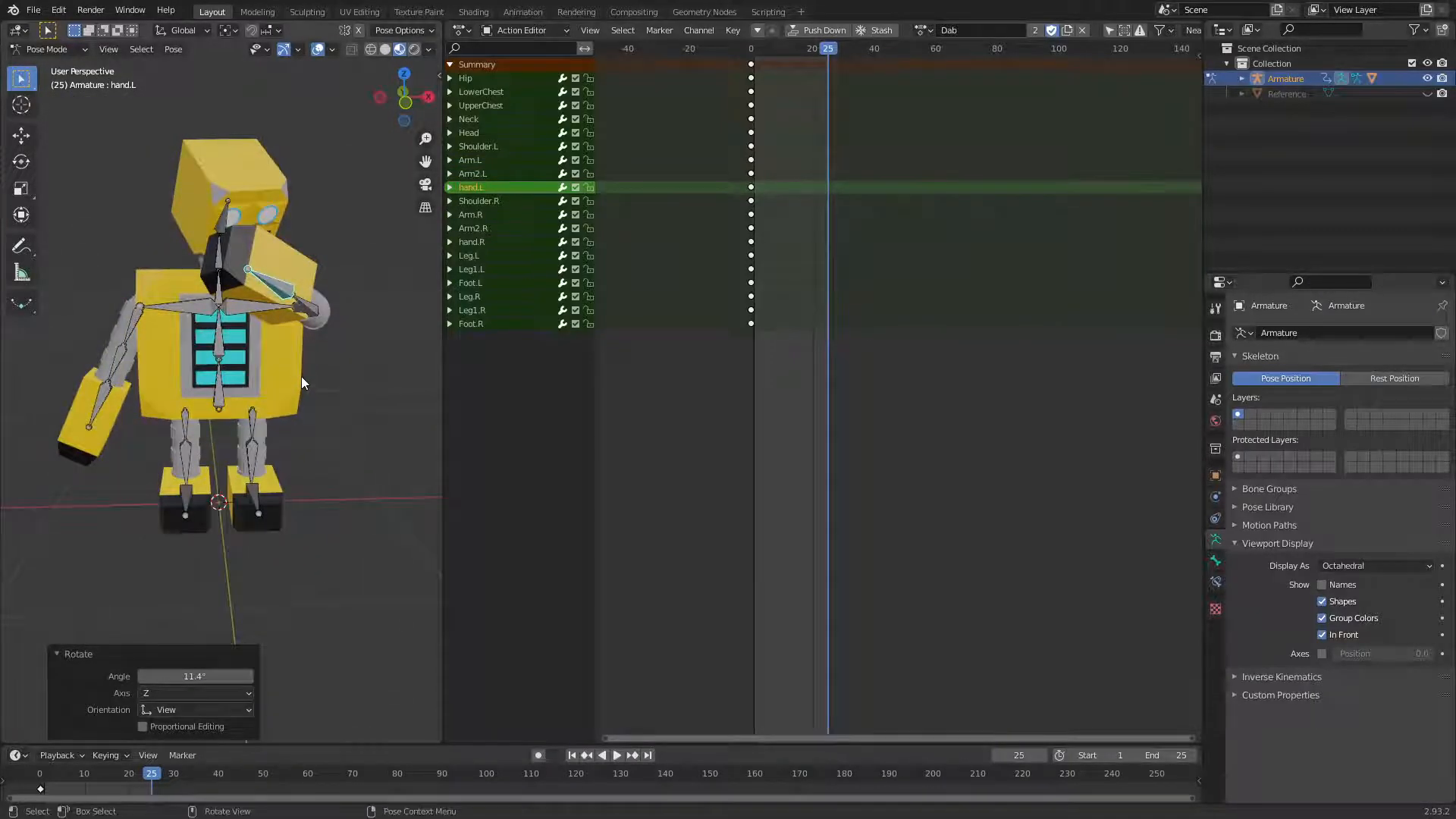
pyautogui.press('KP_1')
pyautogui.press('KP_3')
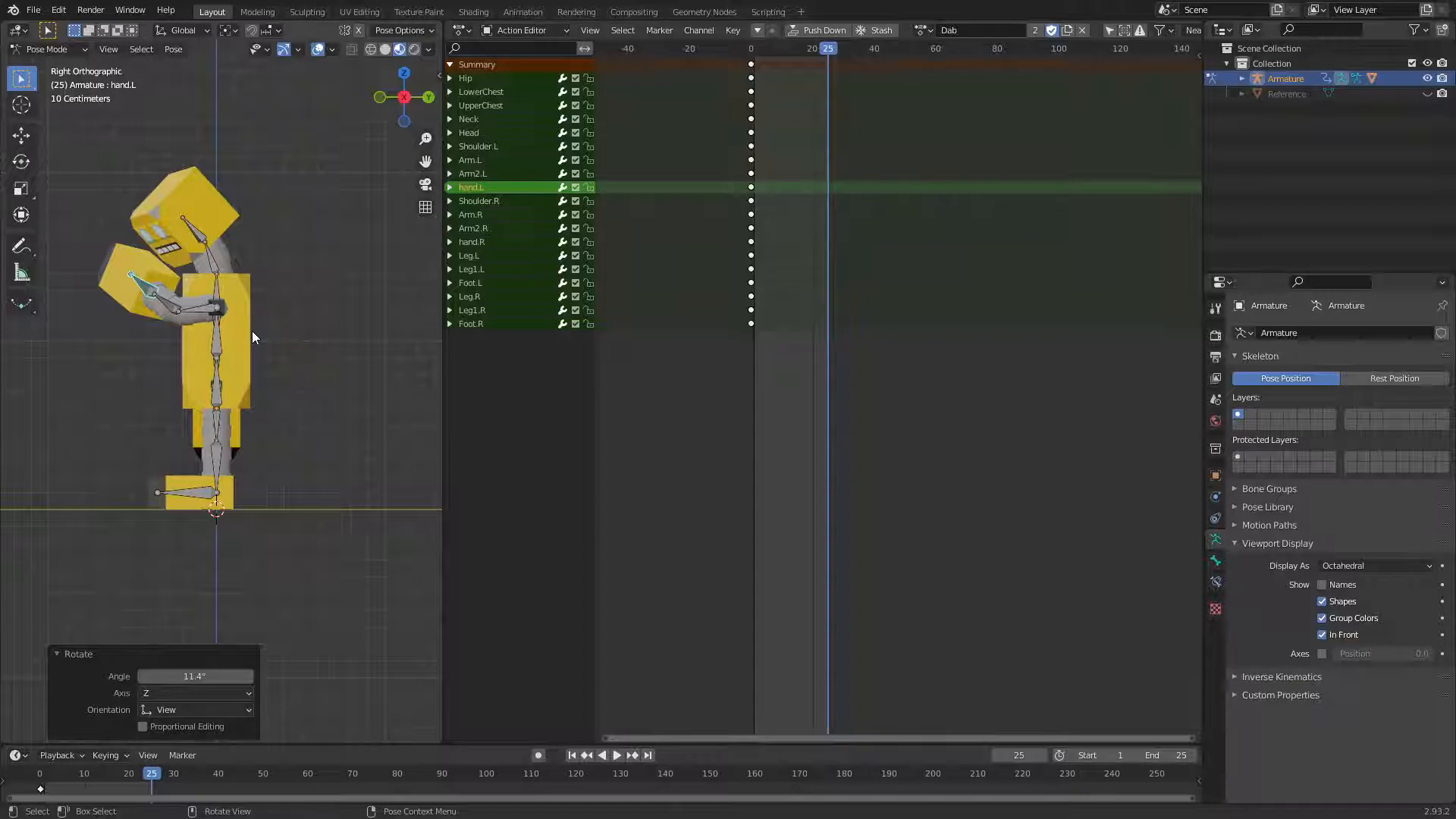
pyautogui.press('ctrl+KP_3')
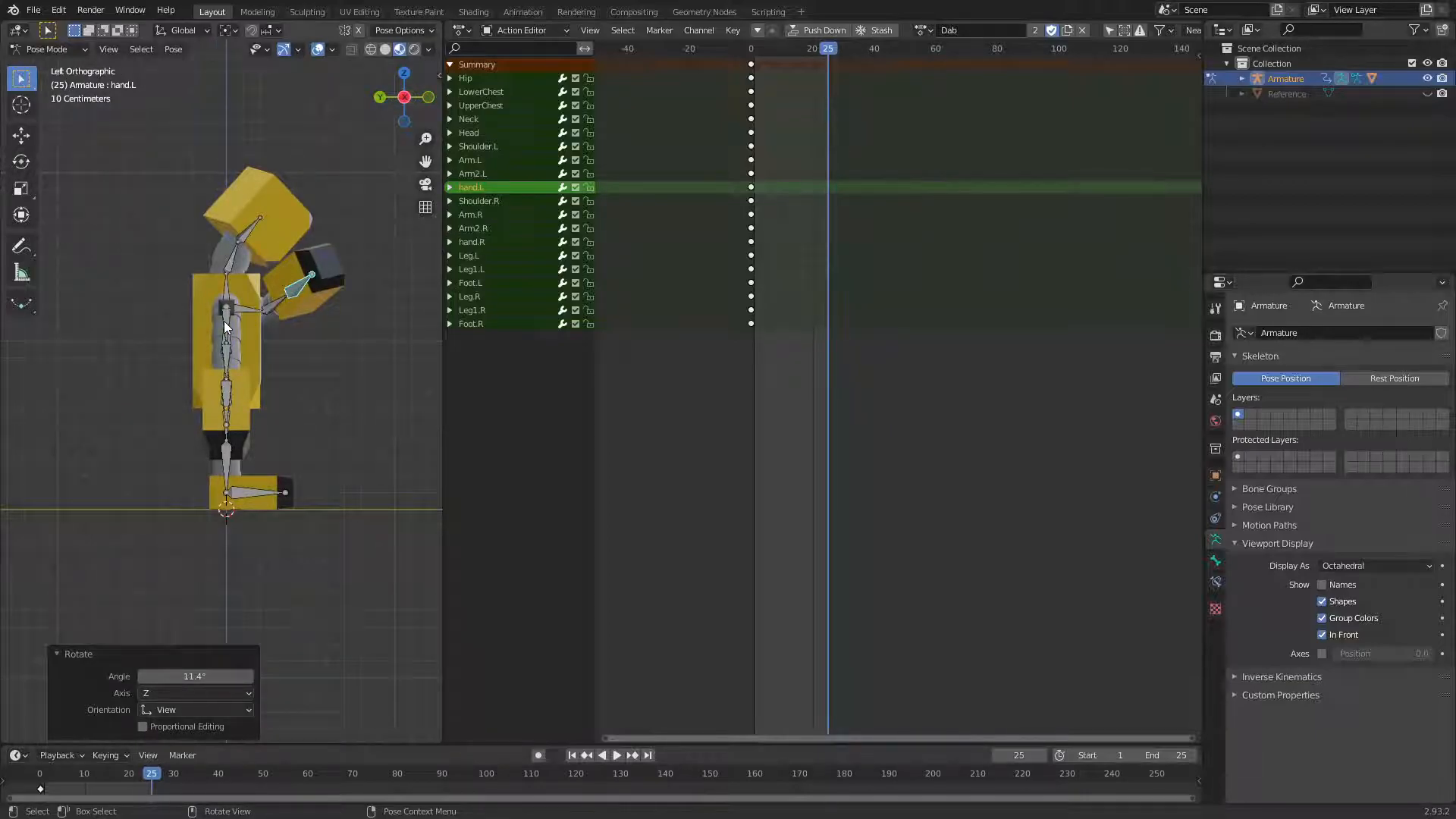
pyautogui.press('KP_1')
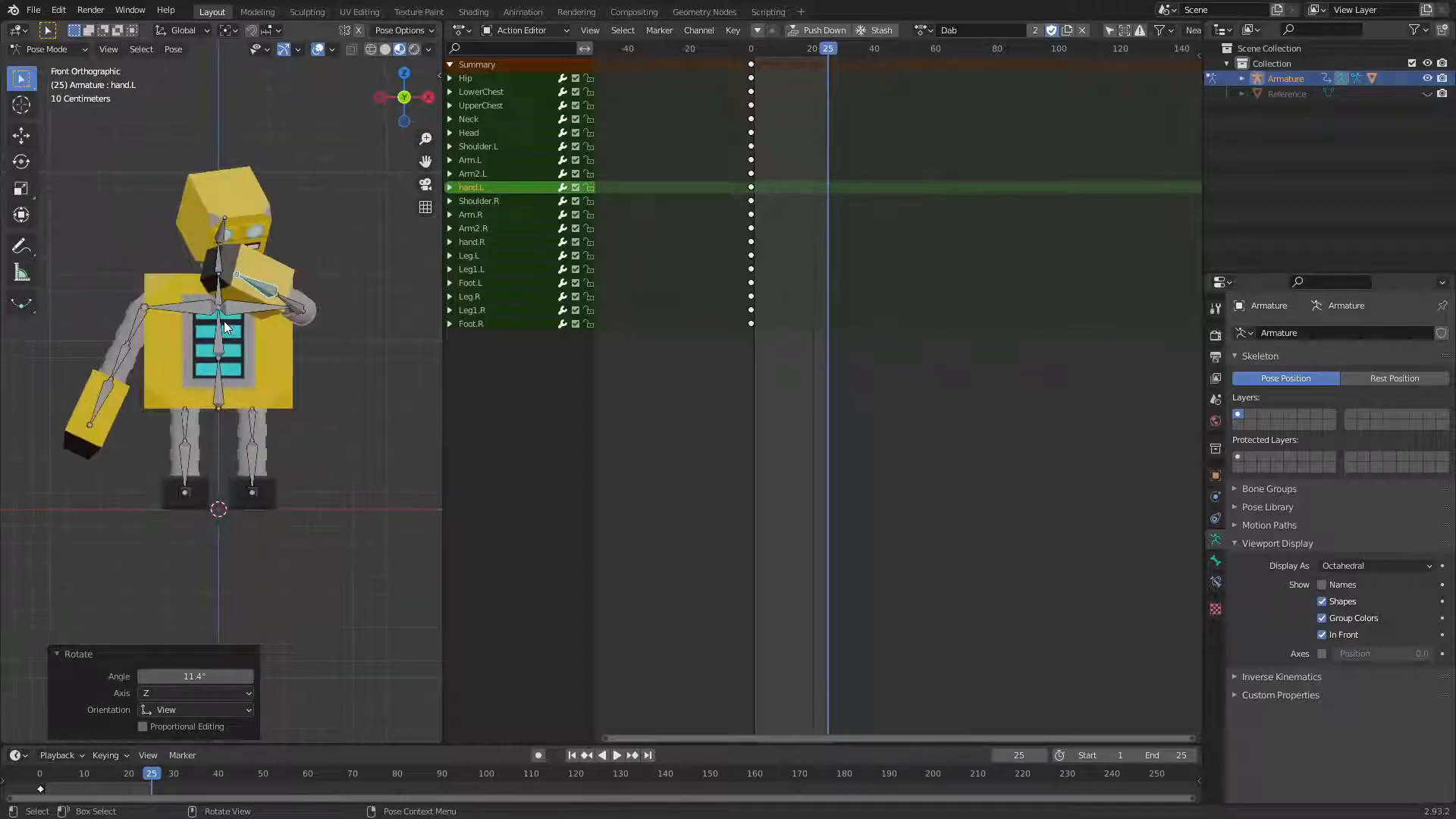
# Swing the Arm.R bone about 99.5° up and forward in the left side view
pyautogui.click(141, 319)
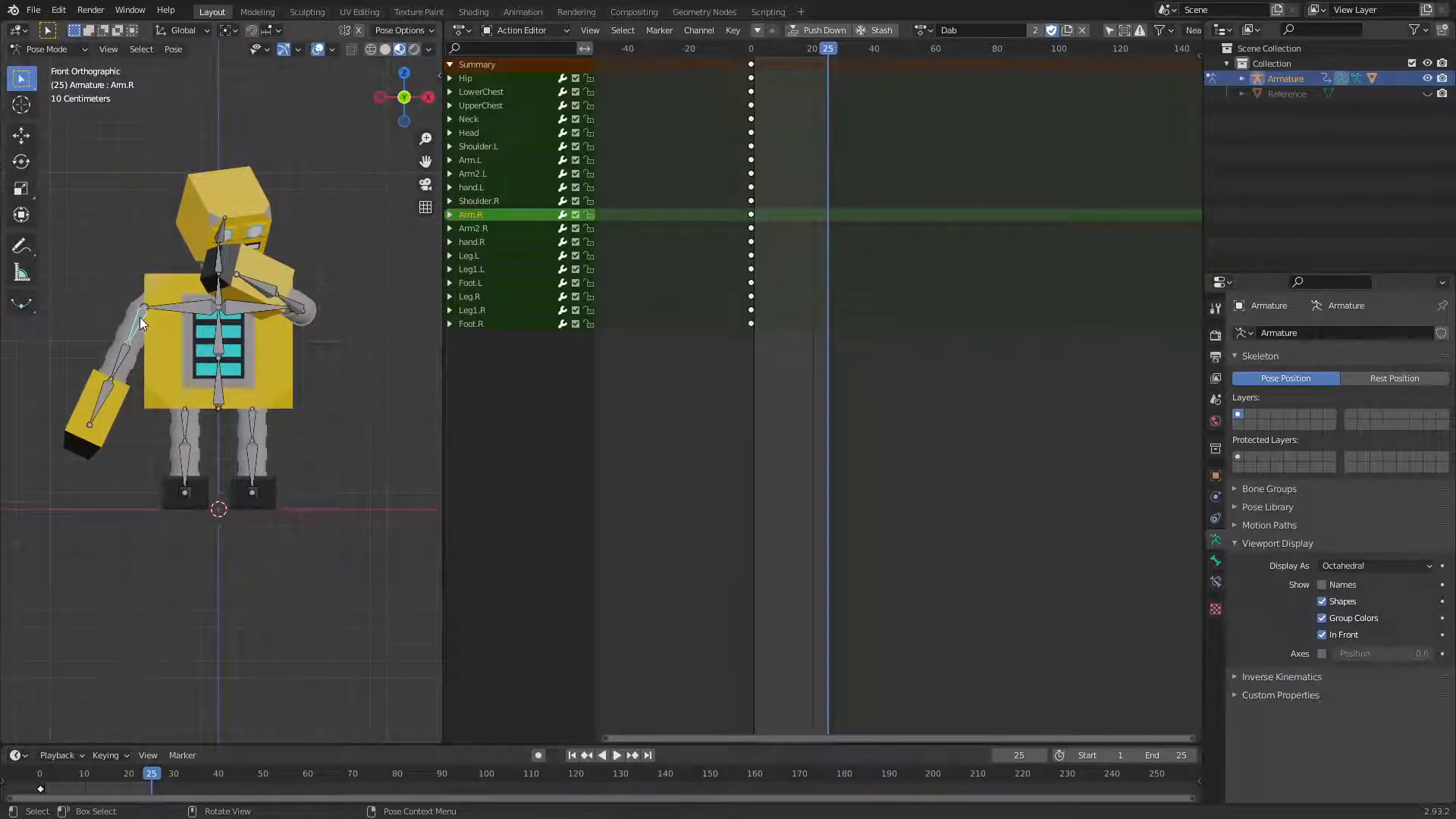
pyautogui.press('KP_7')
pyautogui.press('ctrl+KP_3')
pyautogui.press('r')
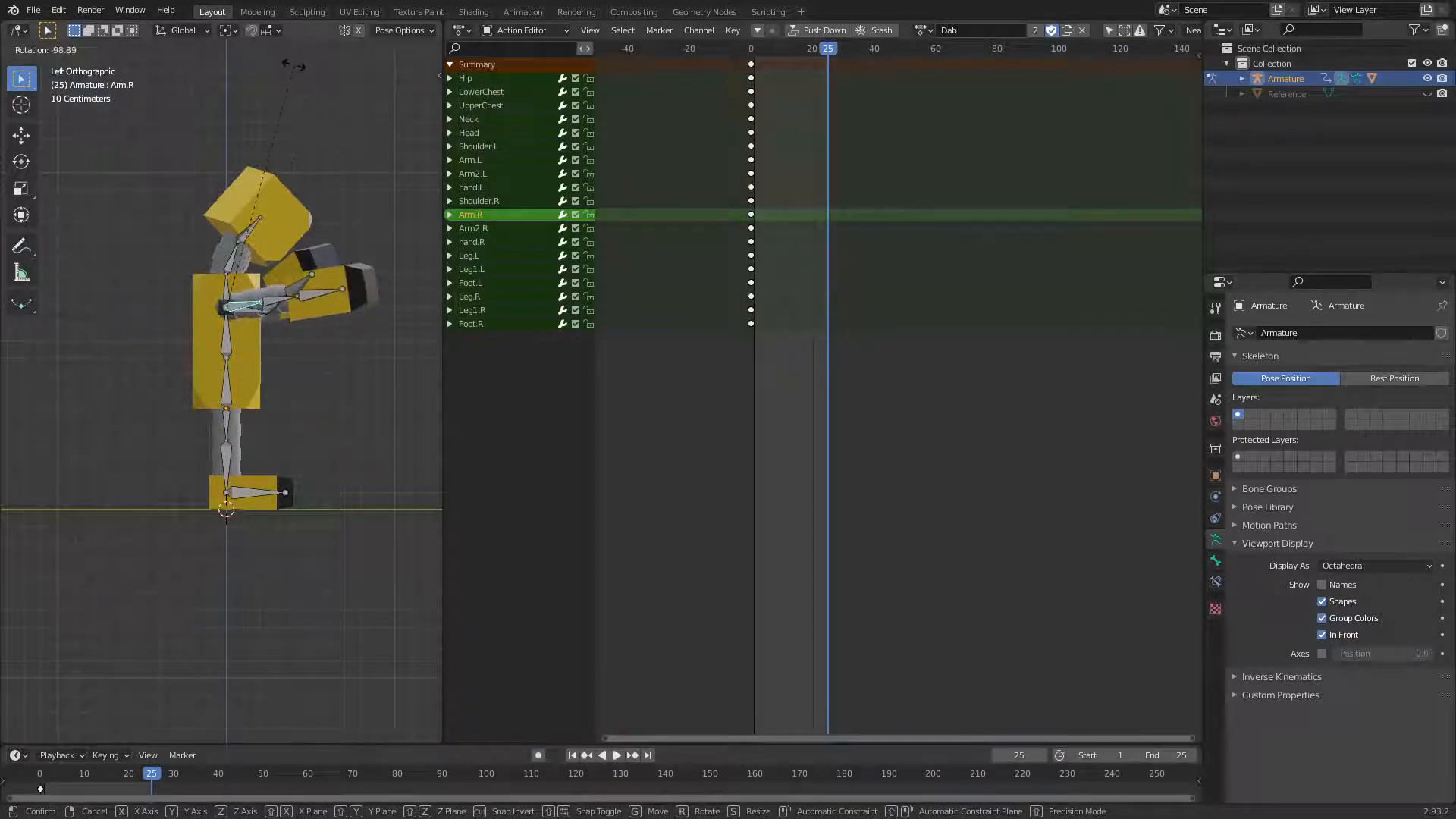
pyautogui.click(302, 165)
pyautogui.press('KP_7')
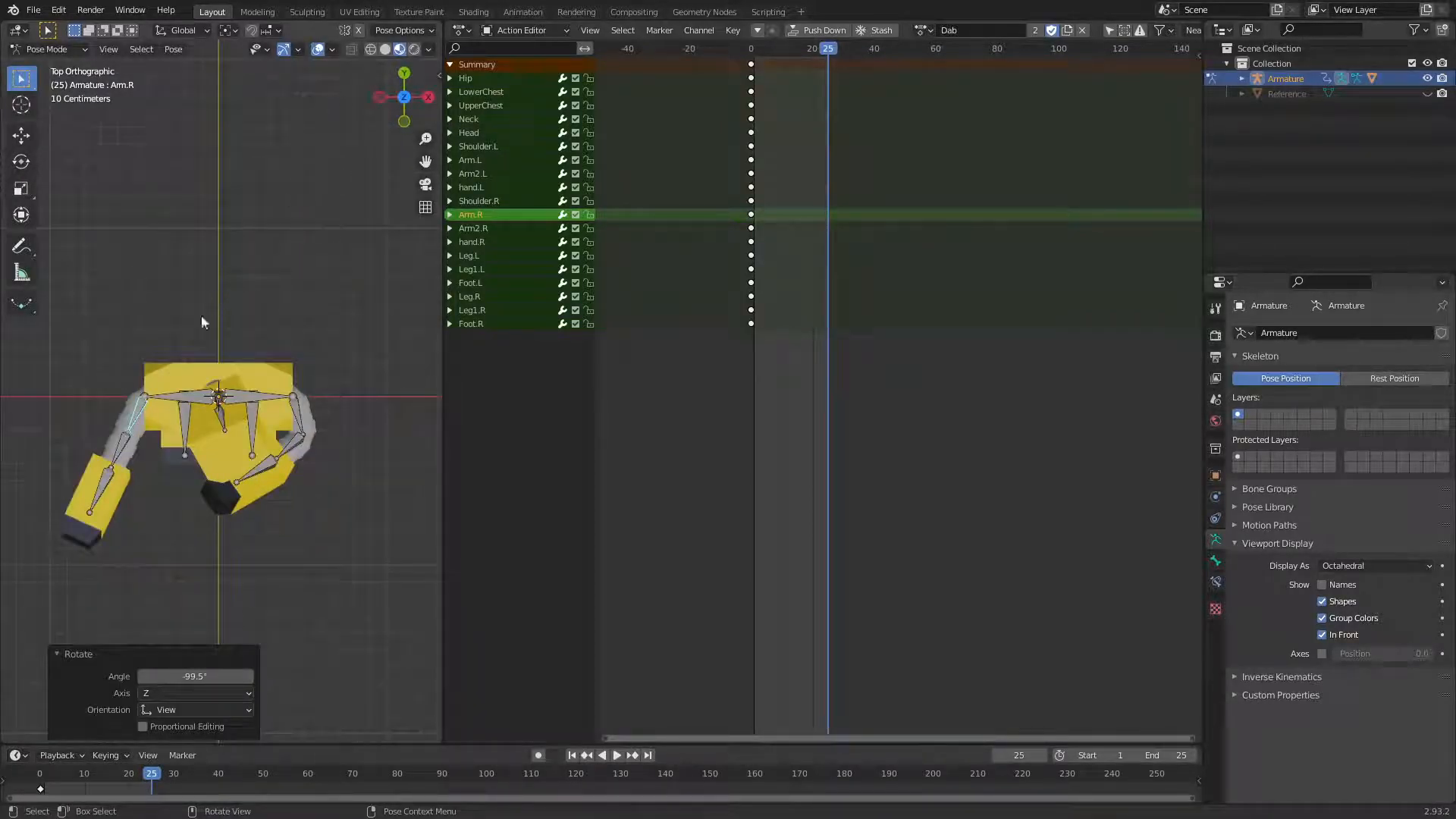
# In top view, rotate the Arm.R bone outward about 20° and a further 11.5° away from the body
pyautogui.press('r')
pyautogui.click(137, 444)
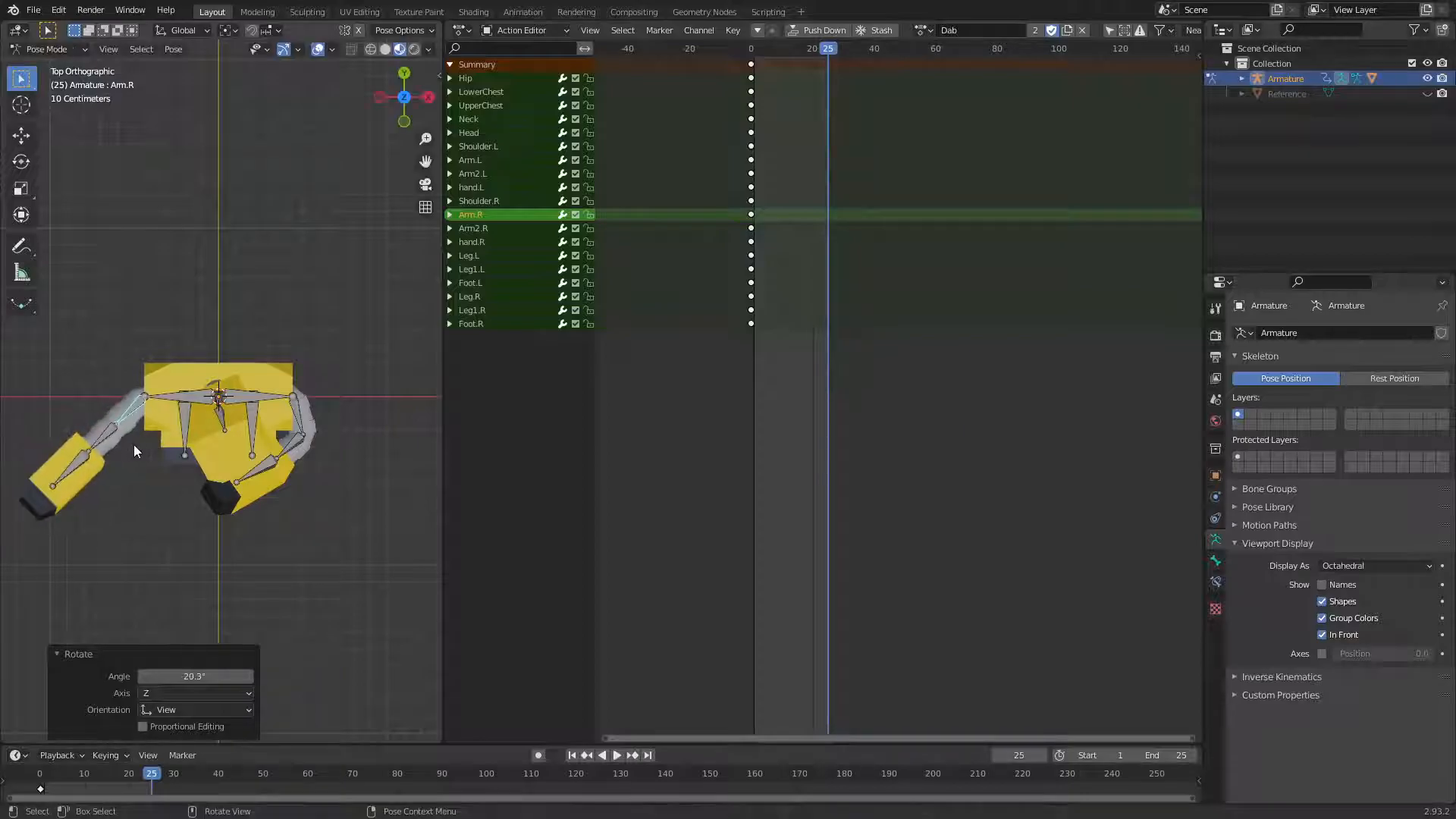
pyautogui.press('r')
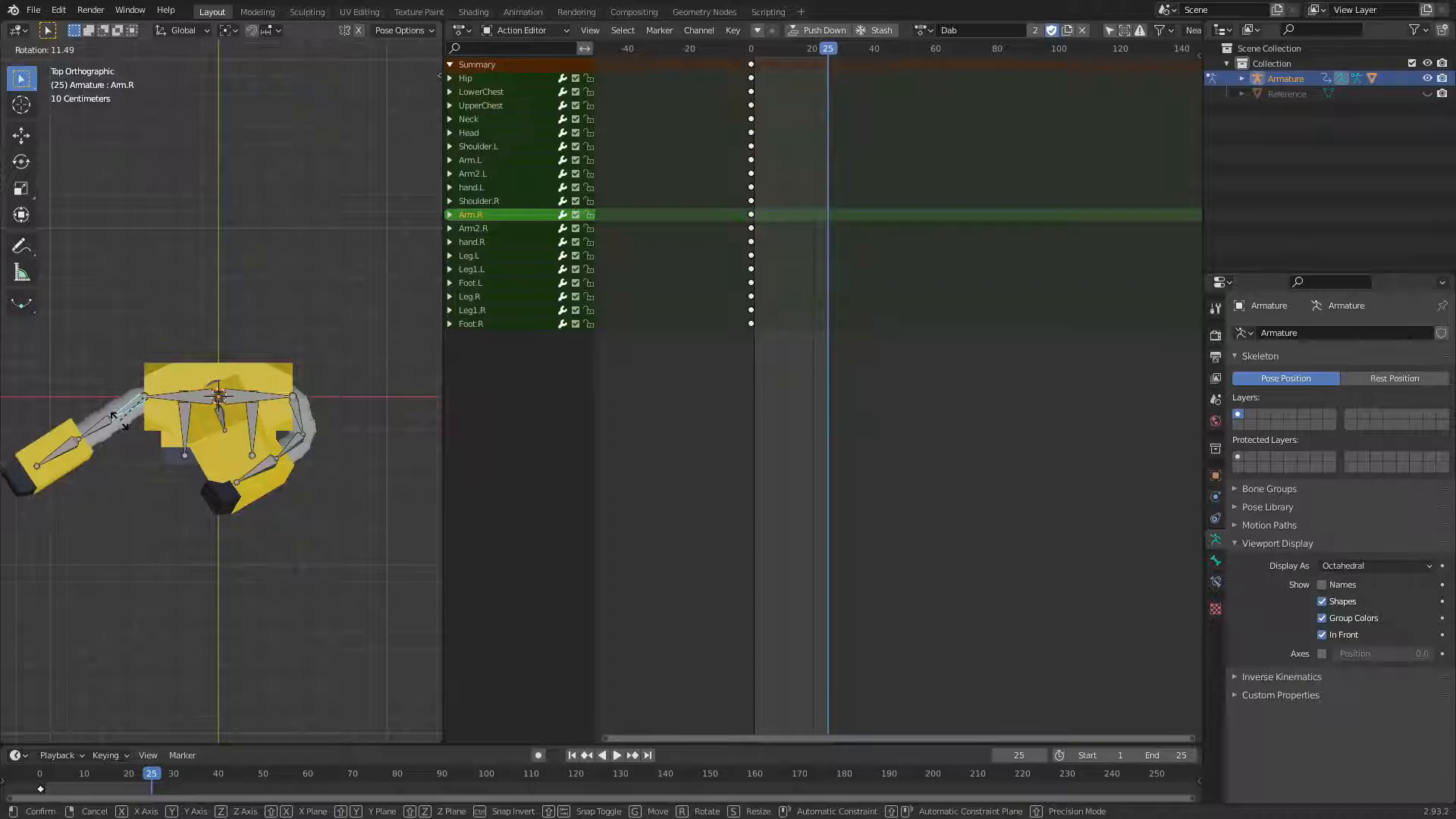
pyautogui.click(53, 463)
pyautogui.moveTo(53, 463); pyautogui.dragTo(263, 391, button='middle')
pyautogui.press('KP_1')
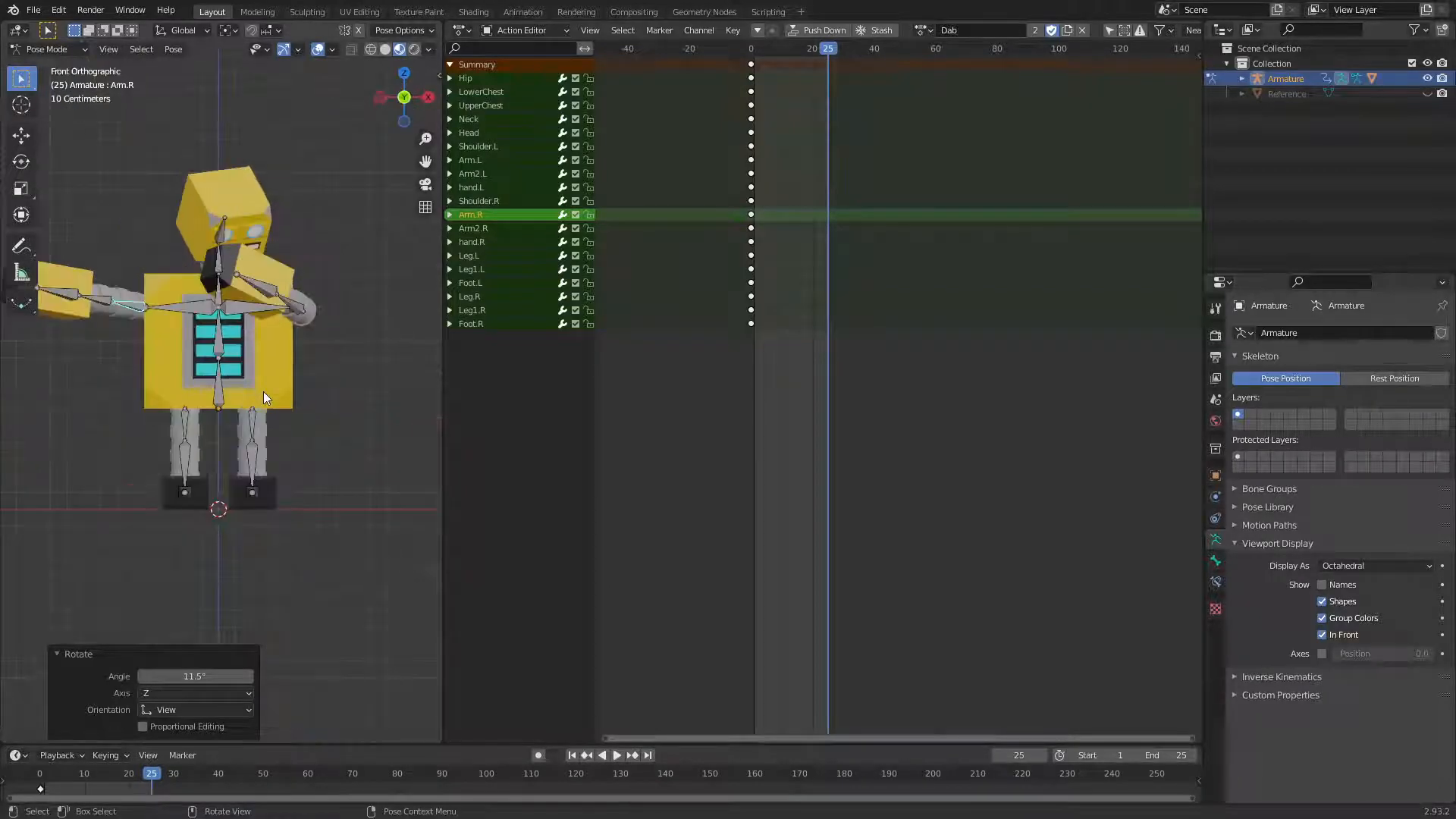
# Raise the Arm.R bone about 9° in front view and check the pose from the side
pyautogui.press('r')
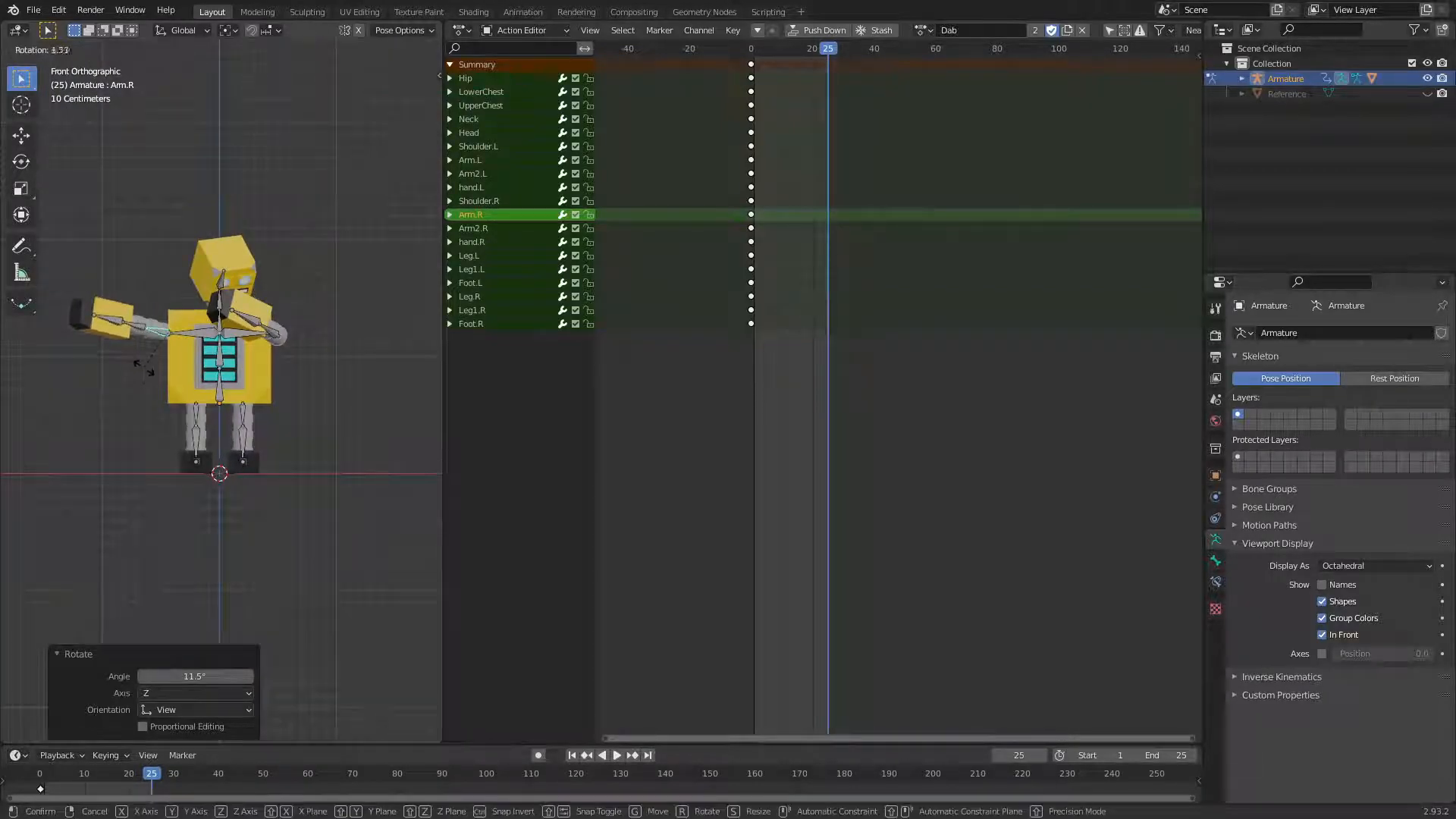
pyautogui.click(144, 362)
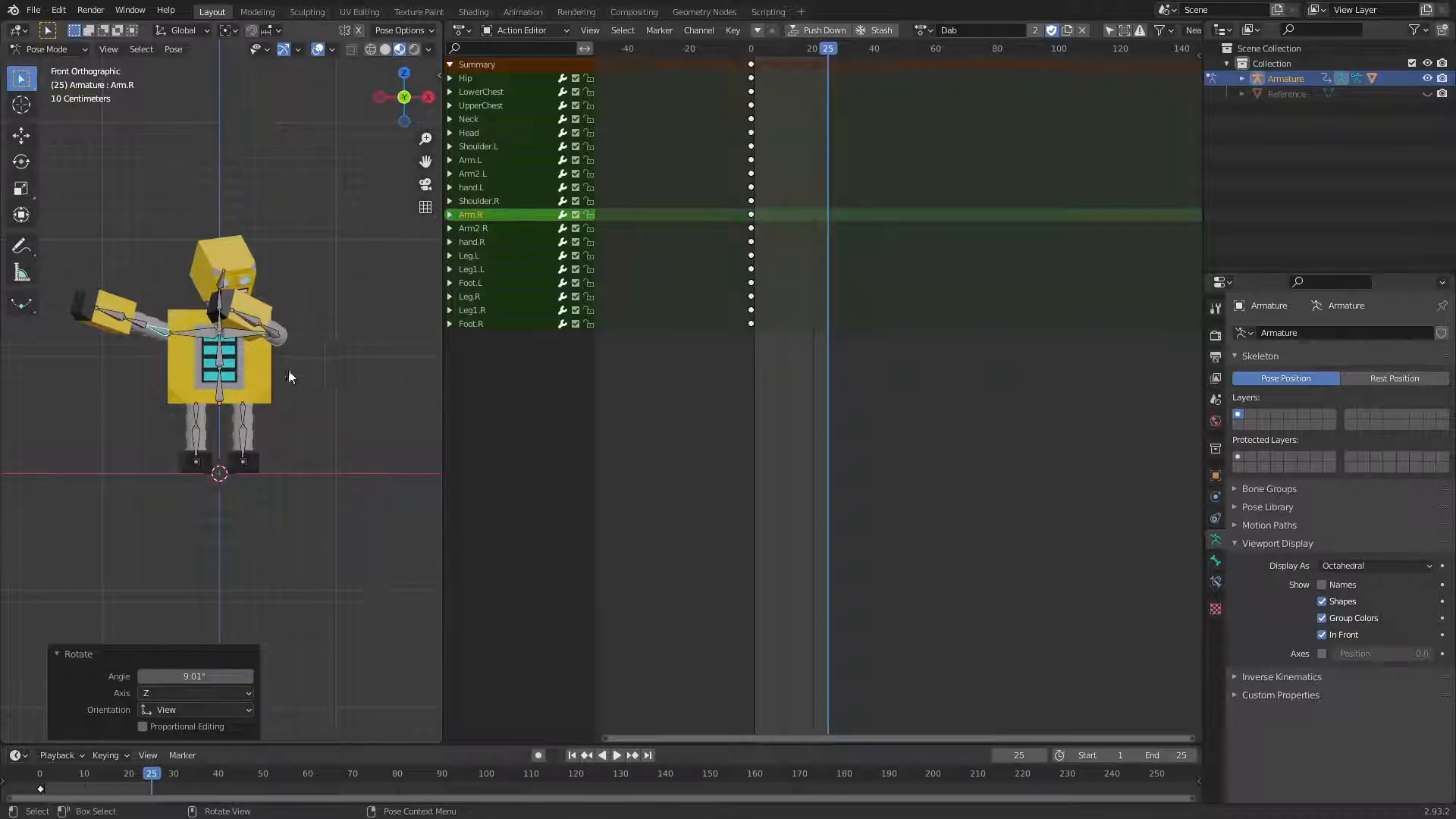
pyautogui.press('KP_3')
pyautogui.press('KP_1')
pyautogui.press('KP_3')
pyautogui.scroll(2, 294, 356)
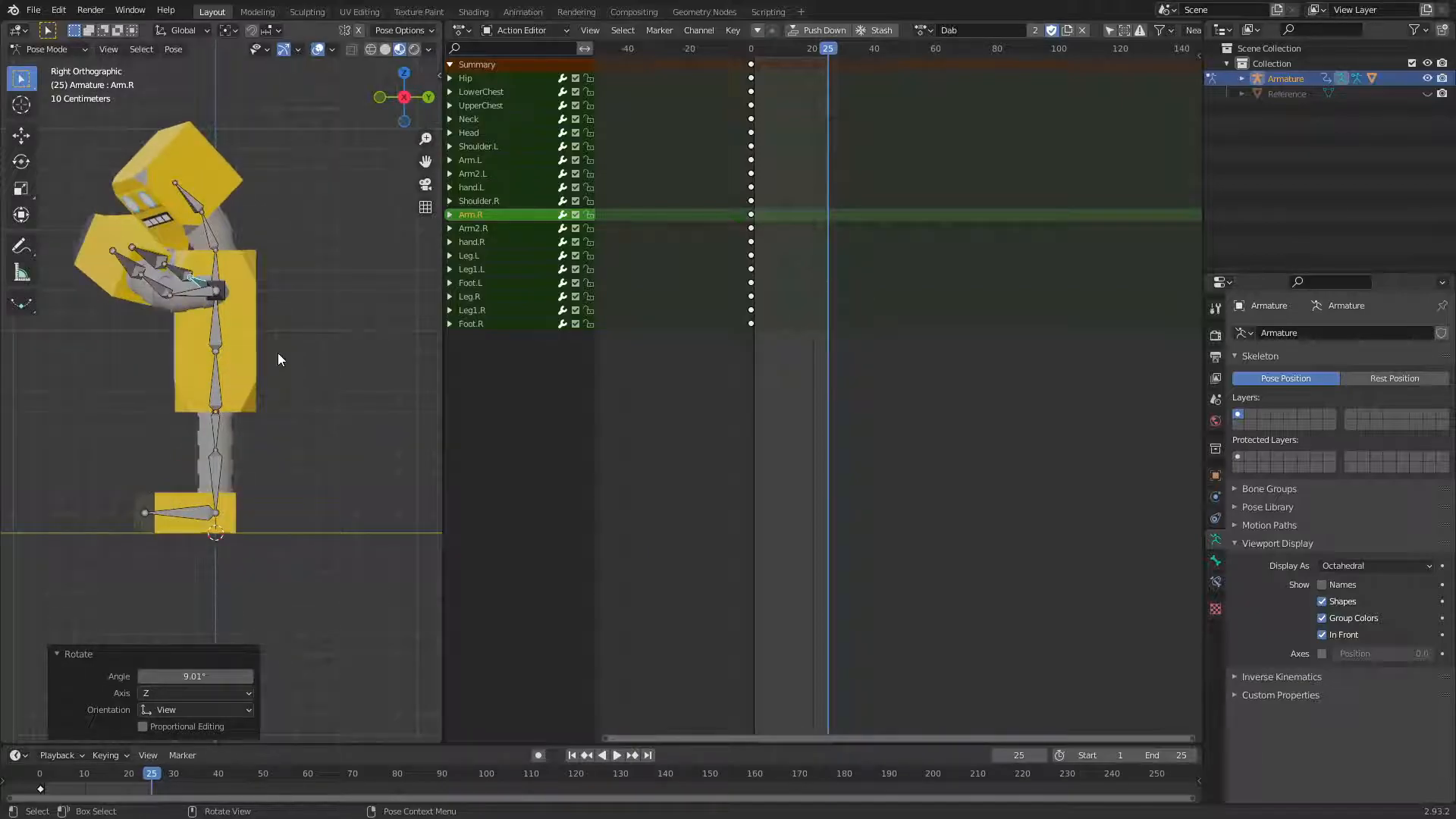
# Rotate the Arm2.R bone 9.9° in top view to bend the outstretched arm, and check it from several sides
pyautogui.press('KP_7')
pyautogui.click(95, 430)
pyautogui.press('r')
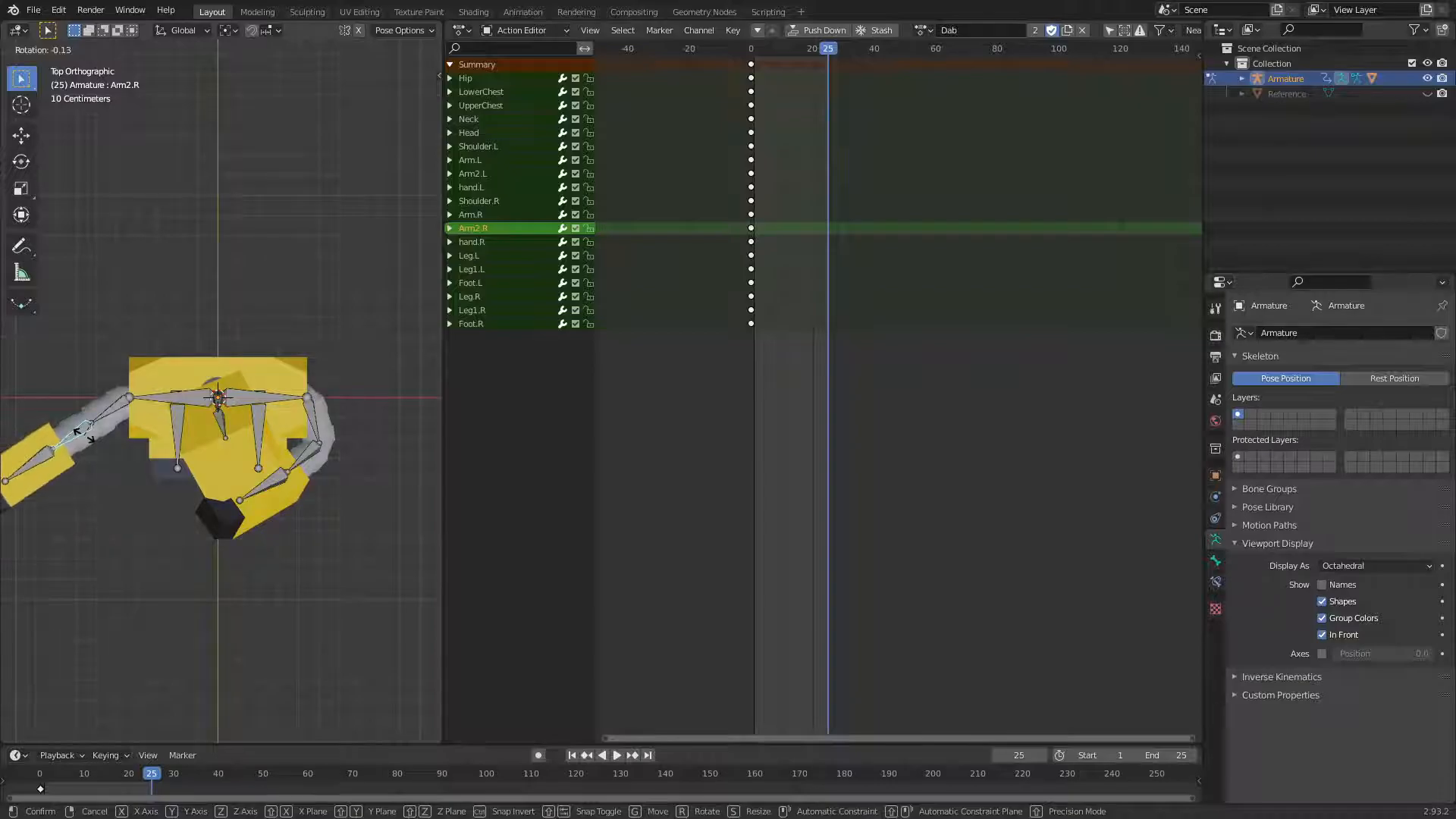
pyautogui.click(102, 467)
pyautogui.moveTo(206, 482); pyautogui.dragTo(316, 417, button='middle')
pyautogui.press('KP_3')
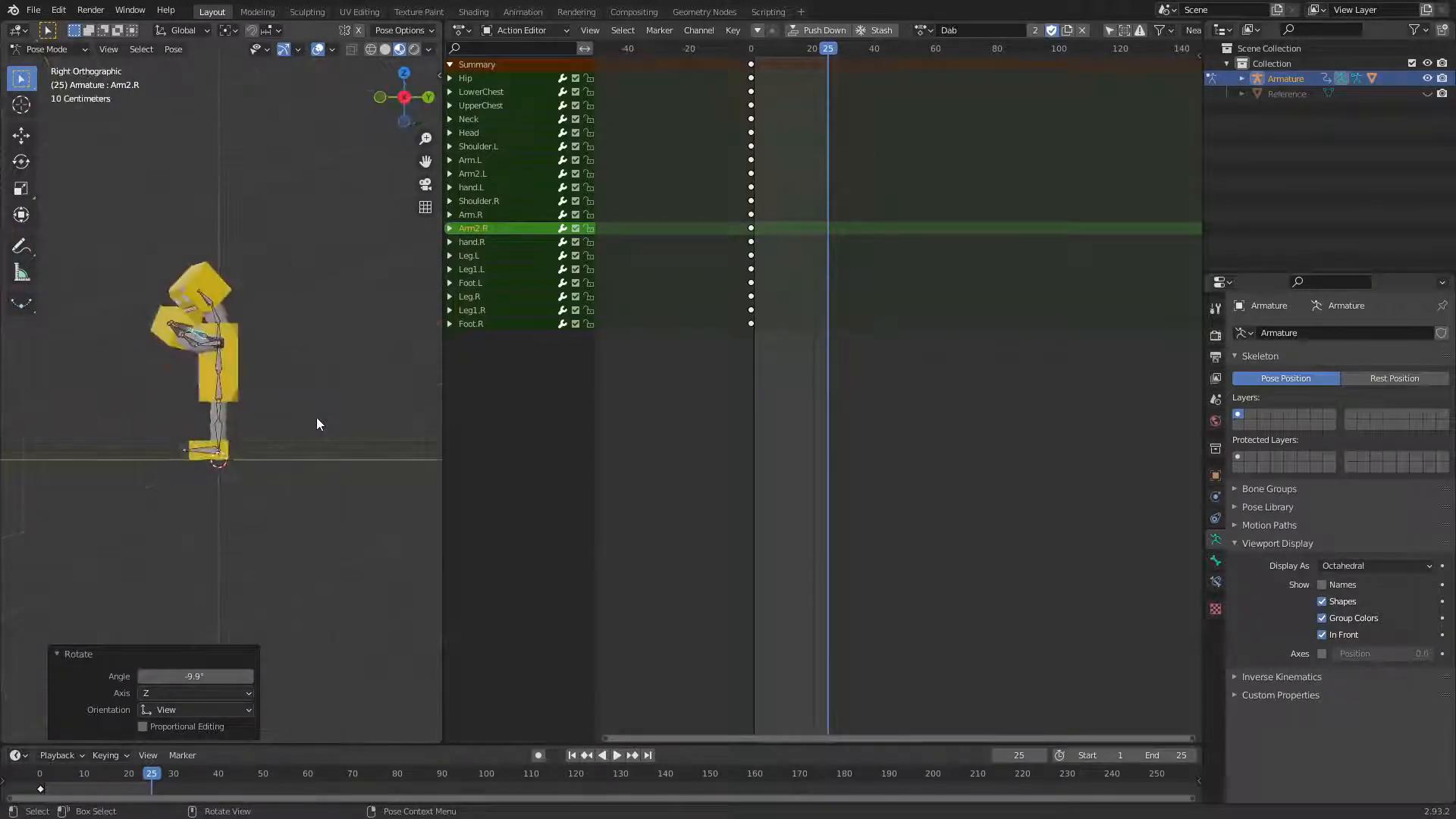
pyautogui.press('ctrl+KP_3')
pyautogui.press('KP_1')
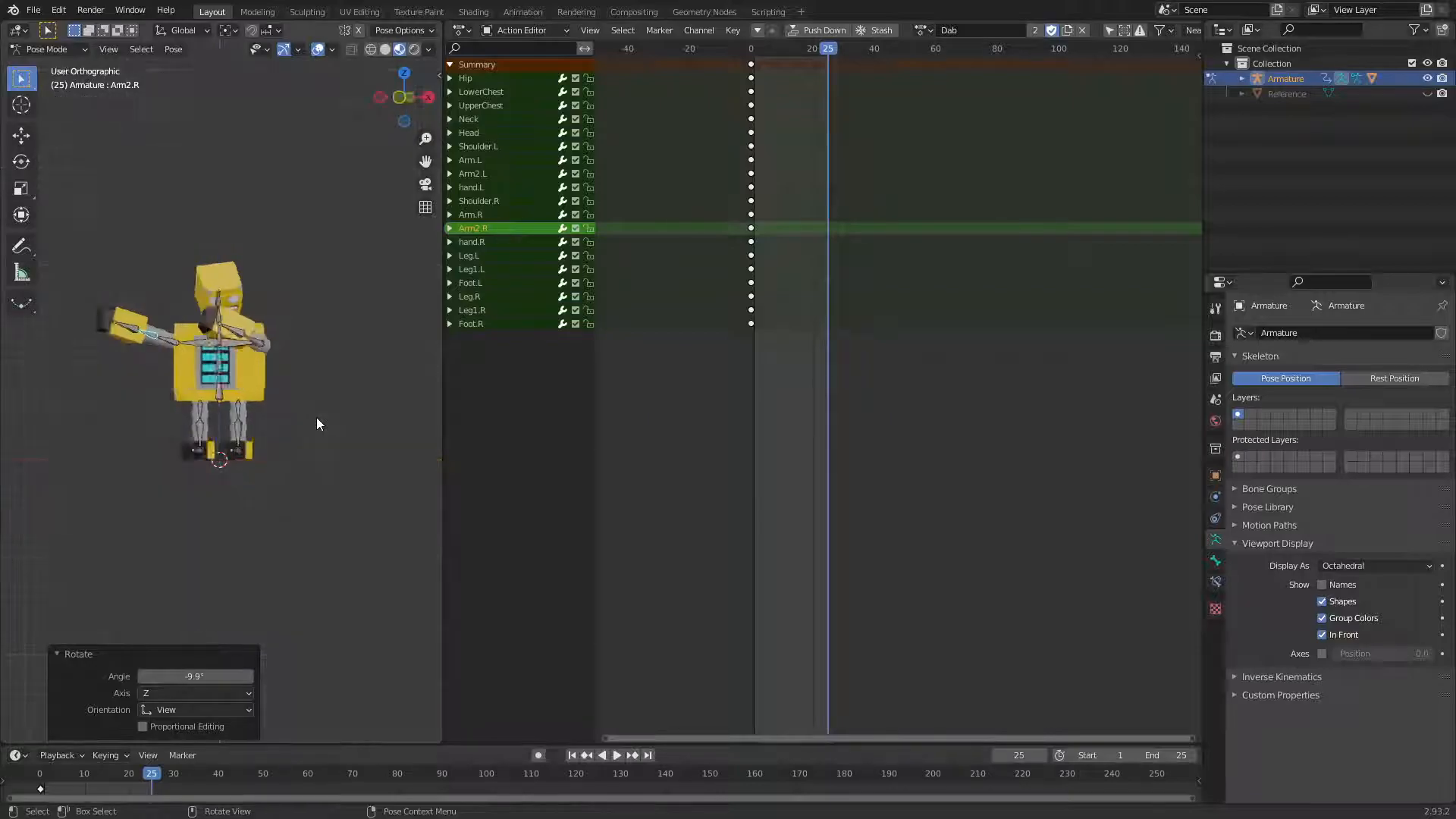
pyautogui.press('ctrl+KP_1')
pyautogui.press('KP_1')
pyautogui.press('KP_7')
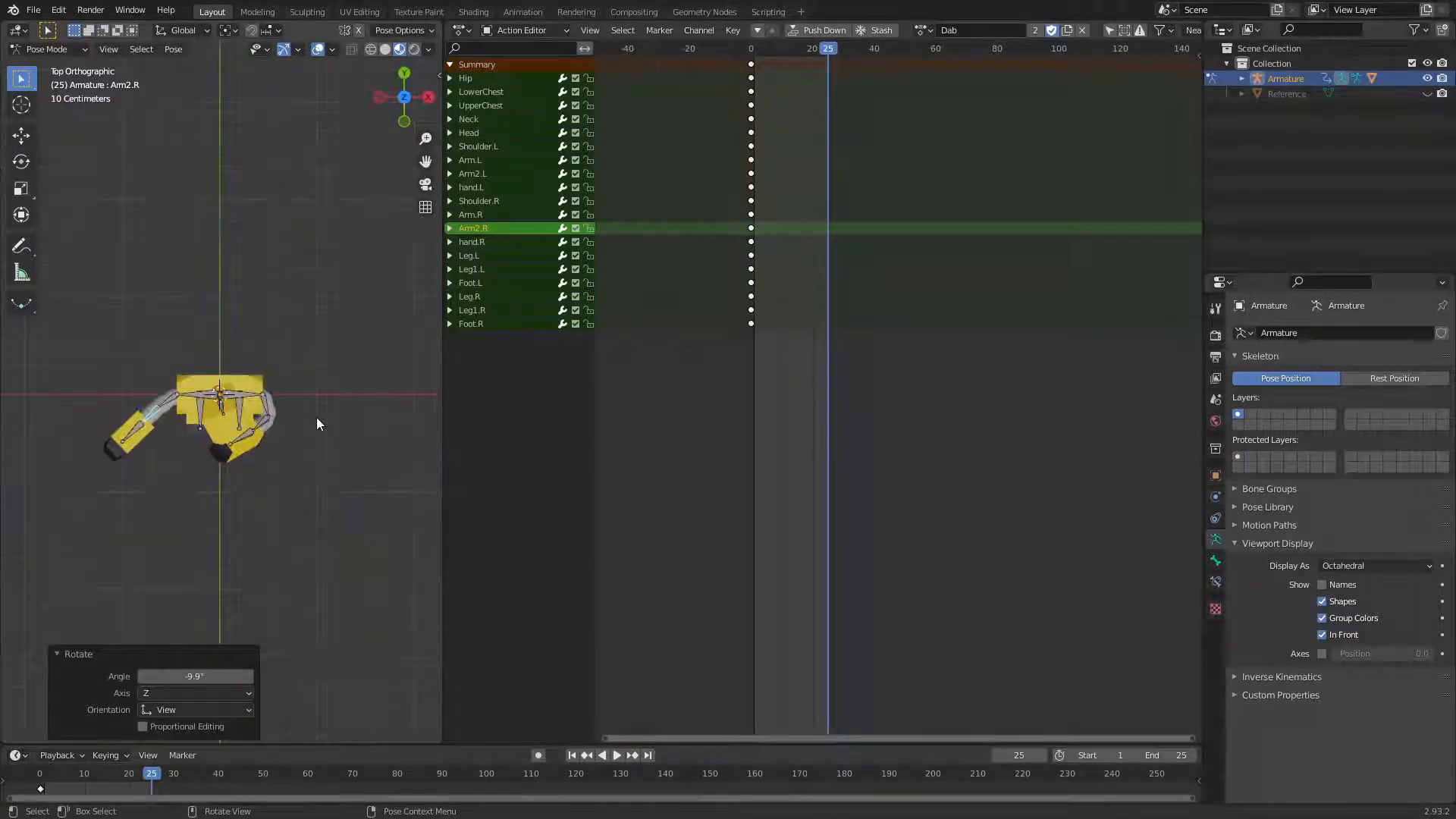
# Fine-tune the rotation of the Arm2.L and hand.L bones in top view and inspect the pose at an angle
pyautogui.scroll(3, 315, 455)
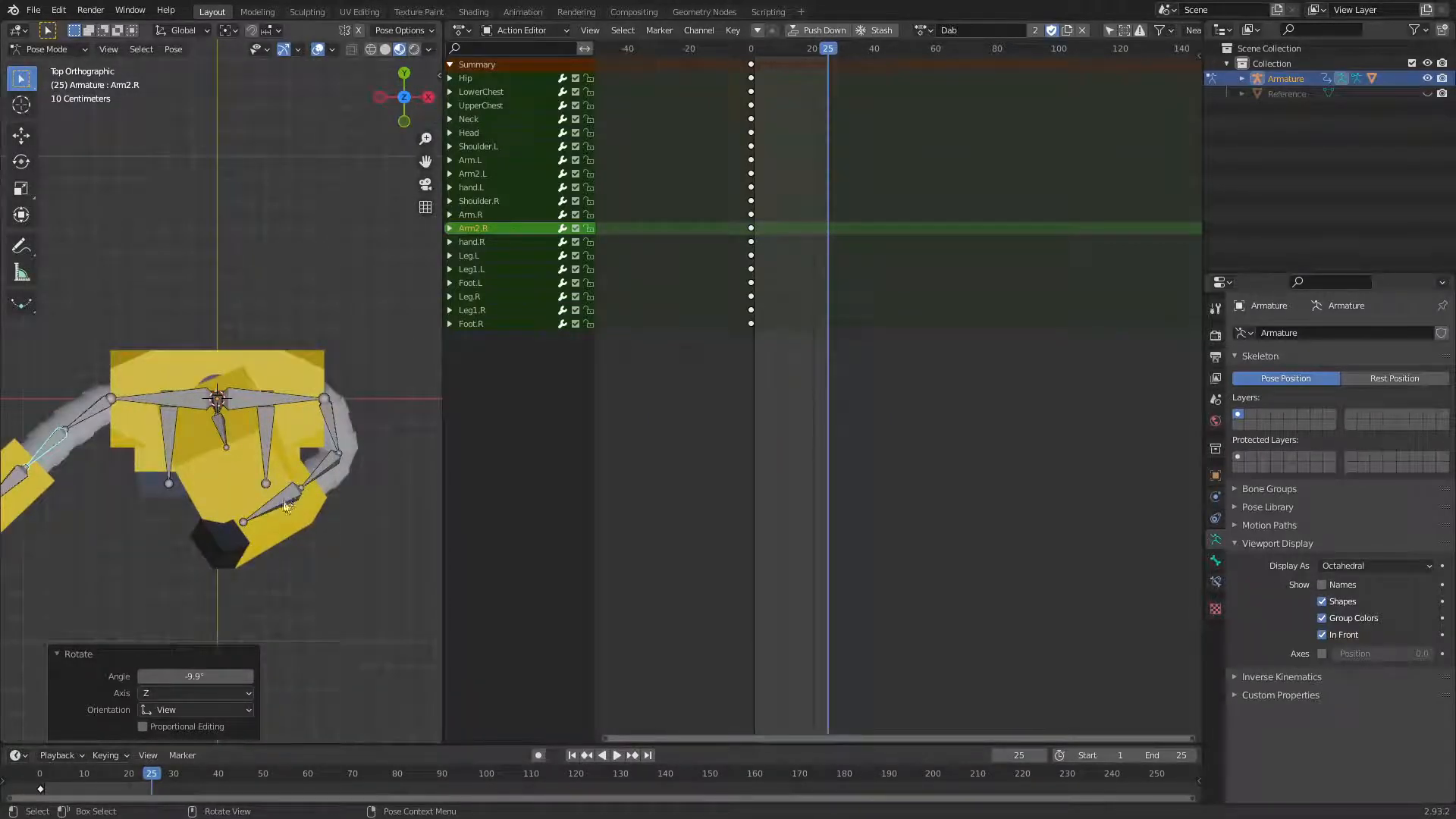
pyautogui.click(328, 465)
pyautogui.press('r')
pyautogui.click(307, 493)
pyautogui.click(289, 513)
pyautogui.press('r')
pyautogui.click(280, 513)
pyautogui.moveTo(281, 517); pyautogui.dragTo(365, 505, button='middle')
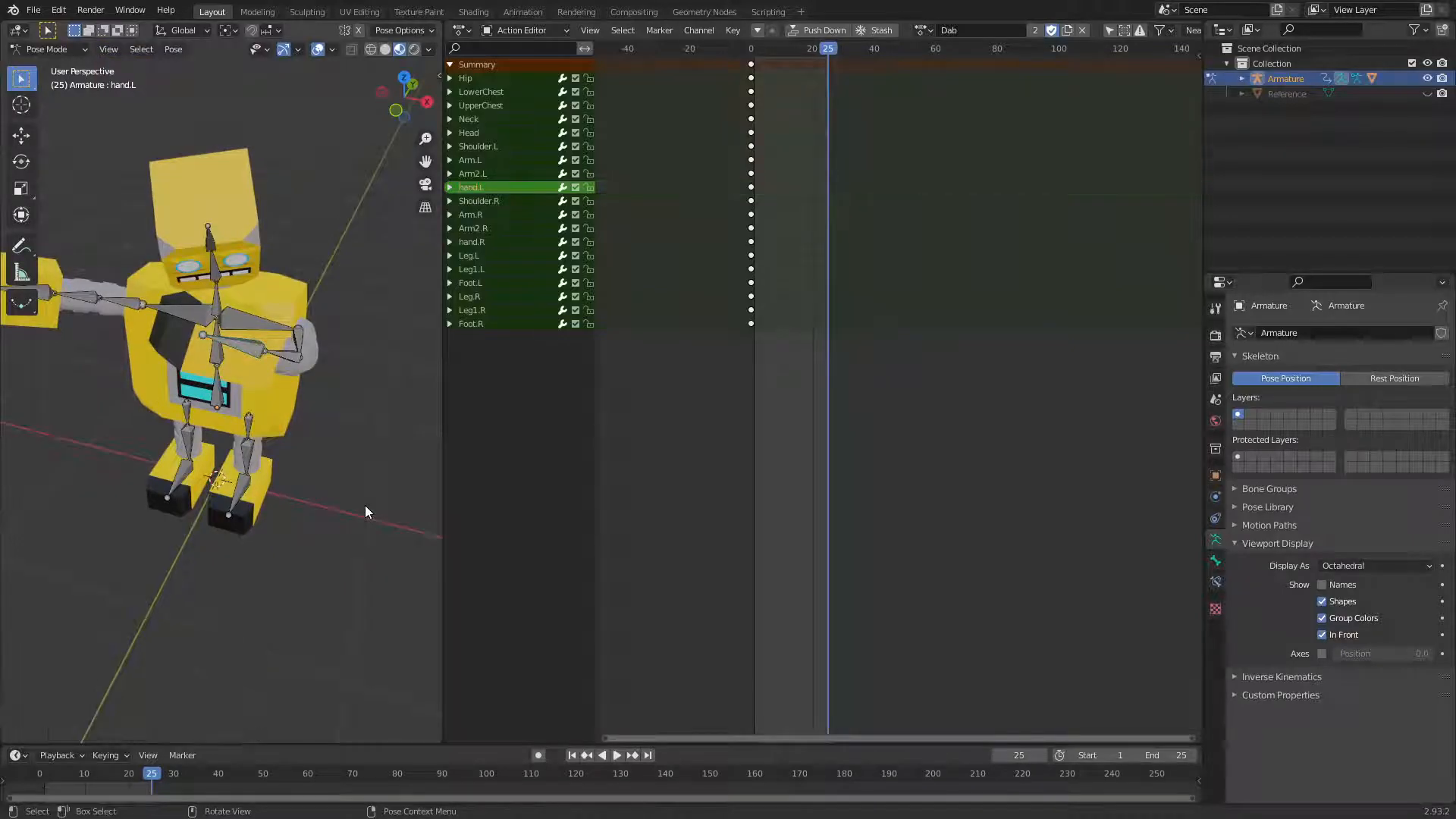
# Check the whole dab pose from the front and save the Character-Robot.blend file
pyautogui.press('KP_1')
pyautogui.scroll(-2, 325, 456)
pyautogui.hotkey('ctrl', 's')
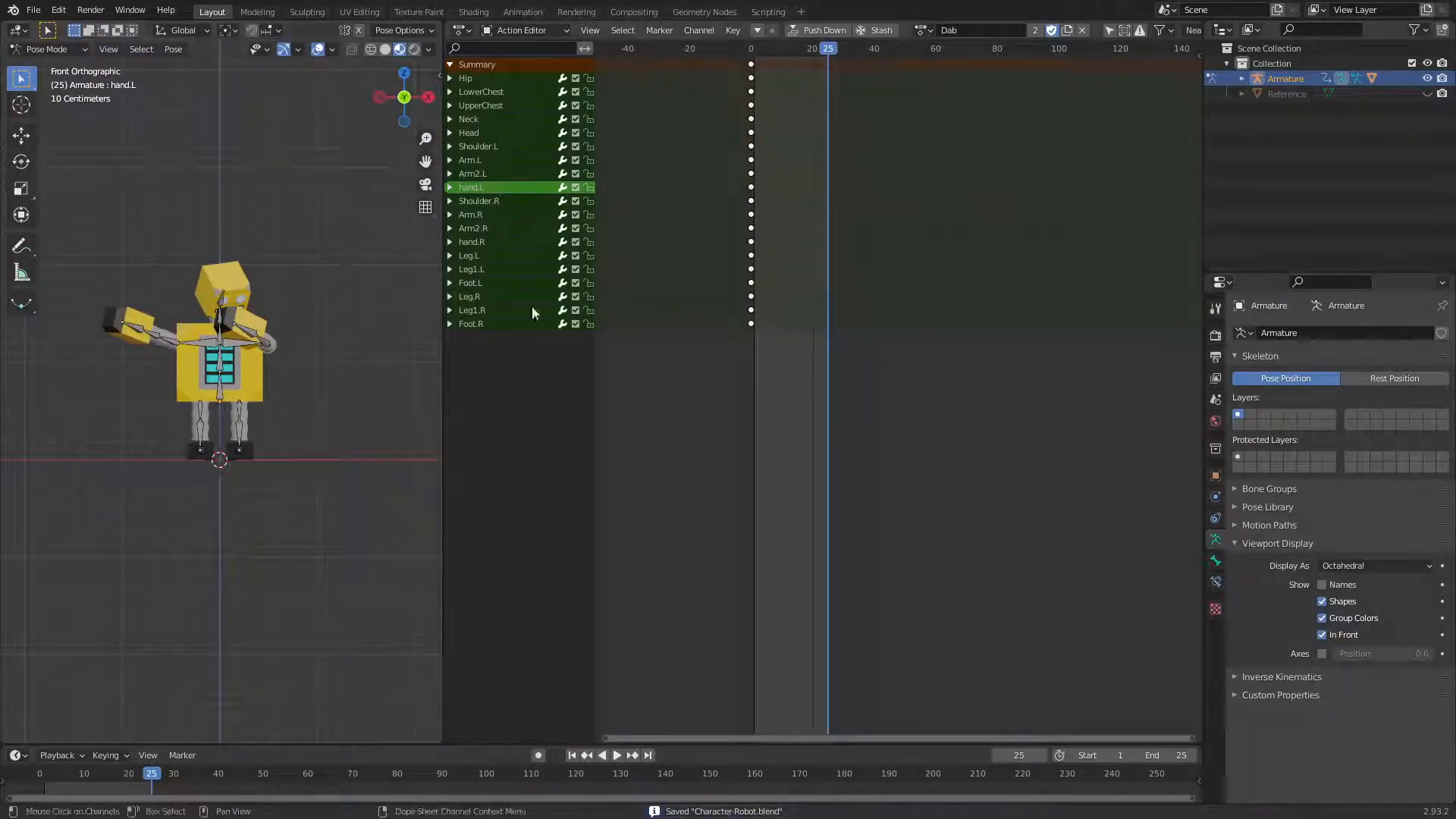
# Preview the Dab action, and undo the frame changes to recover the unkeyed dab pose at frame 25
pyautogui.click(618, 754)
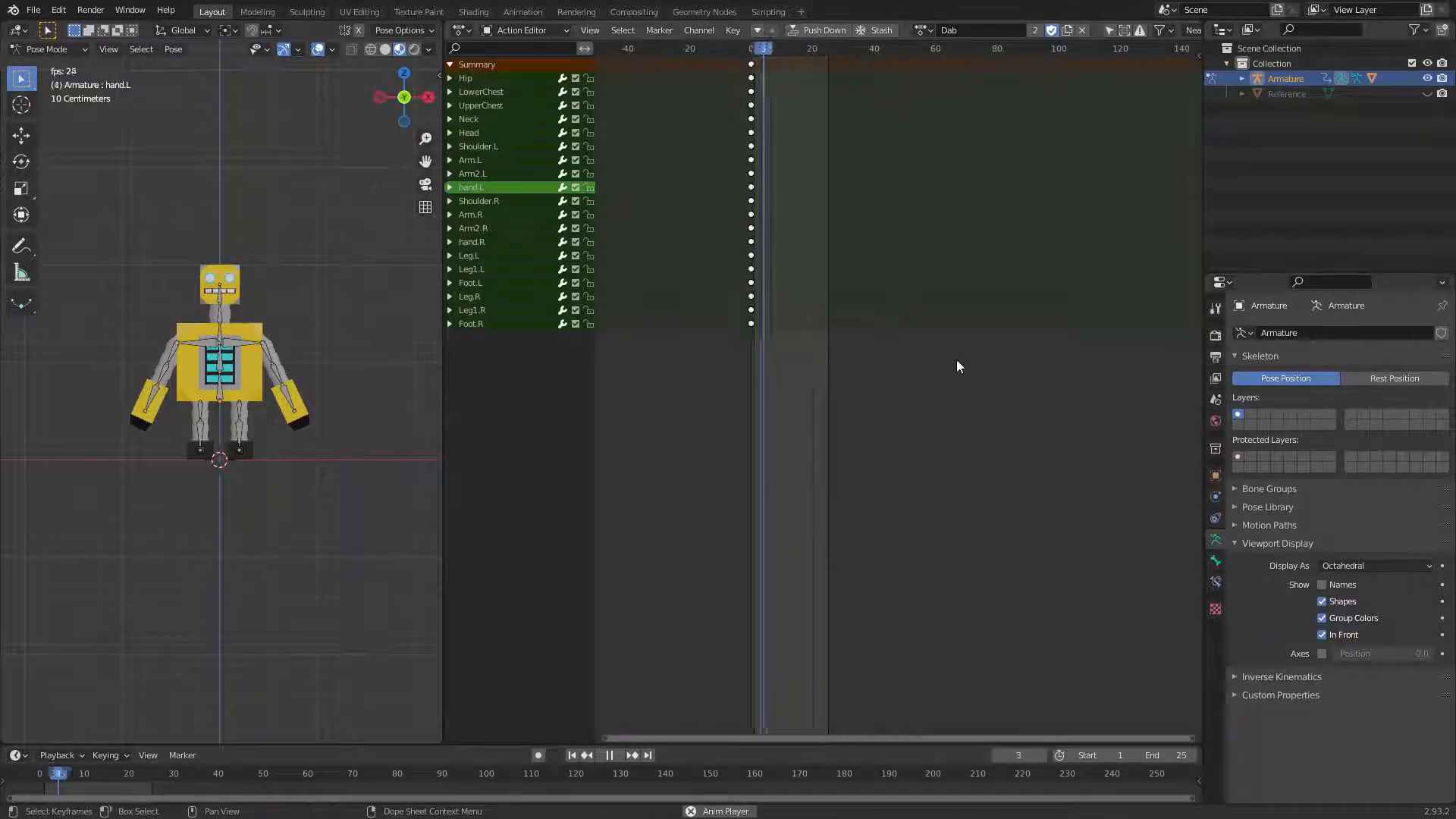
pyautogui.click(611, 754)
pyautogui.moveTo(791, 48); pyautogui.dragTo(828, 62)
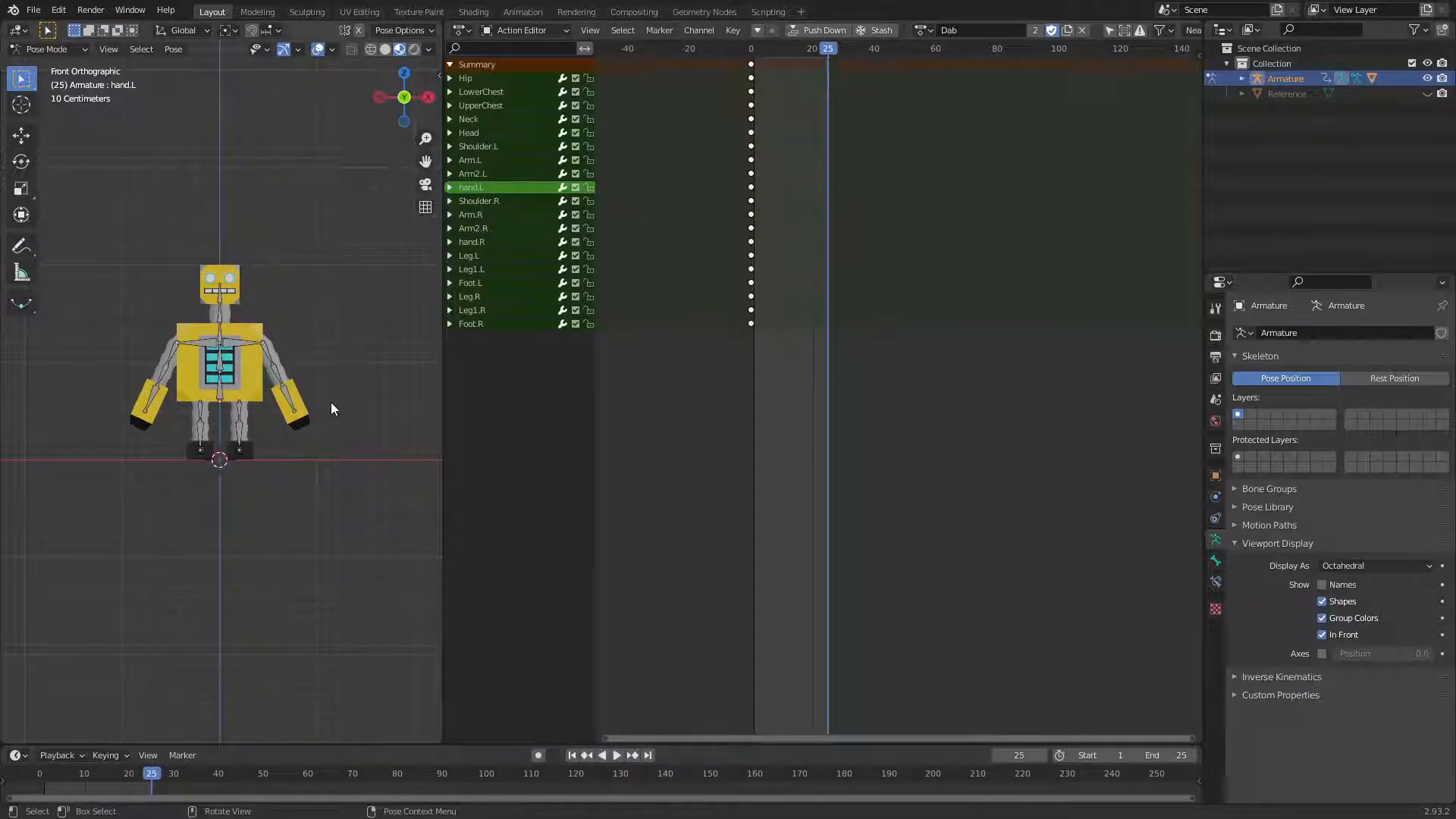
pyautogui.hotkey('ctrl', 'z')
pyautogui.hotkey('ctrl', 'z')
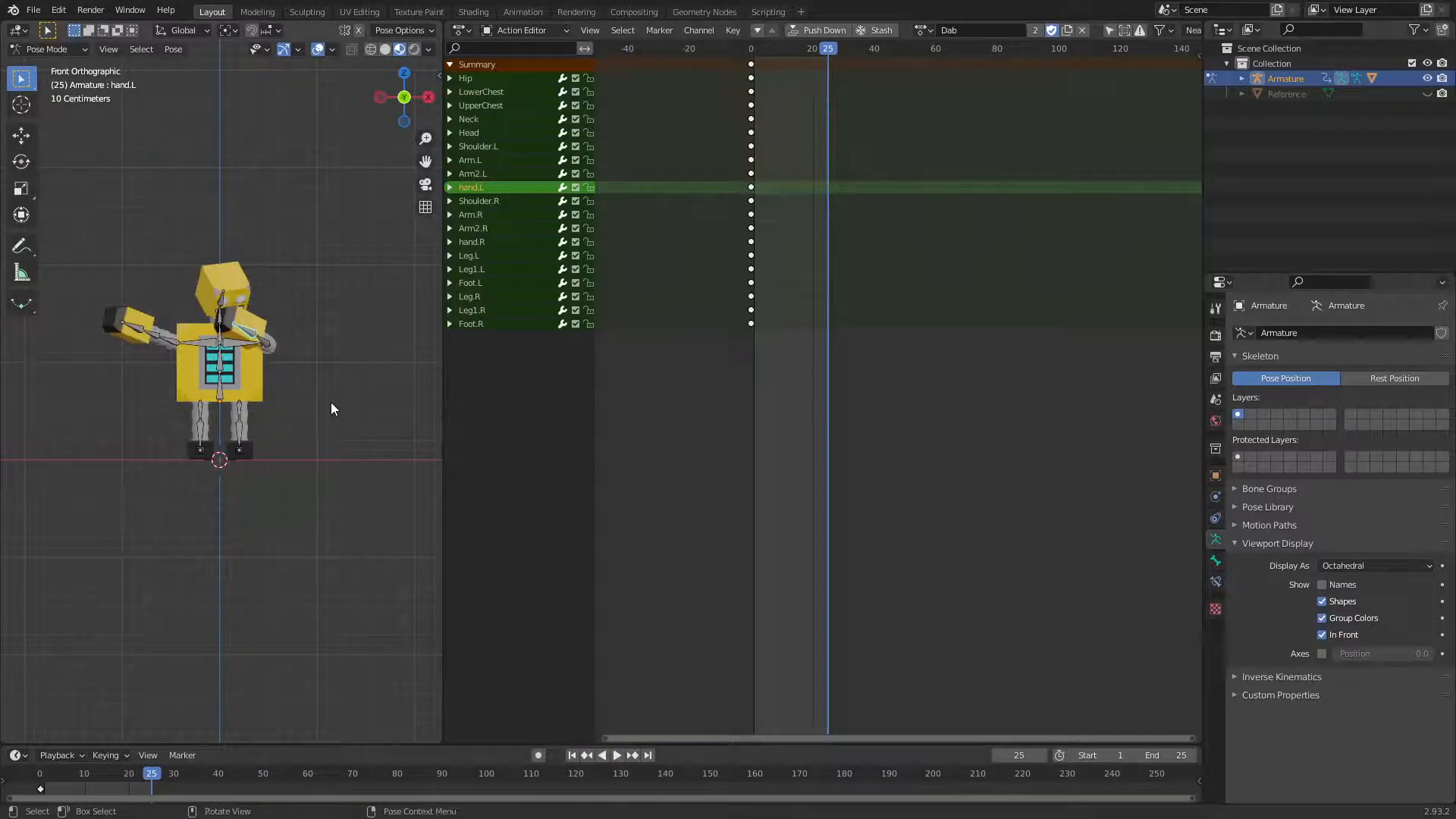
# Insert a keyframe for all bones at frame 25 and play back the Dab action
pyautogui.hotkey('alt', 'a')
pyautogui.press('a')
pyautogui.press('i')
pyautogui.click(336, 399)
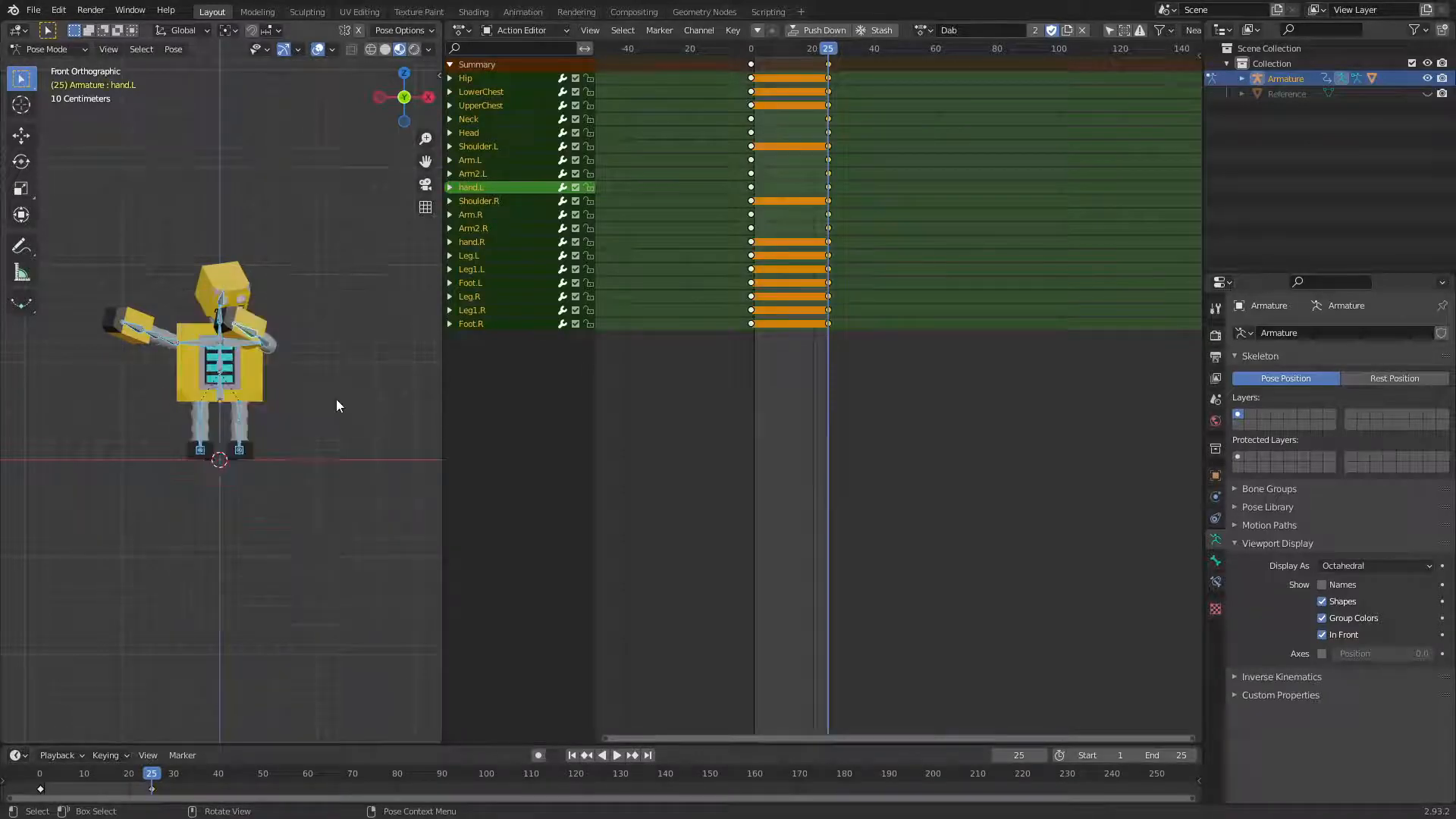
pyautogui.click(616, 756)
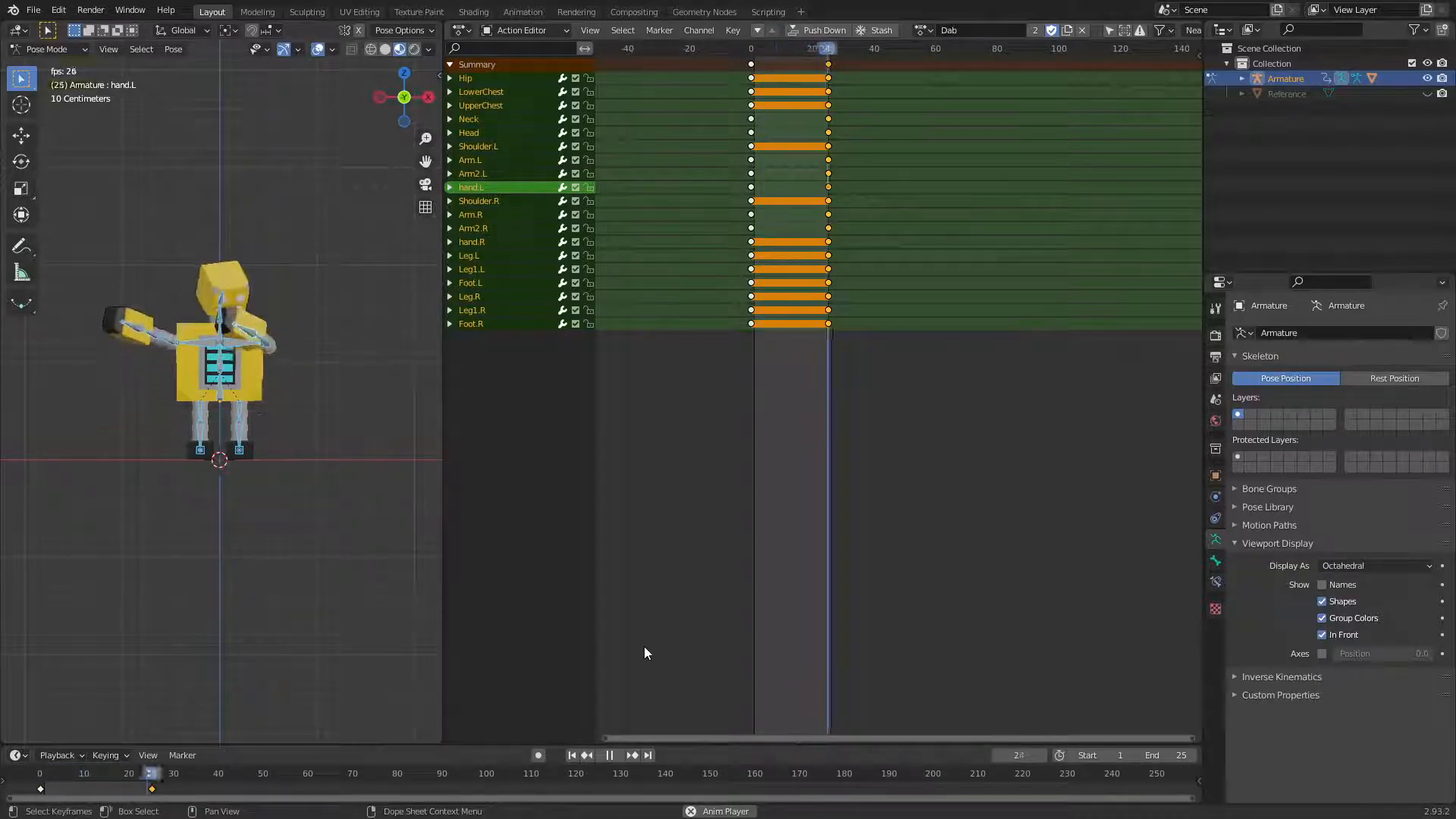
pyautogui.press('space')
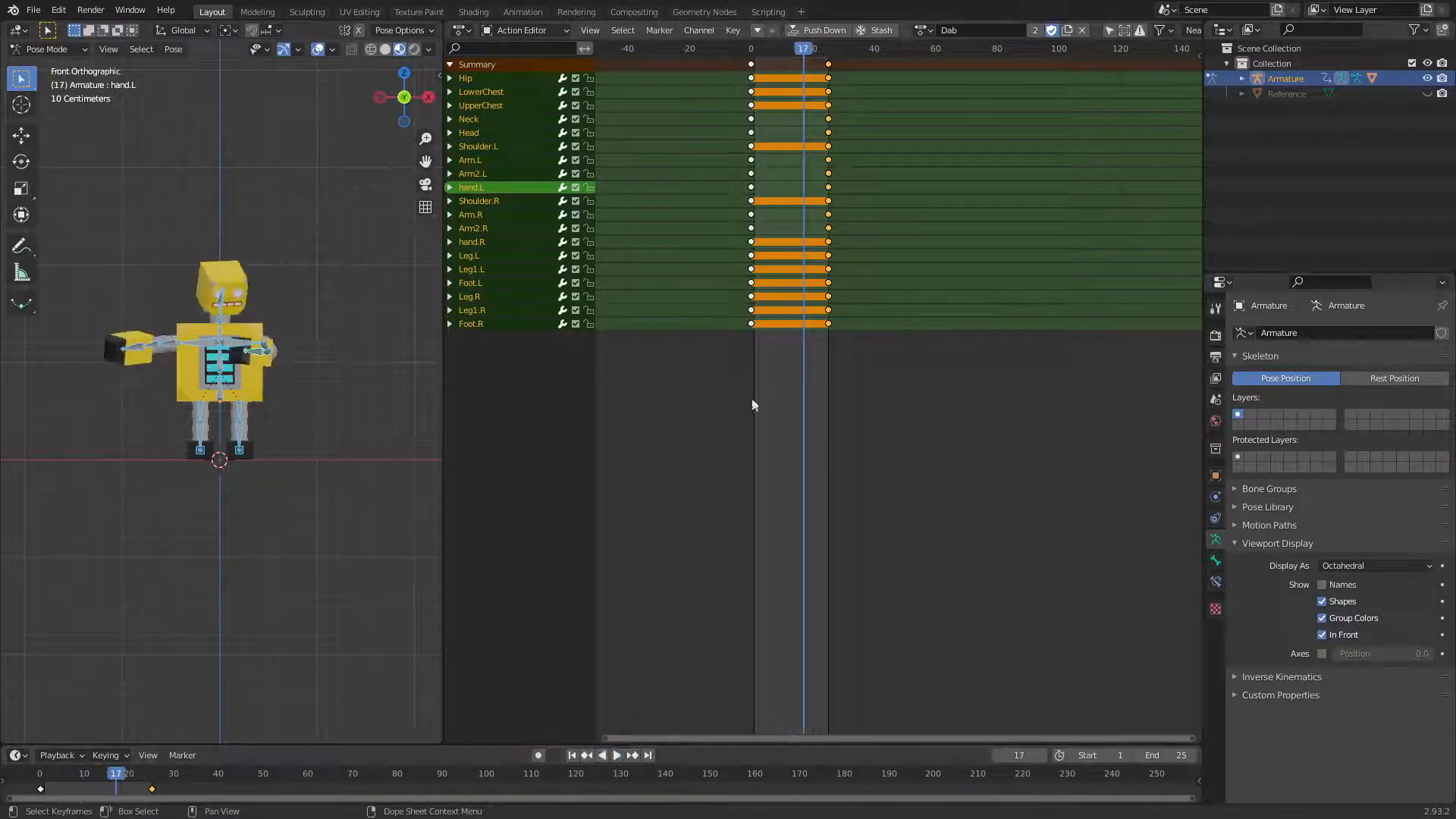
# Copy the dab pose of all bones at frame 25 and try to paste it at frame 12
pyautogui.moveTo(803, 49); pyautogui.dragTo(827, 63)
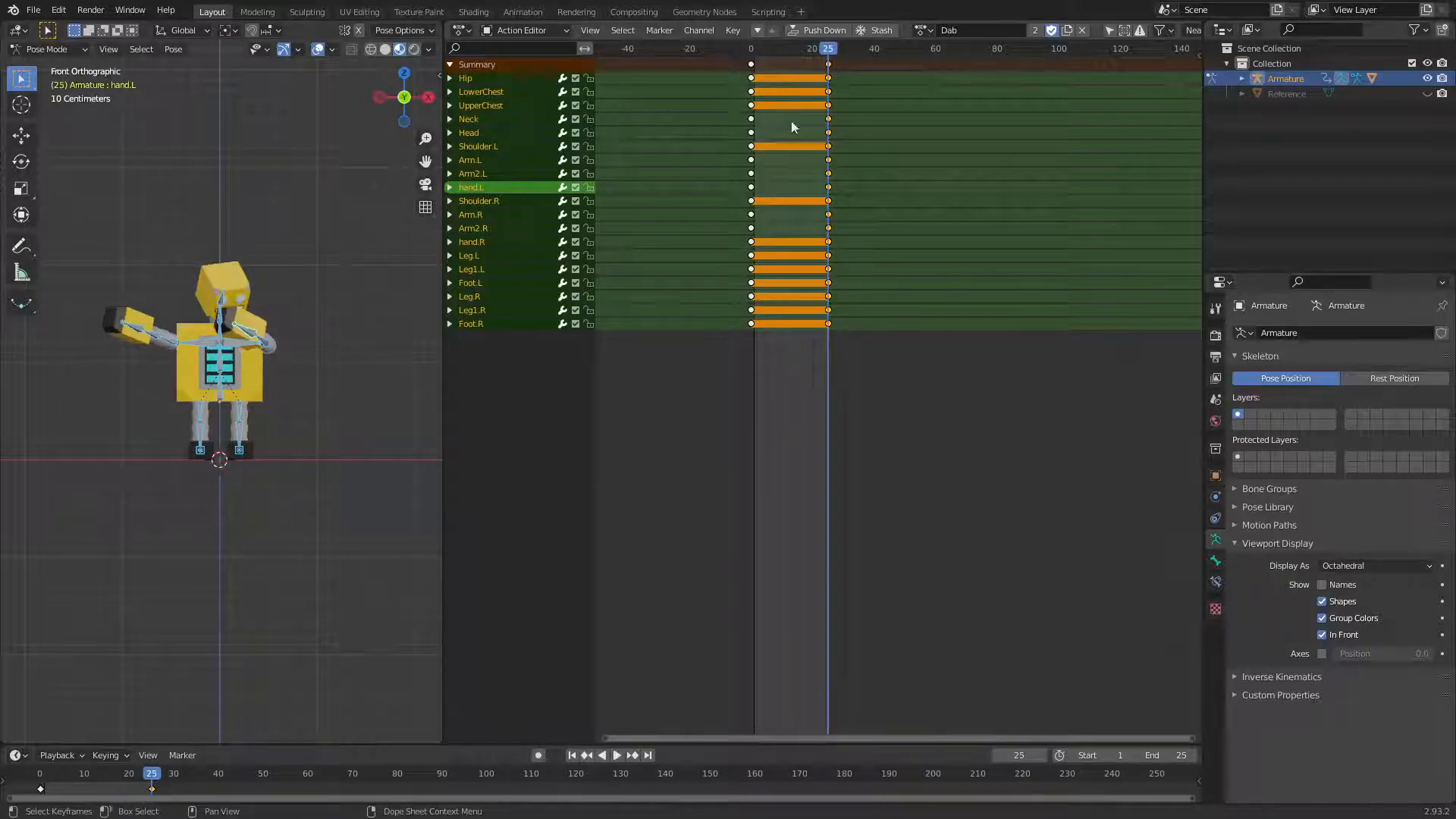
pyautogui.click(317, 480)
pyautogui.press('a')
pyautogui.hotkey('ctrl', 'c')
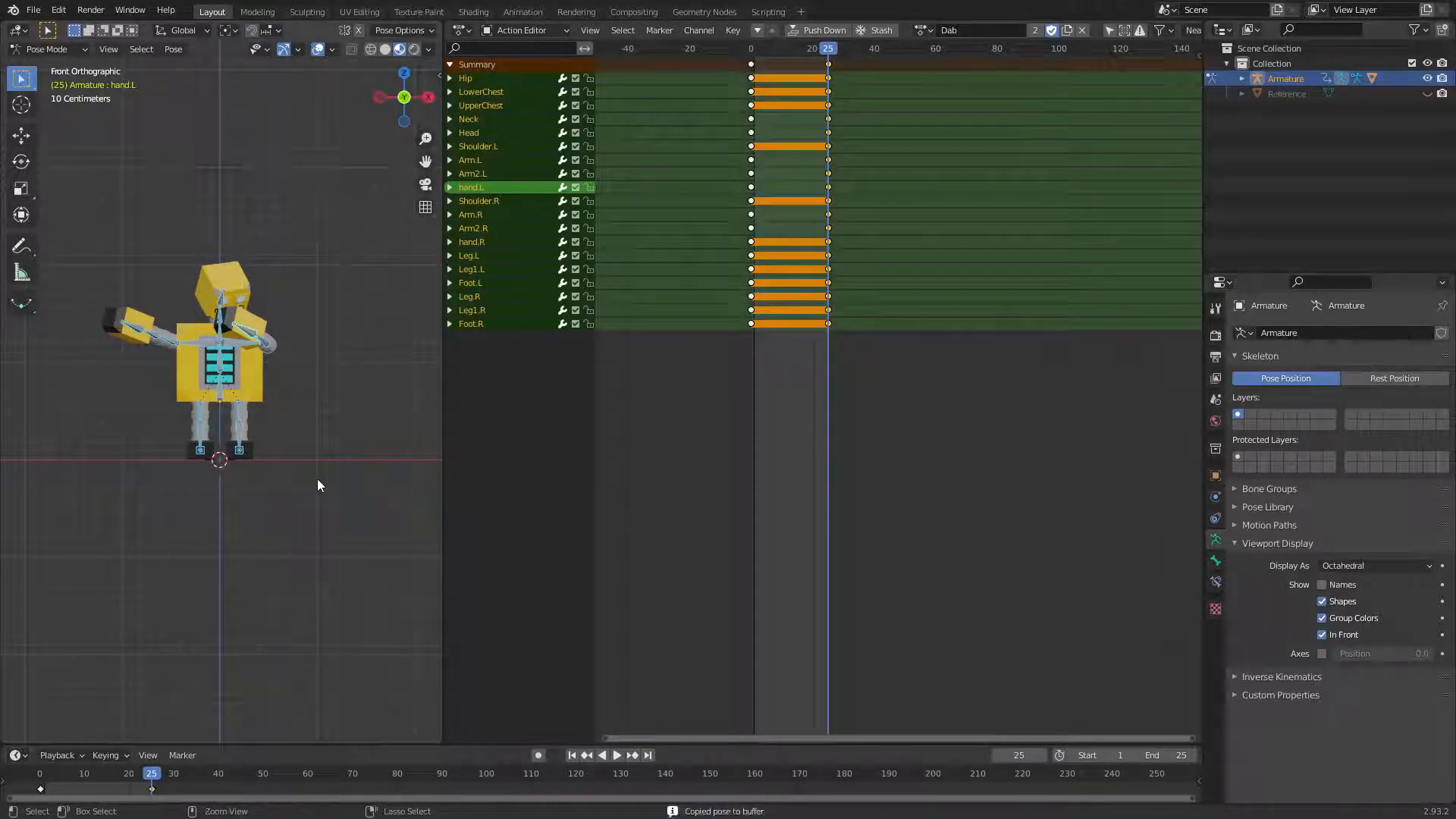
pyautogui.press('space')
pyautogui.moveTo(790, 55); pyautogui.dragTo(787, 57)
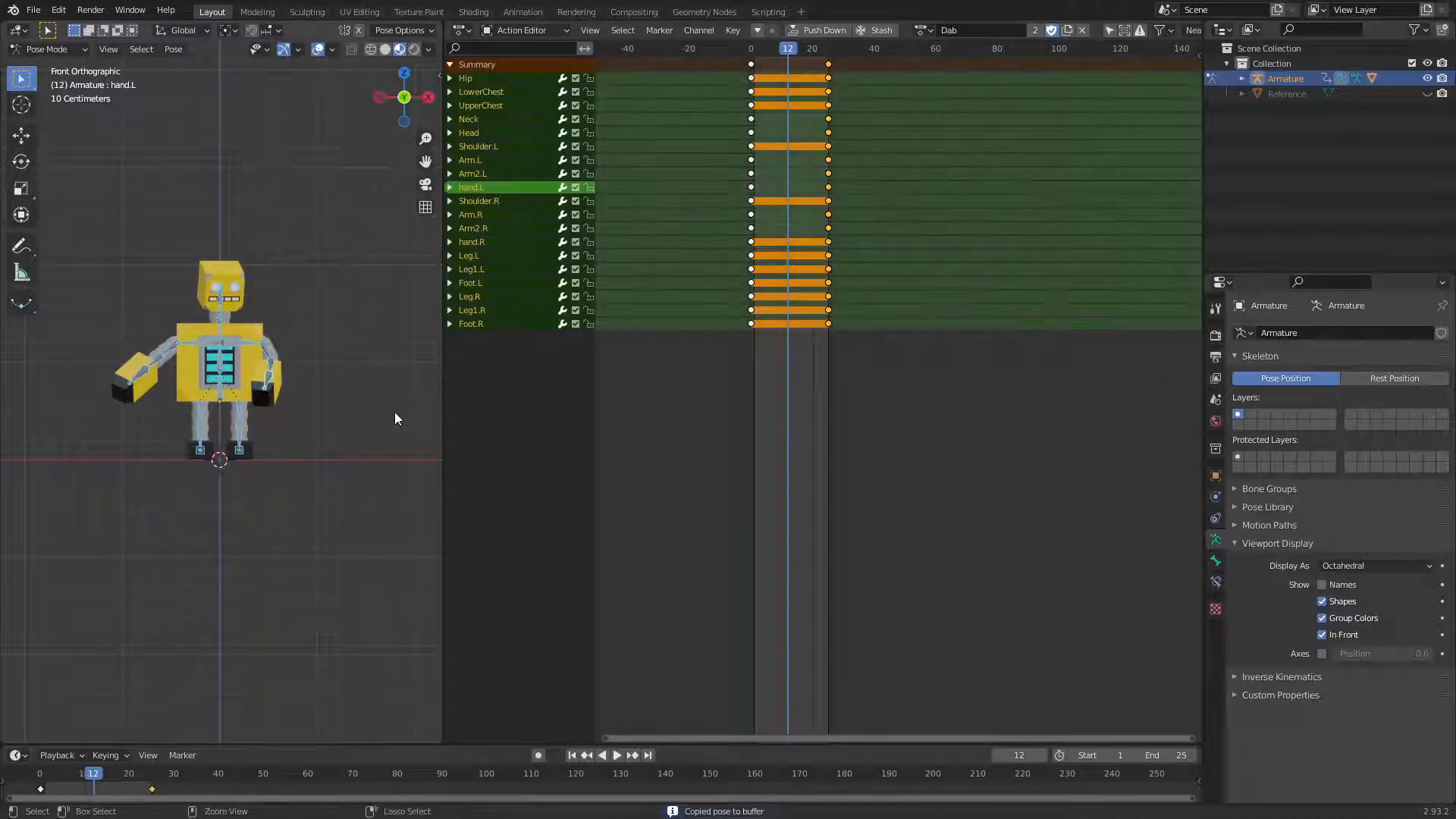
pyautogui.hotkey('ctrl', 'shift', 'v')
# Copy the start pose from frame 0 and key it on all bones at frame 25 with Location, Rotation & Scale
pyautogui.press('Down')
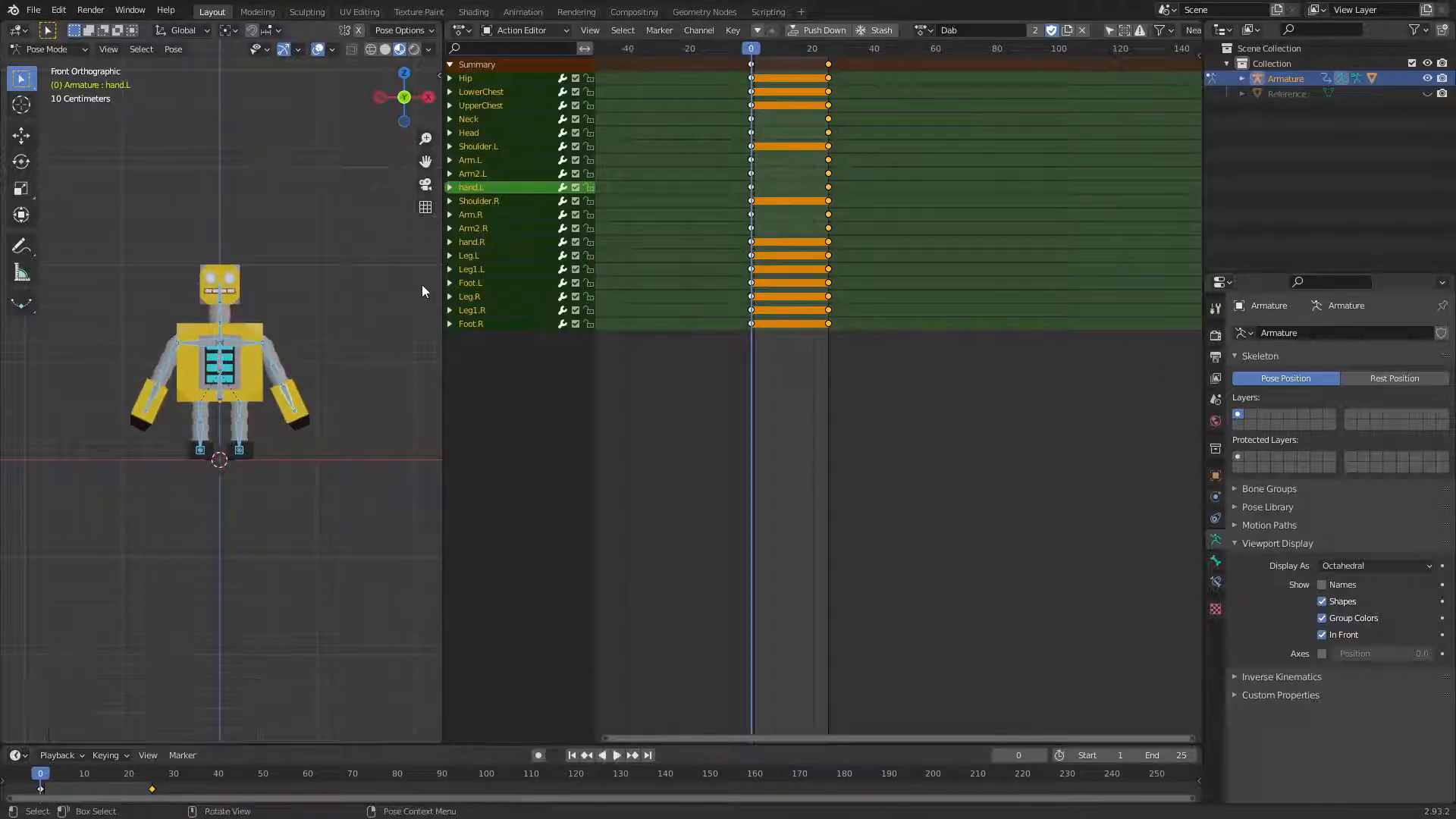
pyautogui.hotkey('ctrl', 'c')
pyautogui.press('space')
pyautogui.press('space')
pyautogui.press('Up')
pyautogui.press('a')
pyautogui.hotkey('ctrl', 'v')
pyautogui.press('i')
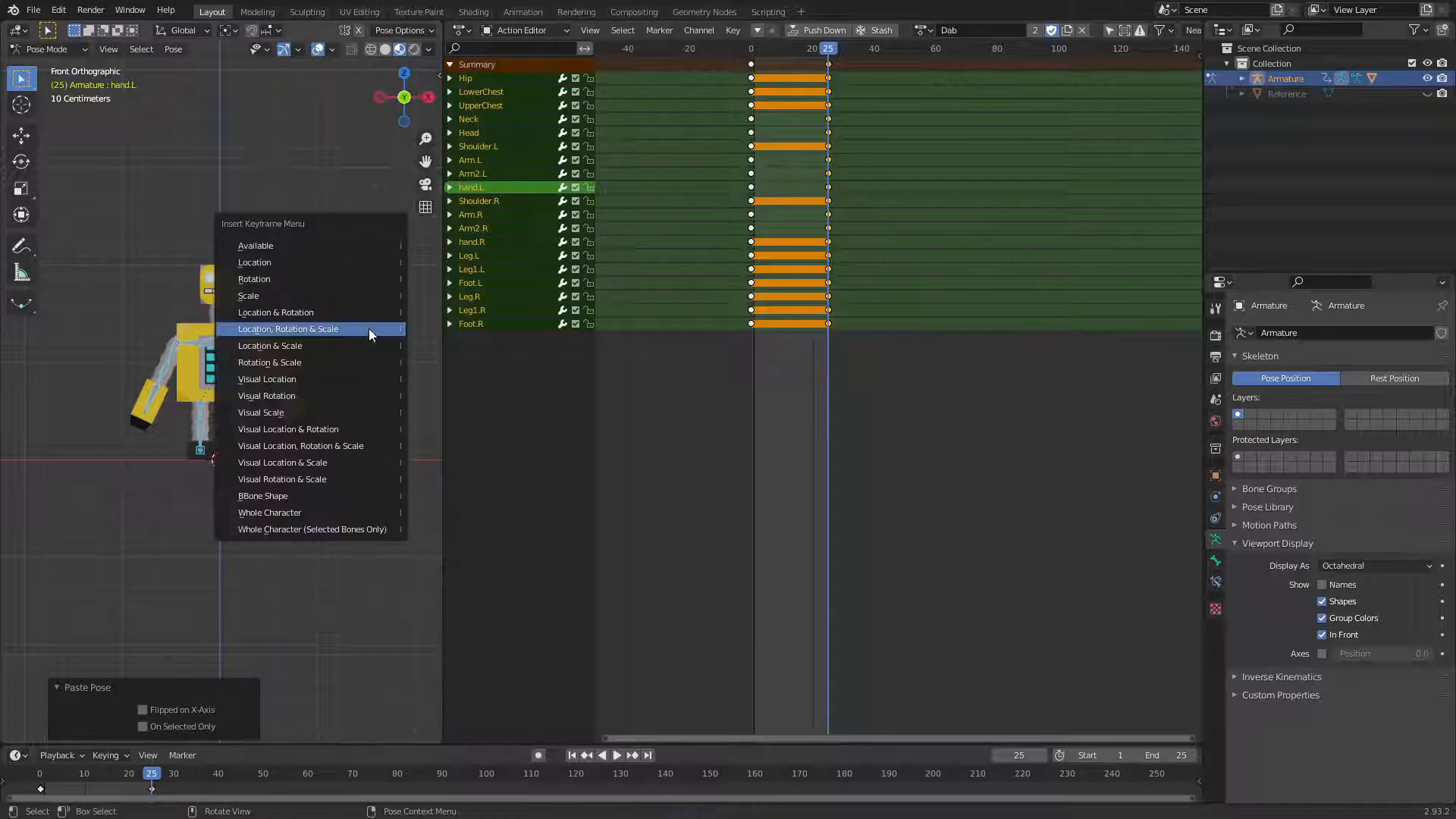
pyautogui.click(368, 329)
# Scrub through the Dab action and undo the start pose keyed at frame 25
pyautogui.moveTo(829, 50); pyautogui.dragTo(791, 52)
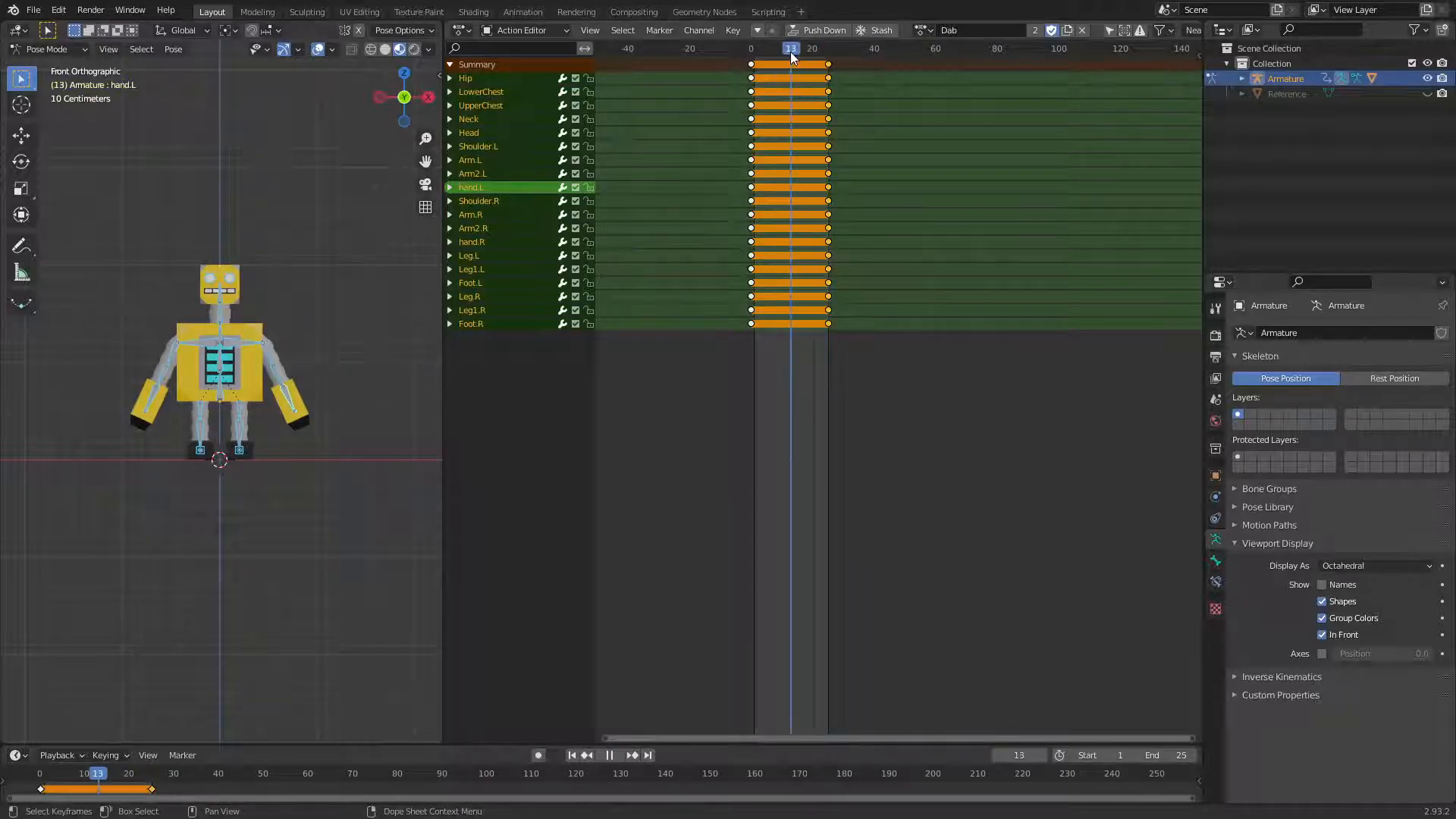
pyautogui.press('Up')
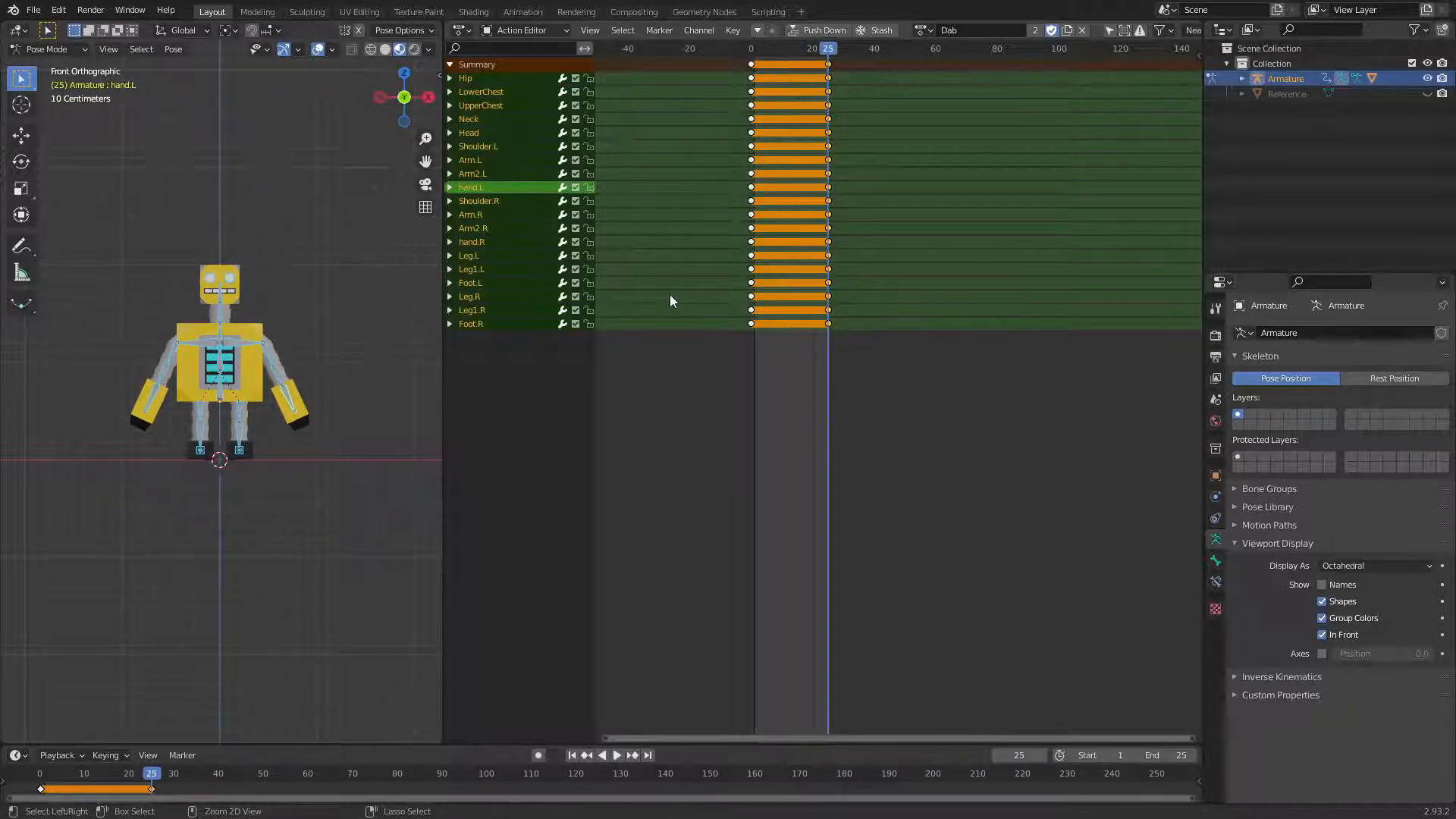
pyautogui.hotkey('ctrl', 'shift', 'v')
pyautogui.hotkey('ctrl', 'z')
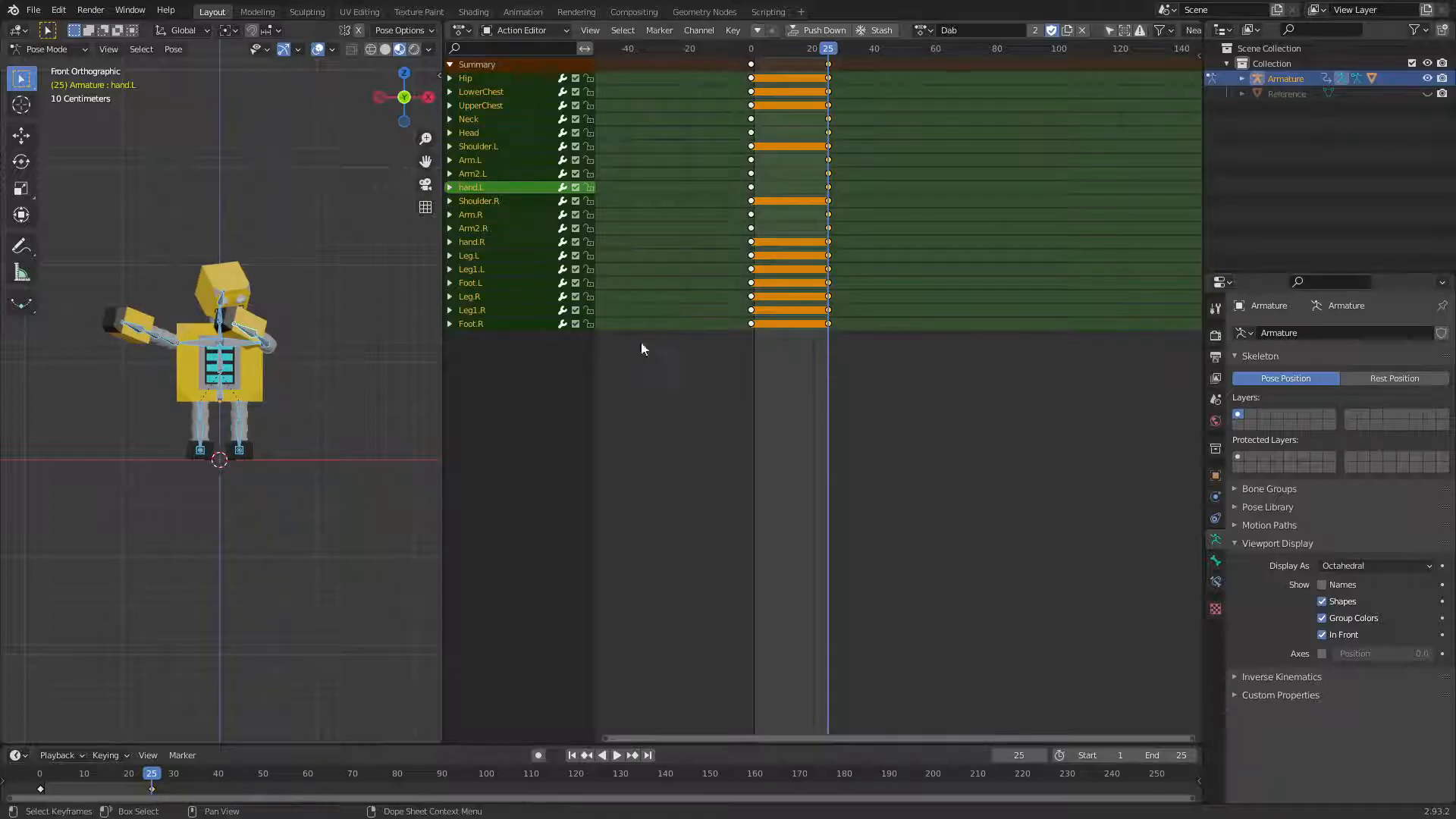
# Select all bones at frame 25 and copy the dab pose
pyautogui.click(395, 402)
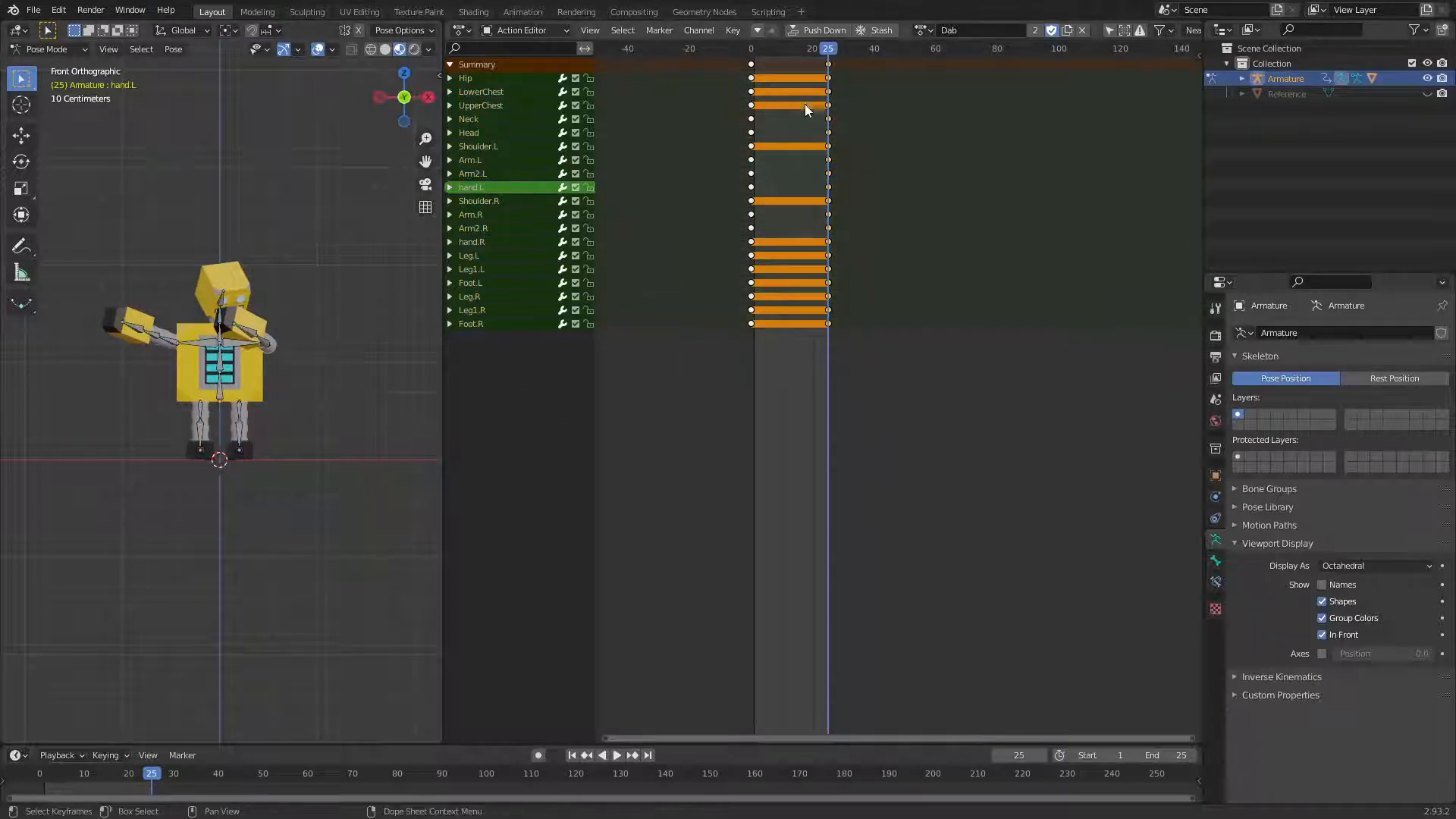
pyautogui.moveTo(829, 51)
pyautogui.mouseDown()
pyautogui.moveTo(791, 57)
pyautogui.moveTo(828, 58)
pyautogui.mouseUp()
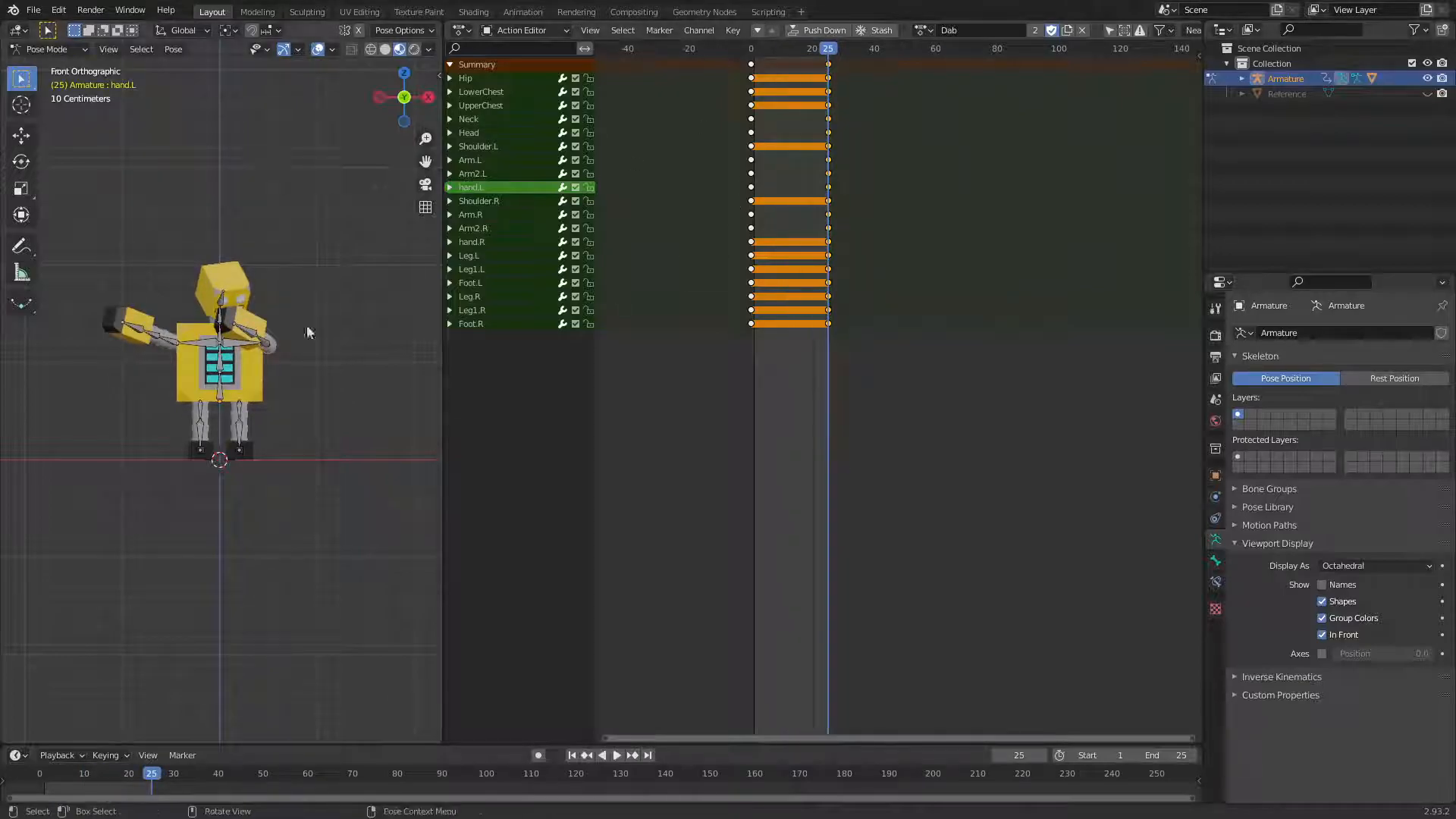
pyautogui.click(266, 338)
pyautogui.click(342, 371)
pyautogui.press('a')
pyautogui.hotkey('ctrl', 'c')
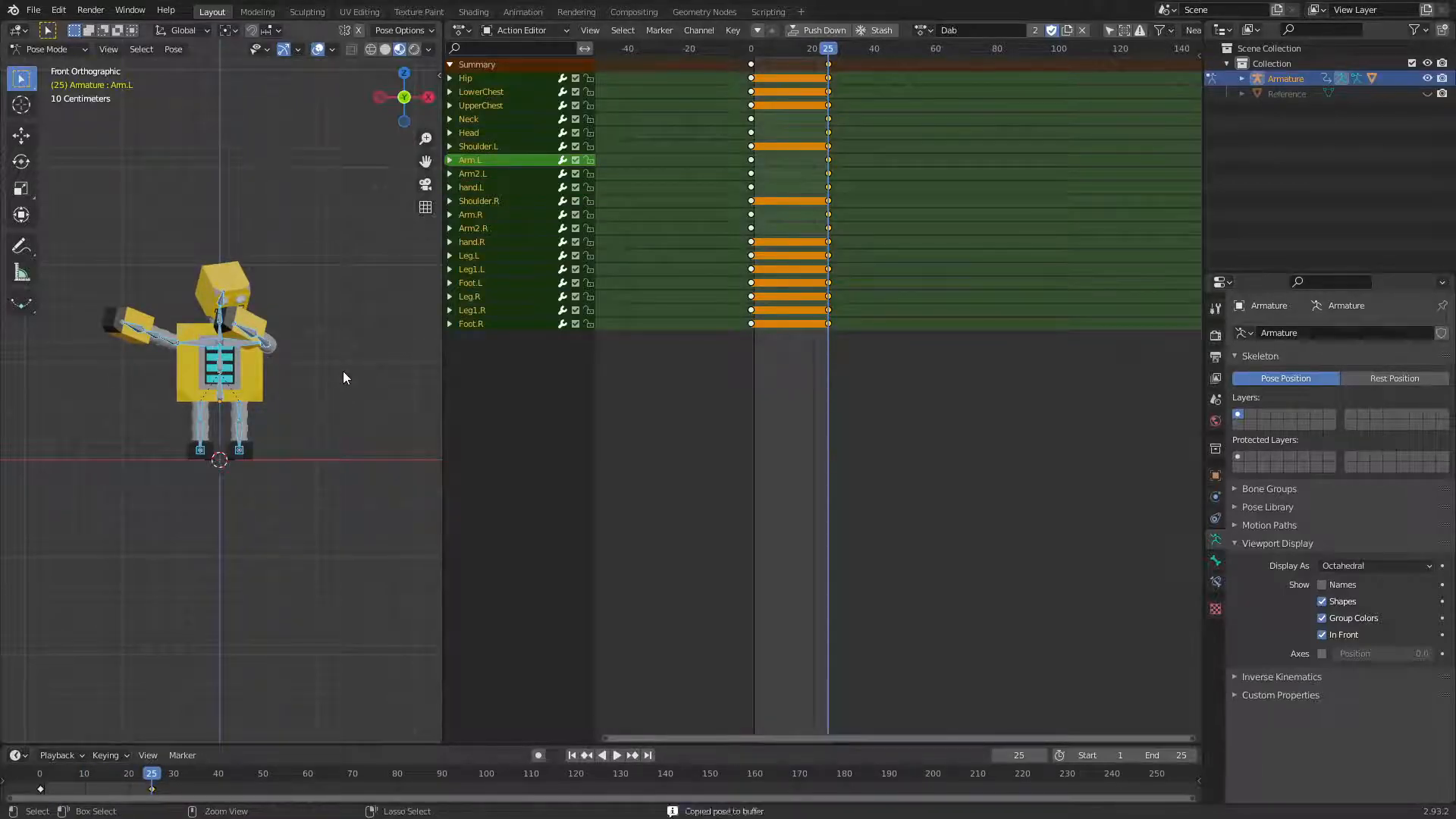
# Paste the copied dab pose on all bones at frame 12 and insert a Location, Rotation & Scale keyframe
pyautogui.moveTo(831, 53); pyautogui.dragTo(788, 61)
pyautogui.hotkey('alt', 'a')
pyautogui.press('a')
pyautogui.hotkey('ctrl', 'v')
pyautogui.press('i')
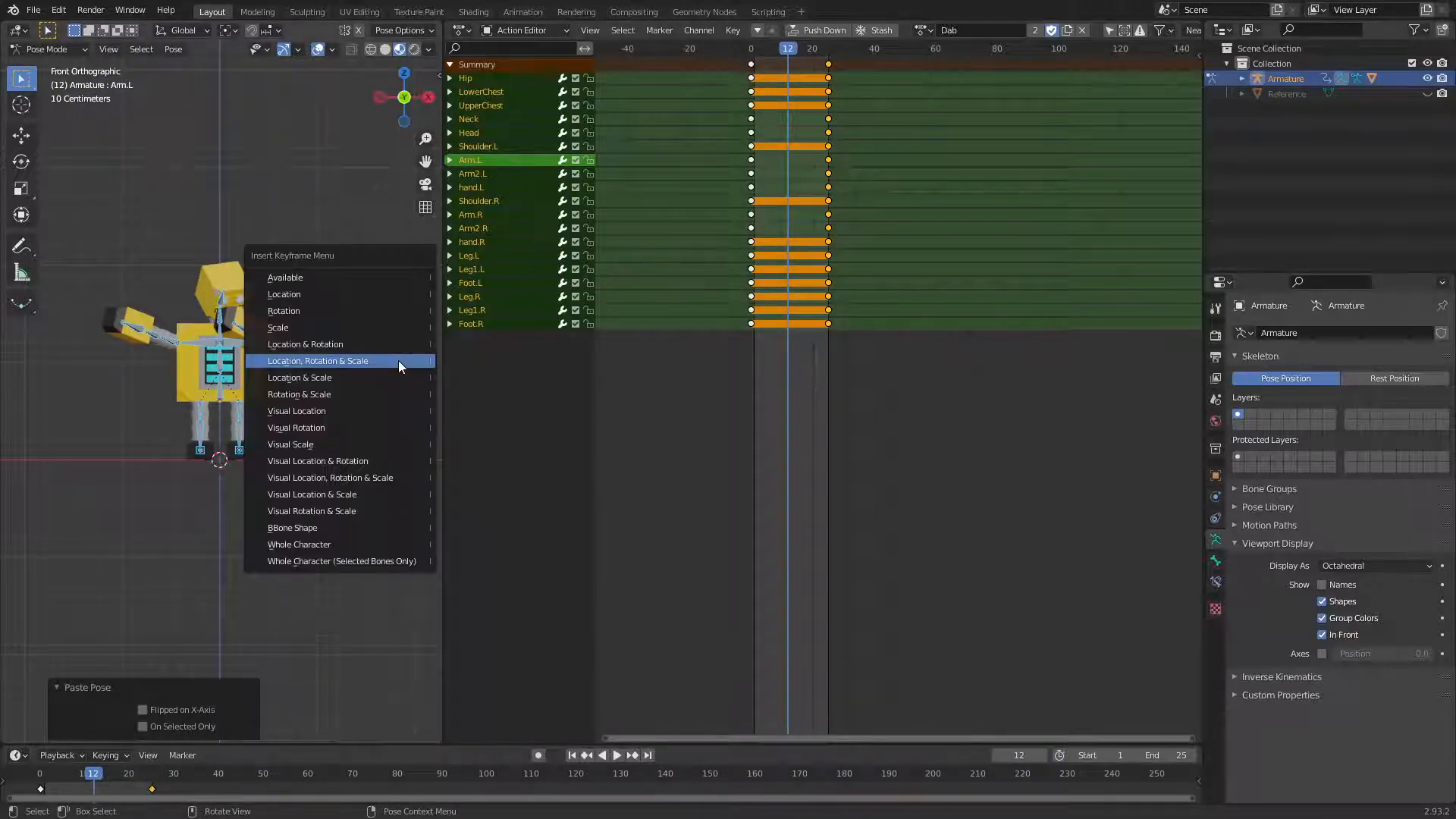
pyautogui.click(398, 361)
# Copy the start pose of all bones at frame 0
pyautogui.moveTo(788, 48); pyautogui.dragTo(751, 49)
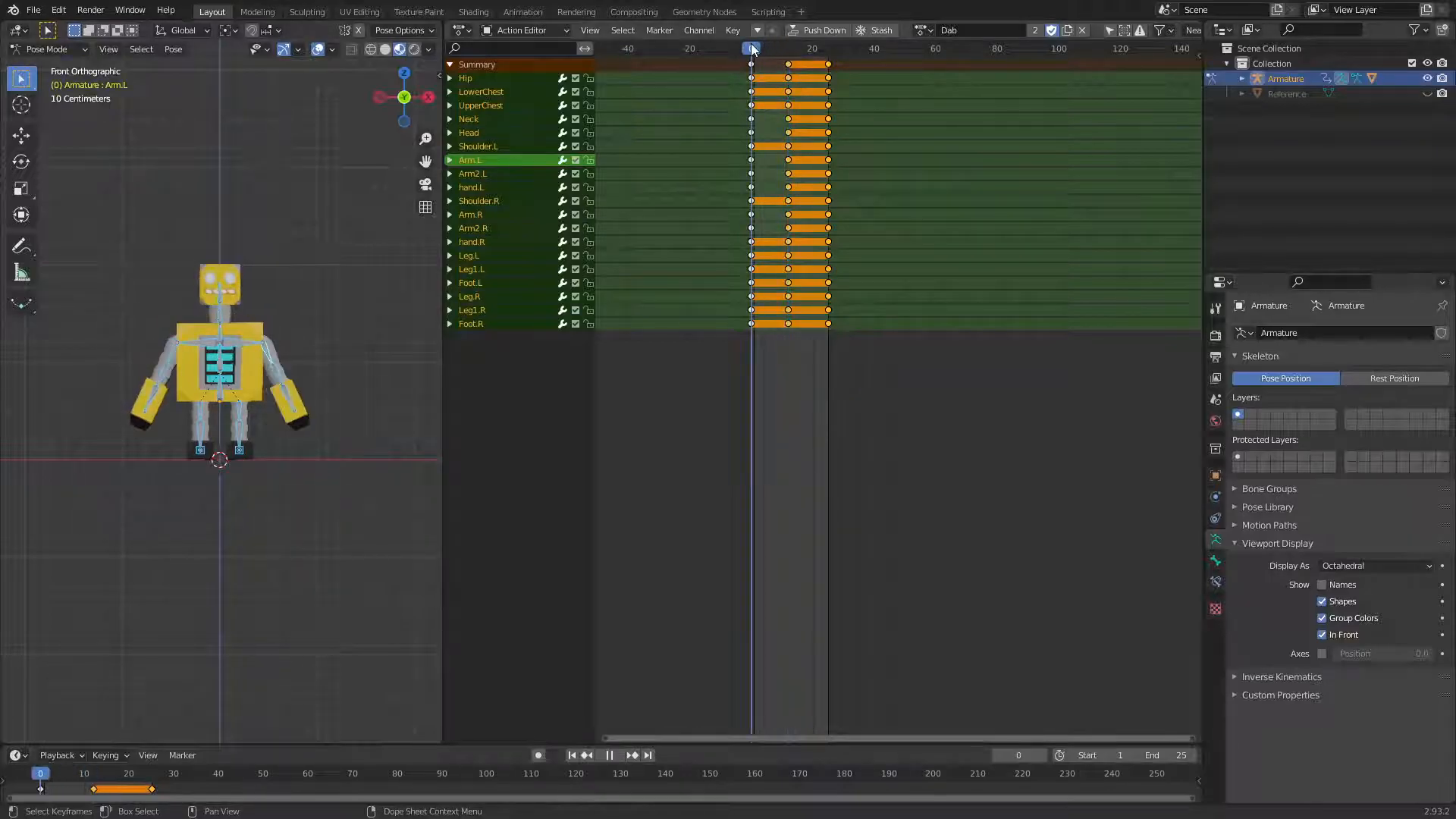
pyautogui.hotkey('alt', 'a')
pyautogui.press('a')
pyautogui.hotkey('ctrl', 'c')
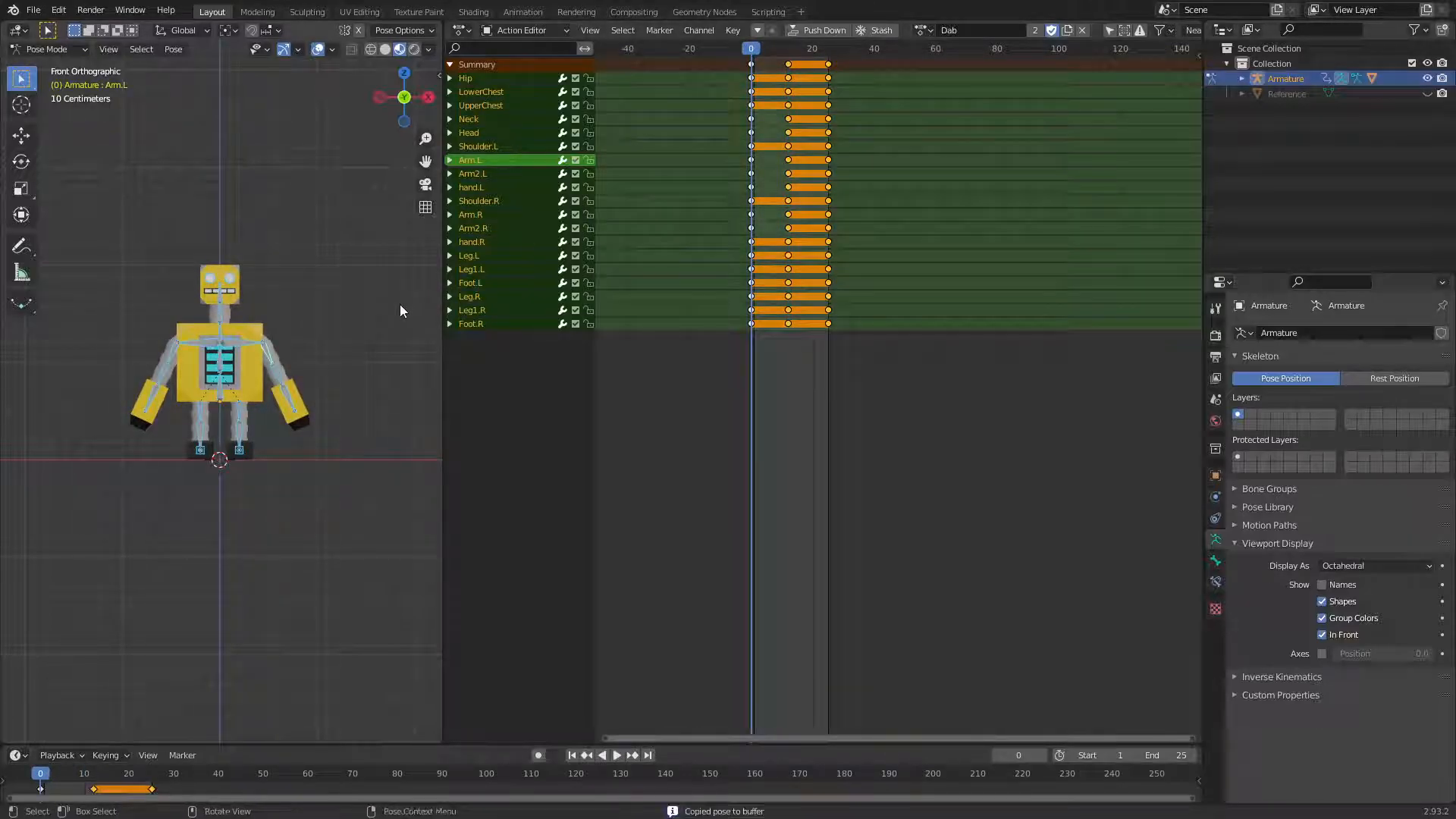
# Paste the start pose on all bones at frame 25 and insert a Location, Rotation & Scale keyframe
pyautogui.press('space')
pyautogui.press('space')
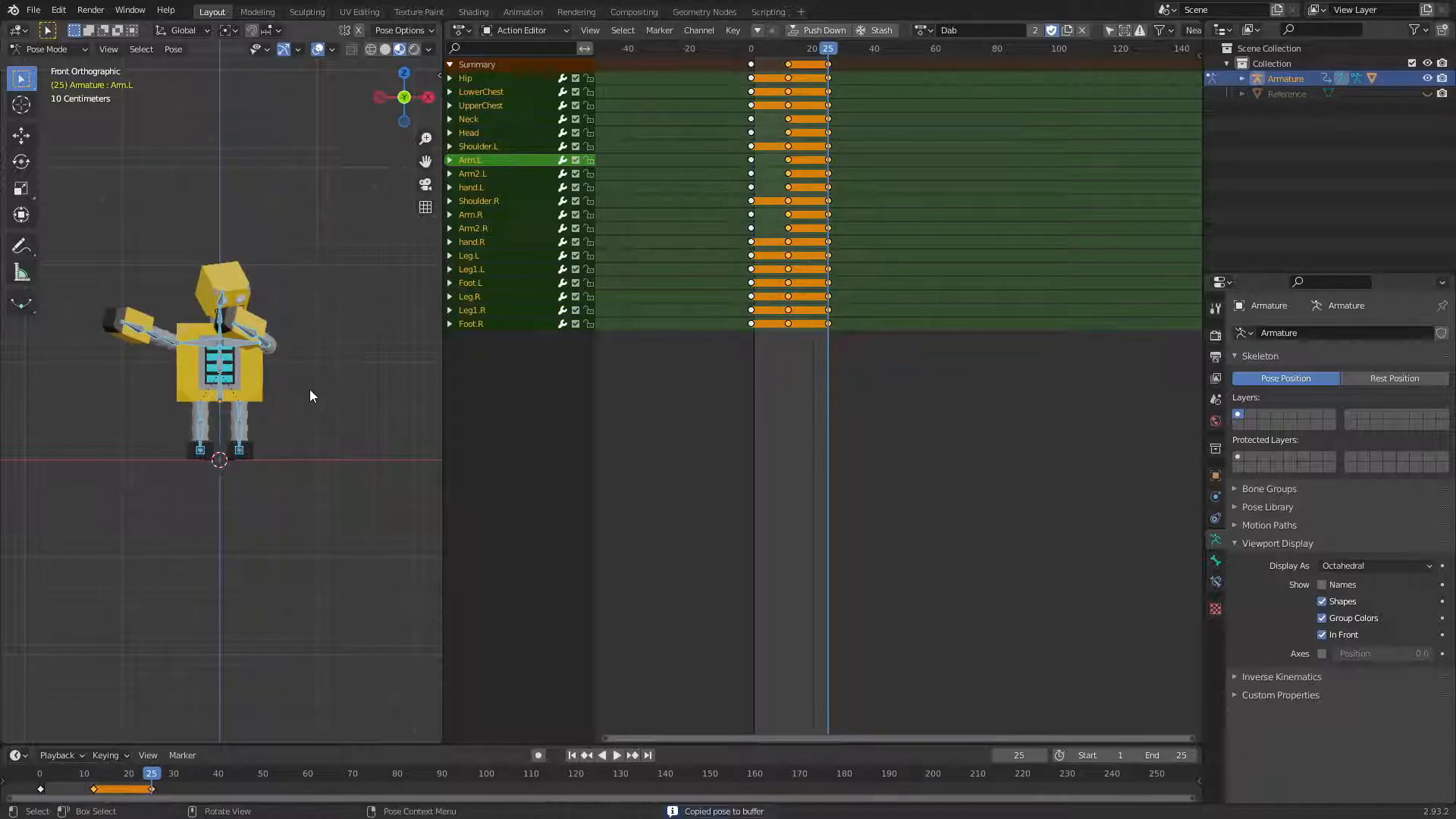
pyautogui.hotkey('alt', 'a')
pyautogui.hotkey('ctrl', 'v')
pyautogui.press('a')
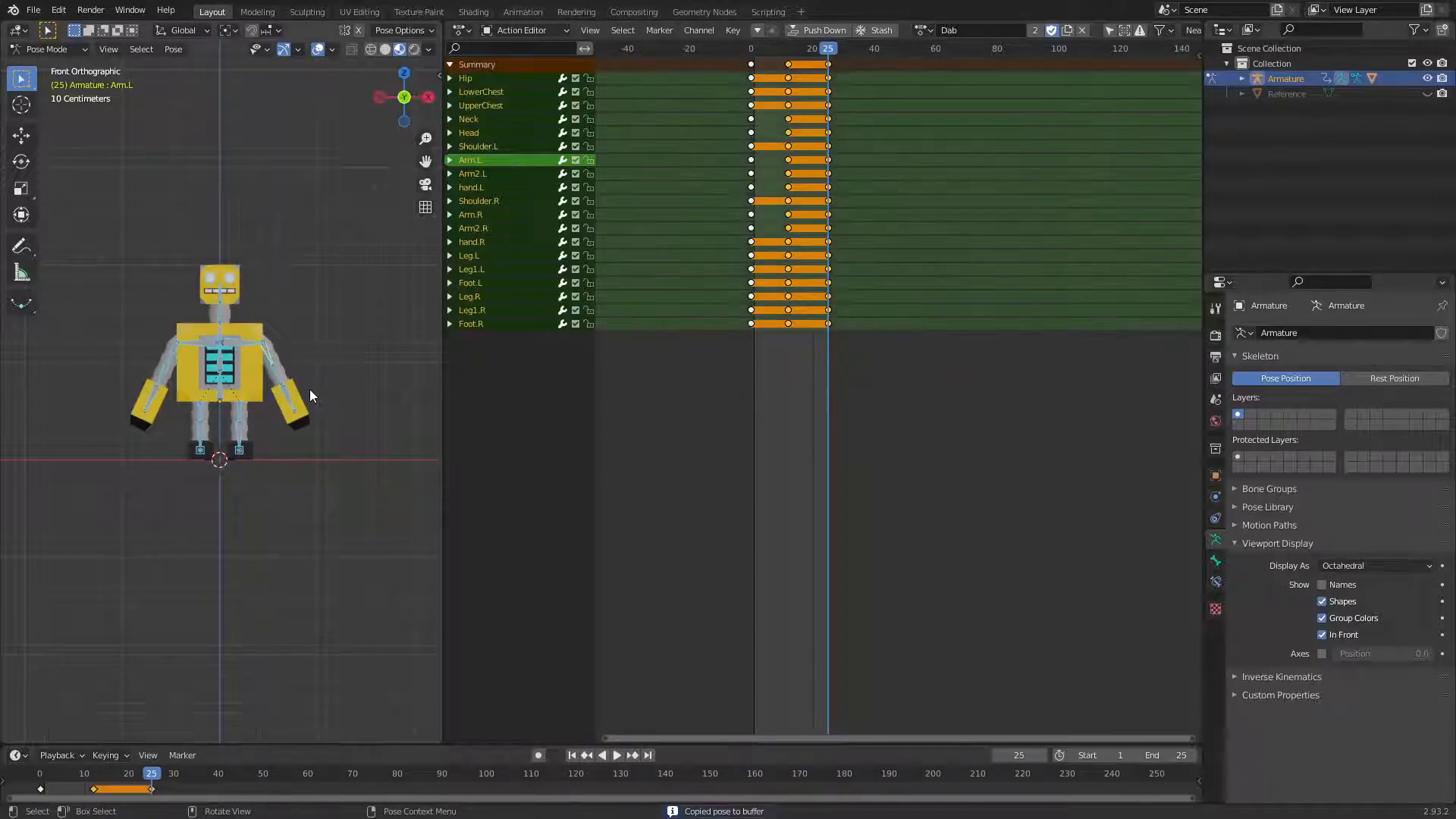
pyautogui.press('i')
pyautogui.click(310, 390)
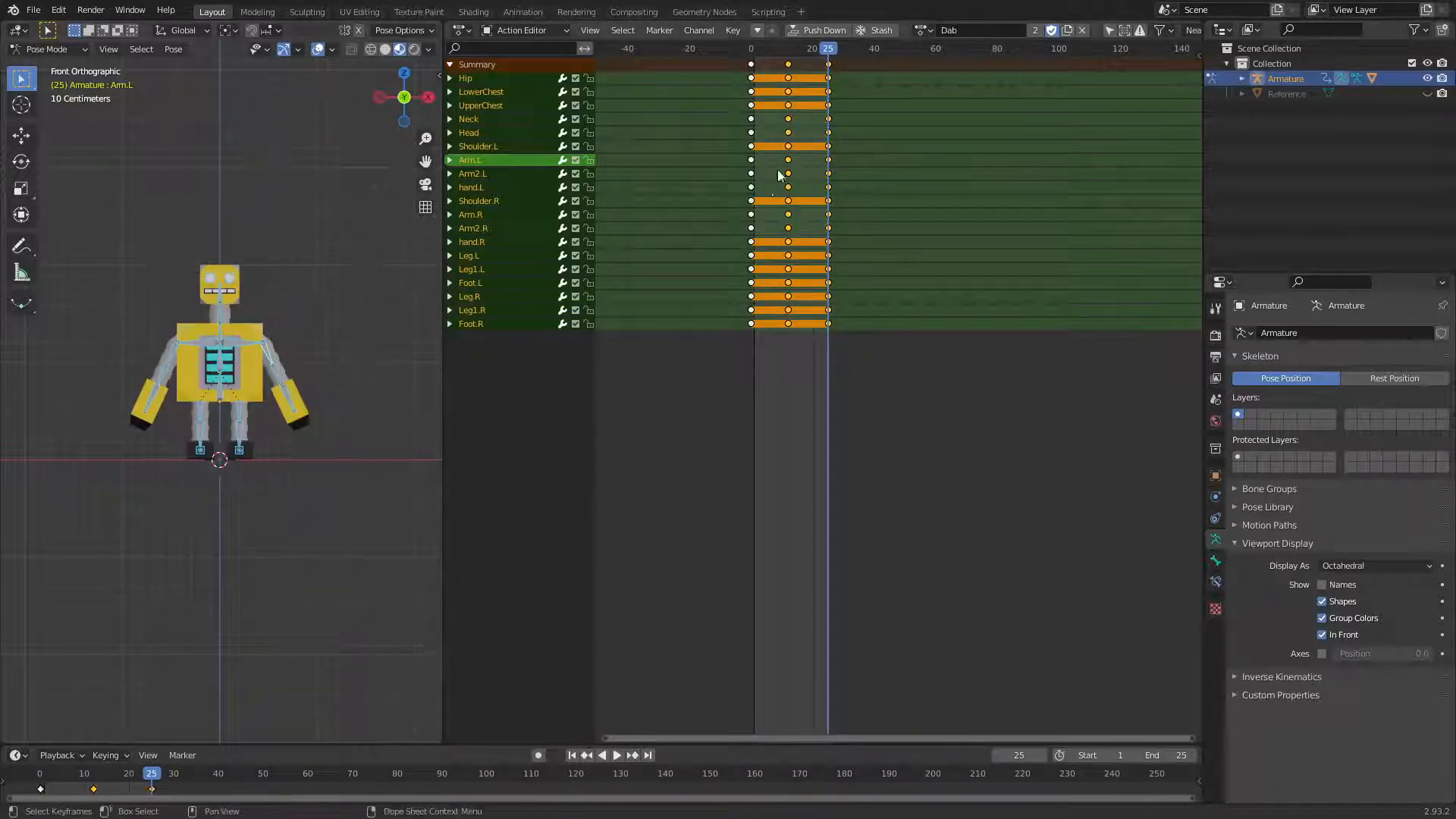
# Play back the Dab action, stopping at frame 0, and save the Character-Robot.blend file
pyautogui.press('space')
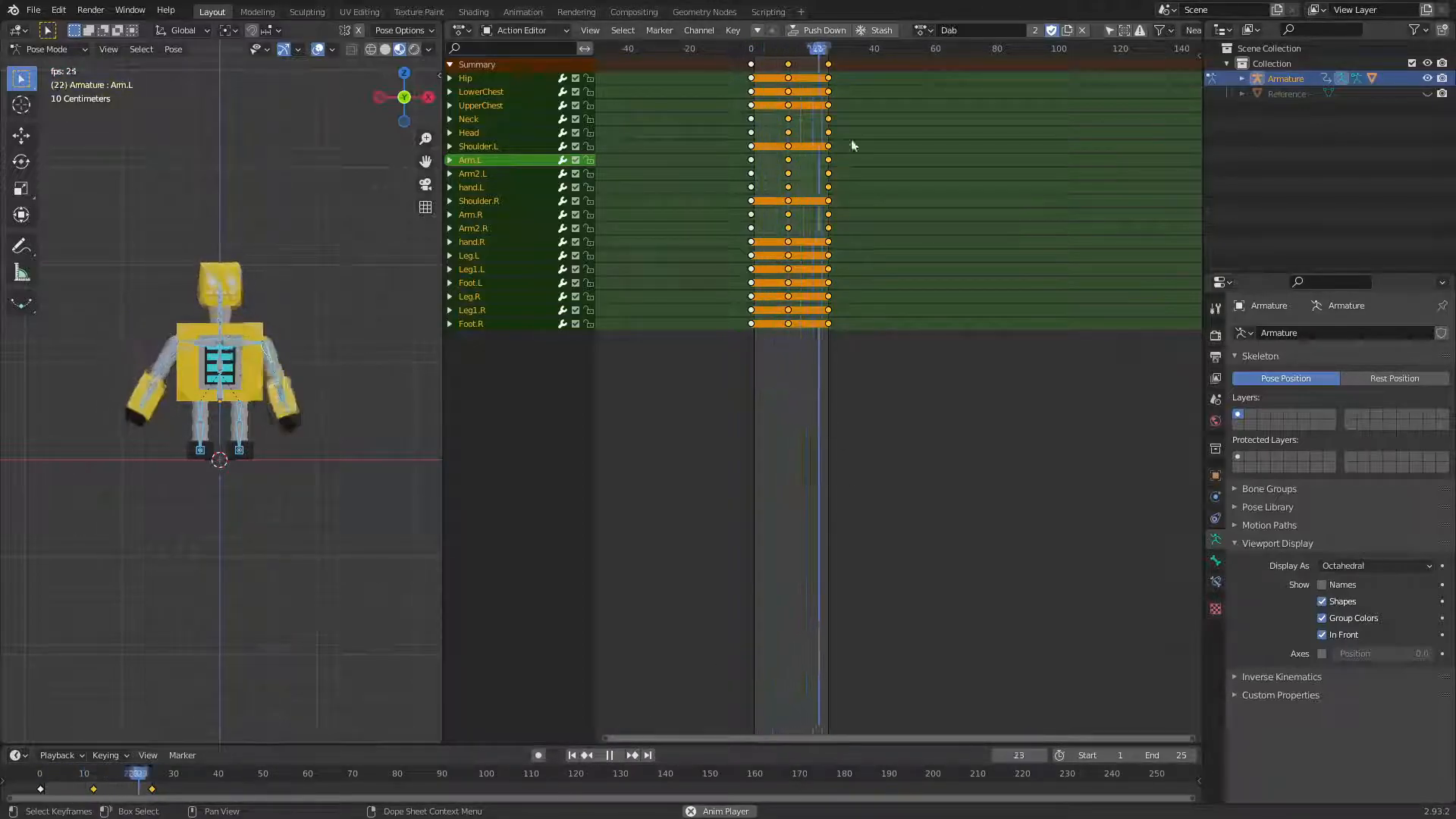
pyautogui.click(611, 755)
pyautogui.press('Escape')
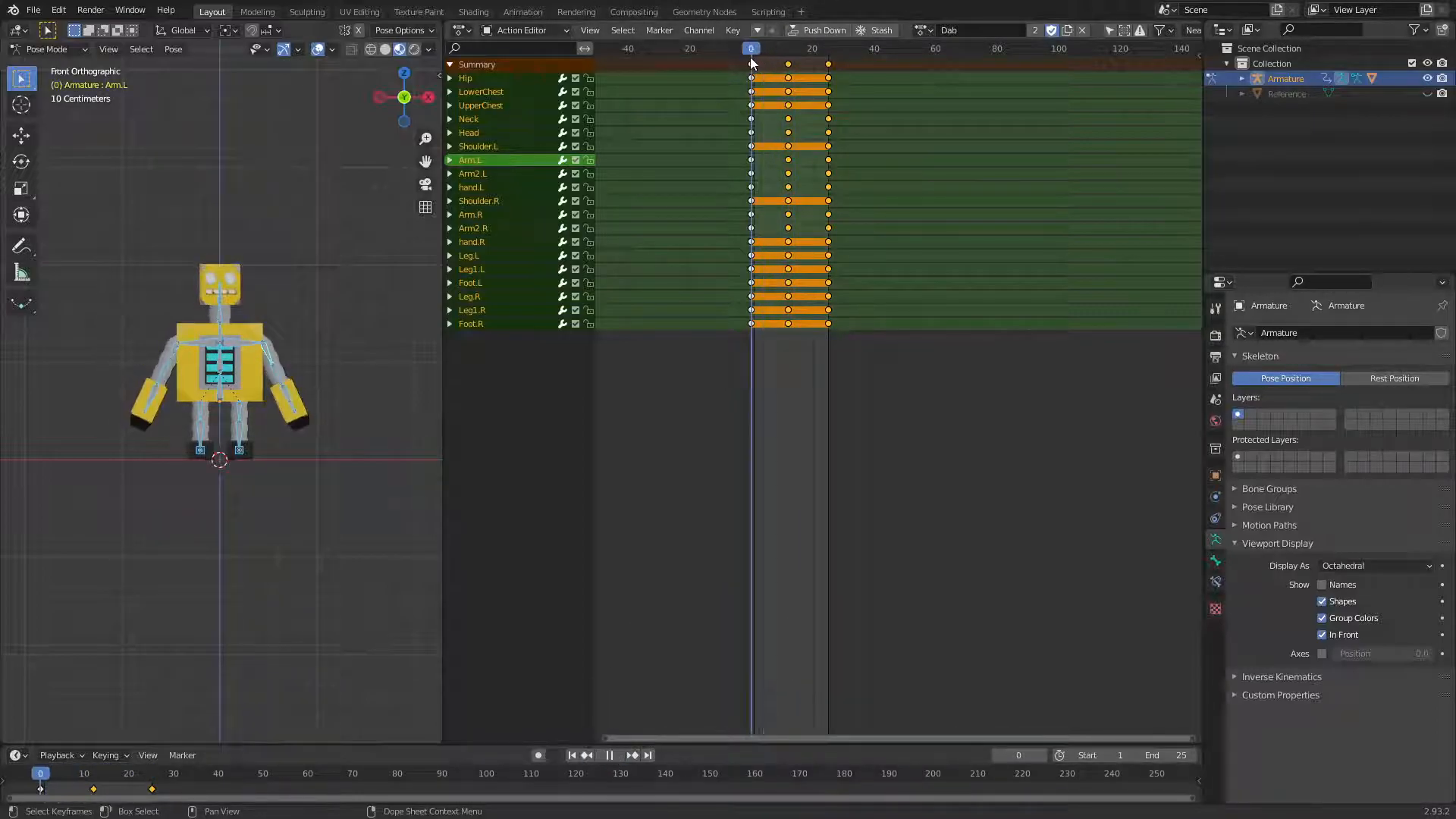
pyautogui.hotkey('ctrl', 's')
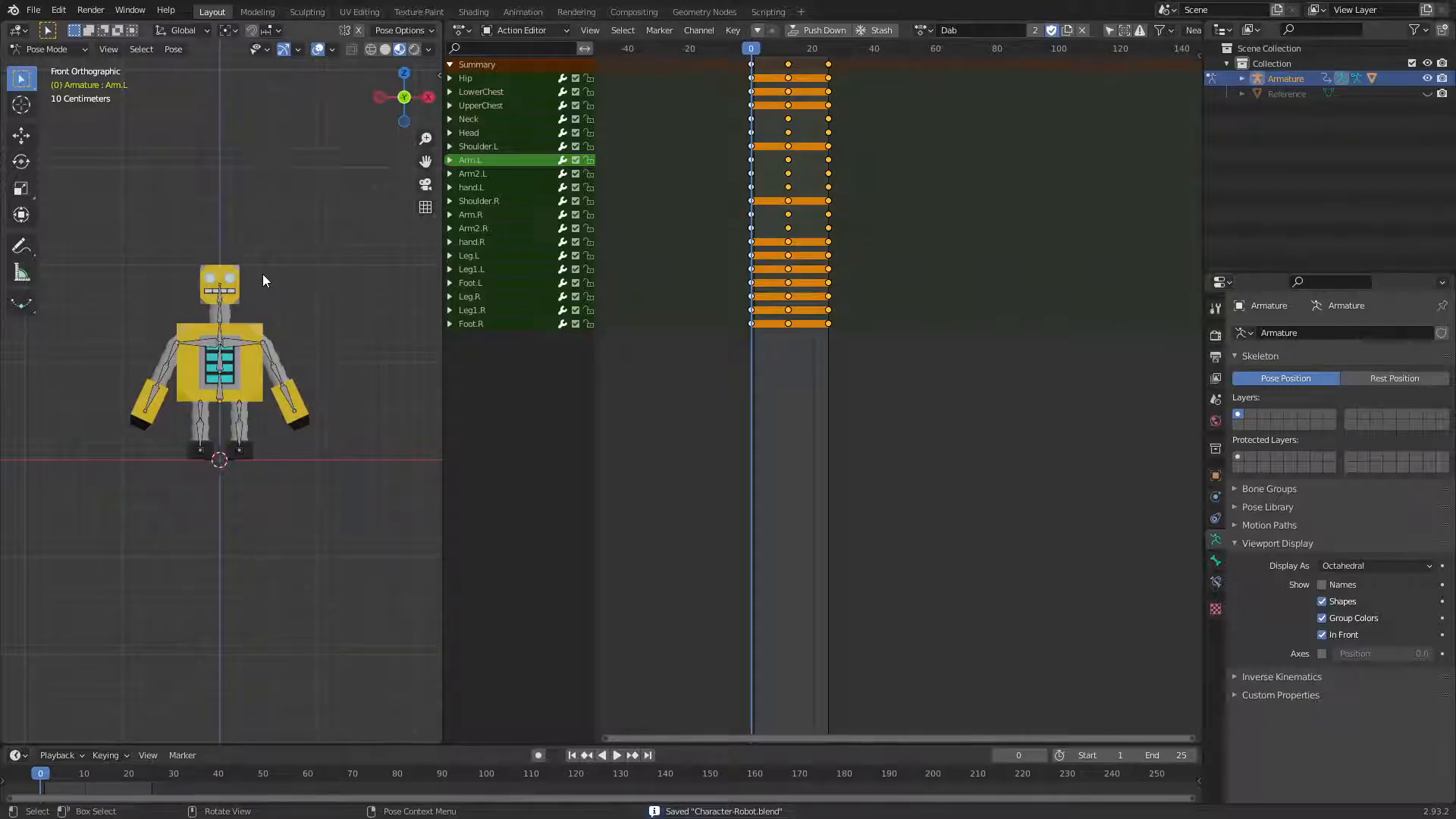
pyautogui.scroll(-1, 282, 327)
pyautogui.scroll(5, 287, 316)
pyautogui.moveTo(266, 331); pyautogui.dragTo(341, 267, button='middle')
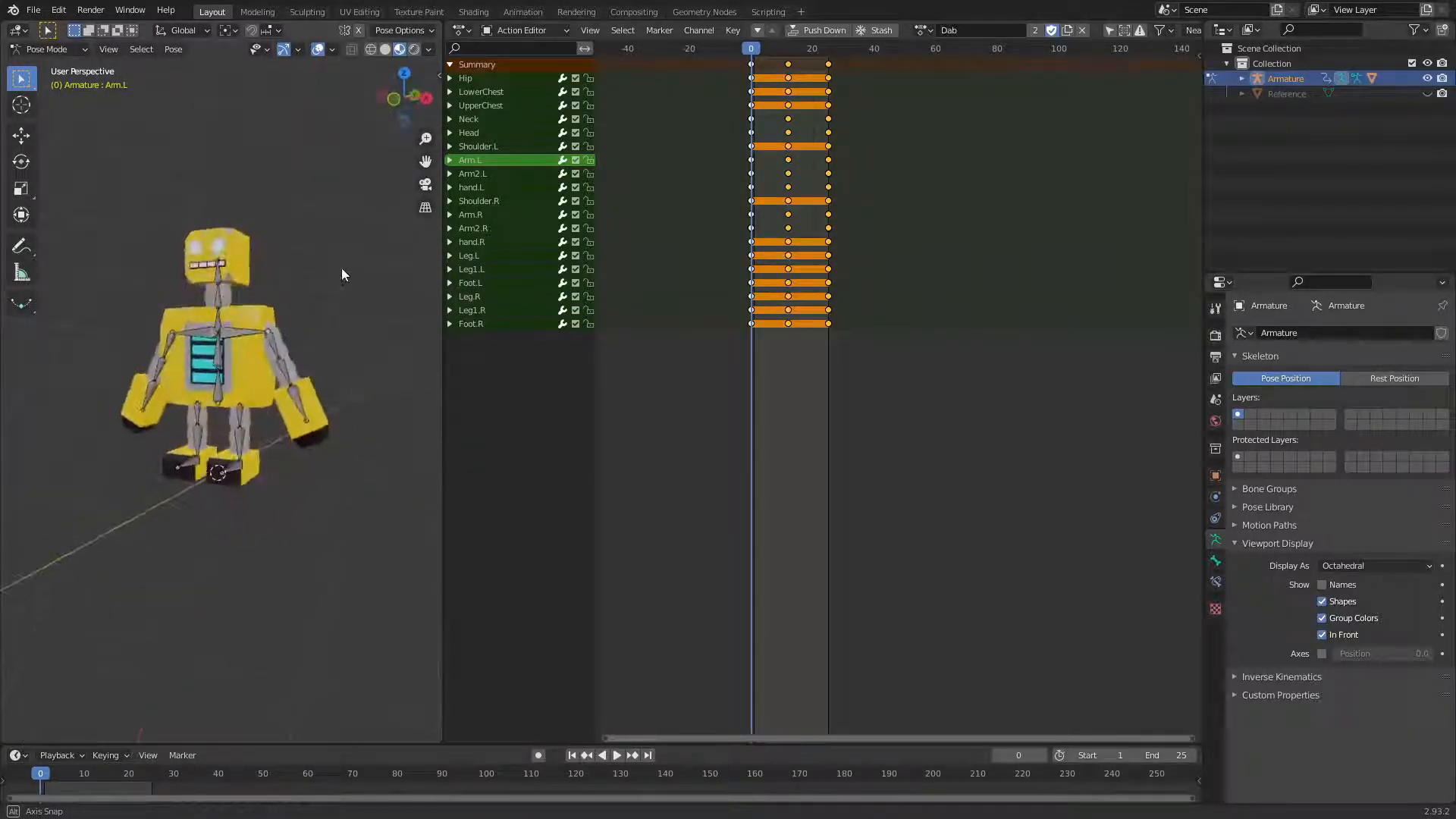
pyautogui.press('KP_3')
pyautogui.moveTo(375, 315); pyautogui.dragTo(364, 473, button='middle')
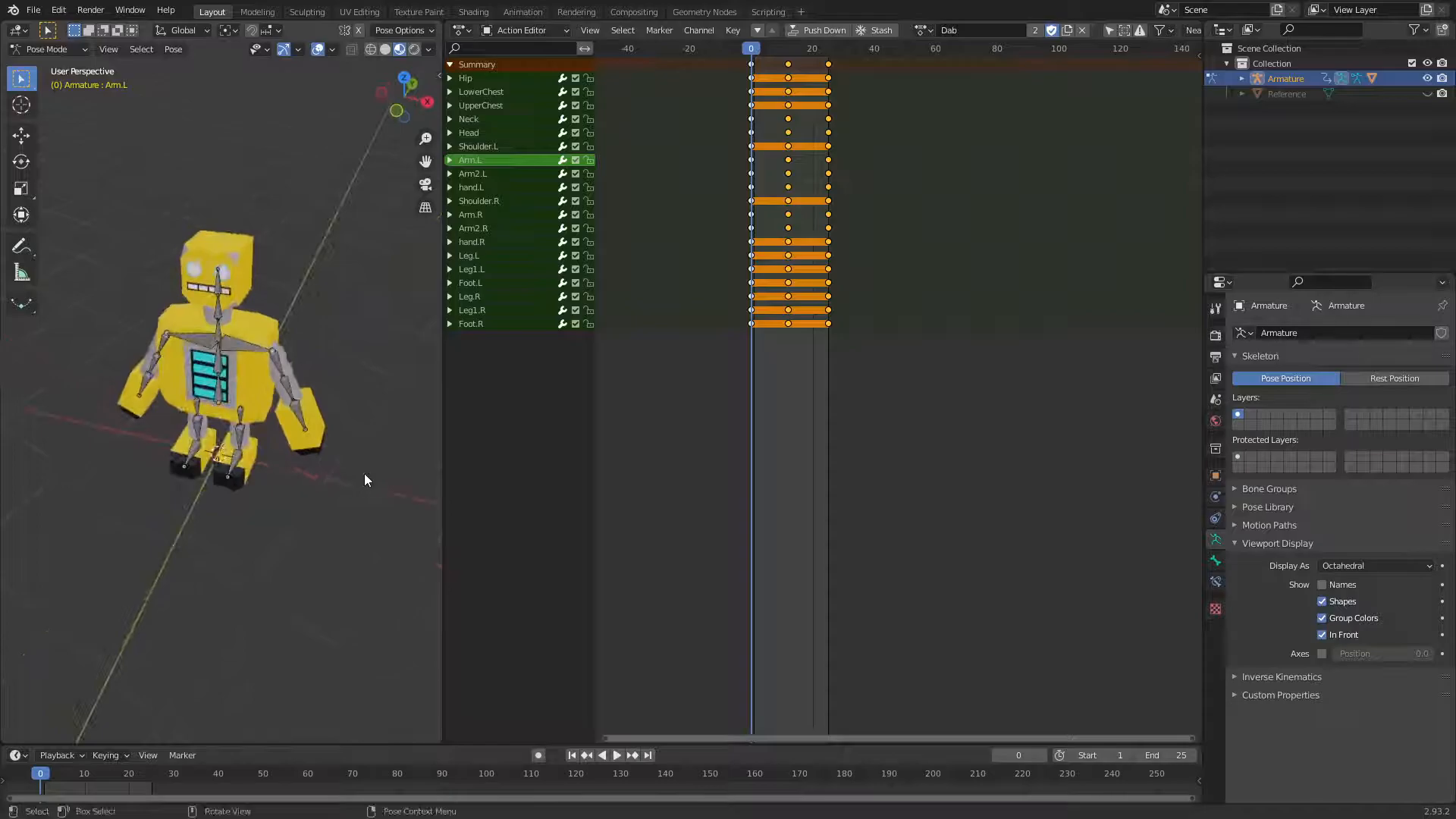